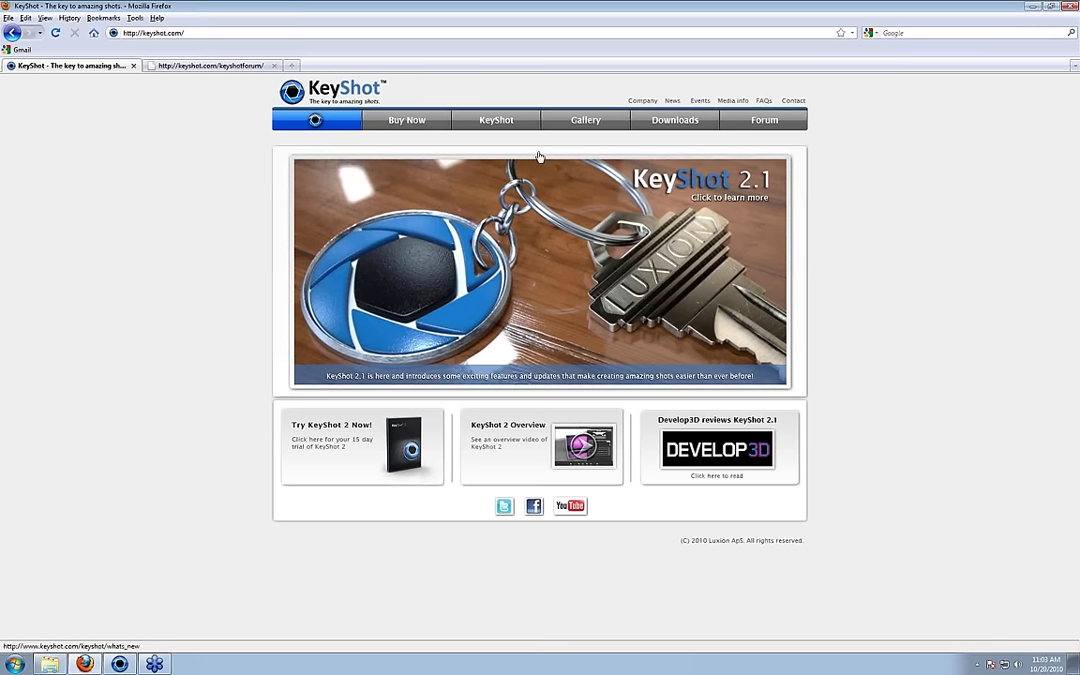
- Open the Marketing renderings in the KeyShot website's gallery
{"action": "left_click", "coordinate": [606, 127]}
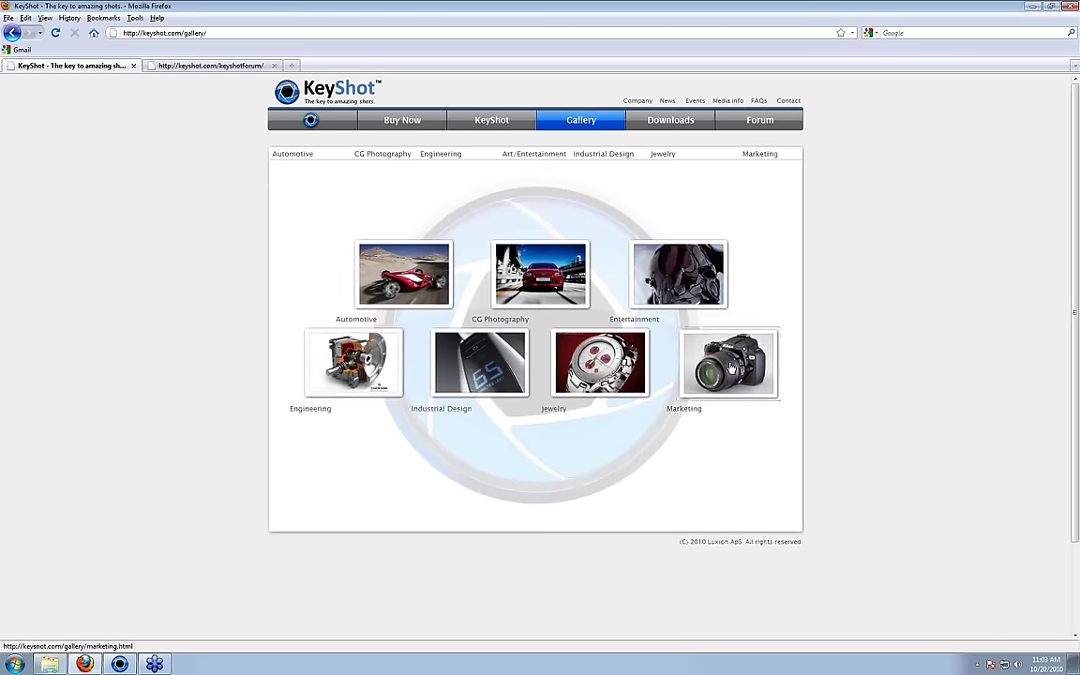
{"action": "left_click", "coordinate": [730, 368]}
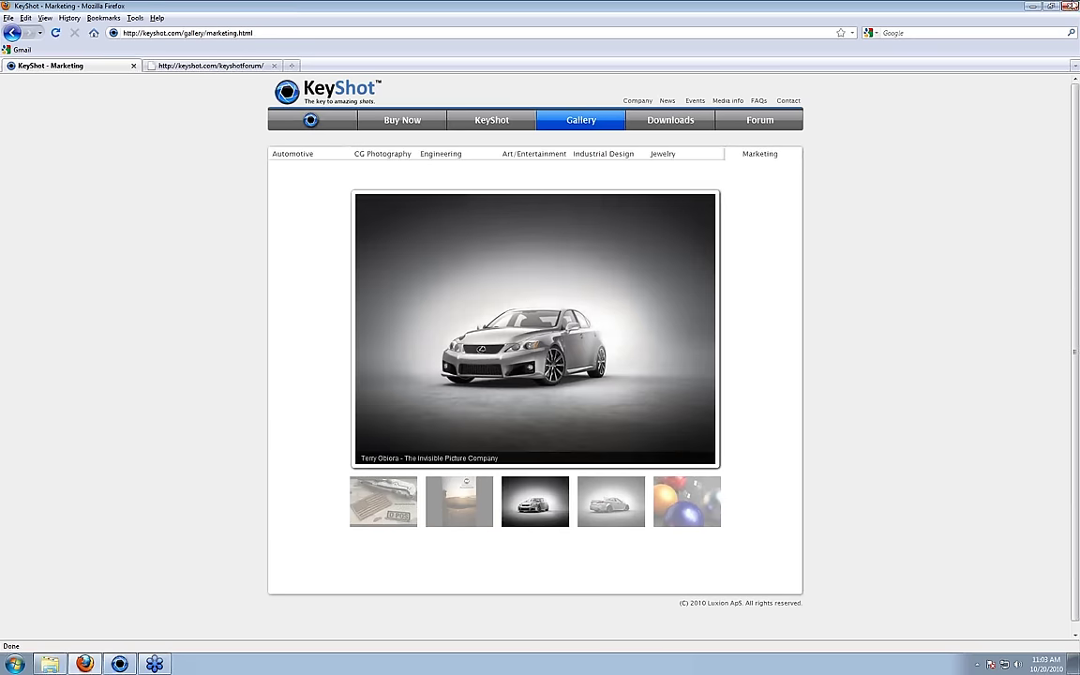
- Clear away the browser and Downloads windows and reposition the KeyShot window showing camera.bip on the desktop
{"action": "left_click", "coordinate": [1033, 7]}
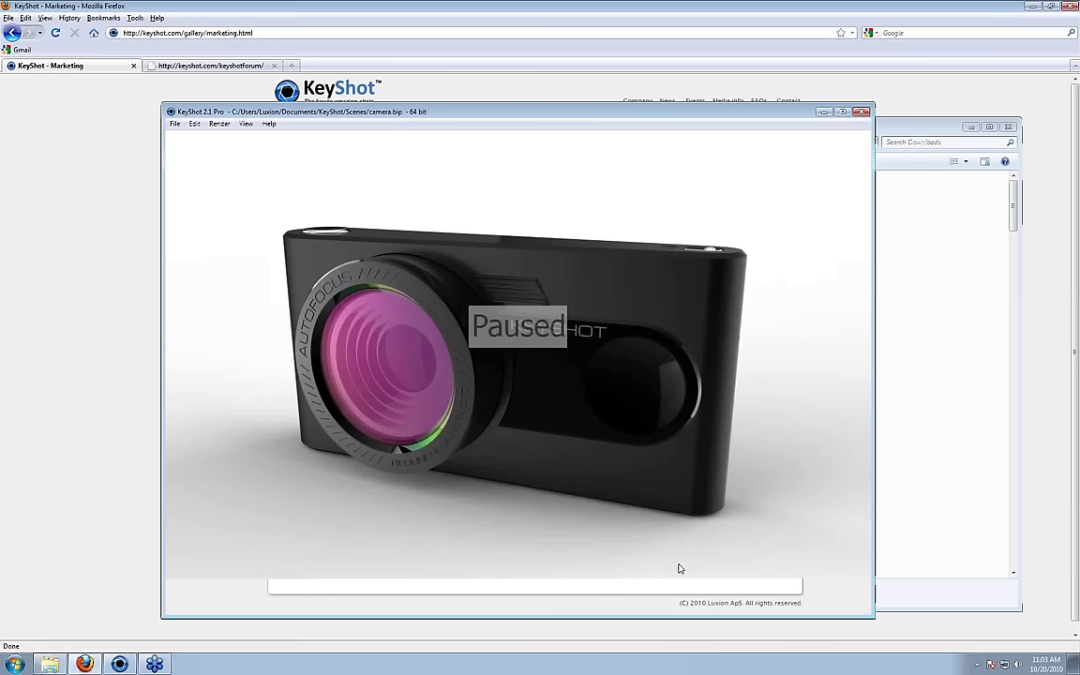
{"action": "left_click", "coordinate": [926, 131]}
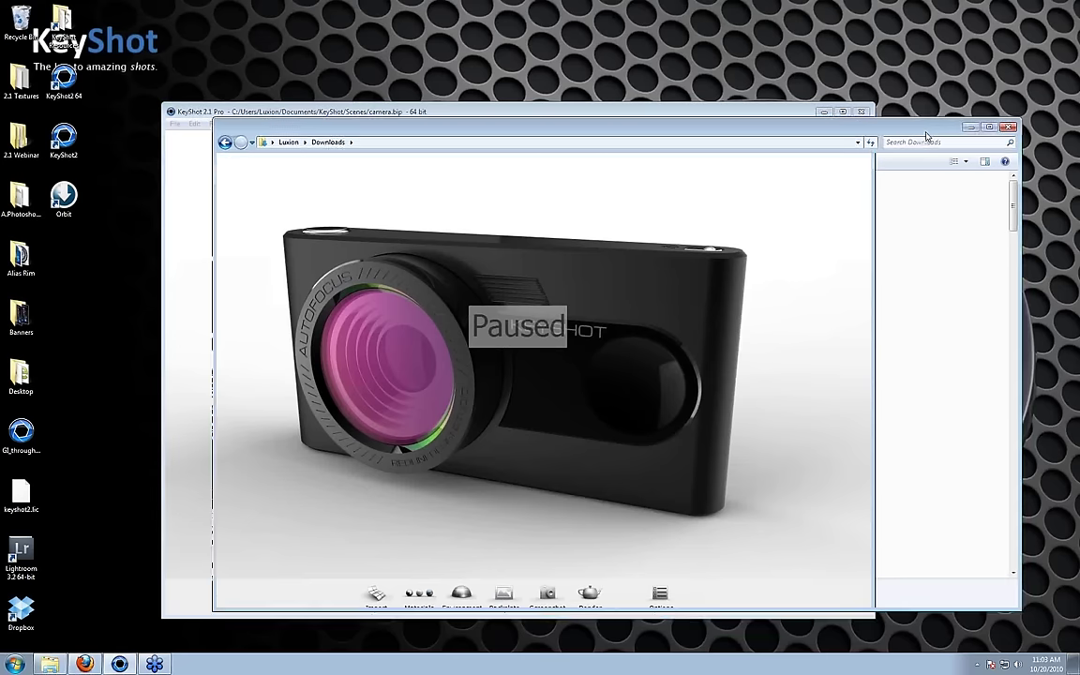
{"action": "left_click_drag", "start_coordinate": [926, 136], "coordinate": [940, 152]}
{"action": "left_click", "coordinate": [983, 144]}
{"action": "left_click_drag", "start_coordinate": [712, 122], "coordinate": [718, 61]}
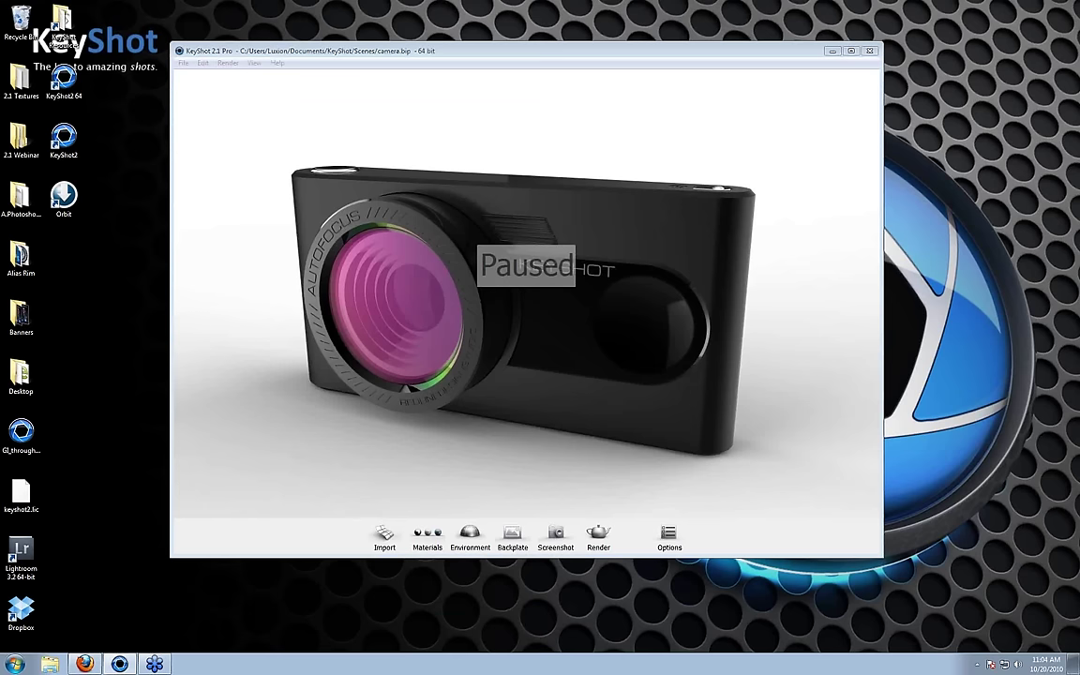
{"action": "left_click", "coordinate": [495, 52]}
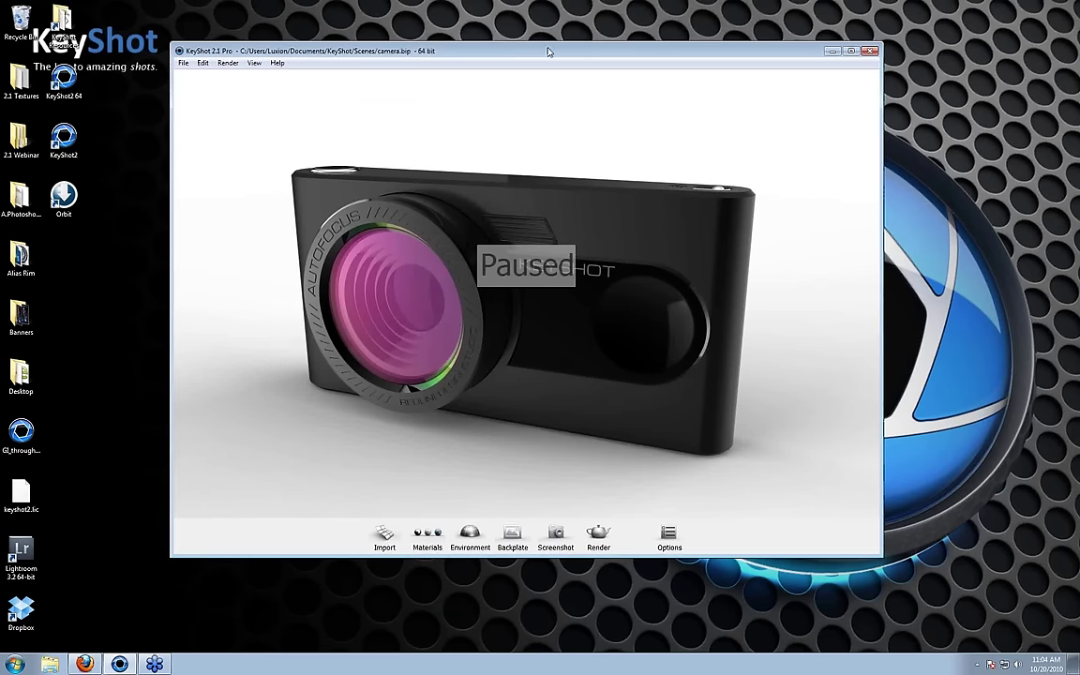
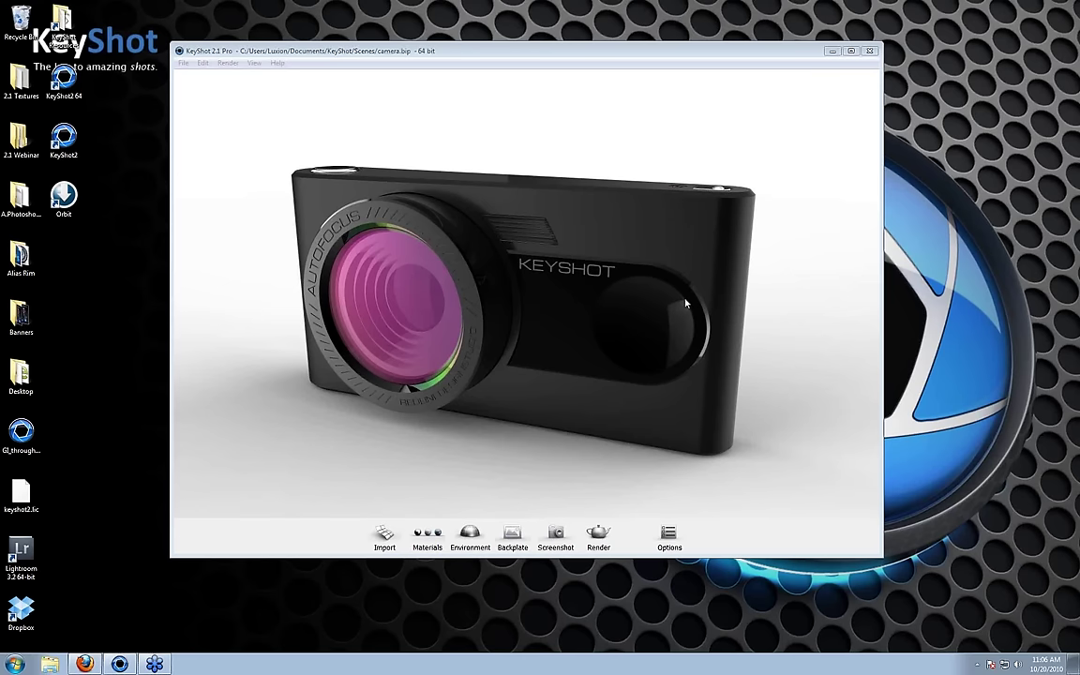
- Examine the camera model from its back, top and lens side
{"action": "left_click_drag", "start_coordinate": [685, 303], "coordinate": [357, 277]}
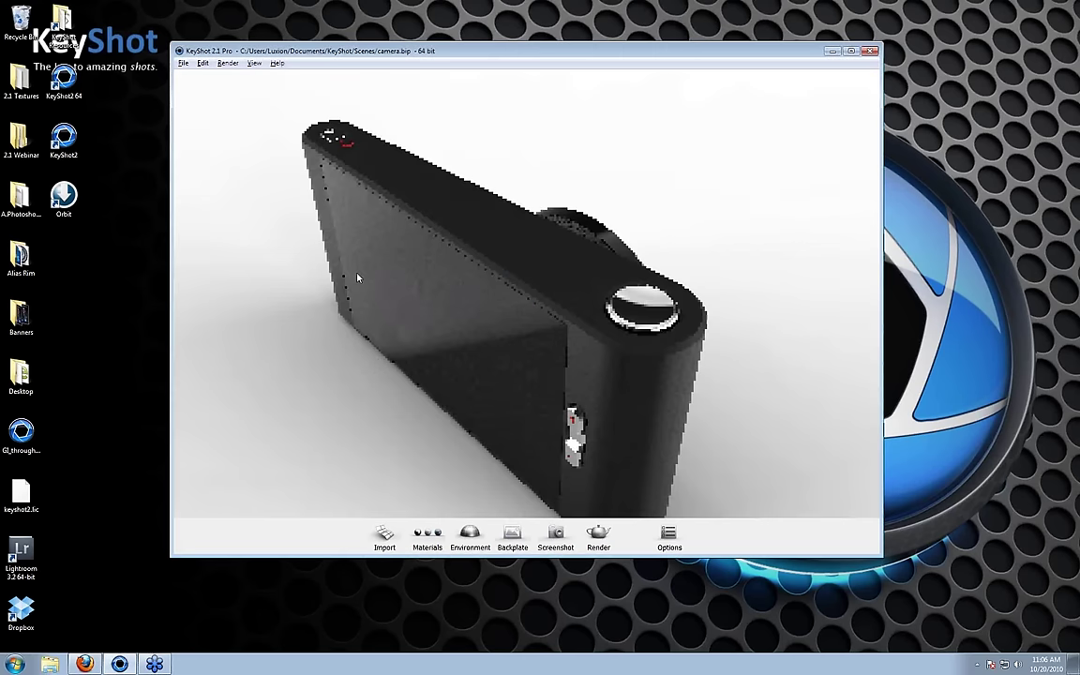
{"action": "left_click_drag", "start_coordinate": [357, 277], "coordinate": [614, 256]}
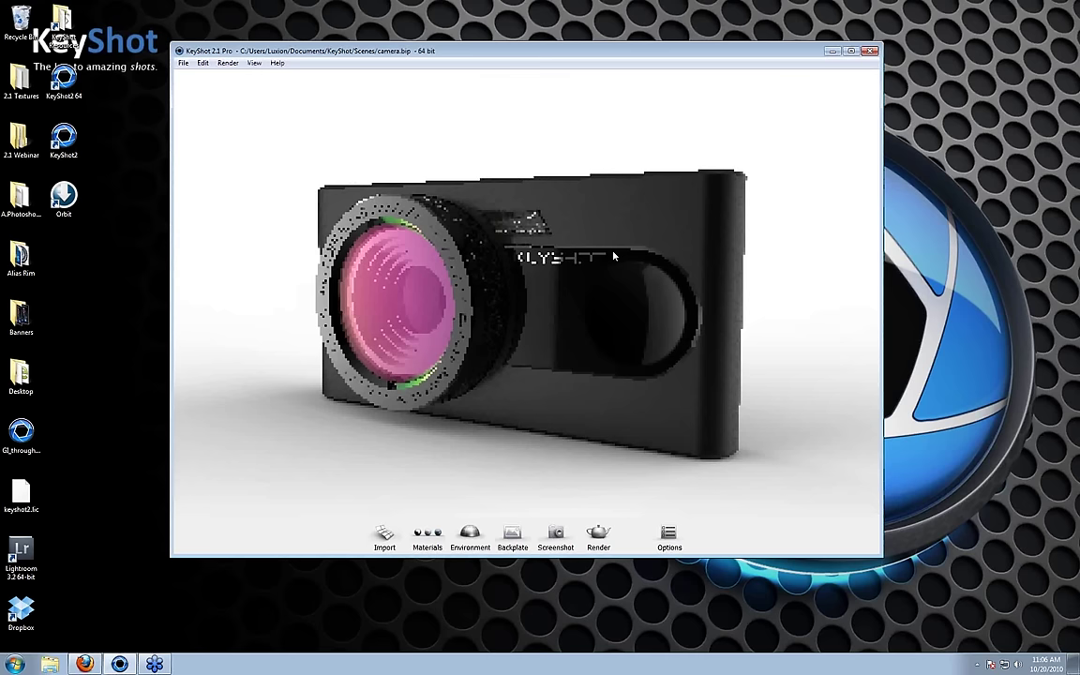
{"action": "left_click_drag", "start_coordinate": [613, 256], "coordinate": [606, 261]}
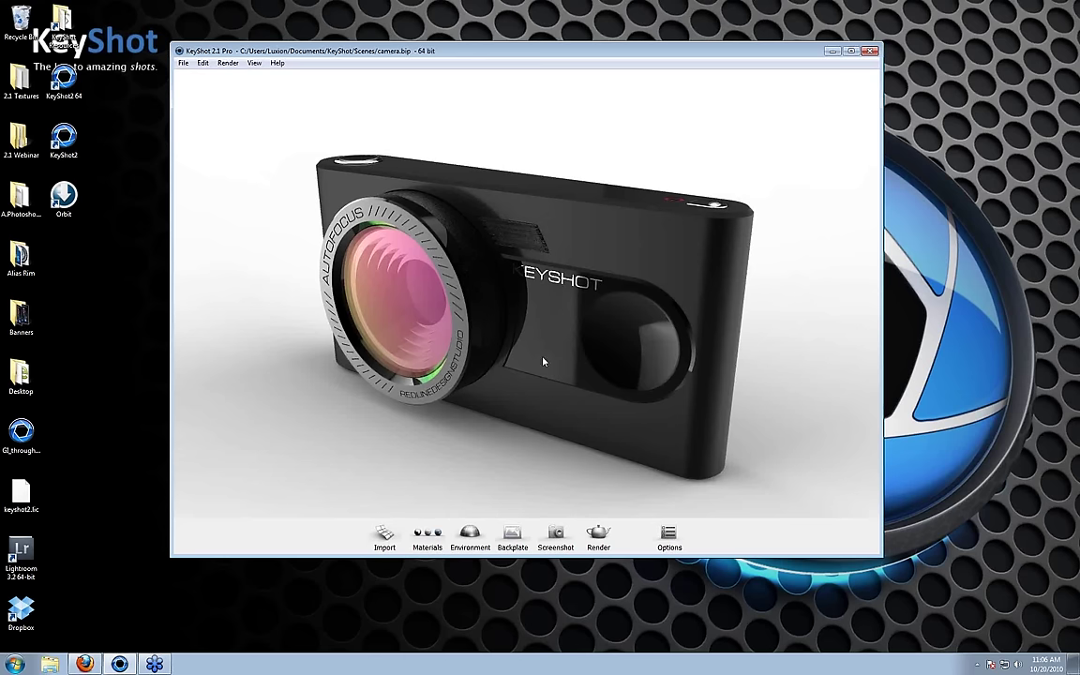
{"action": "left_click_drag", "start_coordinate": [543, 362], "coordinate": [552, 383]}
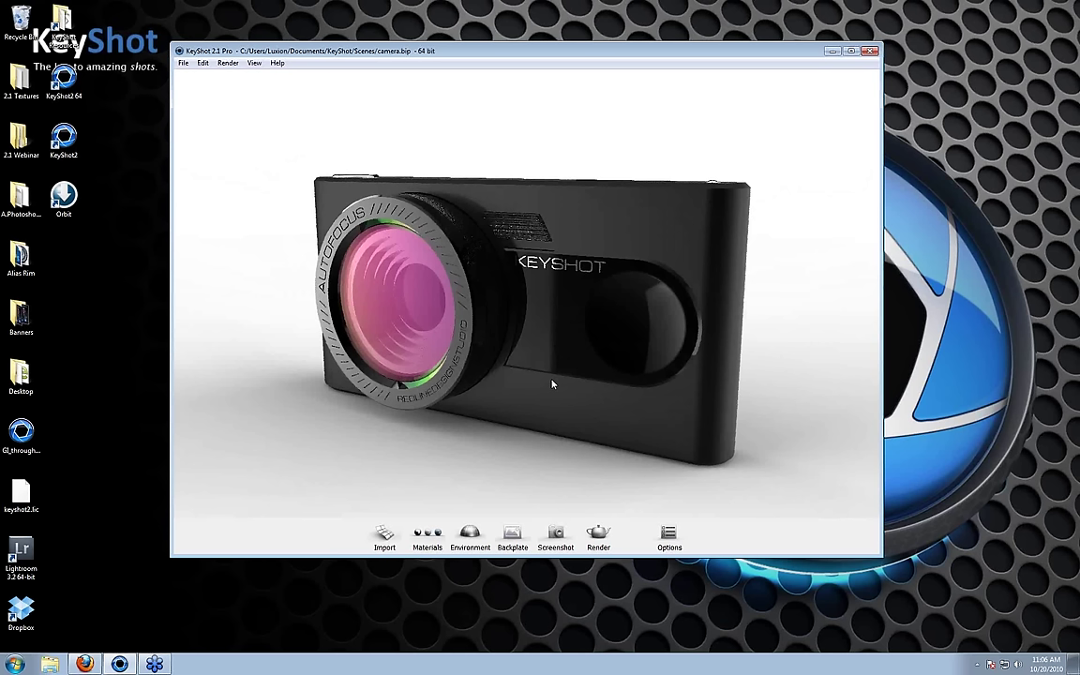
{"action": "left_click_drag", "start_coordinate": [552, 383], "coordinate": [641, 323]}
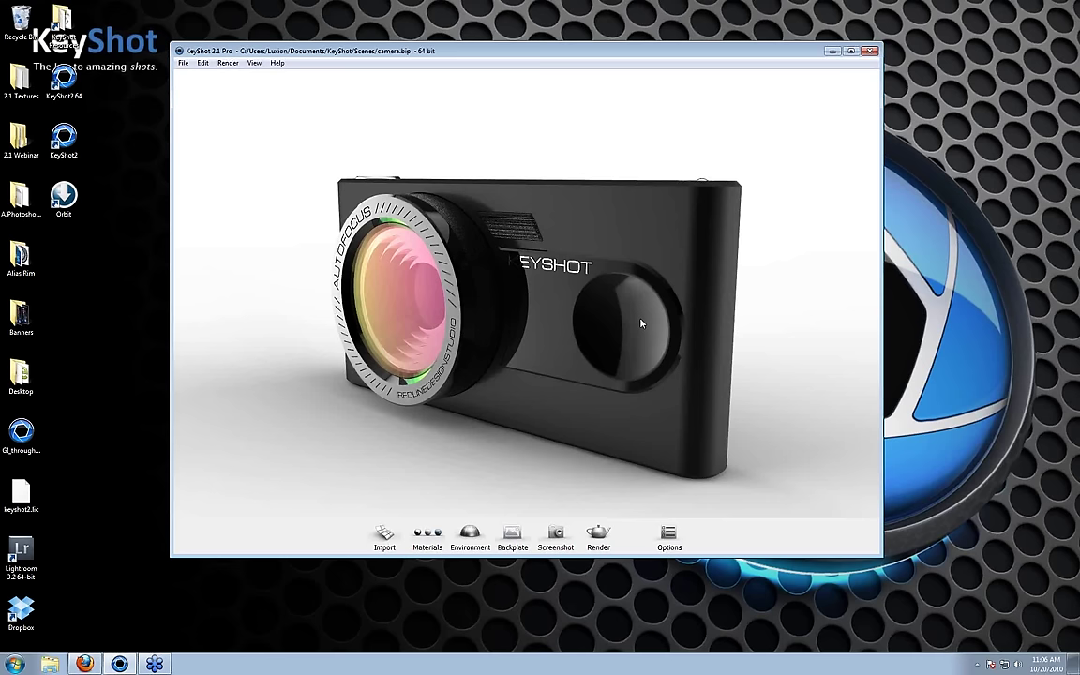
- Start a new scene, discarding the camera changes, and import staple_remover from 2.1 Webinar/Models with all import options off
{"action": "key", "text": "ctrl+n"}
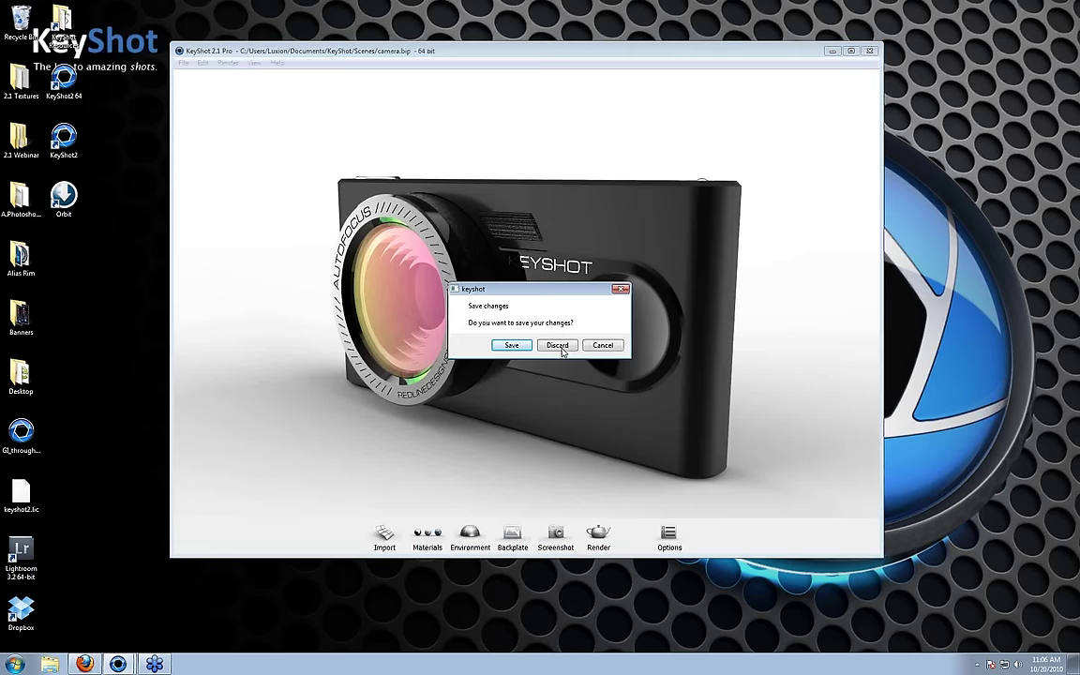
{"action": "left_click", "coordinate": [558, 346]}
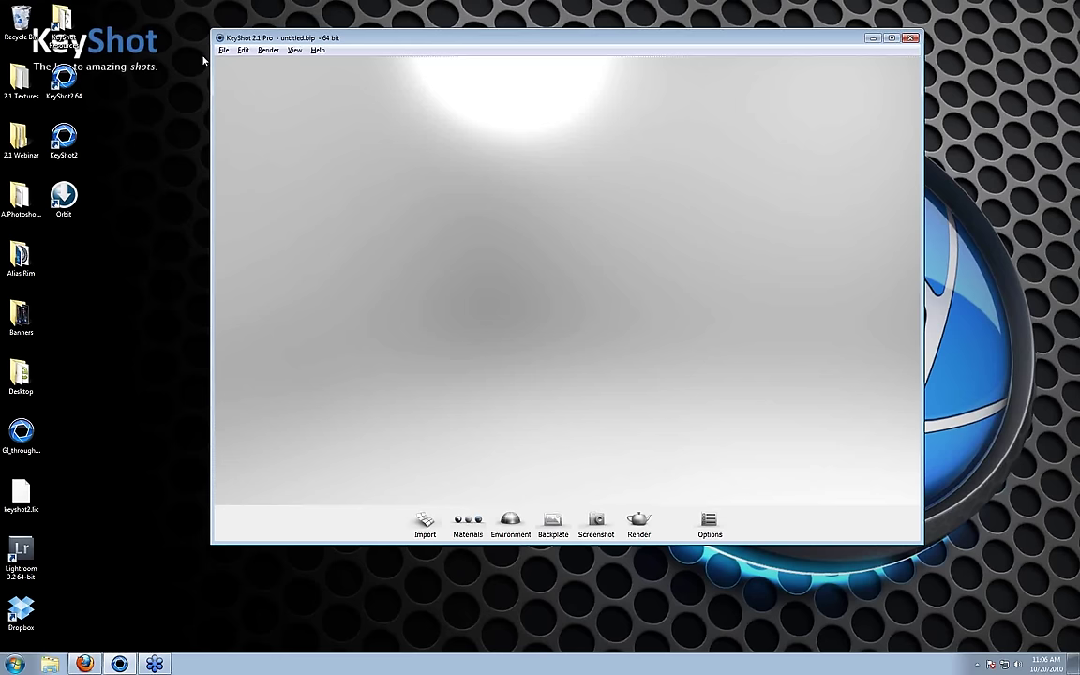
{"action": "key", "text": "ctrl+i"}
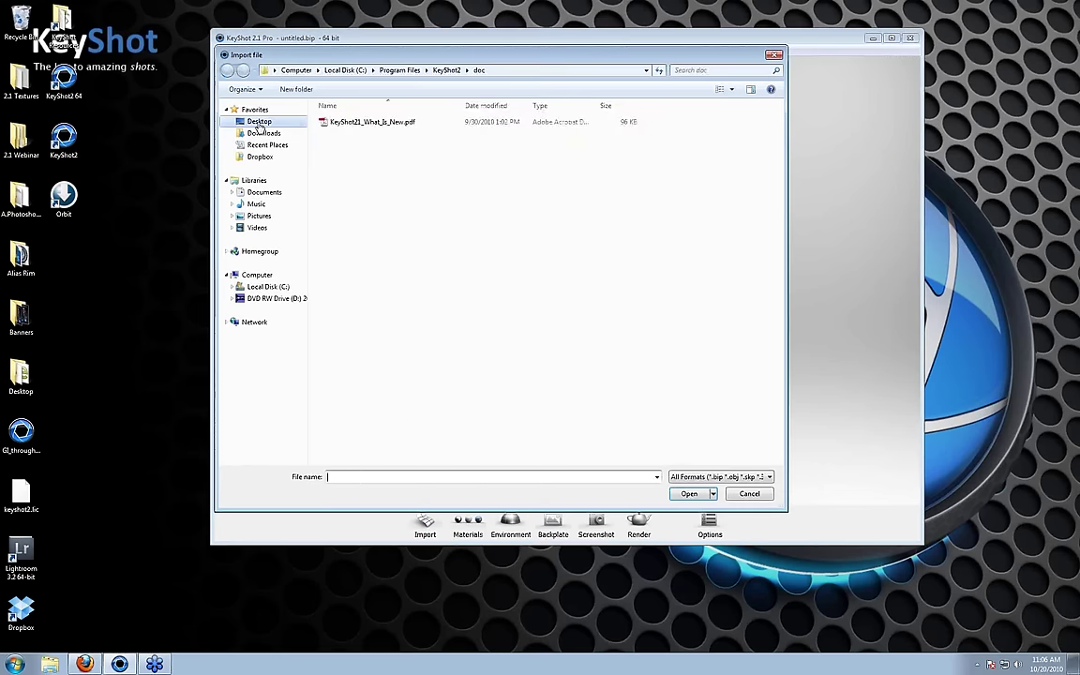
{"action": "double_click", "coordinate": [365, 178]}
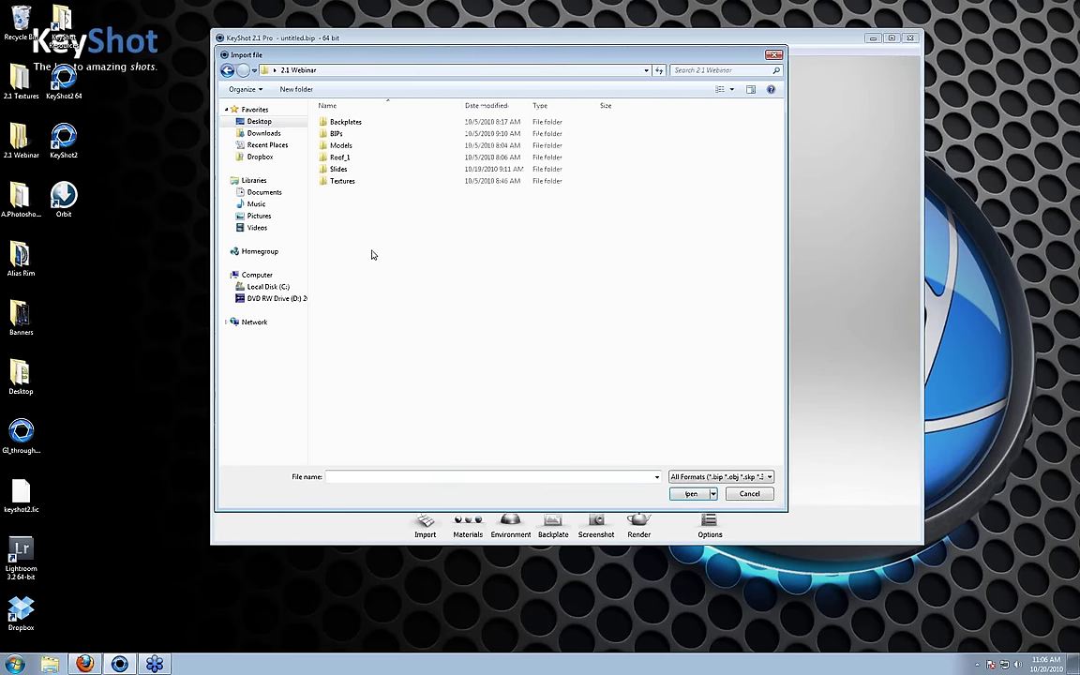
{"action": "double_click", "coordinate": [338, 146]}
{"action": "left_click", "coordinate": [375, 147]}
{"action": "double_click", "coordinate": [376, 147]}
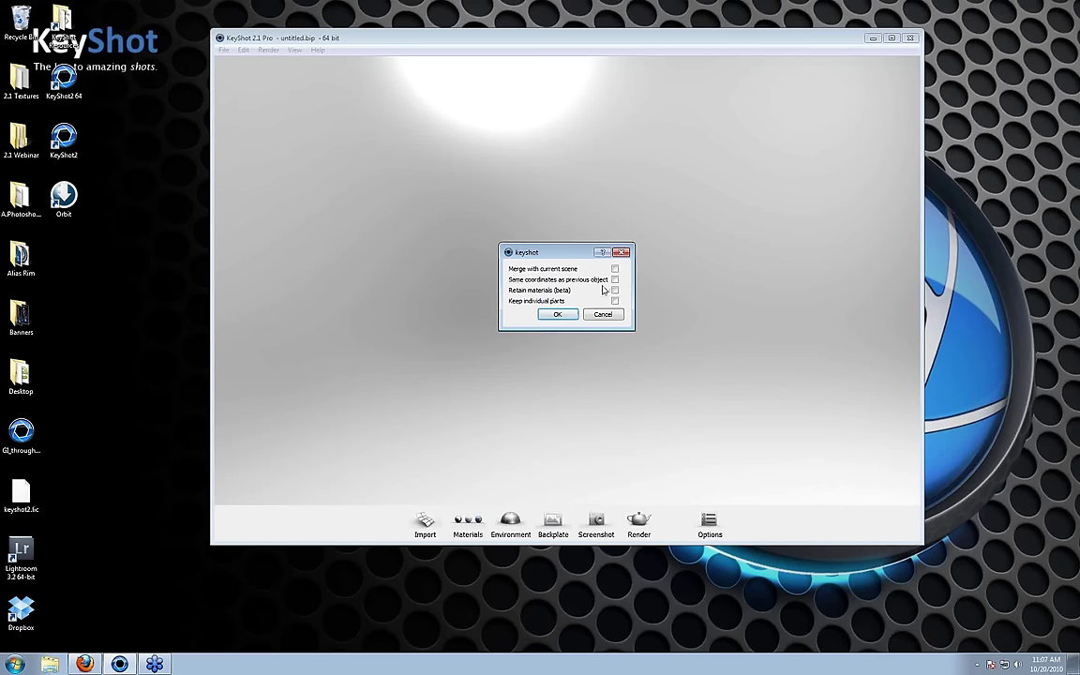
{"action": "left_click", "coordinate": [557, 315]}
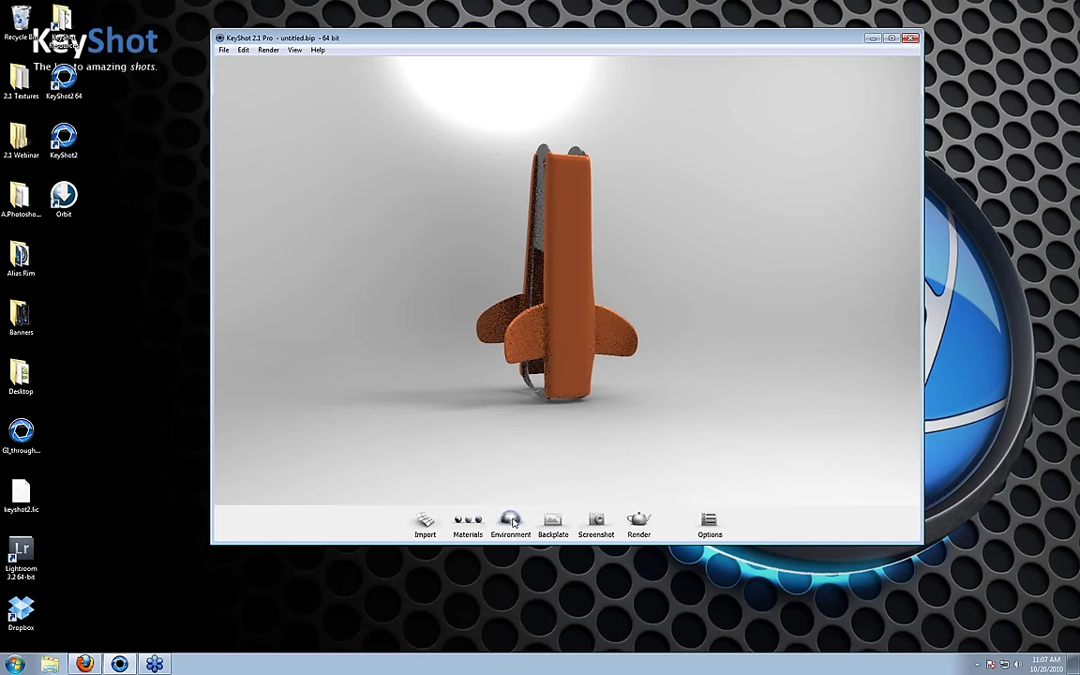
- In the scene options, rotate the whole staple_remover model about X to 90, and after that to 135 degrees
{"action": "left_click_drag", "start_coordinate": [525, 450], "coordinate": [816, 321]}
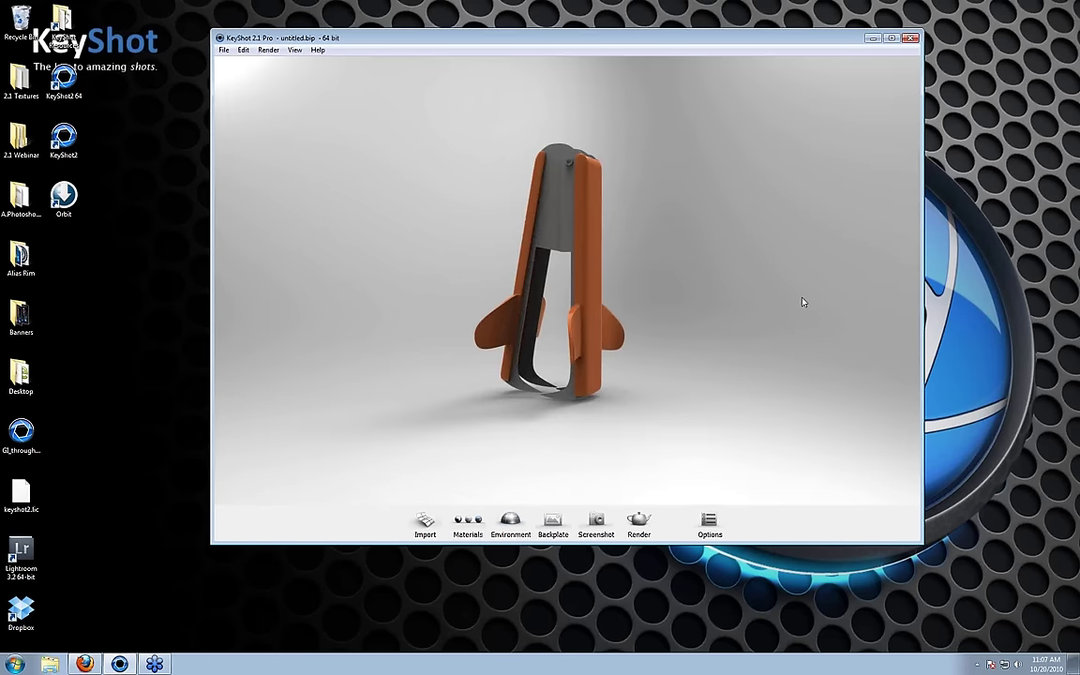
{"action": "left_click_drag", "start_coordinate": [802, 302], "coordinate": [756, 345]}
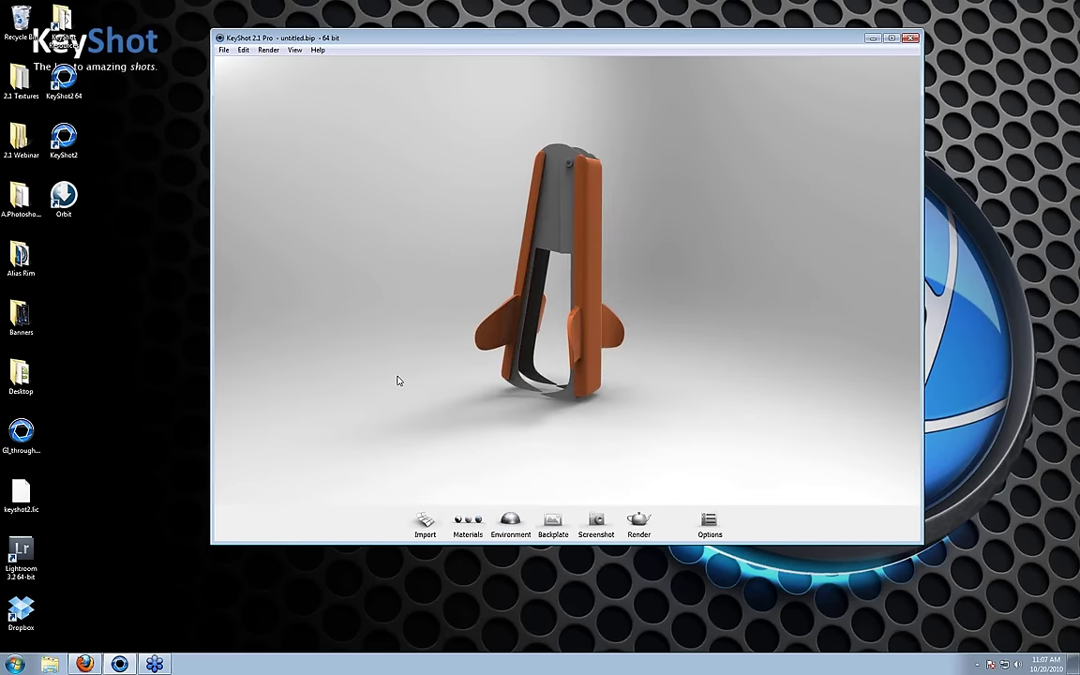
{"action": "left_click_drag", "start_coordinate": [397, 380], "coordinate": [607, 375]}
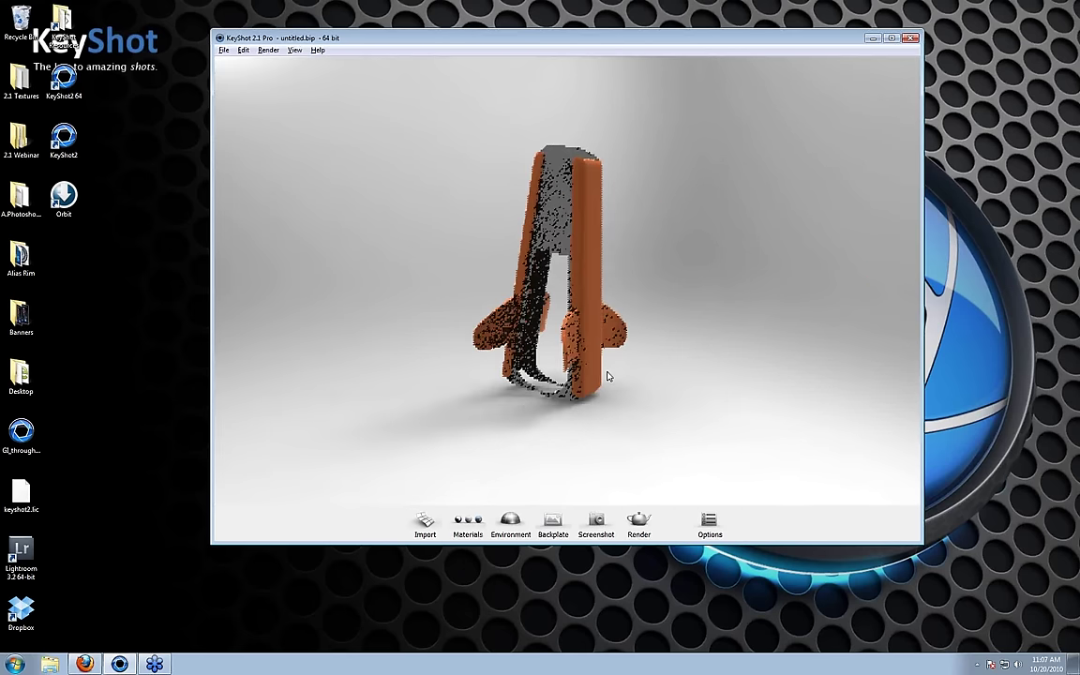
{"action": "left_click", "coordinate": [709, 525]}
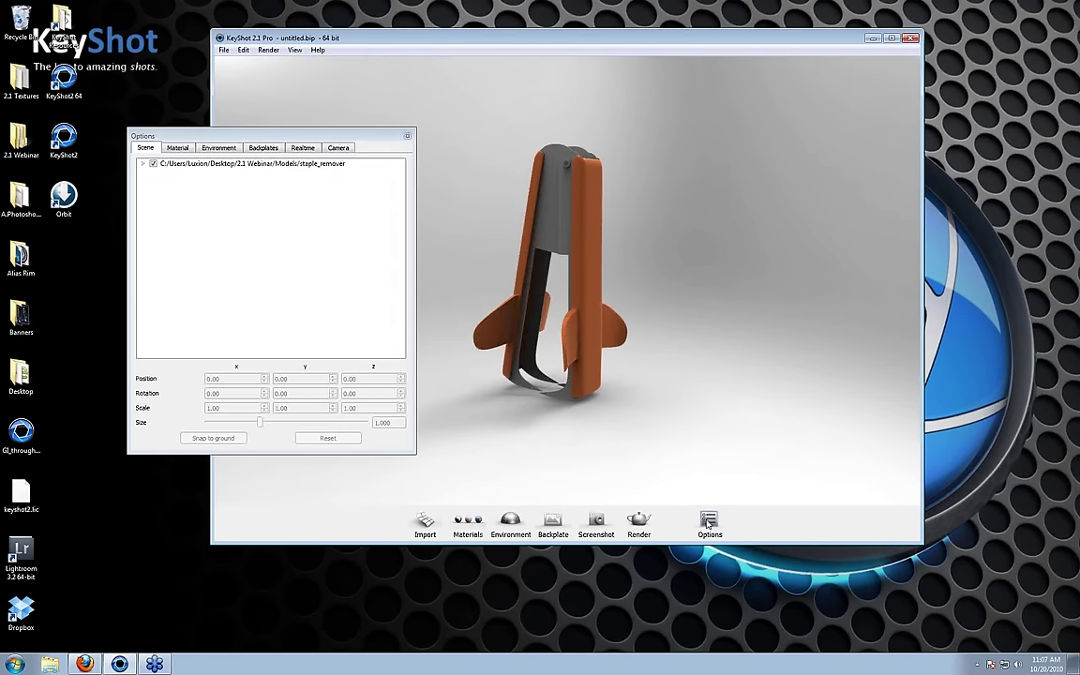
{"action": "left_click_drag", "start_coordinate": [154, 150], "coordinate": [783, 110]}
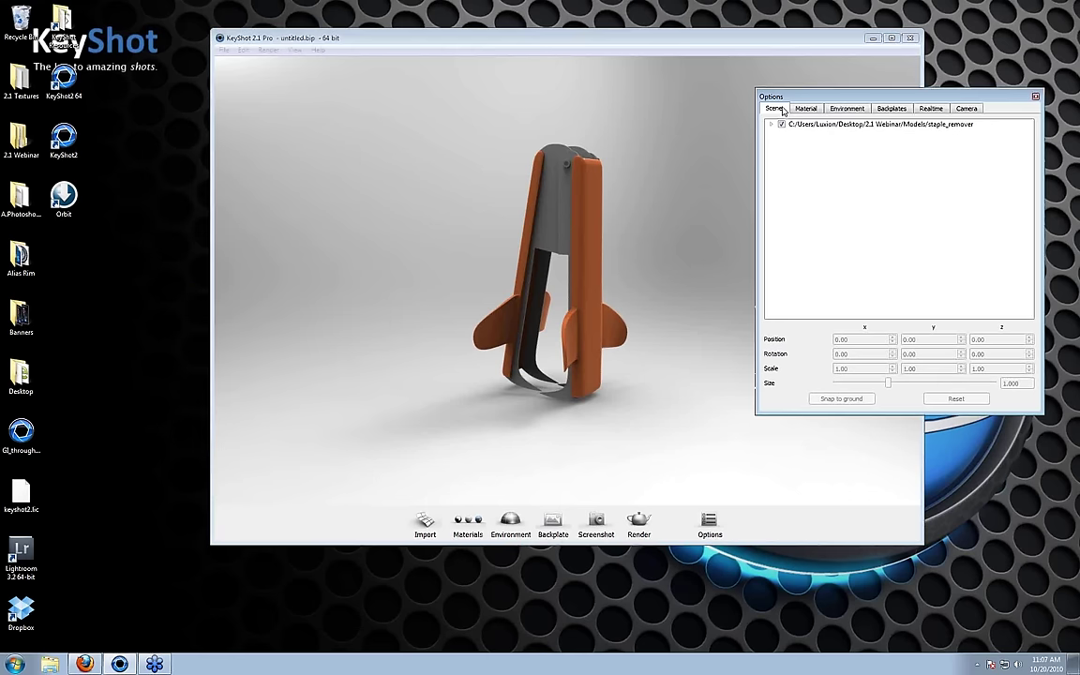
{"action": "left_click", "coordinate": [852, 125]}
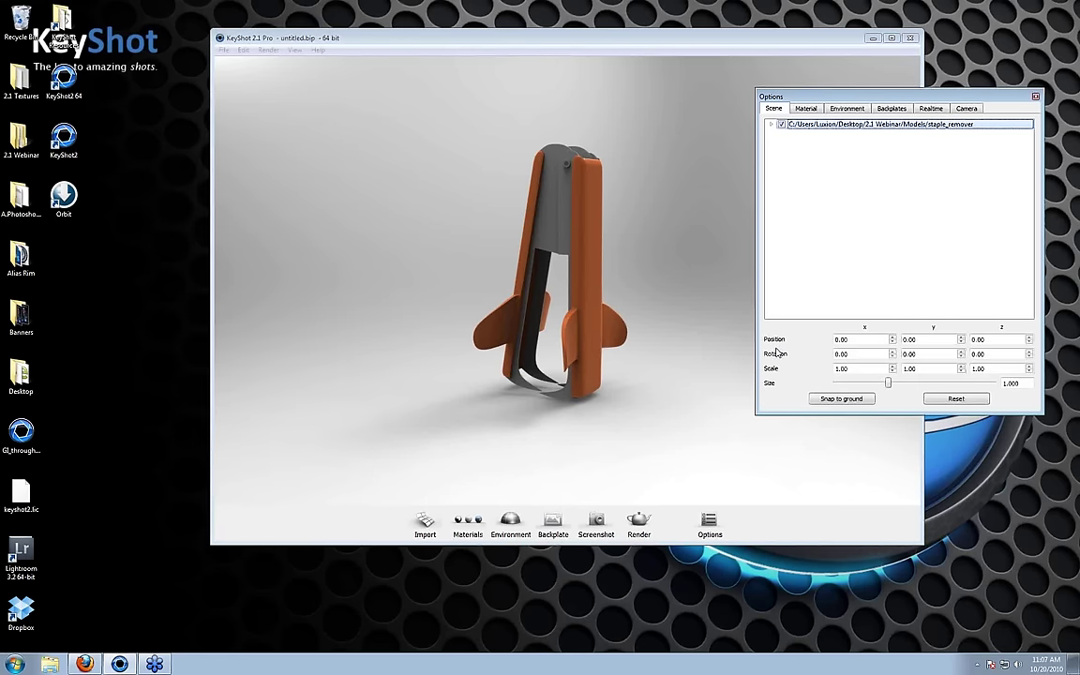
{"action": "left_click", "coordinate": [893, 356]}
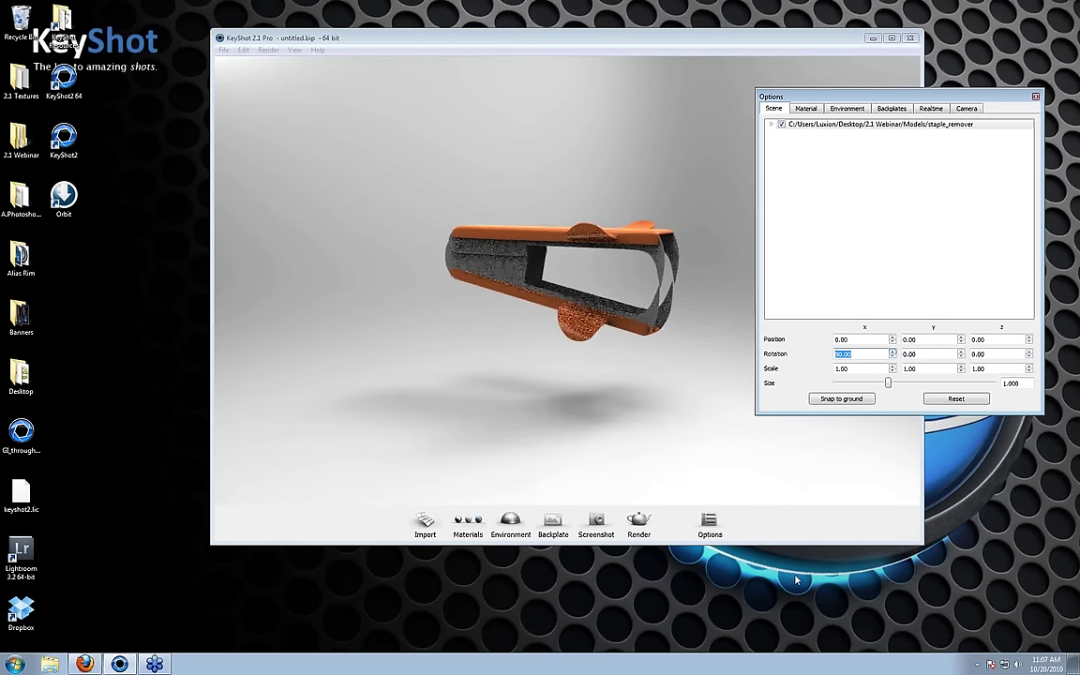
{"action": "type", "text": "135"}
{"action": "key", "text": "Return"}
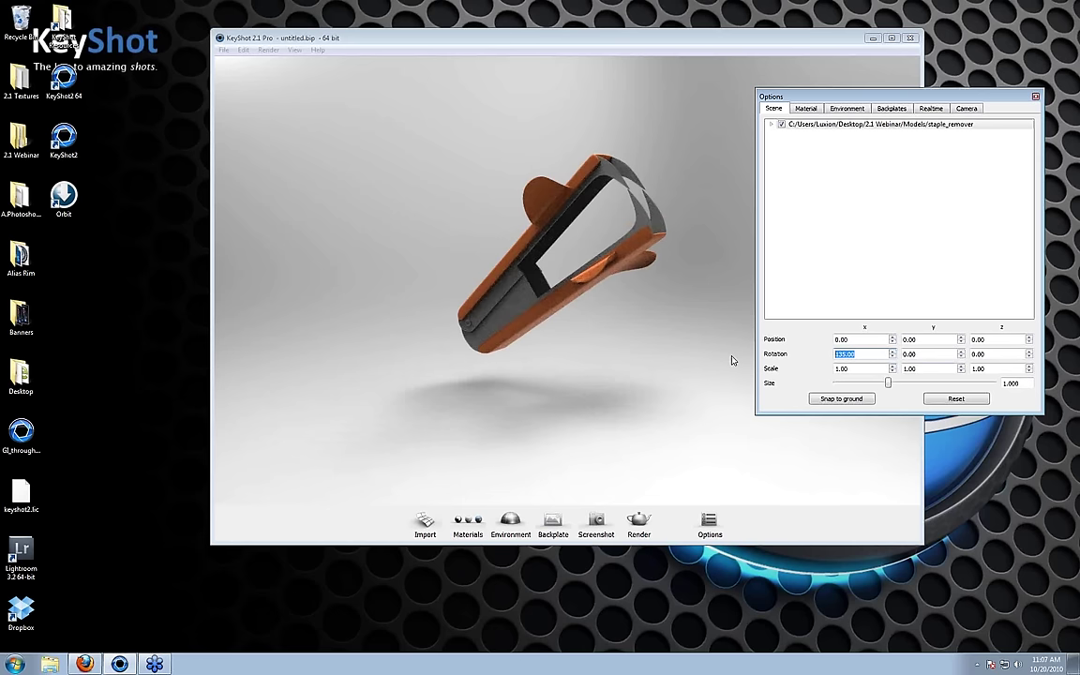
- Rotate the staple remover interactively with Move object to an X rotation of 105 degrees and finish the move
{"action": "left_click", "coordinate": [540, 316]}
{"action": "right_click", "coordinate": [540, 317]}
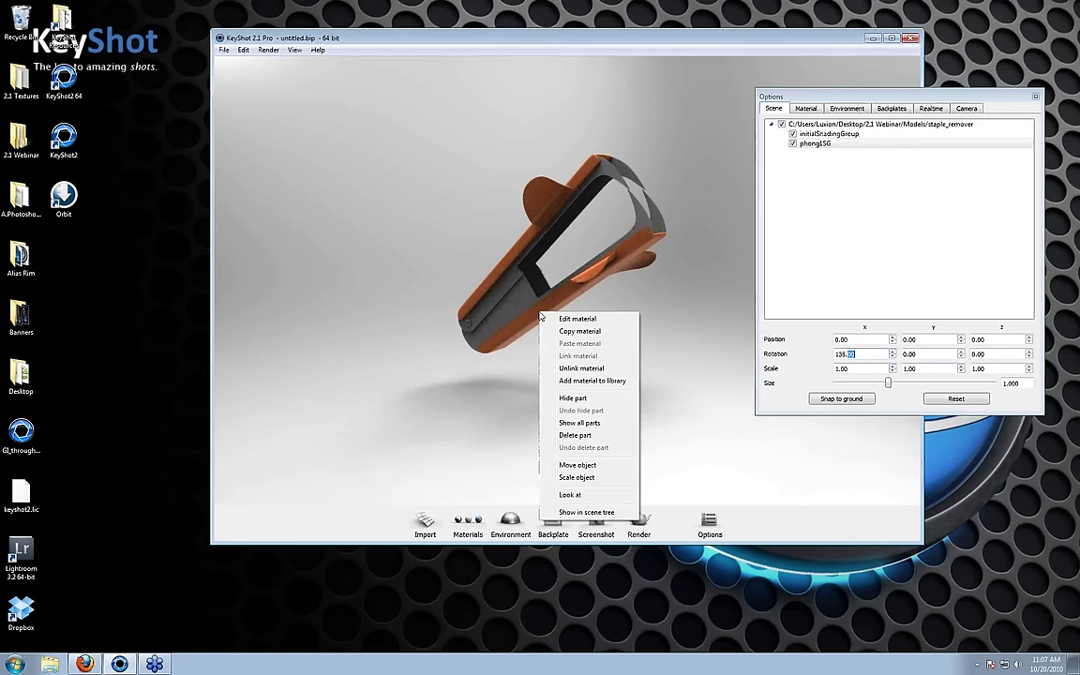
{"action": "left_click", "coordinate": [565, 465]}
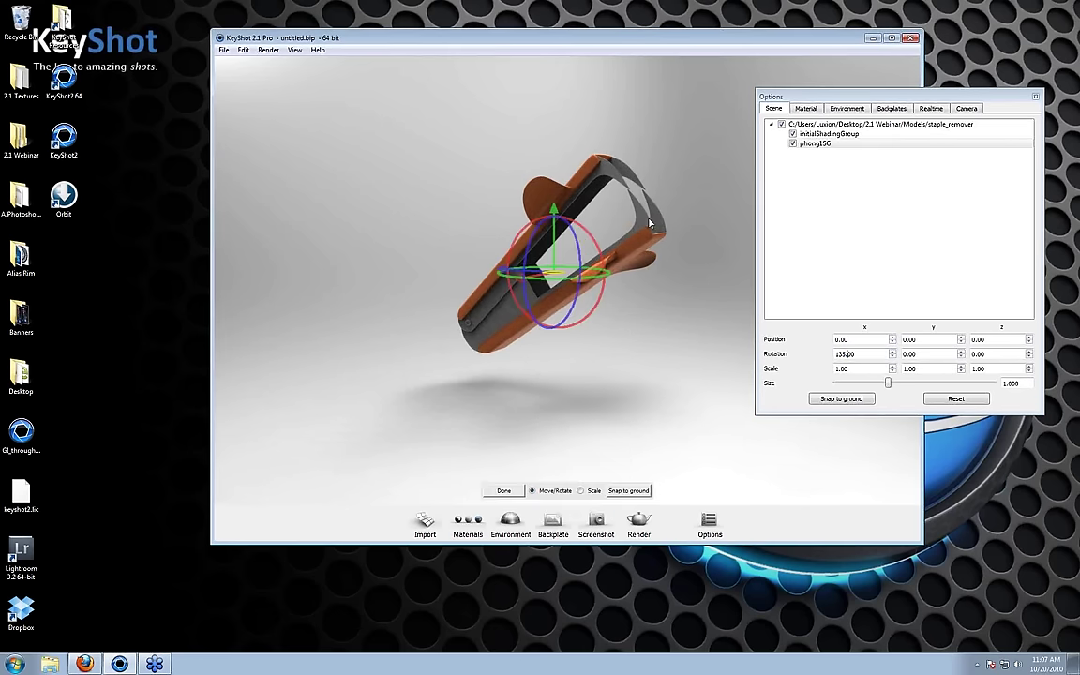
{"action": "left_click_drag", "start_coordinate": [625, 190], "coordinate": [597, 265]}
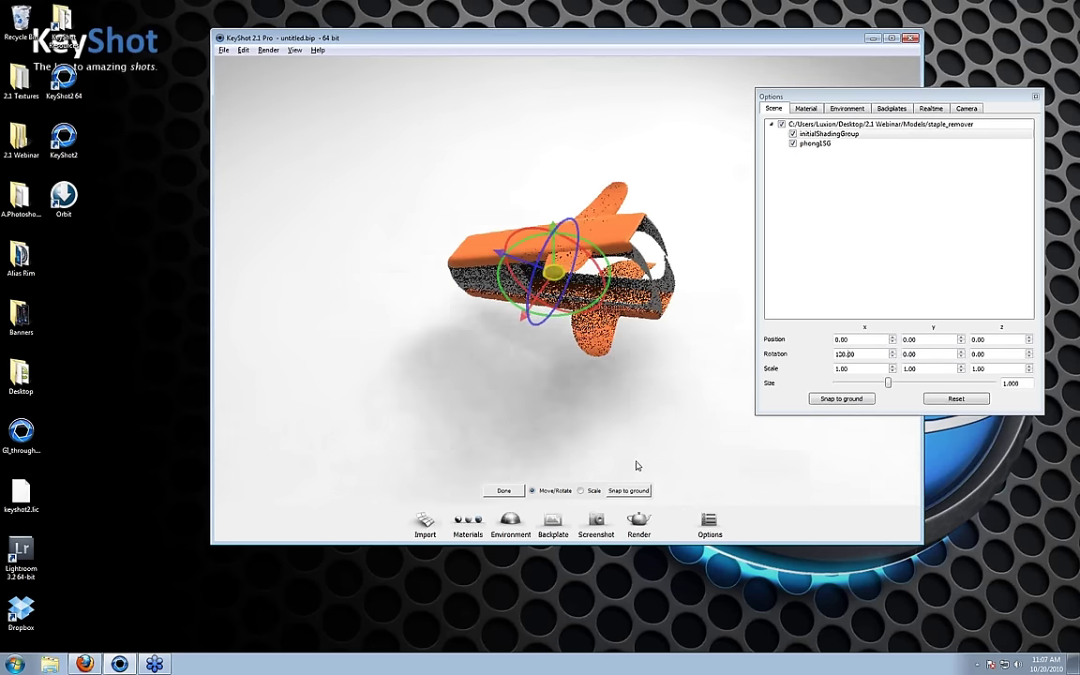
{"action": "left_click_drag", "start_coordinate": [638, 465], "coordinate": [607, 281]}
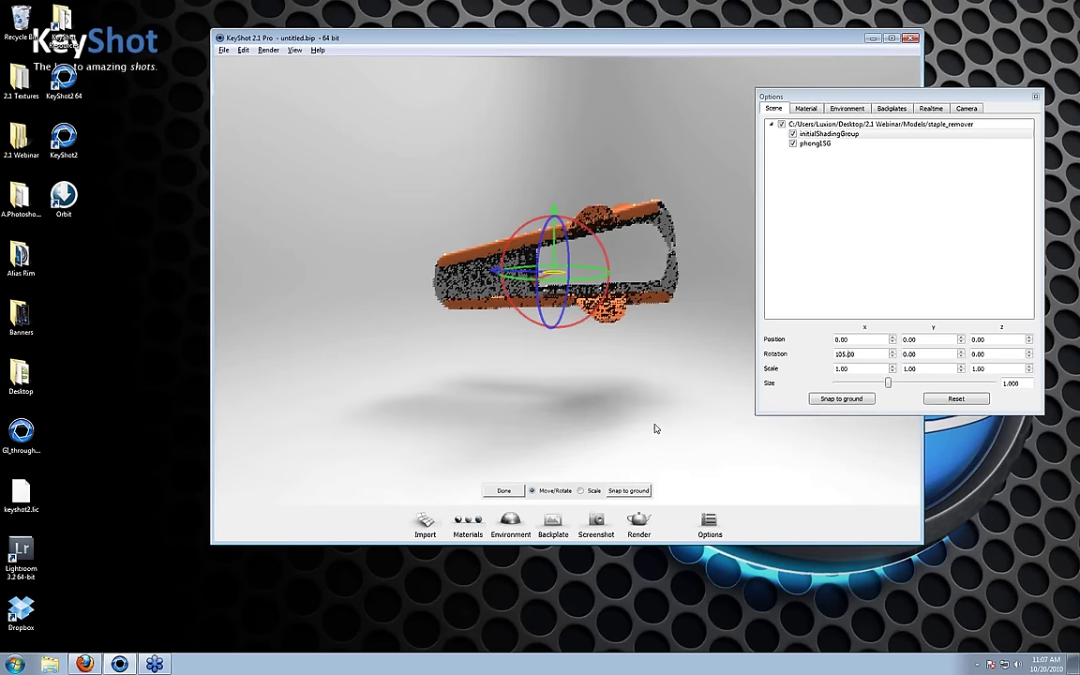
{"action": "left_click", "coordinate": [515, 492]}
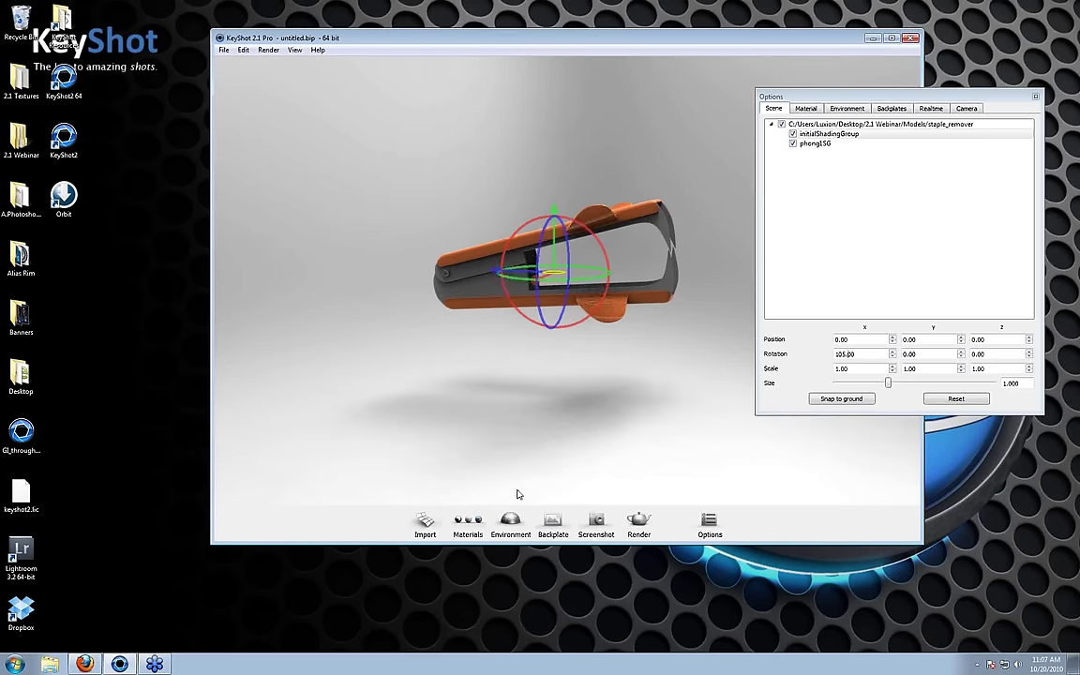
- Lower the staple remover onto the ground, to a Y position of -2.03, and finish the move
{"action": "left_click", "coordinate": [860, 401]}
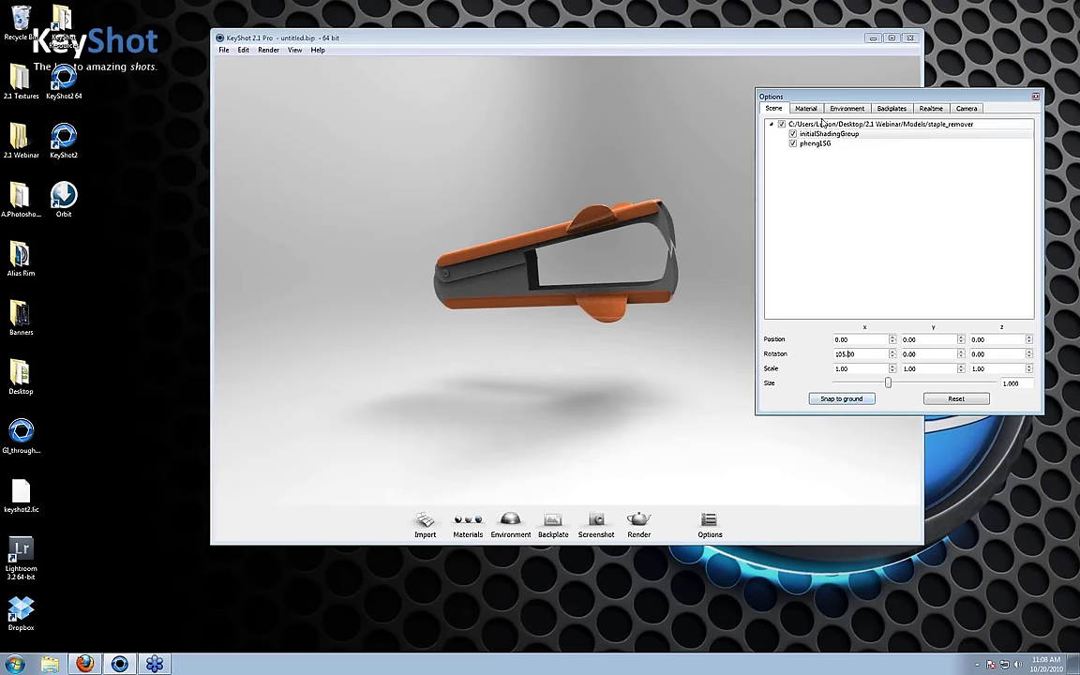
{"action": "left_click_drag", "start_coordinate": [657, 412], "coordinate": [593, 348]}
{"action": "right_click", "coordinate": [594, 349]}
{"action": "left_click", "coordinate": [646, 473]}
{"action": "left_click_drag", "start_coordinate": [555, 269], "coordinate": [672, 419]}
{"action": "left_click", "coordinate": [505, 490]}
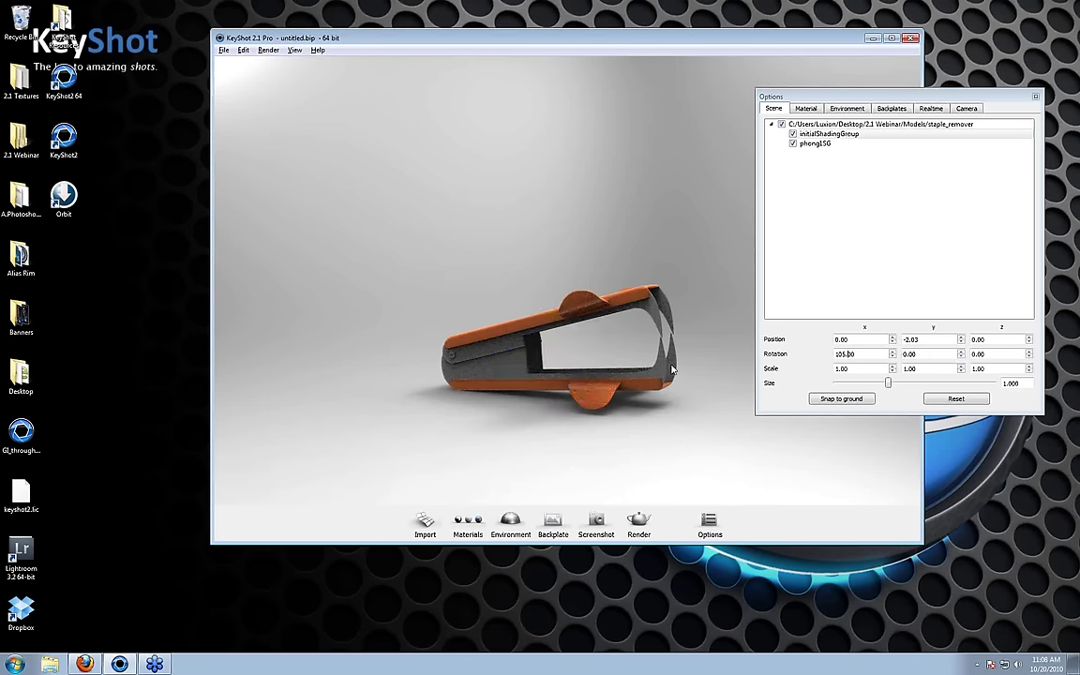
- Set a closer, angled camera view toward the staple remover's open jaws and hide the Options window
{"action": "left_click_drag", "start_coordinate": [671, 370], "coordinate": [836, 284]}
{"action": "left_click_drag", "start_coordinate": [662, 422], "coordinate": [625, 312]}
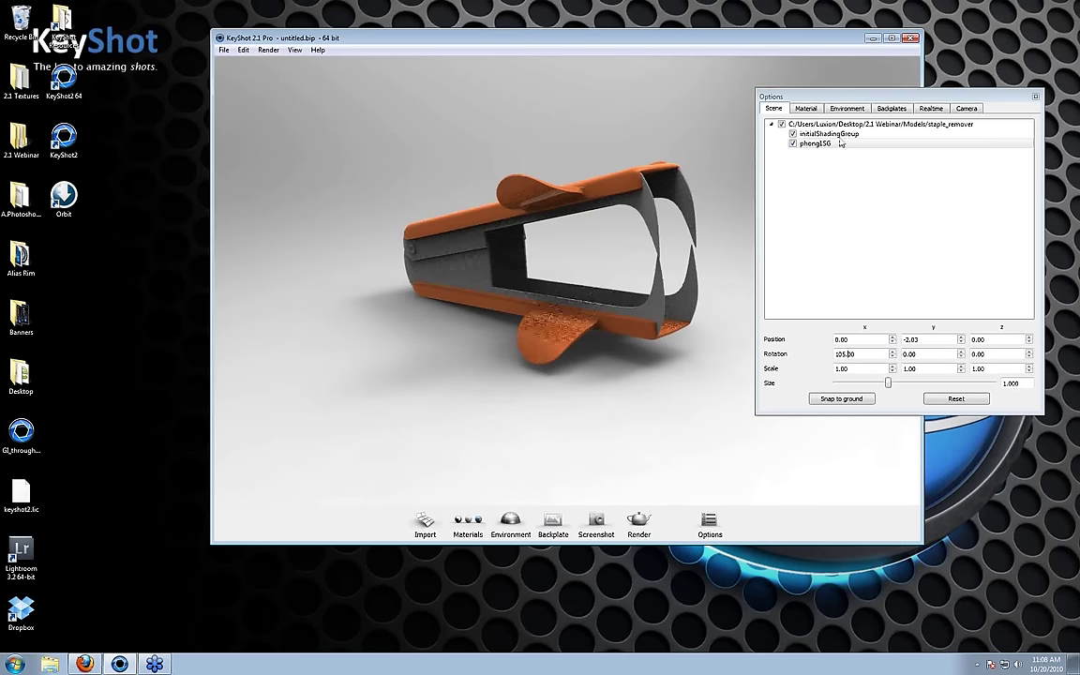
{"action": "key", "text": "o"}
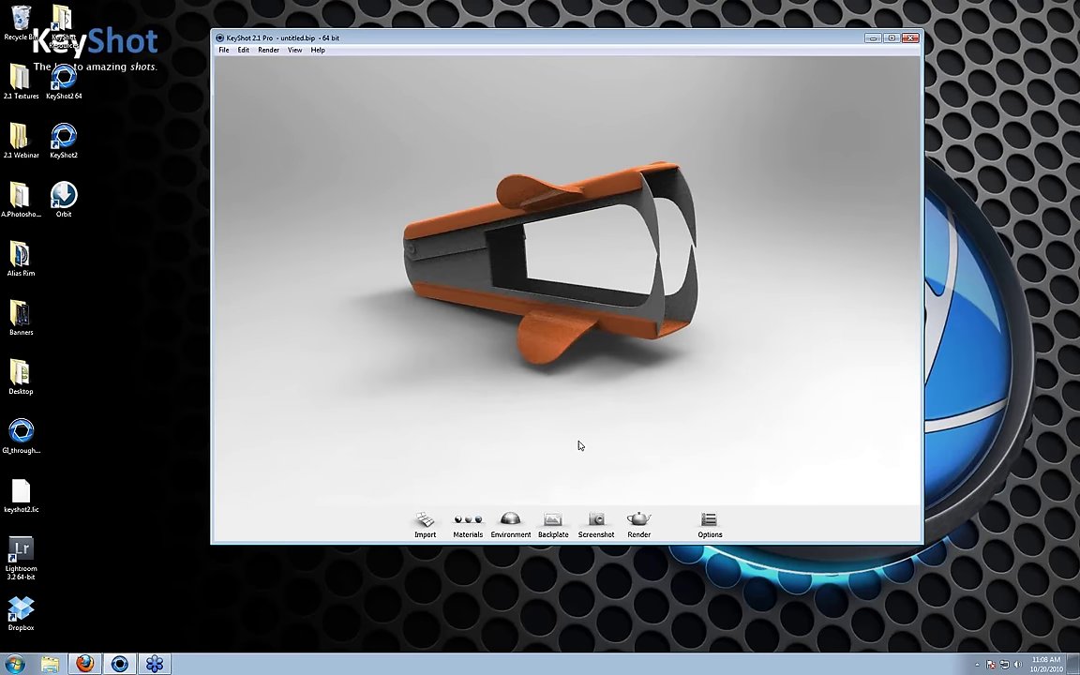
- Open the materials library, enlarge its window and arrange it beside the main model window
{"action": "left_click", "coordinate": [468, 521]}
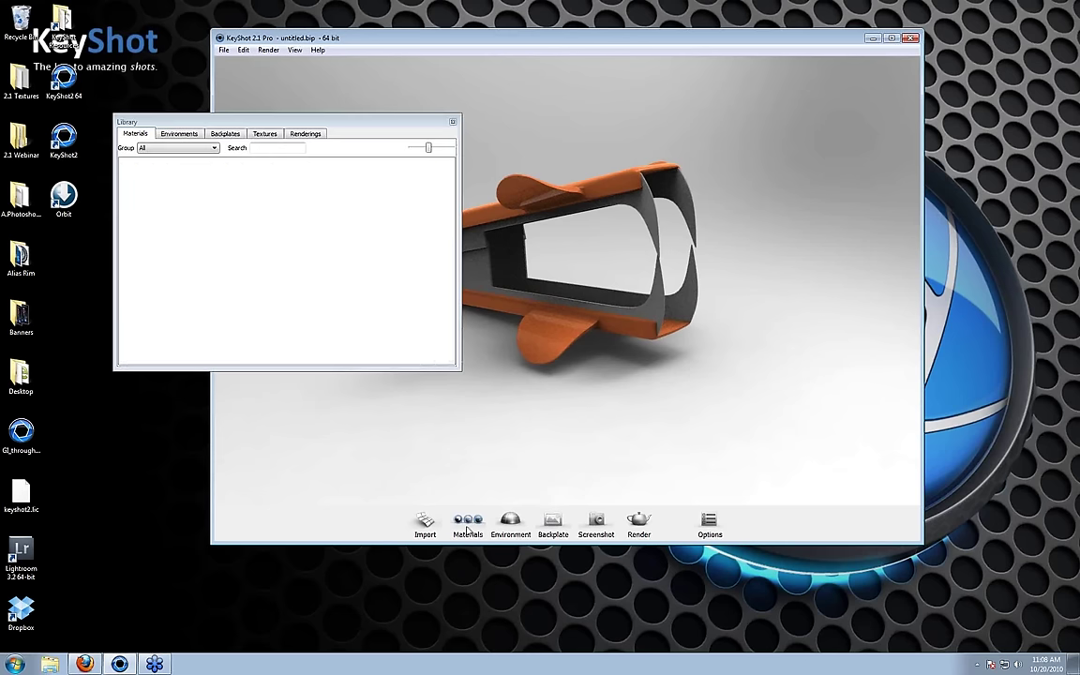
{"action": "left_click", "coordinate": [235, 122]}
{"action": "left_click_drag", "start_coordinate": [234, 122], "coordinate": [165, 91]}
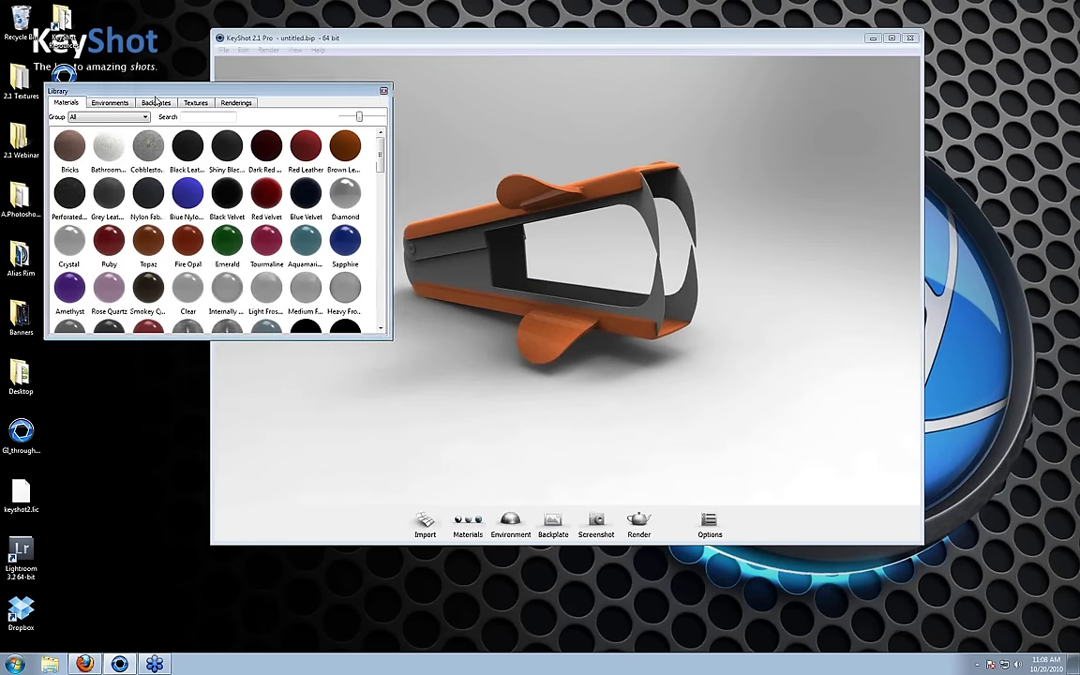
{"action": "left_click_drag", "start_coordinate": [583, 38], "coordinate": [640, 39]}
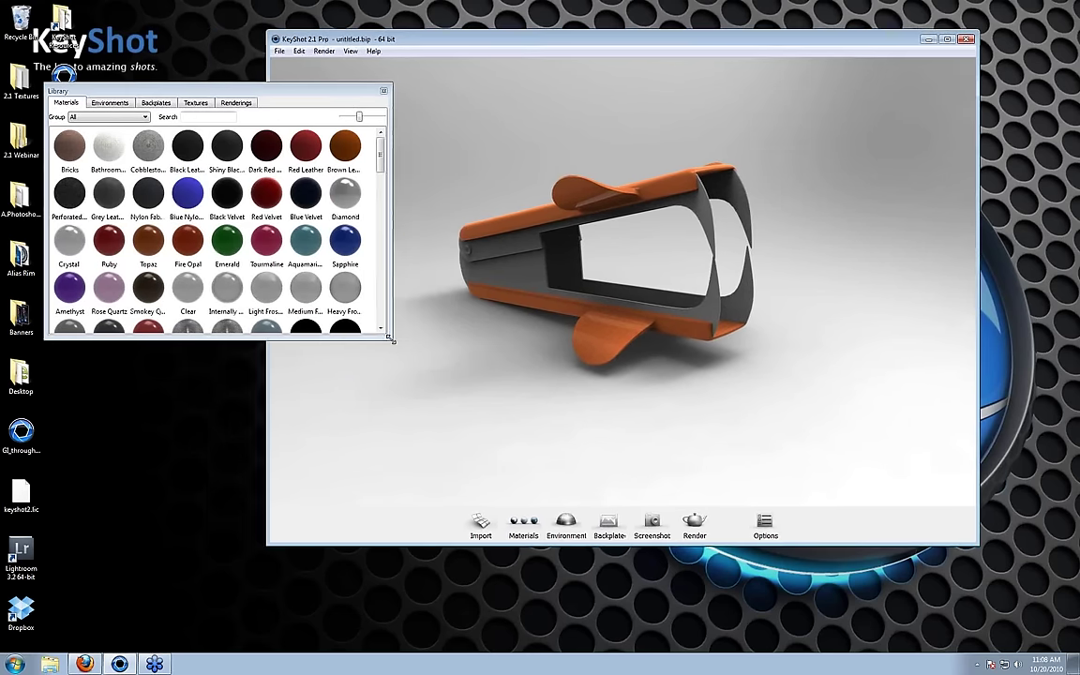
{"action": "left_click_drag", "start_coordinate": [392, 337], "coordinate": [395, 614]}
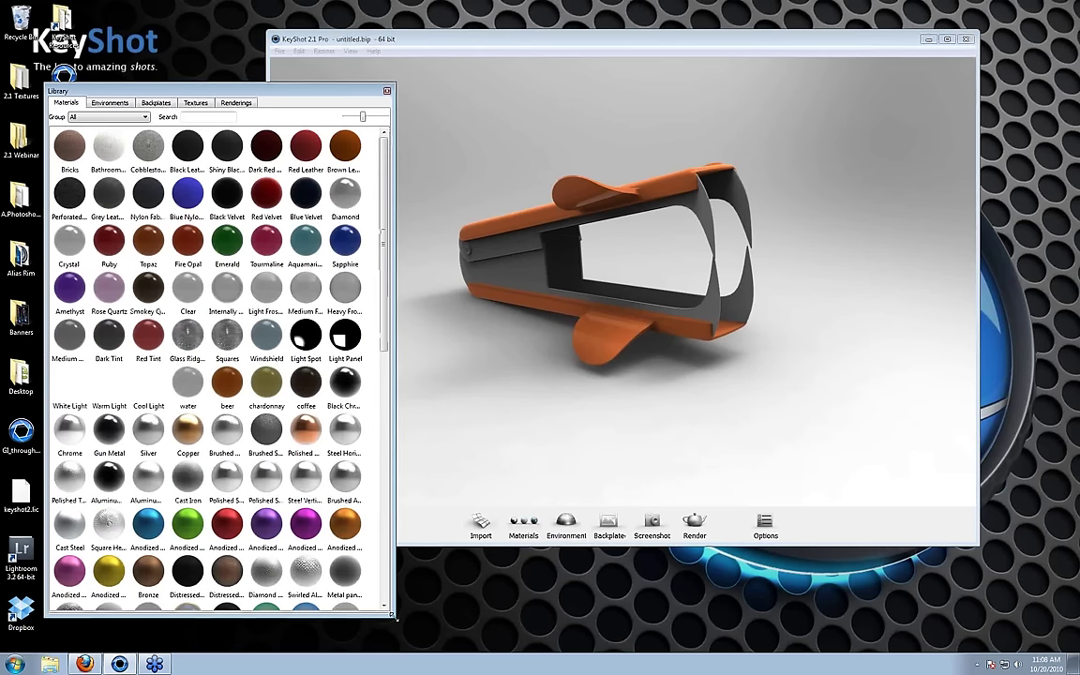
- Filter the material library to the Metals group and apply a polished metal to the staple remover's side body
{"action": "left_click", "coordinate": [122, 117]}
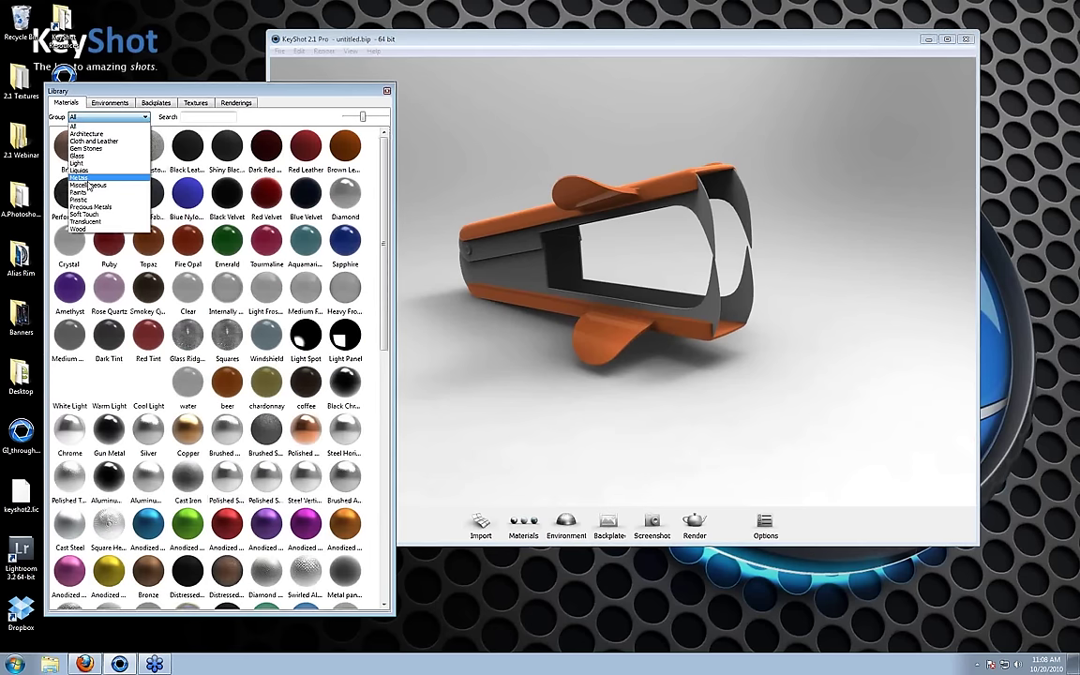
{"action": "left_click", "coordinate": [85, 200]}
{"action": "left_click", "coordinate": [112, 118]}
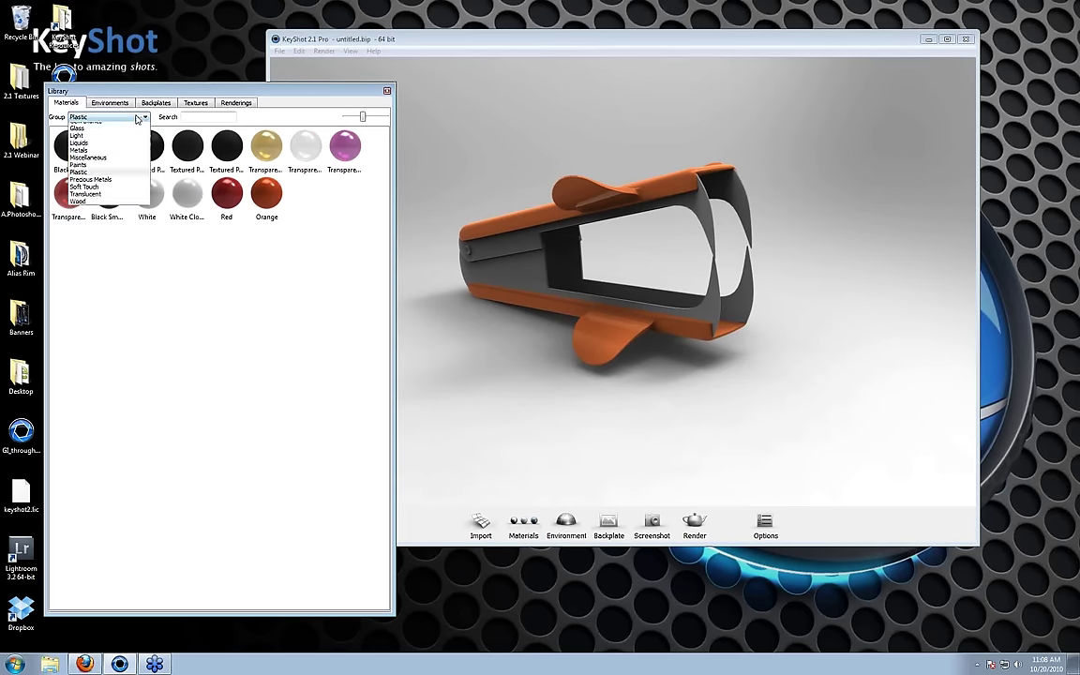
{"action": "left_click", "coordinate": [83, 178]}
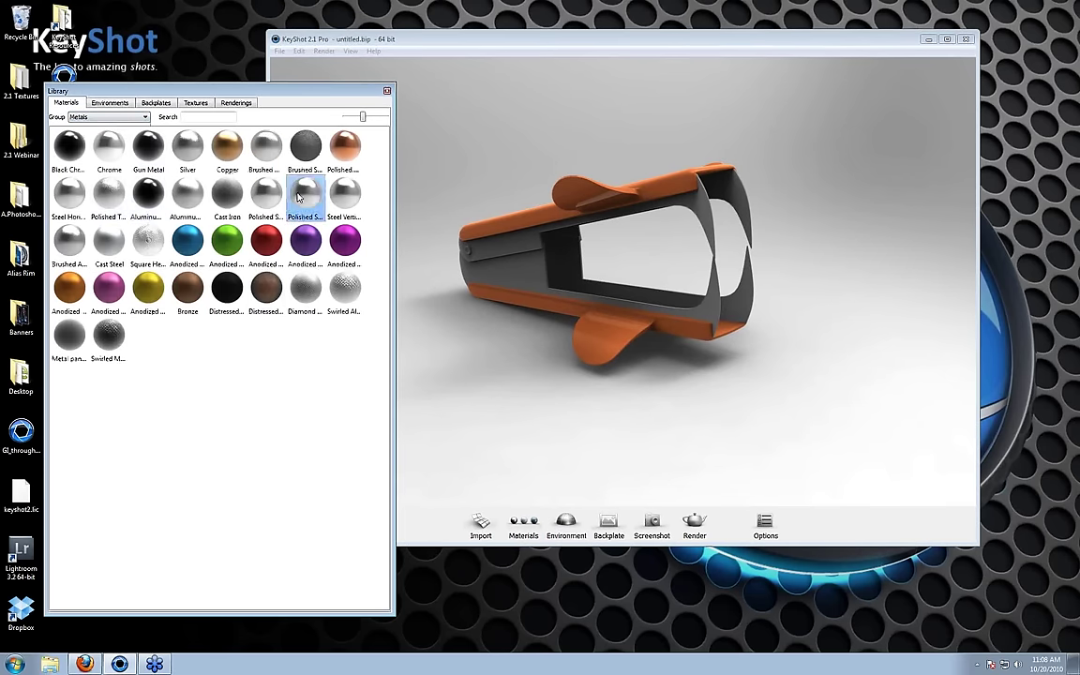
{"action": "left_click_drag", "start_coordinate": [299, 196], "coordinate": [631, 316]}
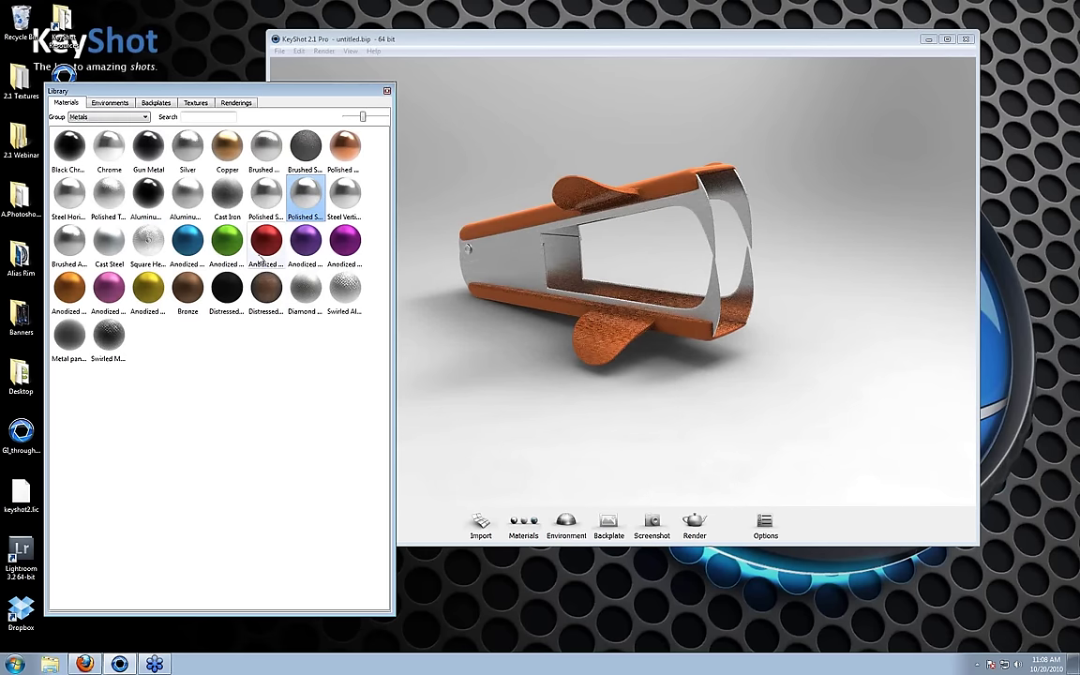
- Preview the red Anodized metal on the orange grips without applying it, and examine the jaws' metal texture up close
{"action": "left_click_drag", "start_coordinate": [260, 260], "coordinate": [697, 206]}
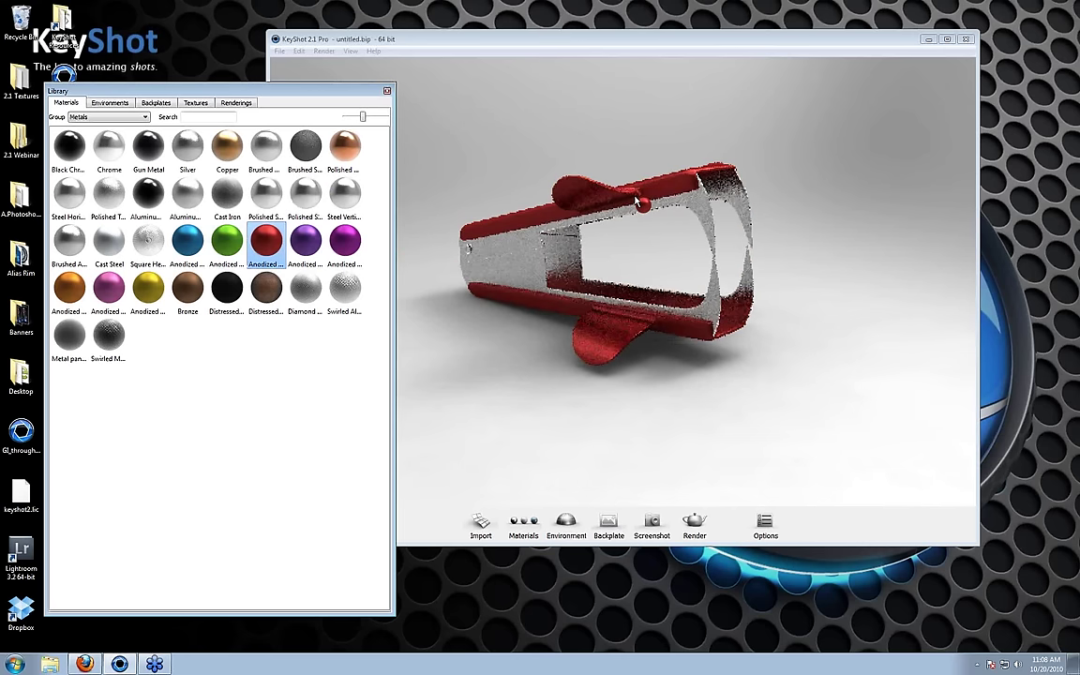
{"action": "left_click_drag", "start_coordinate": [569, 207], "coordinate": [532, 224]}
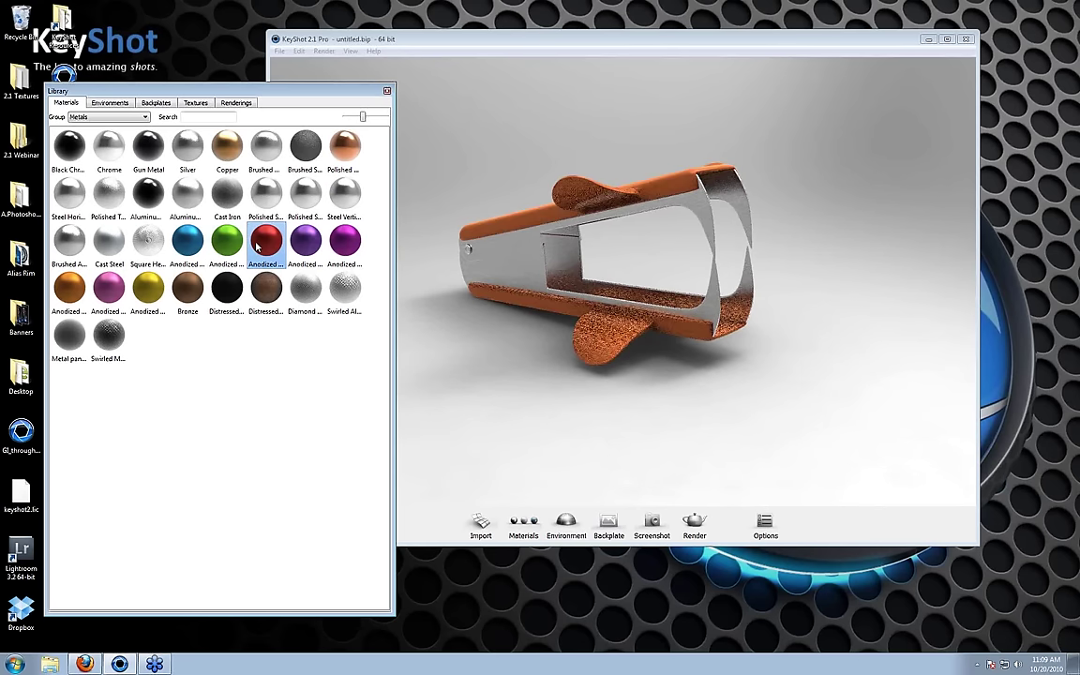
{"action": "left_click_drag", "start_coordinate": [502, 297], "coordinate": [575, 269]}
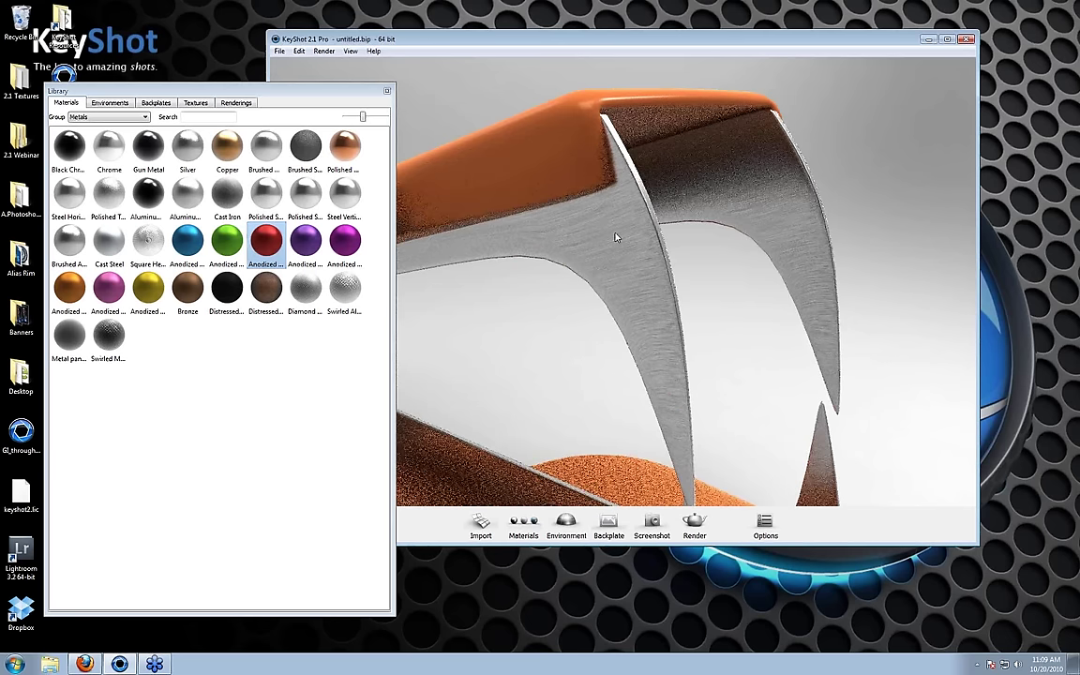
{"action": "left_click_drag", "start_coordinate": [661, 309], "coordinate": [670, 281]}
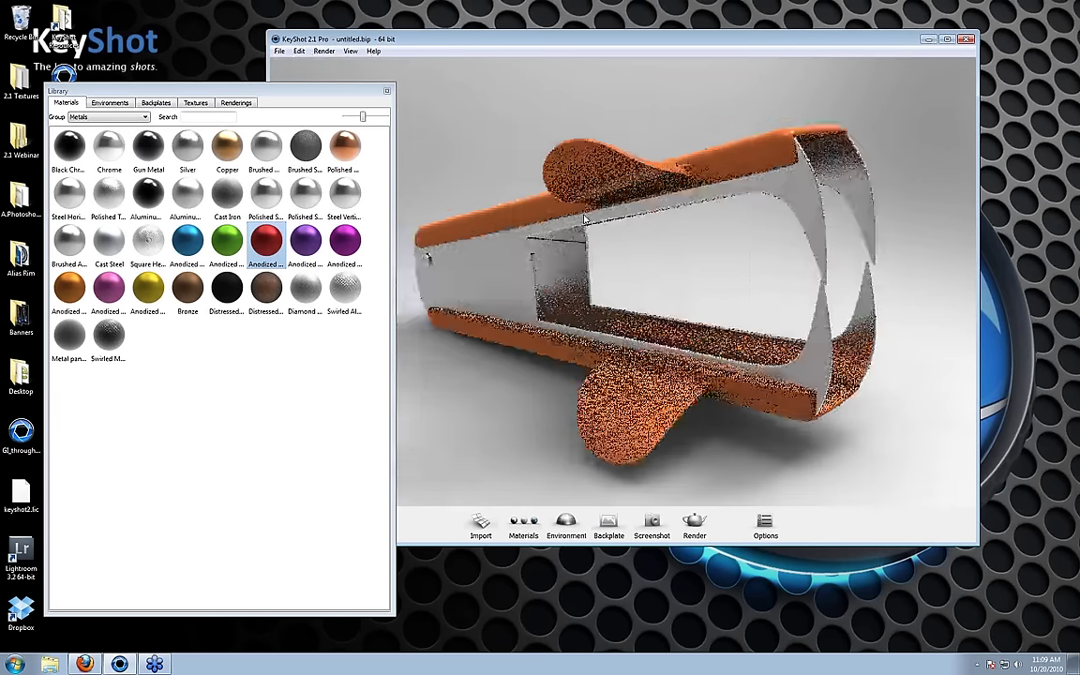
- Filter the Plastic material group with the search term "black" and enlarge the library thumbnails to the maximum size
{"action": "left_click", "coordinate": [111, 117]}
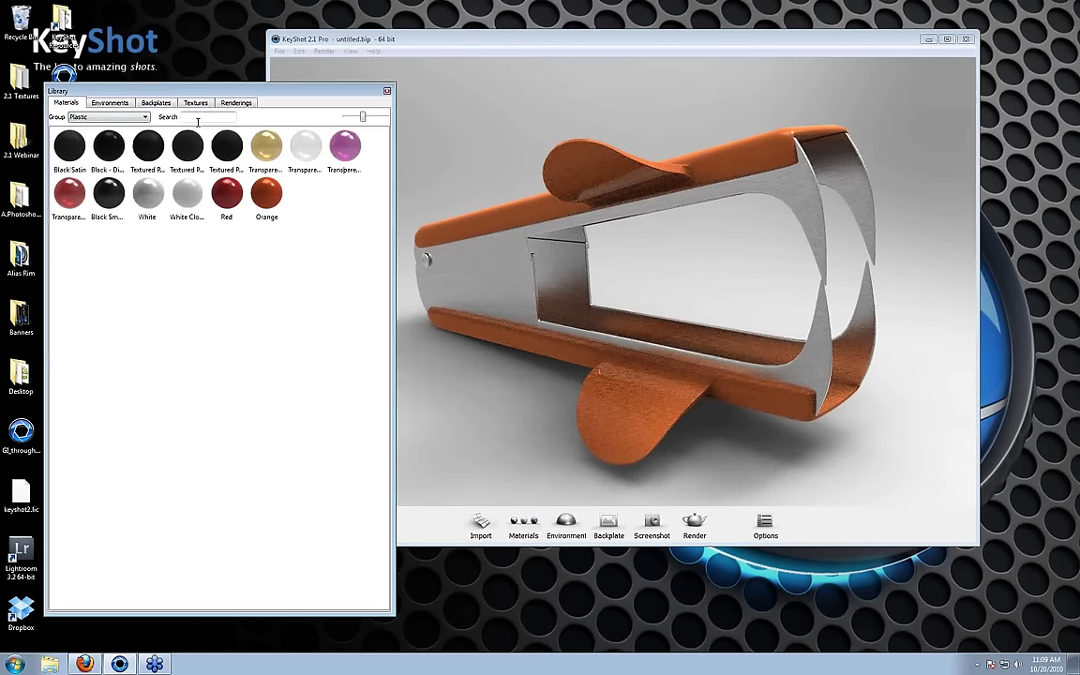
{"action": "type", "text": "bla"}
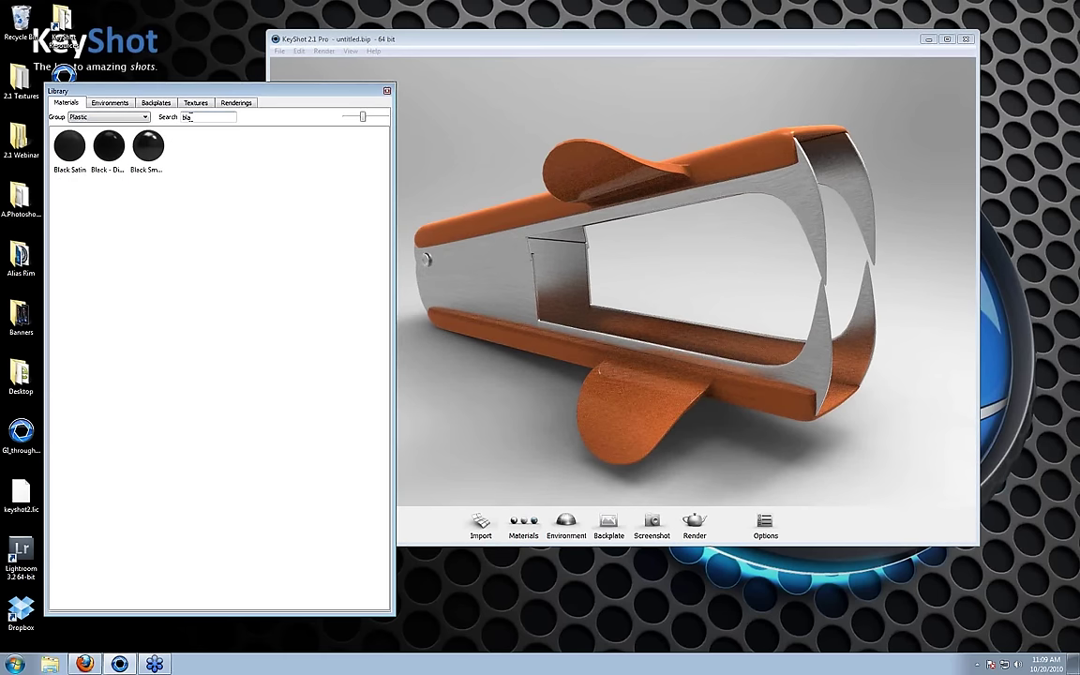
{"action": "type", "text": "ck pl"}
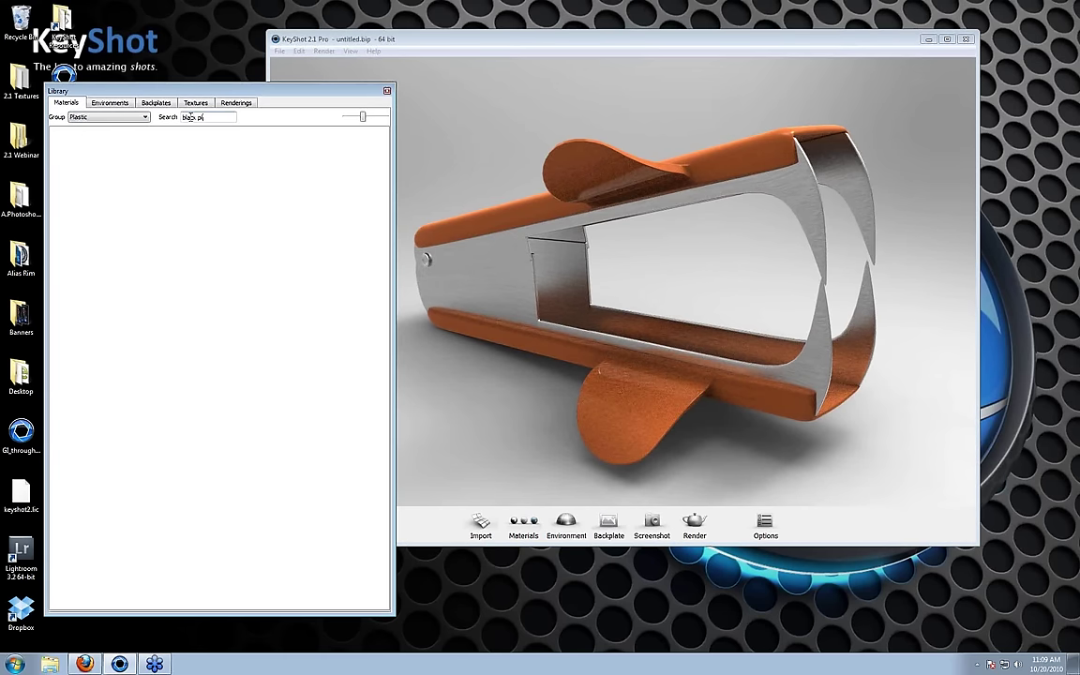
{"action": "key", "text": "BackSpace"}
{"action": "key", "text": "BackSpace"}
{"action": "key", "text": "BackSpace"}
{"action": "left_click_drag", "start_coordinate": [363, 116], "coordinate": [386, 119]}
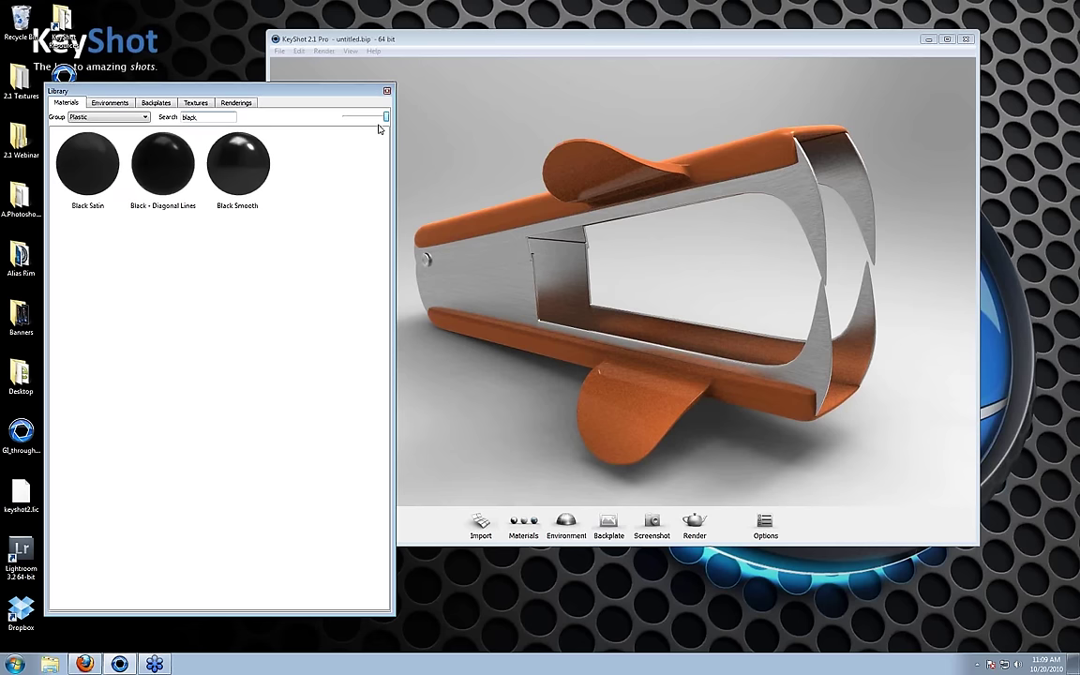
- Apply the Black Smooth plastic to the staple remover's orange grips and close the library
{"action": "left_click", "coordinate": [251, 173]}
{"action": "left_click_drag", "start_coordinate": [251, 173], "coordinate": [540, 225]}
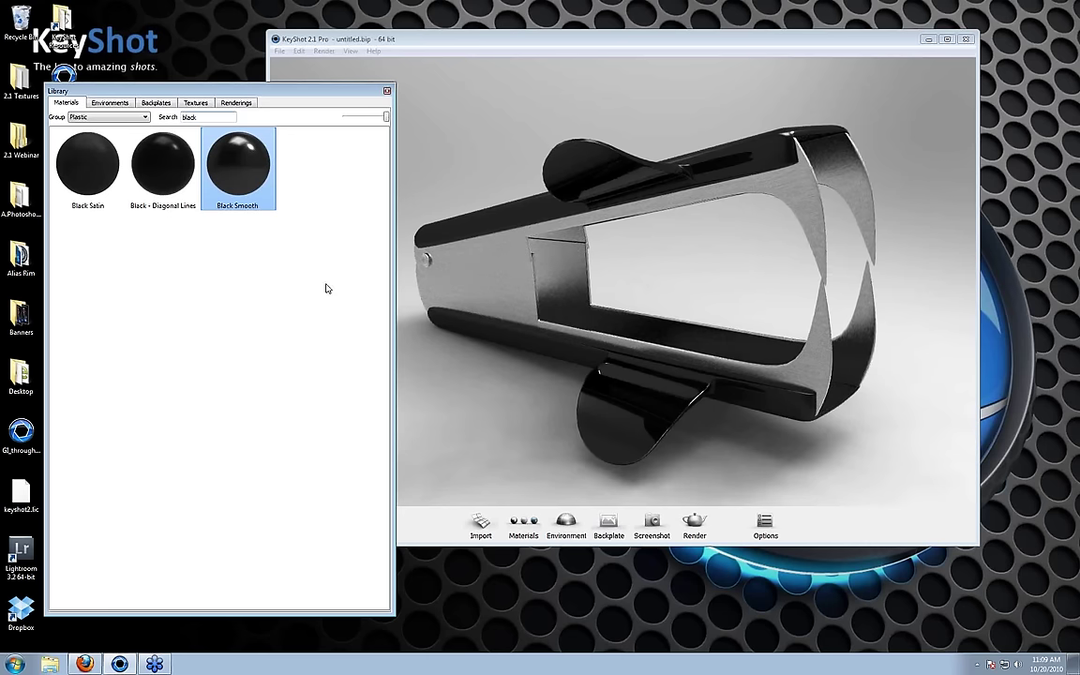
{"action": "left_click", "coordinate": [386, 91]}
- Open the environments library and light the scene with the dark, black-background HDRLightStudio_car environment
{"action": "left_click_drag", "start_coordinate": [693, 294], "coordinate": [562, 309]}
{"action": "scroll", "coordinate": [441, 217], "scroll_direction": "up", "scroll_amount": 5}
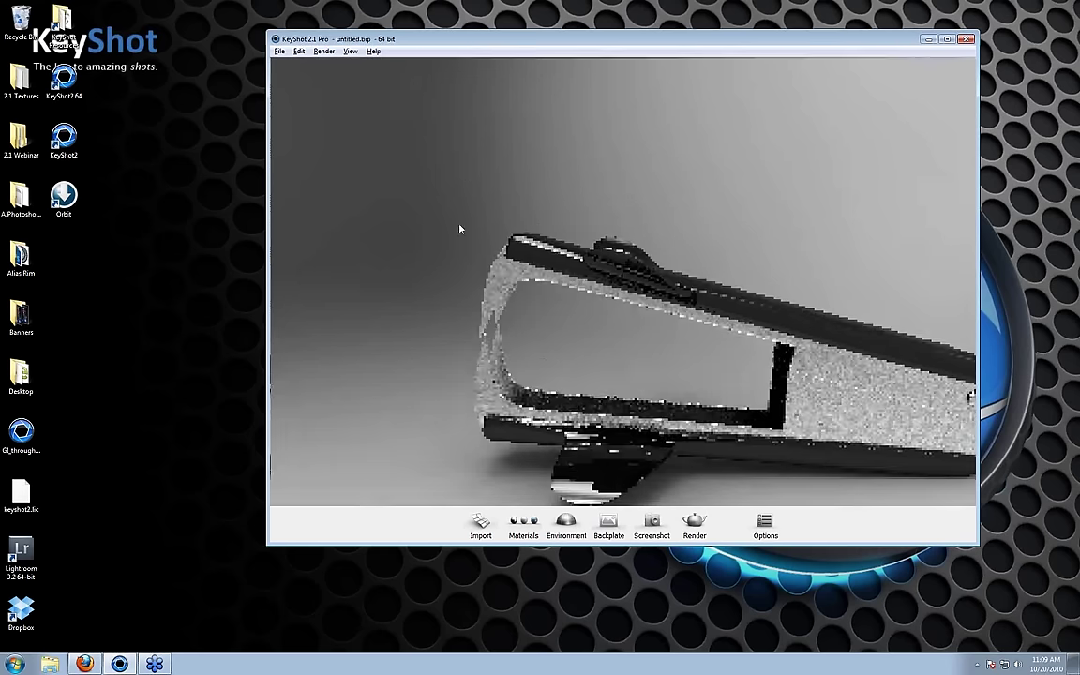
{"action": "scroll", "coordinate": [459, 228], "scroll_direction": "down", "scroll_amount": 5}
{"action": "left_click_drag", "start_coordinate": [460, 227], "coordinate": [637, 357]}
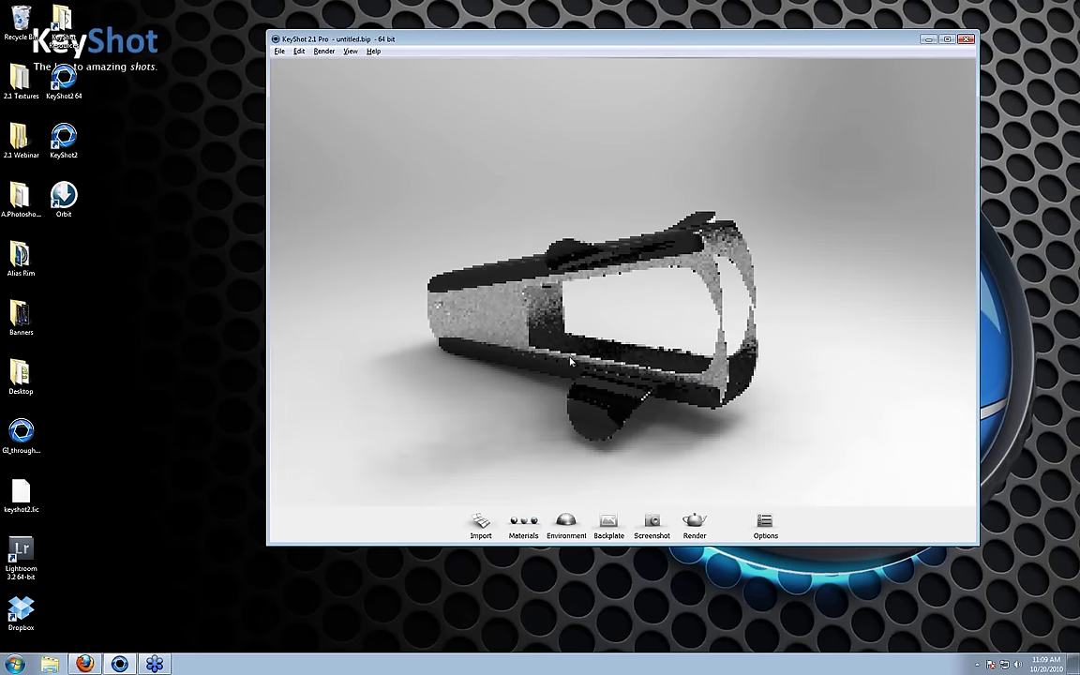
{"action": "left_click", "coordinate": [567, 525]}
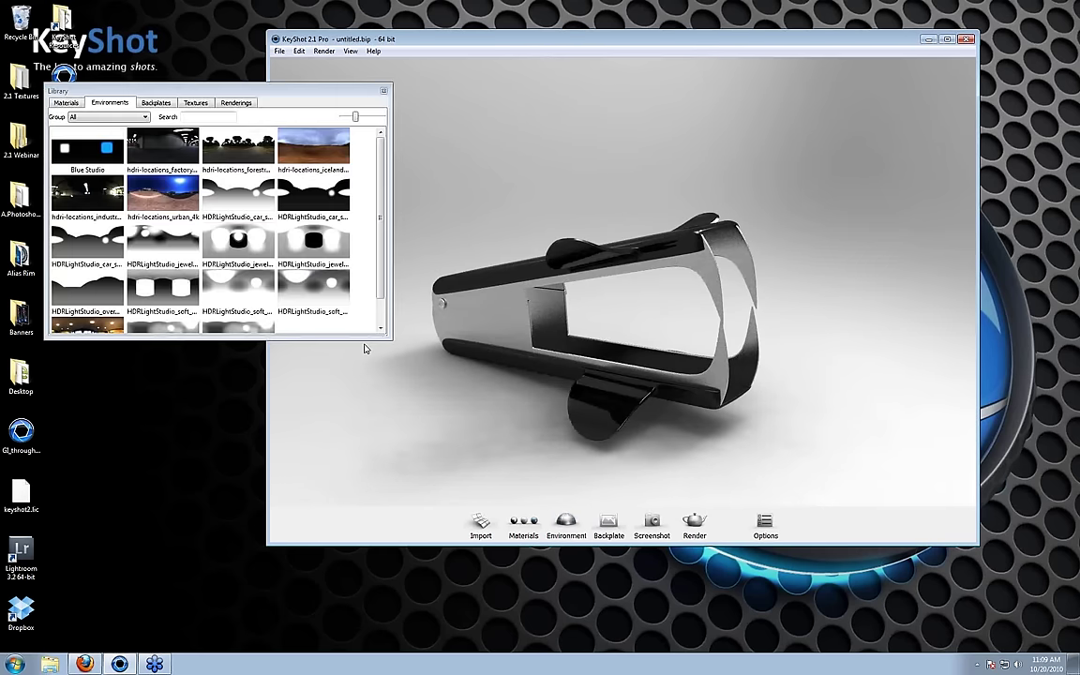
{"action": "left_click_drag", "start_coordinate": [391, 339], "coordinate": [394, 377]}
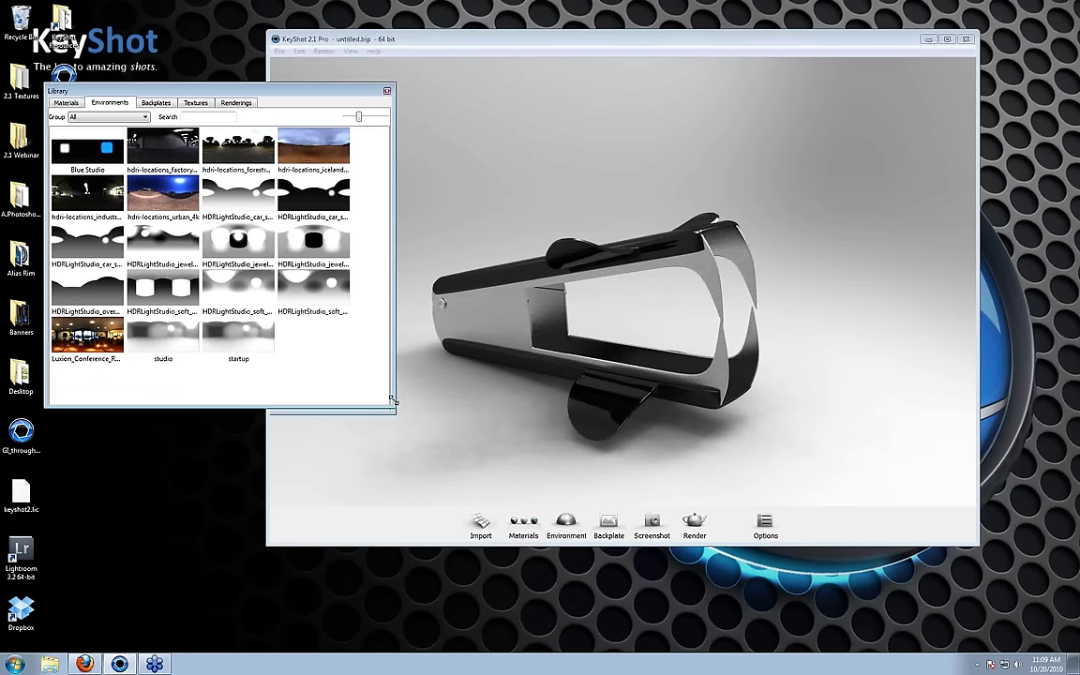
{"action": "left_click_drag", "start_coordinate": [140, 90], "coordinate": [111, 56]}
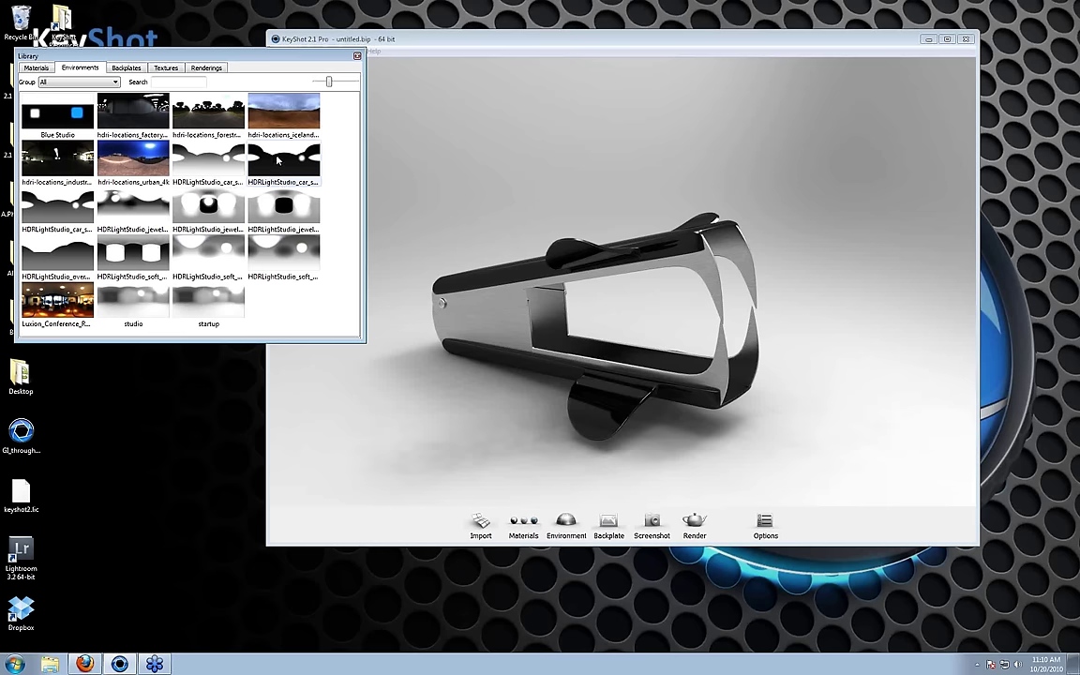
{"action": "left_click_drag", "start_coordinate": [277, 161], "coordinate": [727, 381]}
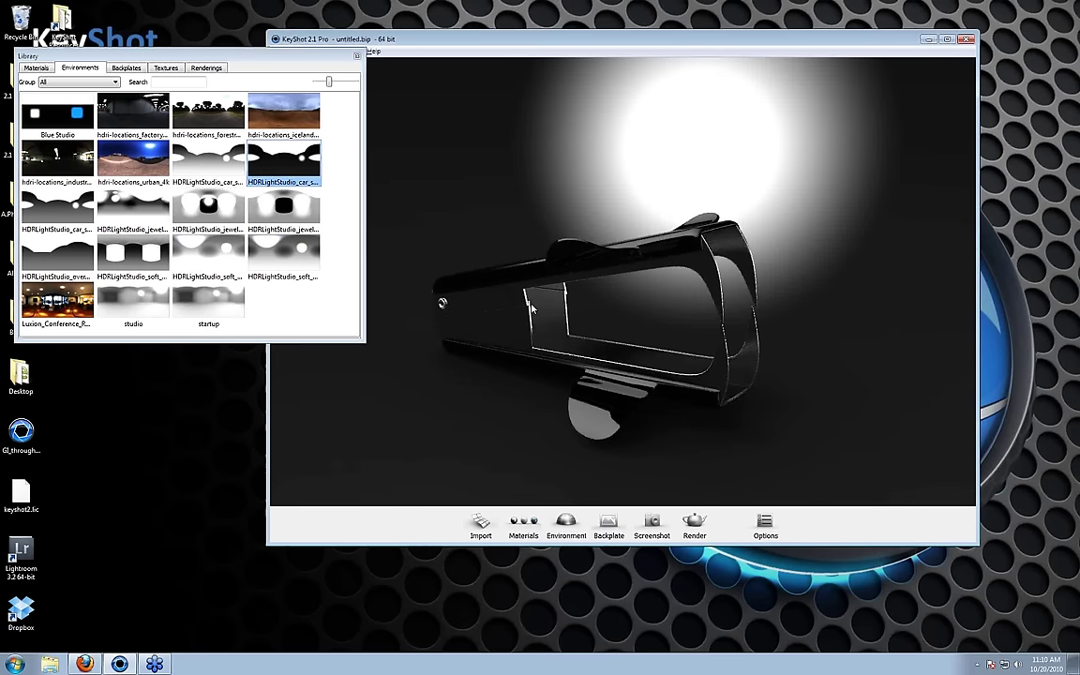
- Close the library and rotate the lighting environment to shift the reflections on the staple remover's grips, viewed from above
{"action": "scroll", "coordinate": [534, 304], "scroll_direction": "up", "scroll_amount": 3}
{"action": "left_click_drag", "start_coordinate": [541, 298], "coordinate": [654, 311]}
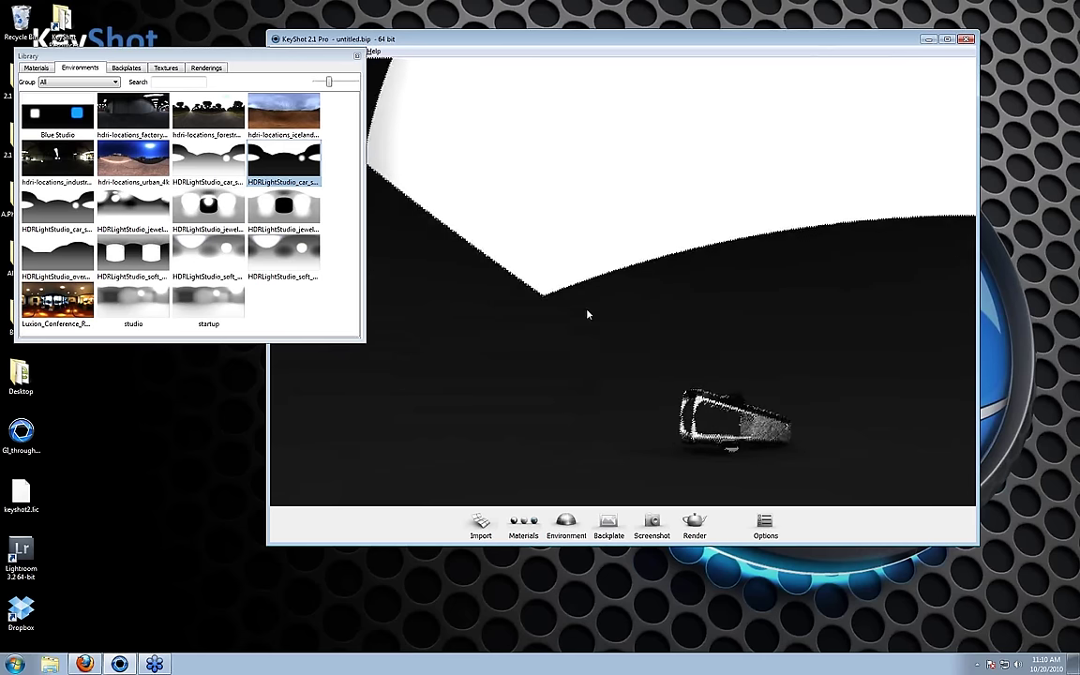
{"action": "left_click", "coordinate": [357, 56]}
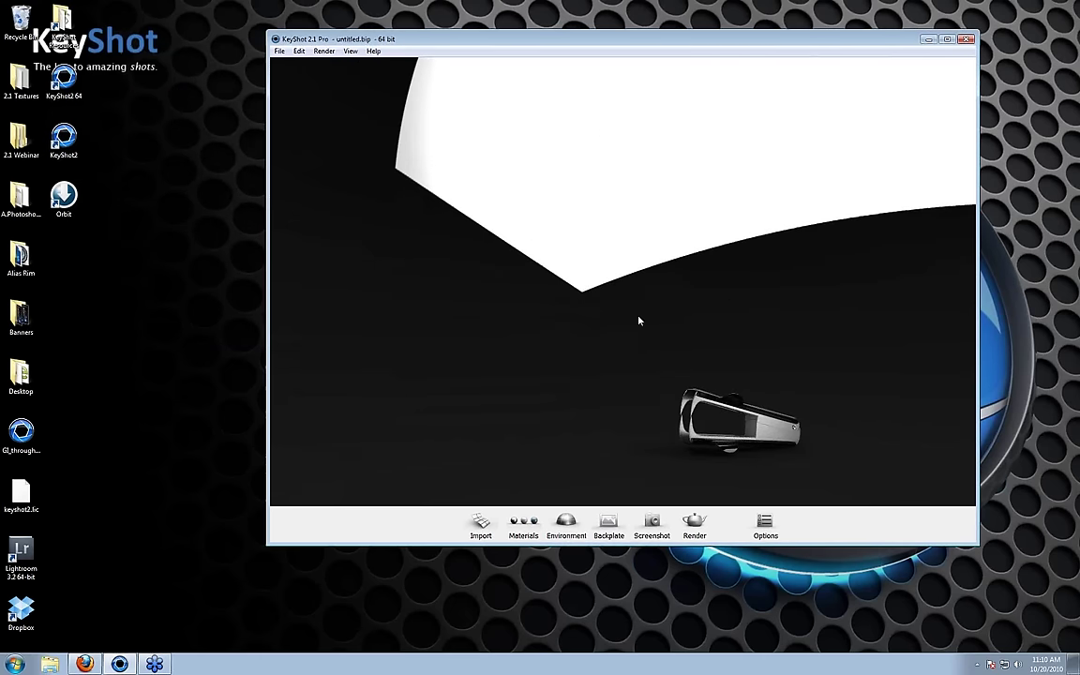
{"action": "left_click_drag", "start_coordinate": [499, 308], "coordinate": [598, 361]}
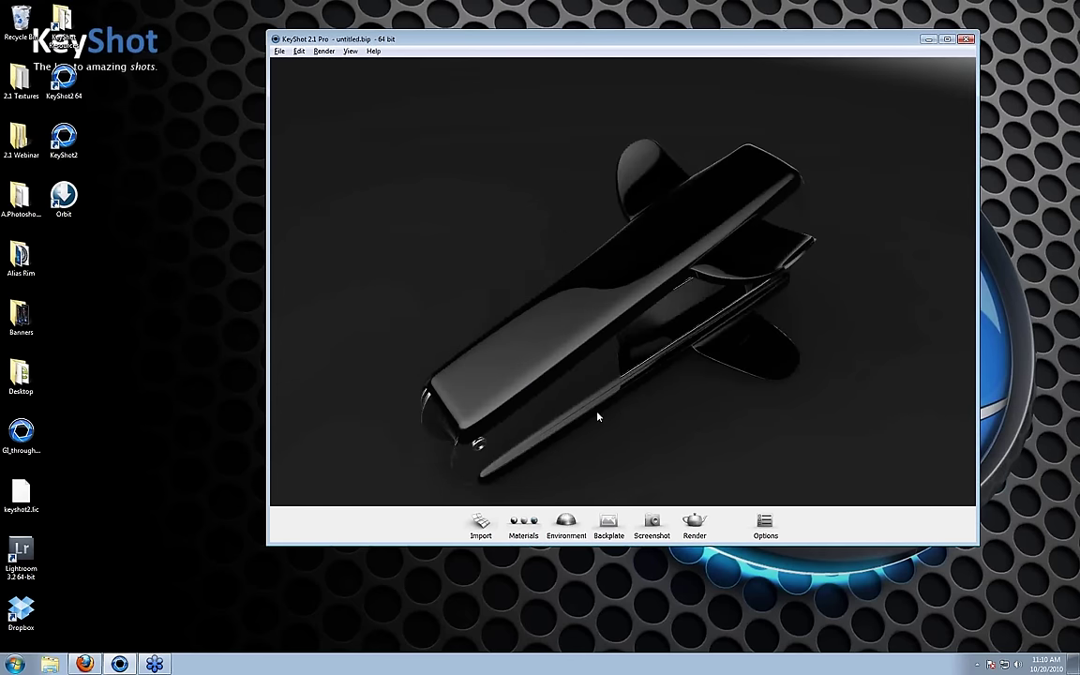
{"action": "left_click_drag", "start_coordinate": [598, 415], "coordinate": [546, 274]}
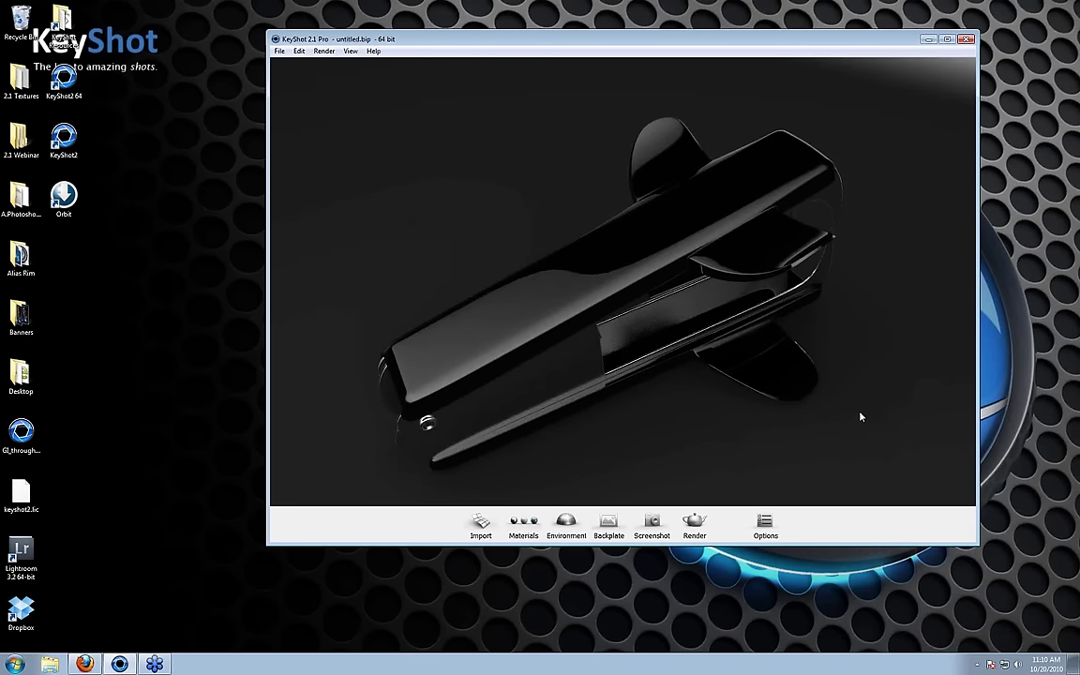
{"action": "left_click_drag", "start_coordinate": [861, 415], "coordinate": [820, 215]}
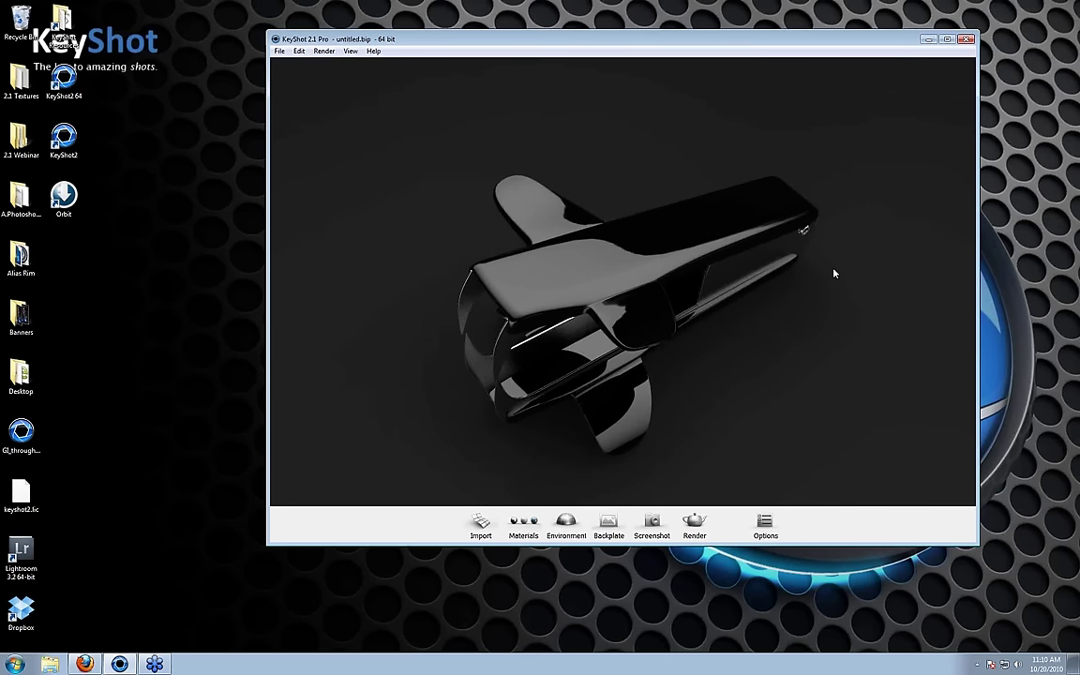
{"action": "left_click_drag", "start_coordinate": [825, 274], "coordinate": [737, 276], "text": "ctrl"}
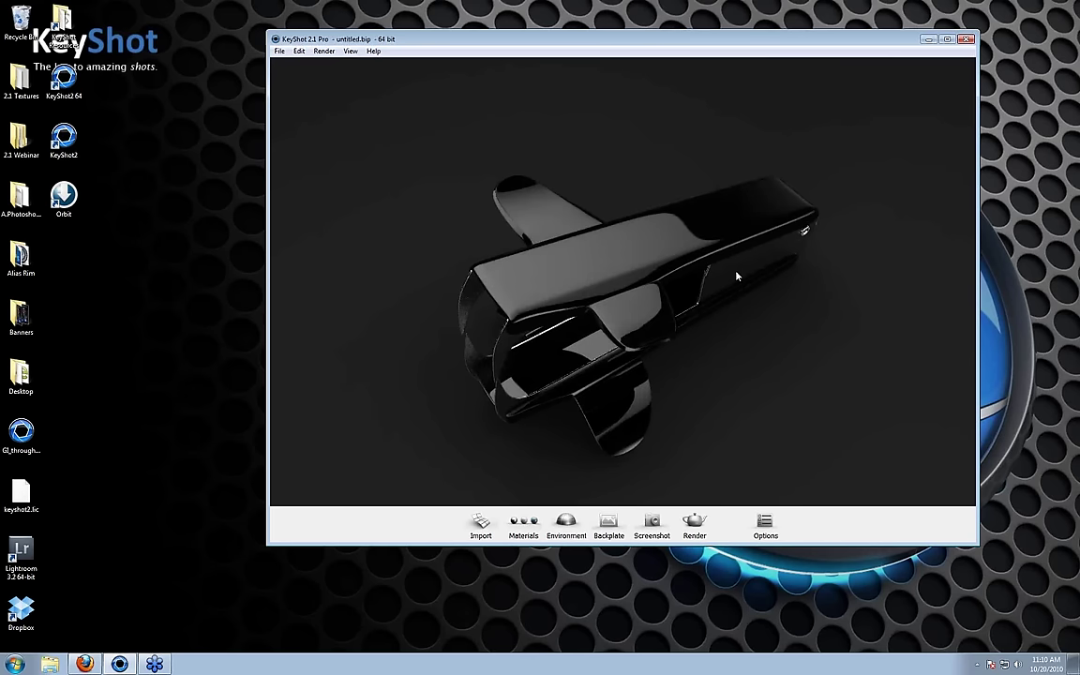
- Display the Hot Keys overview to check the Rotate Environment Image control, and hide the overview
{"action": "scroll", "coordinate": [437, 294], "scroll_direction": "down", "scroll_amount": 3}
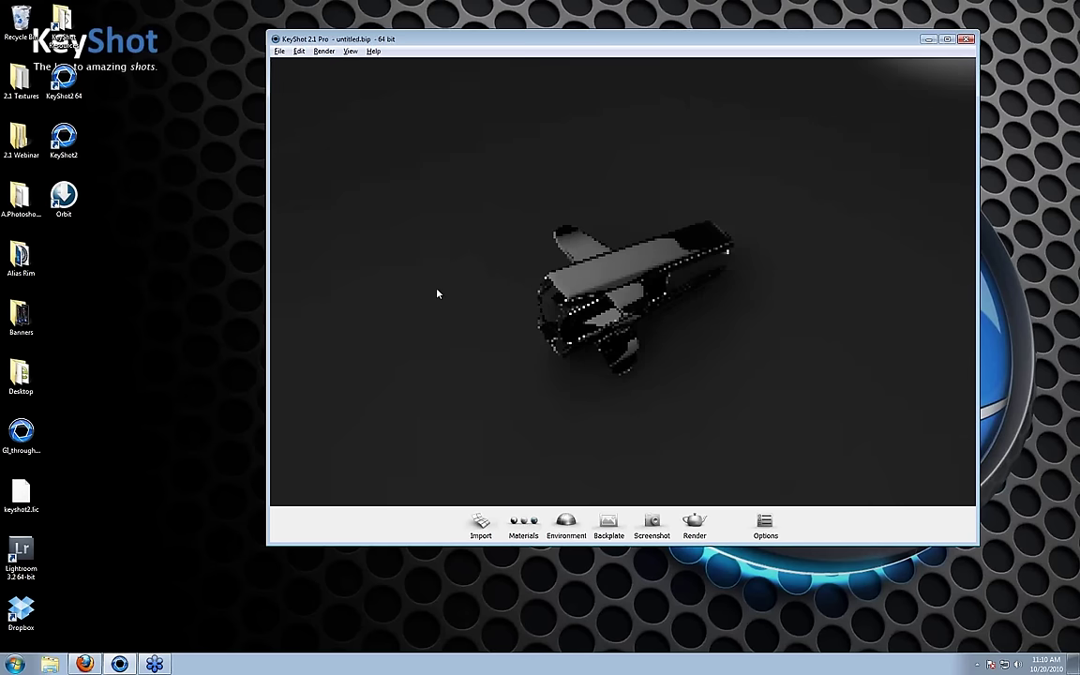
{"action": "left_click_drag", "start_coordinate": [437, 295], "coordinate": [622, 249]}
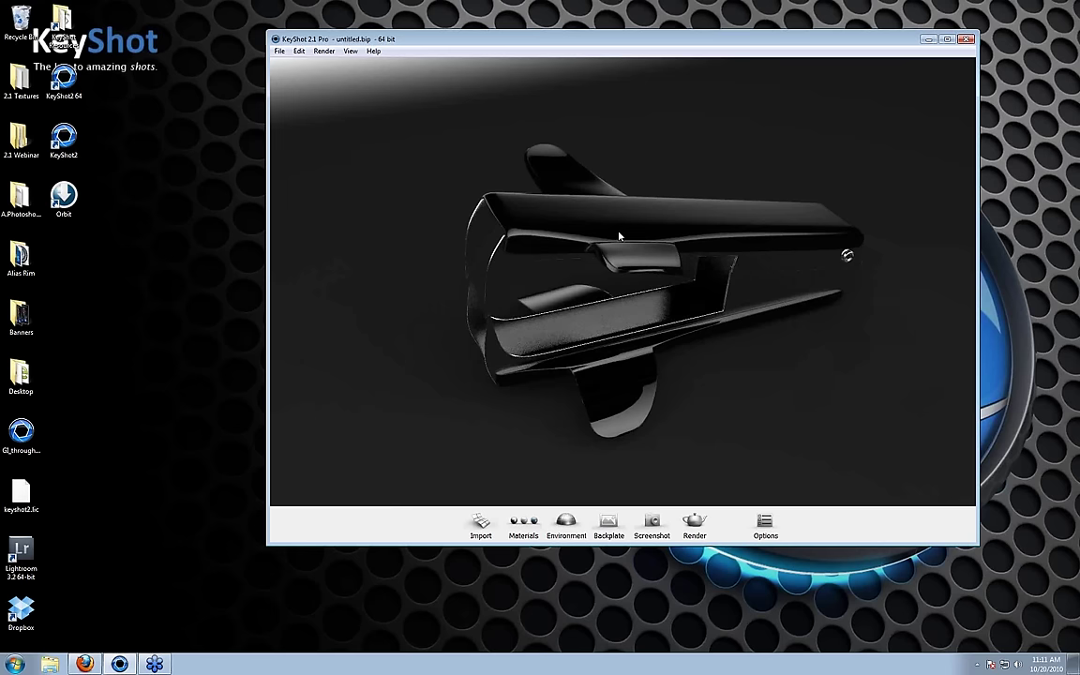
{"action": "key", "text": "k"}
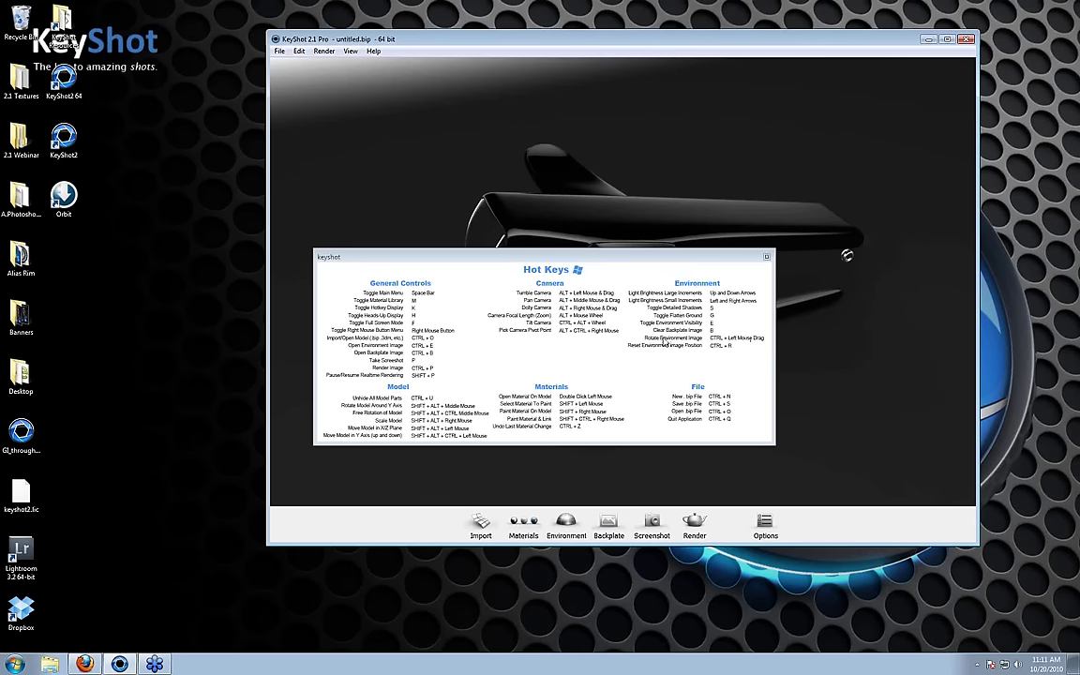
{"action": "key", "text": "k"}
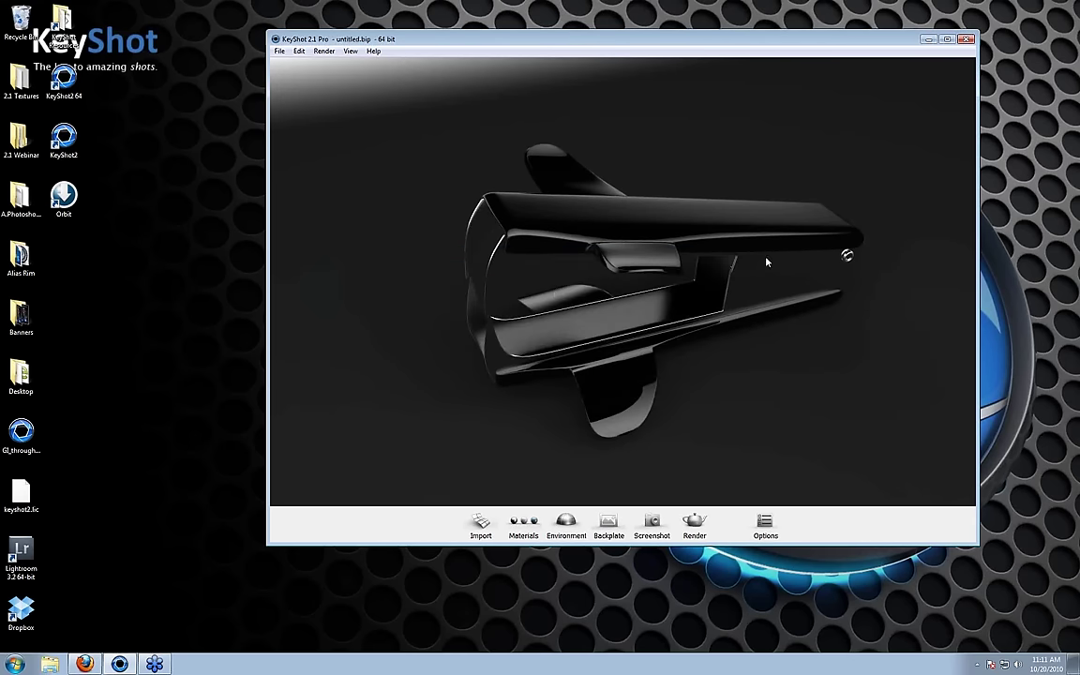
- Light the scene with the hdri-locations_factory environment from the library and view the staple remover from several angles
{"action": "left_click_drag", "start_coordinate": [554, 294], "coordinate": [605, 480]}
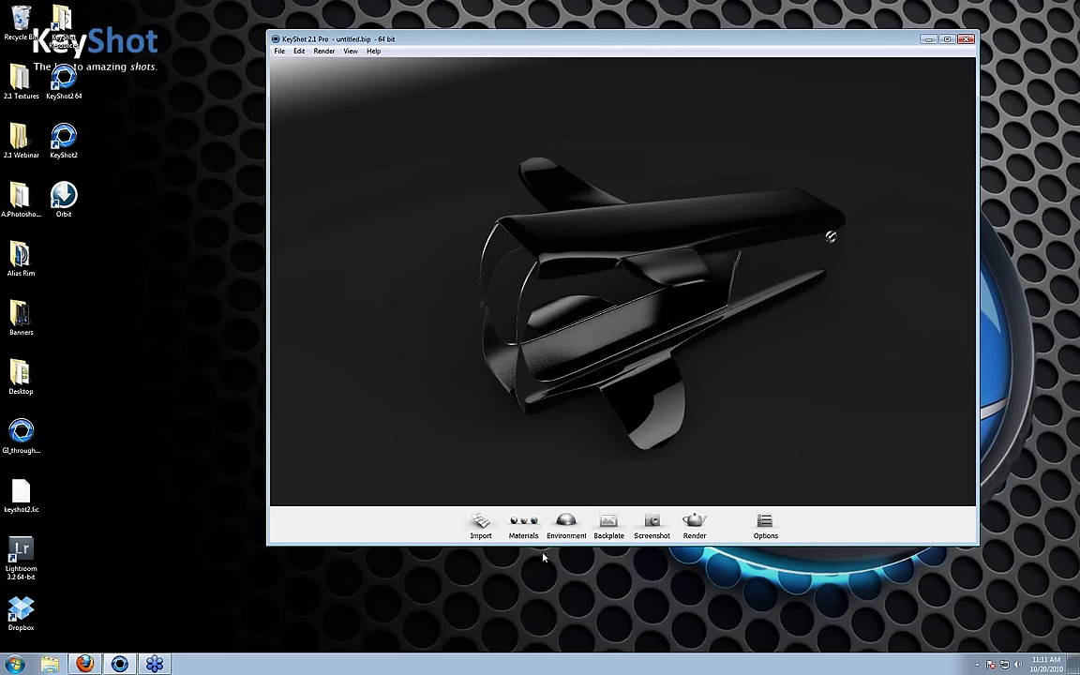
{"action": "left_click", "coordinate": [563, 524]}
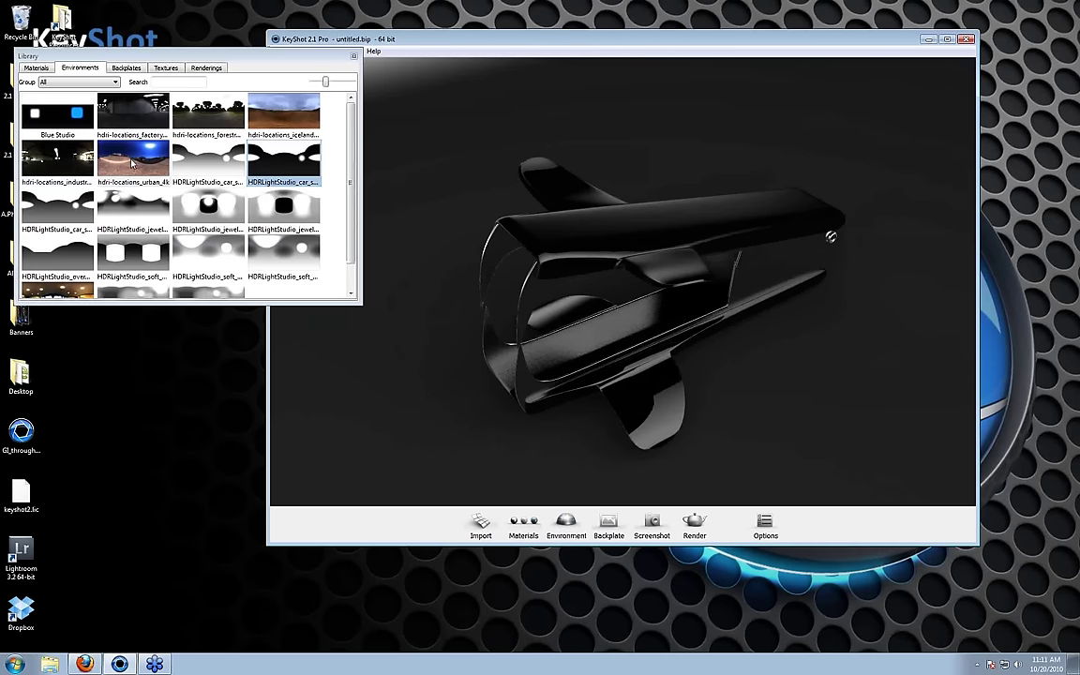
{"action": "left_click_drag", "start_coordinate": [139, 113], "coordinate": [526, 236]}
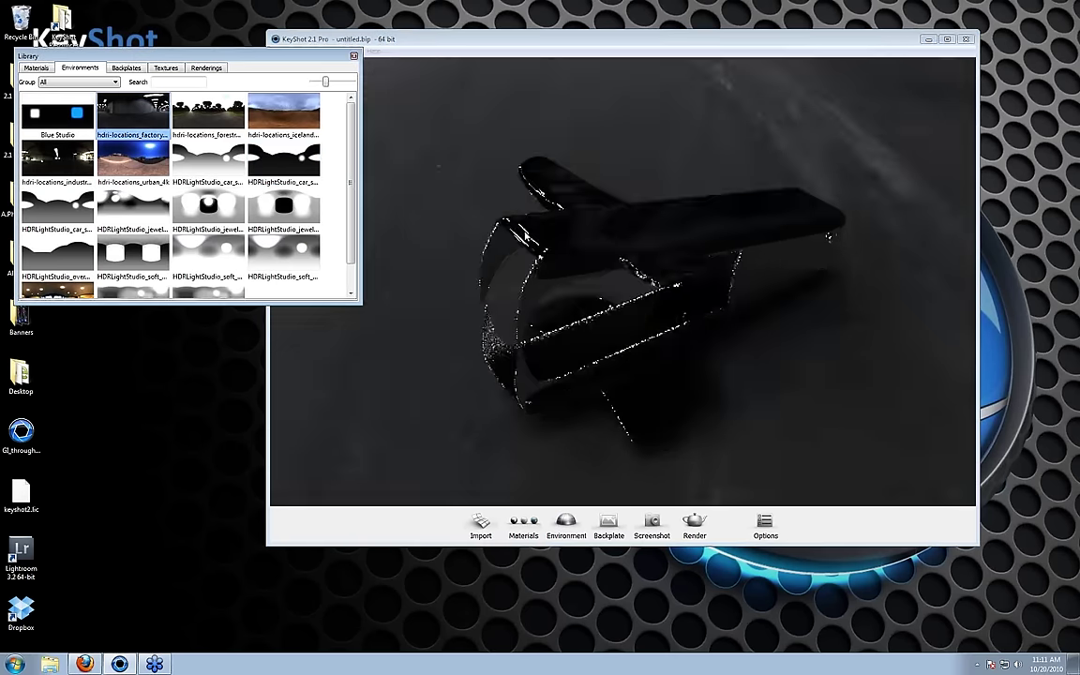
{"action": "left_click_drag", "start_coordinate": [681, 272], "coordinate": [540, 313]}
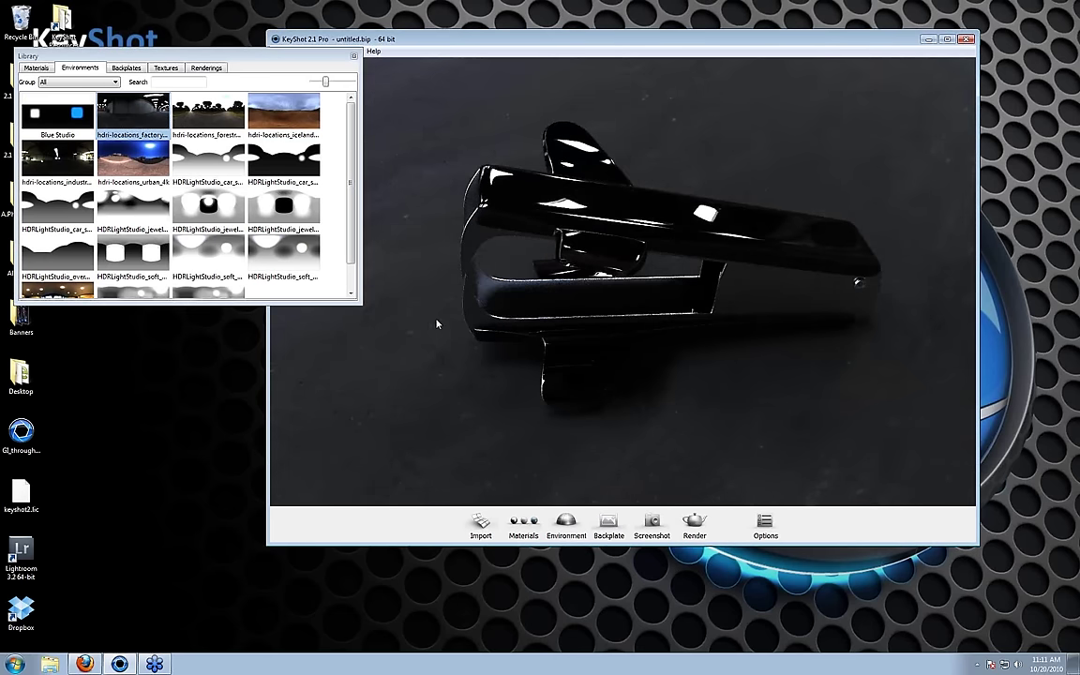
{"action": "left_click_drag", "start_coordinate": [436, 324], "coordinate": [447, 280]}
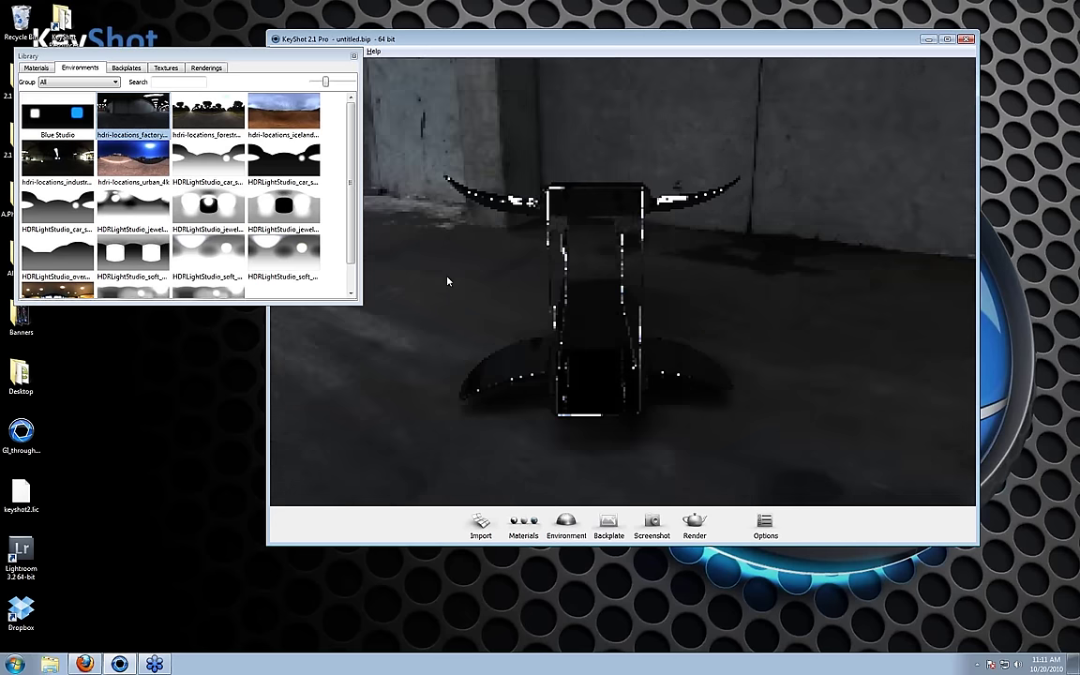
{"action": "left_click_drag", "start_coordinate": [564, 324], "coordinate": [616, 368]}
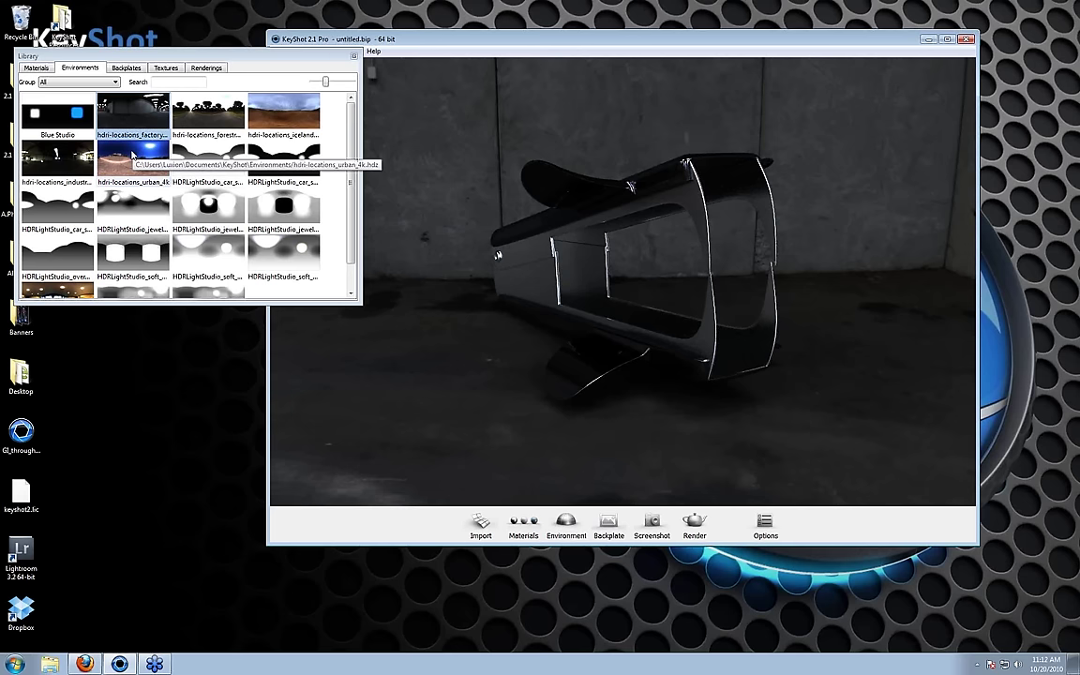
- Try the hdri-locations_urban_4k environment and the HDRLightStudio_soft environment with two square lights on the scene
{"action": "left_click_drag", "start_coordinate": [129, 163], "coordinate": [441, 272]}
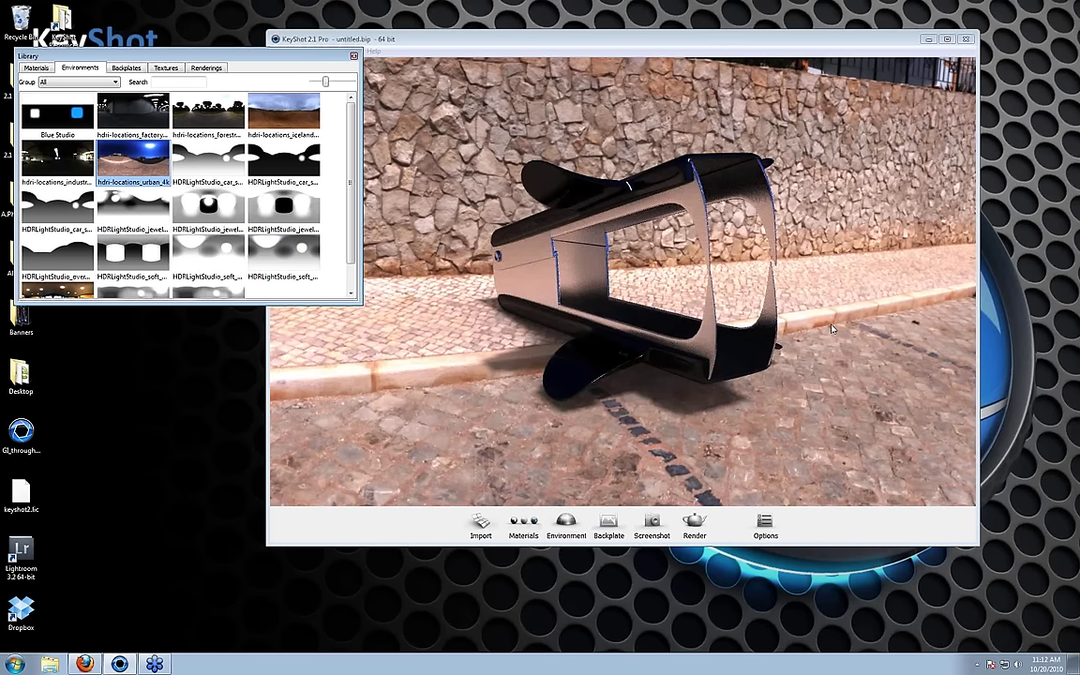
{"action": "left_click_drag", "start_coordinate": [830, 328], "coordinate": [609, 180]}
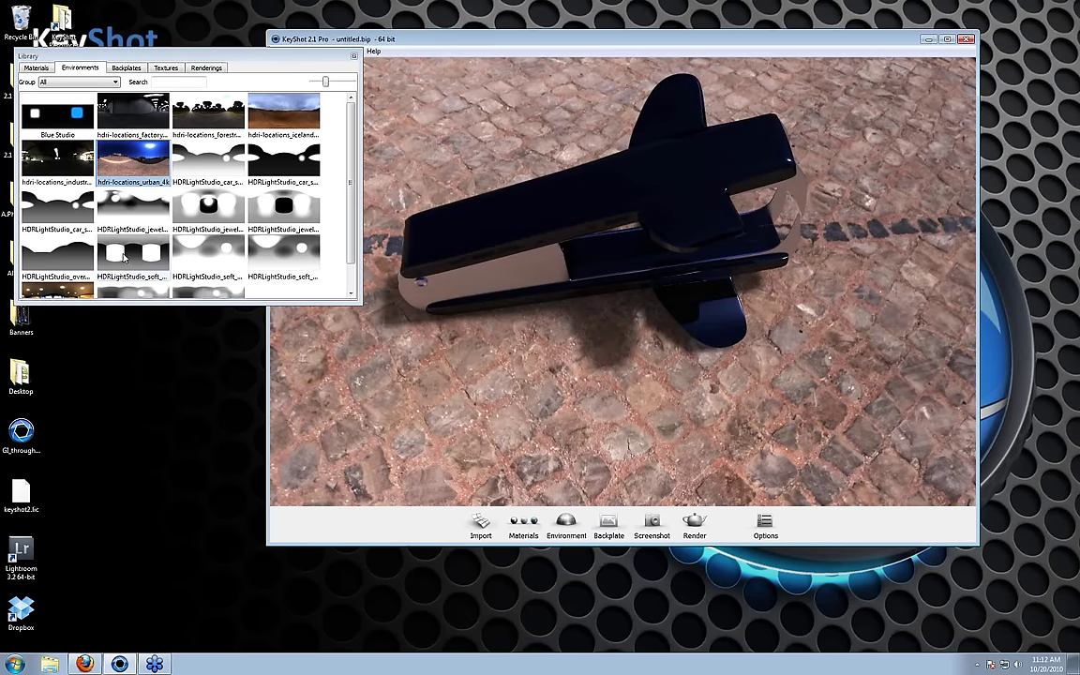
{"action": "left_click_drag", "start_coordinate": [123, 260], "coordinate": [482, 182]}
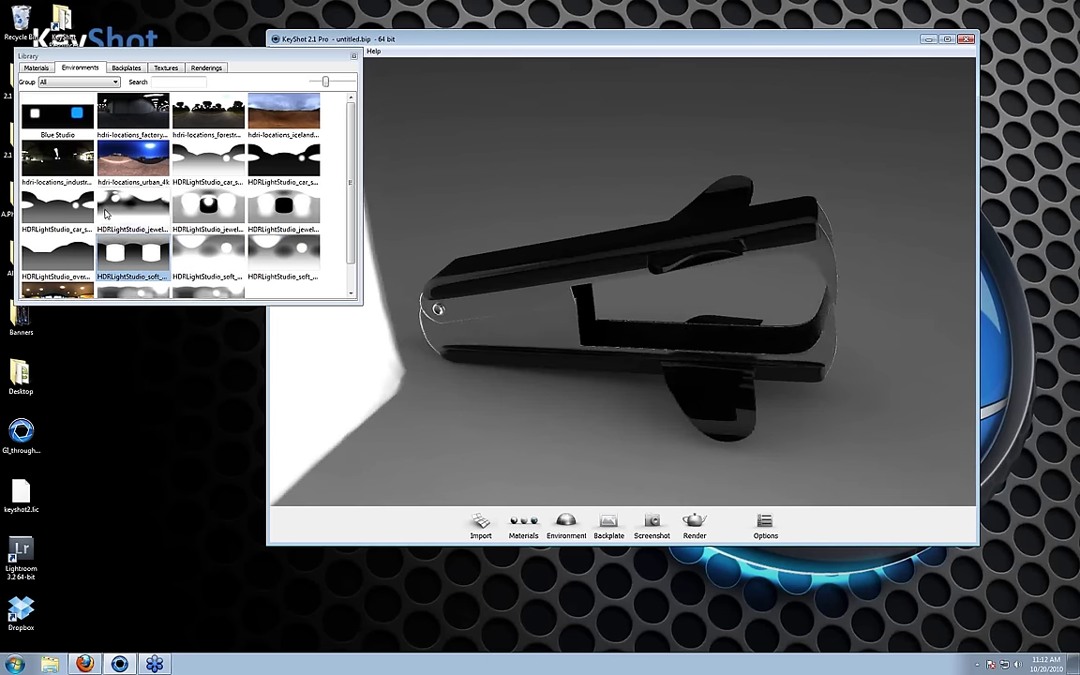
- Light the scene with the HDRLightStudio_over environment and view the staple remover from its hinged end
{"action": "left_click_drag", "start_coordinate": [57, 258], "coordinate": [542, 213]}
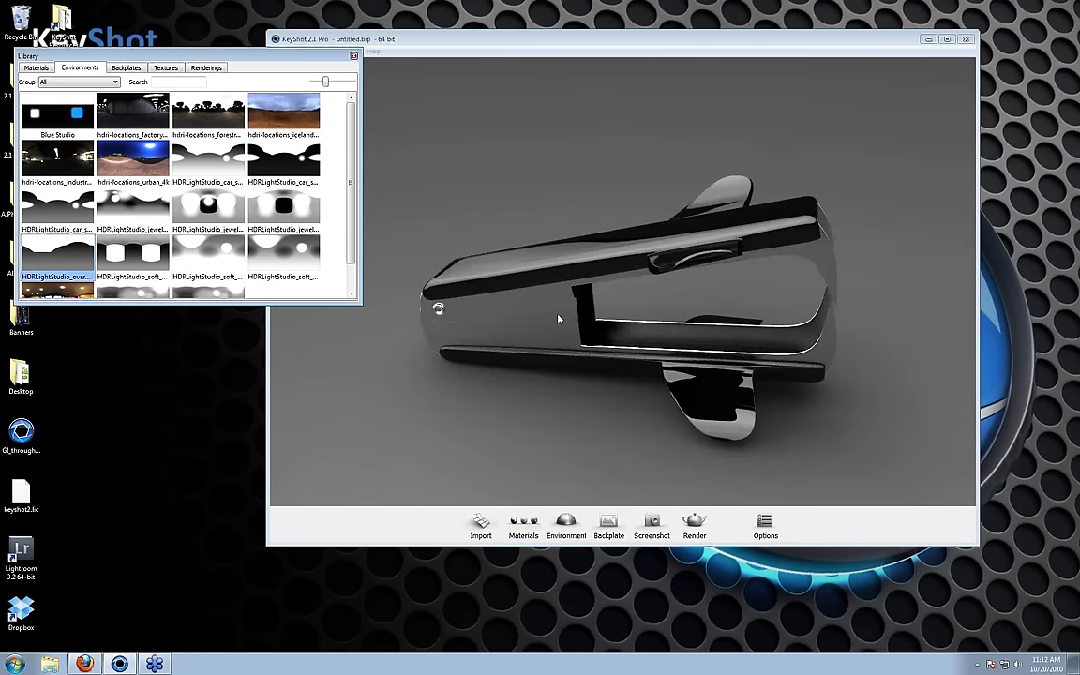
{"action": "left_click_drag", "start_coordinate": [558, 319], "coordinate": [698, 323]}
{"action": "left_click_drag", "start_coordinate": [698, 324], "coordinate": [684, 294]}
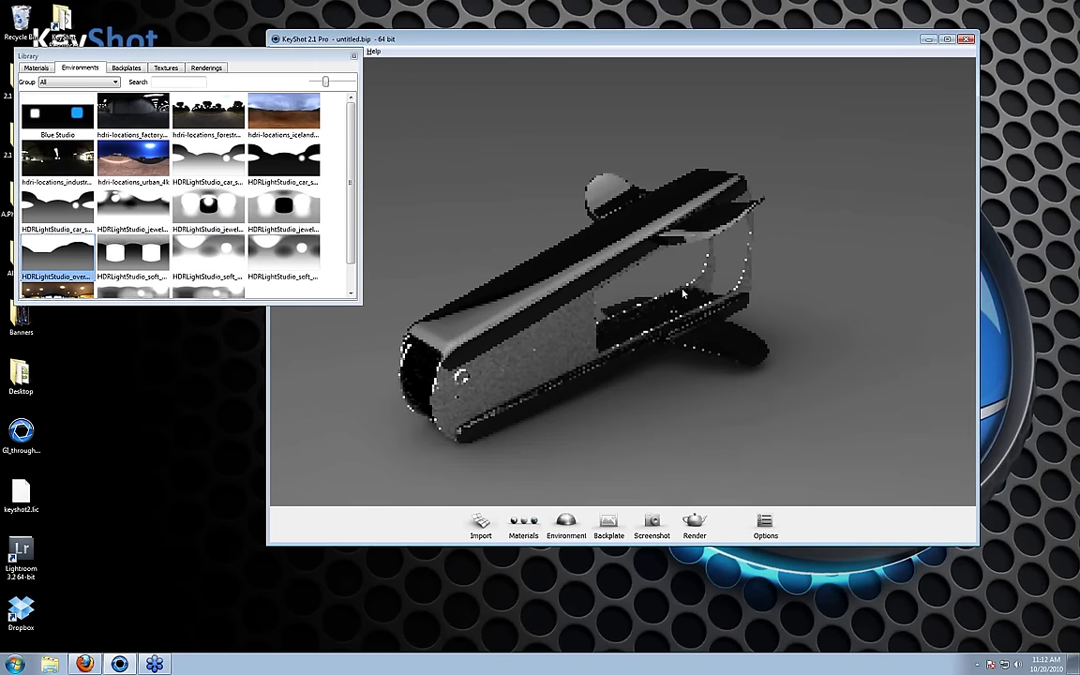
{"action": "key", "text": "space"}
{"action": "key", "text": "space"}
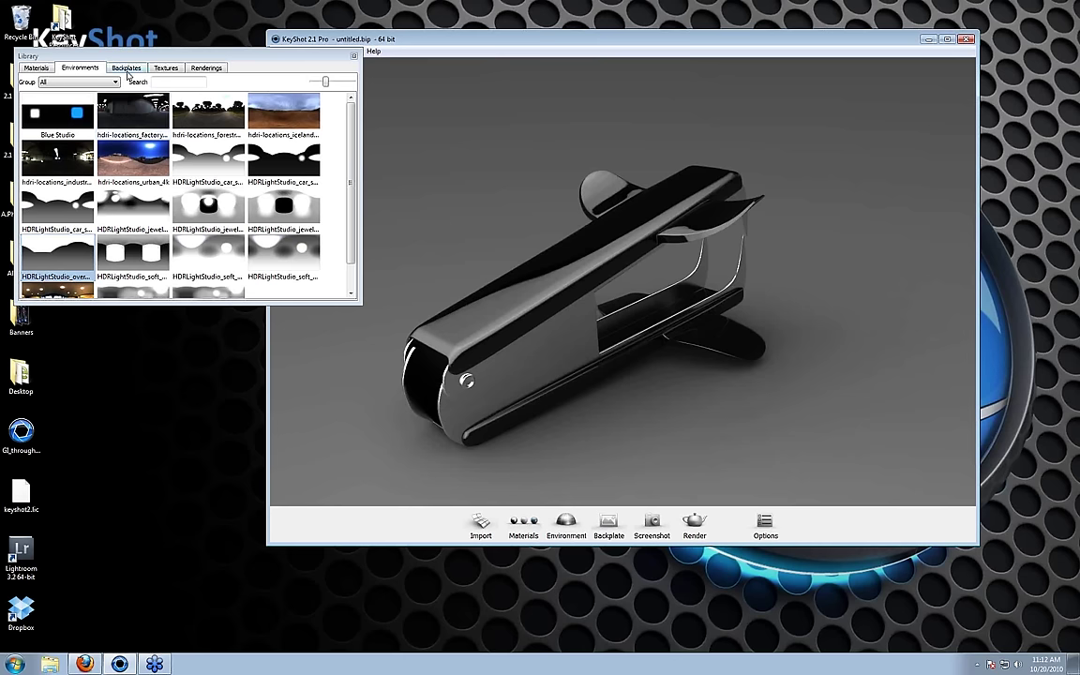
- Place the hdri-locations_industrial_2 backplate from the library behind the staple remover
{"action": "left_click", "coordinate": [127, 69]}
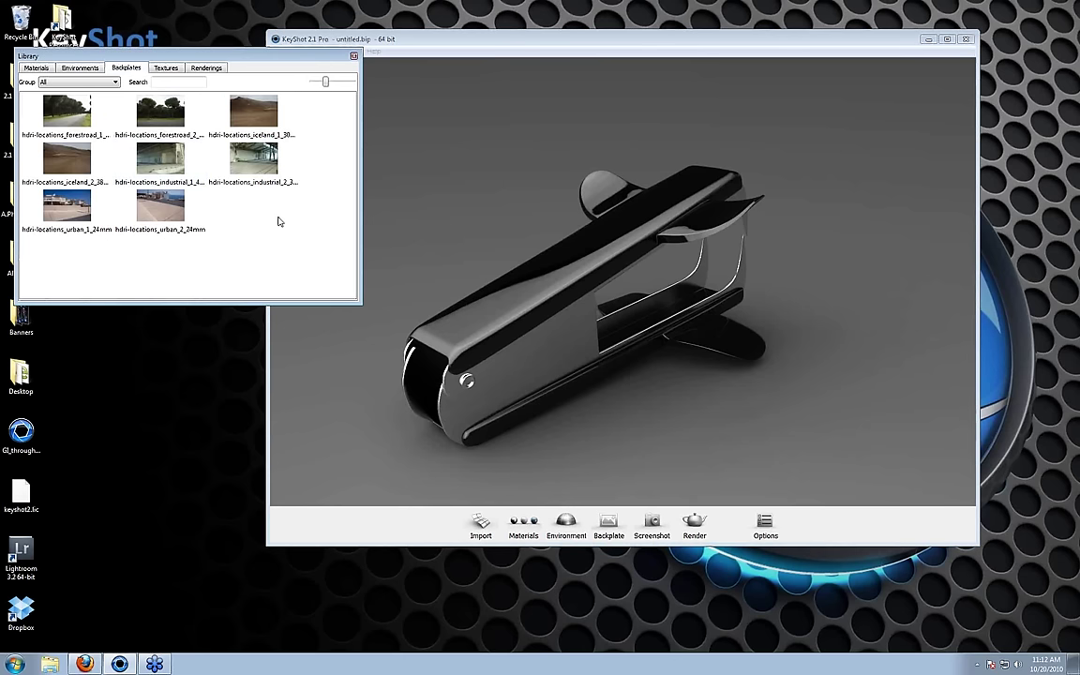
{"action": "left_click_drag", "start_coordinate": [253, 161], "coordinate": [609, 379]}
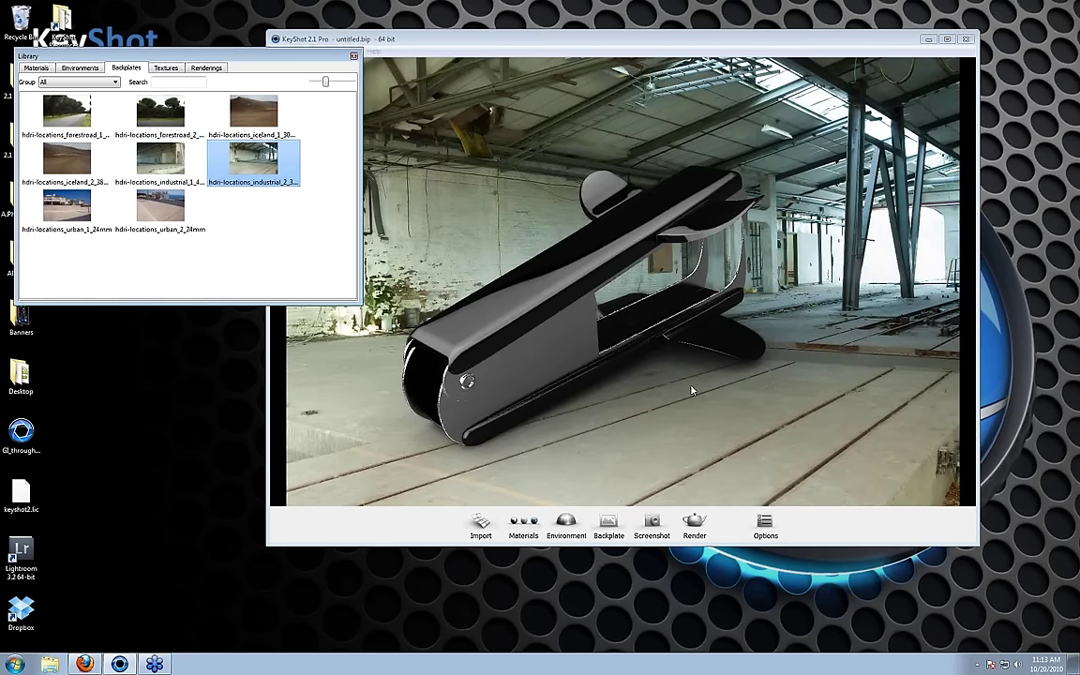
{"action": "left_click_drag", "start_coordinate": [690, 390], "coordinate": [449, 328]}
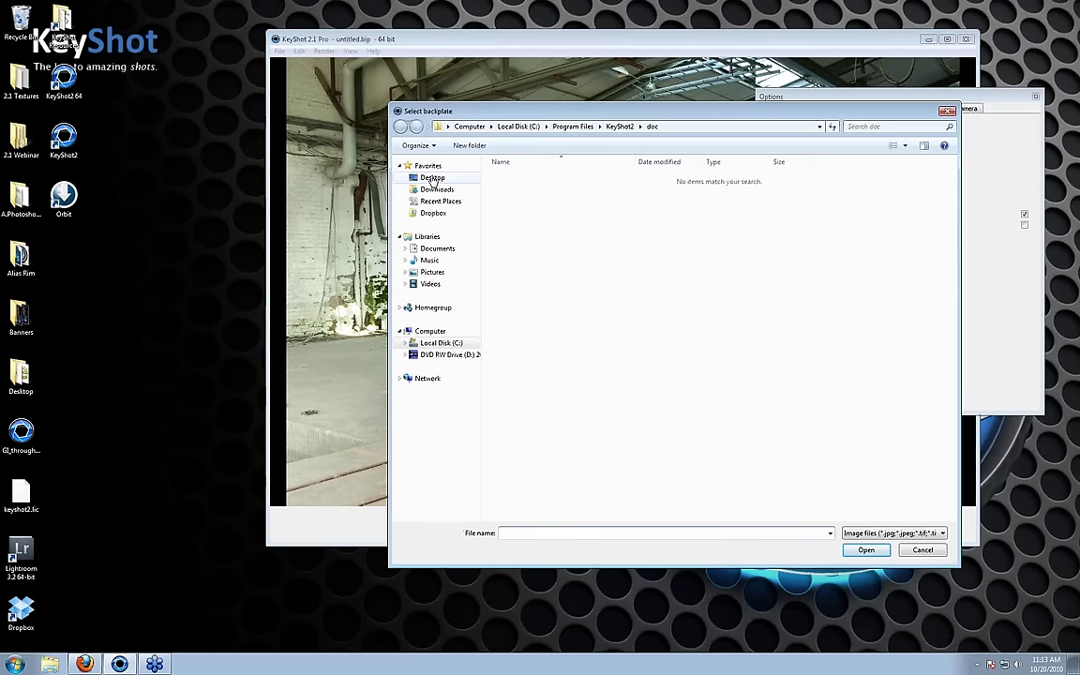
- Load Backplate2.jpg from the 2.1 Webinar Backplates folder as the backplate, close the options, and angle the staple remover against it
{"action": "left_click", "coordinate": [432, 178]}
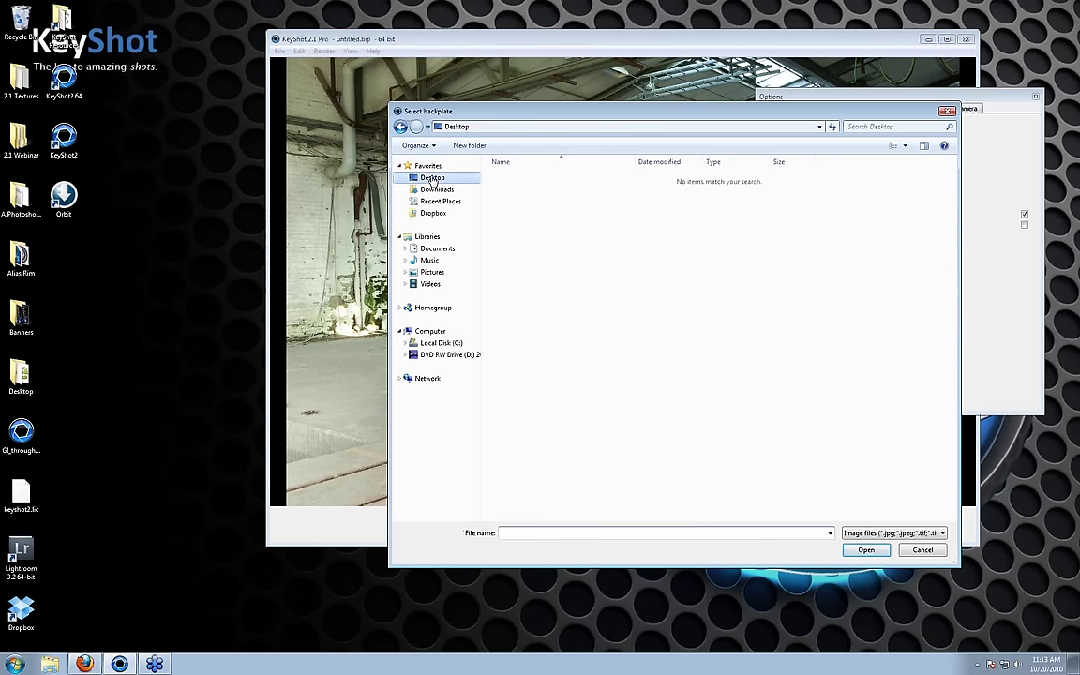
{"action": "double_click", "coordinate": [511, 234]}
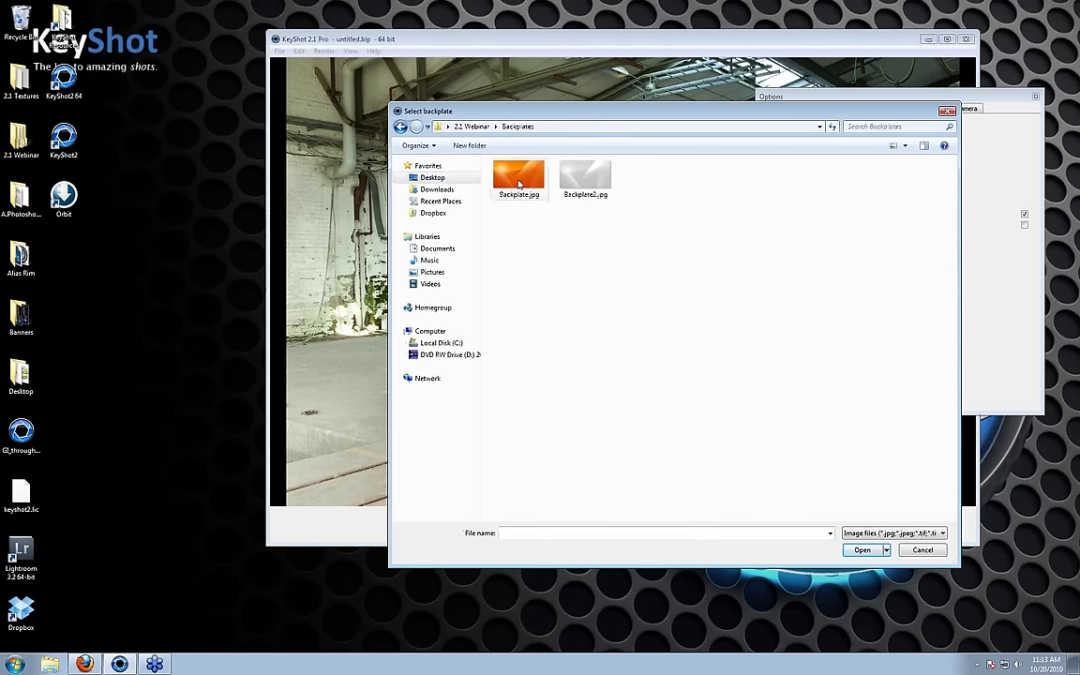
{"action": "left_click", "coordinate": [584, 179]}
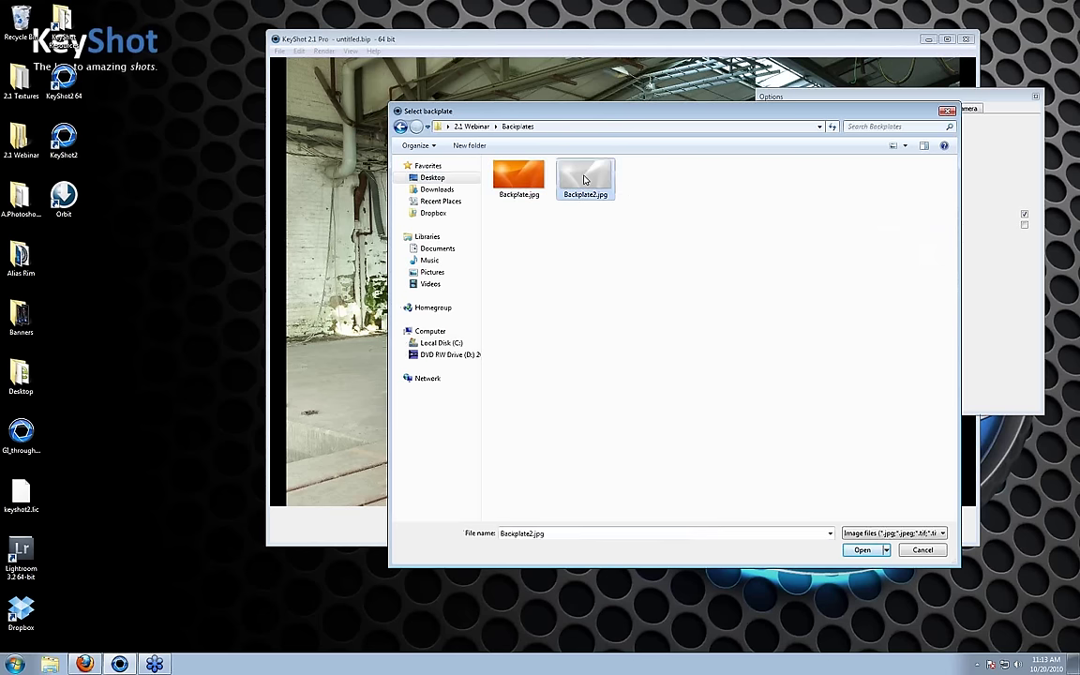
{"action": "double_click", "coordinate": [584, 179]}
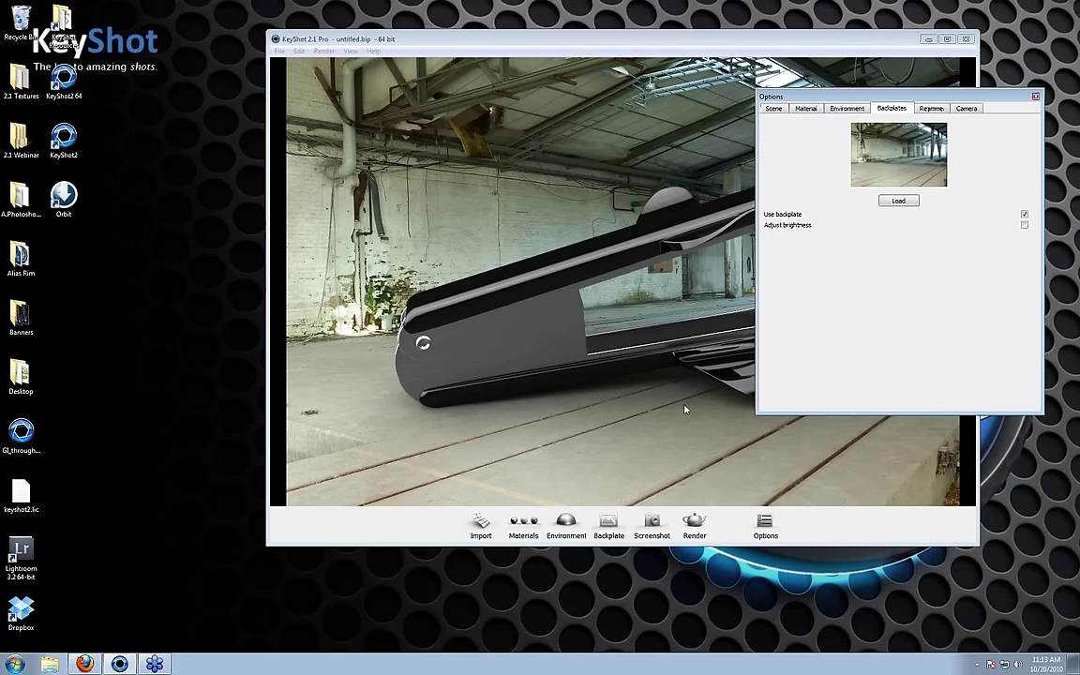
{"action": "left_click", "coordinate": [1023, 214]}
{"action": "left_click", "coordinate": [1034, 96]}
{"action": "left_click_drag", "start_coordinate": [656, 281], "coordinate": [502, 388]}
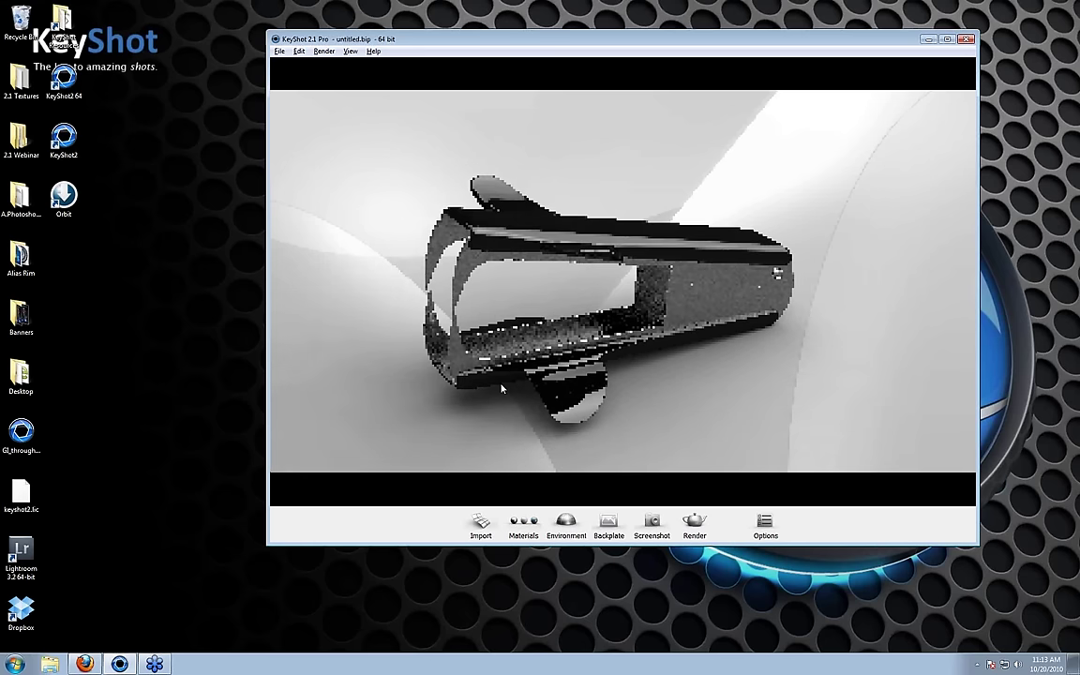
- Check the Camera controls in the Hot Keys overview, hide it, and tumble the camera around the staple remover
{"action": "key", "text": "k"}
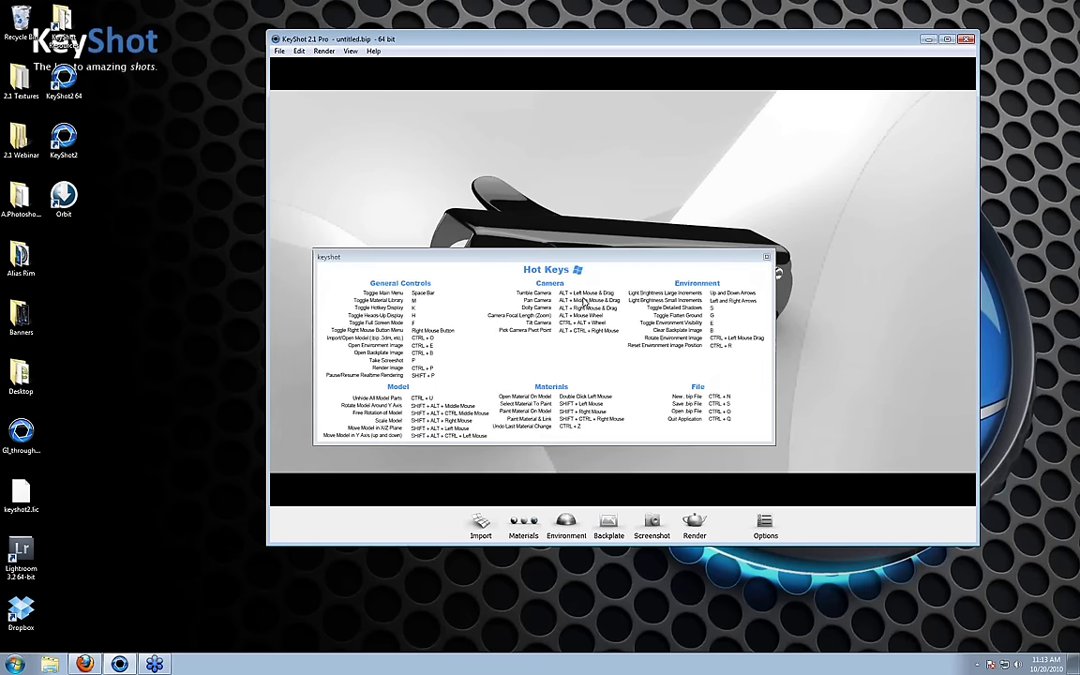
{"action": "key", "text": "k"}
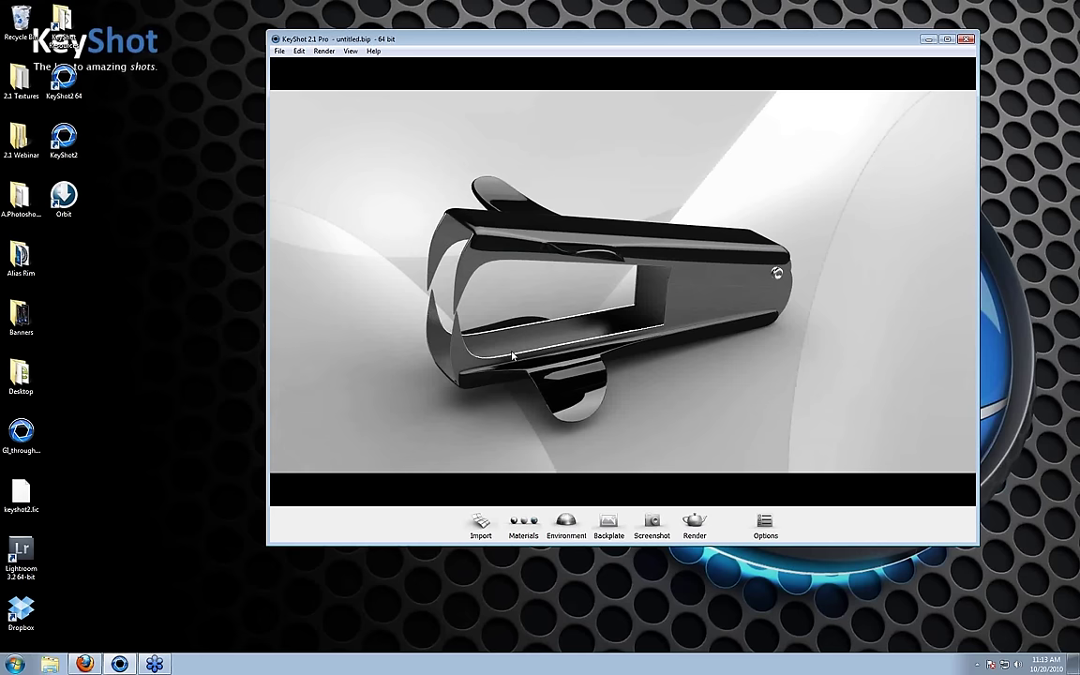
{"action": "left_click_drag", "start_coordinate": [576, 306], "coordinate": [562, 314]}
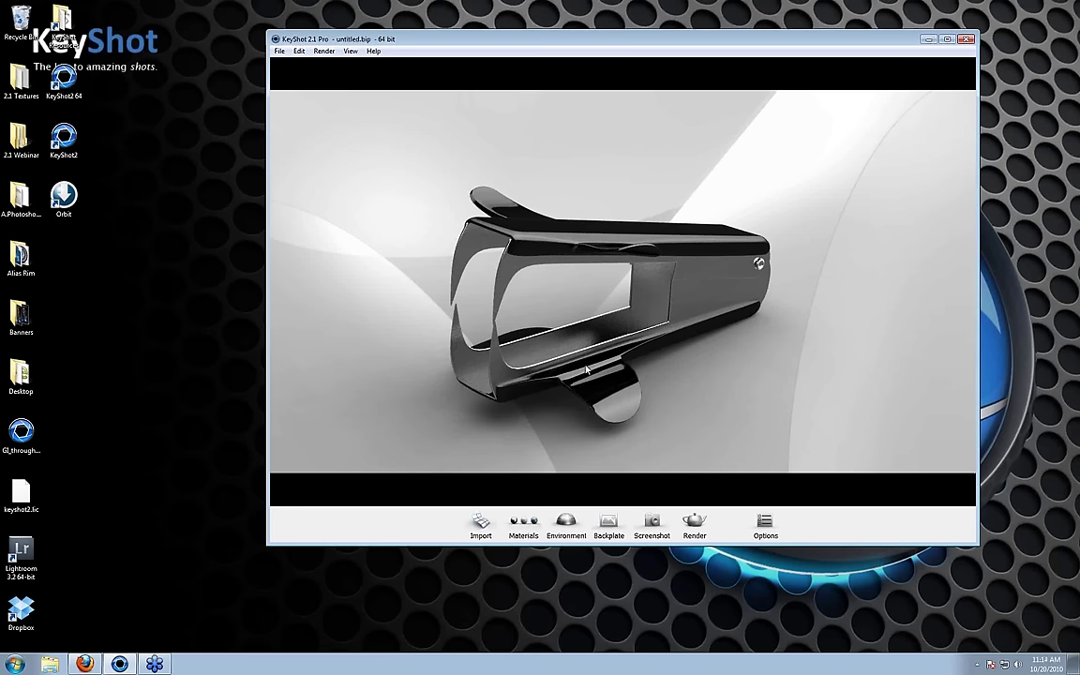
{"action": "left_click_drag", "start_coordinate": [585, 371], "coordinate": [809, 355]}
{"action": "left_click_drag", "start_coordinate": [289, 288], "coordinate": [662, 307]}
- Open the material of the staple remover's metal jaws and examine its texture and bump map settings in close-up
{"action": "scroll", "coordinate": [662, 308], "scroll_direction": "up", "scroll_amount": 10}
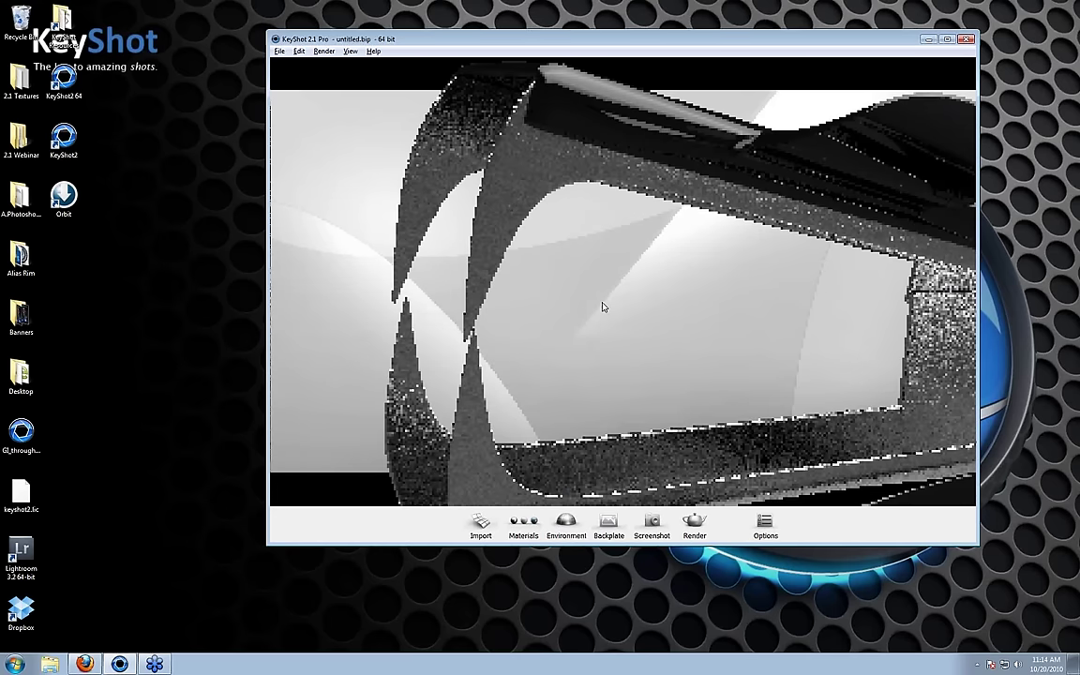
{"action": "left_click_drag", "start_coordinate": [603, 307], "coordinate": [474, 182]}
{"action": "left_click_drag", "start_coordinate": [544, 178], "coordinate": [799, 289]}
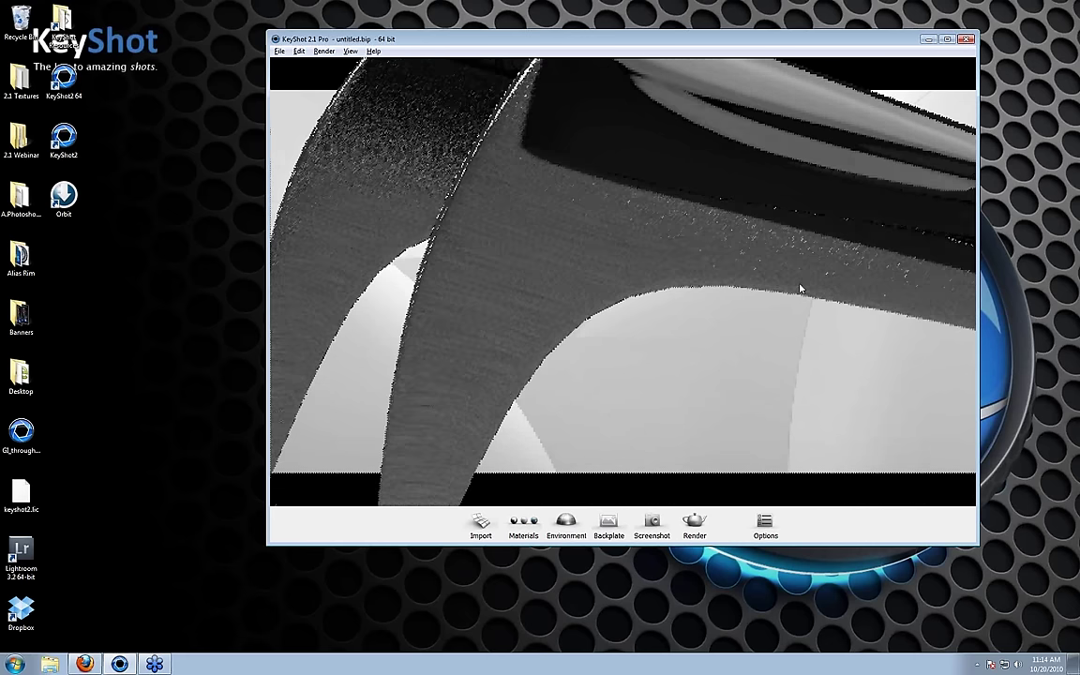
{"action": "double_click", "coordinate": [592, 258]}
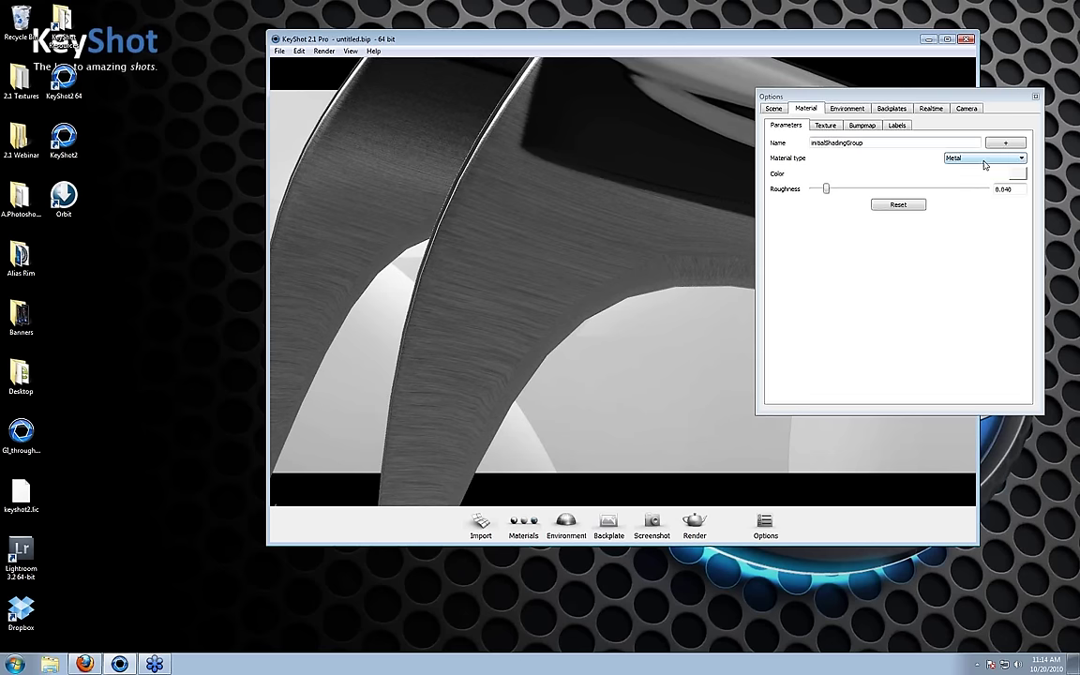
{"action": "left_click", "coordinate": [826, 125]}
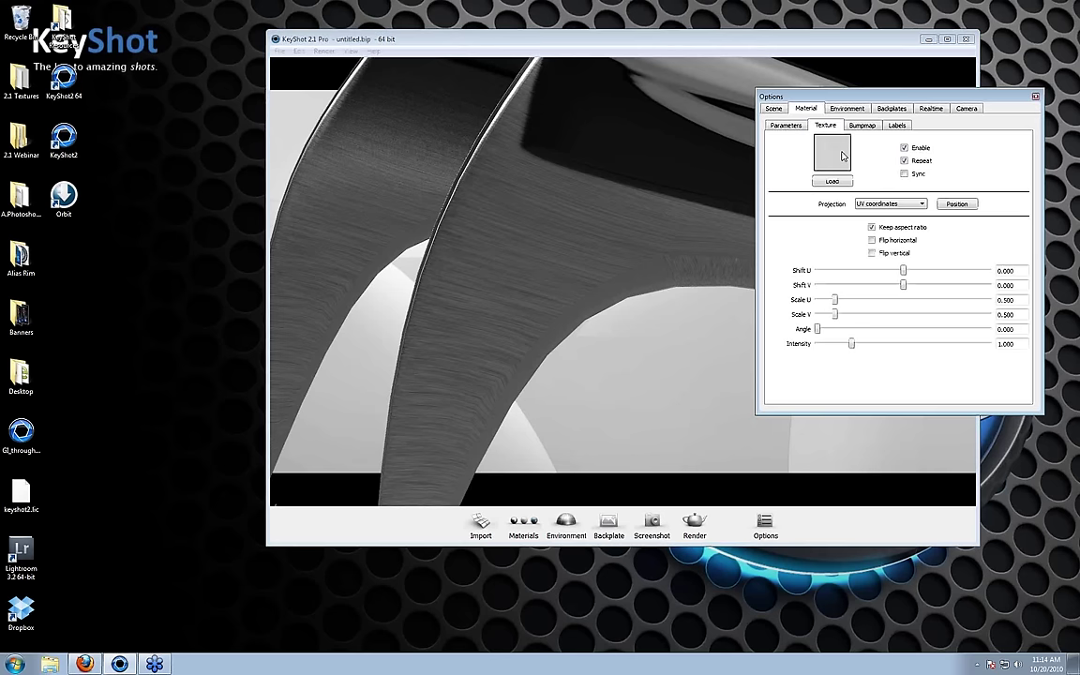
{"action": "left_click", "coordinate": [862, 126]}
{"action": "left_click", "coordinate": [902, 147]}
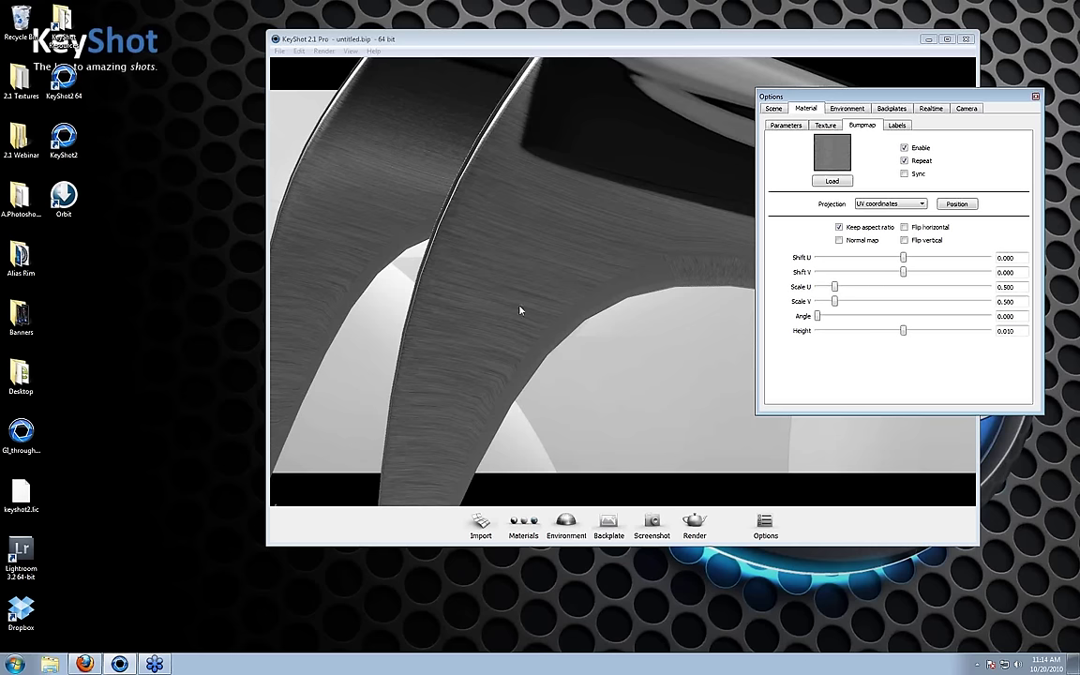
{"action": "scroll", "coordinate": [499, 284], "scroll_direction": "up", "scroll_amount": 5}
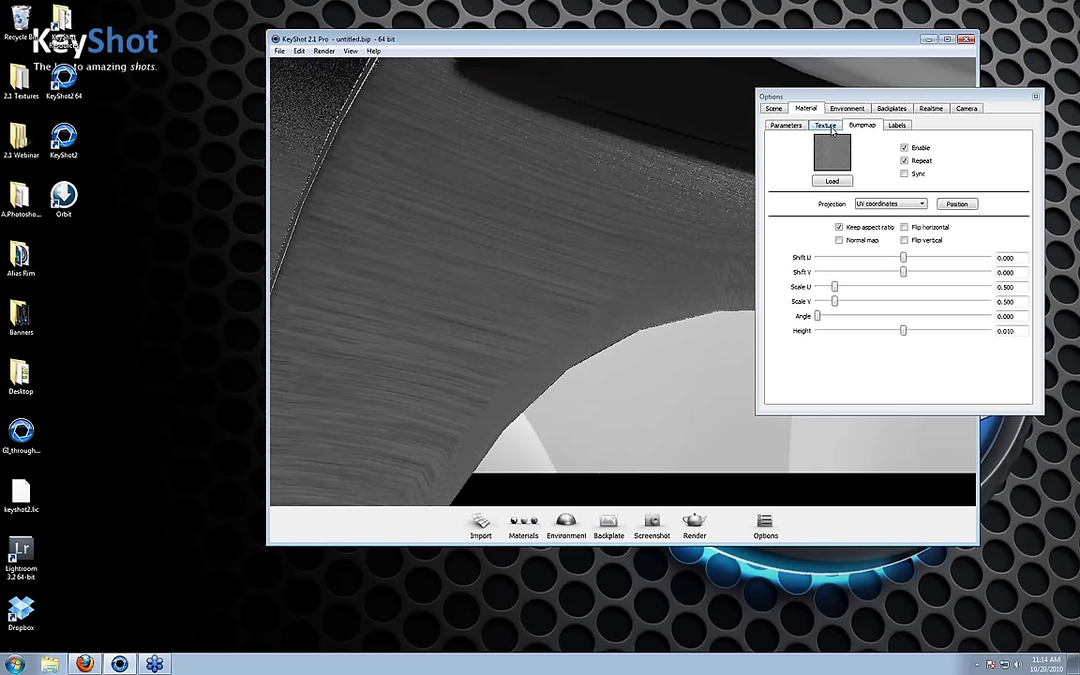
- Disable both the bump map and the color texture on the metal jaws' material
{"action": "left_click", "coordinate": [920, 153]}
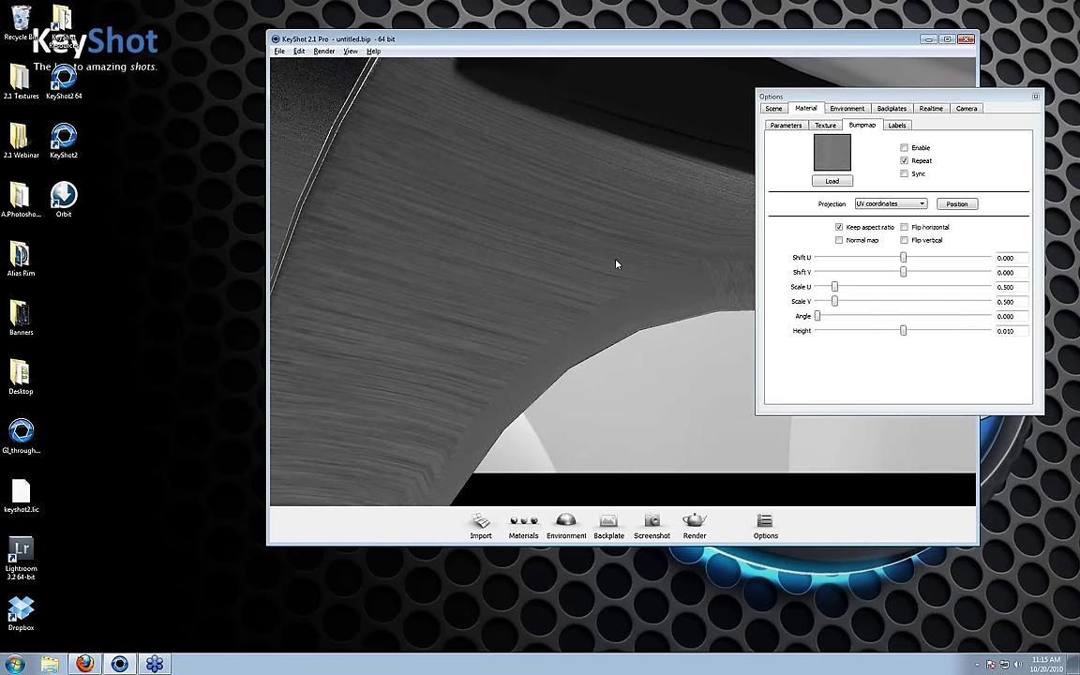
{"action": "left_click_drag", "start_coordinate": [615, 264], "coordinate": [626, 264]}
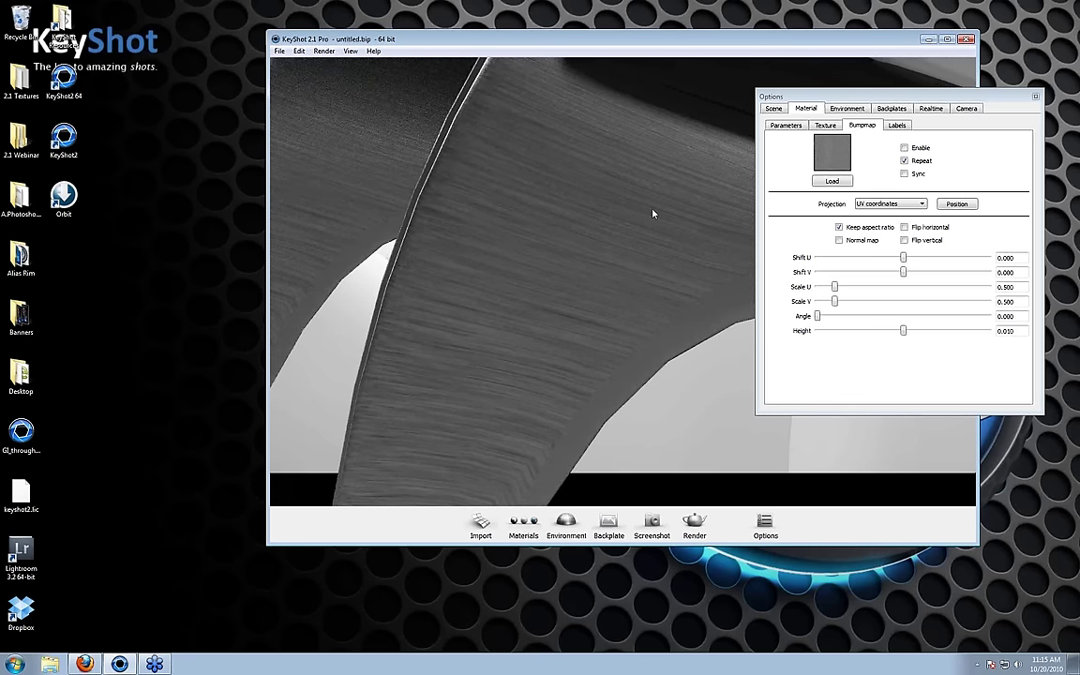
{"action": "left_click", "coordinate": [826, 126]}
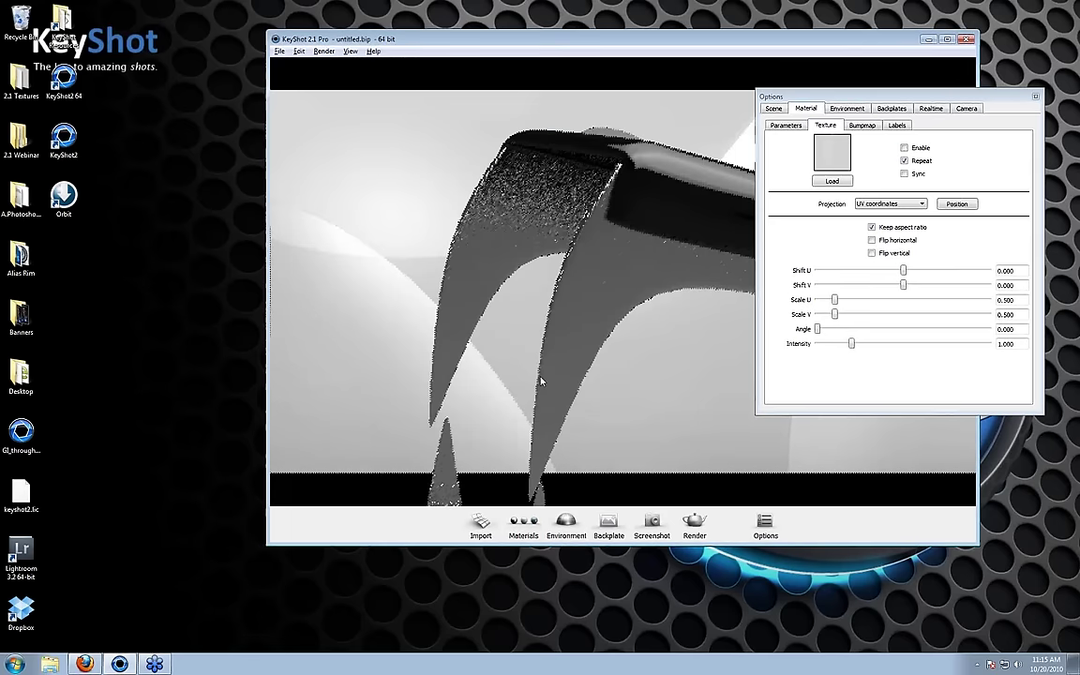
{"action": "scroll", "coordinate": [541, 381], "scroll_direction": "up", "scroll_amount": 2}
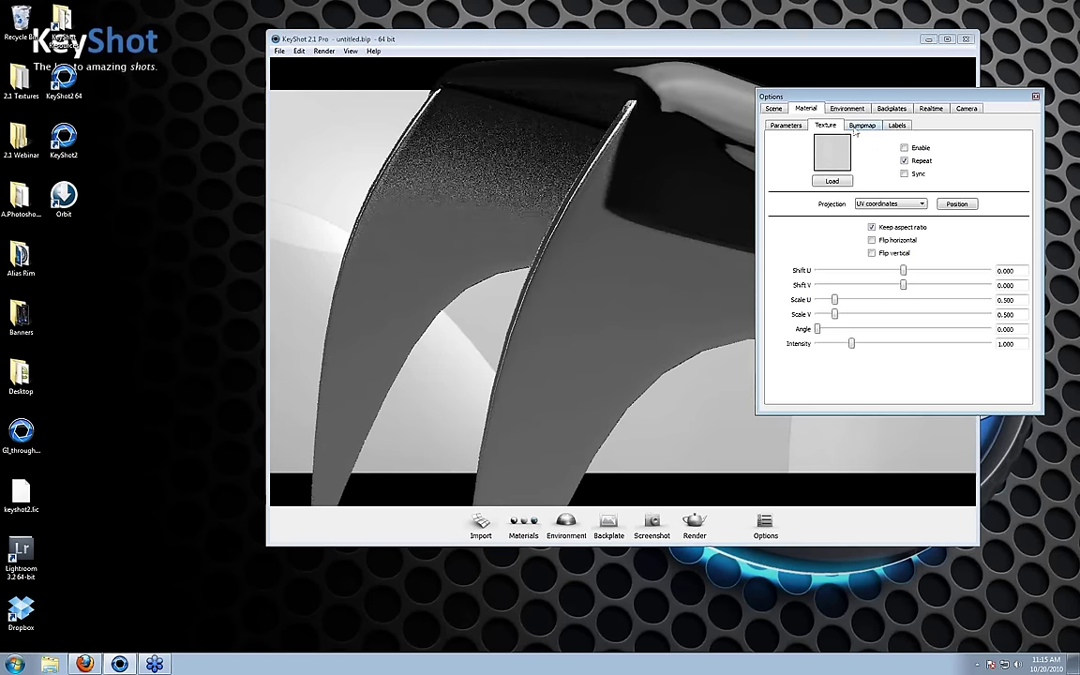
- Enable the bump map on the metal jaws' material again and set its height to 0.030
{"action": "left_click", "coordinate": [861, 126]}
{"action": "left_click", "coordinate": [904, 147]}
{"action": "left_click_drag", "start_coordinate": [662, 349], "coordinate": [614, 335]}
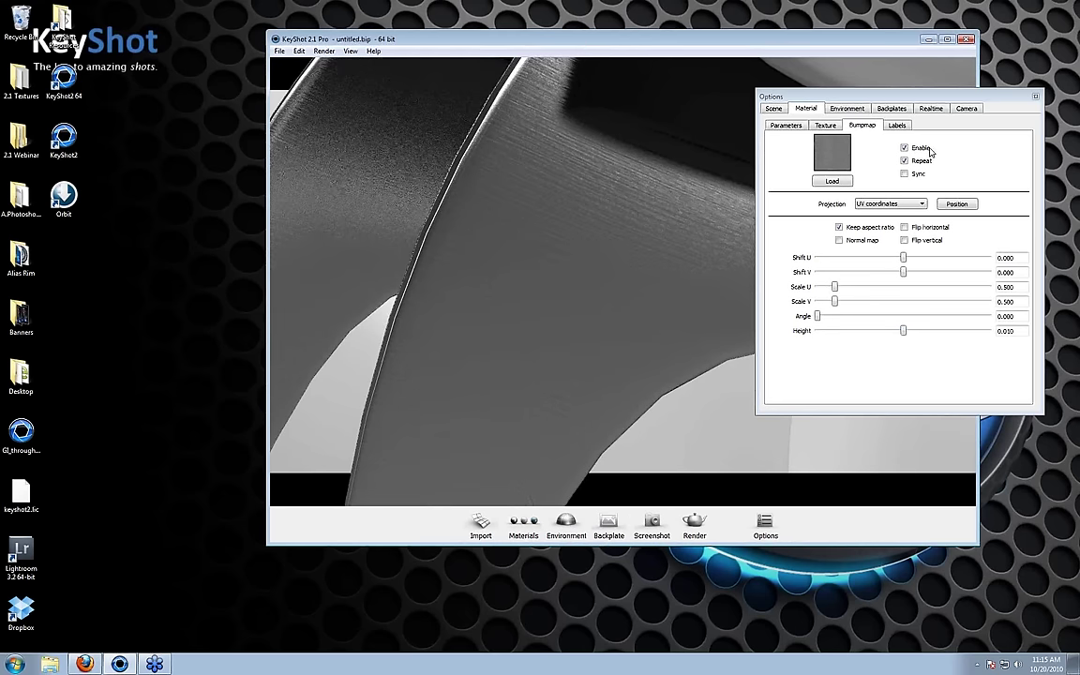
{"action": "left_click_drag", "start_coordinate": [904, 331], "coordinate": [908, 335]}
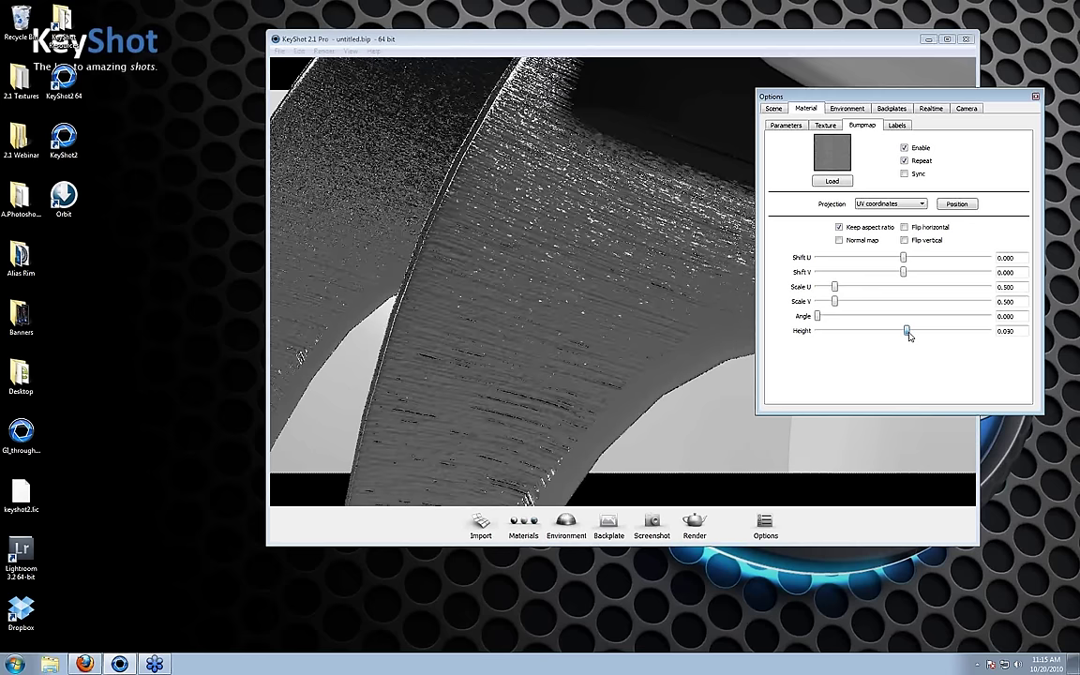
- Fine-tune the bump height on the metal jaws' material and change the bump map projection to Box map
{"action": "left_click_drag", "start_coordinate": [908, 335], "coordinate": [903, 334]}
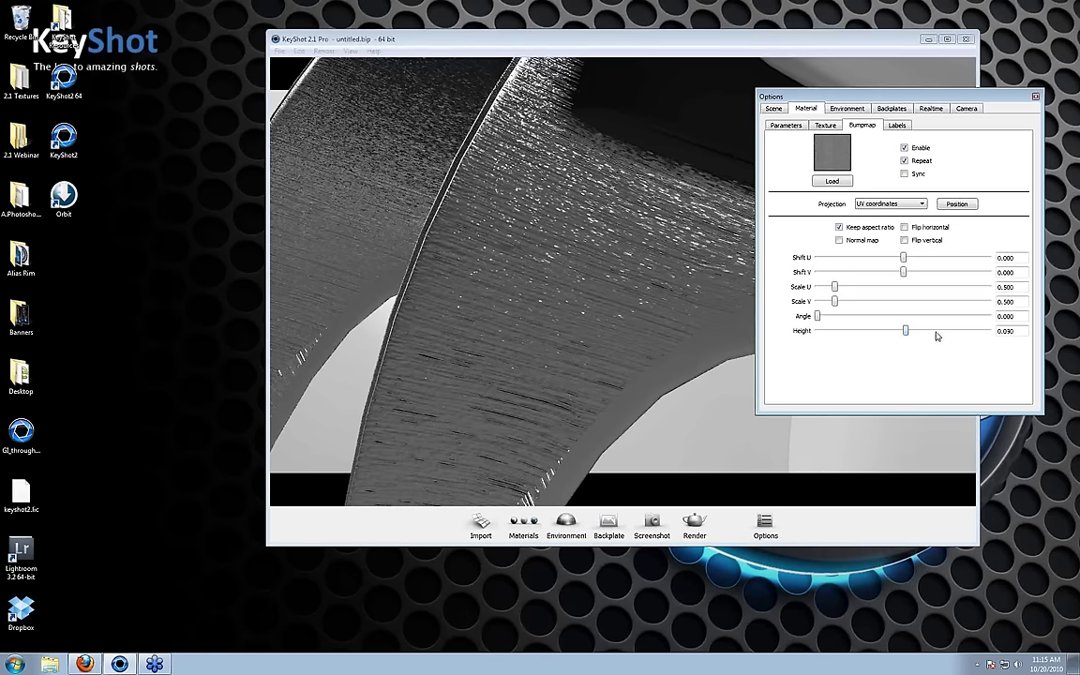
{"action": "key", "text": "Left"}
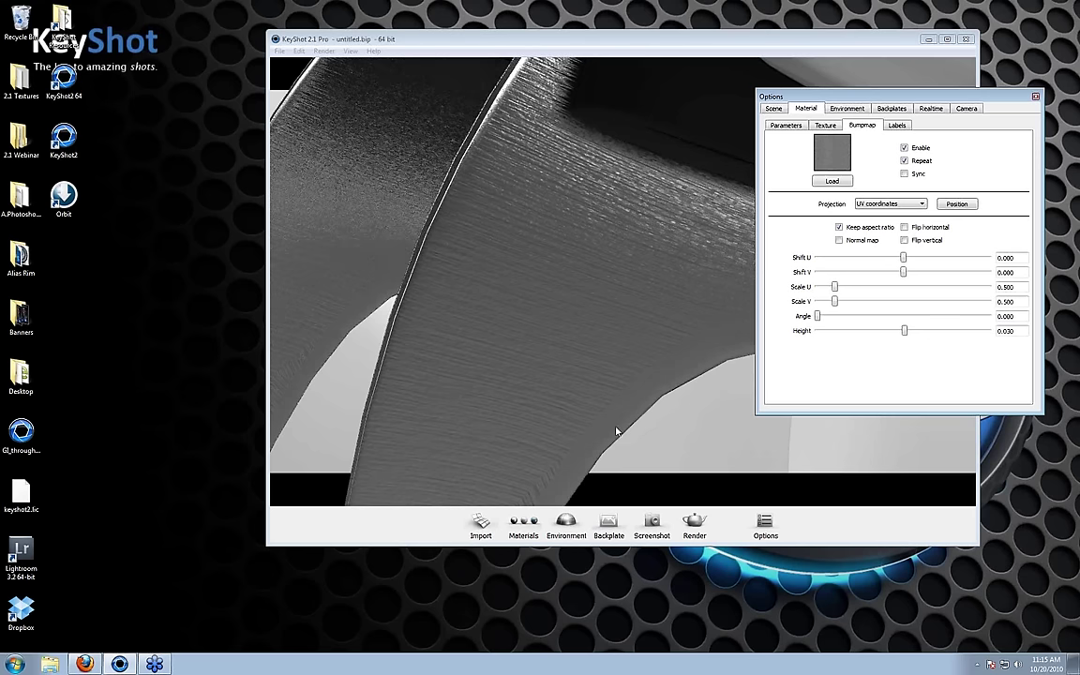
{"action": "left_click", "coordinate": [890, 205]}
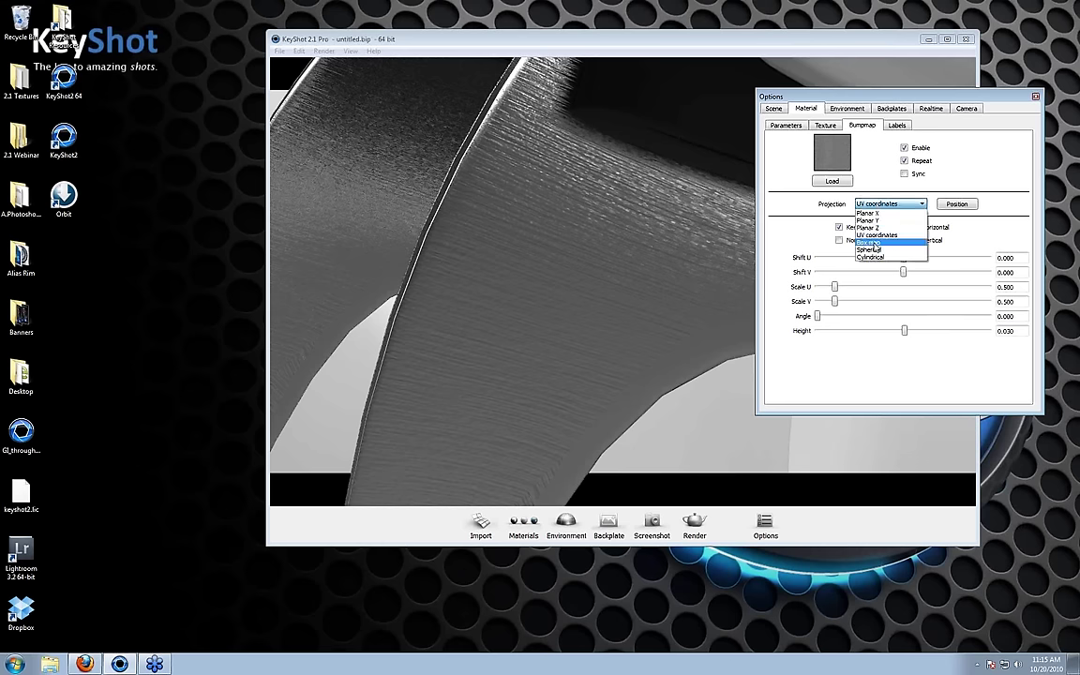
{"action": "left_click", "coordinate": [871, 242]}
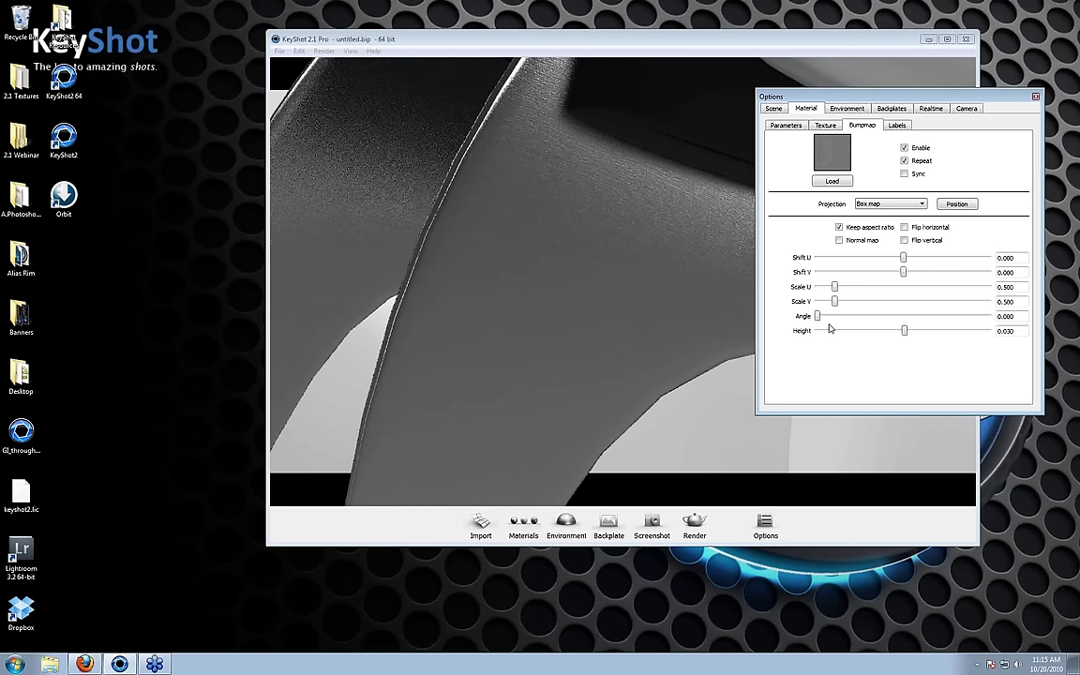
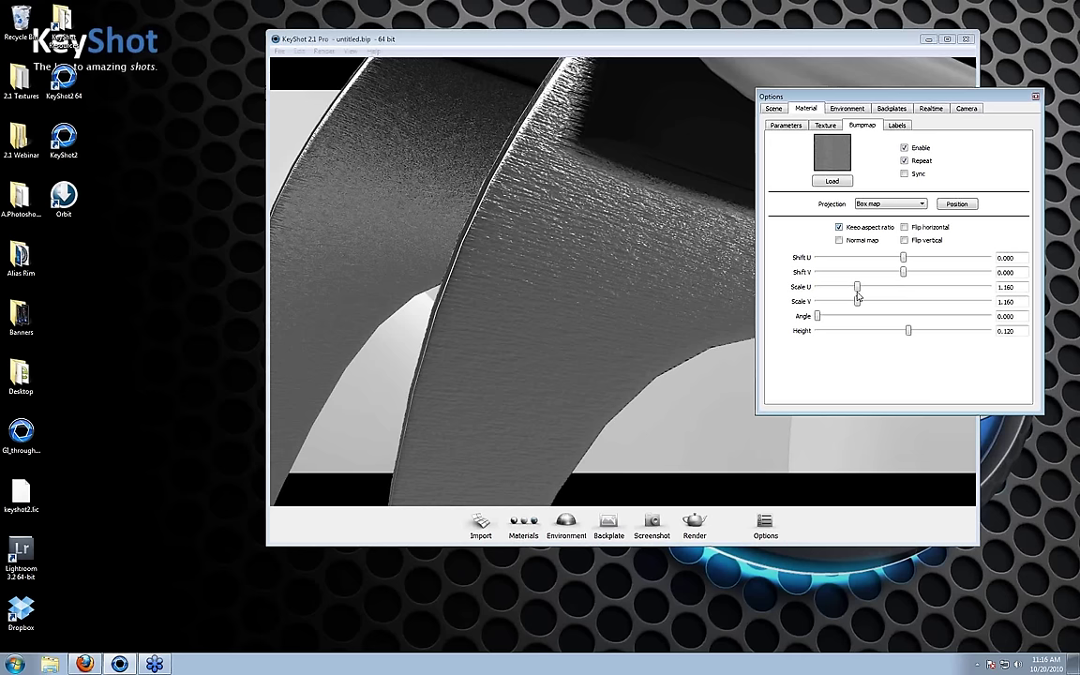
- Stretch the bump map unevenly with the aspect ratio unlocked, setting Scale U to 0.610 and Scale V to 1.790
{"action": "left_click_drag", "start_coordinate": [857, 287], "coordinate": [840, 290]}
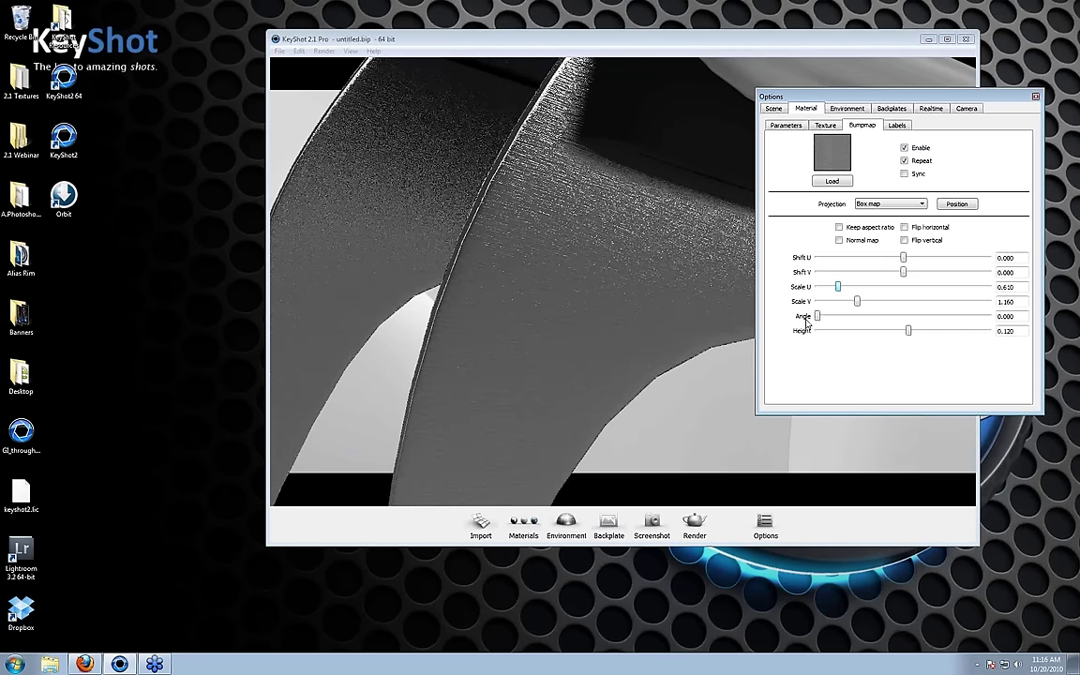
{"action": "left_click_drag", "start_coordinate": [859, 301], "coordinate": [878, 301]}
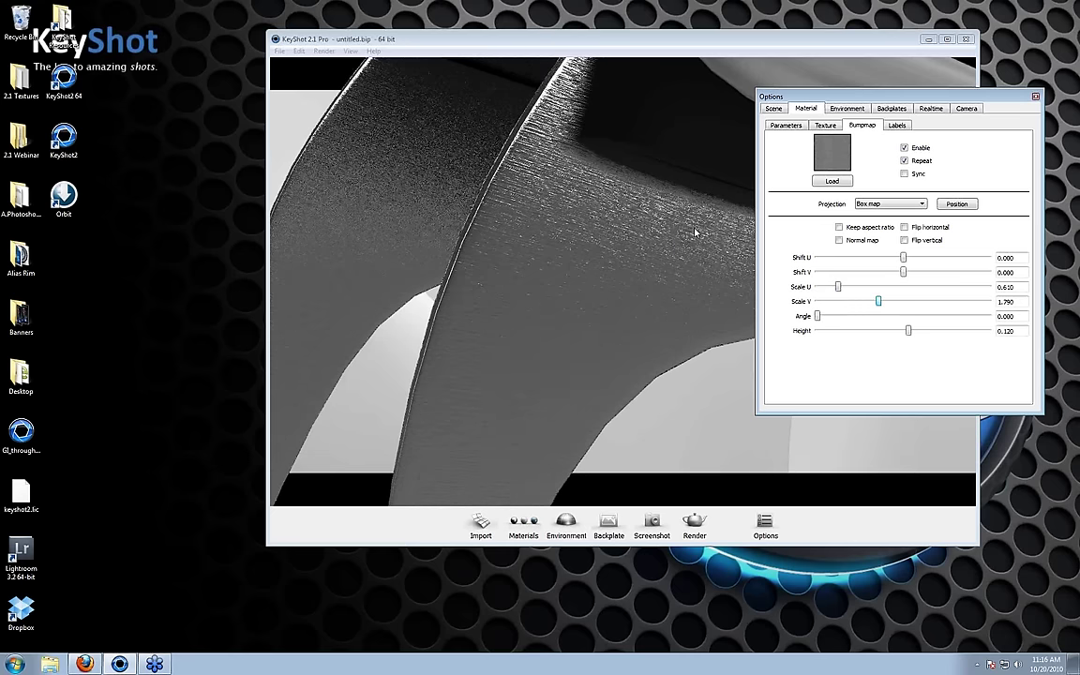
{"action": "left_click", "coordinate": [692, 291]}
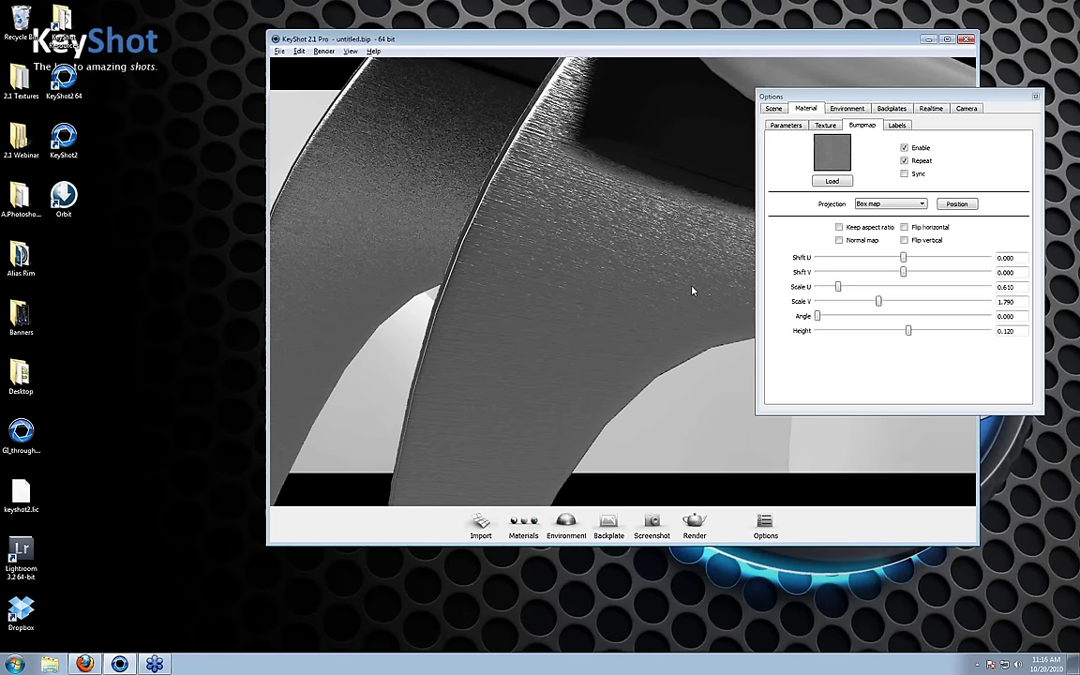
{"action": "left_click_drag", "start_coordinate": [691, 290], "coordinate": [542, 318]}
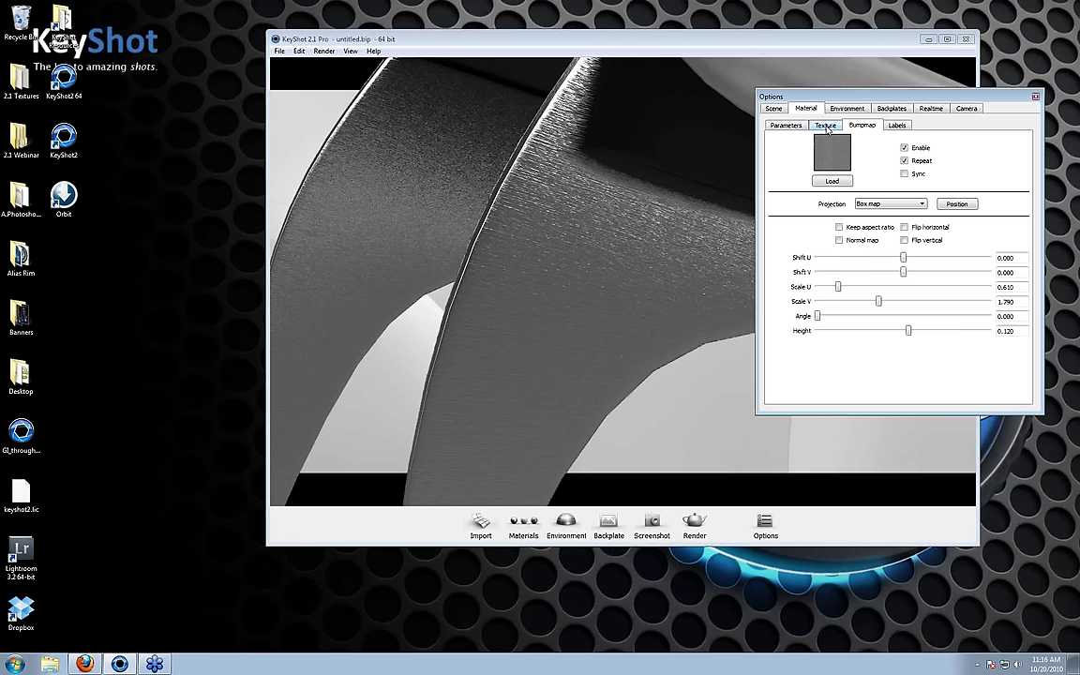
- Enable the color texture on the metal jaws' material and sync the bump map with it
{"action": "left_click", "coordinate": [826, 126]}
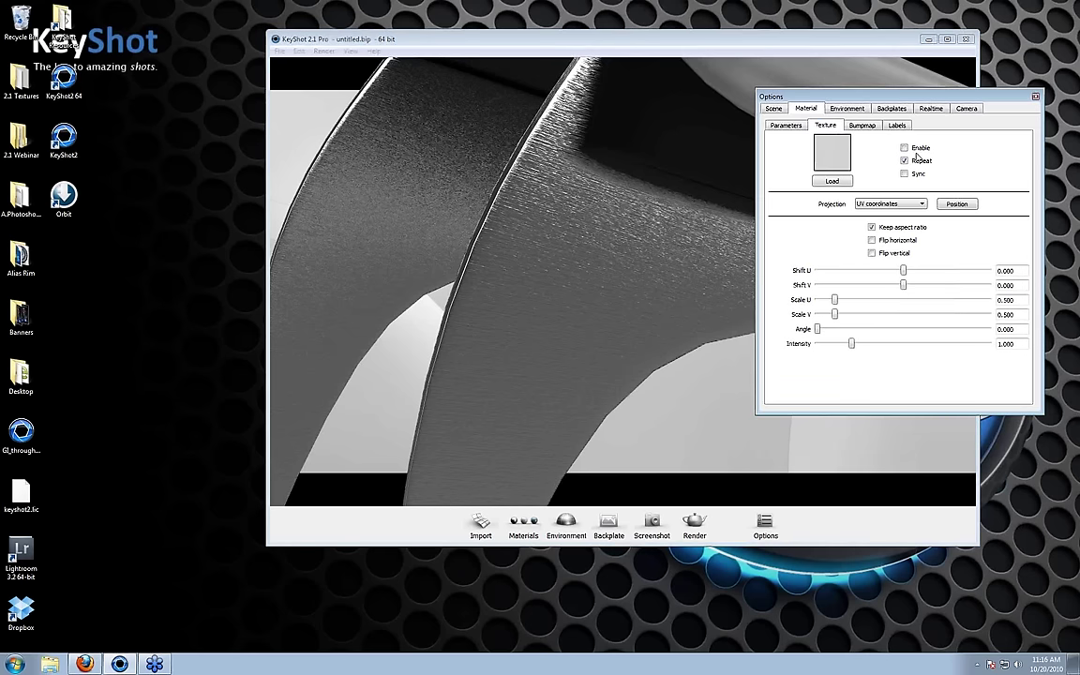
{"action": "left_click", "coordinate": [914, 148]}
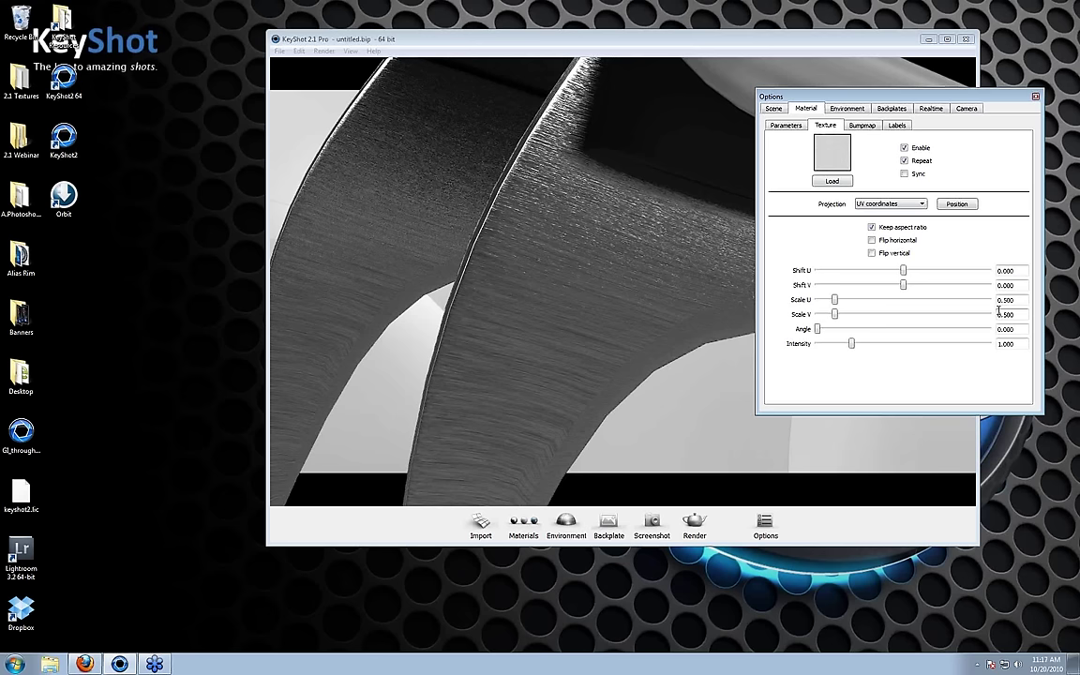
{"action": "key", "text": "ctrl+Tab"}
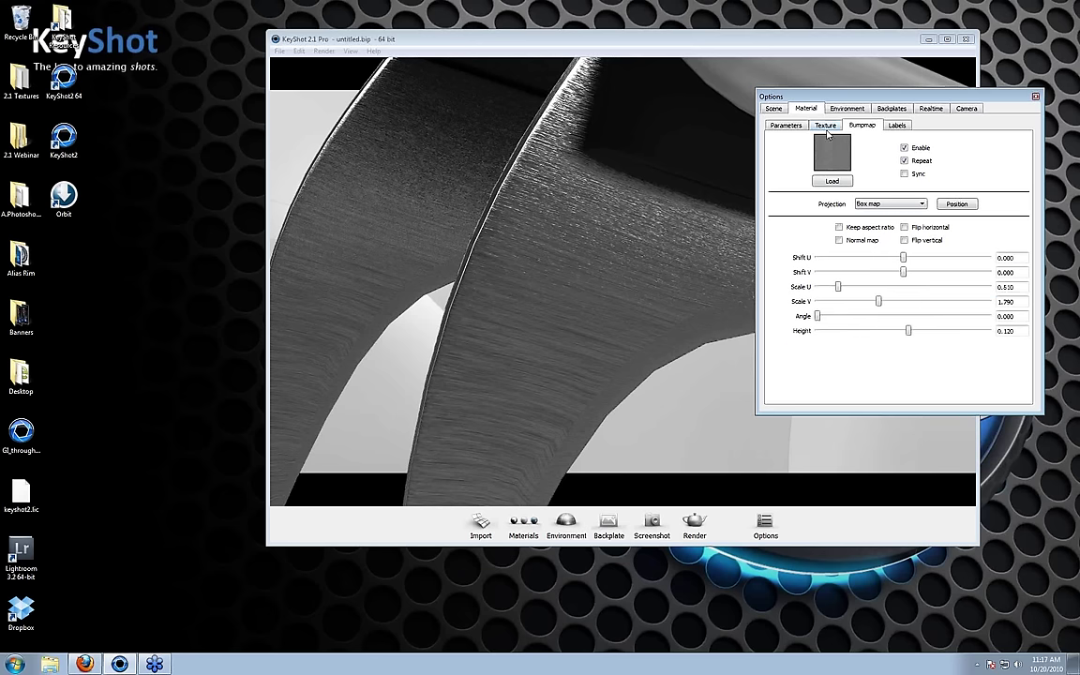
{"action": "left_click", "coordinate": [905, 175]}
- Set the synced Scale U to 0.560 and check that value in the color texture's settings
{"action": "left_click_drag", "start_coordinate": [837, 285], "coordinate": [842, 287]}
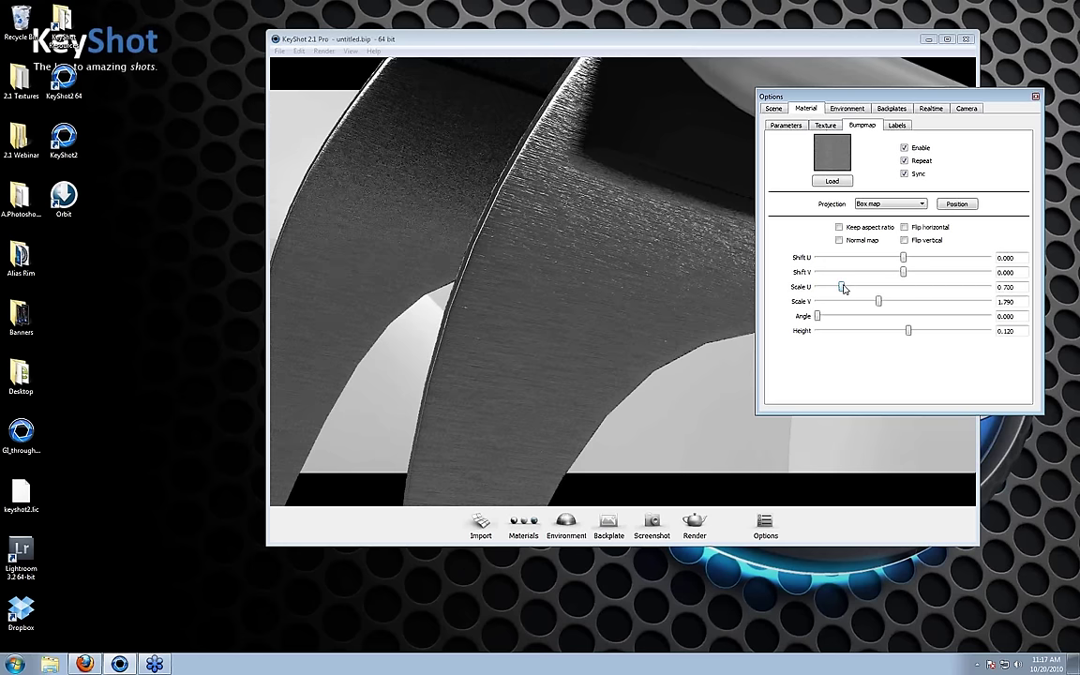
{"action": "left_click_drag", "start_coordinate": [842, 287], "coordinate": [835, 287]}
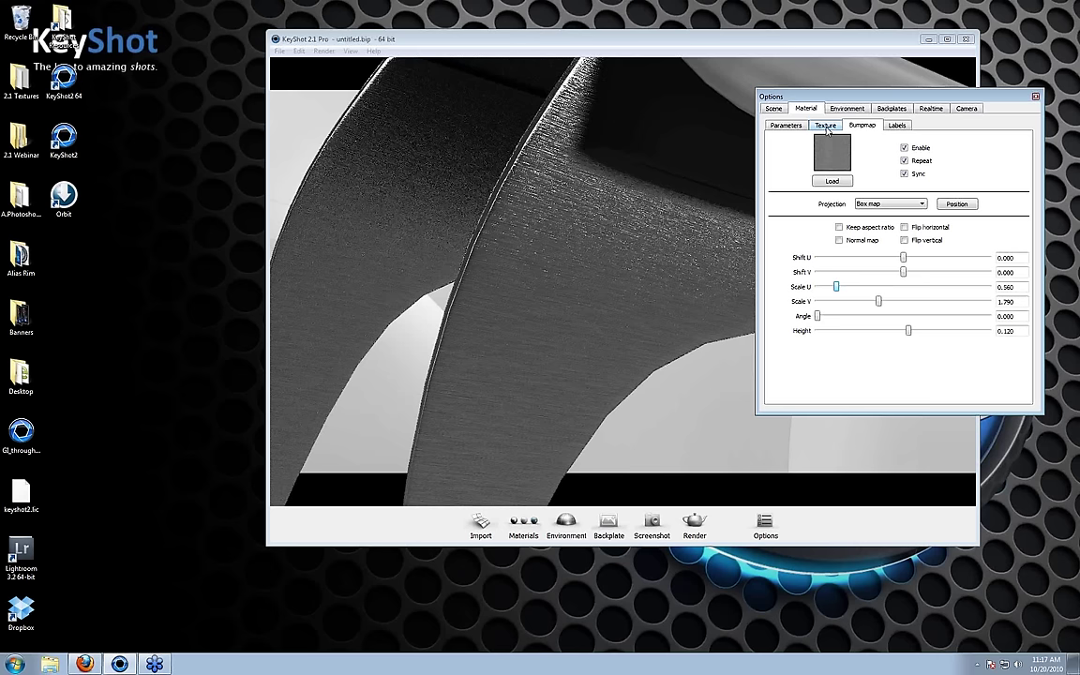
{"action": "left_click", "coordinate": [826, 126]}
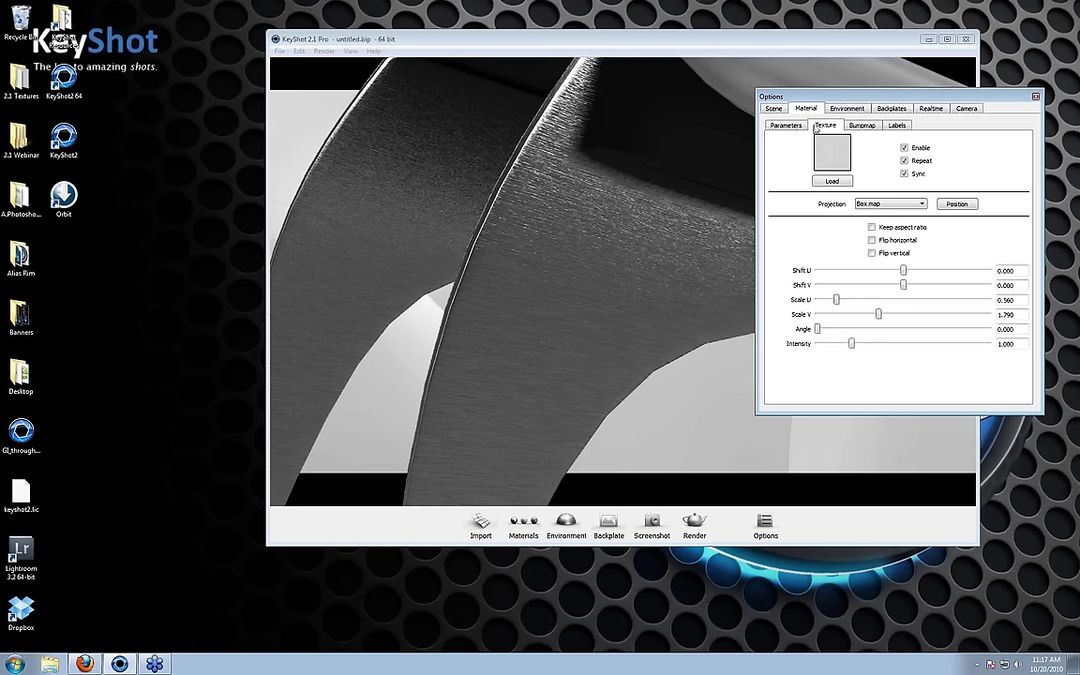
- Set the roughness of the metal jaws' material to 0.000 and examine the brushed surface in the highlights
{"action": "left_click", "coordinate": [787, 124]}
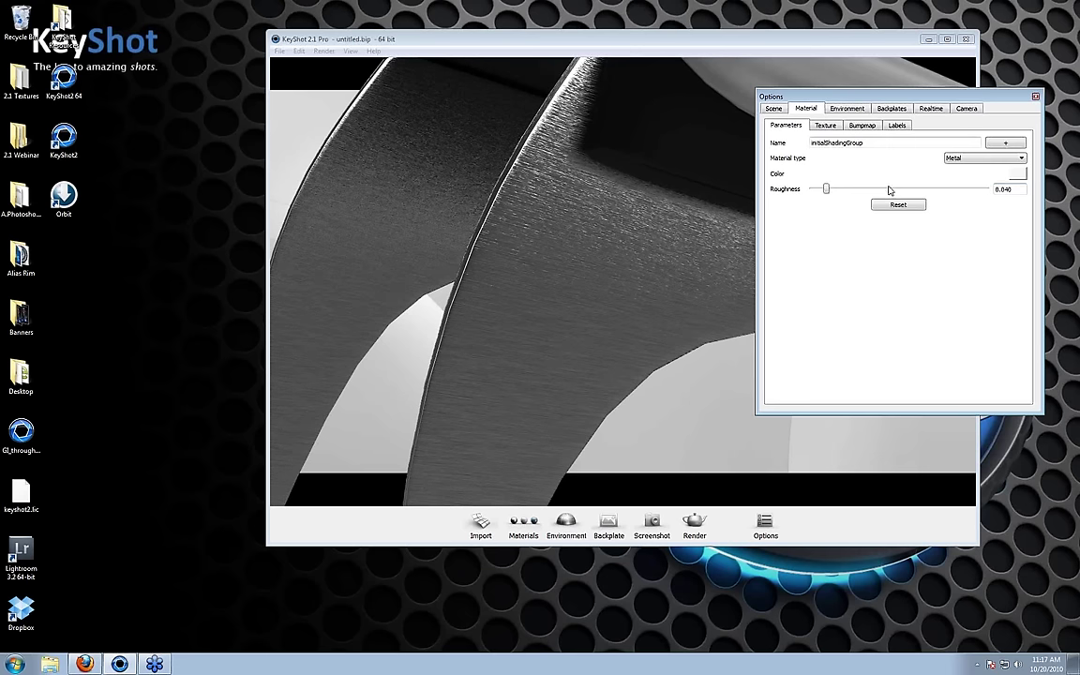
{"action": "left_click_drag", "start_coordinate": [825, 188], "coordinate": [812, 188]}
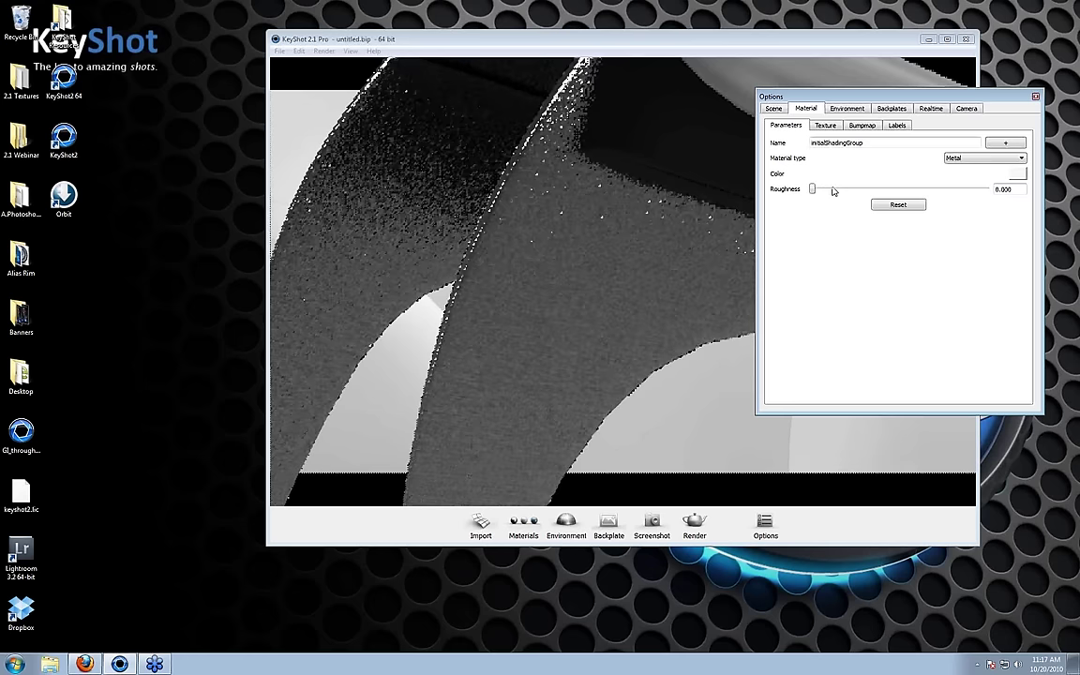
{"action": "left_click_drag", "start_coordinate": [712, 208], "coordinate": [640, 173]}
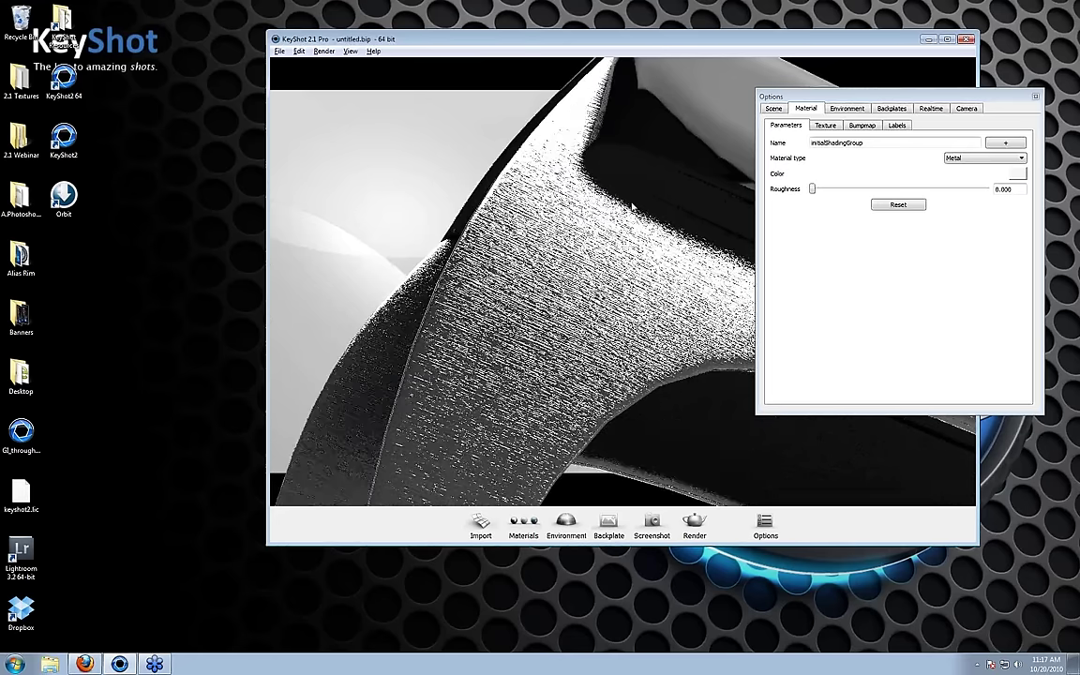
{"action": "left_click_drag", "start_coordinate": [633, 206], "coordinate": [656, 201]}
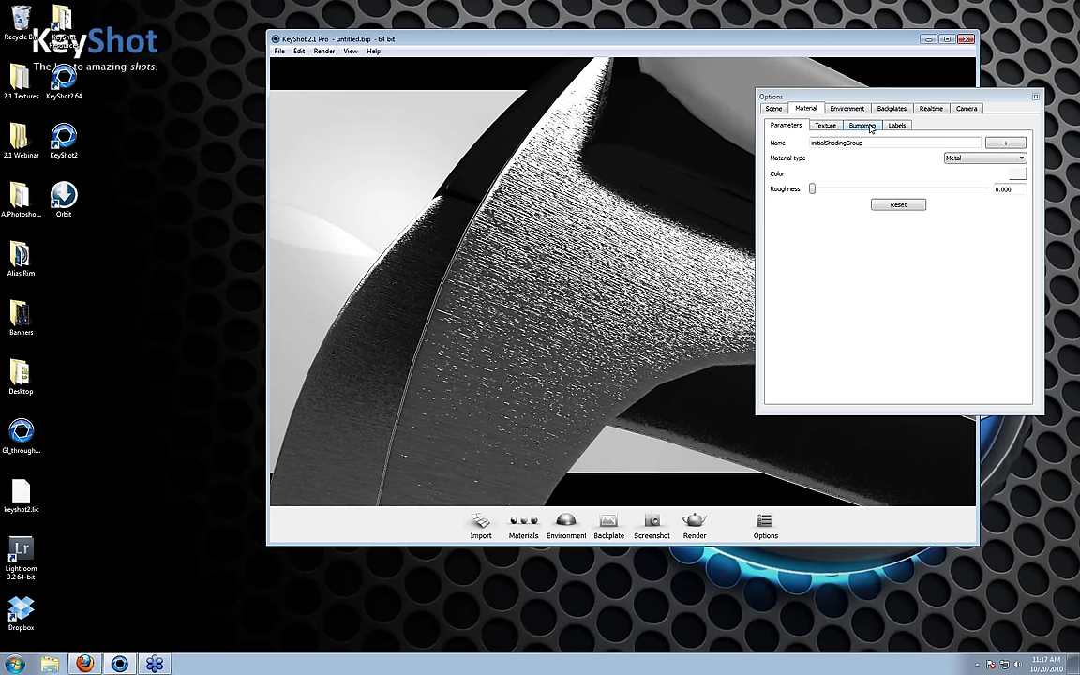
- Disable the bump map on the metal jaws' material and examine the jaws' smooth reflections
{"action": "left_click", "coordinate": [862, 125]}
{"action": "left_click_drag", "start_coordinate": [619, 356], "coordinate": [572, 44]}
{"action": "left_click_drag", "start_coordinate": [525, 244], "coordinate": [657, 211]}
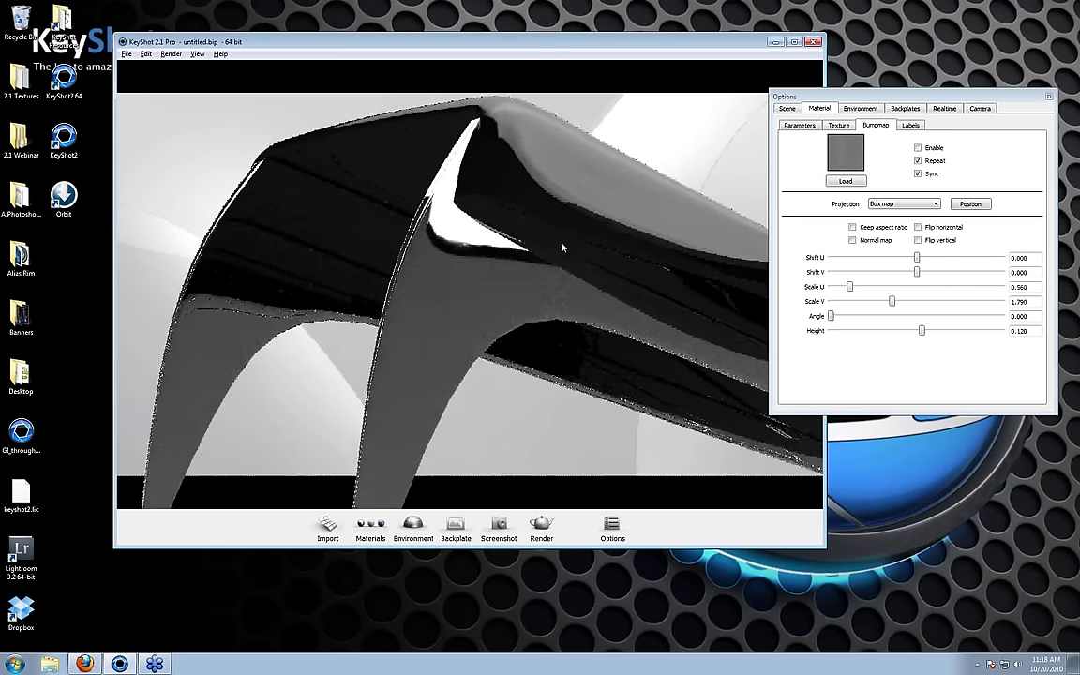
{"action": "left_click_drag", "start_coordinate": [504, 217], "coordinate": [562, 220]}
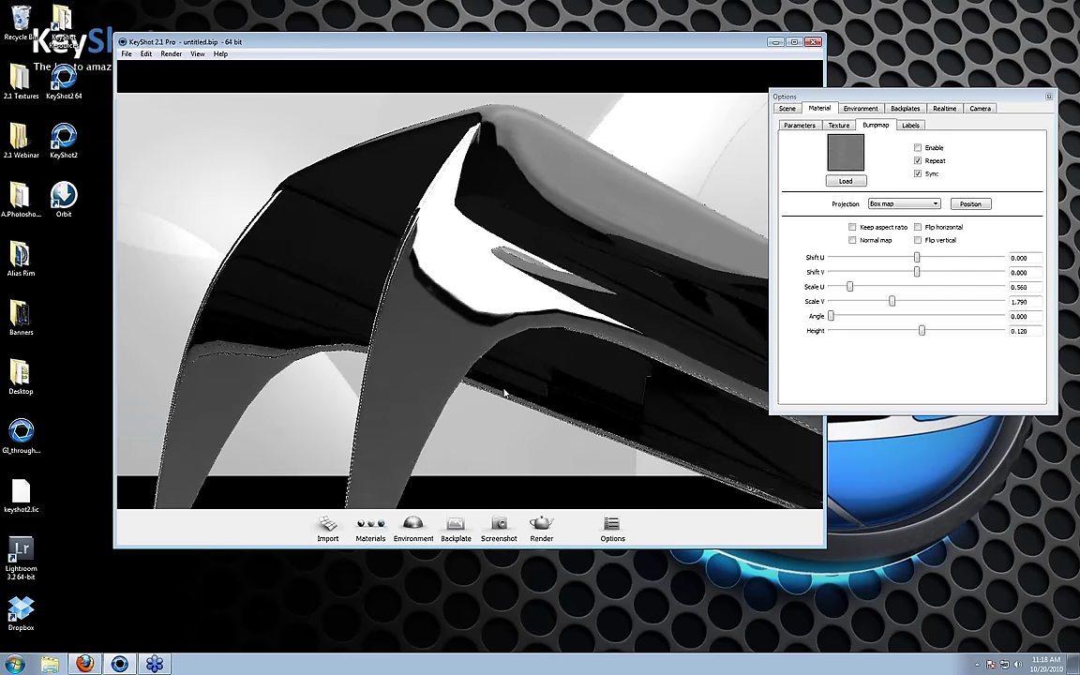
- Raise the roughness of the metal jaws' material to 0.060 and examine the finish from several angles
{"action": "double_click", "coordinate": [515, 293]}
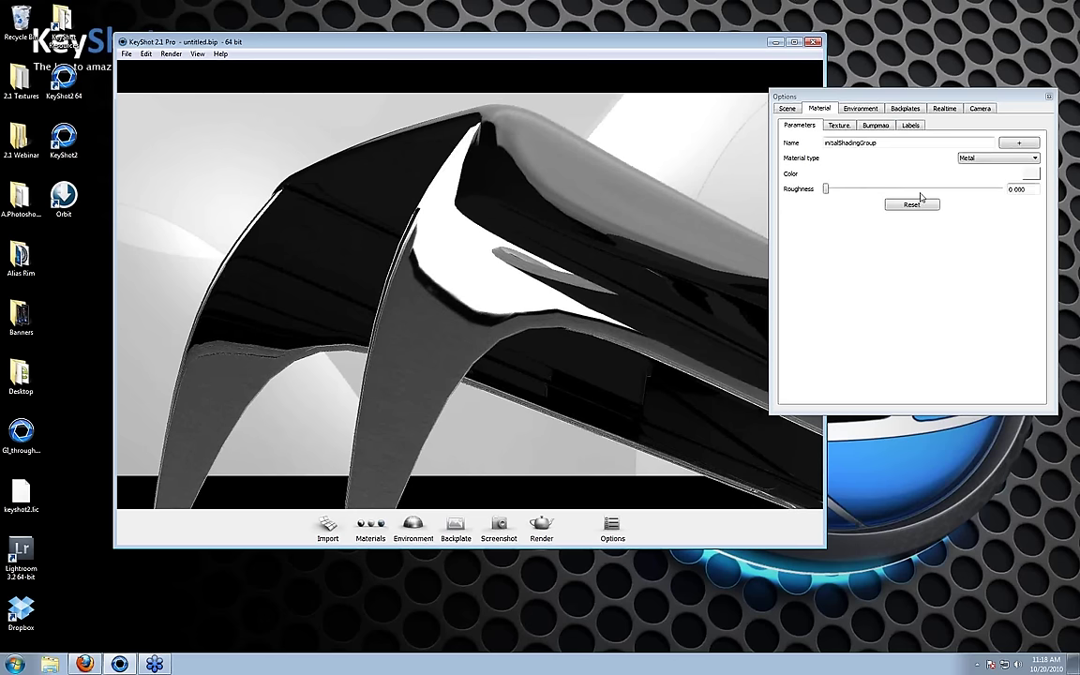
{"action": "left_click", "coordinate": [839, 189]}
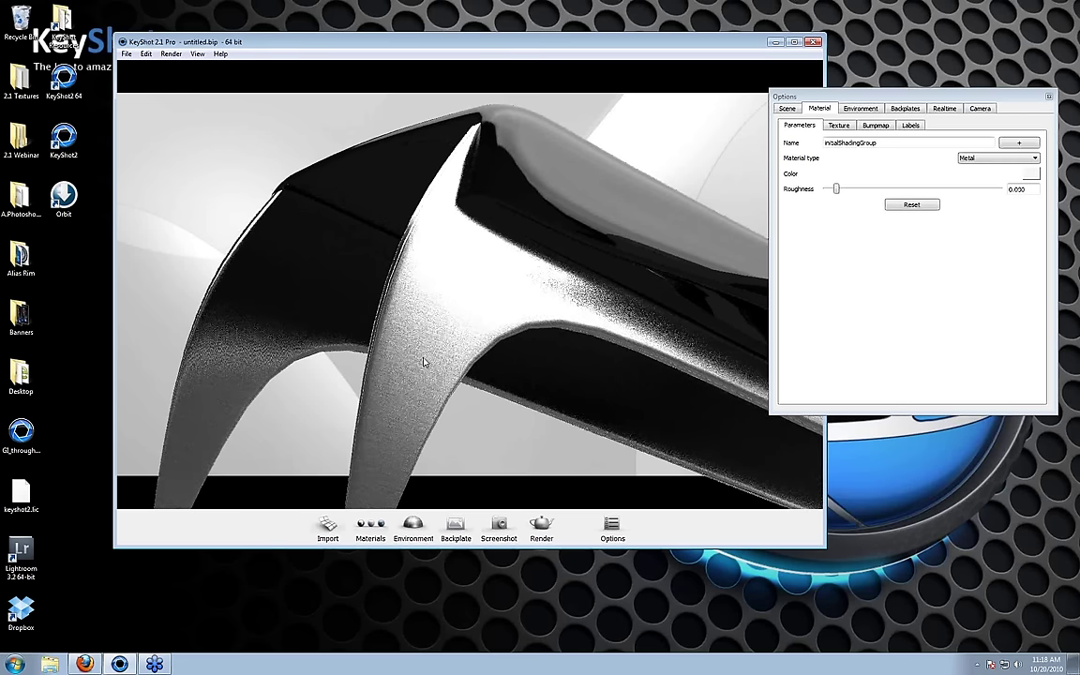
{"action": "left_click", "coordinate": [856, 190]}
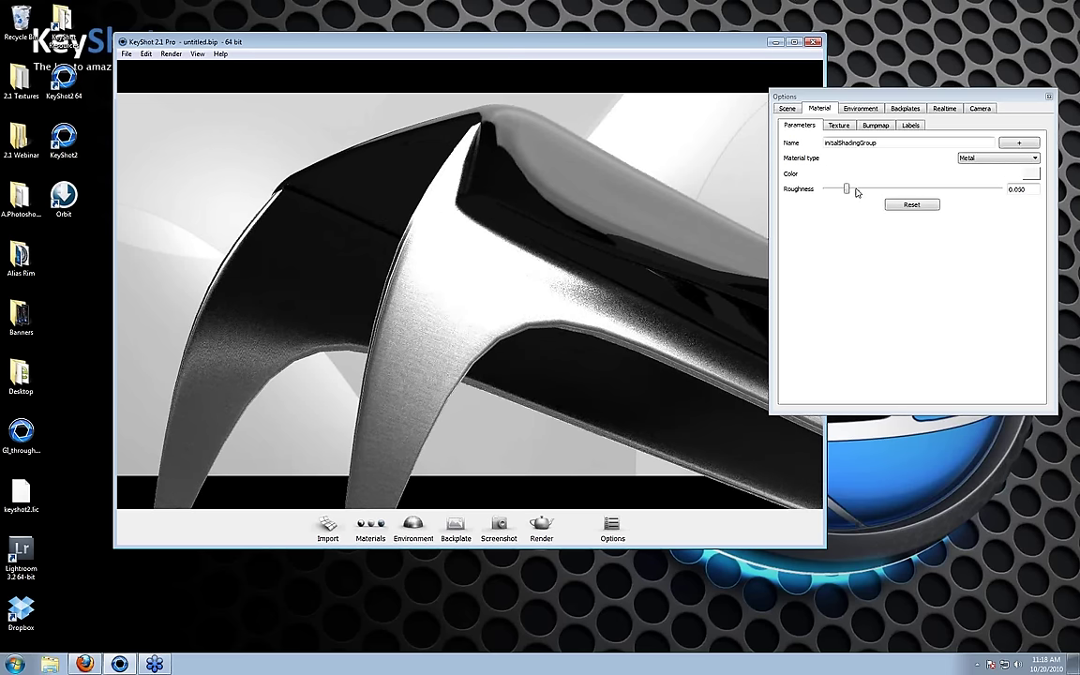
{"action": "left_click_drag", "start_coordinate": [393, 300], "coordinate": [690, 146]}
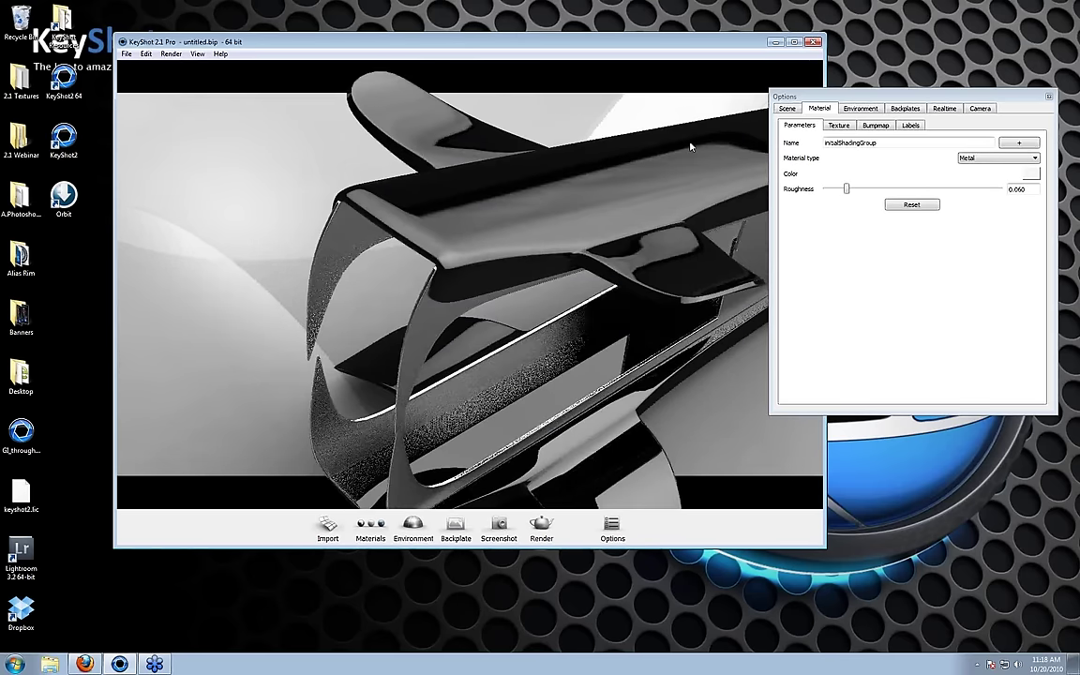
{"action": "left_click_drag", "start_coordinate": [484, 173], "coordinate": [414, 216]}
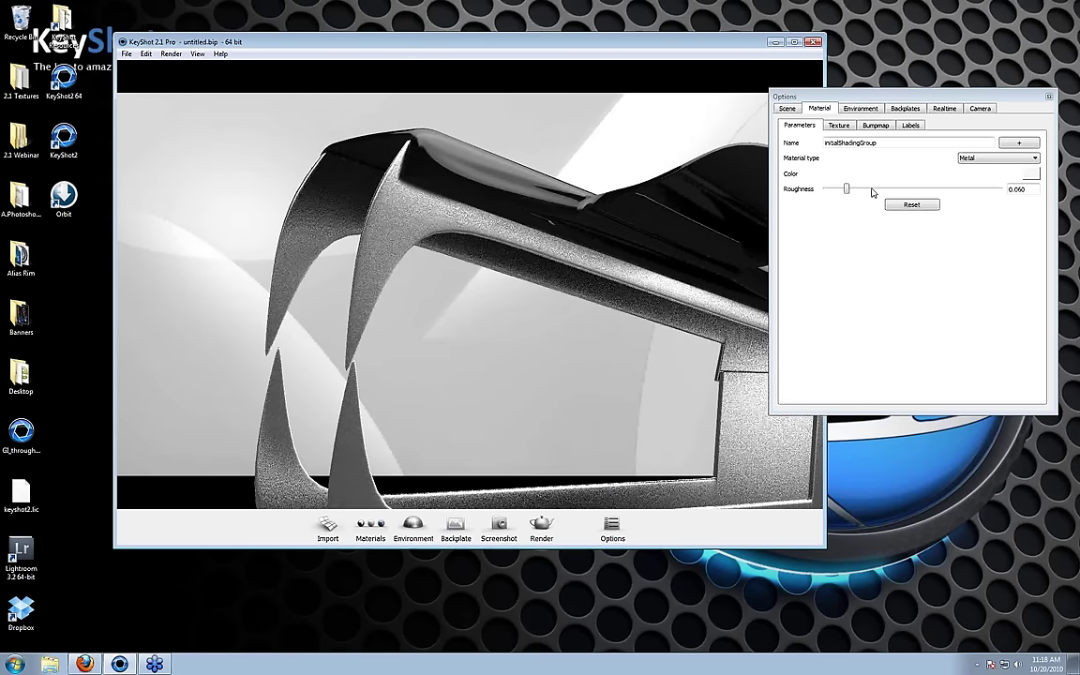
- Reduce the roughness of the metal jaws' material to 0.01 and check the sharper reflections
{"action": "left_click_drag", "start_coordinate": [846, 189], "coordinate": [835, 189]}
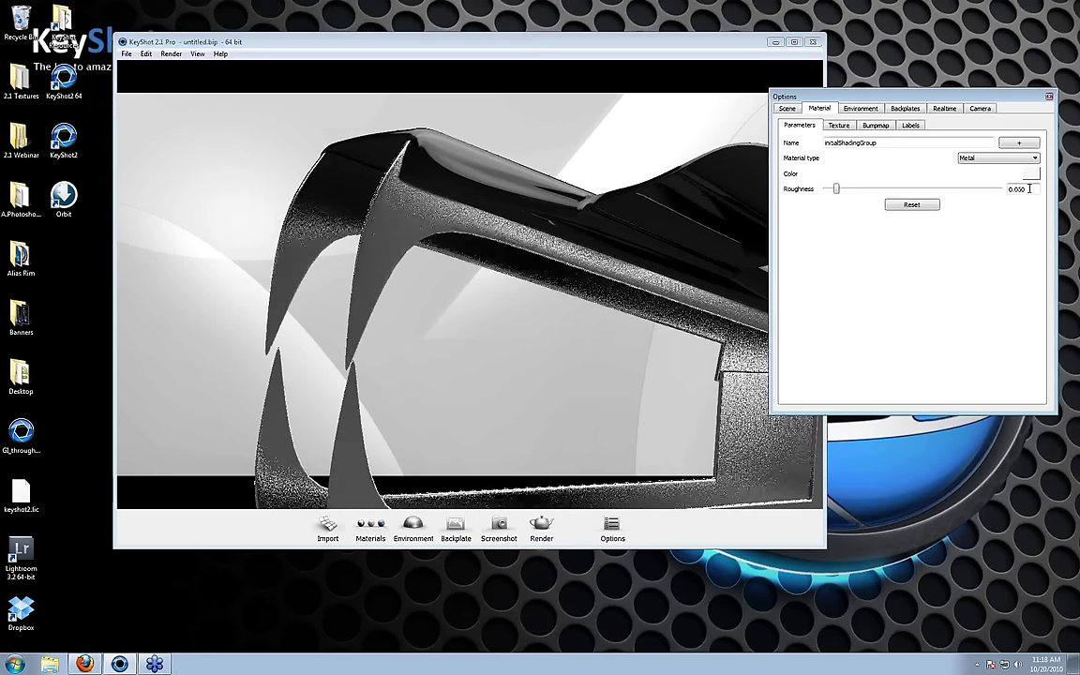
{"action": "double_click", "coordinate": [1028, 188]}
{"action": "type", "text": "0"}
{"action": "type", "text": ".01"}
{"action": "left_click_drag", "start_coordinate": [315, 356], "coordinate": [335, 325]}
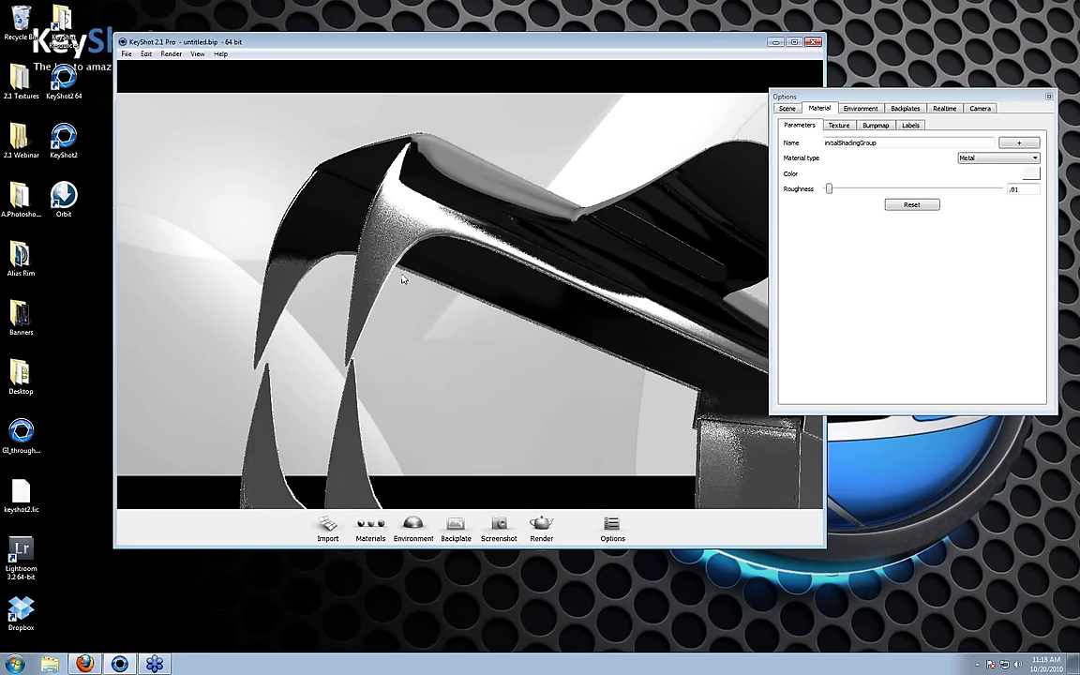
- Set the roughness of the metal jaws' material to 0.005
{"action": "double_click", "coordinate": [1024, 191]}
{"action": "type", "text": ".005"}
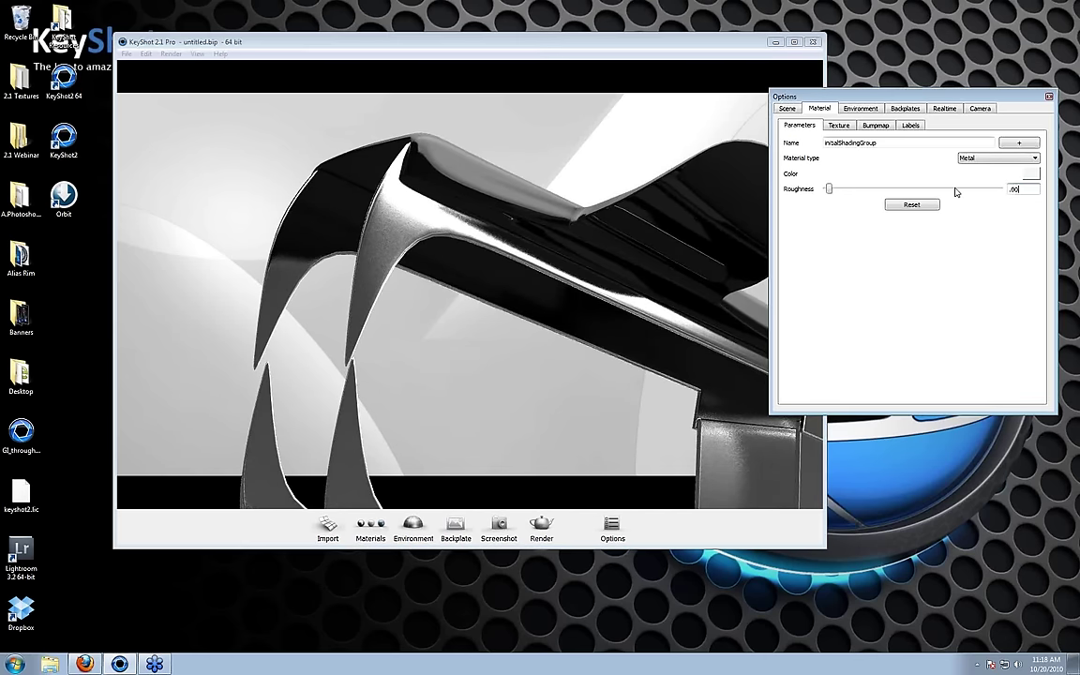
{"action": "key", "text": "Return"}
- Set the roughness of the metal jaws' material to 0.001 and examine the reflections in close-up
{"action": "key", "text": "BackSpace"}
{"action": "key", "text": "BackSpace"}
{"action": "key", "text": "BackSpace"}
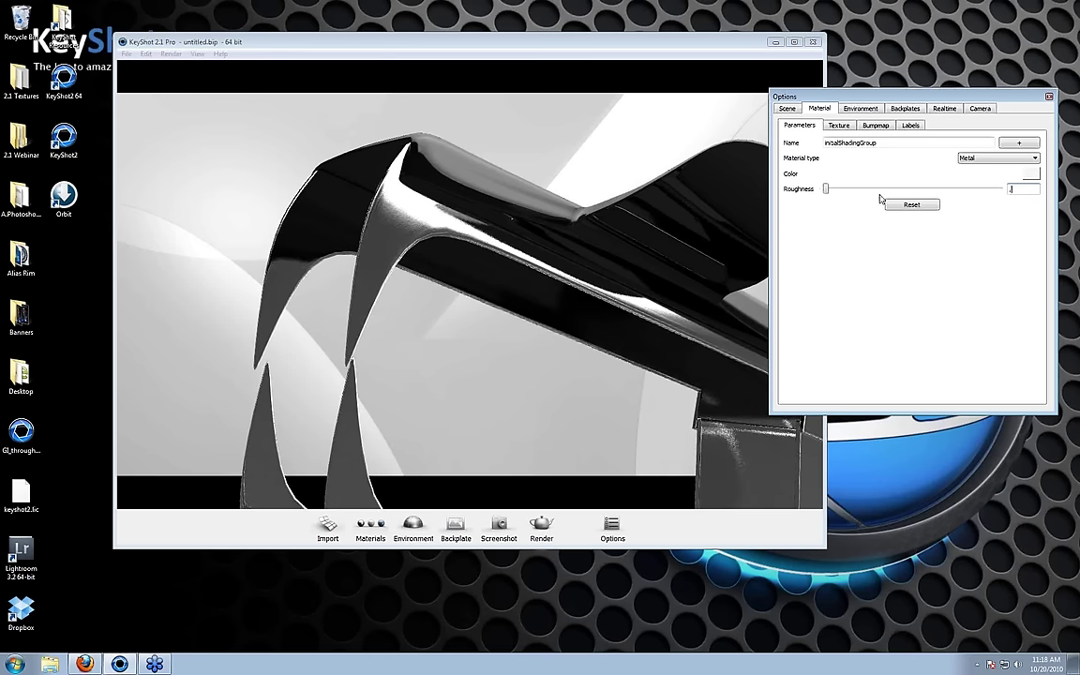
{"action": "type", "text": "001"}
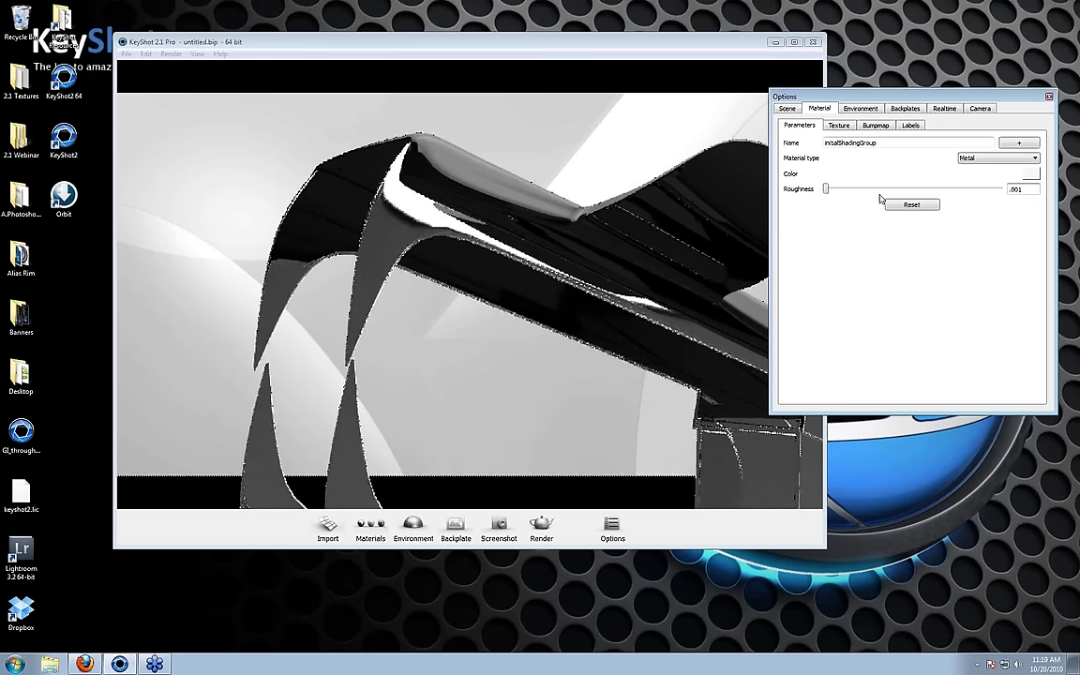
{"action": "left_click_drag", "start_coordinate": [339, 190], "coordinate": [766, 261]}
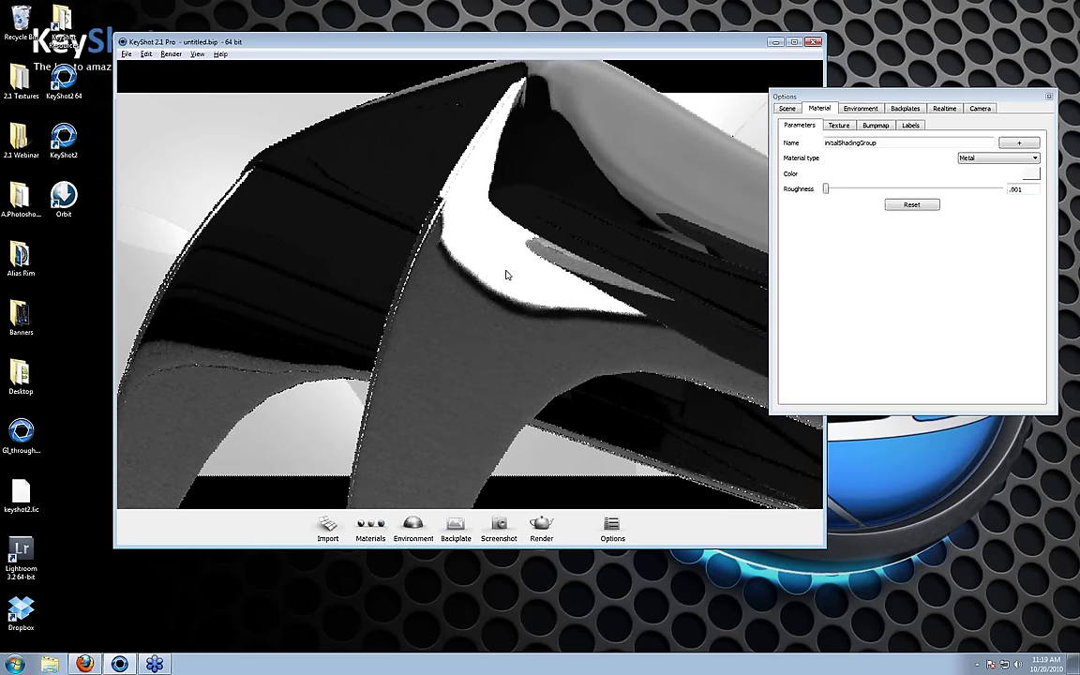
{"action": "left_click_drag", "start_coordinate": [505, 275], "coordinate": [424, 243]}
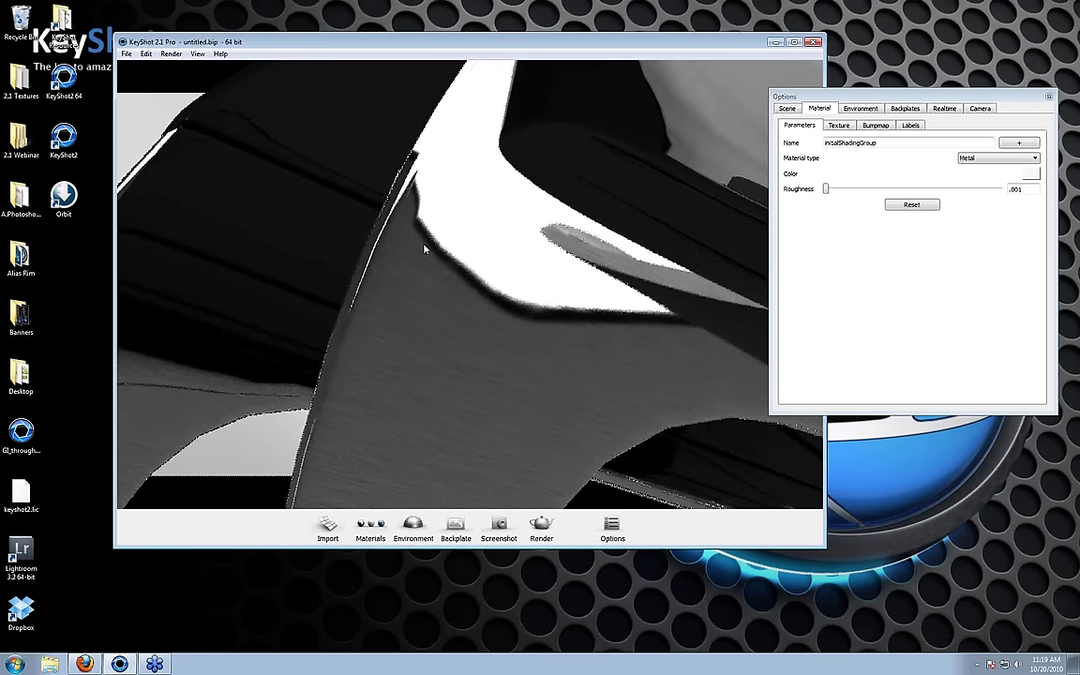
{"action": "key", "text": "Return"}
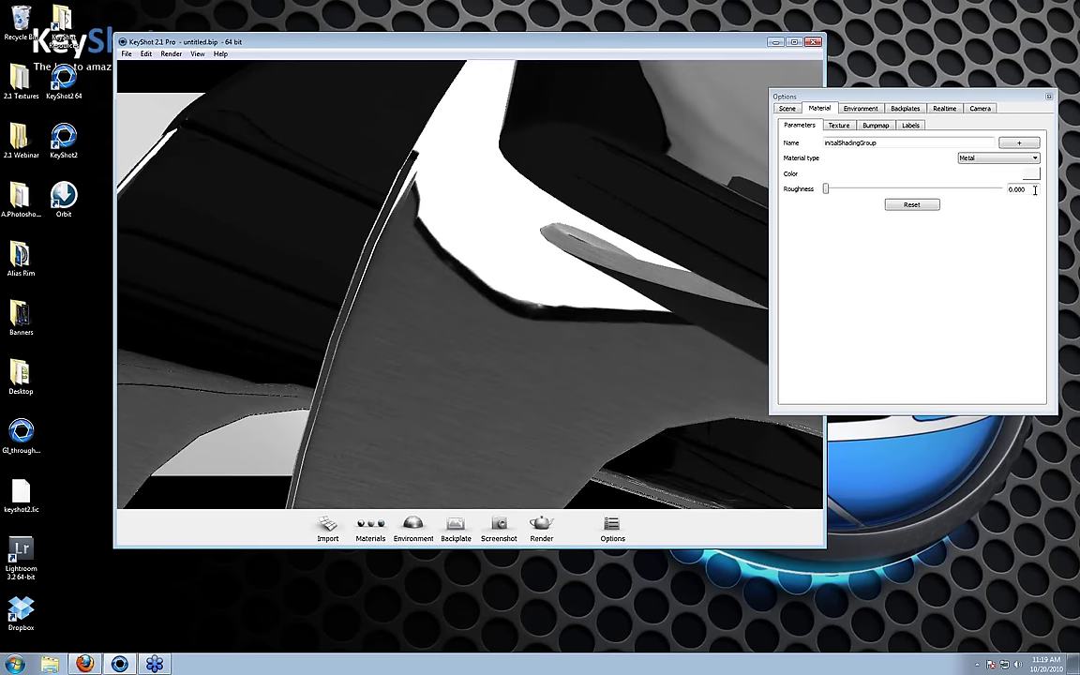
- Set the roughness of the metal jaws' material to 0.002
{"action": "double_click", "coordinate": [1035, 189]}
{"action": "type", "text": ".0"}
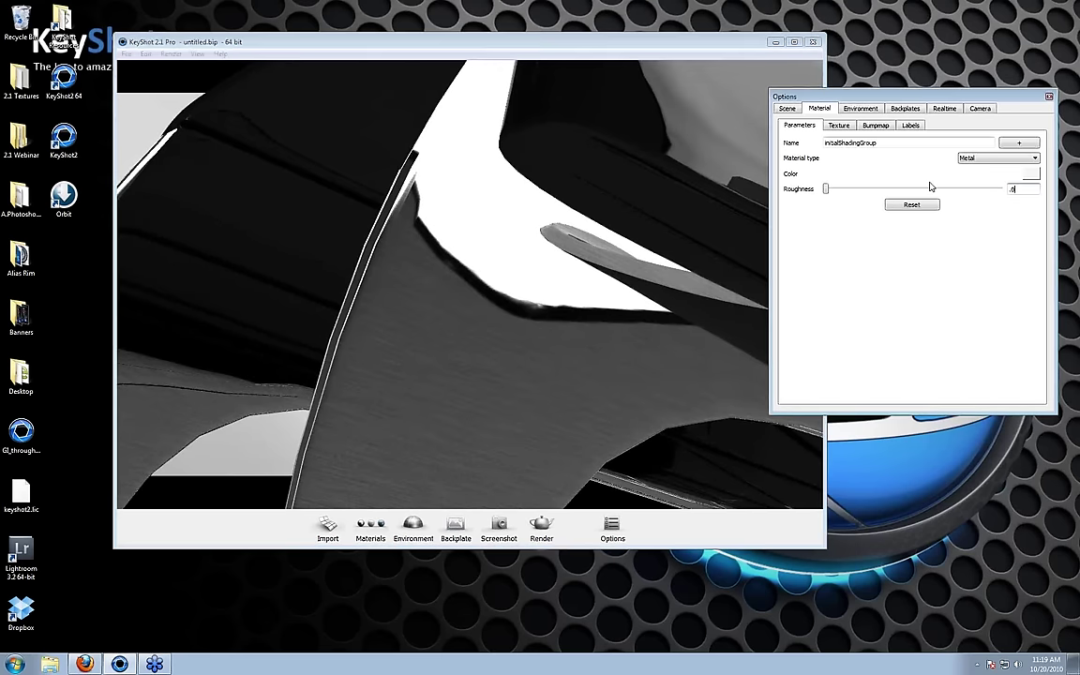
{"action": "type", "text": "02"}
- Enable a bump map on the metal jaws' material and load Brushed_Texture.jpg from the 2.1 Webinar Textures folder
{"action": "left_click", "coordinate": [875, 124]}
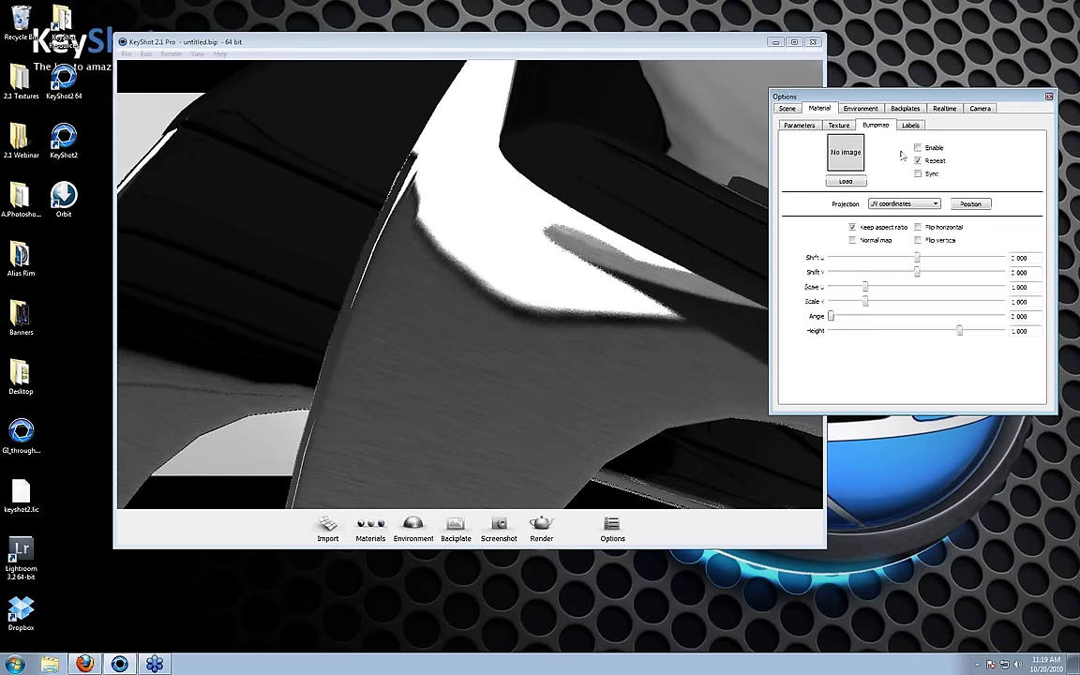
{"action": "left_click", "coordinate": [916, 147]}
{"action": "left_click_drag", "start_coordinate": [936, 117], "coordinate": [863, 117]}
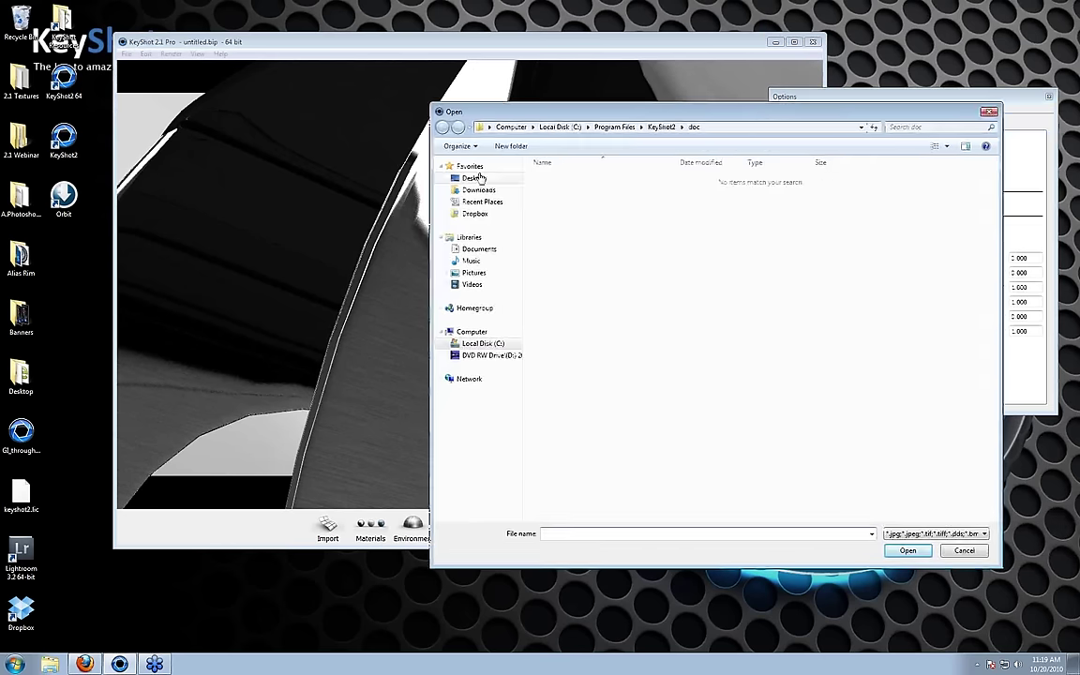
{"action": "left_click", "coordinate": [474, 178]}
{"action": "double_click", "coordinate": [591, 232]}
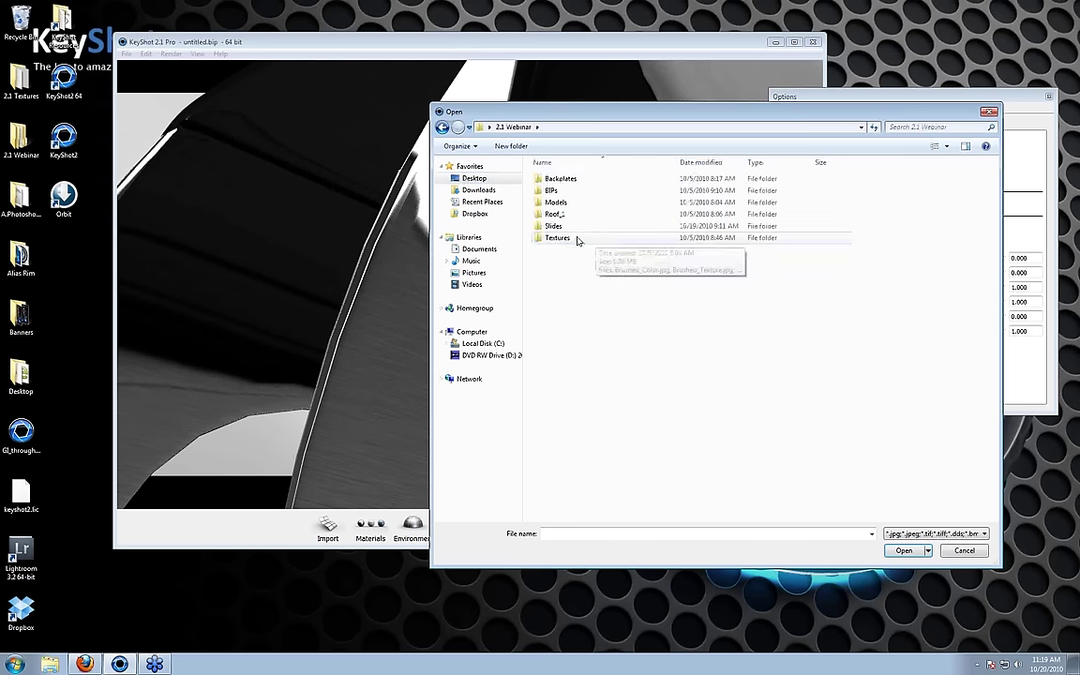
{"action": "double_click", "coordinate": [578, 237]}
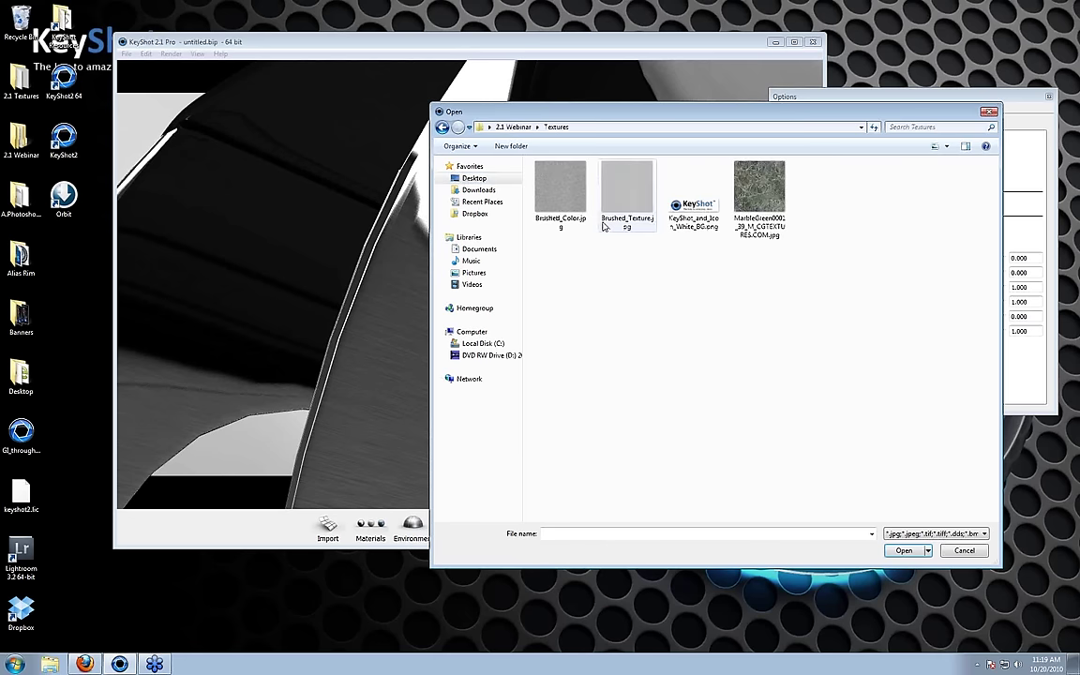
{"action": "double_click", "coordinate": [638, 193]}
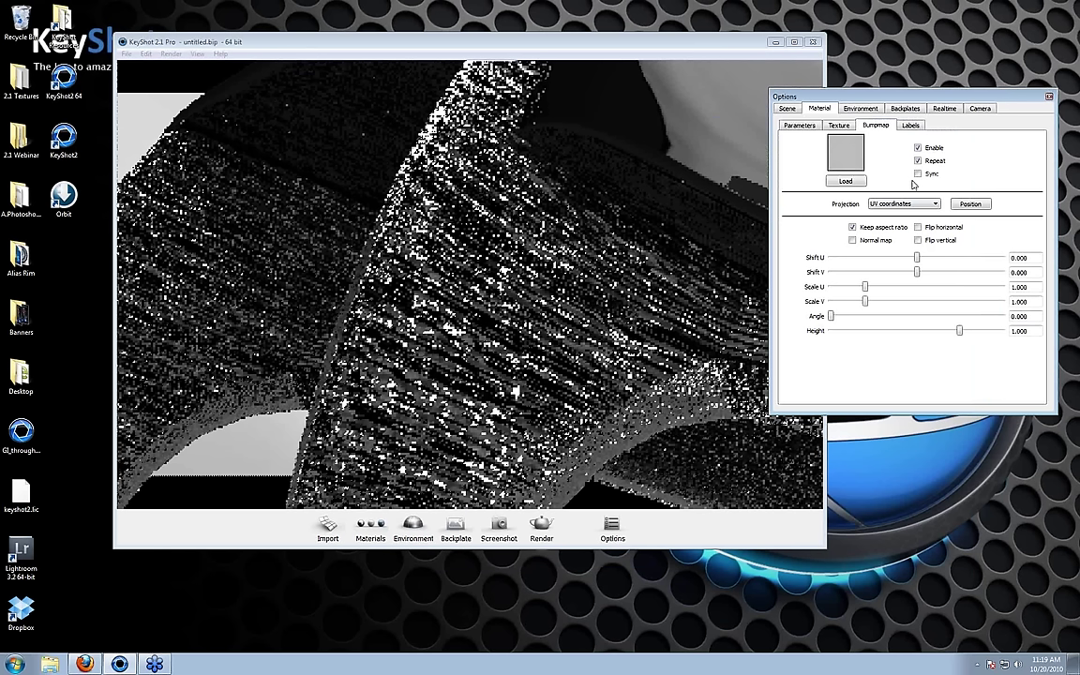
- Sync the jaws' colour texture with the bump map and stretch the mapping to a Scale V of 3.180
{"action": "left_click", "coordinate": [841, 126]}
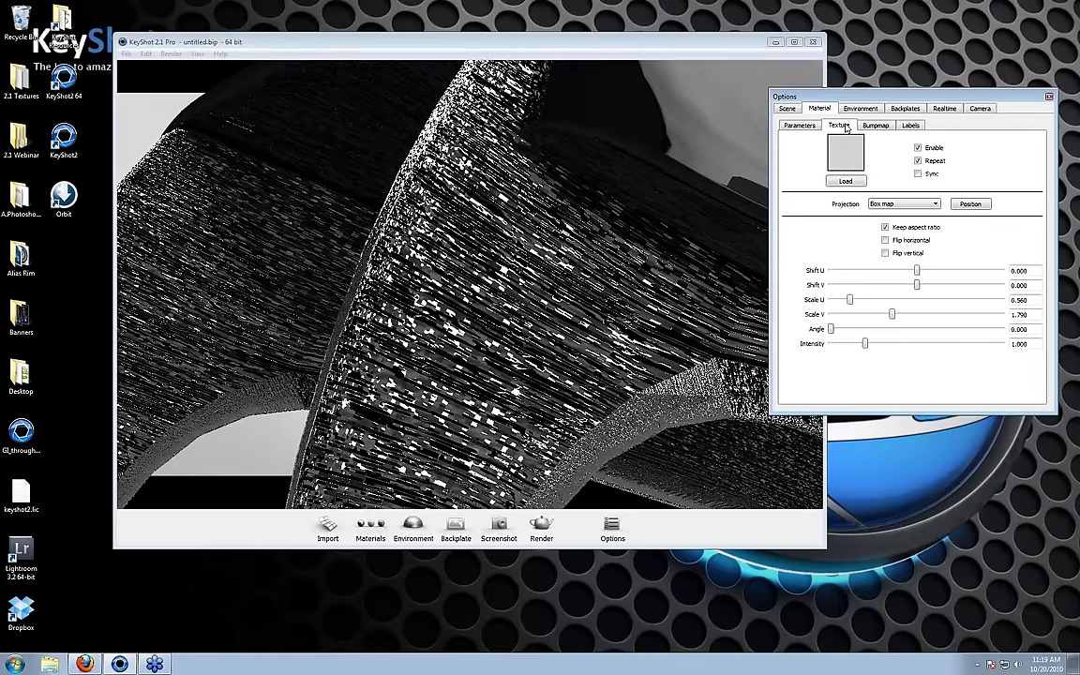
{"action": "left_click", "coordinate": [918, 174]}
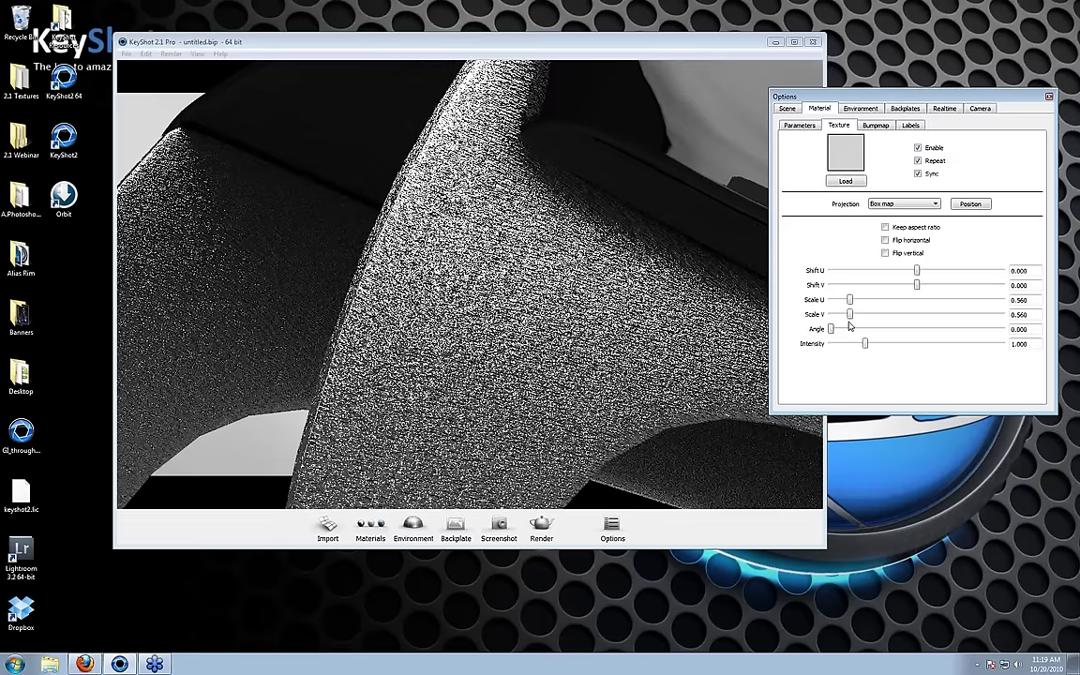
{"action": "left_click_drag", "start_coordinate": [849, 315], "coordinate": [941, 318]}
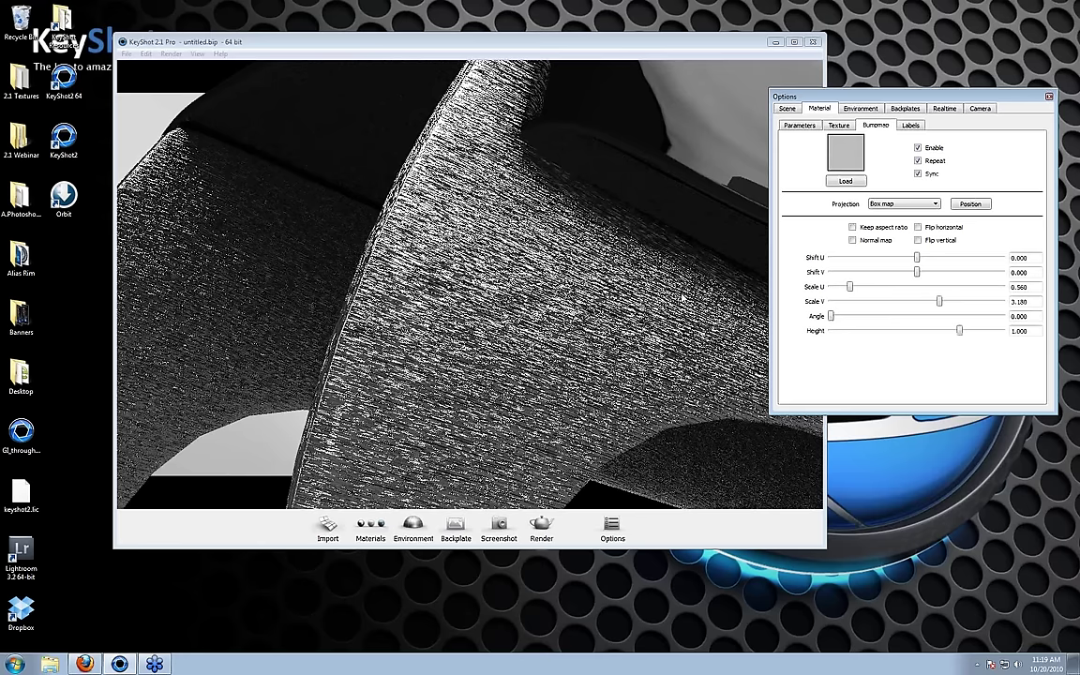
- Lower the bump height of the jaws' material to 0.090 and examine the brushed finish on the whole model
{"action": "left_click_drag", "start_coordinate": [959, 333], "coordinate": [920, 336]}
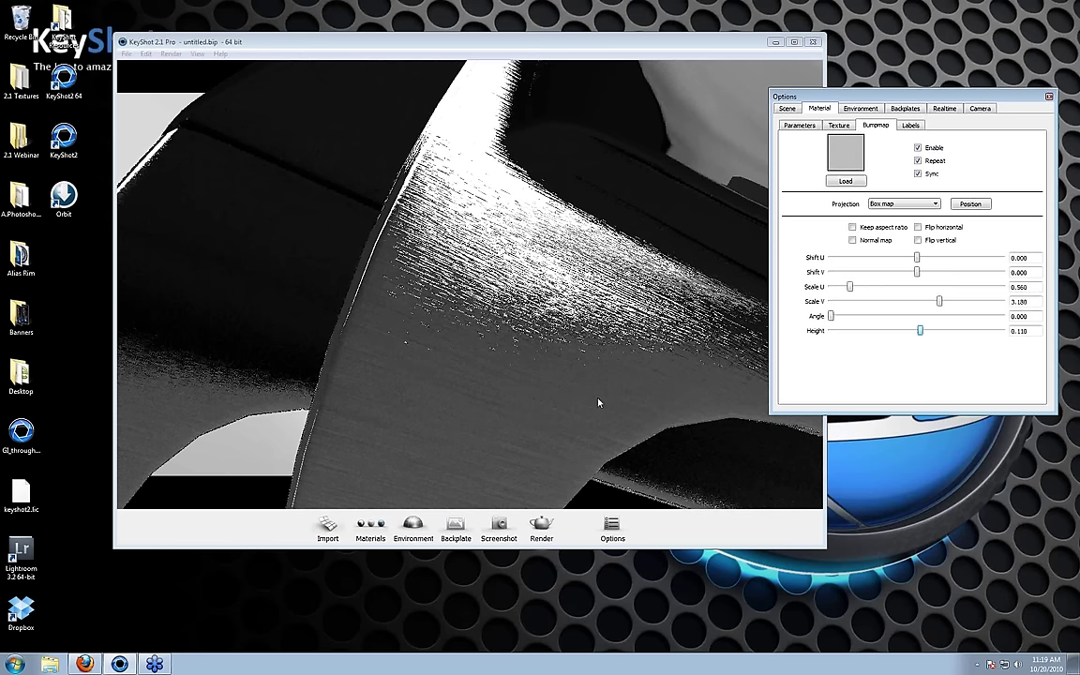
{"action": "left_click_drag", "start_coordinate": [604, 398], "coordinate": [478, 201]}
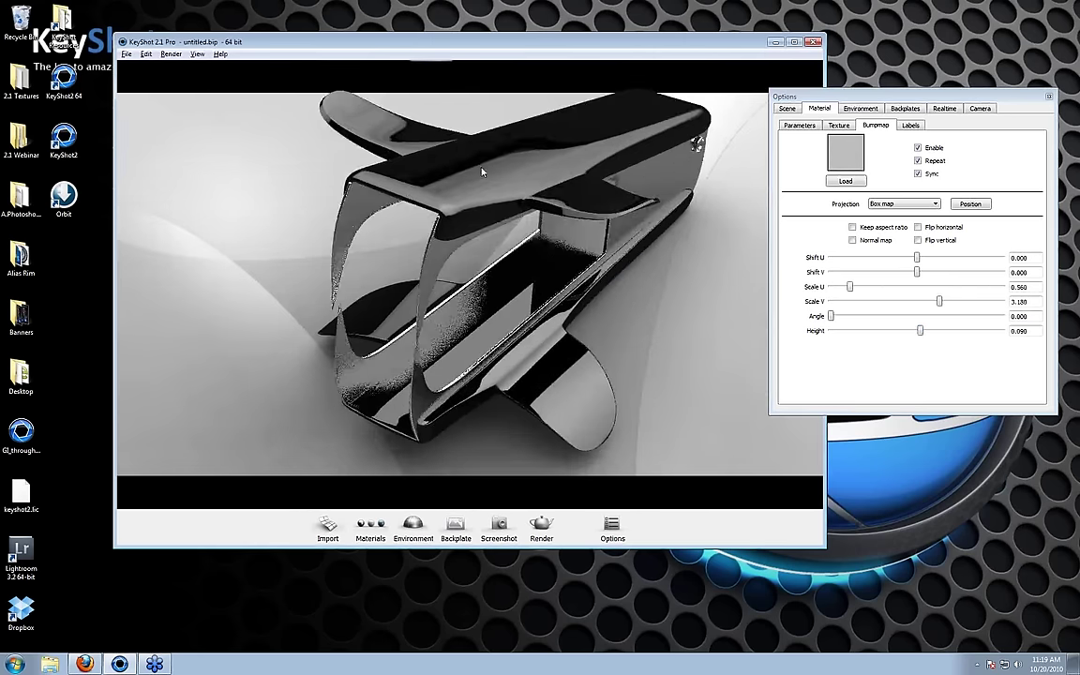
- Open the black plastic body's material parameters for editing
{"action": "left_click", "coordinate": [799, 125]}
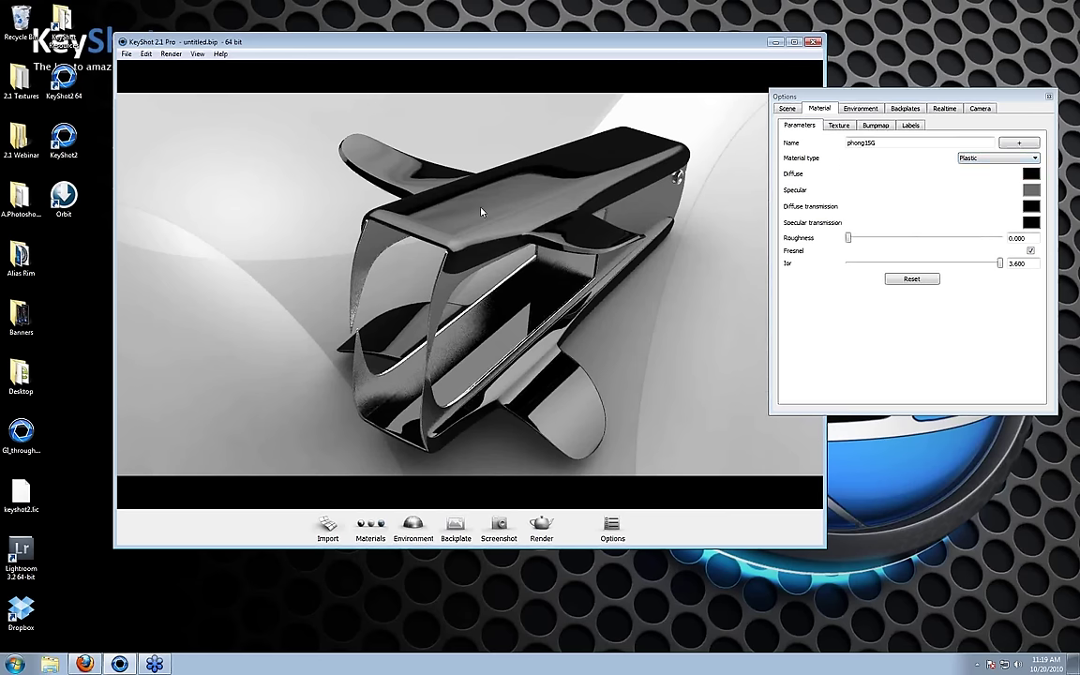
{"action": "double_click", "coordinate": [590, 229]}
{"action": "double_click", "coordinate": [525, 209]}
{"action": "double_click", "coordinate": [538, 204]}
- Turn on the display of advanced material settings in the preferences
{"action": "left_click", "coordinate": [146, 55]}
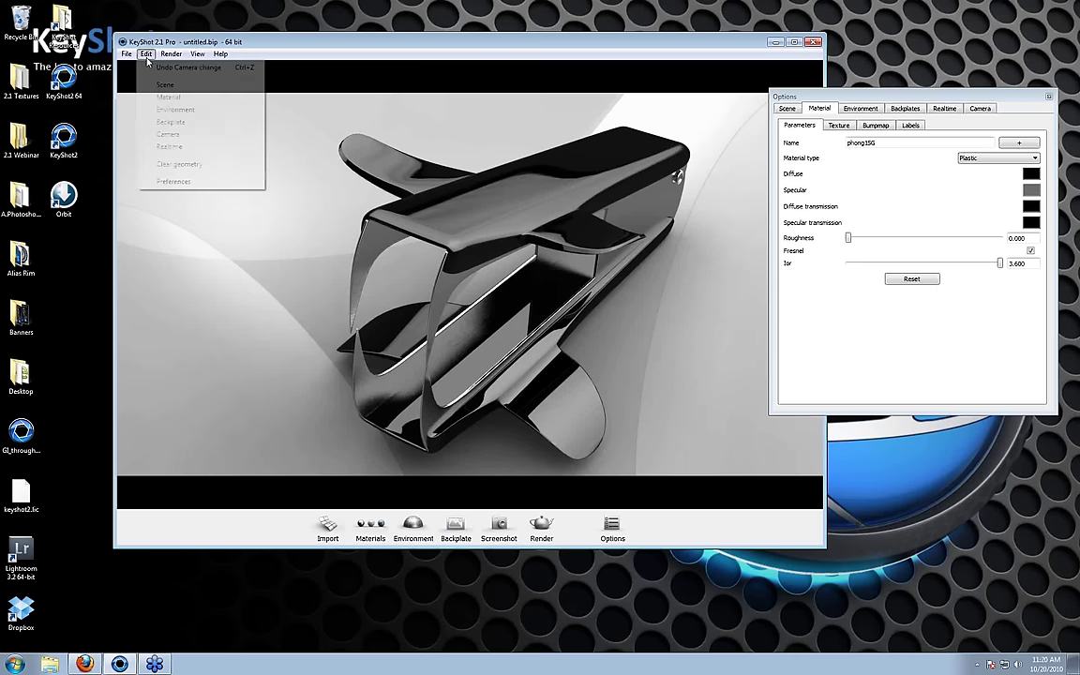
{"action": "left_click", "coordinate": [174, 180]}
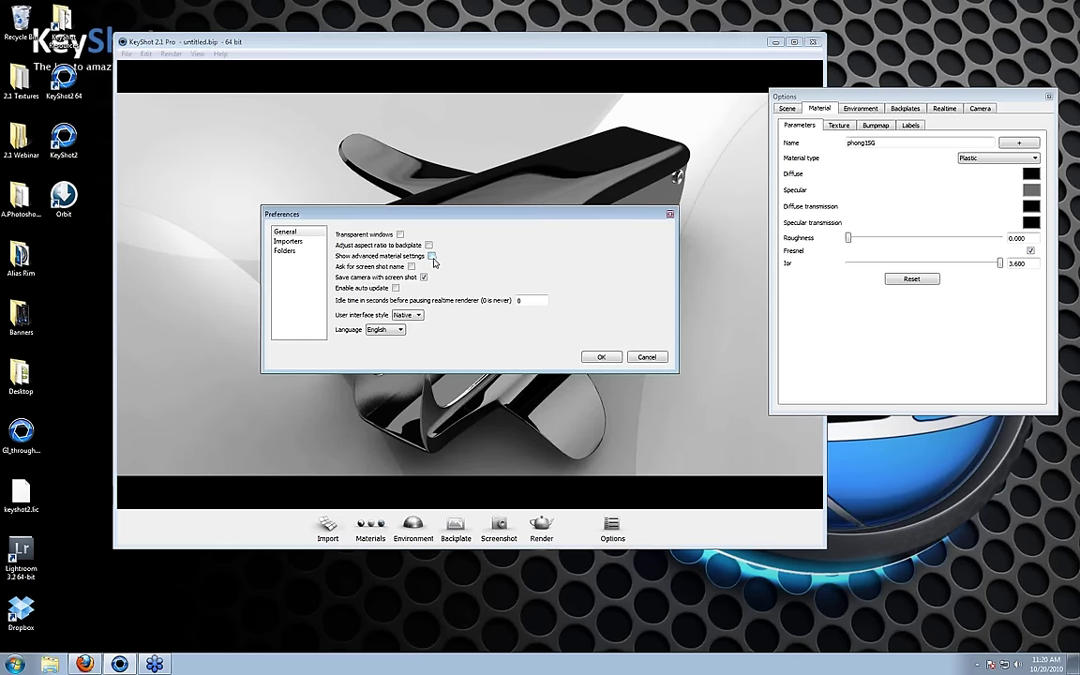
{"action": "left_click", "coordinate": [584, 353]}
{"action": "left_click", "coordinate": [590, 354]}
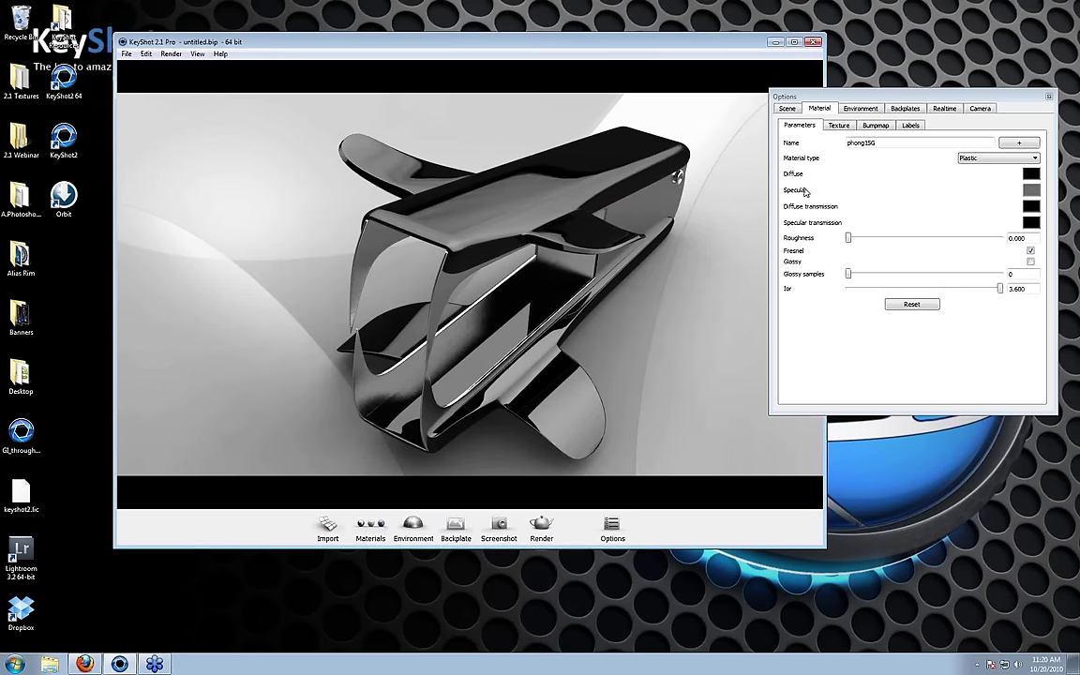
- Change the diffuse colour of the plastic body to a dark red
{"action": "left_click", "coordinate": [1033, 190]}
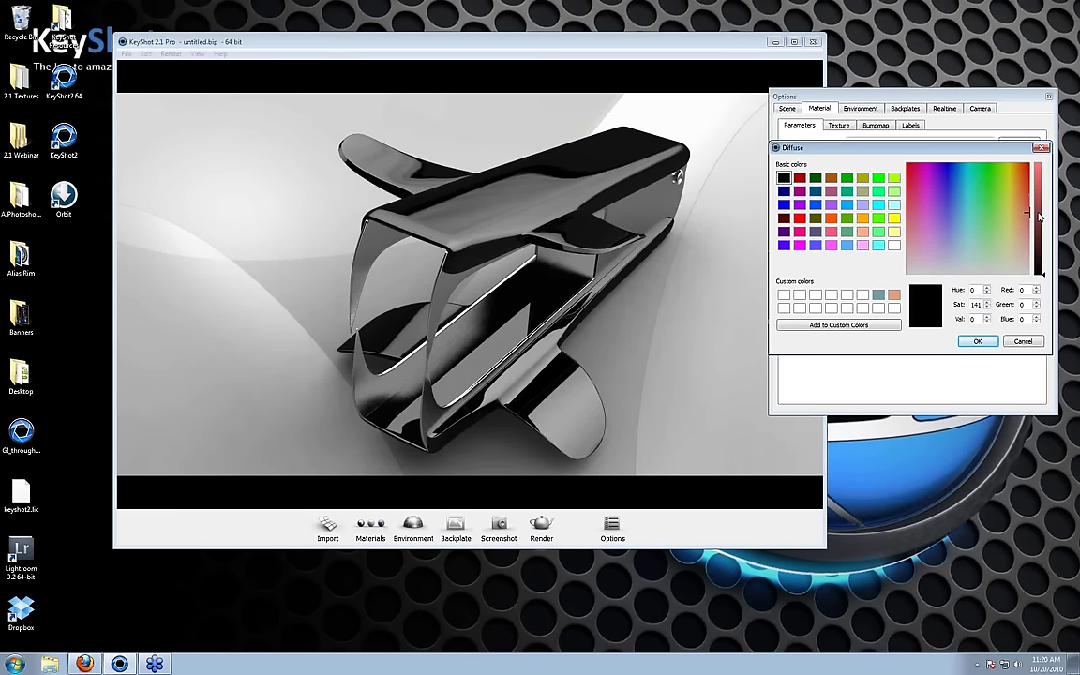
{"action": "left_click_drag", "start_coordinate": [1039, 214], "coordinate": [1042, 187]}
{"action": "left_click", "coordinate": [980, 340]}
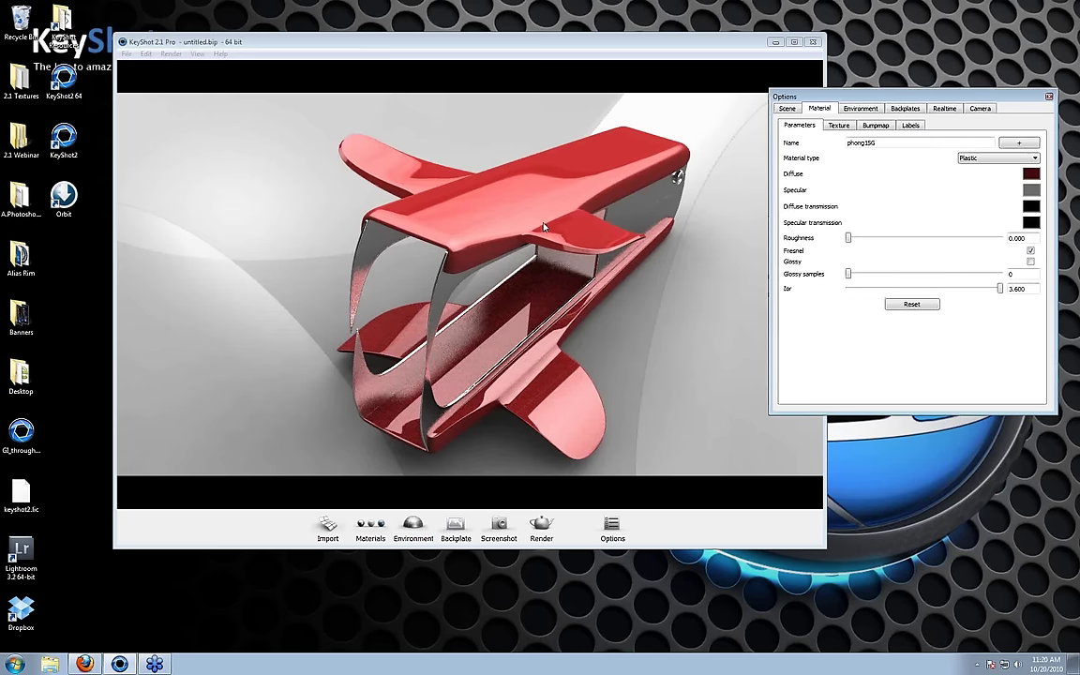
- Try a black specular colour on the plastic body, and set the specular colour to white
{"action": "left_click", "coordinate": [1031, 190]}
{"action": "left_click_drag", "start_coordinate": [1046, 223], "coordinate": [1038, 306]}
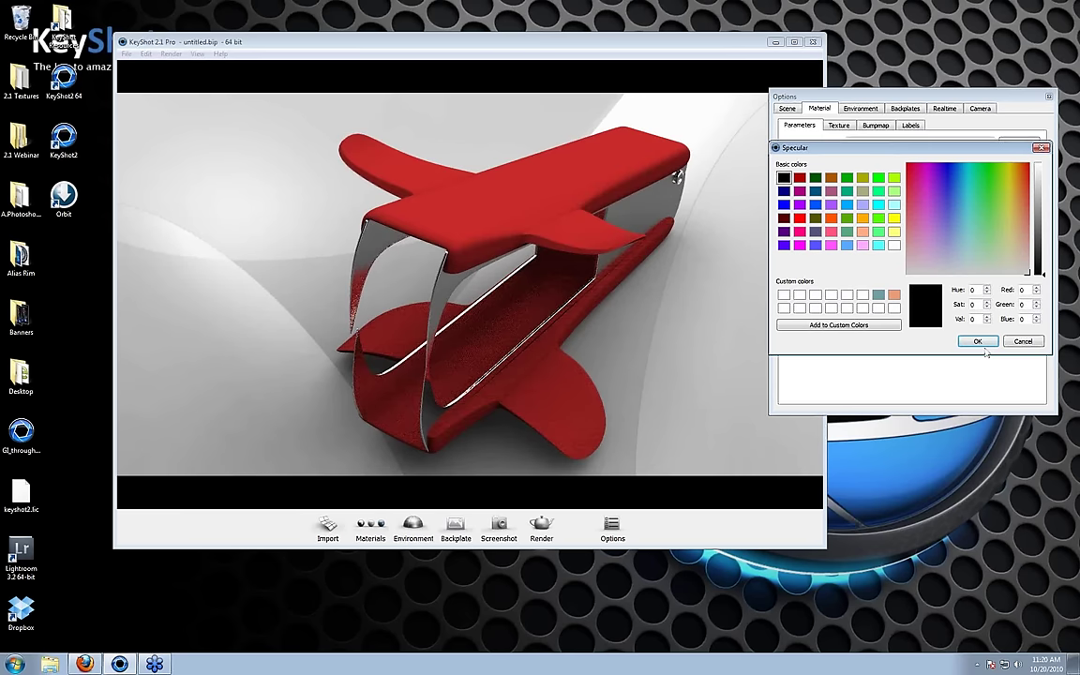
{"action": "left_click_drag", "start_coordinate": [433, 233], "coordinate": [540, 349]}
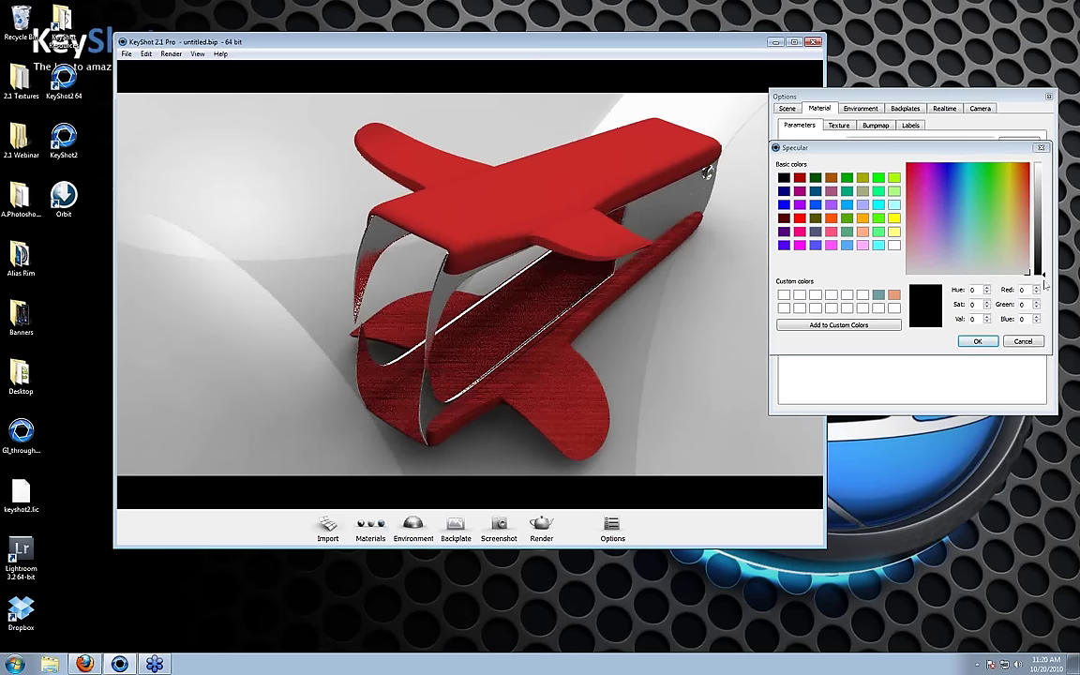
{"action": "left_click_drag", "start_coordinate": [1038, 279], "coordinate": [1039, 165]}
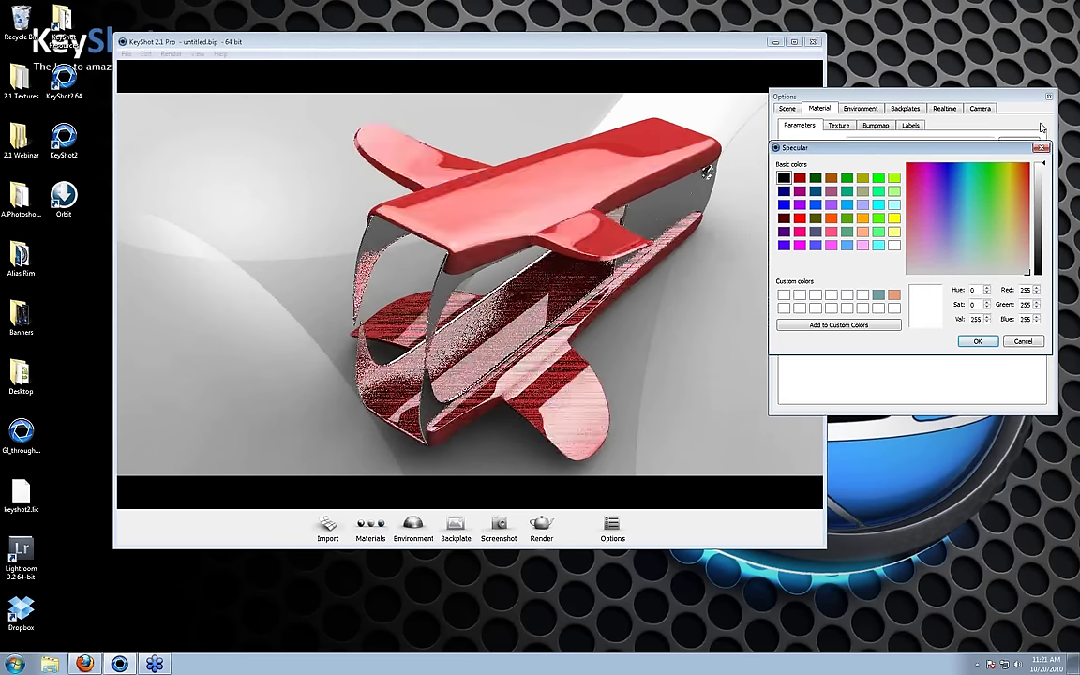
{"action": "left_click", "coordinate": [976, 341]}
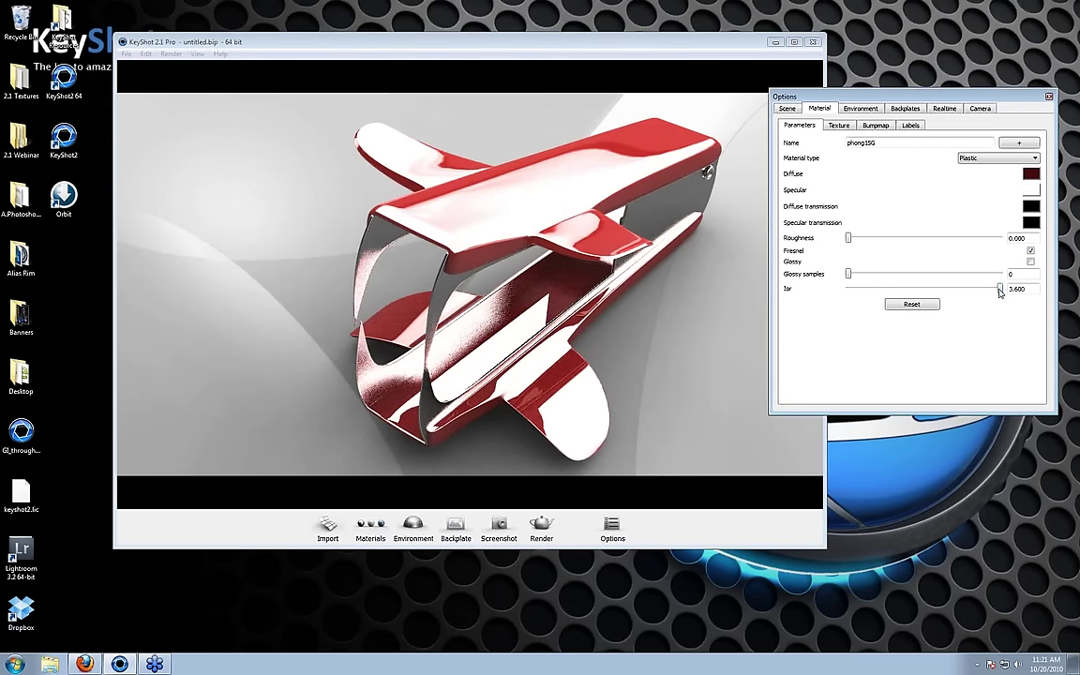
- Set the plastic body's index of refraction to 1.6, and reduce it to 1.5
{"action": "left_click_drag", "start_coordinate": [999, 291], "coordinate": [941, 290]}
{"action": "double_click", "coordinate": [1037, 288]}
{"action": "type", "text": "1."}
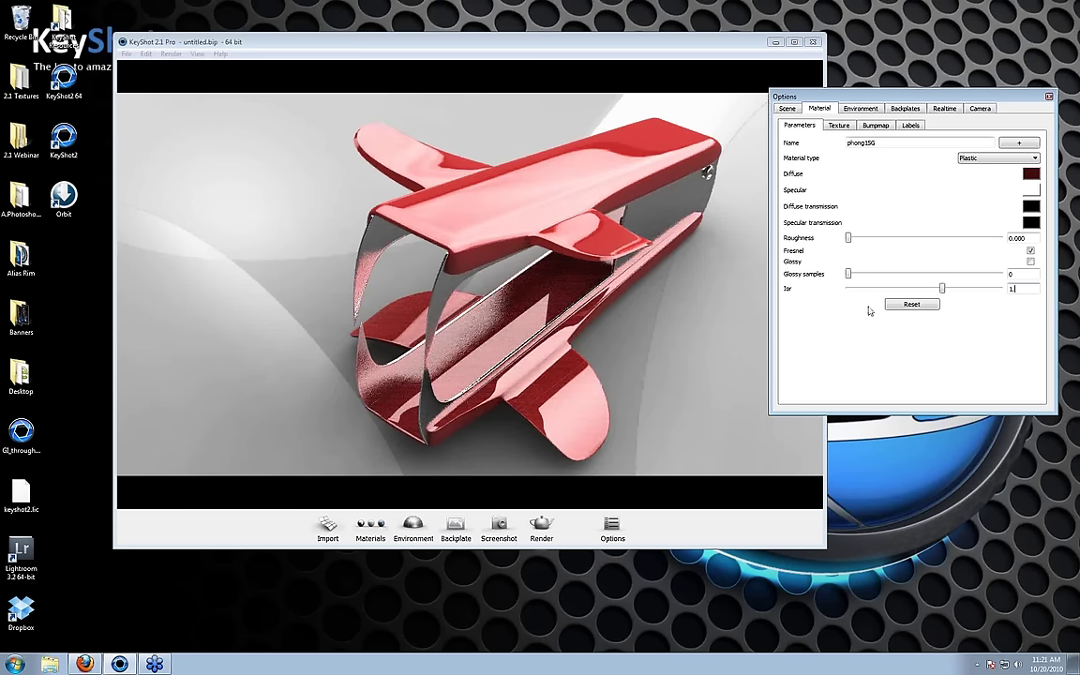
{"action": "type", "text": "6"}
{"action": "key", "text": "Return"}
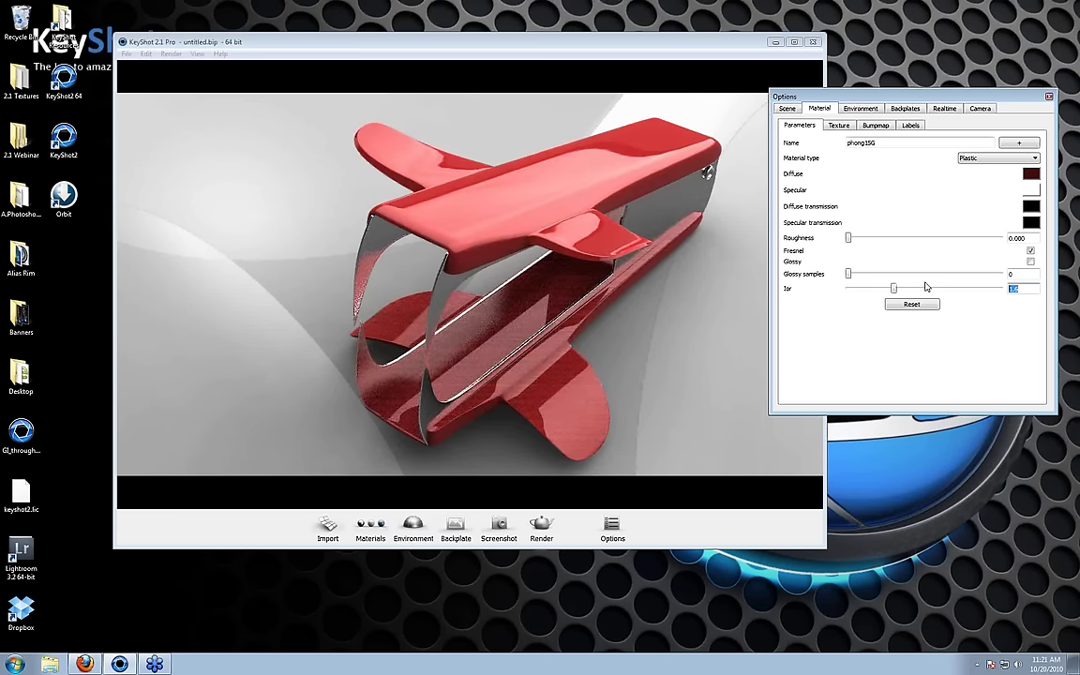
{"action": "scroll", "coordinate": [926, 286], "scroll_direction": "down", "scroll_amount": 1}
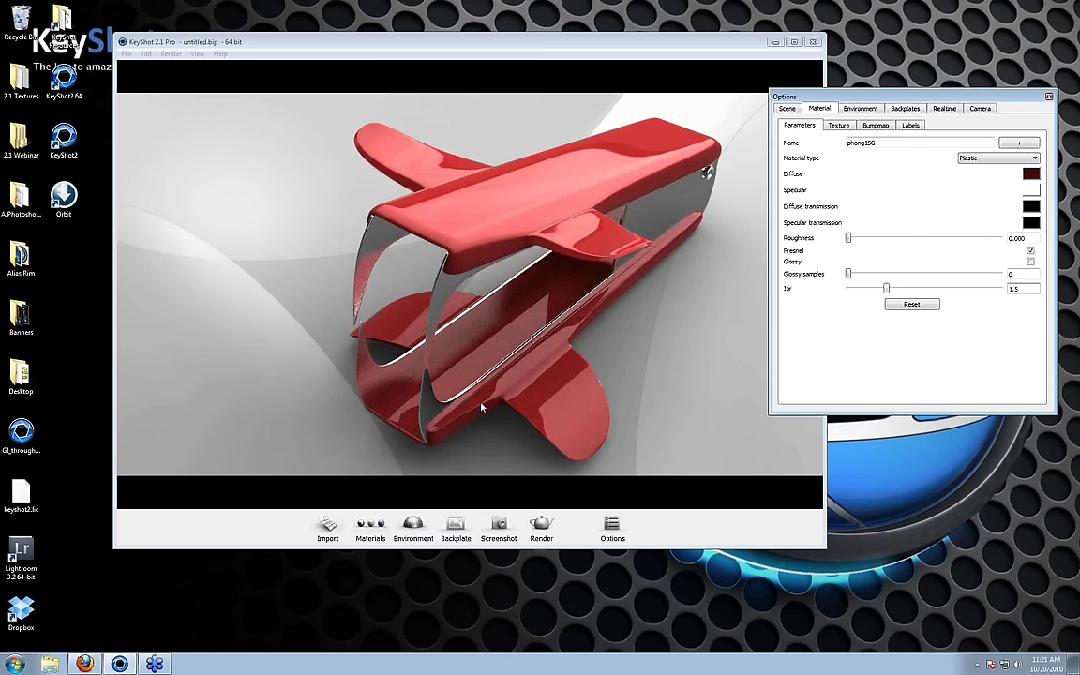
- Try green, purple and pink diffuse colours on the plastic body and discard the colour change
{"action": "left_click", "coordinate": [1031, 173]}
{"action": "left_click", "coordinate": [984, 179]}
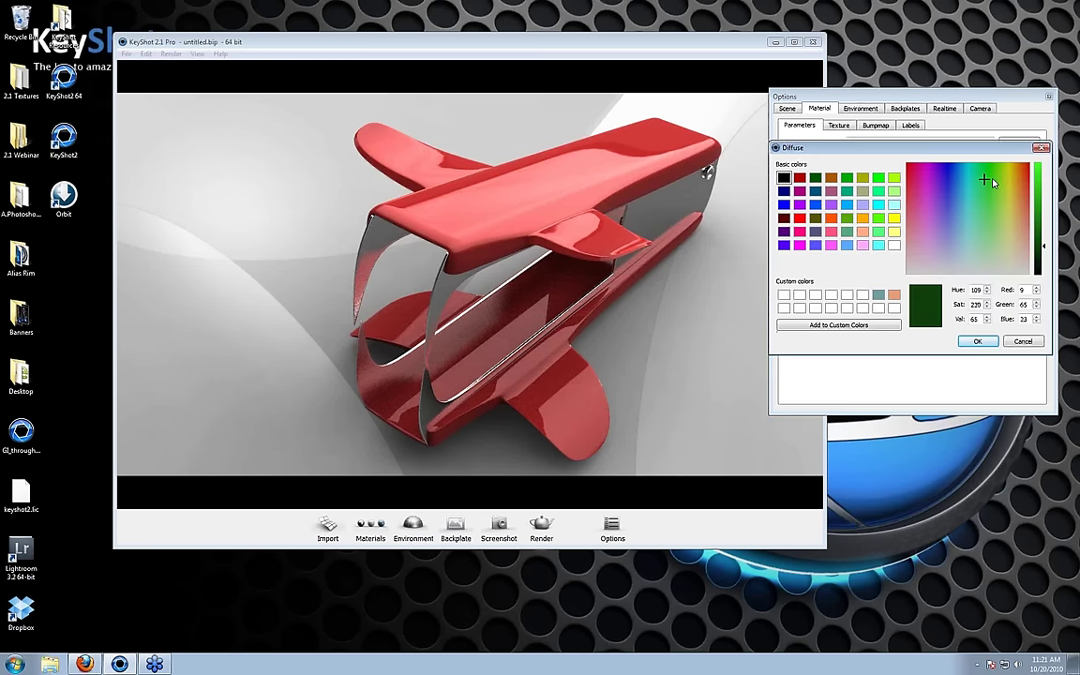
{"action": "left_click", "coordinate": [939, 213]}
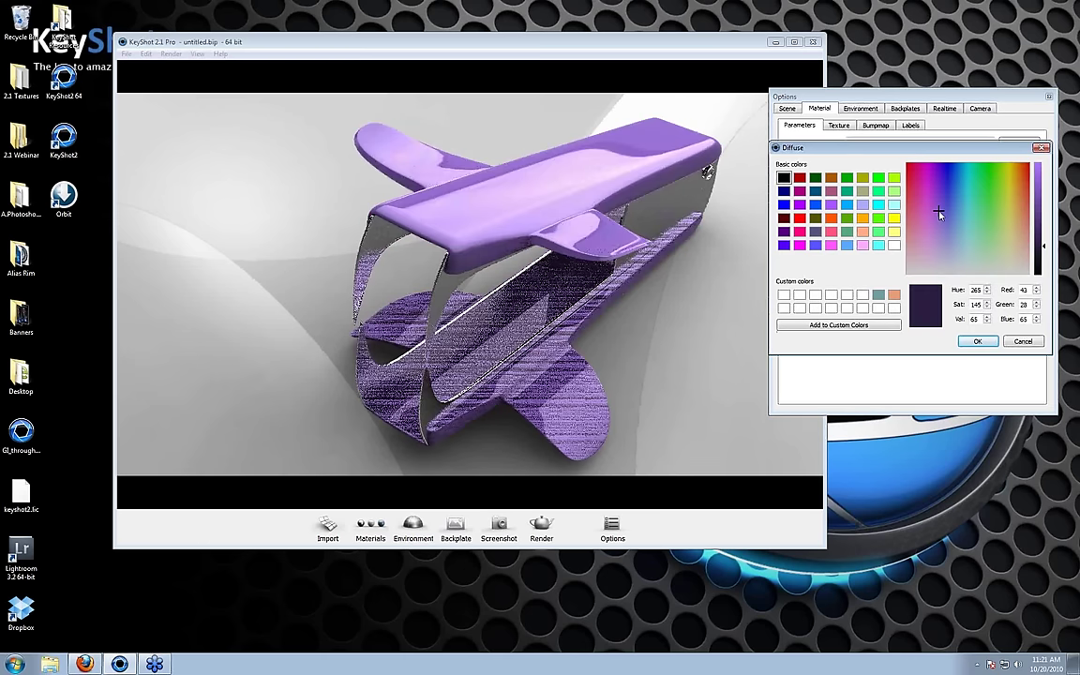
{"action": "left_click", "coordinate": [918, 217]}
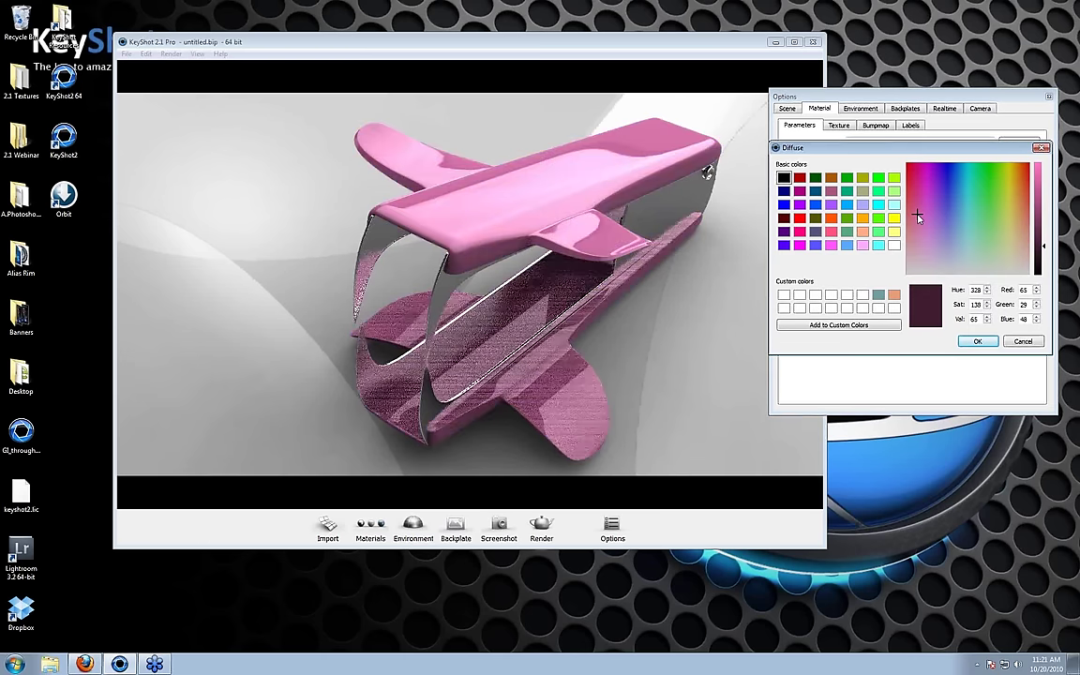
{"action": "left_click", "coordinate": [939, 199]}
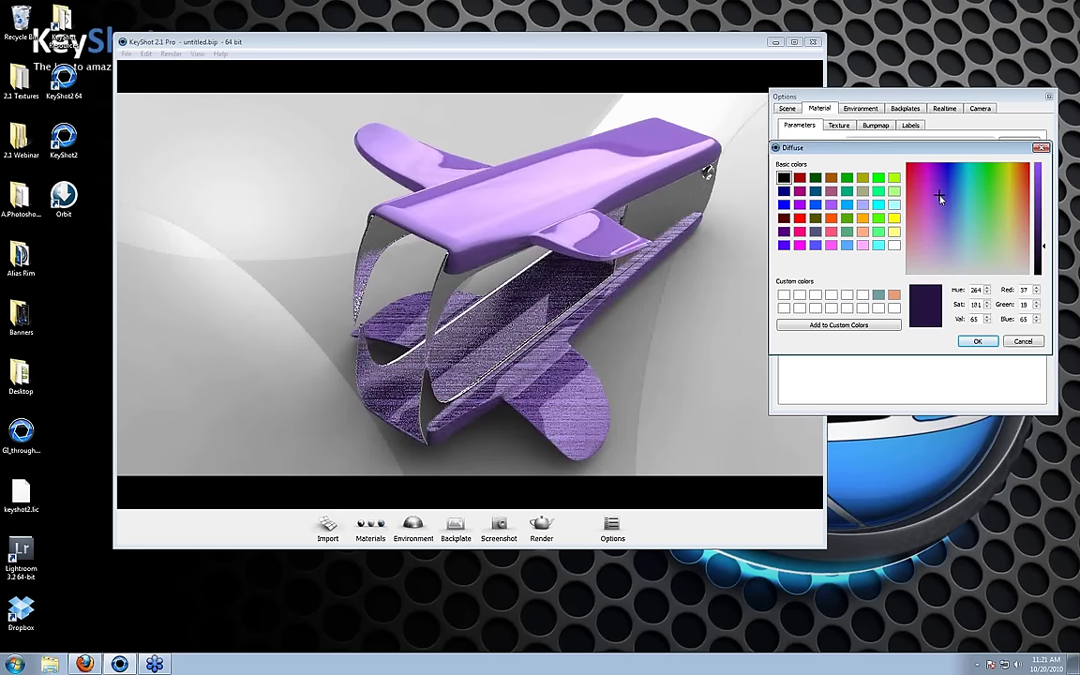
{"action": "left_click", "coordinate": [961, 190]}
{"action": "left_click", "coordinate": [1022, 342]}
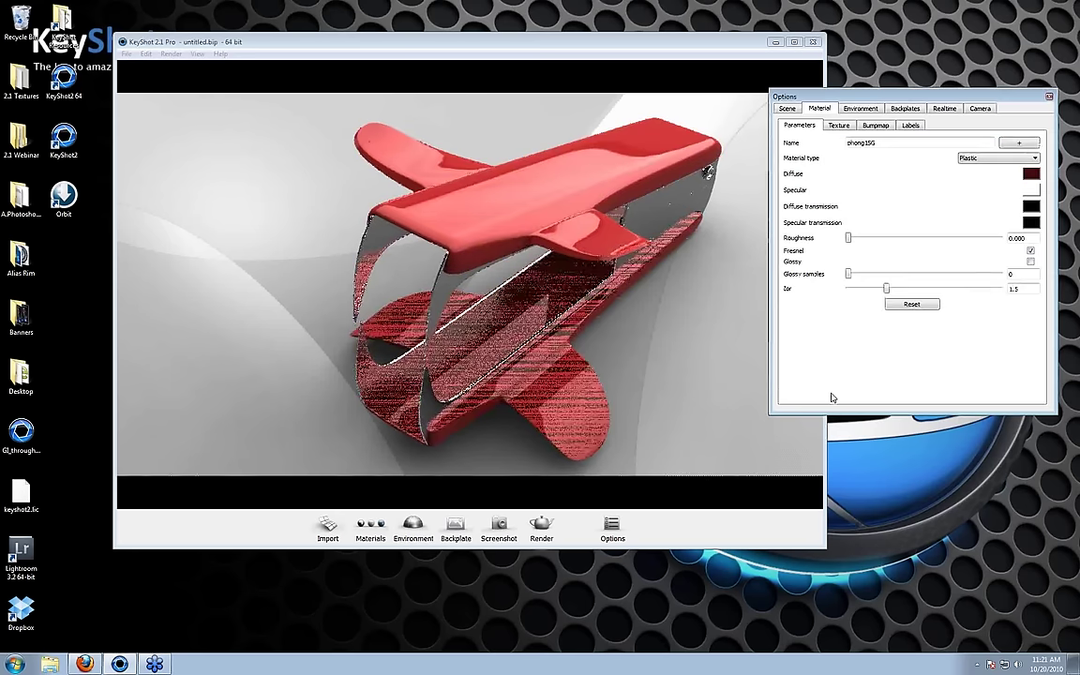
- Clear the search filter of the Plastic materials library and apply the Red plastic to the body
{"action": "left_click", "coordinate": [372, 527]}
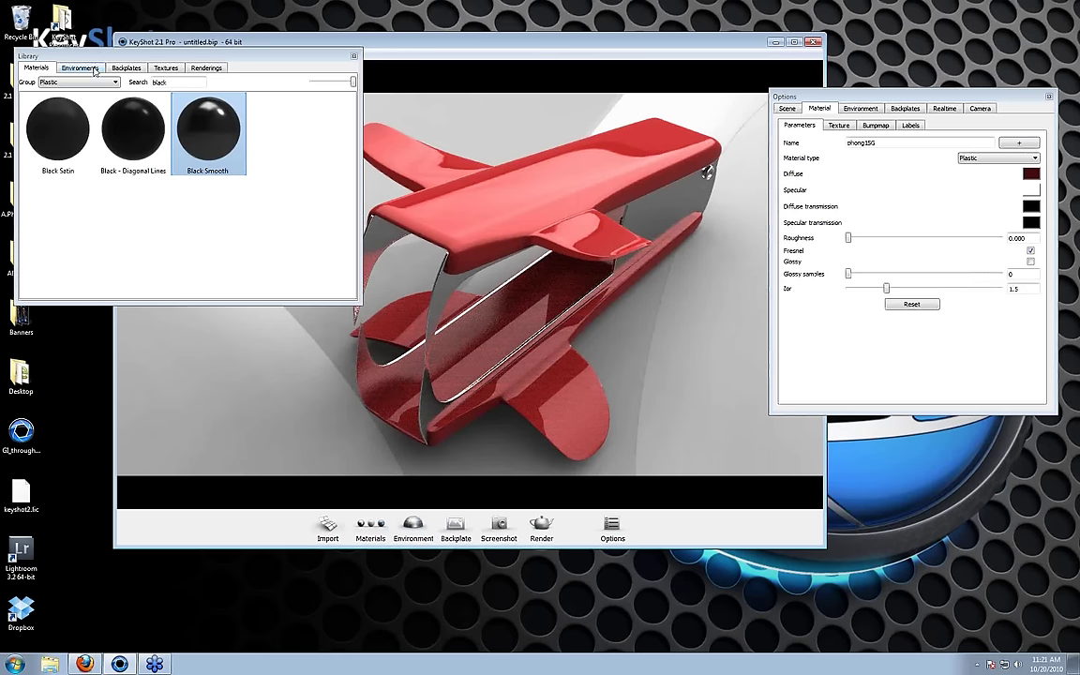
{"action": "key", "text": "BackSpace"}
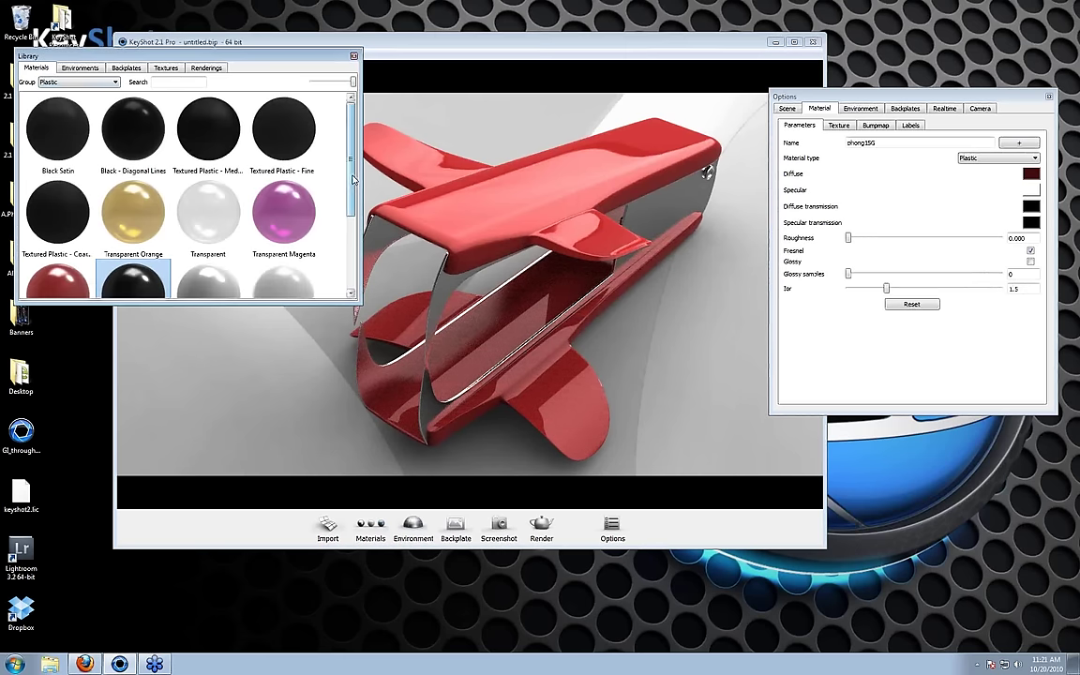
{"action": "scroll", "coordinate": [353, 236], "scroll_direction": "down", "scroll_amount": 3}
{"action": "scroll", "coordinate": [352, 237], "scroll_direction": "down", "scroll_amount": 1}
{"action": "left_click_drag", "start_coordinate": [133, 254], "coordinate": [513, 232]}
{"action": "left_click", "coordinate": [79, 281]}
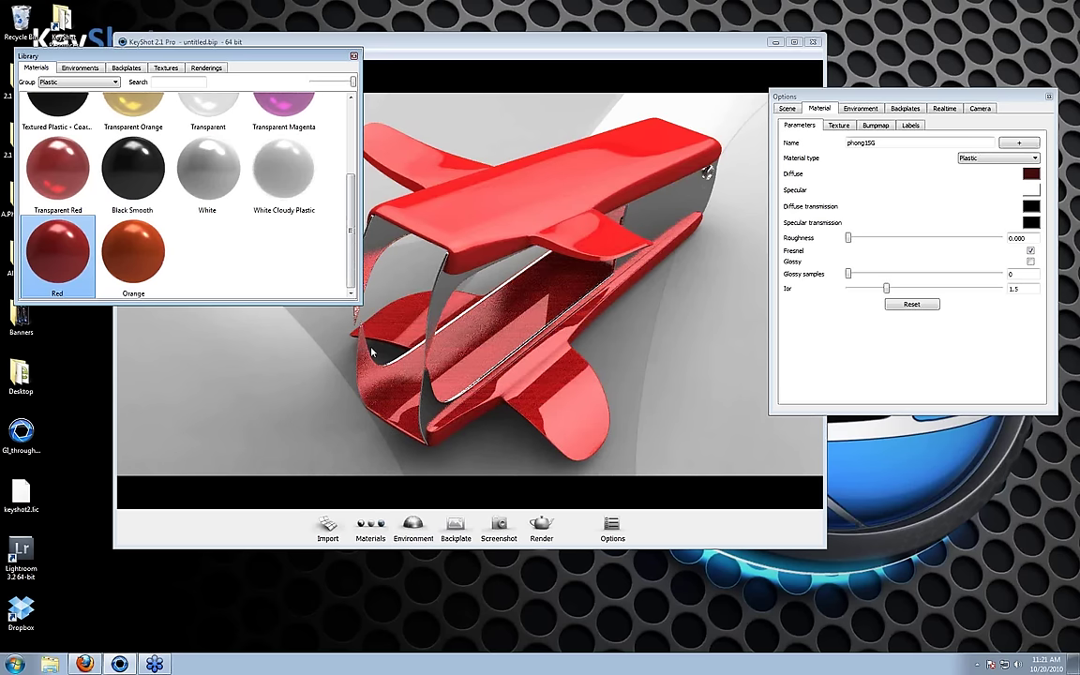
- Try the White and Black Smooth plastics on the body, and apply the Orange plastic
{"action": "left_click_drag", "start_coordinate": [207, 169], "coordinate": [441, 414]}
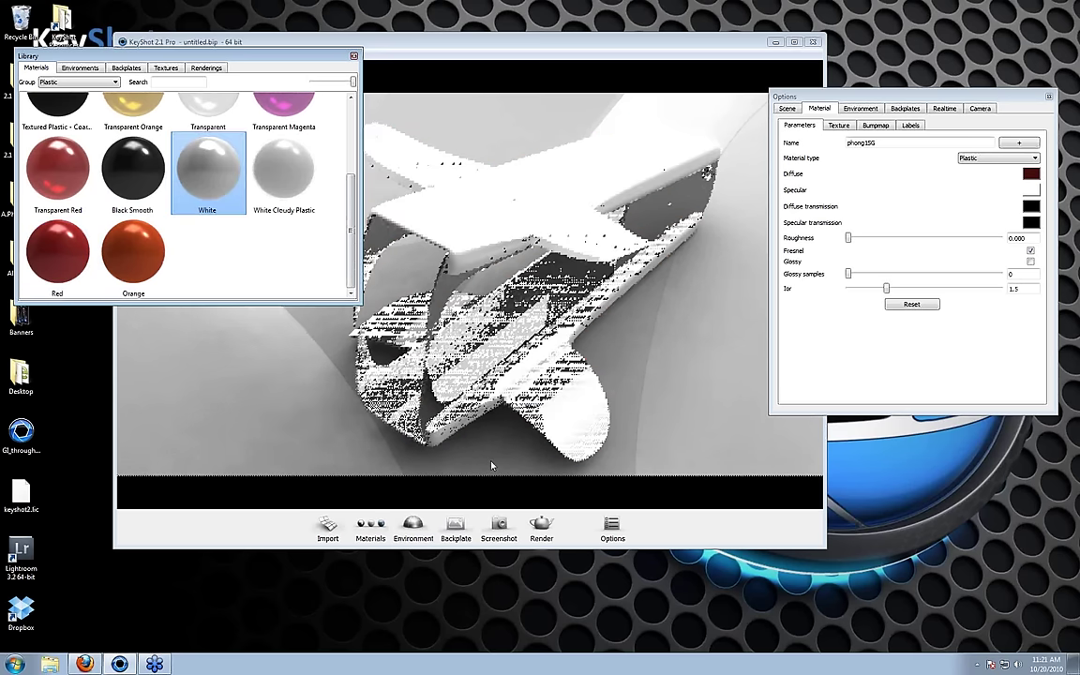
{"action": "left_click", "coordinate": [132, 169]}
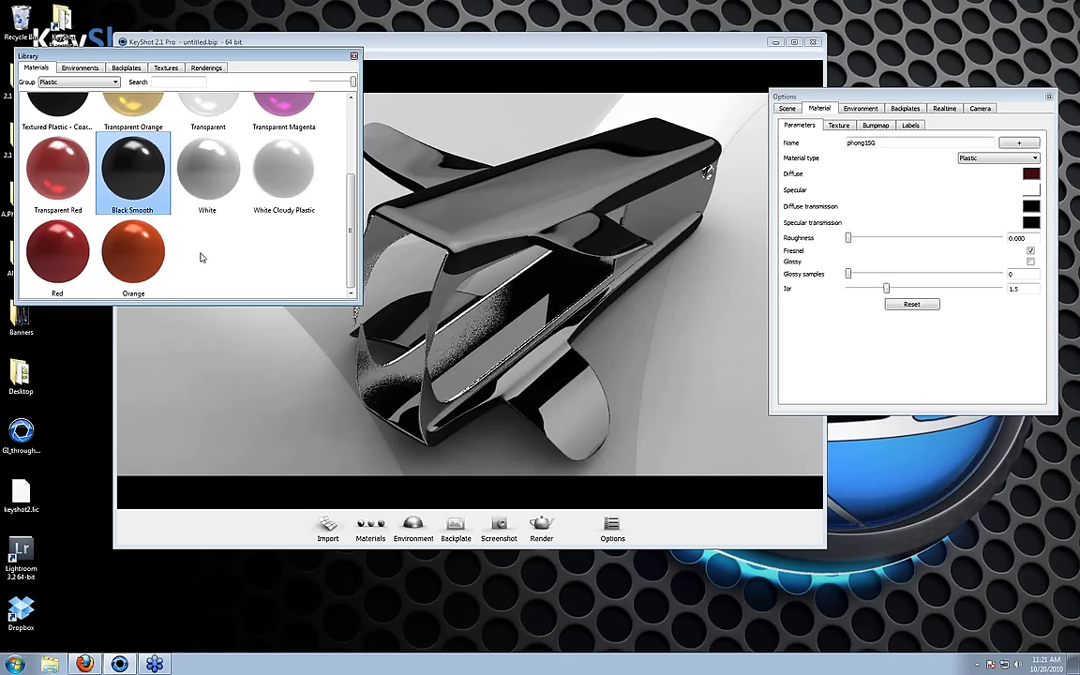
{"action": "left_click_drag", "start_coordinate": [132, 251], "coordinate": [452, 313]}
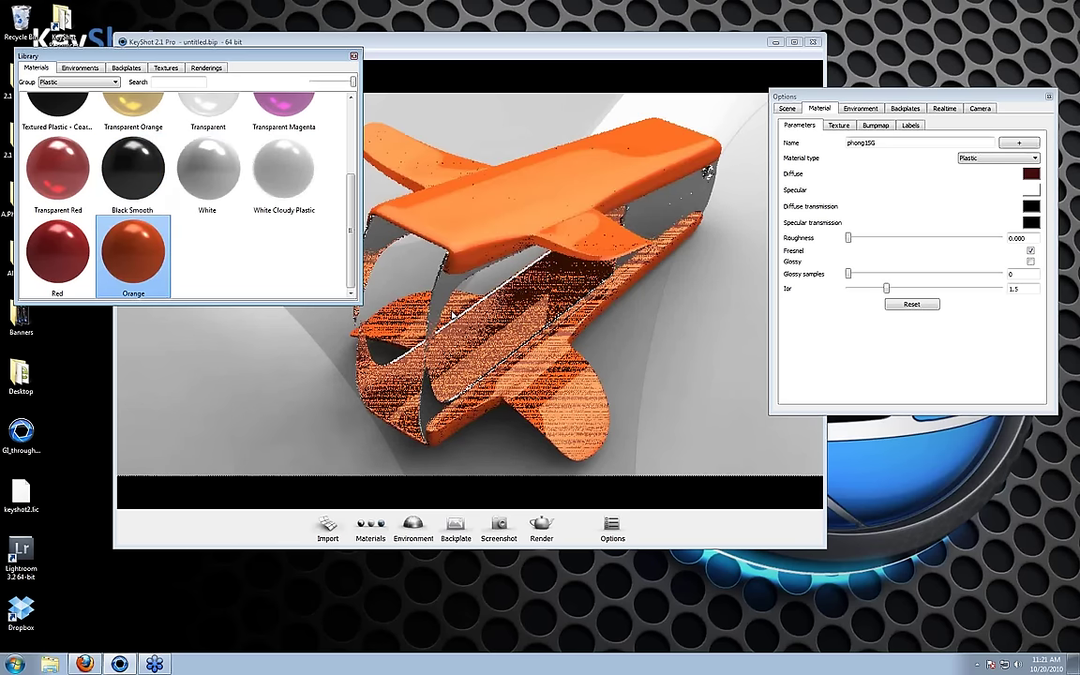
- Enlarge the material library to show the Translucent group and apply the Caramel material to the plastic body
{"action": "left_click", "coordinate": [353, 56]}
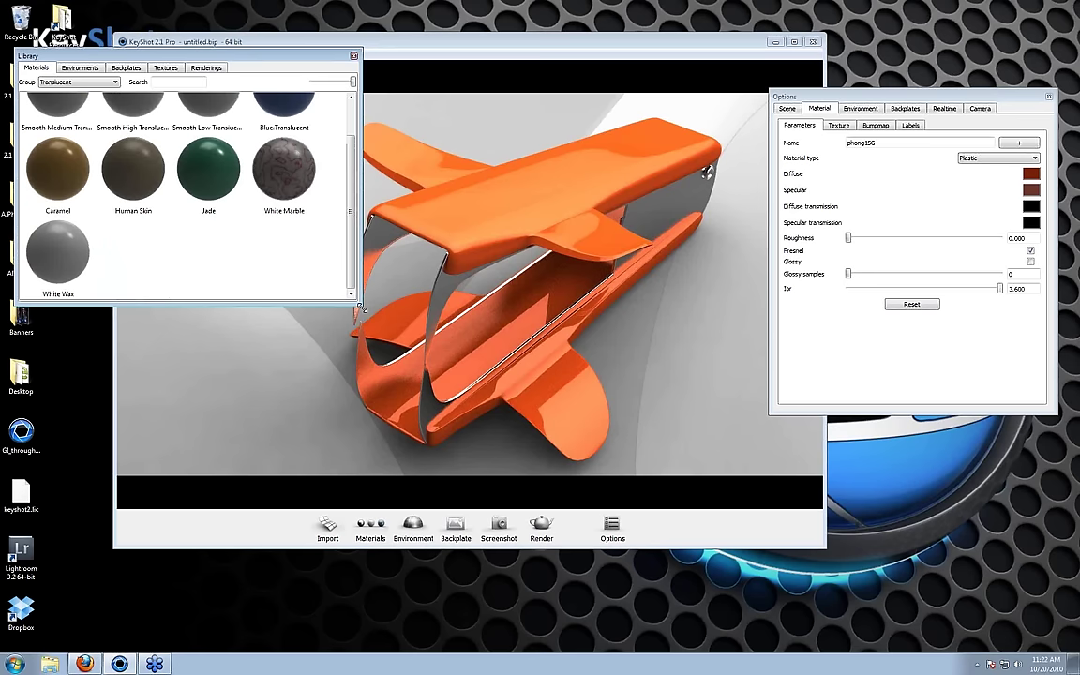
{"action": "left_click_drag", "start_coordinate": [360, 307], "coordinate": [377, 411]}
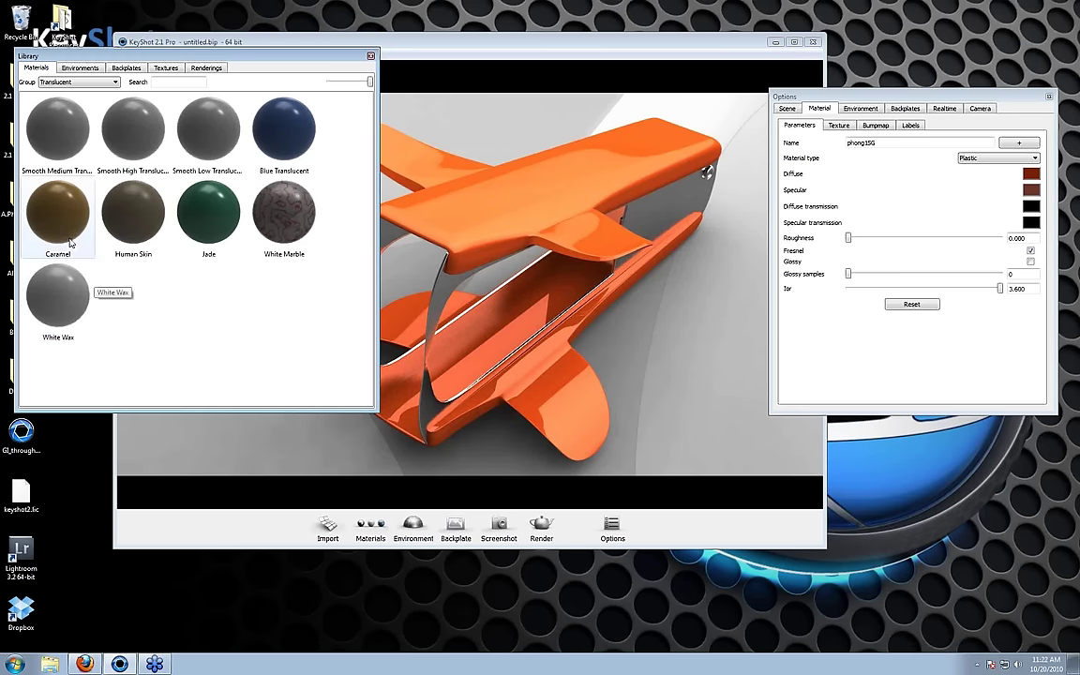
{"action": "left_click_drag", "start_coordinate": [71, 243], "coordinate": [532, 293]}
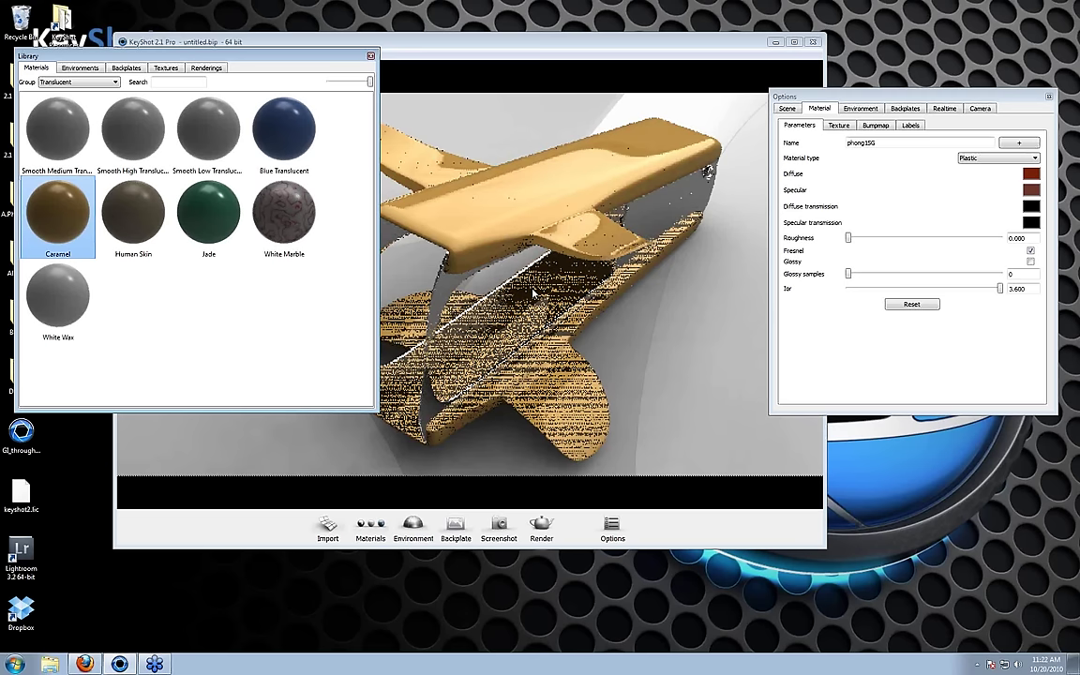
{"action": "key", "text": "m"}
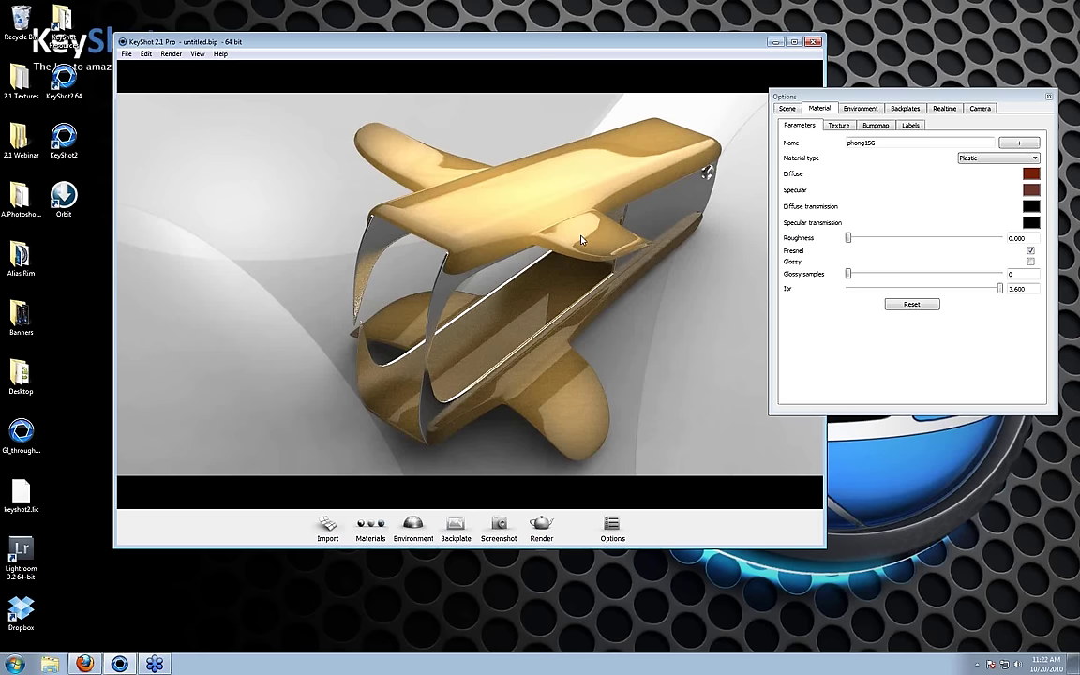
- Show the parameters of the body's translucent material, lower its translucency to 7.45, and reduce it to 0
{"action": "left_click_drag", "start_coordinate": [399, 312], "coordinate": [567, 231]}
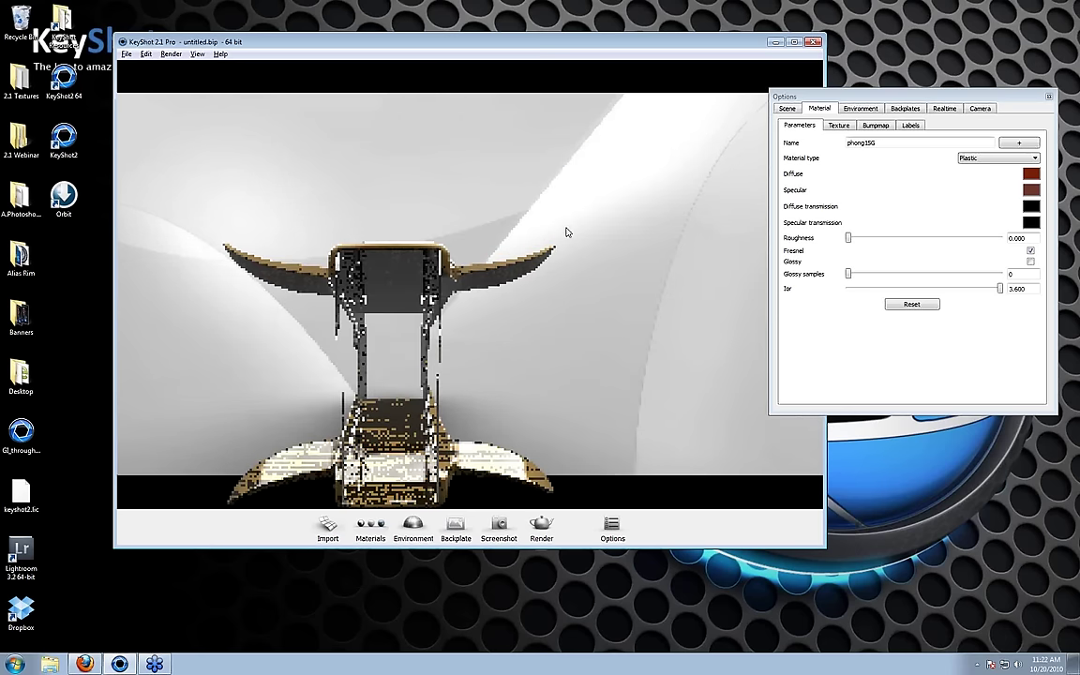
{"action": "scroll", "coordinate": [311, 396], "scroll_direction": "up", "scroll_amount": 3}
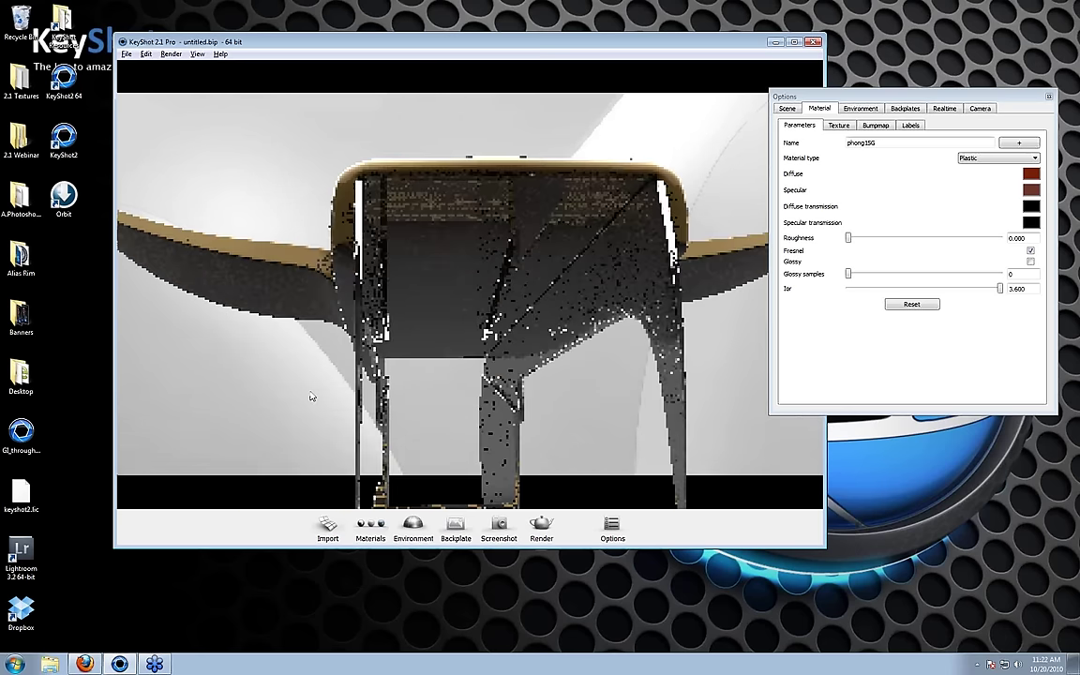
{"action": "left_click_drag", "start_coordinate": [311, 397], "coordinate": [356, 337]}
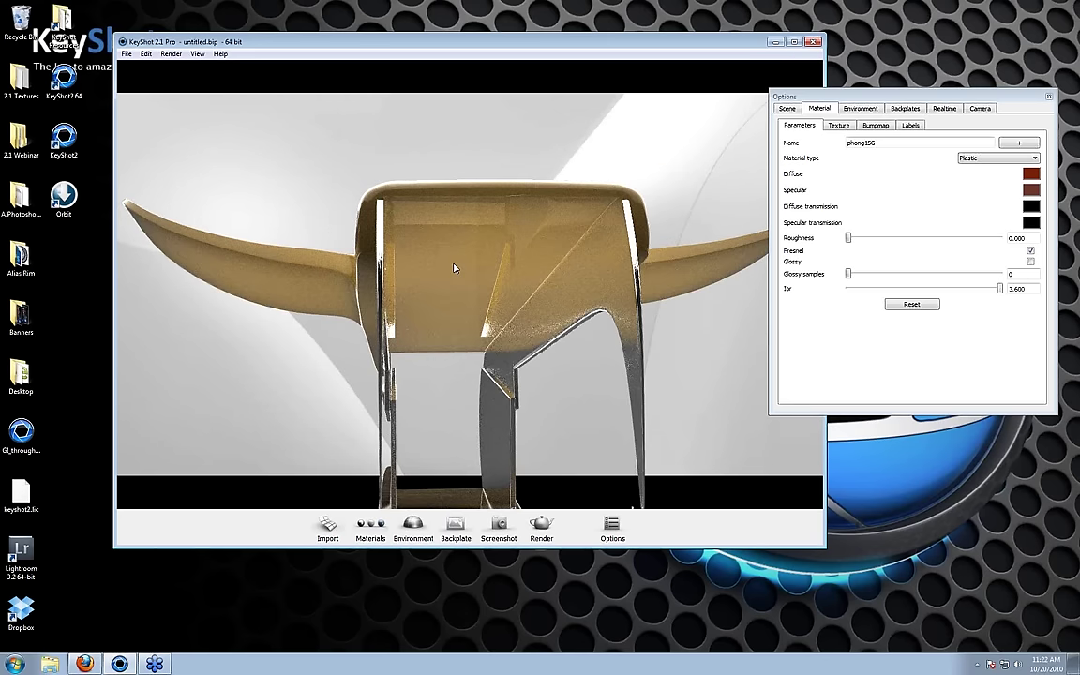
{"action": "left_click", "coordinate": [998, 158]}
{"action": "left_click", "coordinate": [922, 284]}
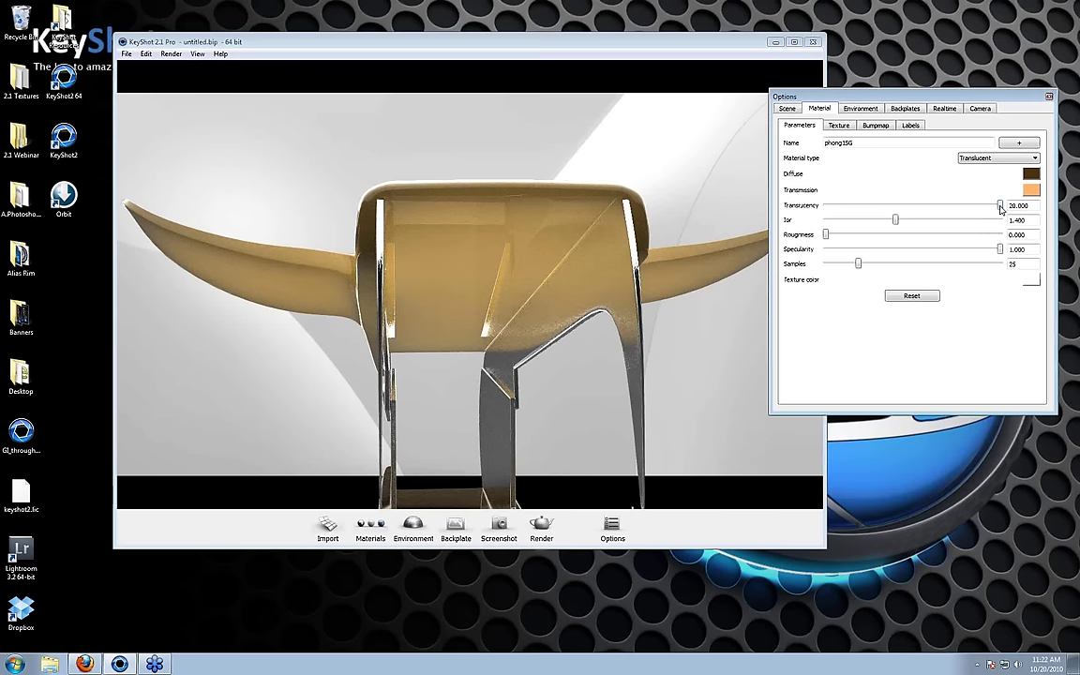
{"action": "left_click_drag", "start_coordinate": [1000, 207], "coordinate": [939, 207]}
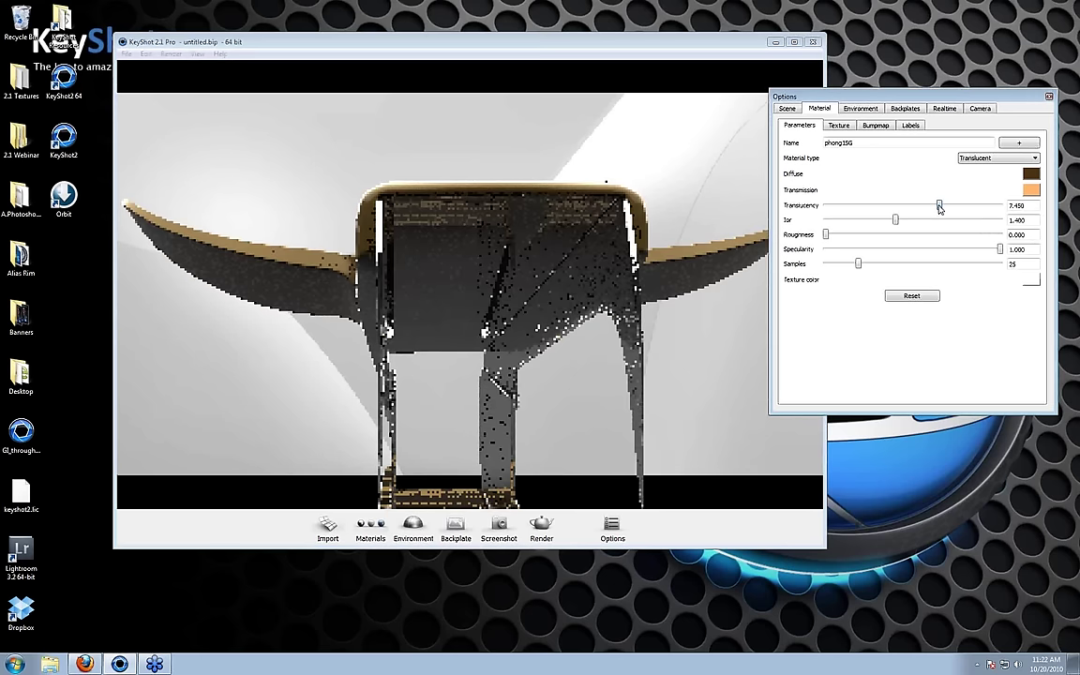
{"action": "left_click_drag", "start_coordinate": [939, 208], "coordinate": [825, 210]}
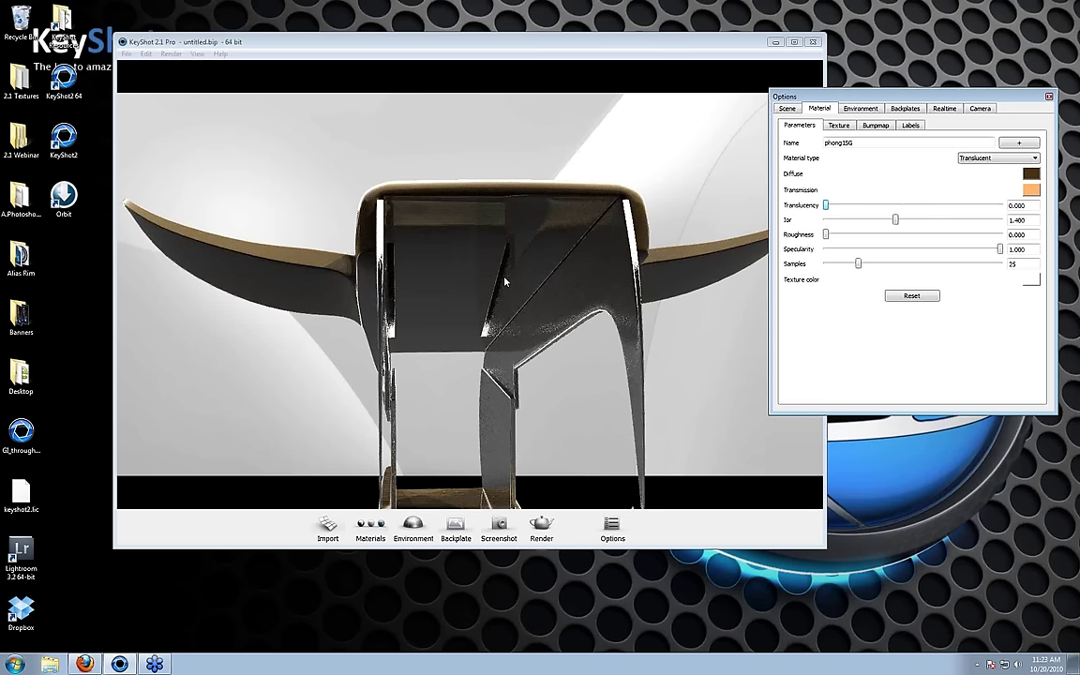
- Switch the body's material type to Plastic for comparison and return it to Translucent
{"action": "left_click", "coordinate": [998, 158]}
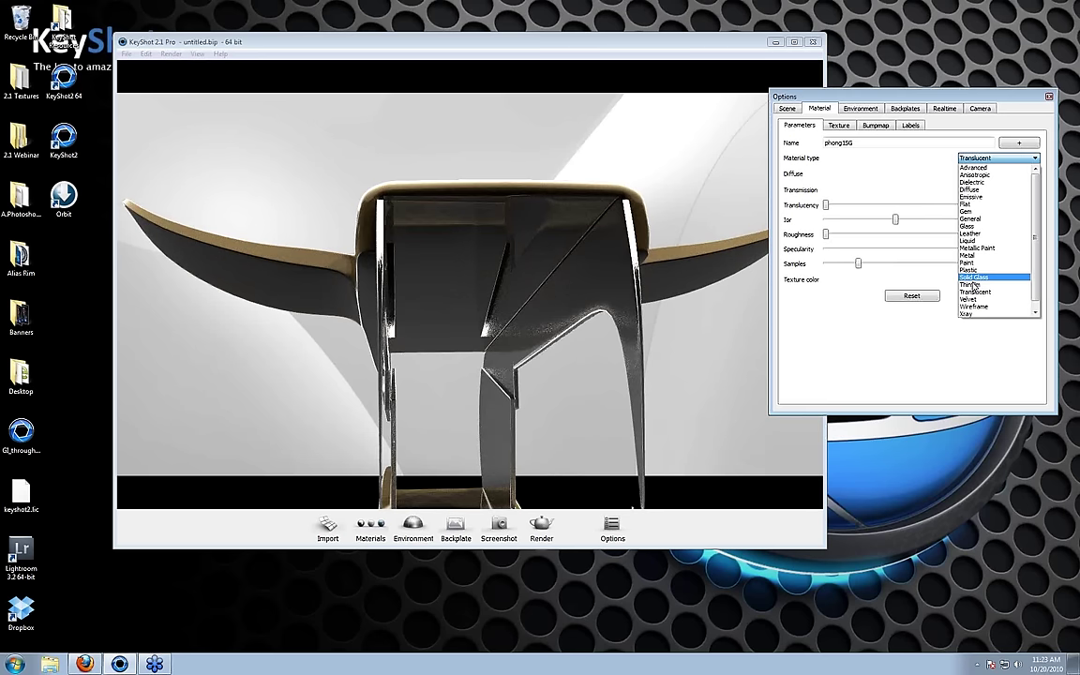
{"action": "left_click", "coordinate": [970, 270]}
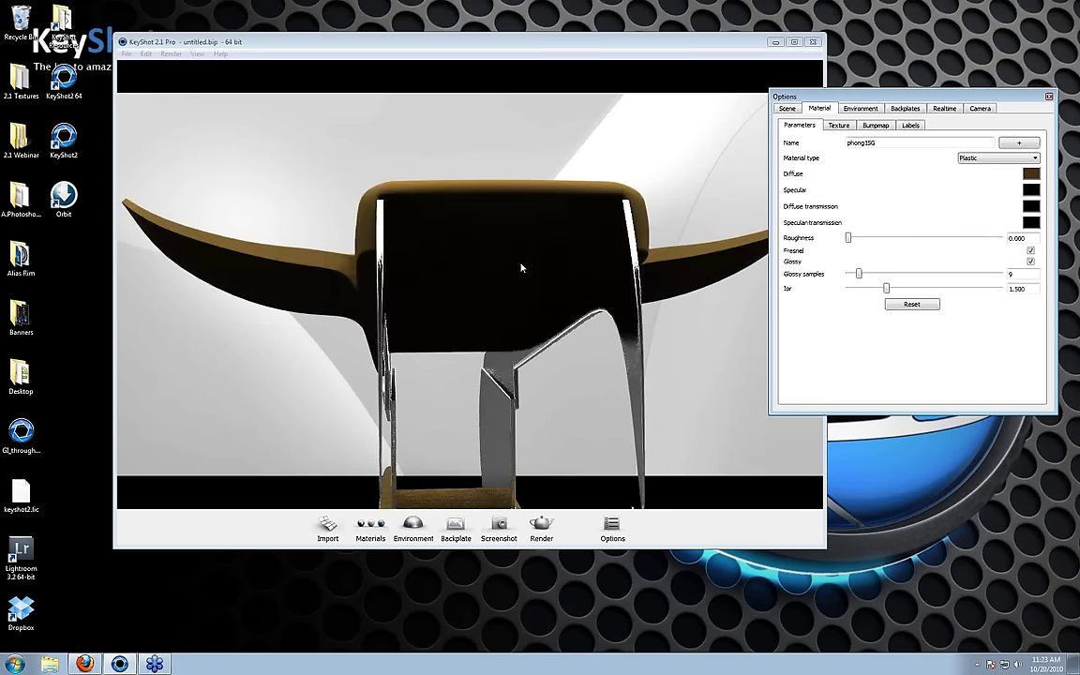
{"action": "left_click", "coordinate": [993, 159]}
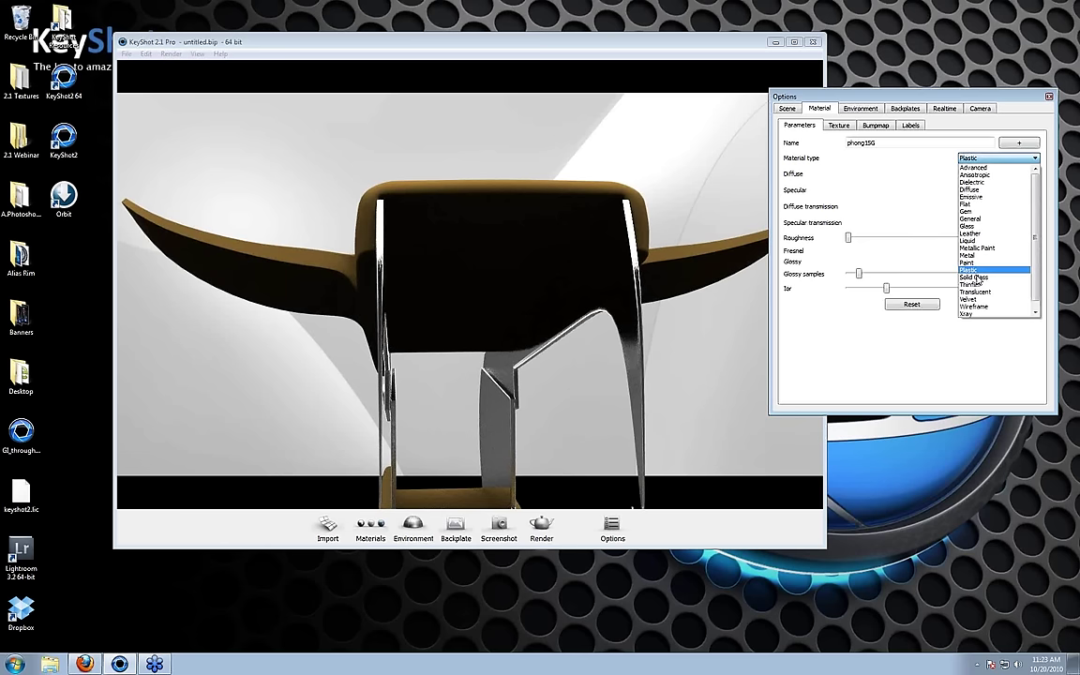
{"action": "left_click", "coordinate": [975, 291]}
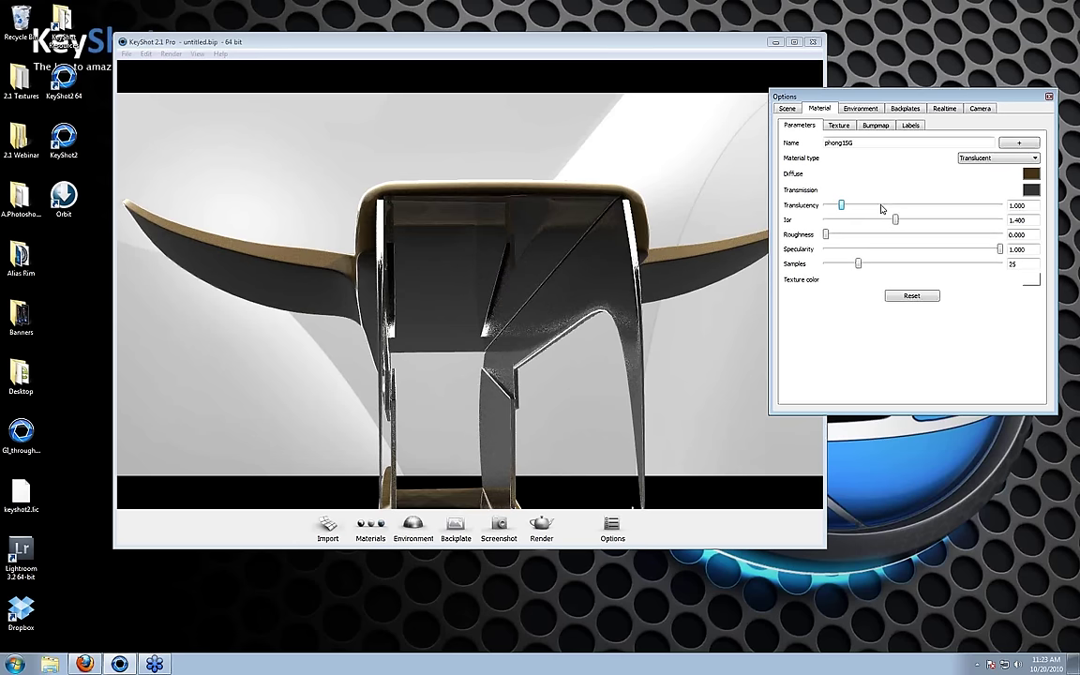
- Raise the body's translucency to 10, change its transmission colour to red, and lower the translucency to 5.39
{"action": "left_click_drag", "start_coordinate": [881, 209], "coordinate": [1001, 205]}
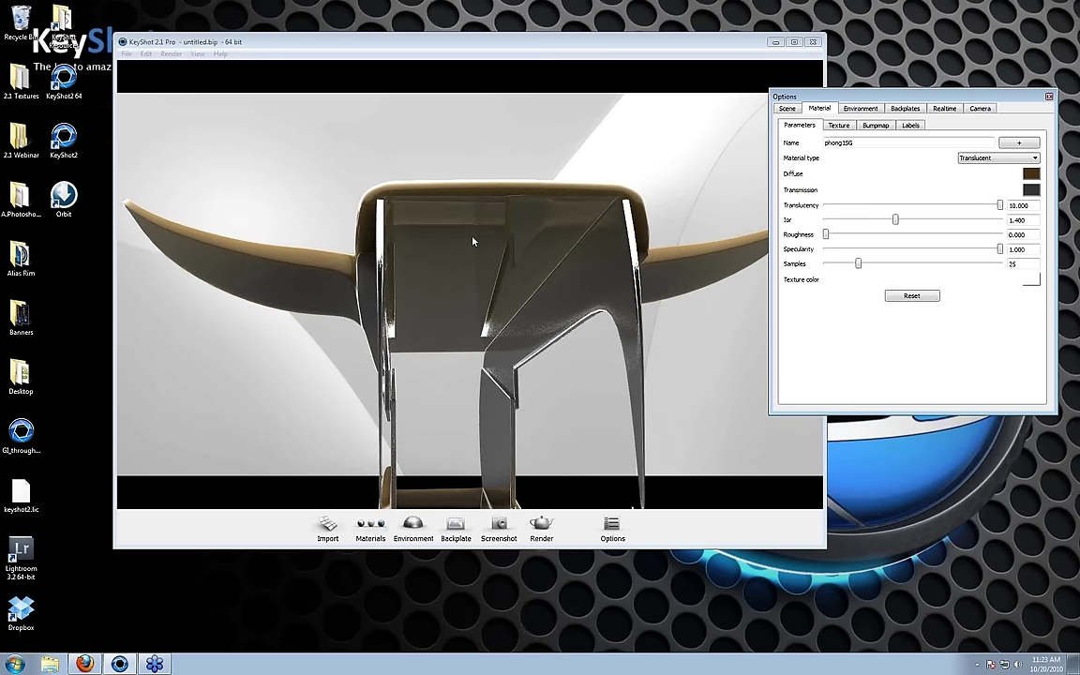
{"action": "left_click", "coordinate": [1033, 192]}
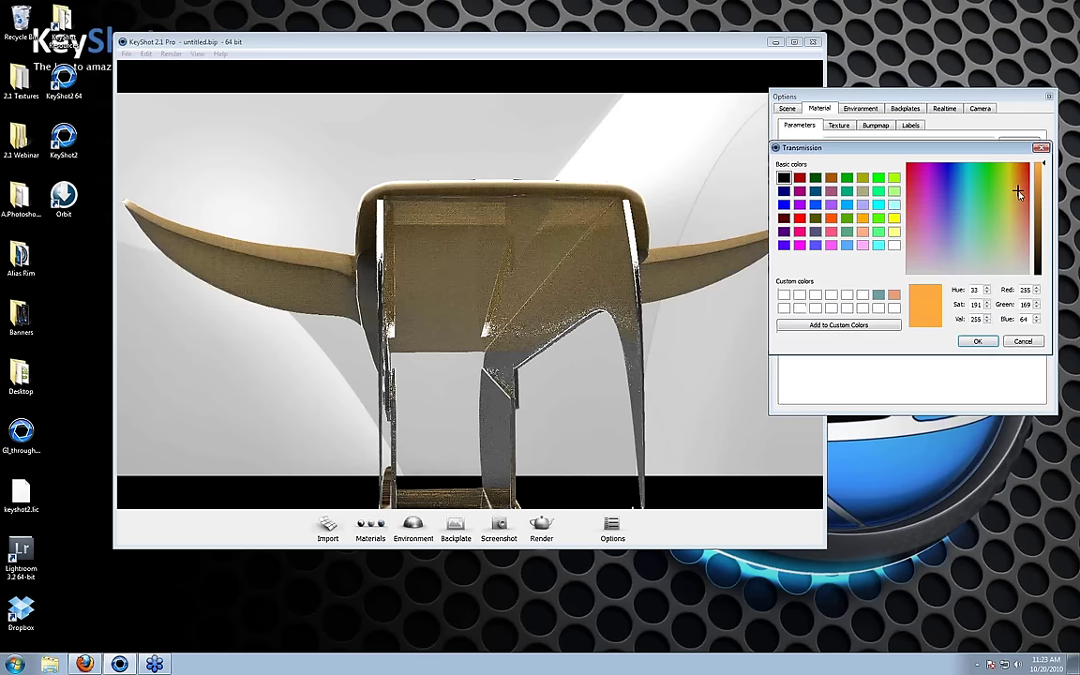
{"action": "left_click", "coordinate": [1026, 168]}
{"action": "left_click", "coordinate": [976, 340]}
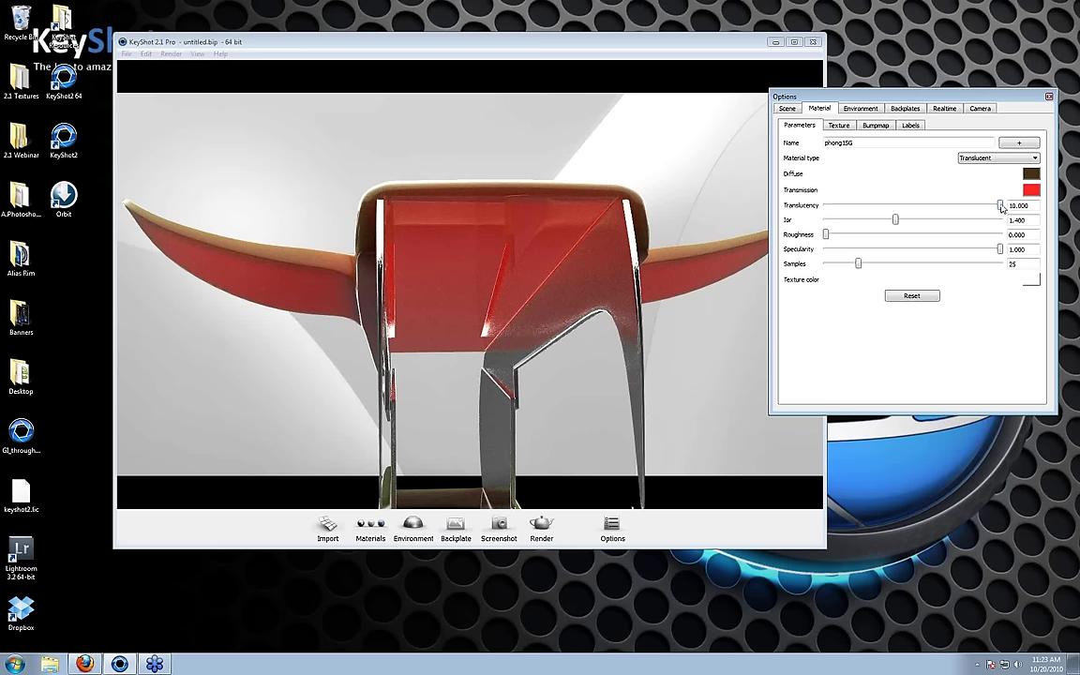
{"action": "left_click_drag", "start_coordinate": [1000, 205], "coordinate": [919, 205]}
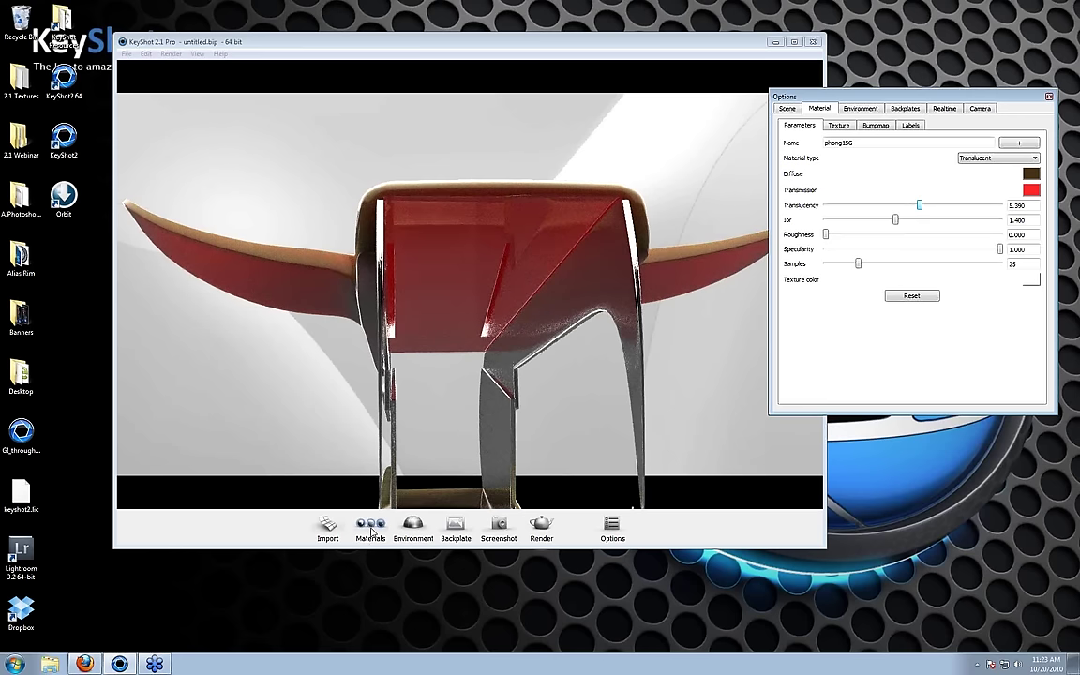
- Apply the White Marble translucent material to the body and try the Human Skin material on it
{"action": "left_click", "coordinate": [371, 530]}
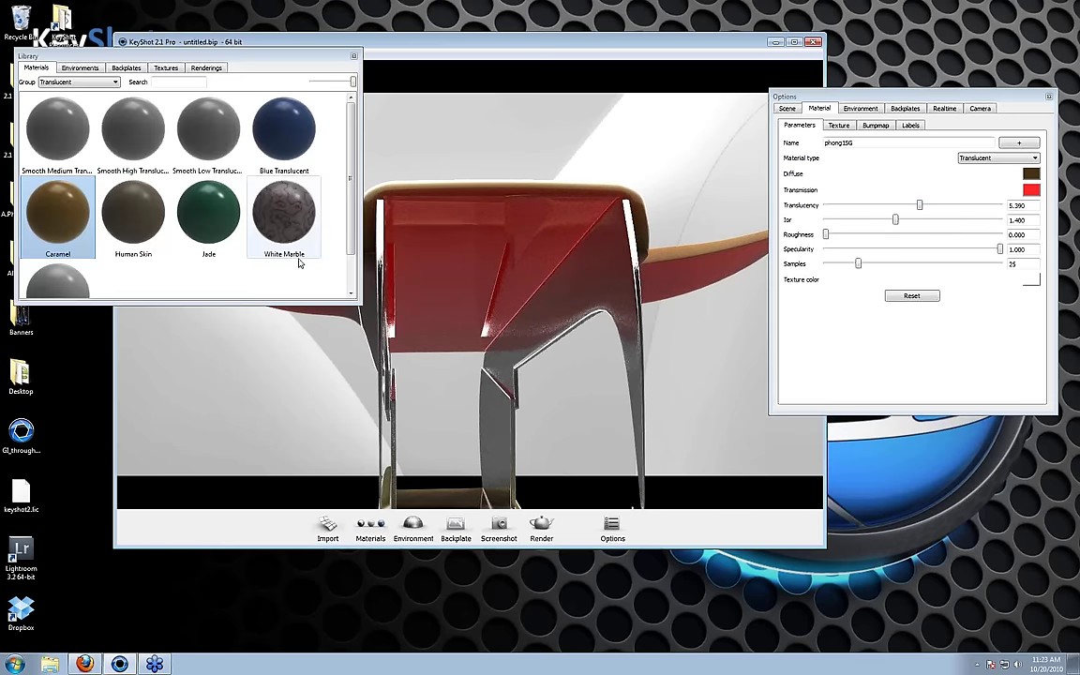
{"action": "left_click_drag", "start_coordinate": [299, 264], "coordinate": [580, 294]}
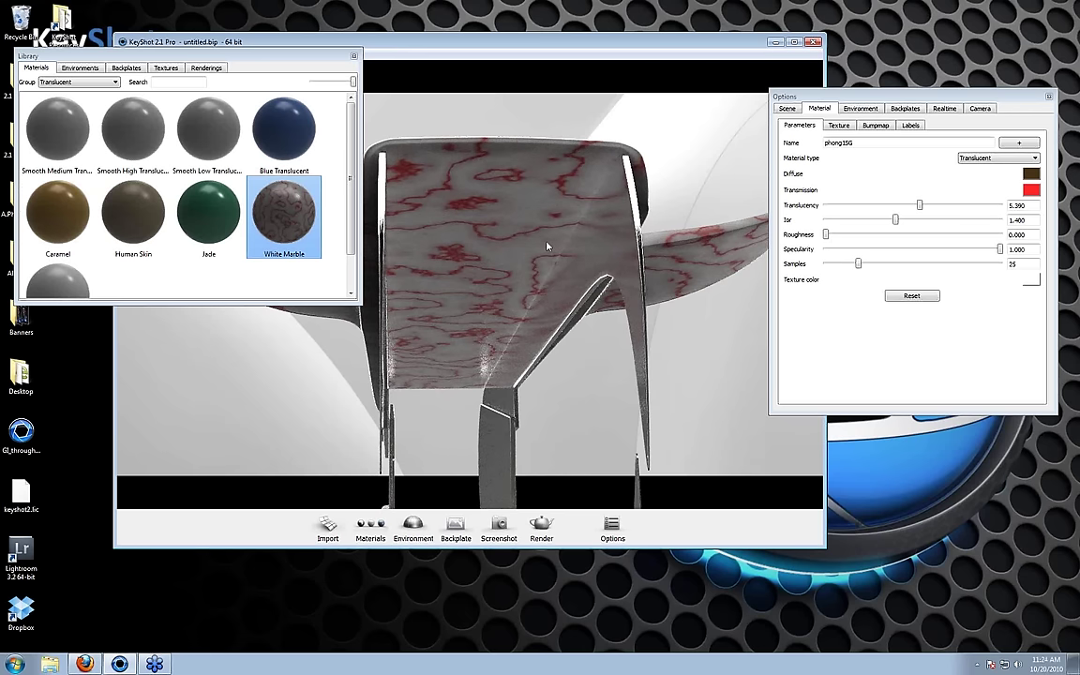
{"action": "left_click", "coordinate": [133, 215]}
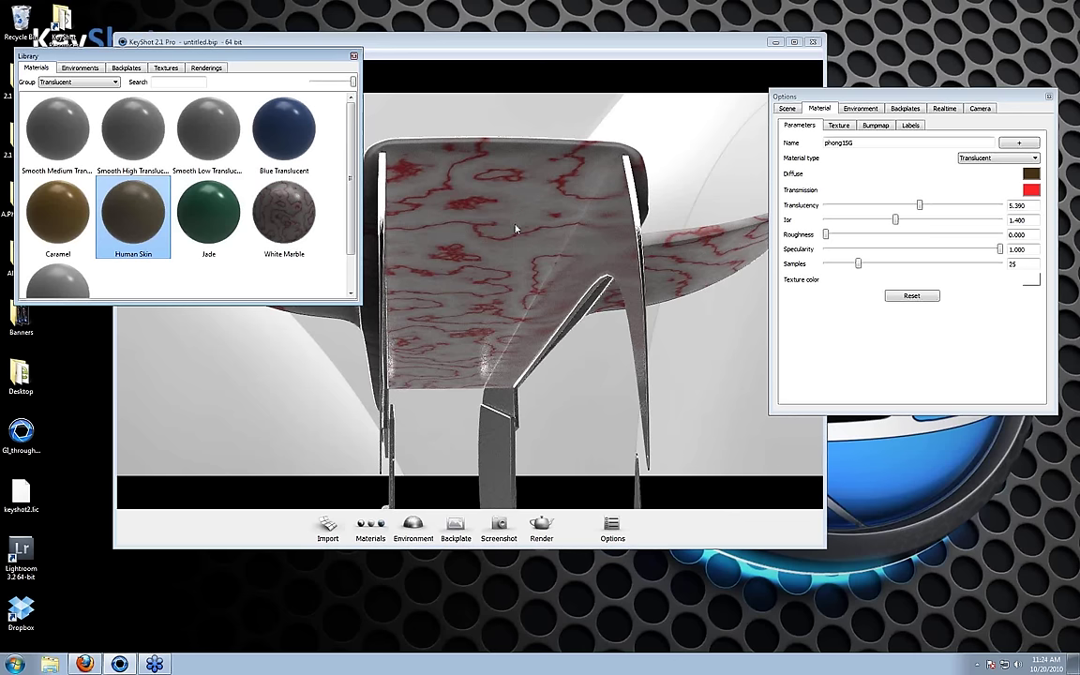
{"action": "left_click", "coordinate": [528, 46]}
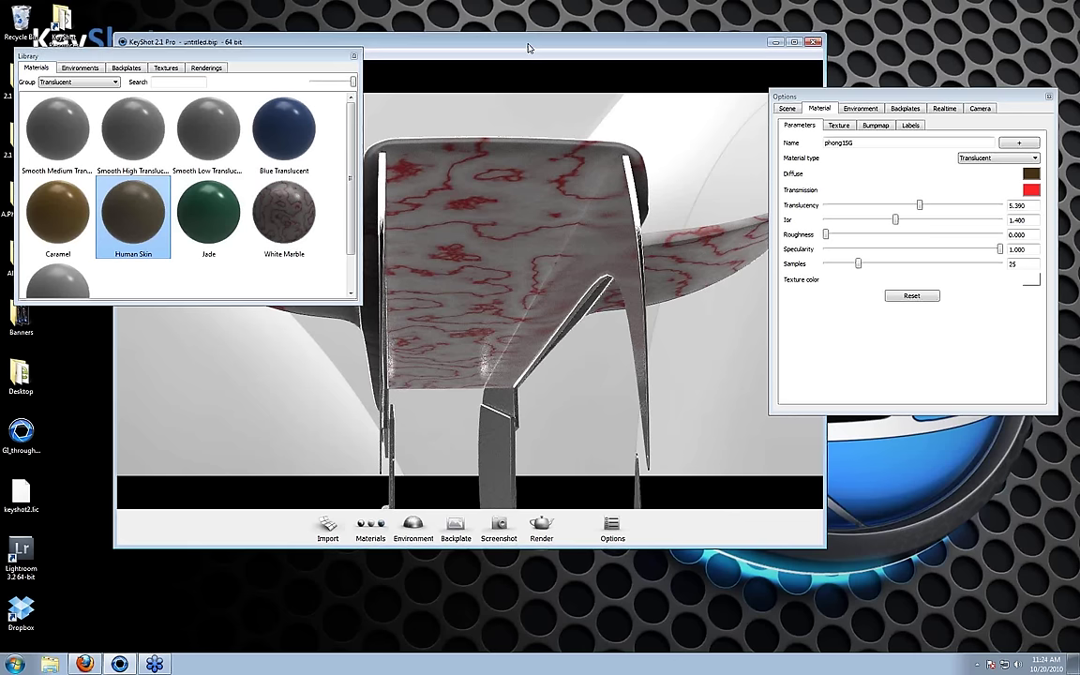
- Move the material library clear of the model and try the smooth medium translucent material on the body
{"action": "left_click_drag", "start_coordinate": [298, 45], "coordinate": [305, 334]}
{"action": "left_click", "coordinate": [318, 62]}
{"action": "left_click", "coordinate": [44, 403]}
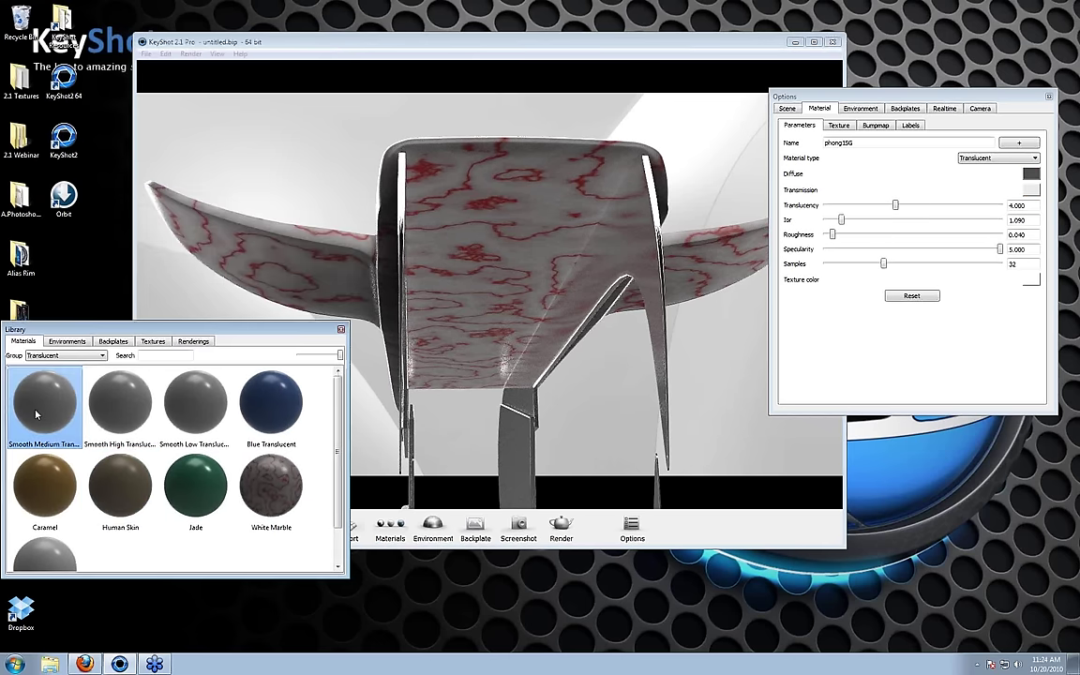
{"action": "left_click", "coordinate": [461, 283]}
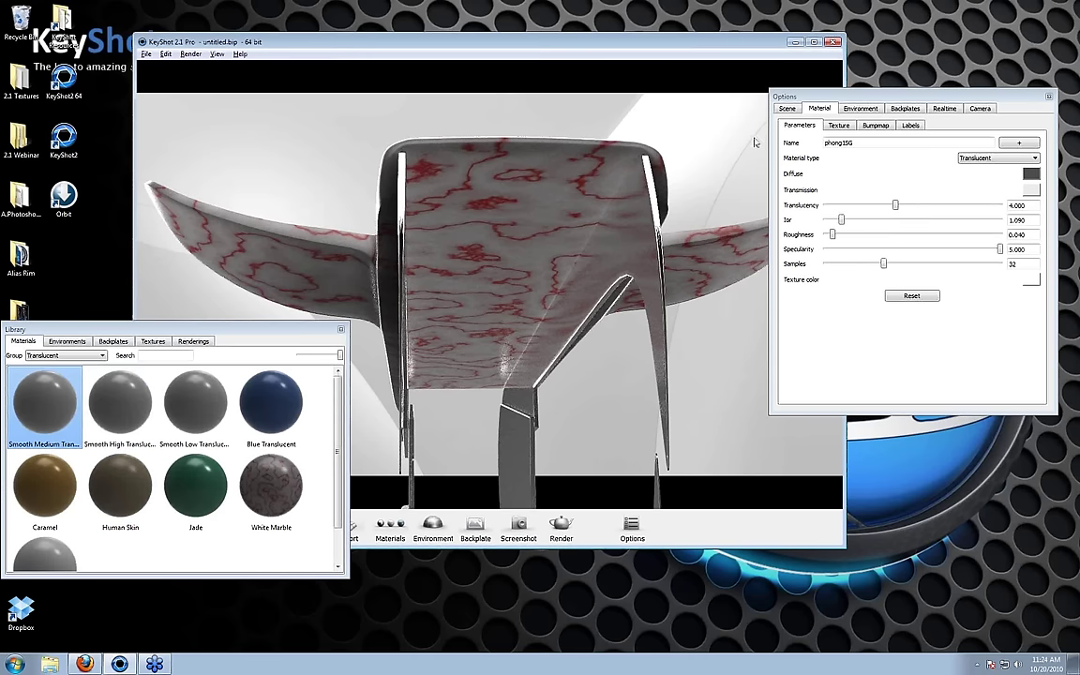
- Rearrange the main and Options windows, and exit the program, discarding the unsaved scene changes
{"action": "left_click_drag", "start_coordinate": [848, 551], "coordinate": [834, 551]}
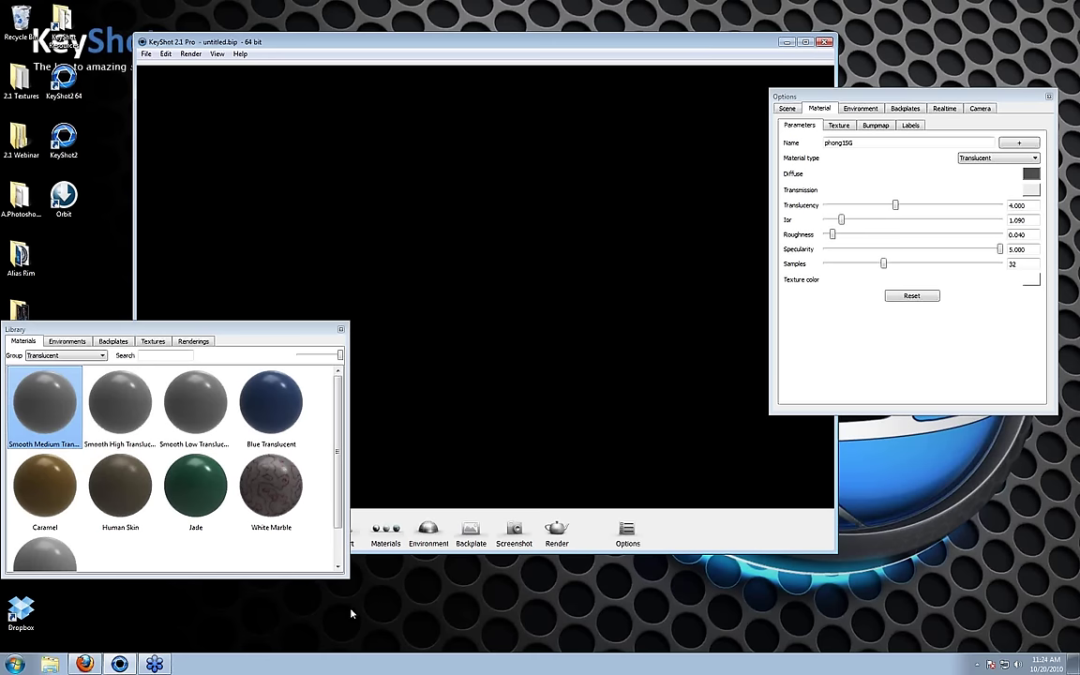
{"action": "left_click", "coordinate": [445, 610]}
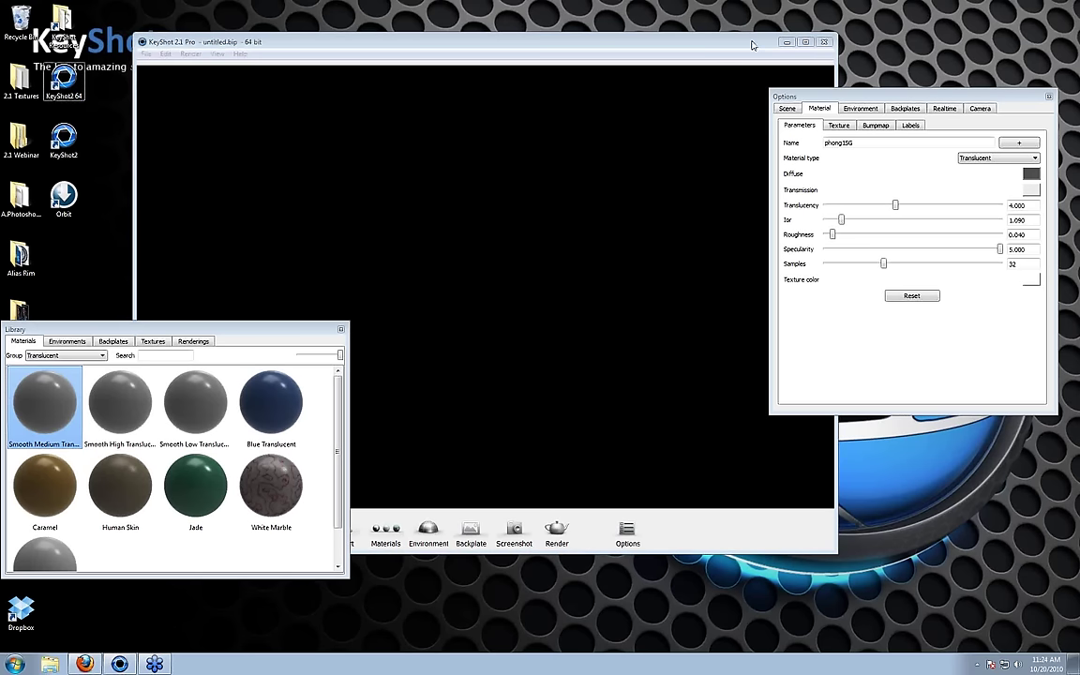
{"action": "left_click_drag", "start_coordinate": [751, 36], "coordinate": [797, 32]}
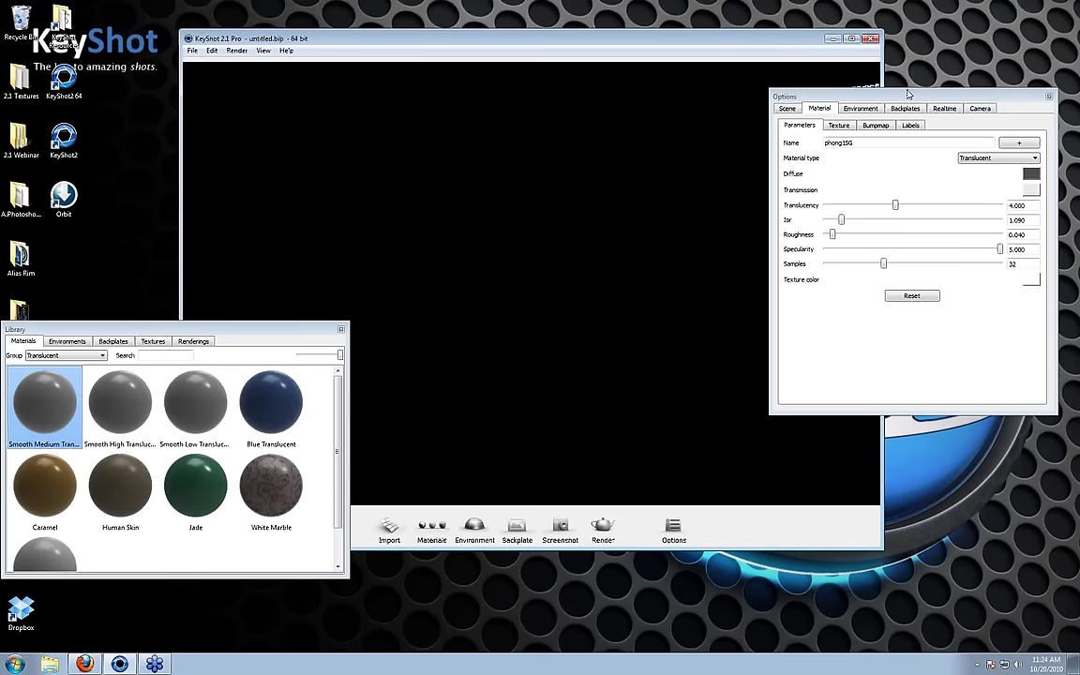
{"action": "left_click_drag", "start_coordinate": [907, 93], "coordinate": [911, 297]}
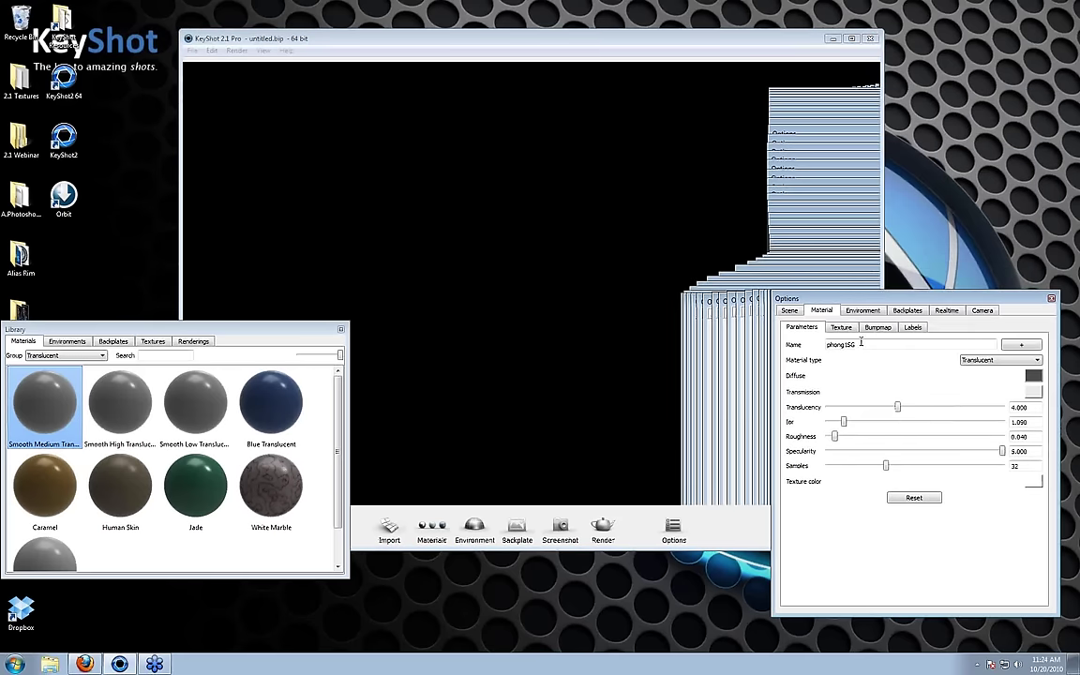
{"action": "left_click", "coordinate": [871, 38]}
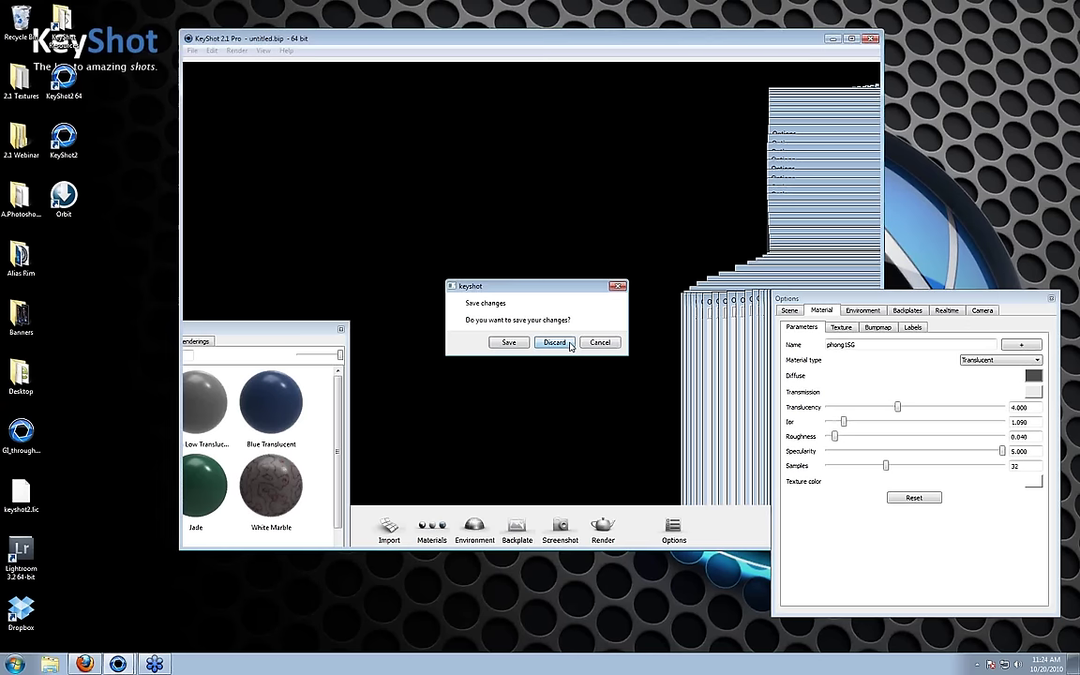
{"action": "left_click", "coordinate": [555, 343]}
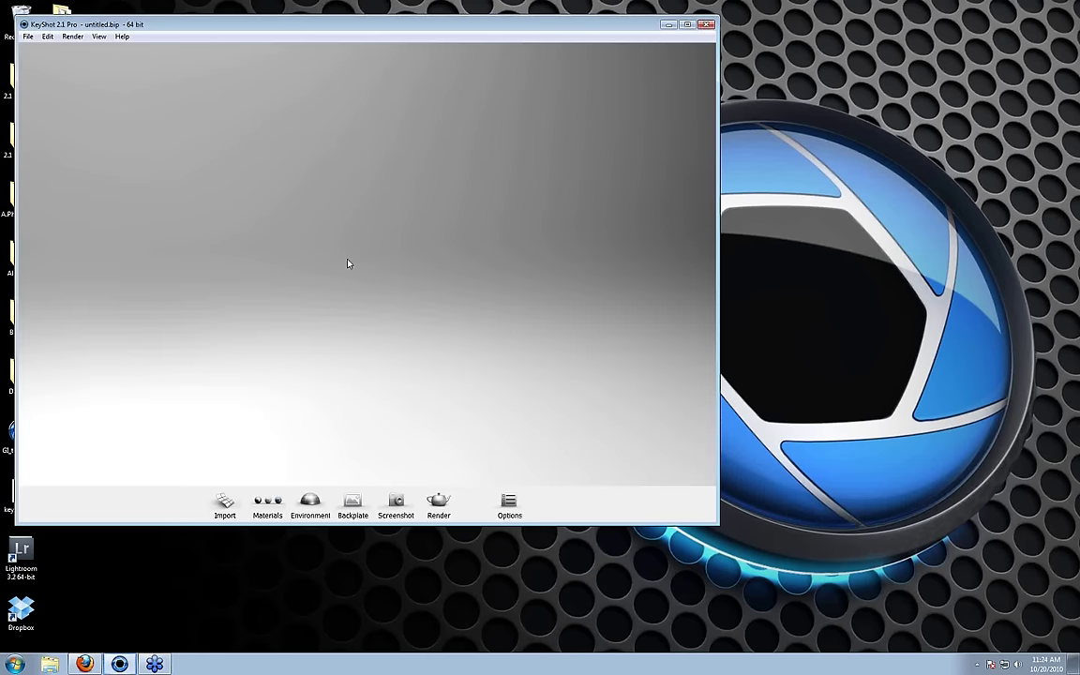
- Import staple_remover.obj from the 2.1 Webinar Models folder into the empty scene with the import settings as offered
{"action": "left_click_drag", "start_coordinate": [151, 31], "coordinate": [355, 50]}
{"action": "left_click", "coordinate": [231, 54]}
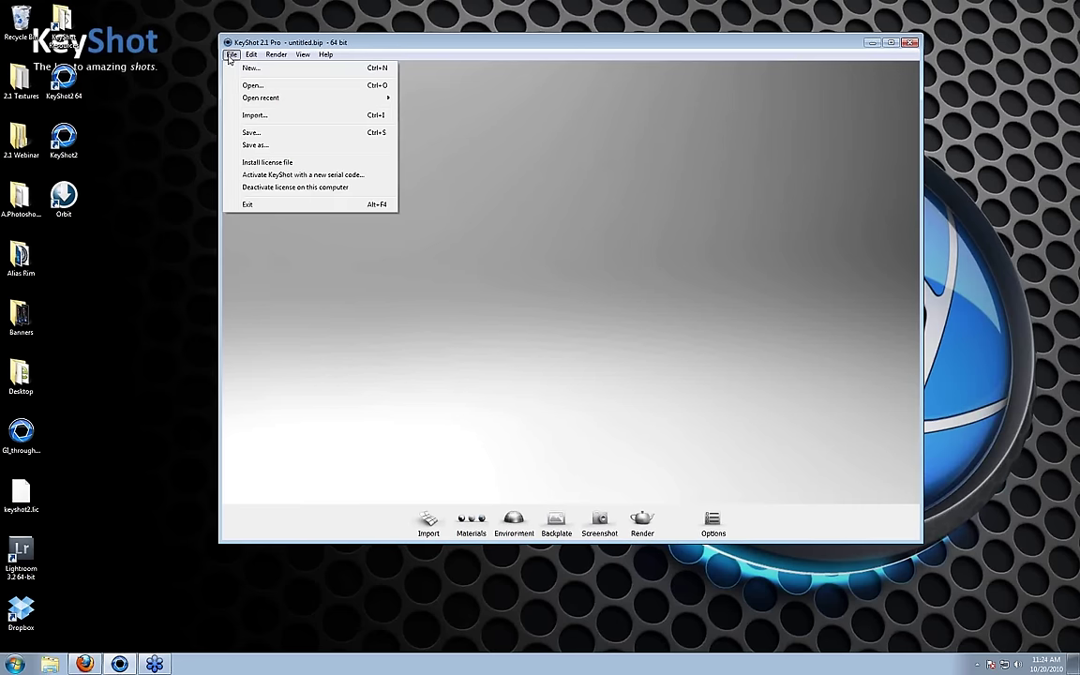
{"action": "left_click", "coordinate": [84, 224]}
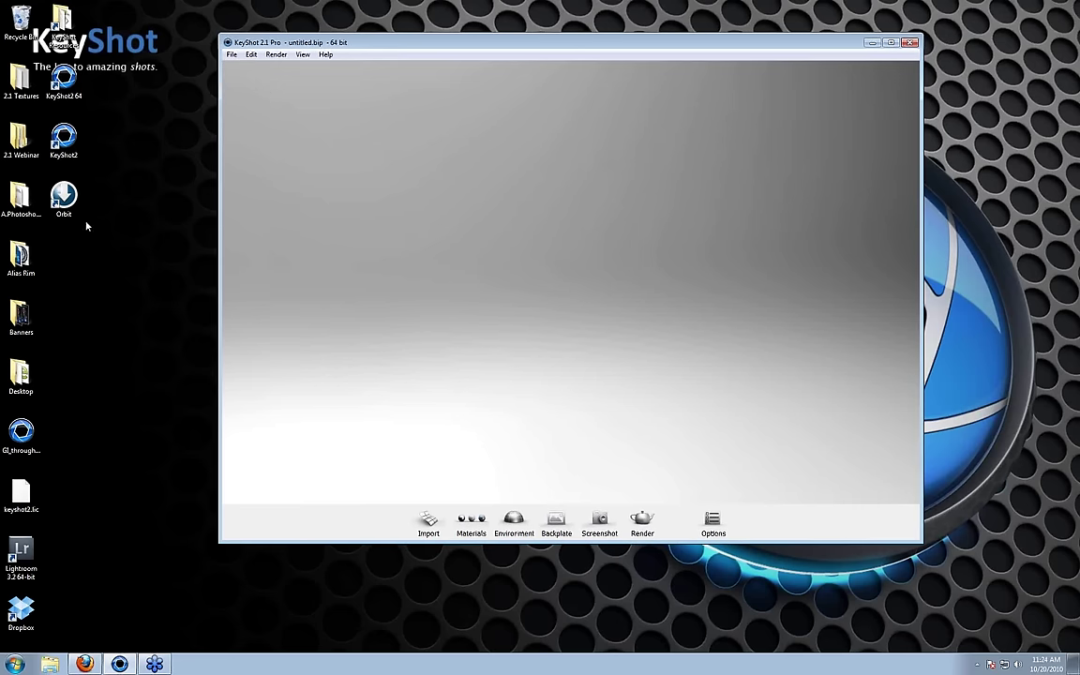
{"action": "left_click", "coordinate": [232, 53]}
{"action": "left_click", "coordinate": [256, 116]}
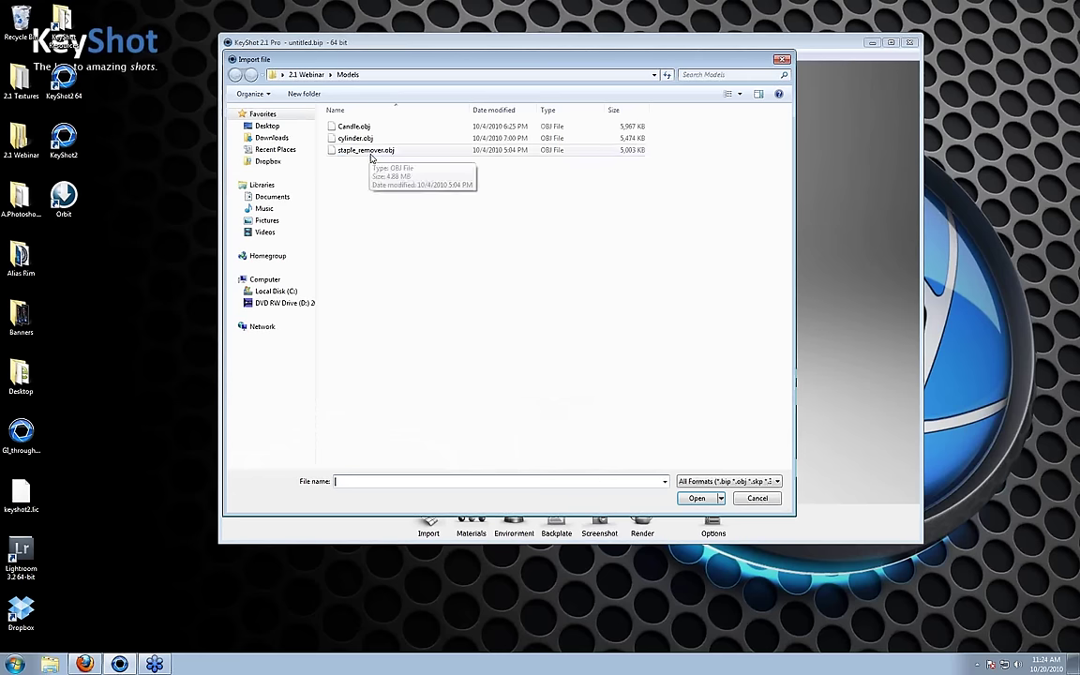
{"action": "left_click", "coordinate": [370, 151]}
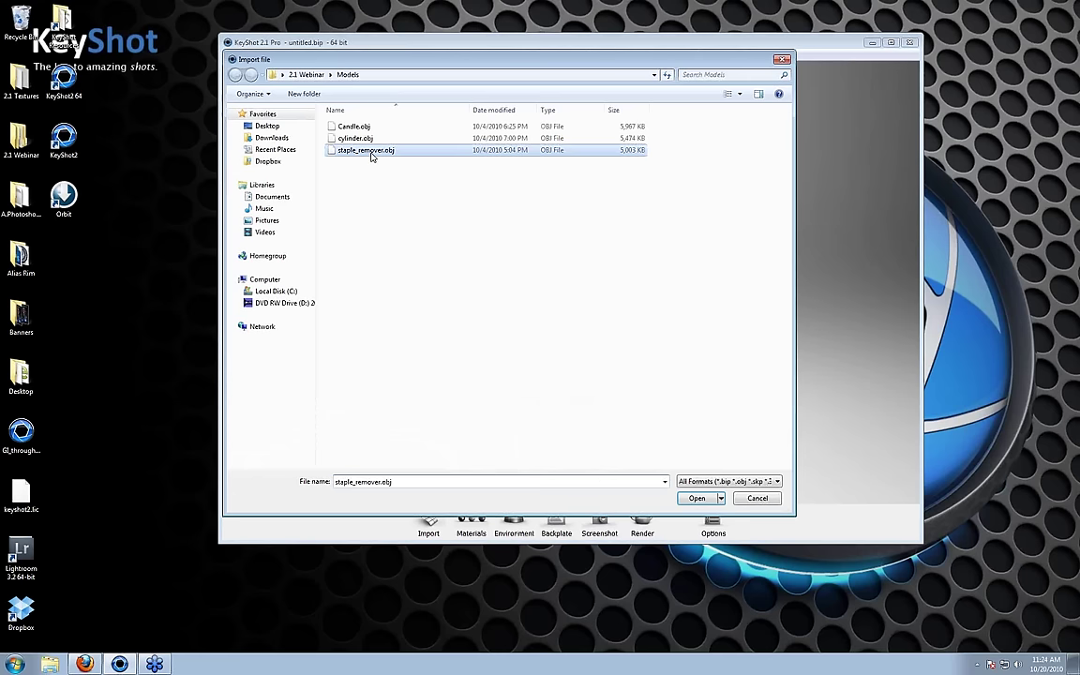
{"action": "double_click", "coordinate": [367, 151]}
{"action": "left_click", "coordinate": [562, 315]}
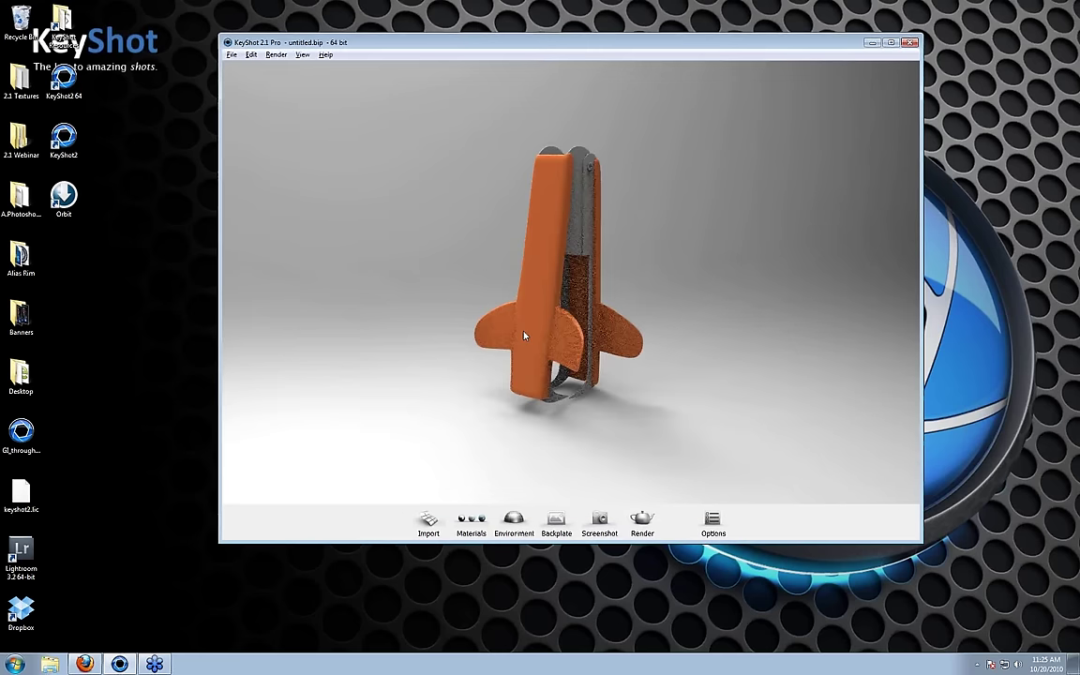
- Rotate the whole staple remover -90 degrees about the X axis so it lies flat, and snap it to the ground
{"action": "left_click", "coordinate": [720, 524]}
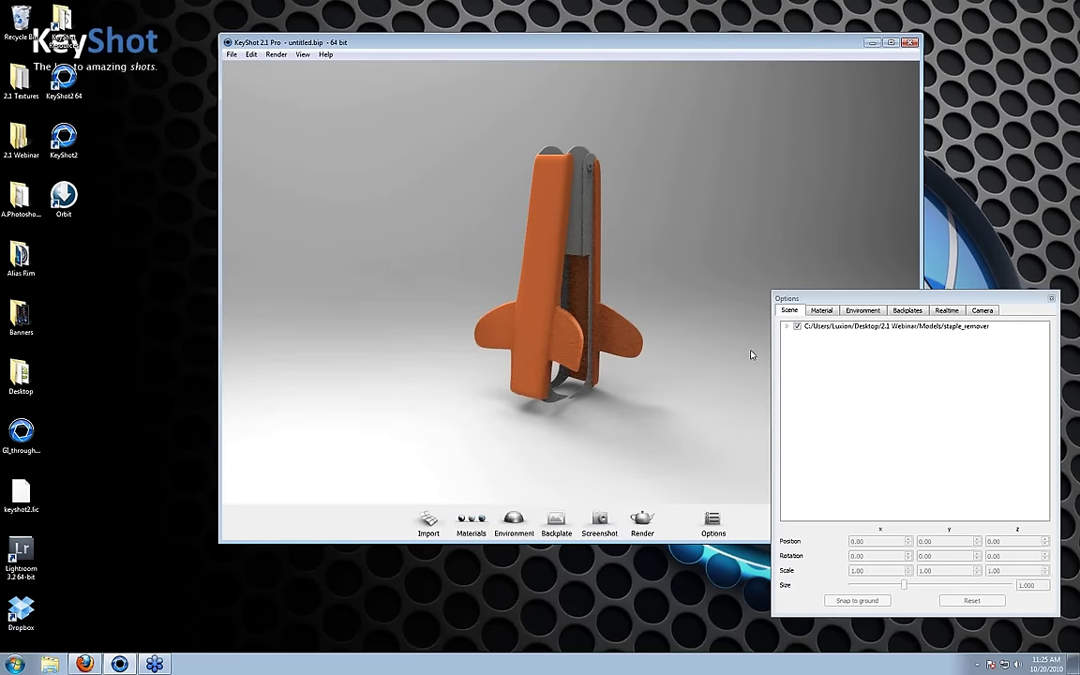
{"action": "right_click", "coordinate": [546, 285]}
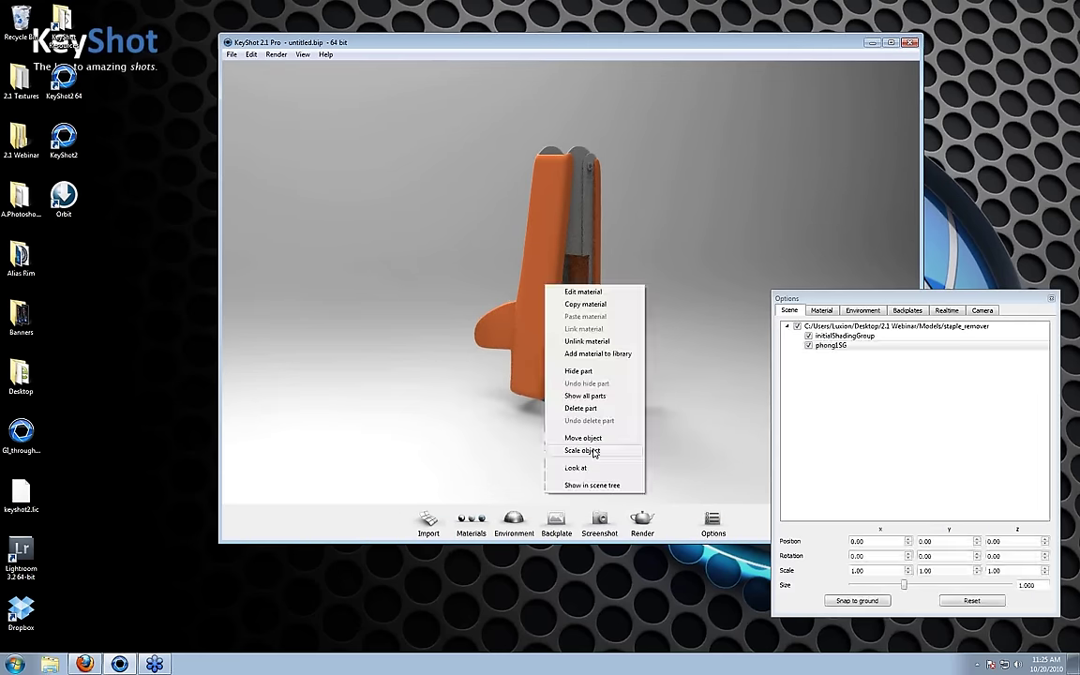
{"action": "left_click", "coordinate": [592, 452]}
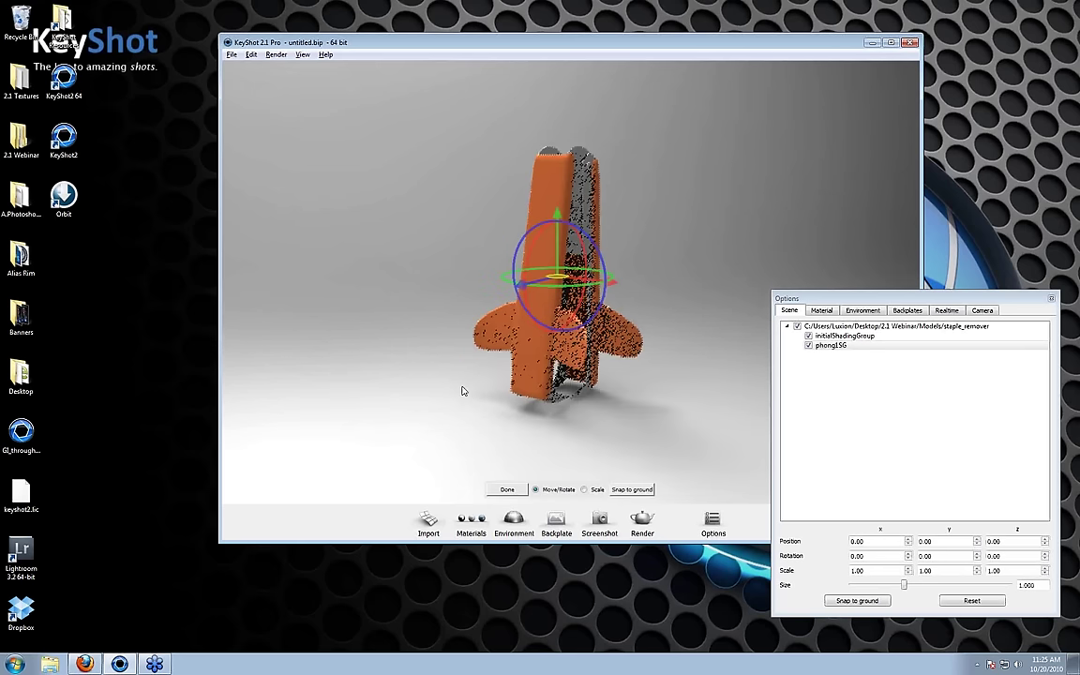
{"action": "mouse_move", "coordinate": [462, 391]}
{"action": "left_mouse_down"}
{"action": "mouse_move", "coordinate": [540, 330]}
{"action": "mouse_move", "coordinate": [537, 194]}
{"action": "left_mouse_up"}
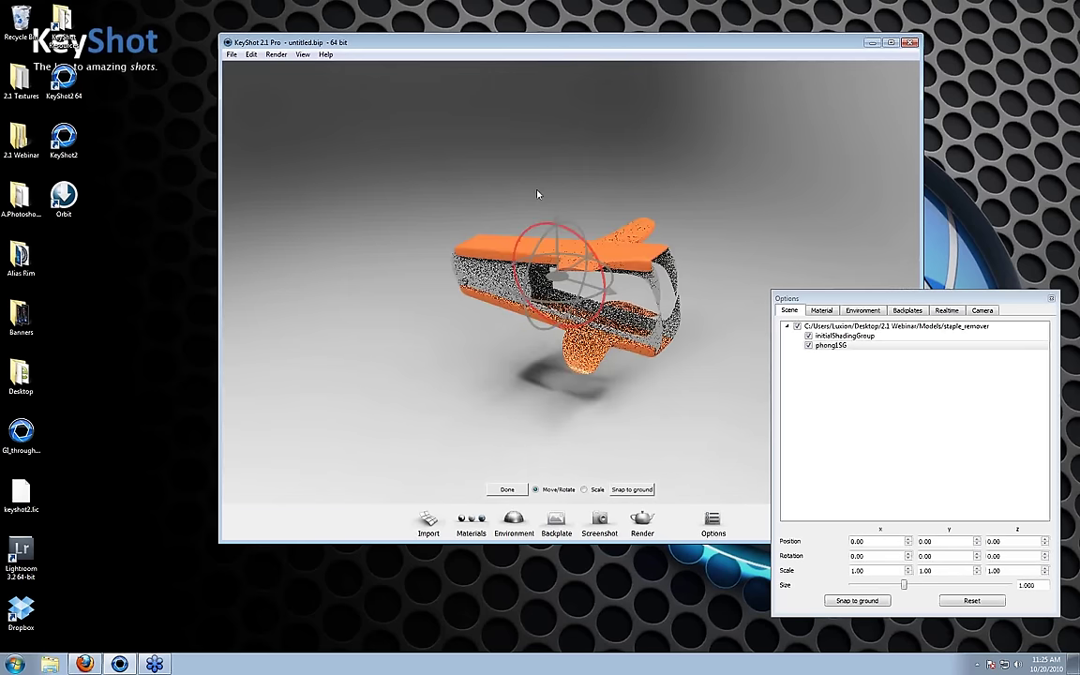
{"action": "left_click_drag", "start_coordinate": [555, 223], "coordinate": [506, 252]}
- Apply the Orange material from the Plastic group to the staple remover's handles
{"action": "key", "text": "m"}
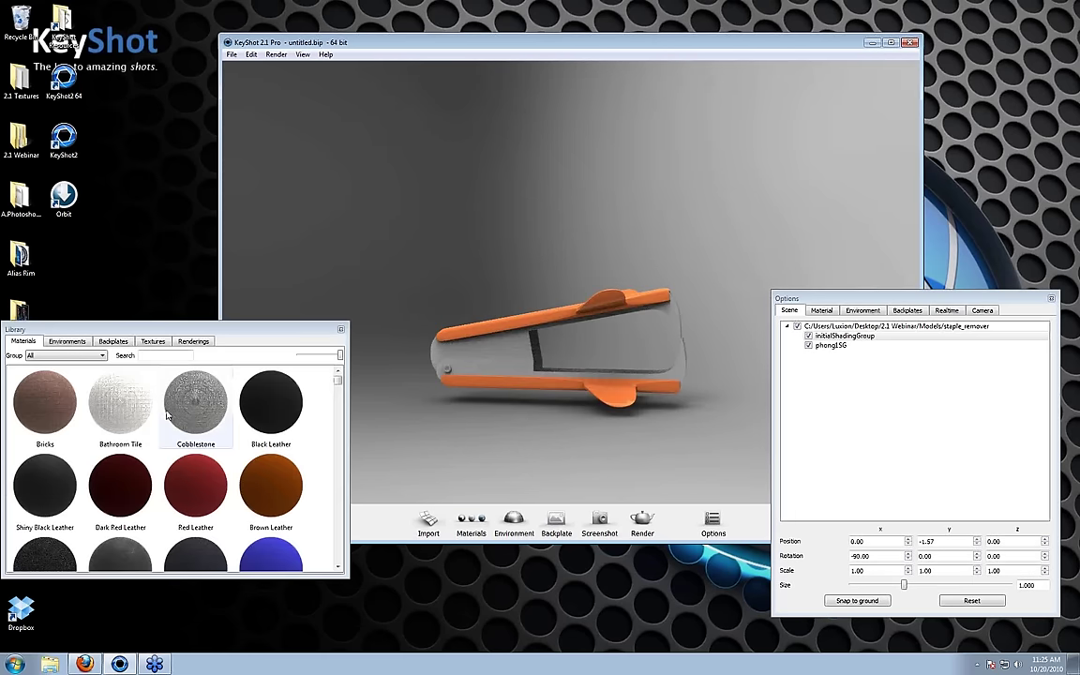
{"action": "left_click", "coordinate": [65, 356]}
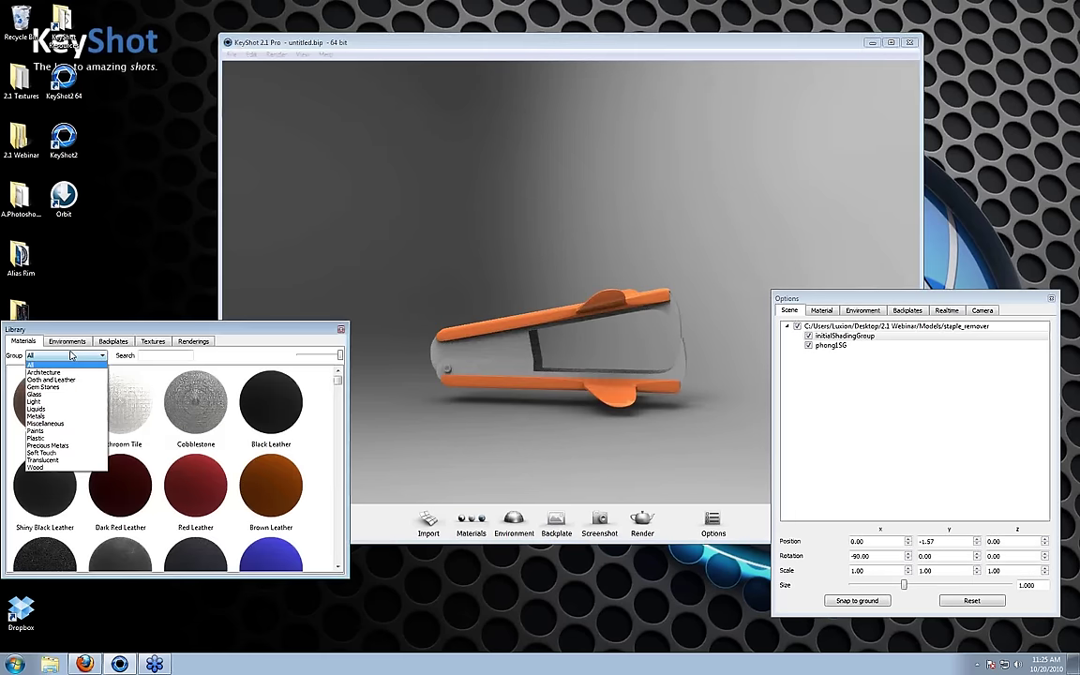
{"action": "left_click", "coordinate": [44, 439]}
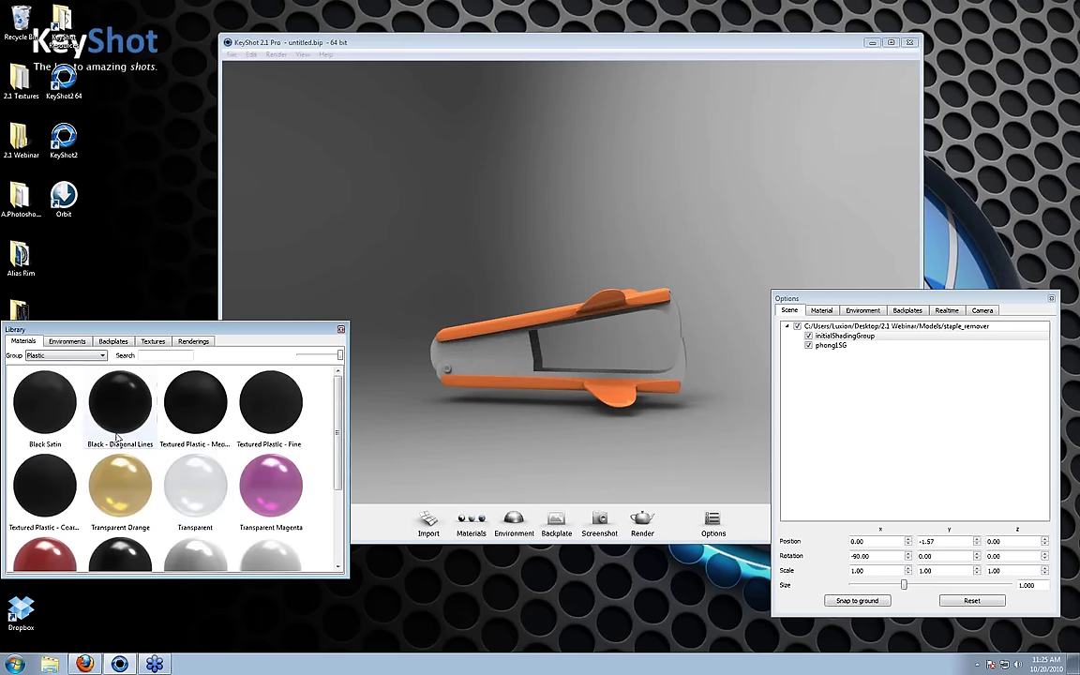
{"action": "scroll", "coordinate": [117, 436], "scroll_direction": "down", "scroll_amount": 3}
{"action": "left_click_drag", "start_coordinate": [120, 525], "coordinate": [553, 356]}
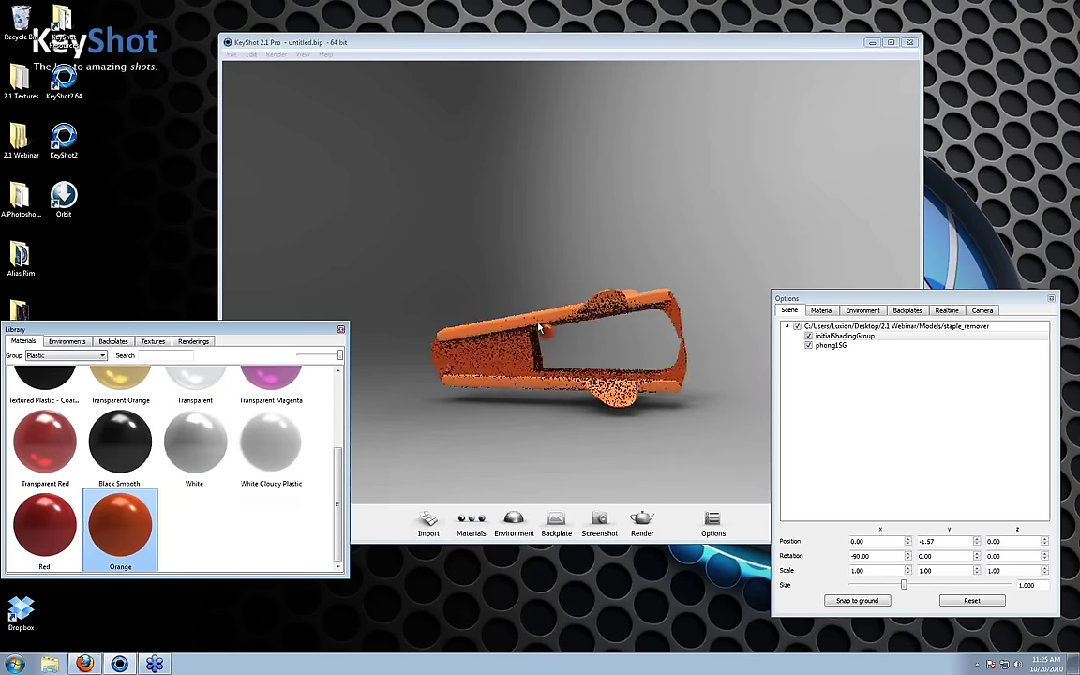
- Apply the Steel Vertical material from the Metals group to the staple remover's inner metal parts
{"action": "left_click", "coordinate": [91, 357]}
{"action": "left_click", "coordinate": [52, 415]}
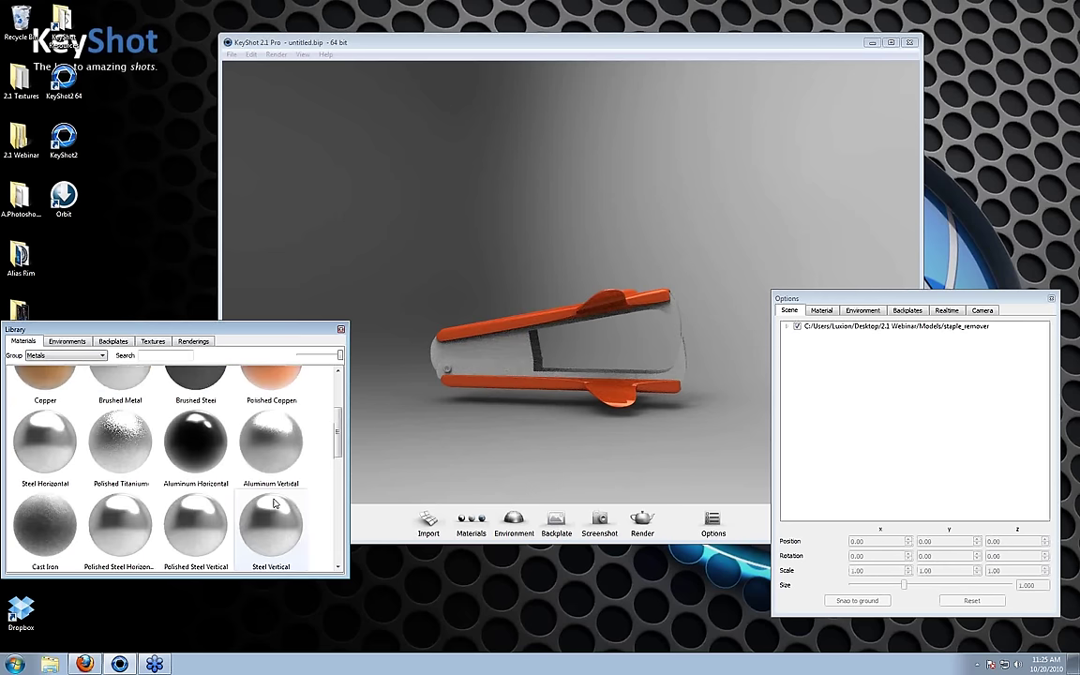
{"action": "left_click_drag", "start_coordinate": [274, 504], "coordinate": [515, 365]}
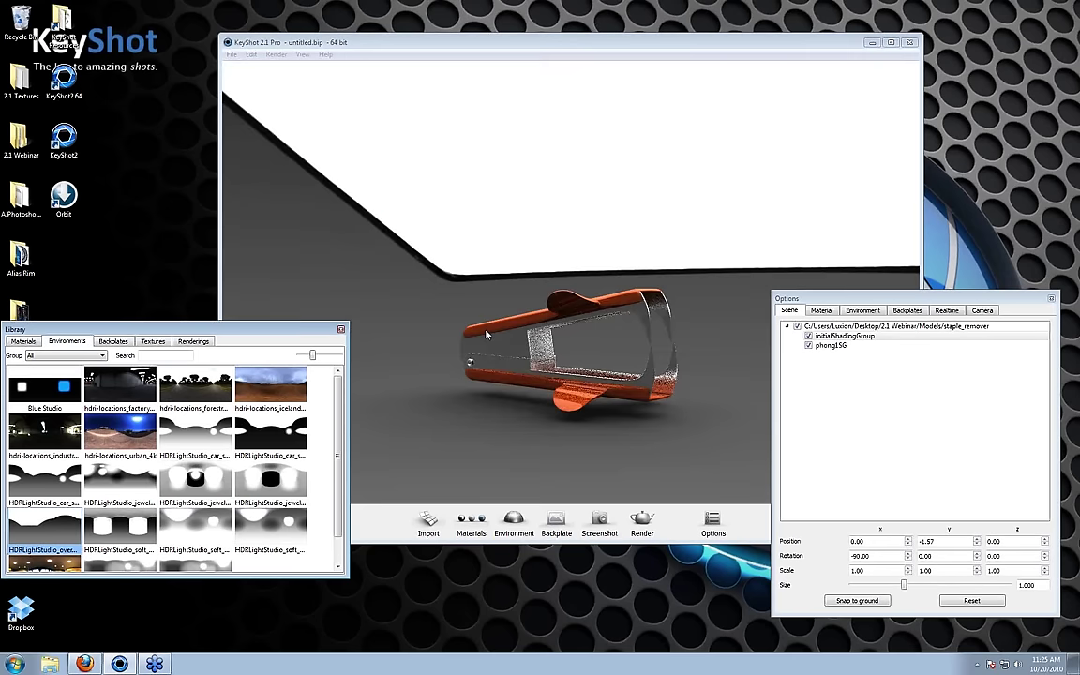
- Try an HDRLightStudio soft environment and light the scene with the dark HDRLightStudio car environment
{"action": "left_click_drag", "start_coordinate": [436, 306], "coordinate": [600, 309]}
{"action": "scroll", "coordinate": [248, 538], "scroll_direction": "down", "scroll_amount": 1}
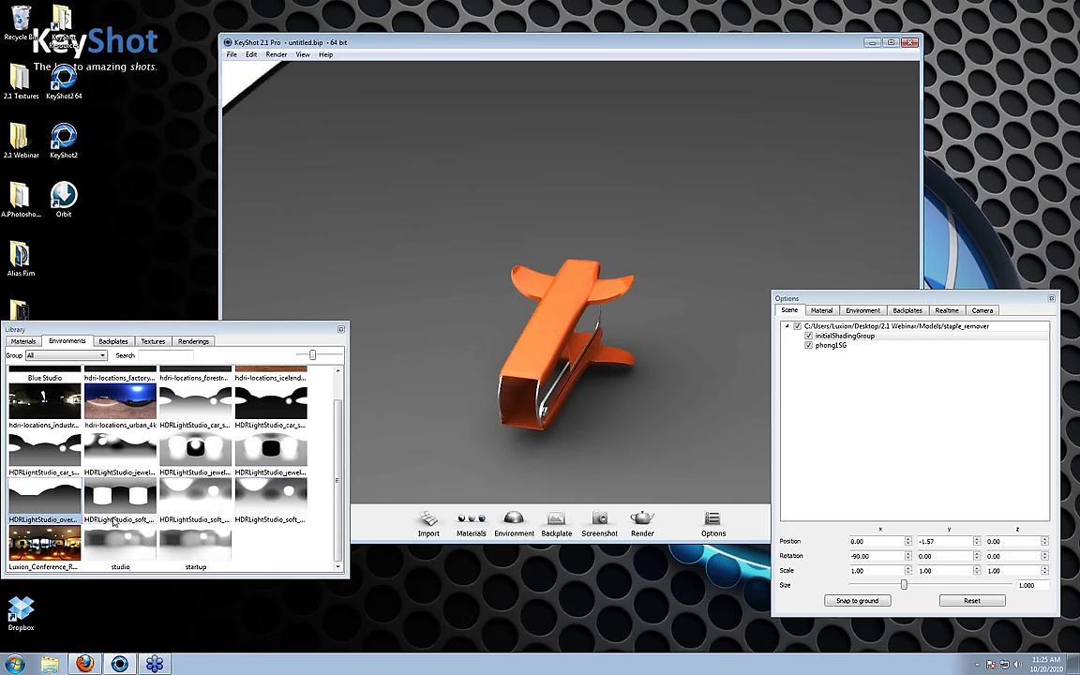
{"action": "mouse_move", "coordinate": [118, 500]}
{"action": "left_mouse_down"}
{"action": "mouse_move", "coordinate": [468, 365]}
{"action": "mouse_move", "coordinate": [469, 390]}
{"action": "mouse_move", "coordinate": [615, 284]}
{"action": "left_mouse_up"}
{"action": "left_click_drag", "start_coordinate": [270, 403], "coordinate": [439, 425]}
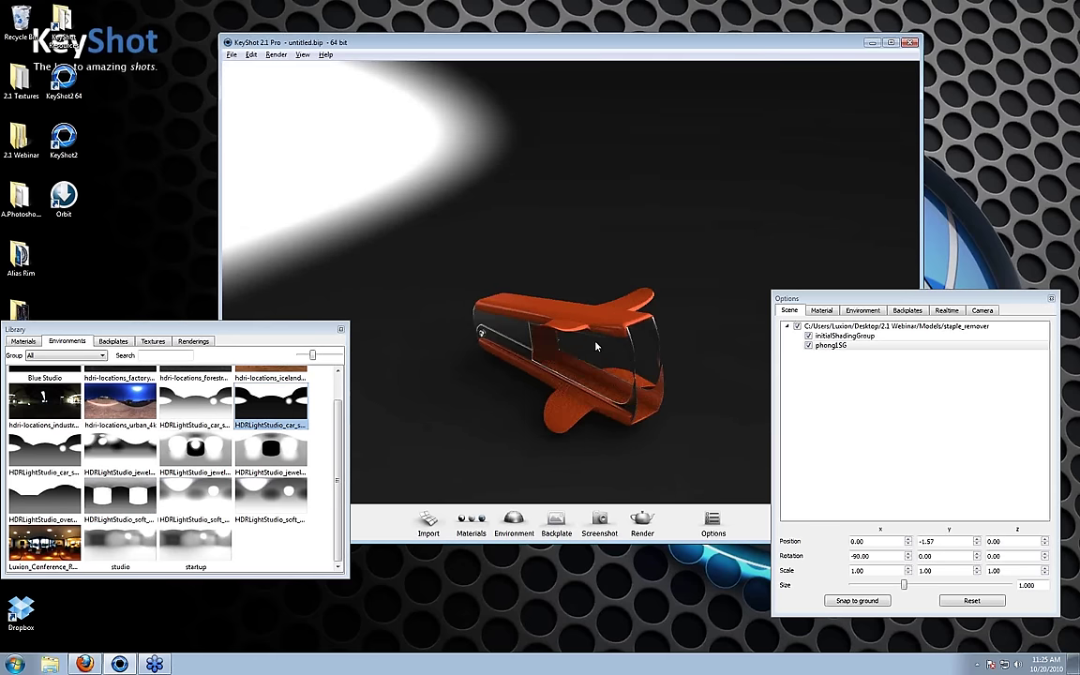
{"action": "mouse_move", "coordinate": [596, 347]}
{"action": "left_mouse_down"}
{"action": "mouse_move", "coordinate": [793, 309]}
{"action": "mouse_move", "coordinate": [650, 292]}
{"action": "left_mouse_up"}
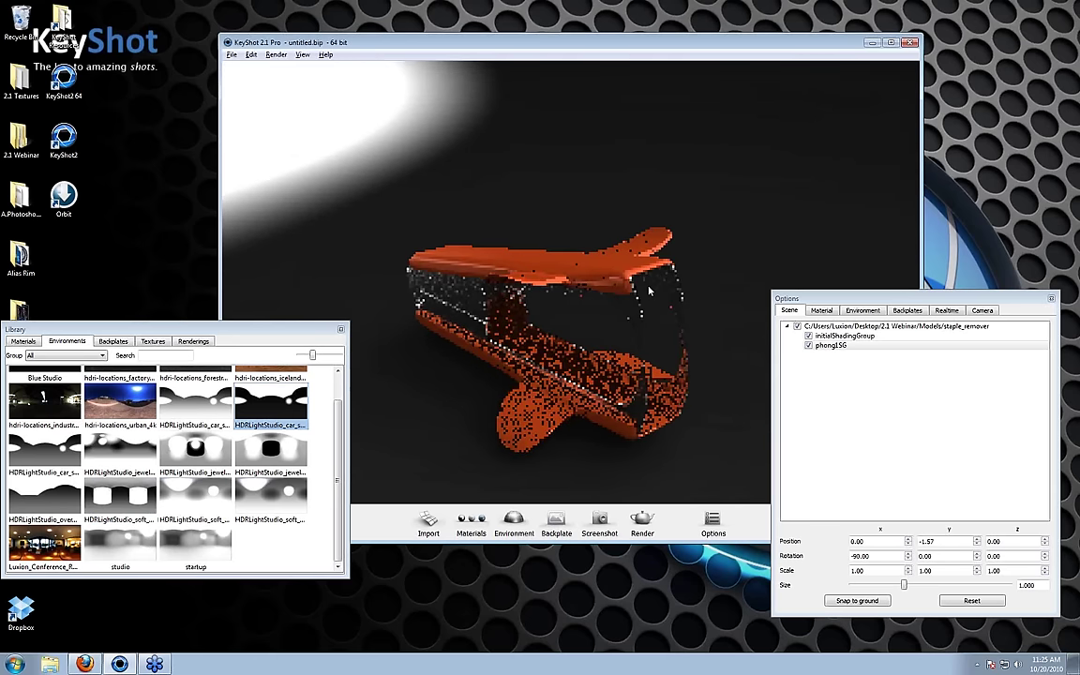
- Place Backplate2 behind the staple remover and close the library
{"action": "left_click", "coordinate": [116, 342]}
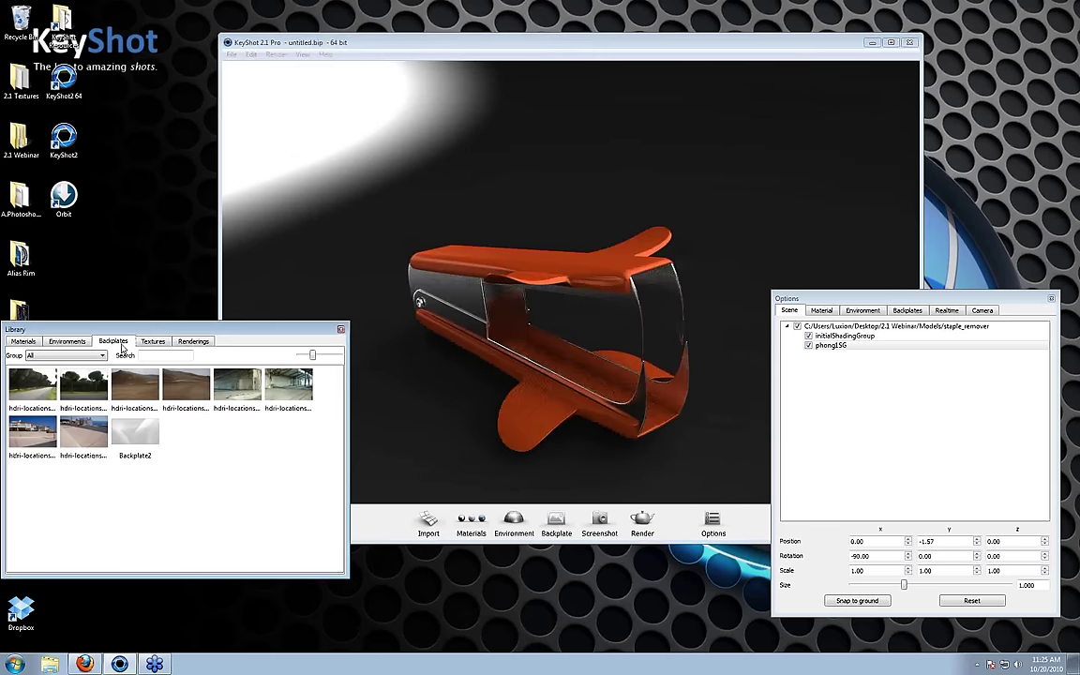
{"action": "left_click_drag", "start_coordinate": [135, 432], "coordinate": [502, 320]}
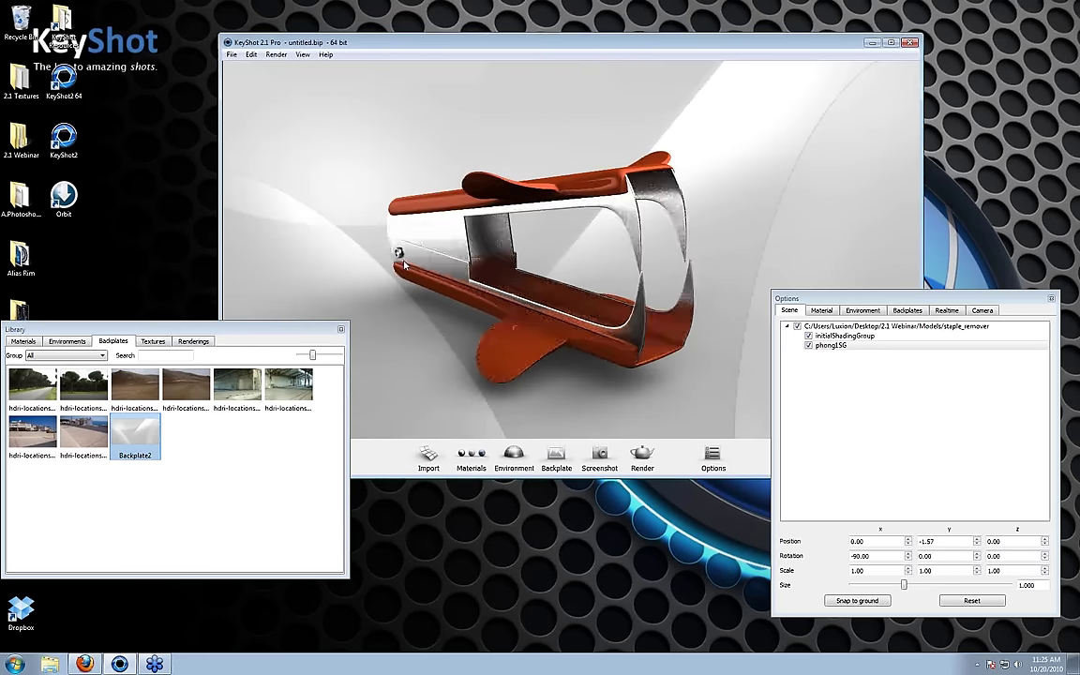
{"action": "left_click", "coordinate": [341, 330]}
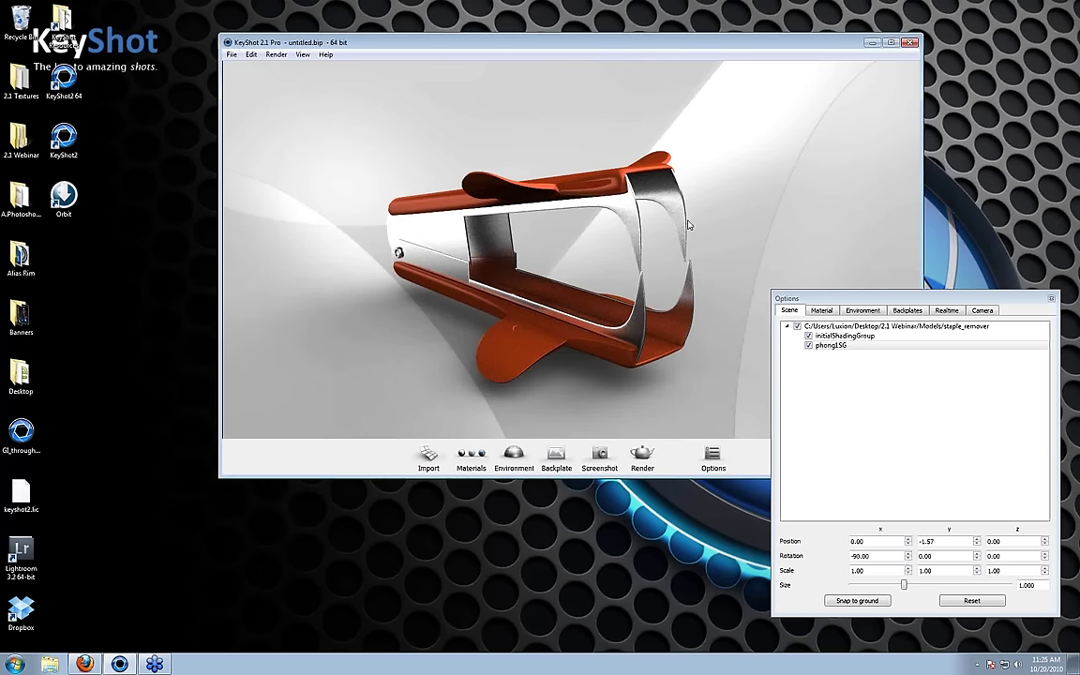
{"action": "left_click_drag", "start_coordinate": [688, 225], "coordinate": [426, 251]}
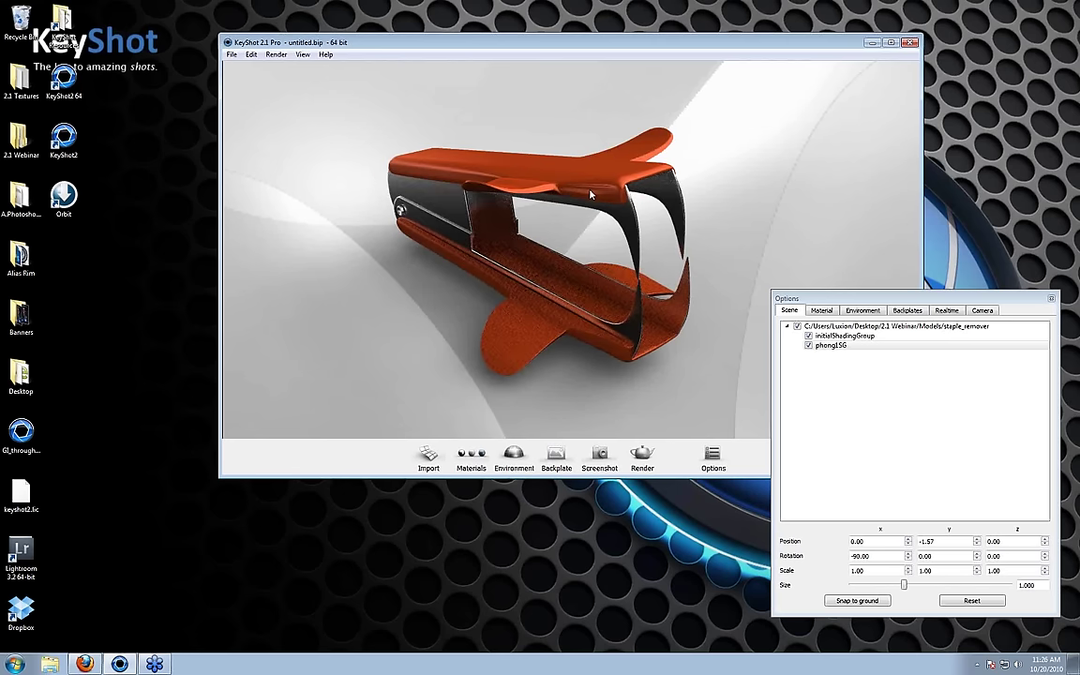
- Apply the Blue Translucent material from the Translucent group to the handles and close the library
{"action": "left_click", "coordinate": [482, 459]}
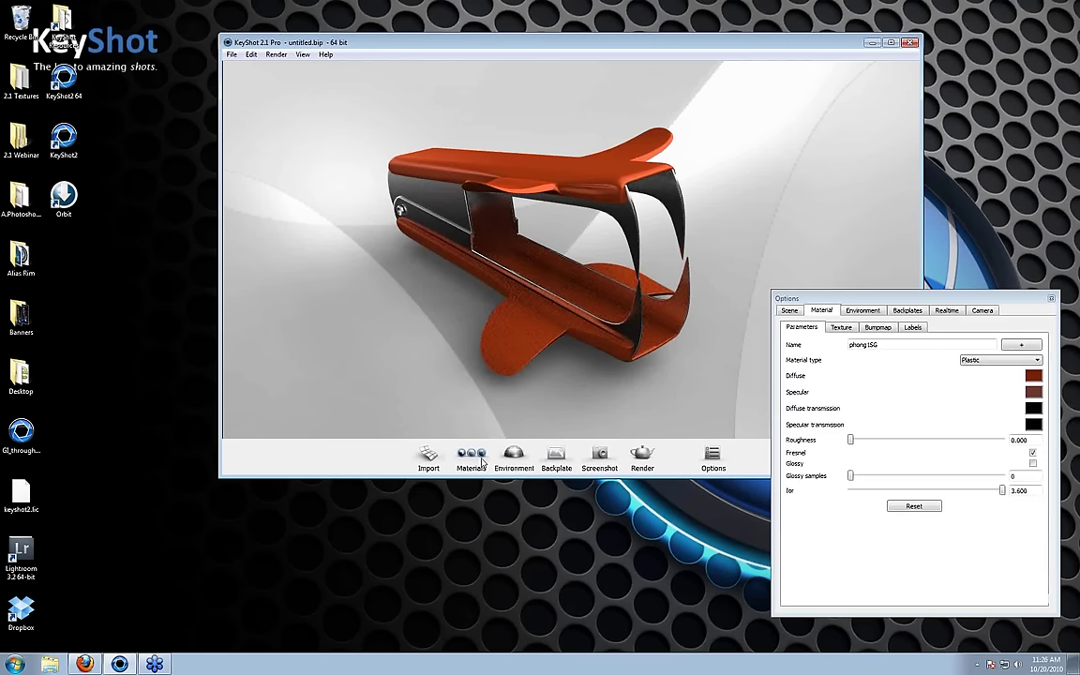
{"action": "left_click", "coordinate": [482, 460]}
{"action": "left_click", "coordinate": [66, 355]}
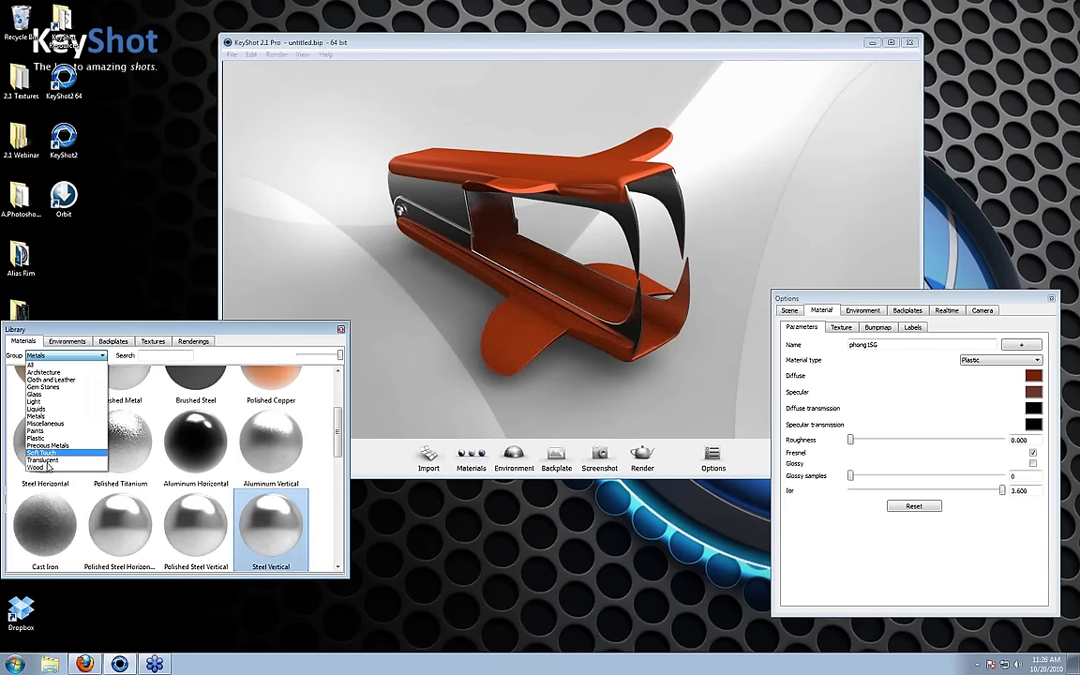
{"action": "left_click", "coordinate": [45, 460]}
{"action": "left_click_drag", "start_coordinate": [271, 403], "coordinate": [450, 244]}
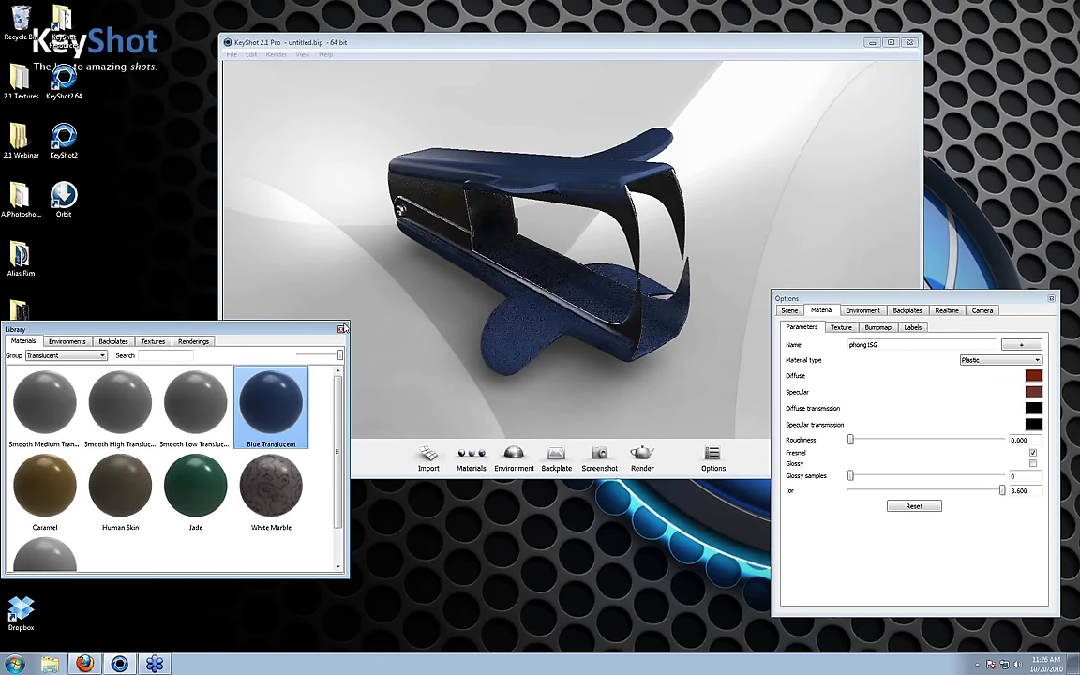
{"action": "left_click", "coordinate": [342, 328]}
- Examine the translucent handles from several angles and raise their material roughness to 0.240
{"action": "left_click_drag", "start_coordinate": [622, 289], "coordinate": [317, 344]}
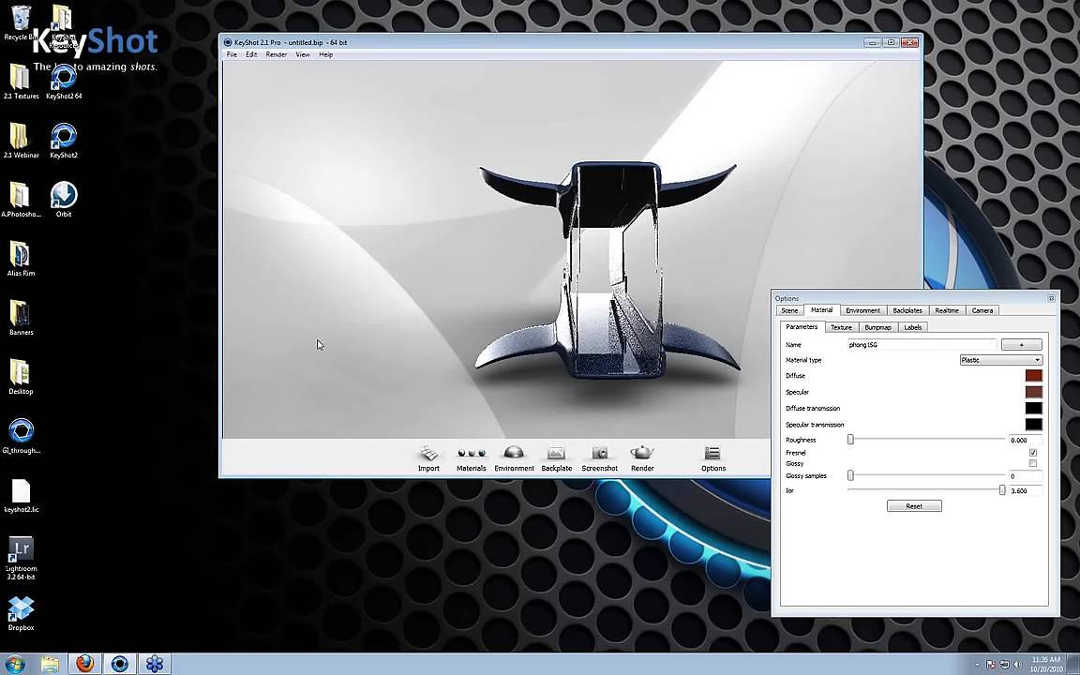
{"action": "scroll", "coordinate": [663, 264], "scroll_direction": "up", "scroll_amount": 3}
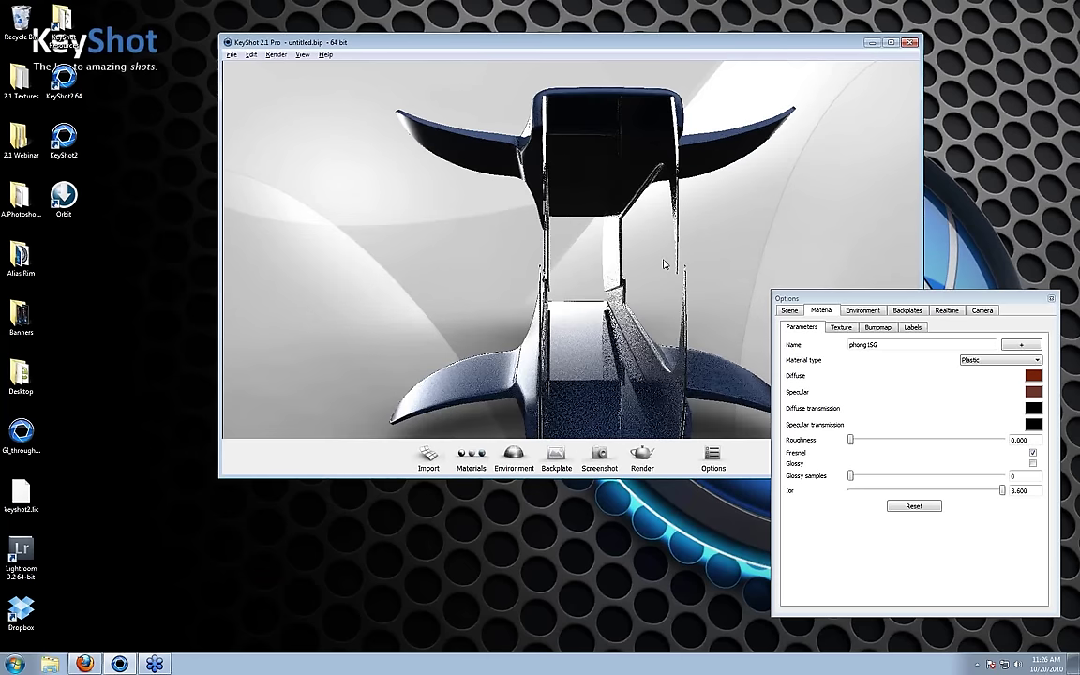
{"action": "left_click_drag", "start_coordinate": [664, 265], "coordinate": [527, 180]}
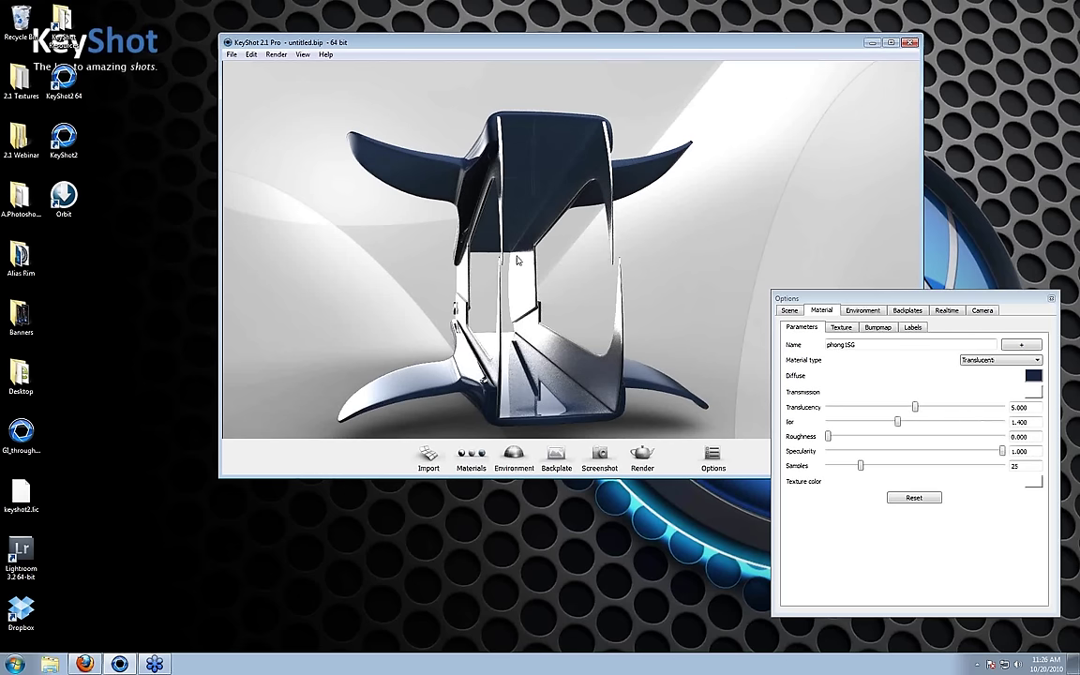
{"action": "left_click_drag", "start_coordinate": [553, 274], "coordinate": [522, 319]}
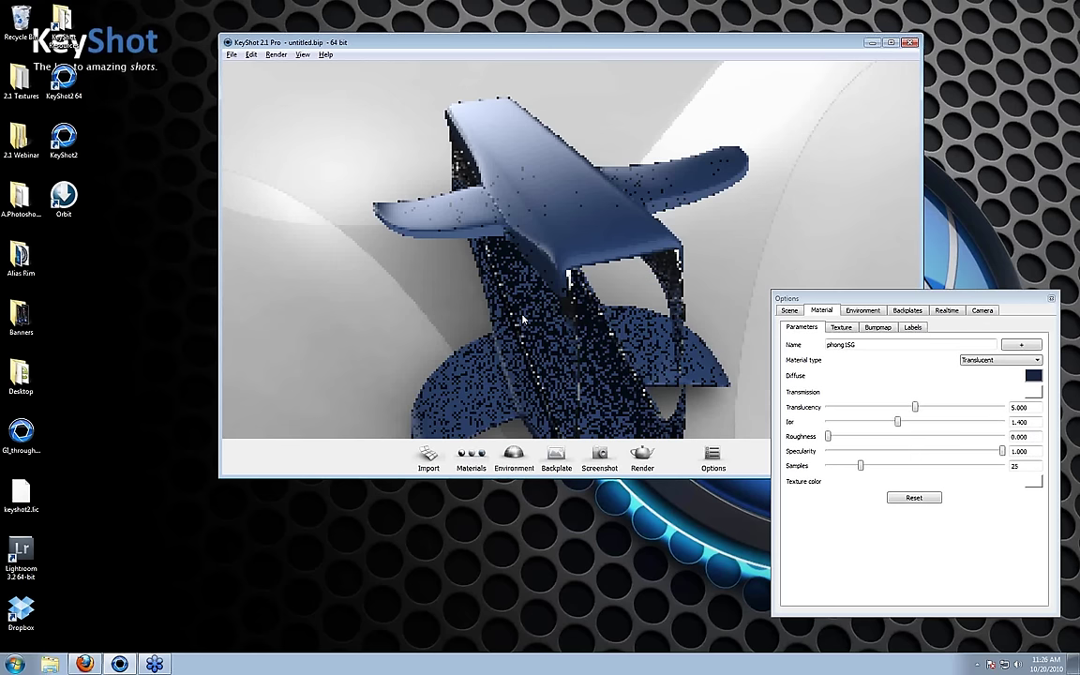
{"action": "left_click_drag", "start_coordinate": [522, 319], "coordinate": [445, 221]}
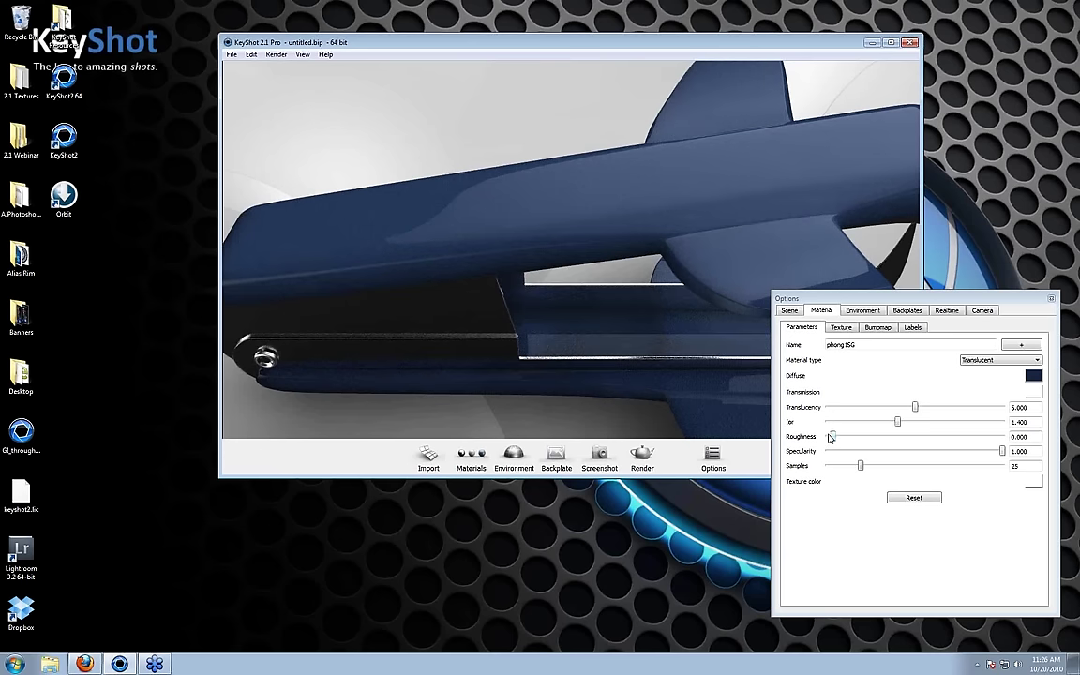
{"action": "left_click_drag", "start_coordinate": [830, 437], "coordinate": [870, 437]}
{"action": "scroll", "coordinate": [436, 386], "scroll_direction": "down", "scroll_amount": 3}
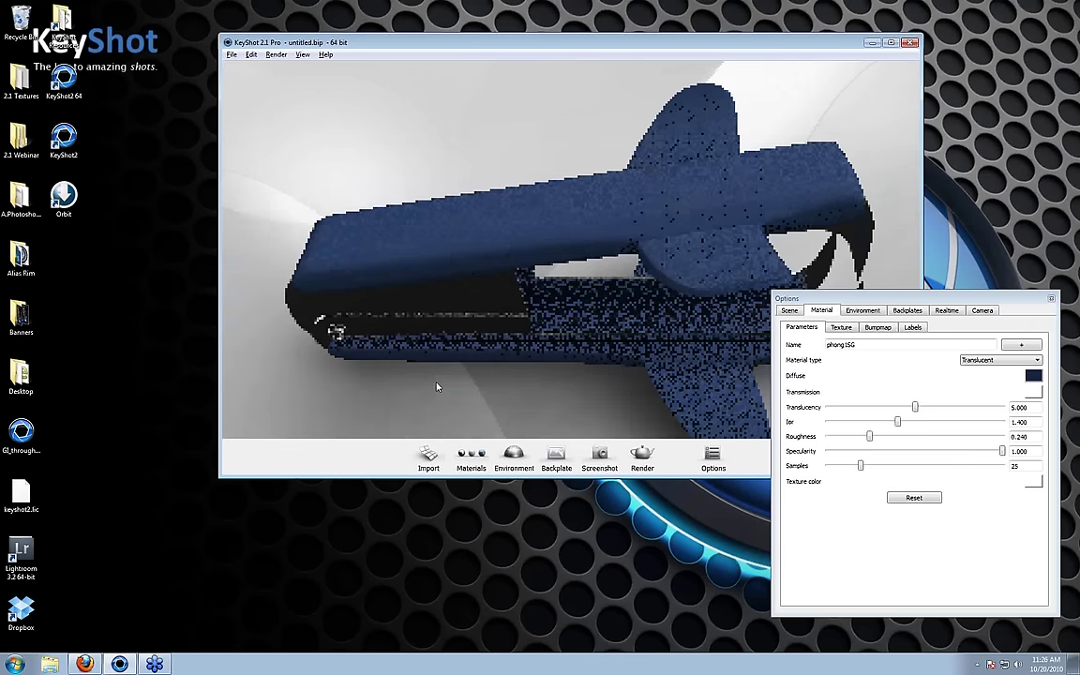
{"action": "left_click_drag", "start_coordinate": [435, 386], "coordinate": [408, 311]}
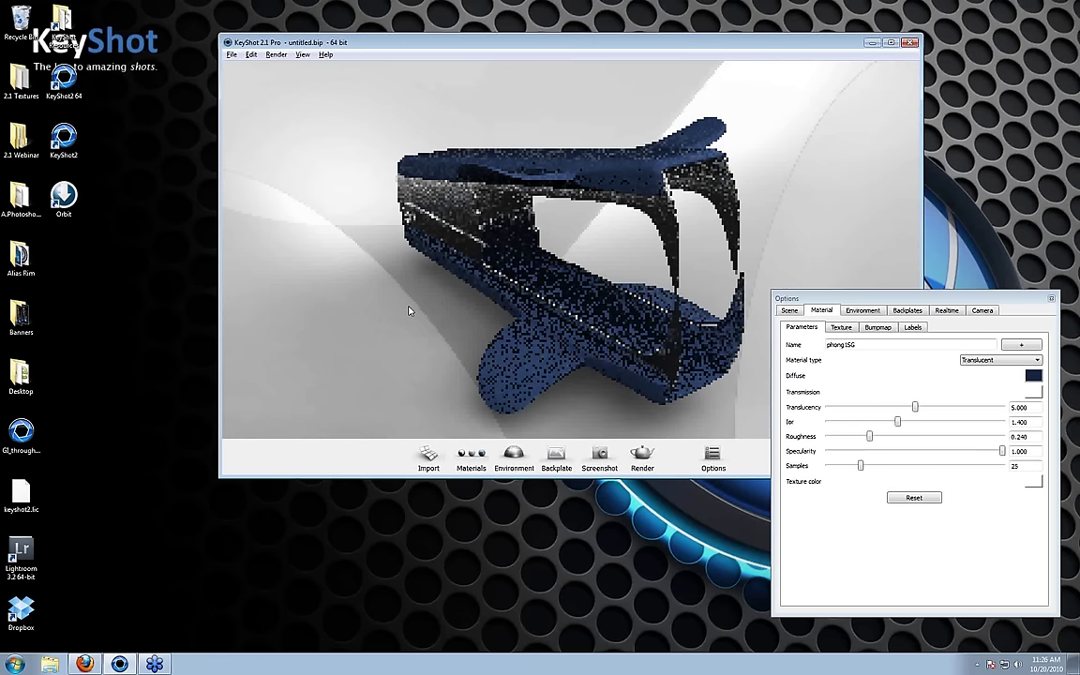
{"action": "left_click_drag", "start_coordinate": [409, 310], "coordinate": [470, 289]}
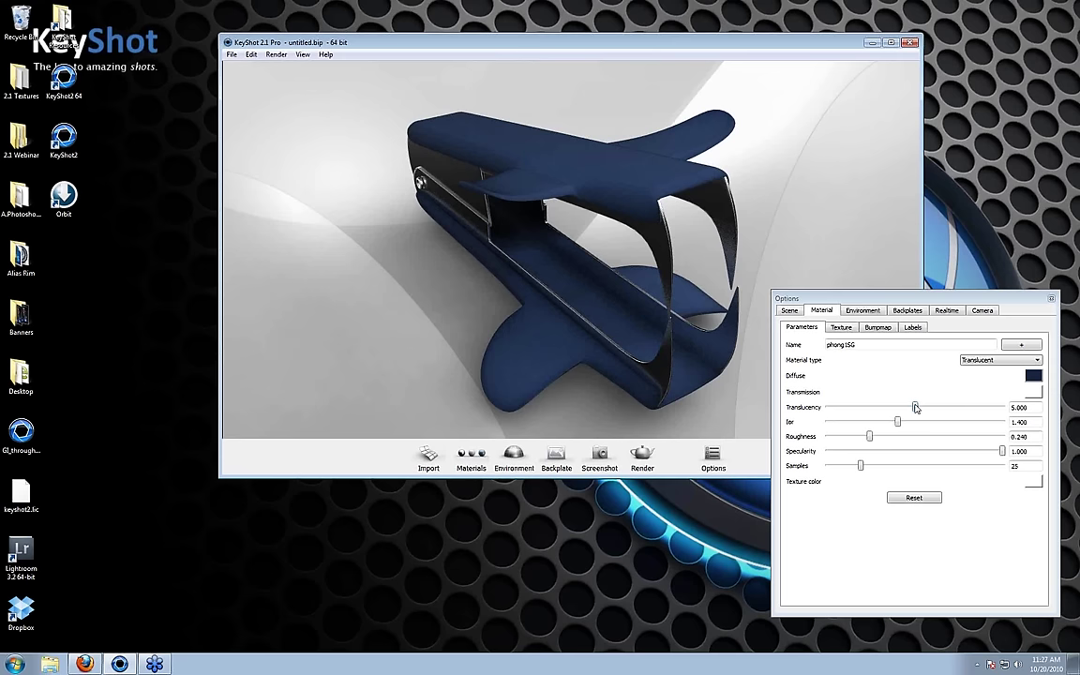
- Brighten the blue diffuse colour of the translucent handles to a colour value (Val) of 154
{"action": "left_click", "coordinate": [1032, 375]}
{"action": "left_click_drag", "start_coordinate": [1046, 434], "coordinate": [1046, 413]}
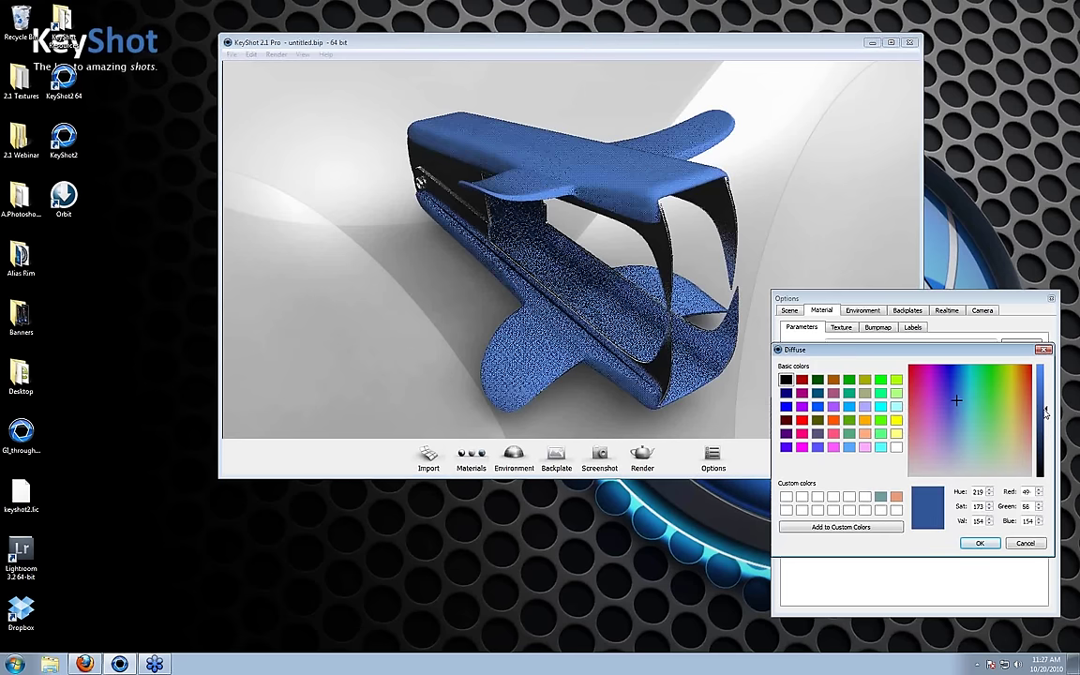
{"action": "key", "text": "Return"}
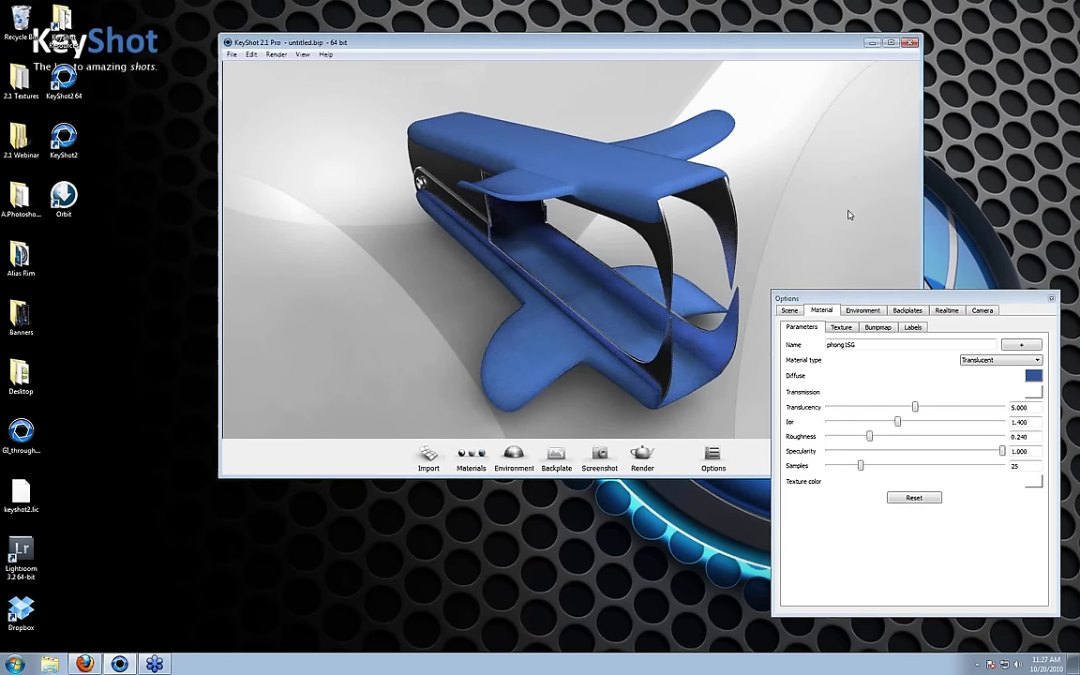
{"action": "key", "text": "o"}
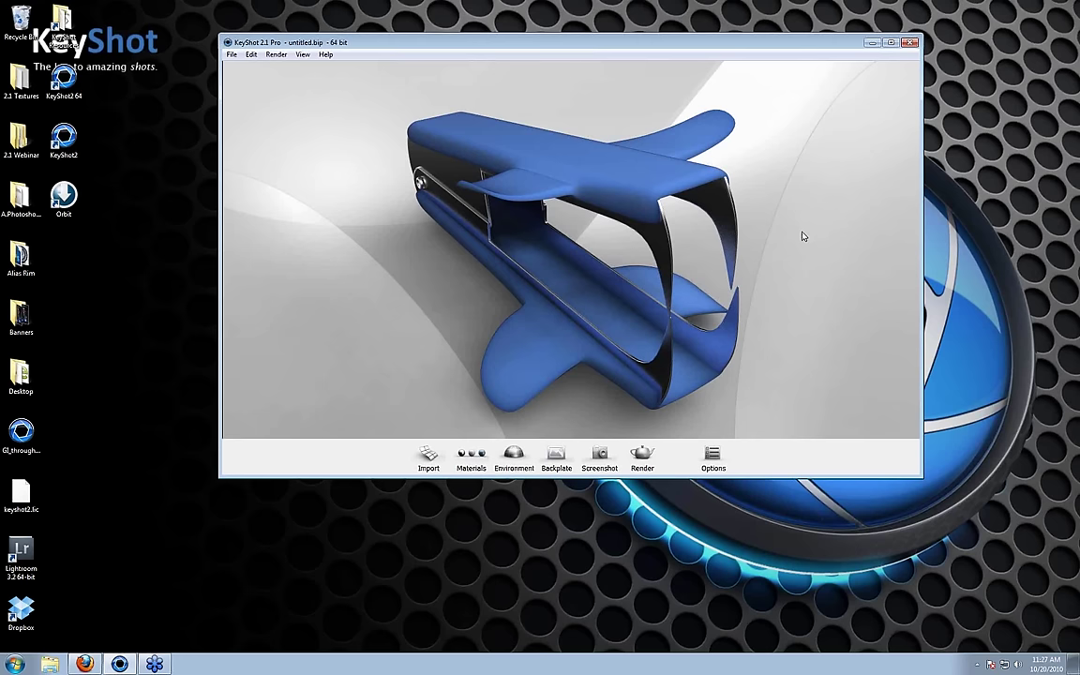
{"action": "key", "text": "o"}
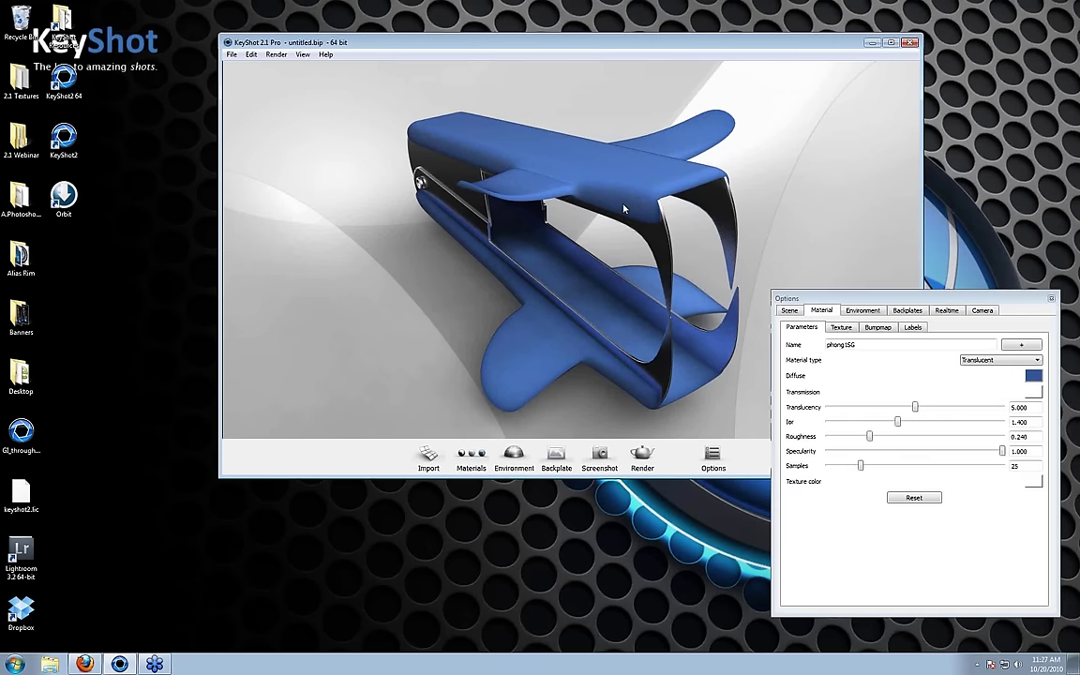
- Change the handles' diffuse colour to orange-brown (hue 33, saturation 226) and set their roughness to 0.038
{"action": "left_click", "coordinate": [1033, 377]}
{"action": "left_click", "coordinate": [1024, 383]}
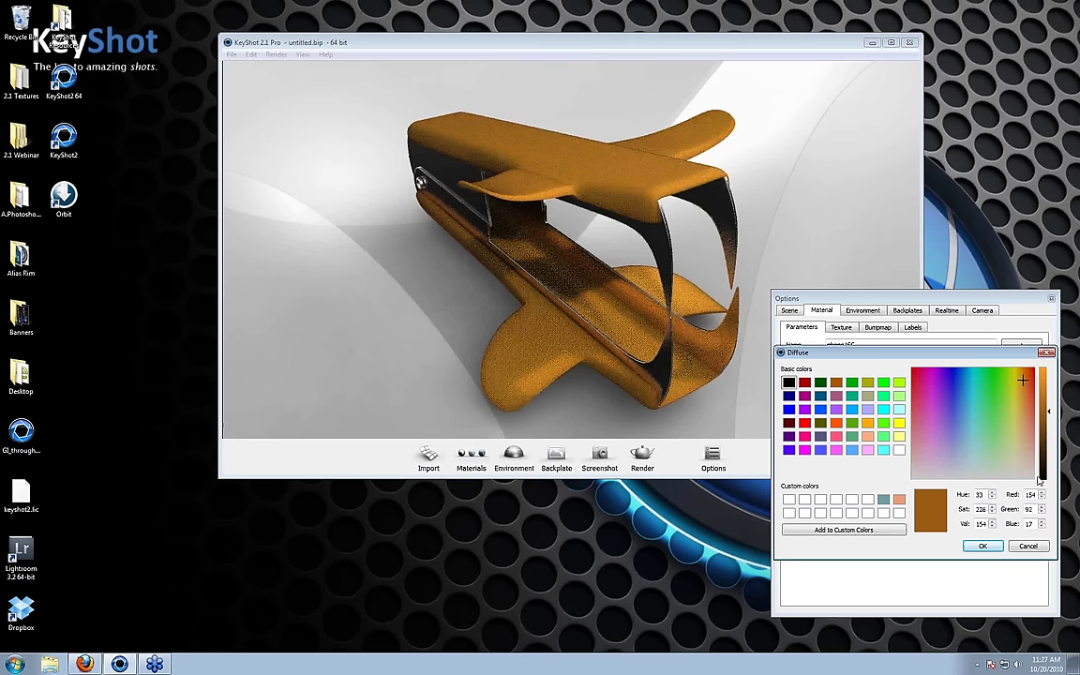
{"action": "left_click", "coordinate": [983, 547]}
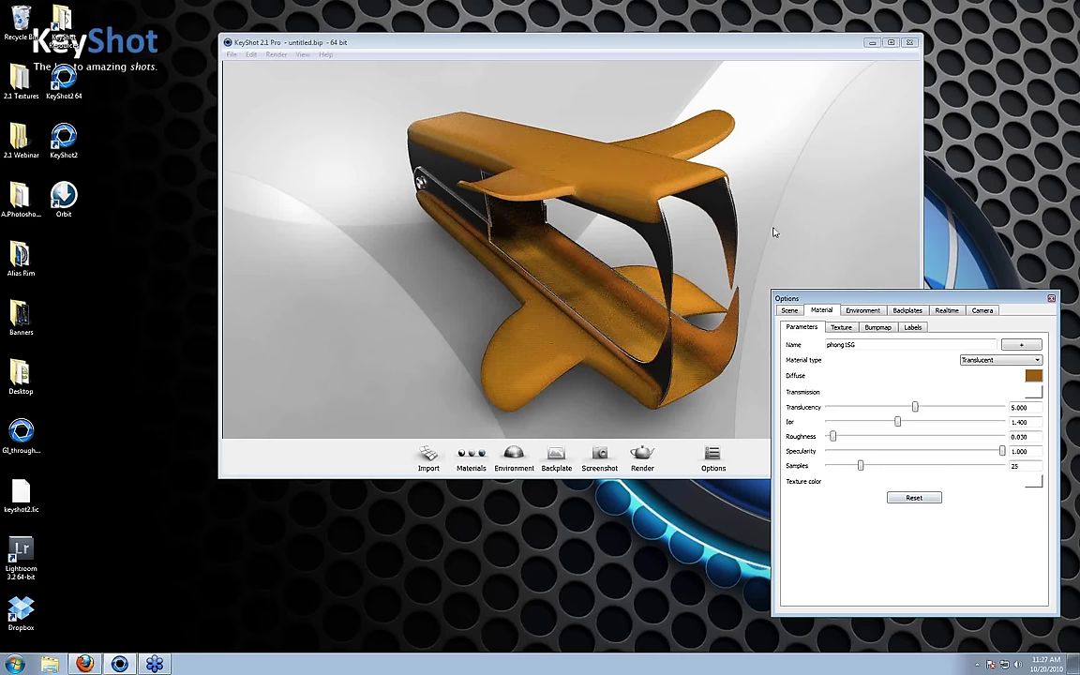
{"action": "key", "text": "o"}
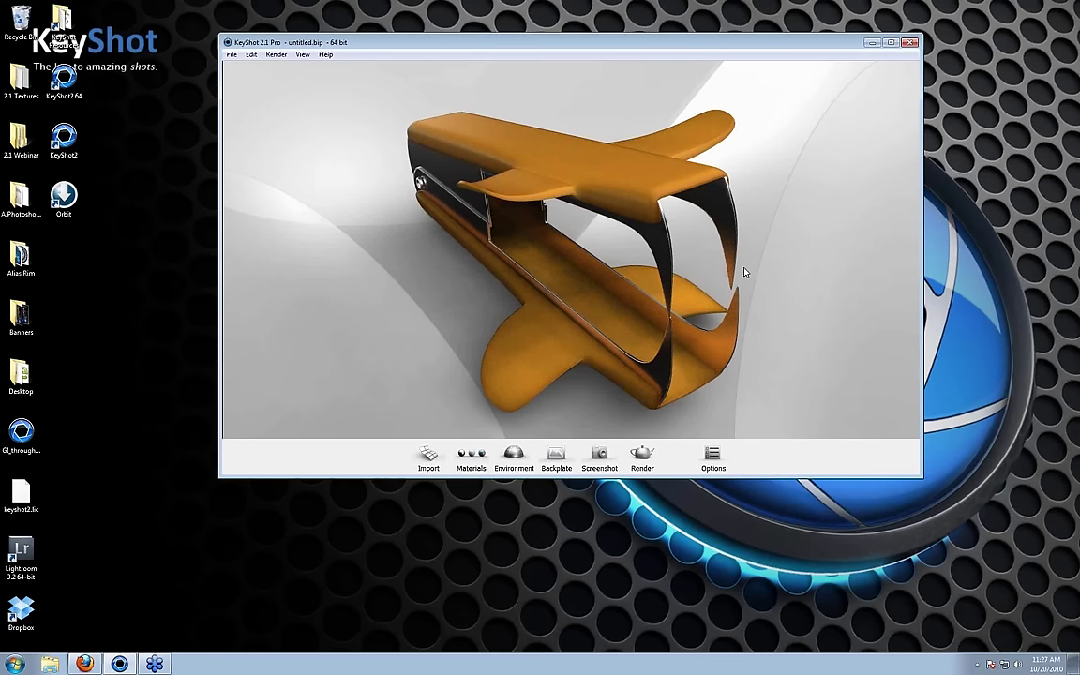
- Orbit the staple remover to a side view with its jaws facing left and save a screenshot of it
{"action": "mouse_move", "coordinate": [743, 272]}
{"action": "left_mouse_down"}
{"action": "mouse_move", "coordinate": [736, 311]}
{"action": "mouse_move", "coordinate": [593, 272]}
{"action": "mouse_move", "coordinate": [624, 269]}
{"action": "mouse_move", "coordinate": [572, 294]}
{"action": "mouse_move", "coordinate": [606, 273]}
{"action": "mouse_move", "coordinate": [723, 264]}
{"action": "left_mouse_up"}
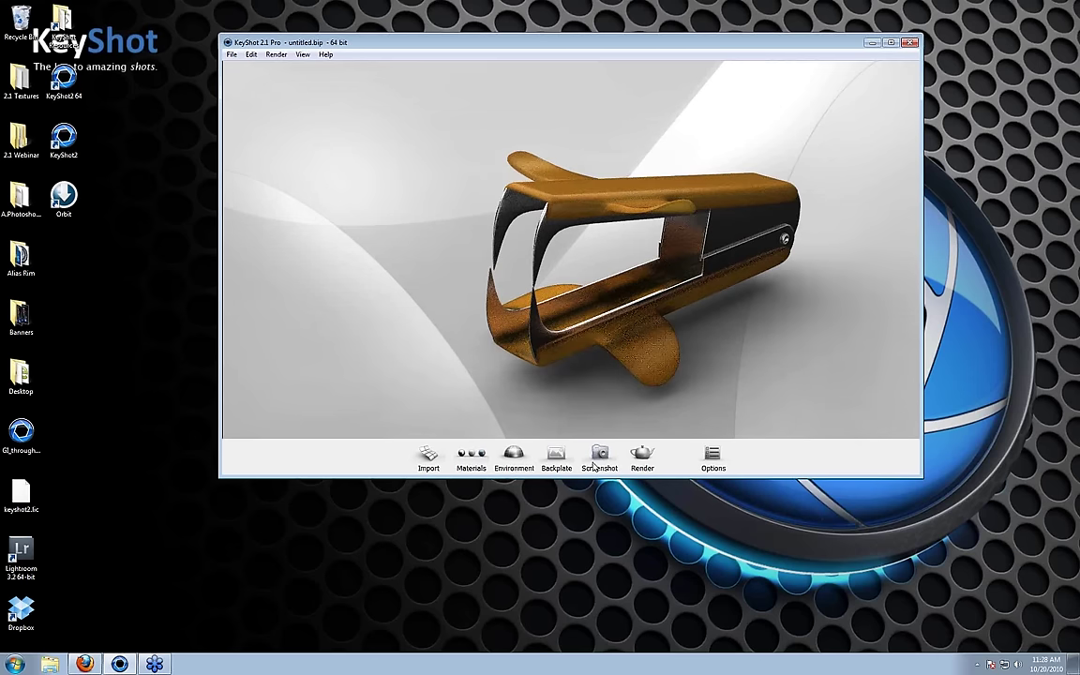
{"action": "left_click_drag", "start_coordinate": [598, 403], "coordinate": [605, 365]}
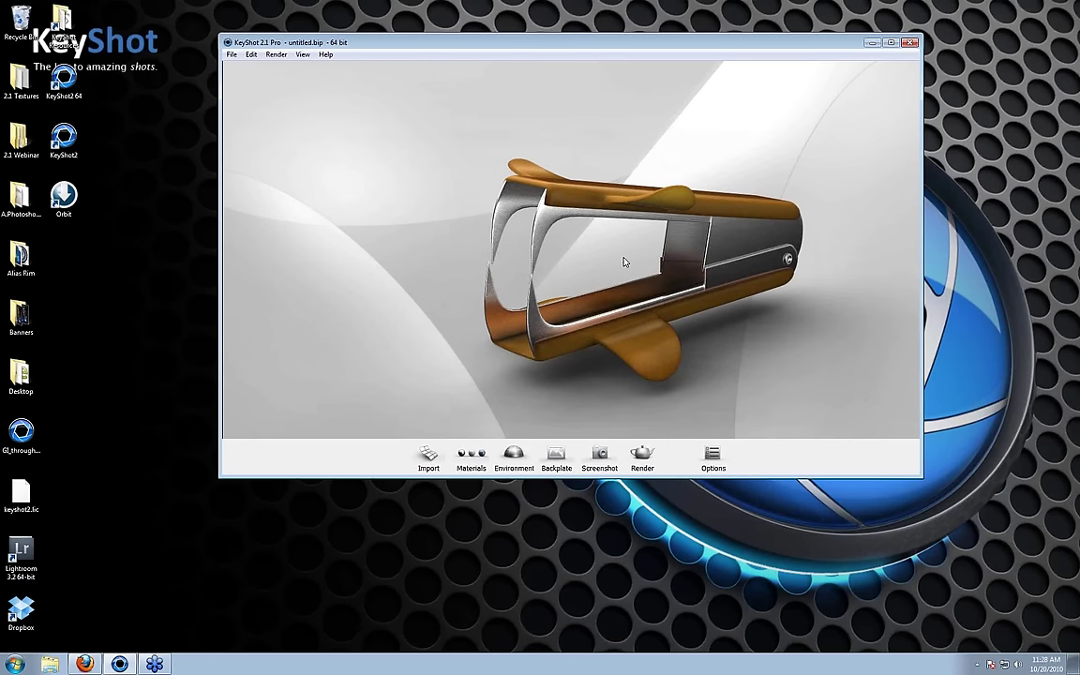
{"action": "left_click", "coordinate": [601, 465]}
- Open the saved screenshot from the library's renderings to inspect it at full size, and close the image viewer
{"action": "left_click", "coordinate": [471, 456]}
{"action": "left_click", "coordinate": [193, 342]}
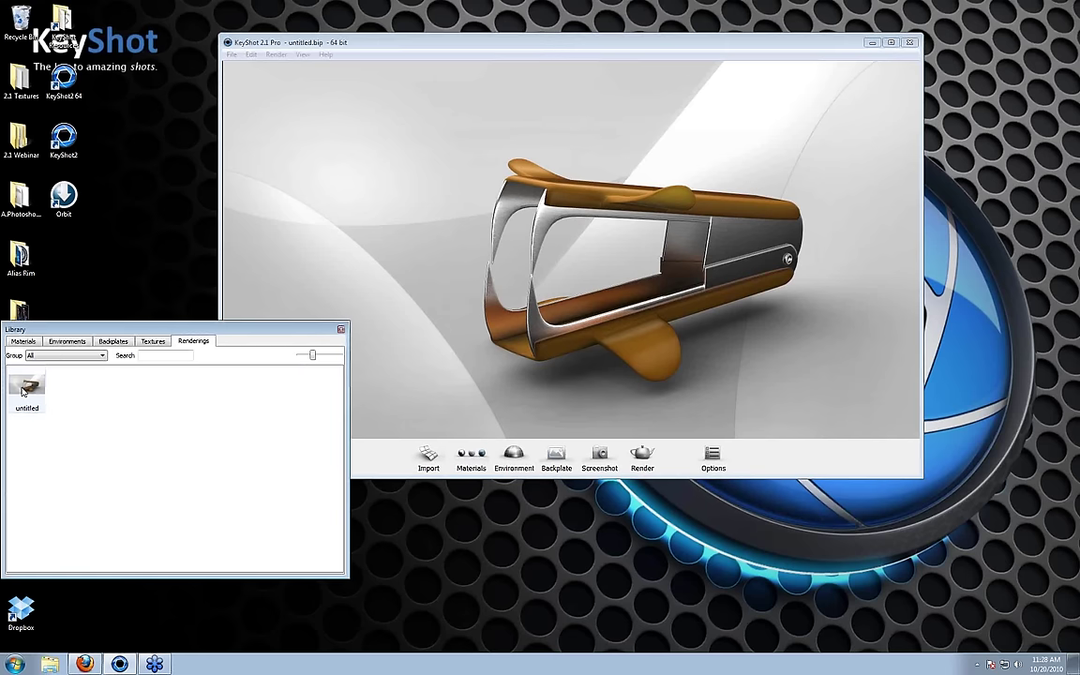
{"action": "left_click_drag", "start_coordinate": [23, 392], "coordinate": [408, 411]}
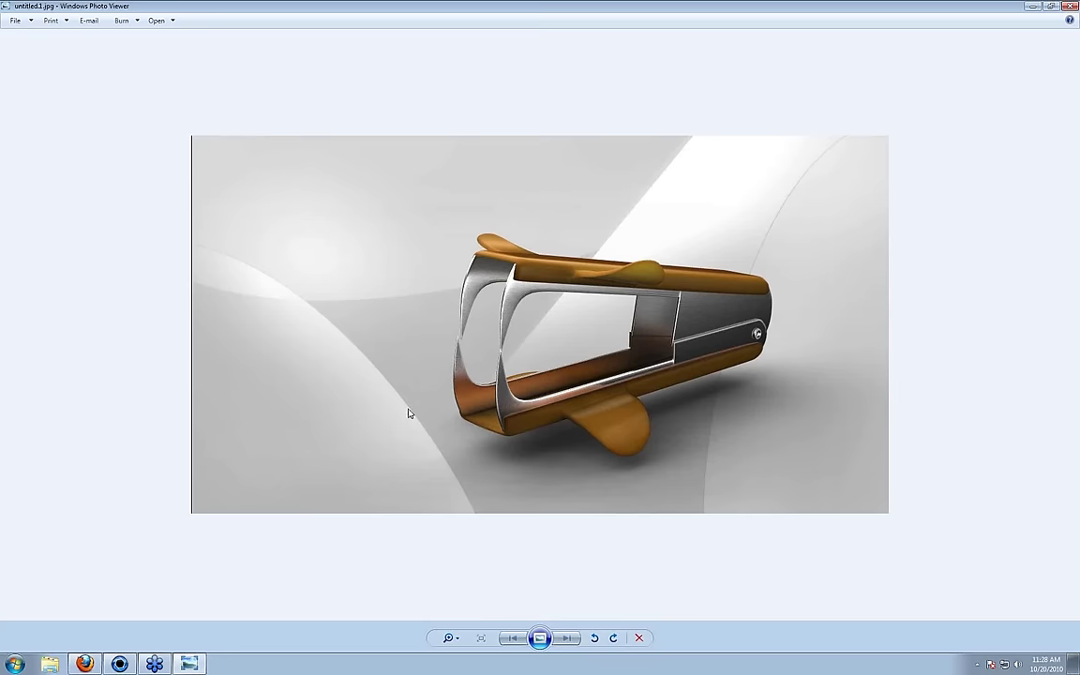
{"action": "left_click", "coordinate": [1070, 8]}
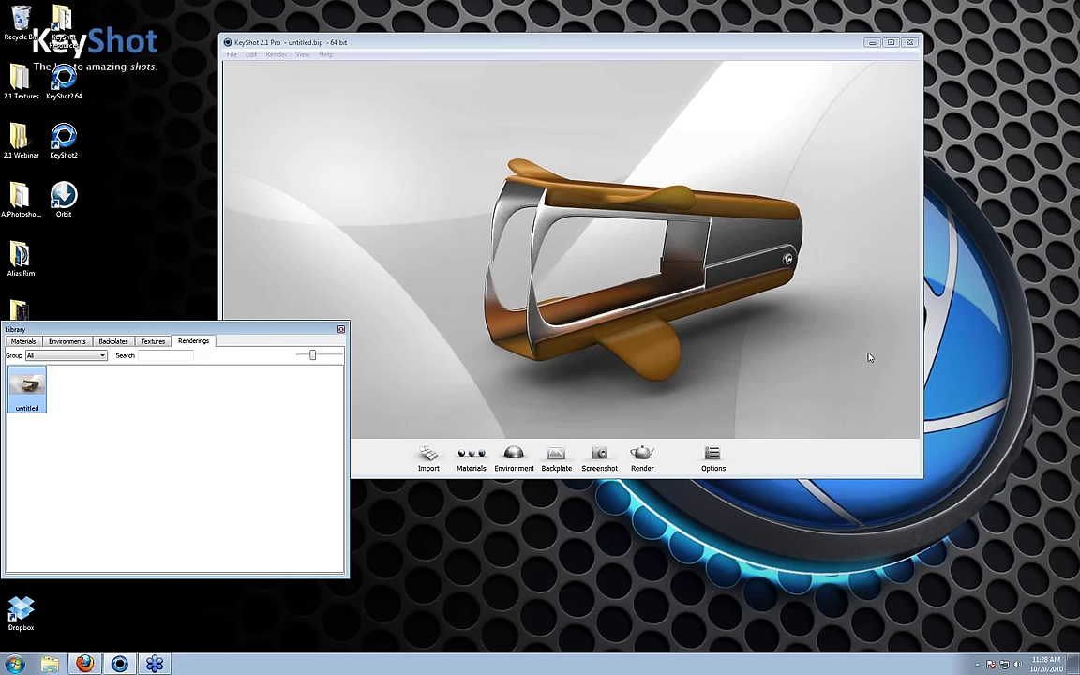
- Open the render options and set the JPEG output resolution to 1920 x 1040
{"action": "left_click", "coordinate": [642, 459]}
{"action": "left_click", "coordinate": [642, 458]}
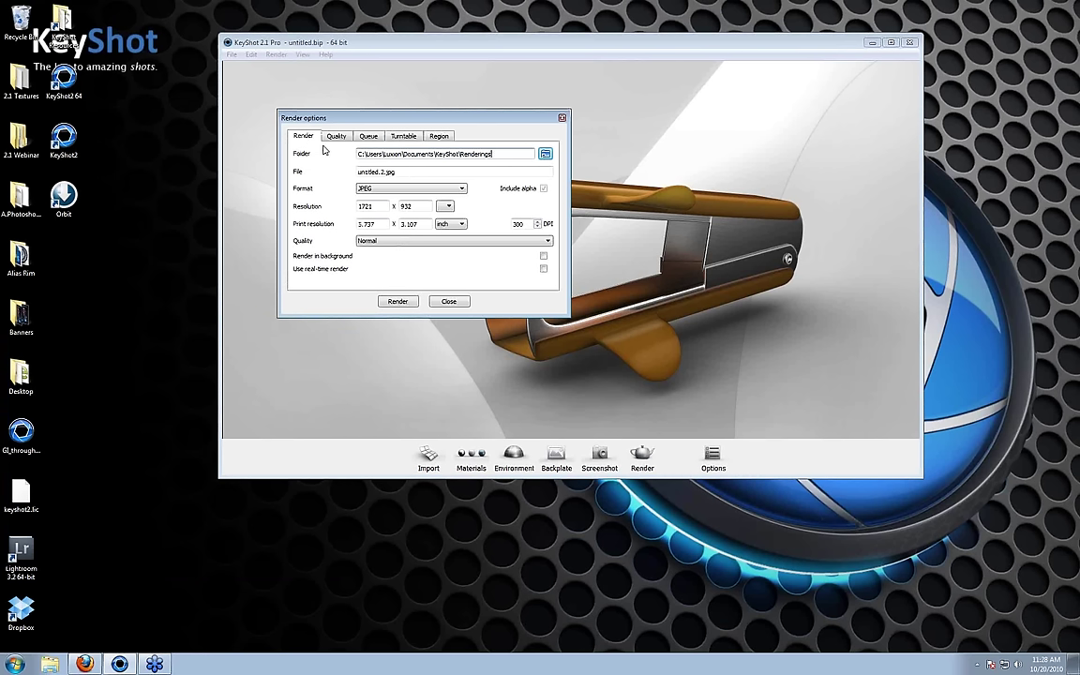
{"action": "left_click", "coordinate": [365, 189]}
{"action": "left_click", "coordinate": [373, 199]}
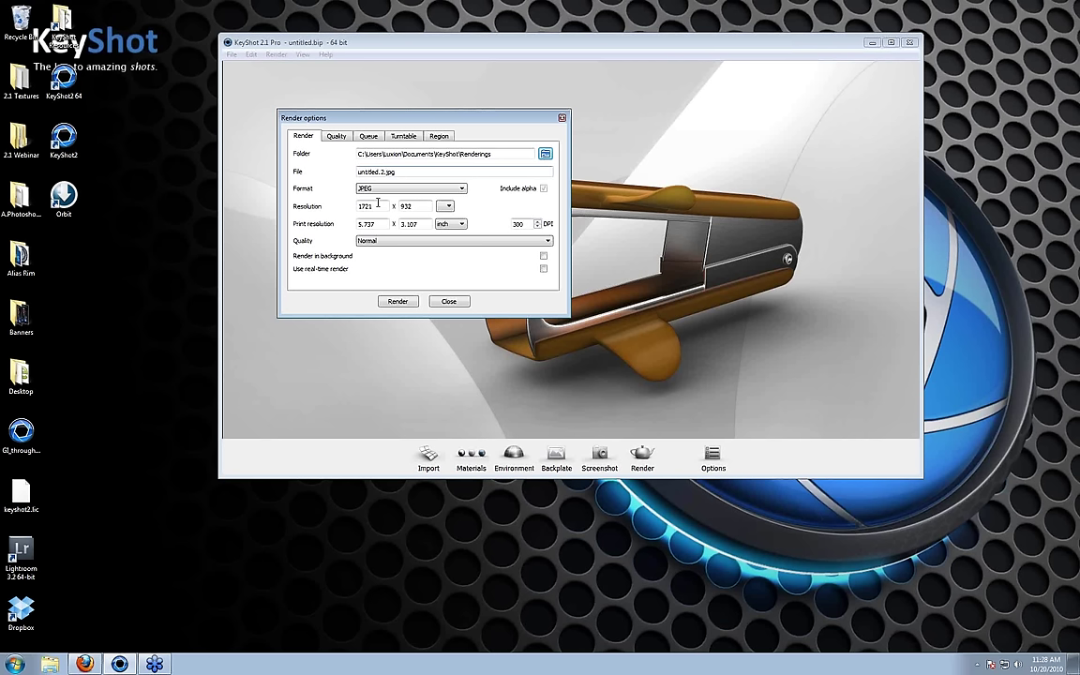
{"action": "double_click", "coordinate": [376, 203]}
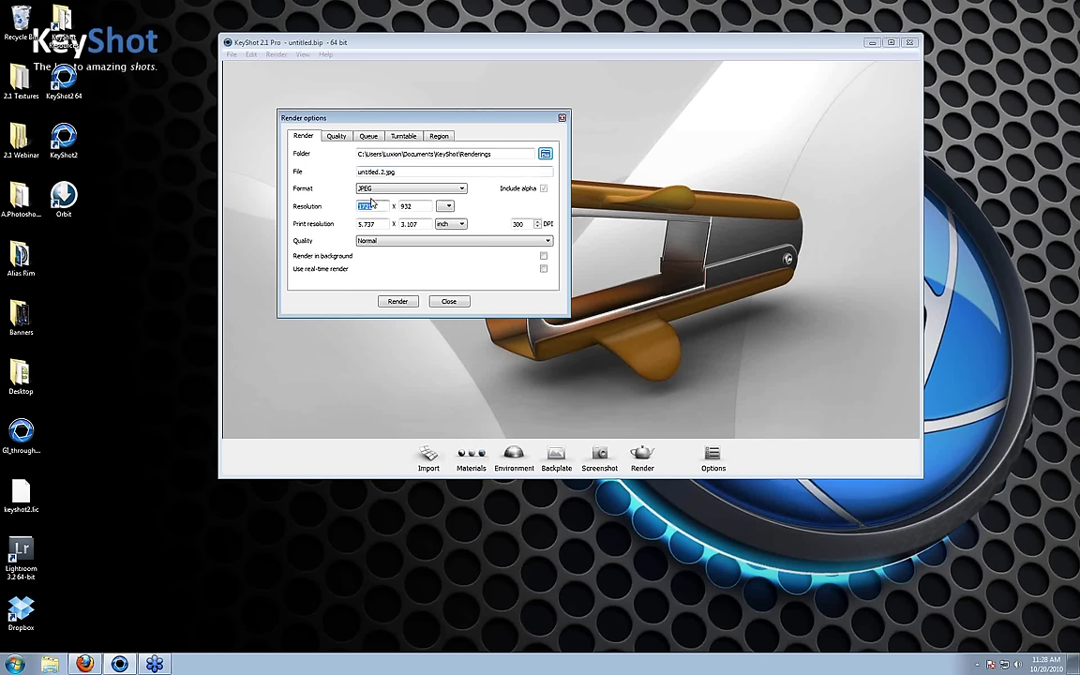
{"action": "type", "text": "9600"}
{"action": "left_click", "coordinate": [447, 207]}
{"action": "type", "text": "1920"}
{"action": "key", "text": "Tab"}
{"action": "type", "text": "1040"}
- Review the standard render quality settings, shift the render options dialog off the model, and return to the output settings
{"action": "left_click", "coordinate": [339, 137]}
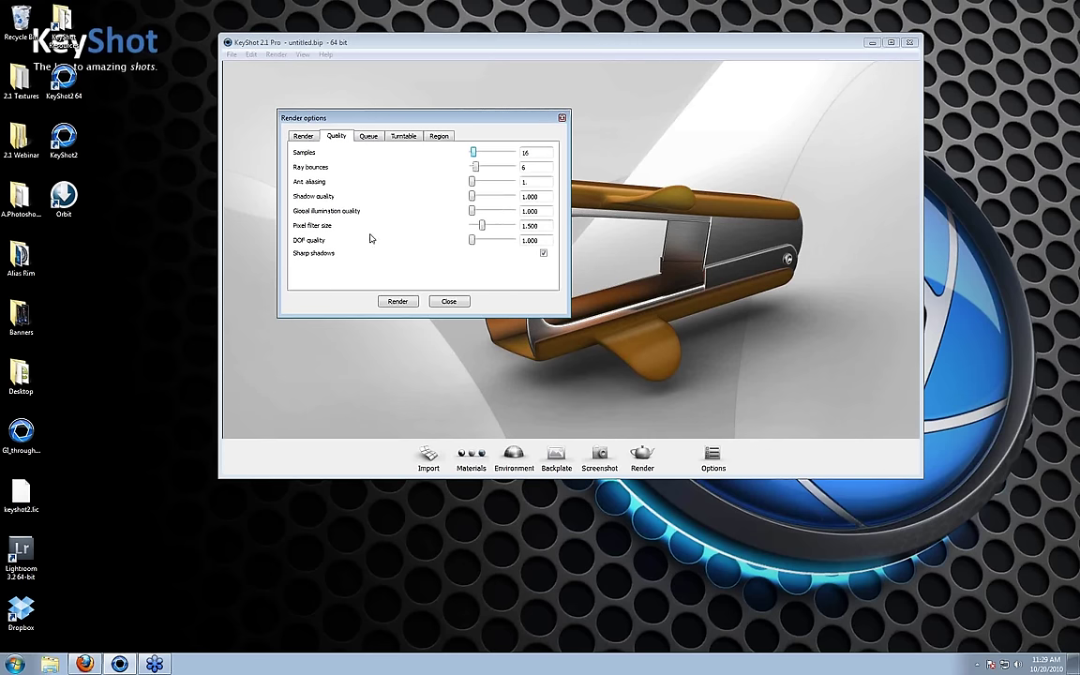
{"action": "left_click_drag", "start_coordinate": [449, 116], "coordinate": [334, 78]}
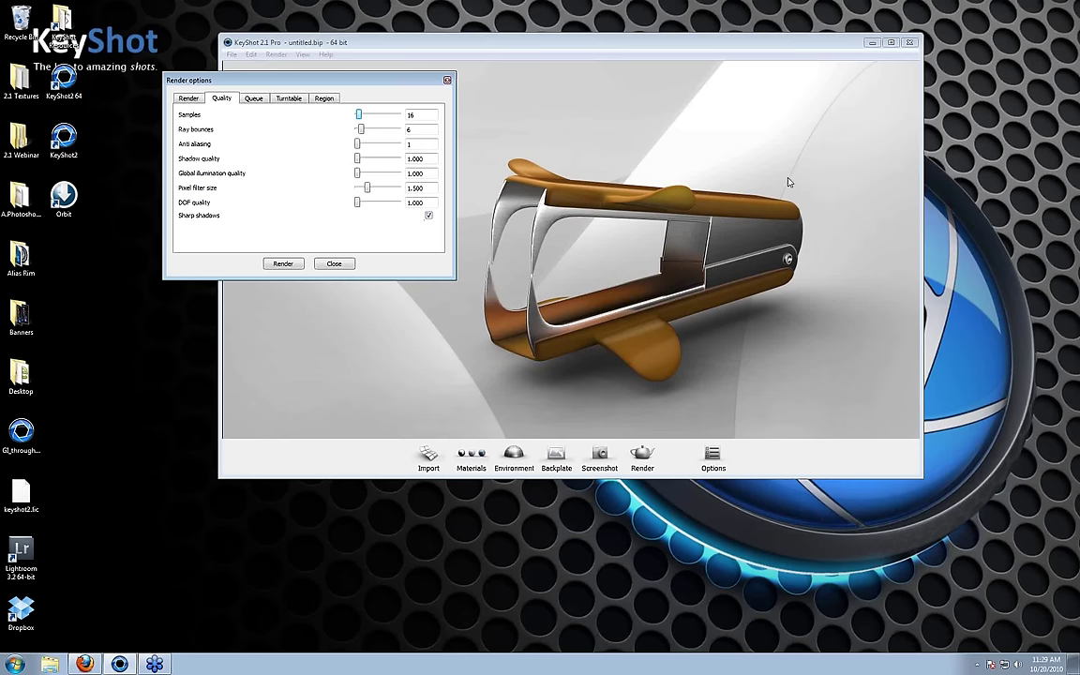
{"action": "left_click", "coordinate": [187, 97]}
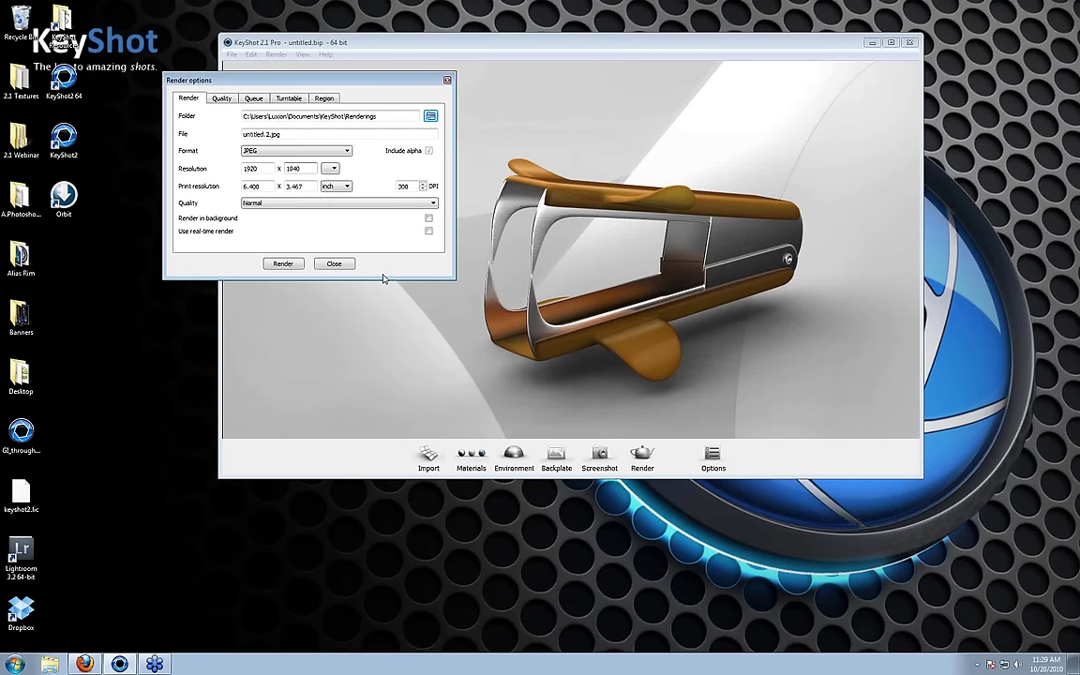
- Render the image using real-time render limited to a maximum of 15 seconds, and close the finished render
{"action": "left_click", "coordinate": [428, 232]}
{"action": "left_click", "coordinate": [220, 101]}
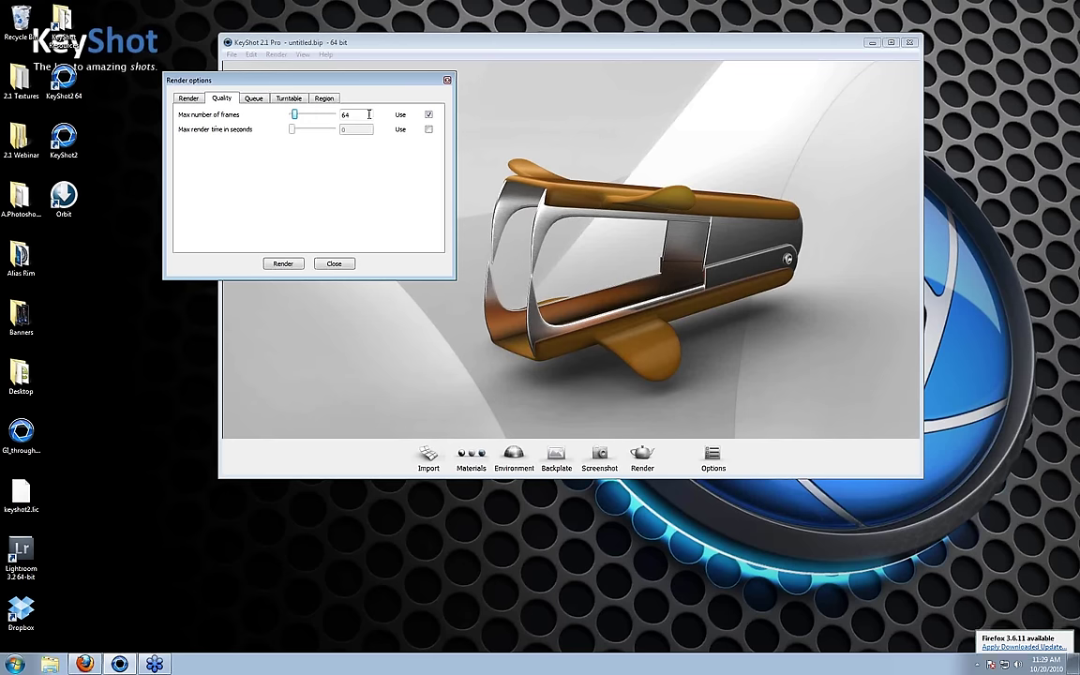
{"action": "left_click", "coordinate": [292, 129]}
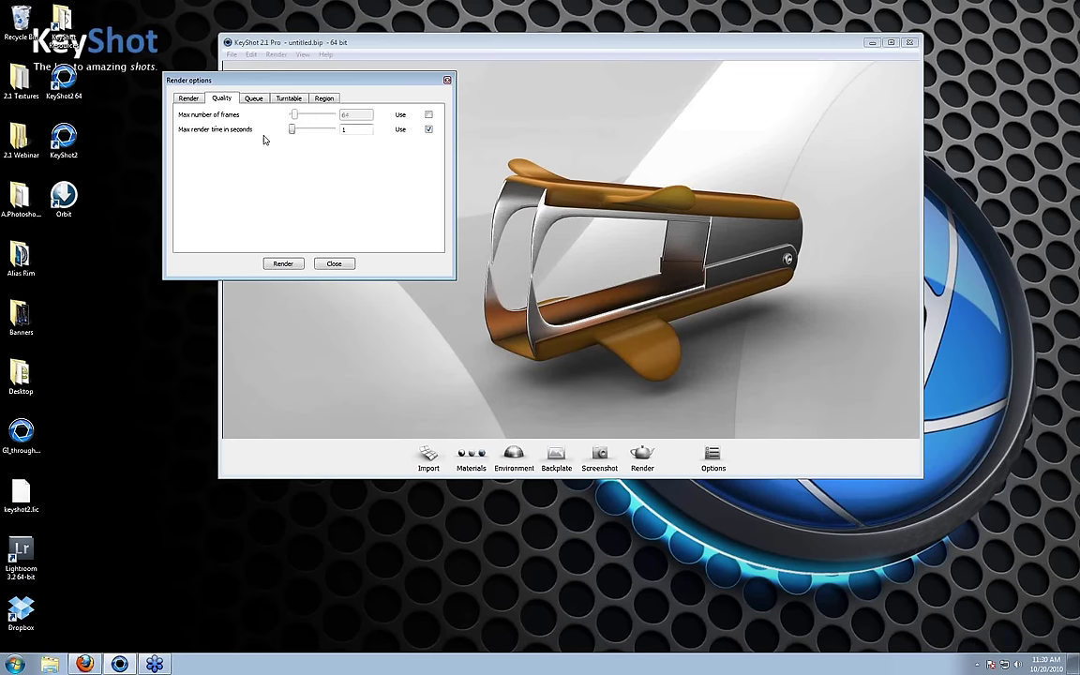
{"action": "mouse_move", "coordinate": [292, 129]}
{"action": "left_mouse_down"}
{"action": "mouse_move", "coordinate": [312, 132]}
{"action": "mouse_move", "coordinate": [285, 139]}
{"action": "left_mouse_up"}
{"action": "left_click", "coordinate": [283, 264]}
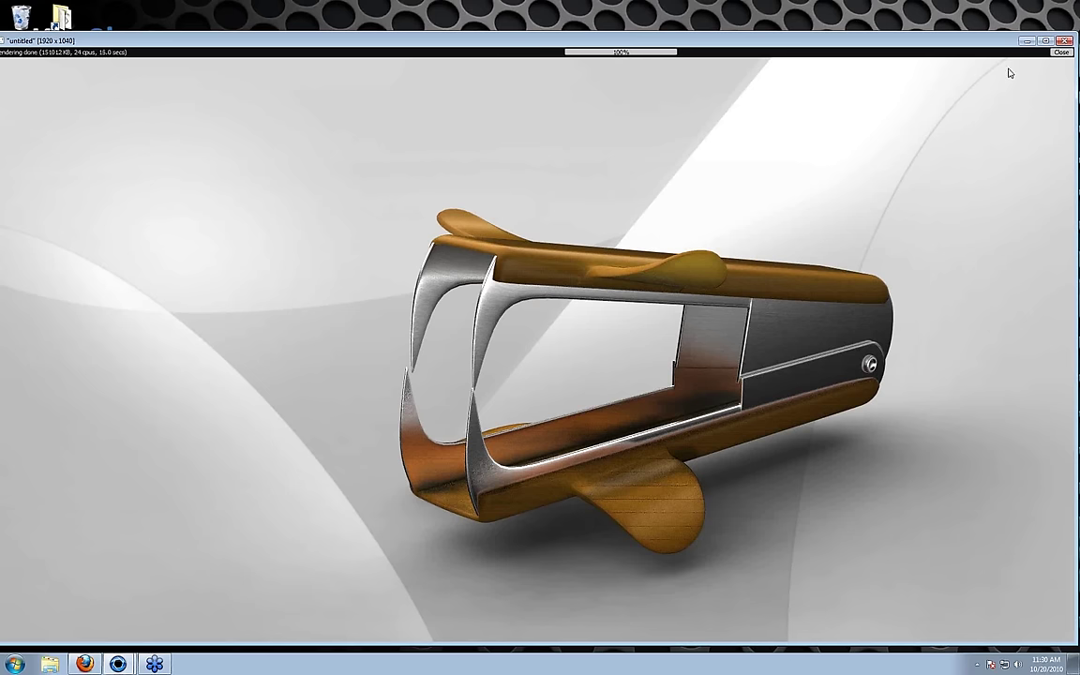
{"action": "left_click", "coordinate": [1064, 54]}
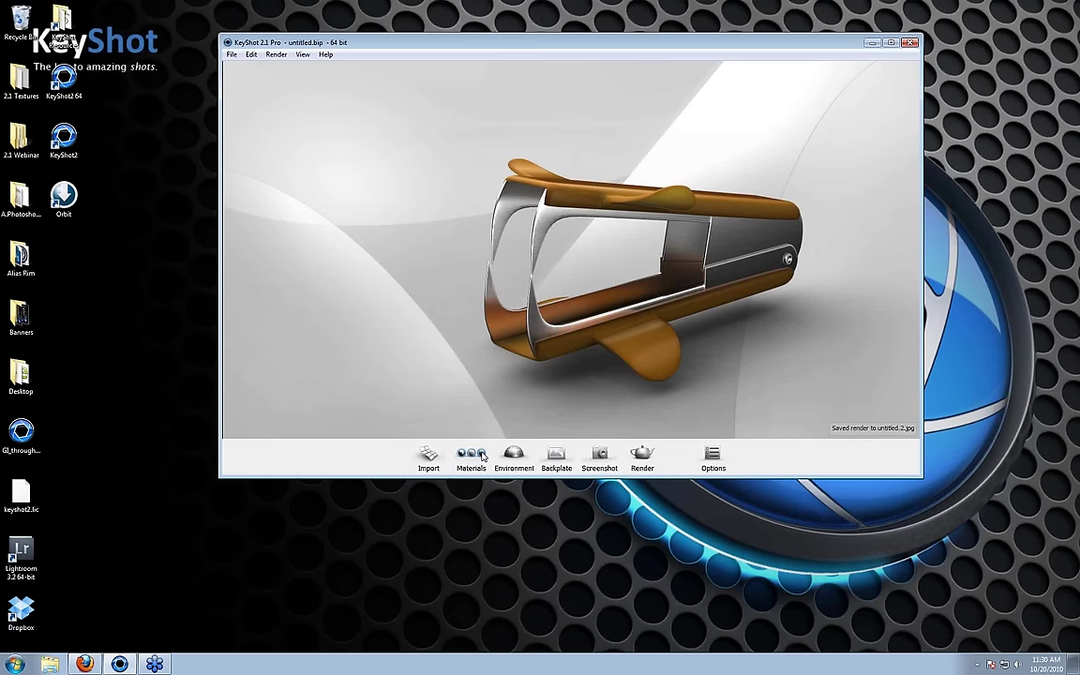
- Inspect the saved render untitled.2.jpg from the library's renderings, and close the image viewer and the library
{"action": "left_click", "coordinate": [473, 455]}
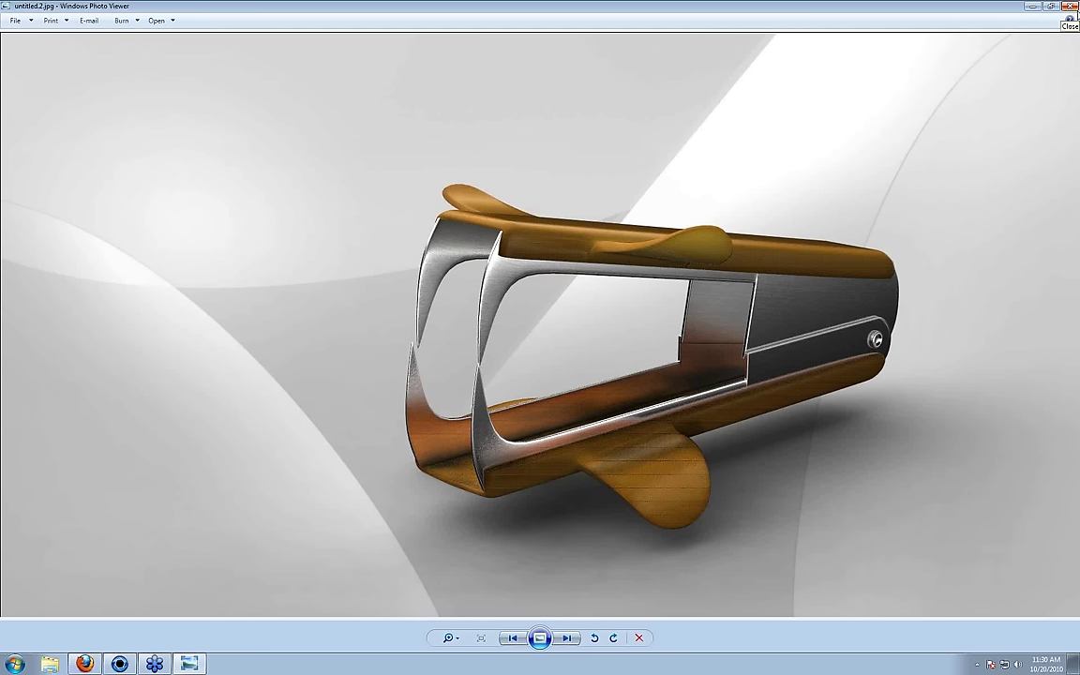
{"action": "left_click", "coordinate": [1070, 8]}
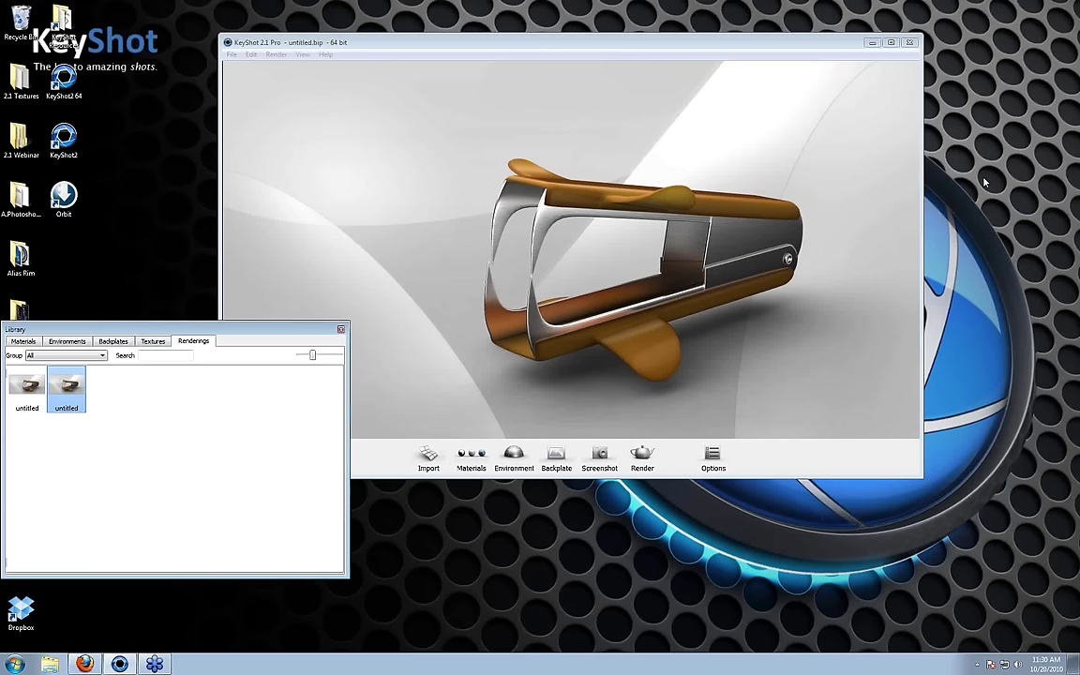
{"action": "left_click", "coordinate": [335, 379]}
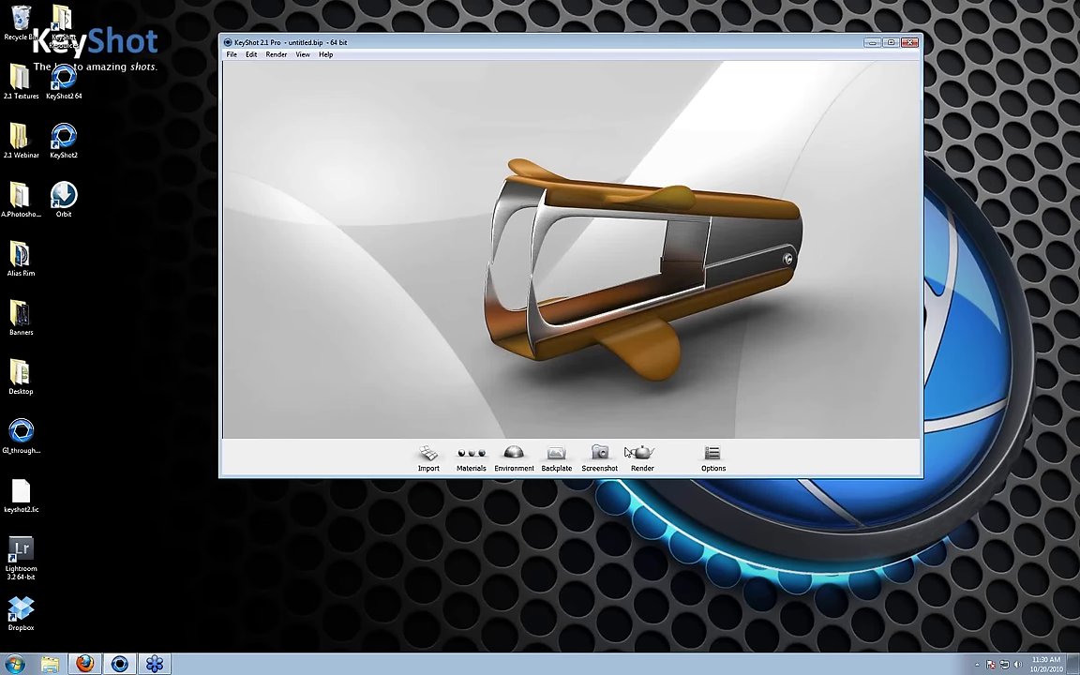
- Enable the realtime effects and set the bloom intensity to 1.000 and the bloom radius to 20.000
{"action": "left_click", "coordinate": [712, 458]}
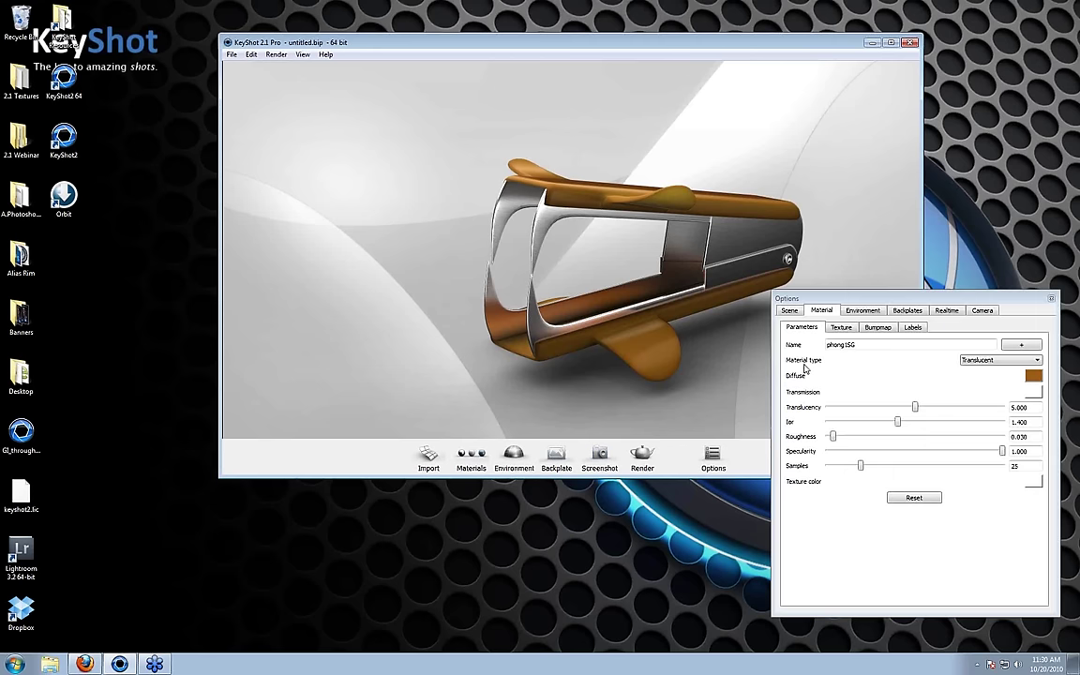
{"action": "left_click", "coordinate": [945, 310]}
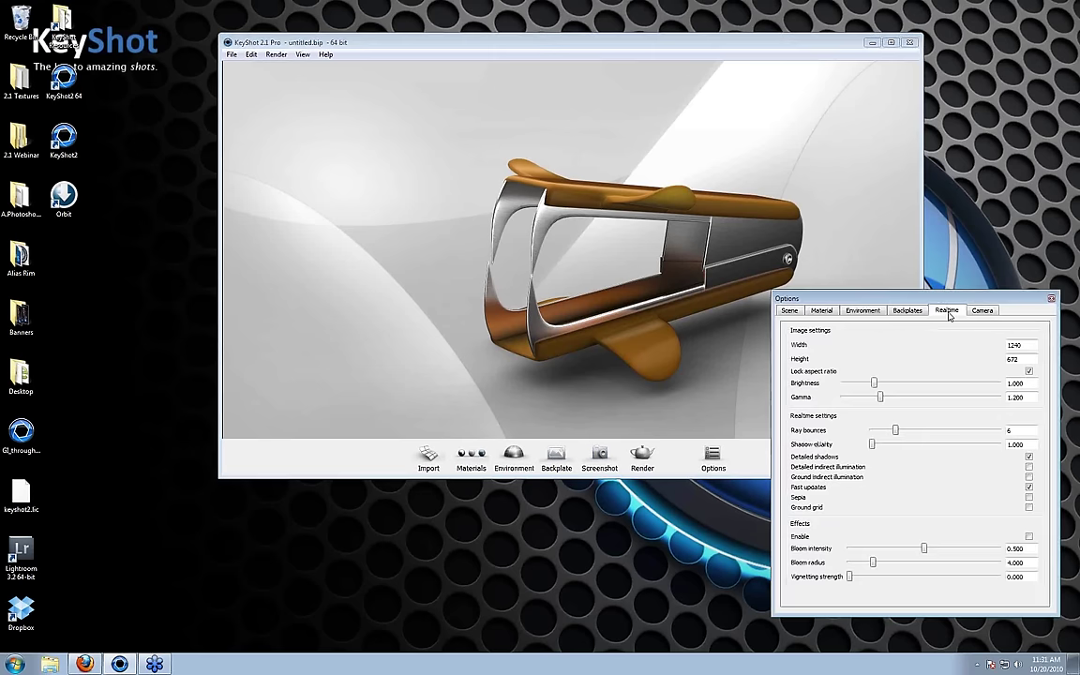
{"action": "left_click", "coordinate": [1028, 537]}
{"action": "left_click_drag", "start_coordinate": [709, 42], "coordinate": [614, 50]}
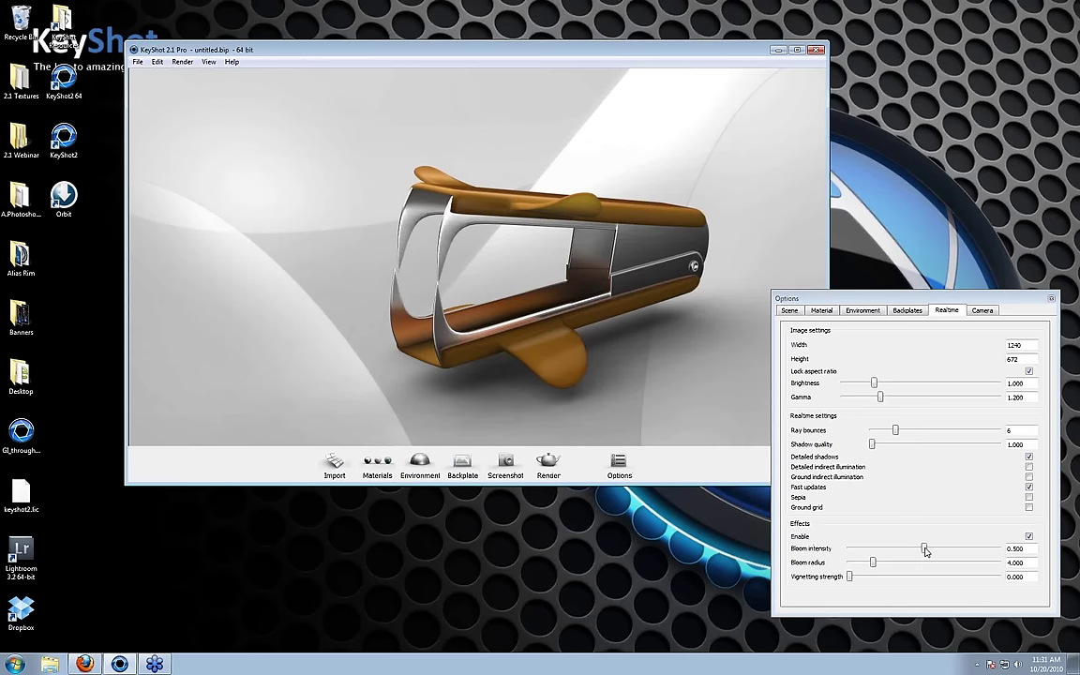
{"action": "left_click_drag", "start_coordinate": [925, 550], "coordinate": [997, 549]}
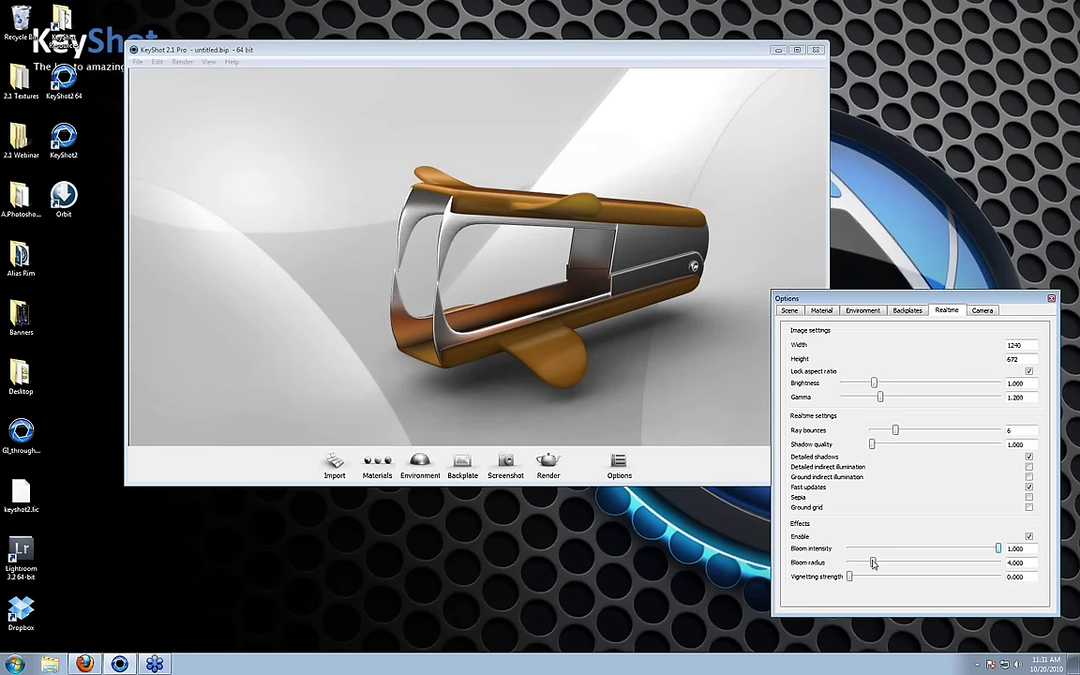
{"action": "left_click_drag", "start_coordinate": [872, 562], "coordinate": [887, 562]}
{"action": "left_click_drag", "start_coordinate": [888, 563], "coordinate": [998, 563]}
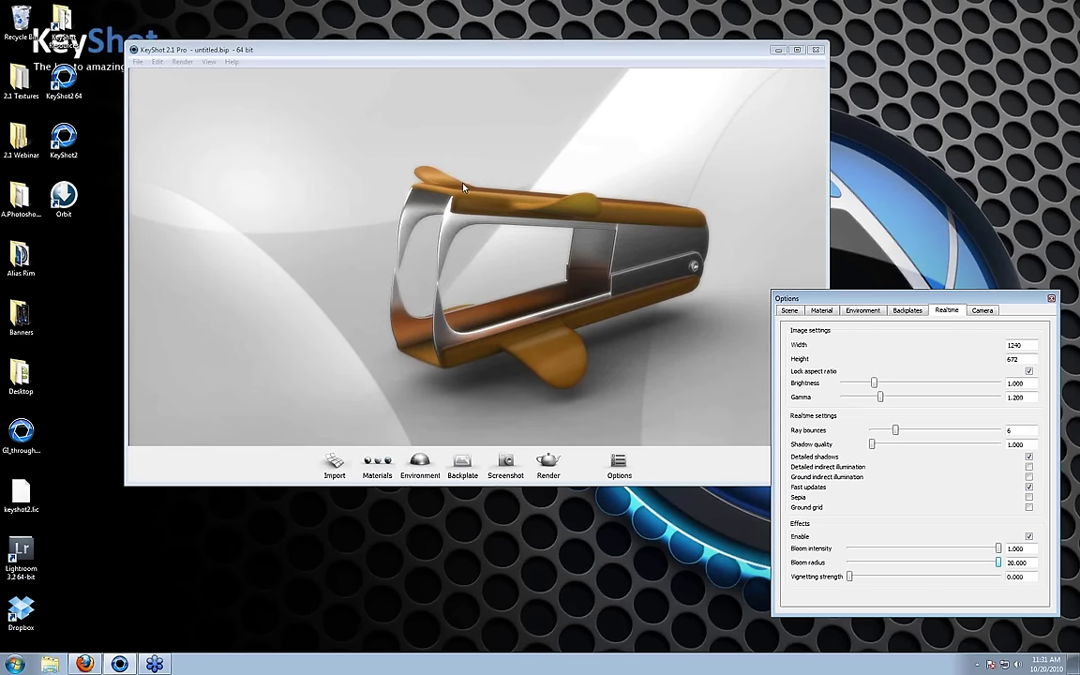
- Try bloom radius values of 50 and 500, and restore the radius to 20
{"action": "double_click", "coordinate": [1034, 562]}
{"action": "type", "text": "50"}
{"action": "key", "text": "Return"}
{"action": "type", "text": "500"}
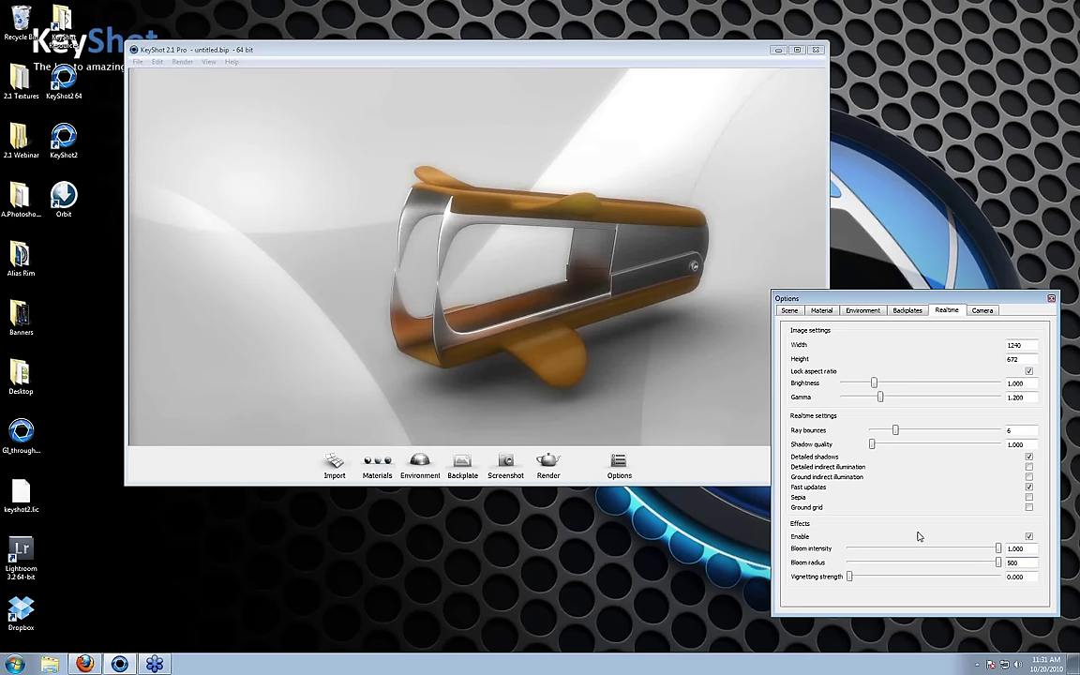
{"action": "key", "text": "Return"}
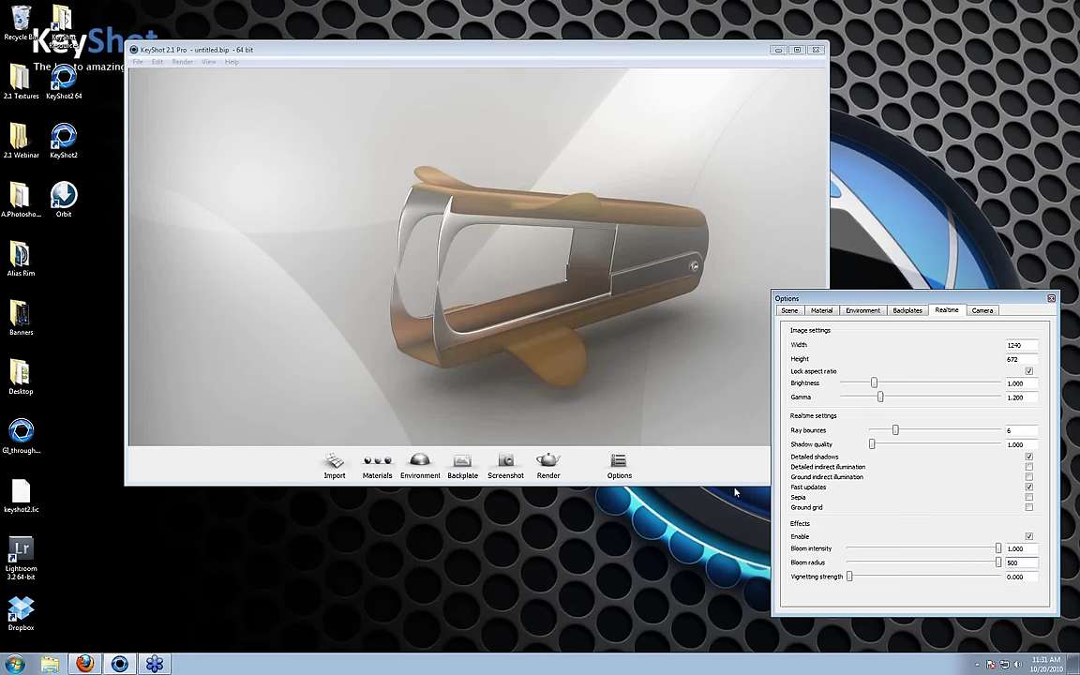
{"action": "double_click", "coordinate": [1013, 562]}
{"action": "type", "text": "20"}
{"action": "key", "text": "Return"}
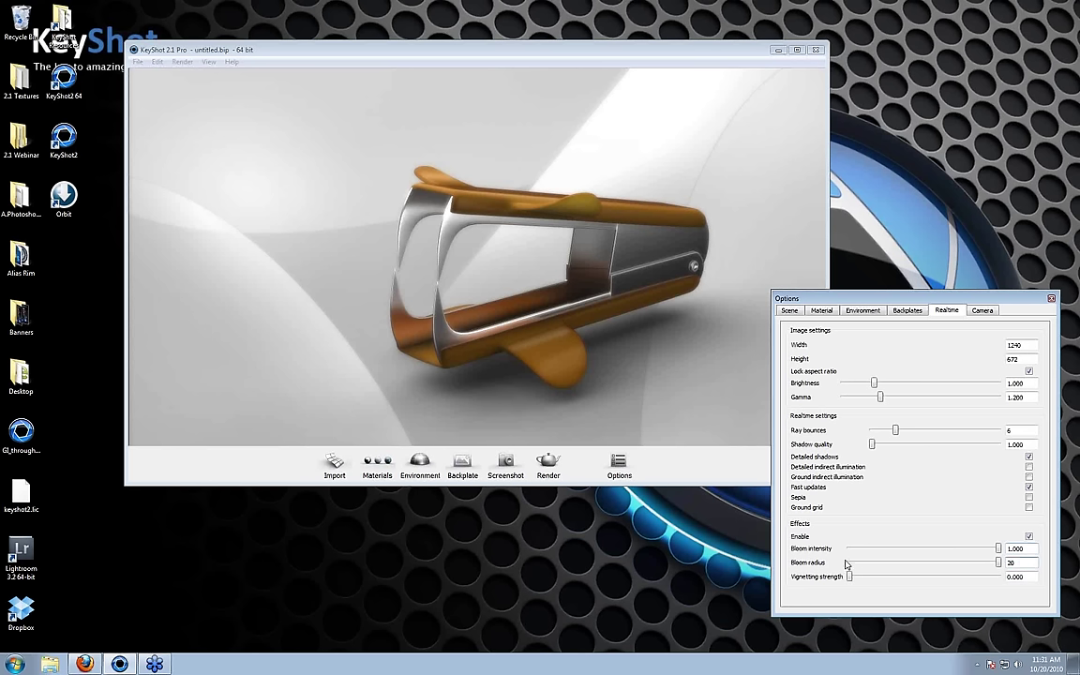
- Raise the vignetting strength to 1.000 and reduce the bloom to a radius of 16.700 and an intensity of 0.630
{"action": "left_click_drag", "start_coordinate": [849, 576], "coordinate": [1003, 573]}
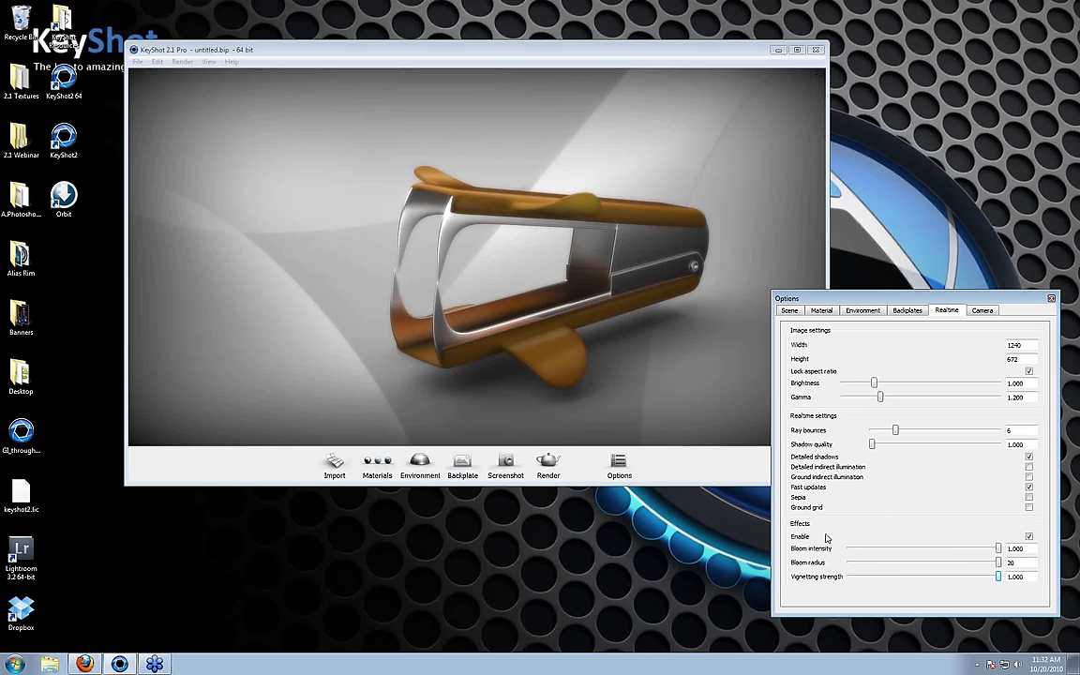
{"action": "double_click", "coordinate": [1005, 563]}
{"action": "left_click_drag", "start_coordinate": [997, 563], "coordinate": [943, 550]}
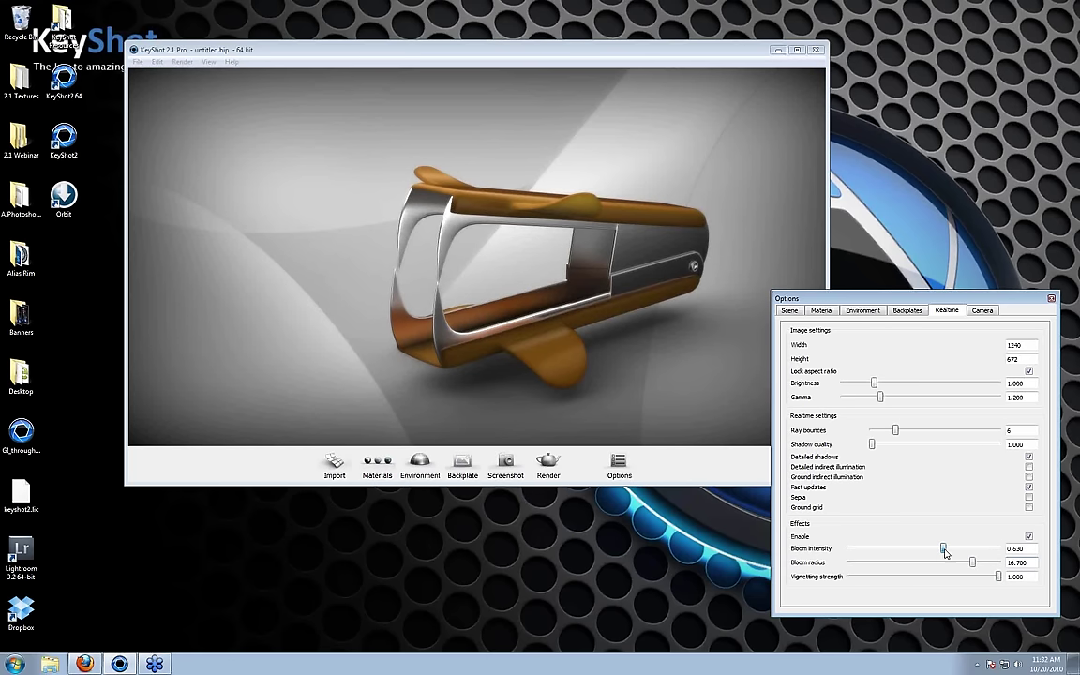
- Lower the vignetting strength to 0.490, switching the effects off and on once to compare the image
{"action": "left_click_drag", "start_coordinate": [997, 576], "coordinate": [995, 578]}
{"action": "left_click_drag", "start_coordinate": [987, 578], "coordinate": [949, 577]}
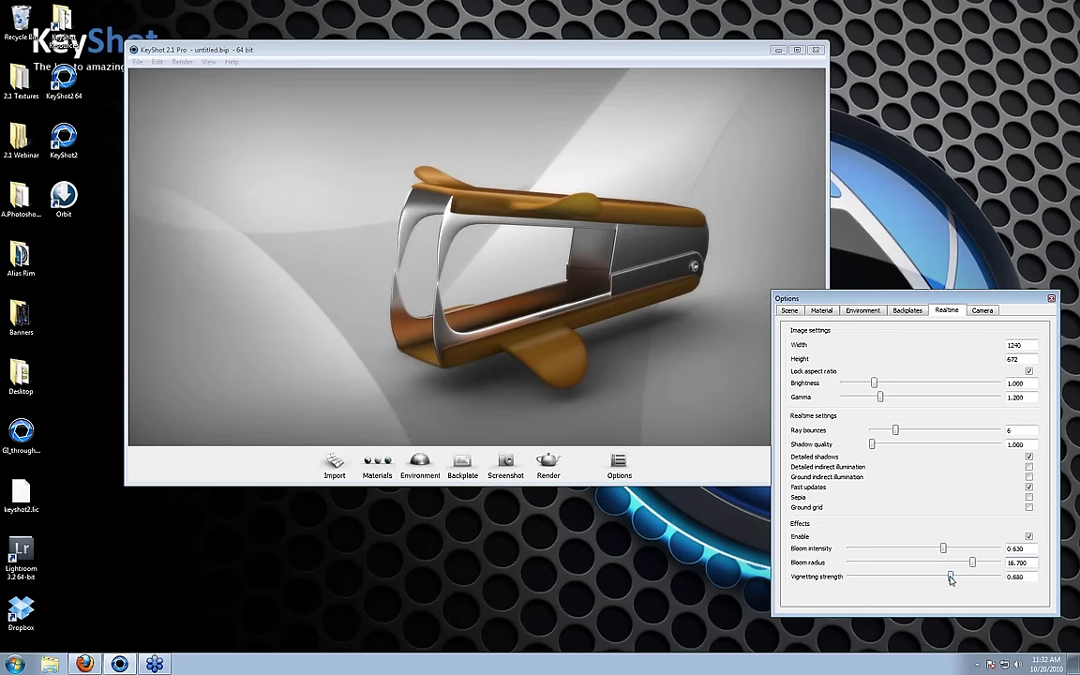
{"action": "left_click", "coordinate": [1029, 537]}
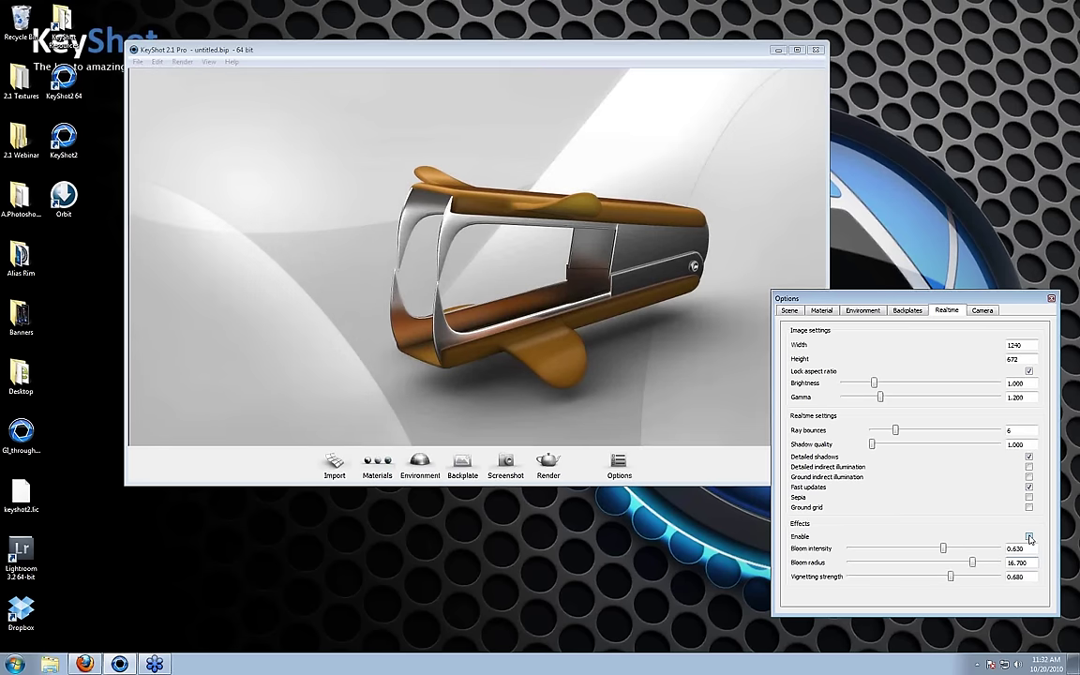
{"action": "left_click", "coordinate": [1029, 537]}
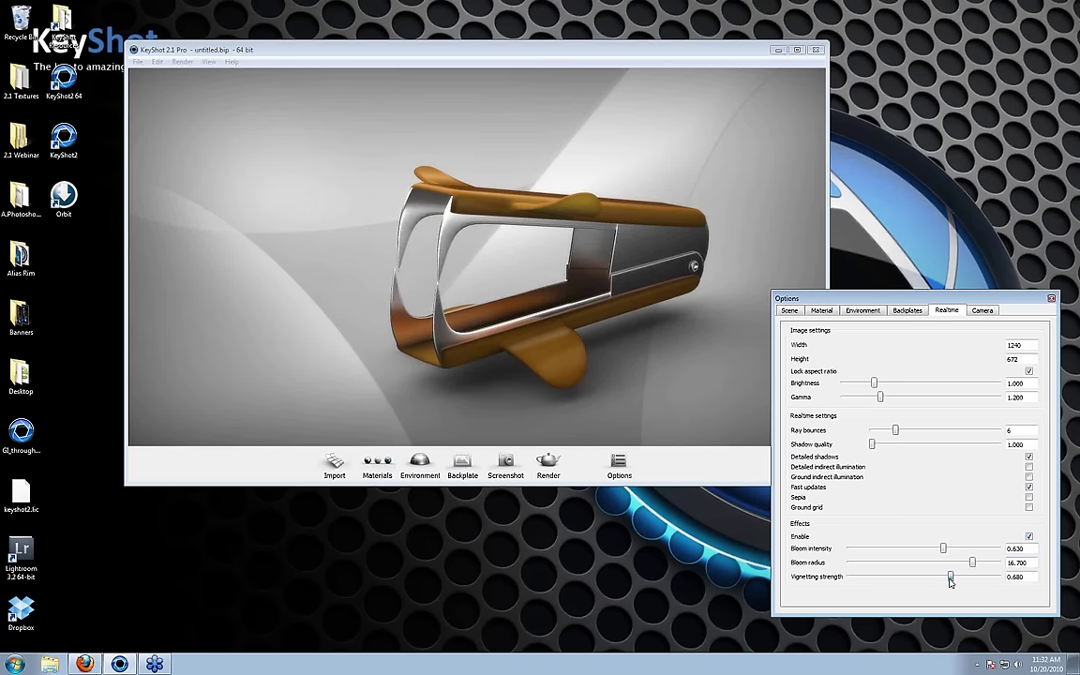
{"action": "left_click_drag", "start_coordinate": [949, 581], "coordinate": [923, 584]}
- Orbit the staple remover to a frontal view, check the CPU usage history in Windows Task Manager, and close it
{"action": "left_click", "coordinate": [746, 208]}
{"action": "left_click_drag", "start_coordinate": [746, 208], "coordinate": [452, 296]}
{"action": "right_click", "coordinate": [496, 663]}
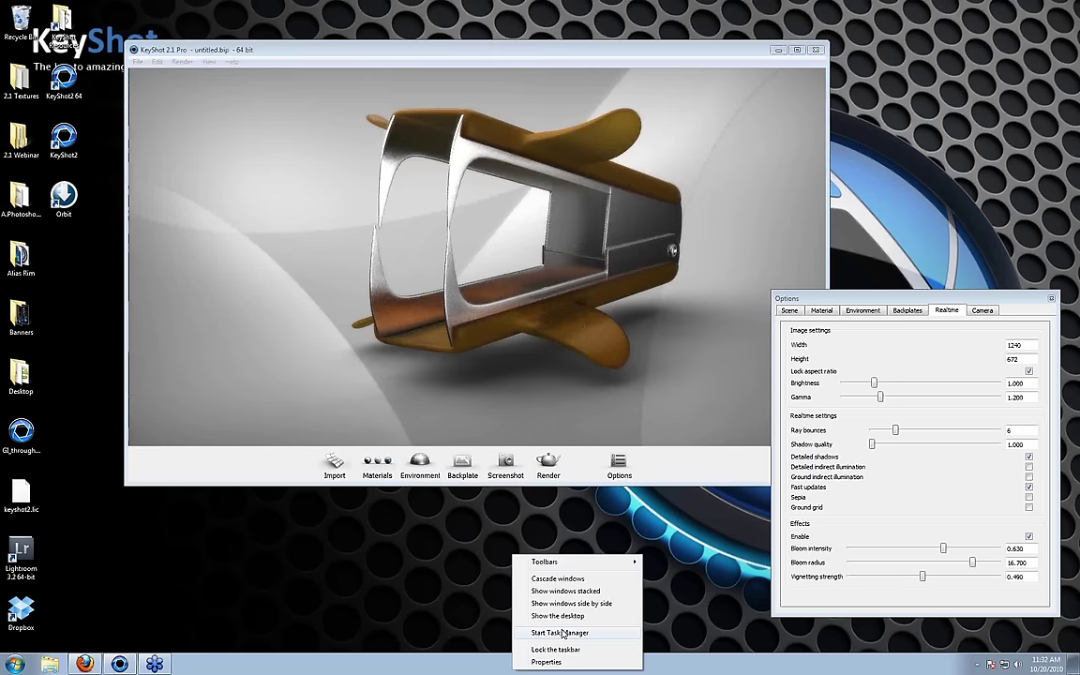
{"action": "left_click", "coordinate": [566, 631]}
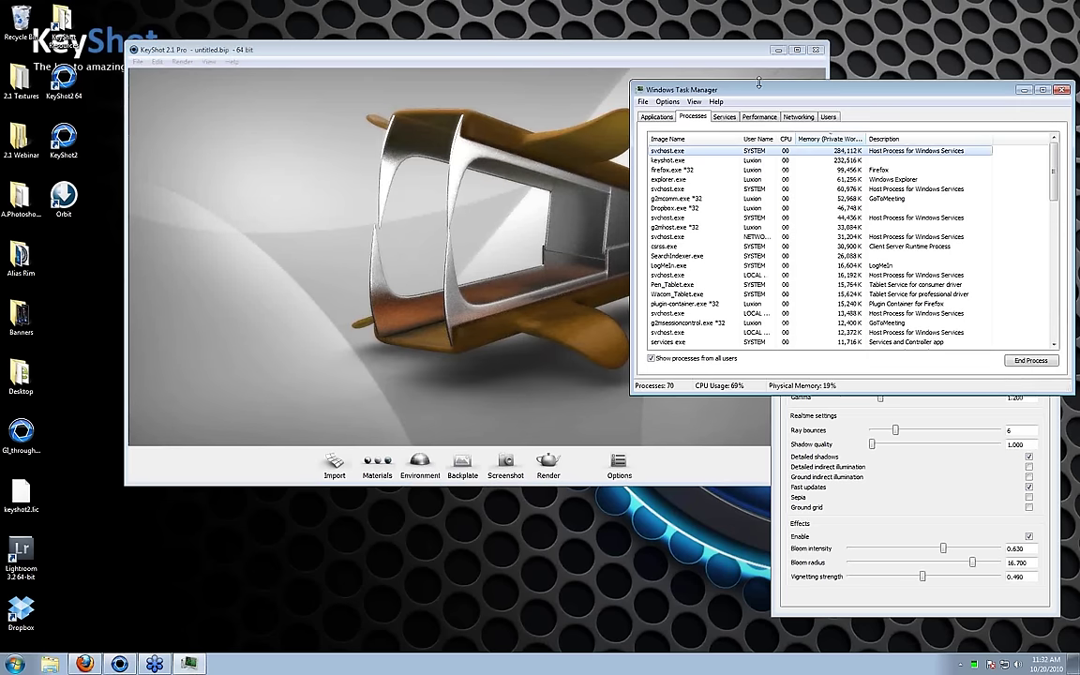
{"action": "left_click", "coordinate": [761, 117]}
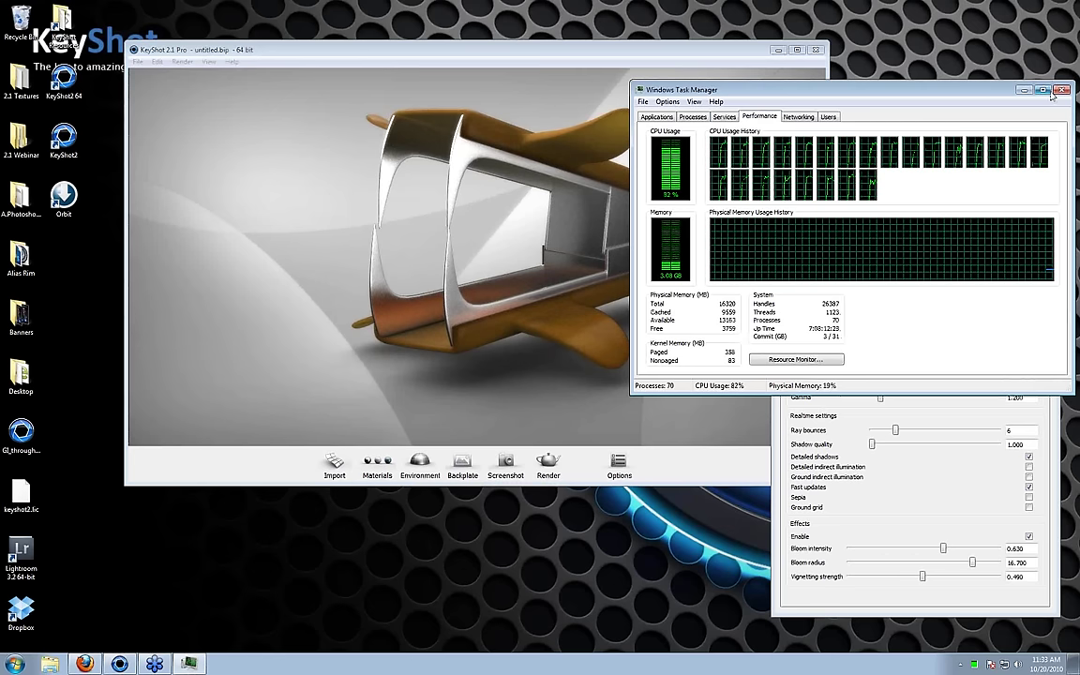
{"action": "key", "text": "alt+F4"}
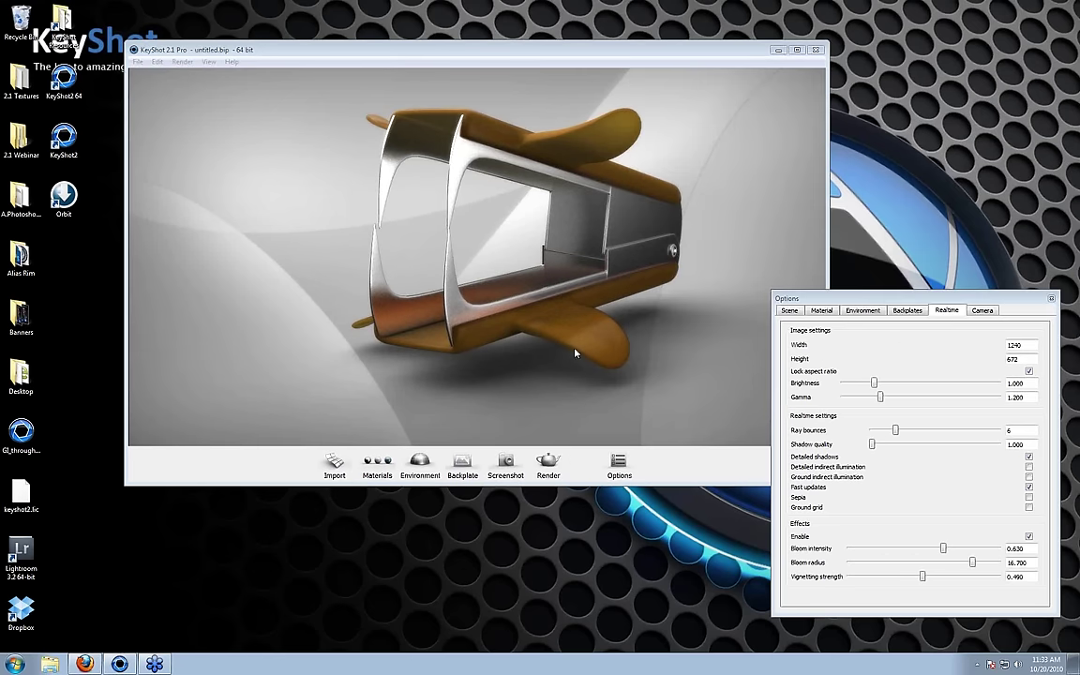
- Enable detailed indirect illumination in the realtime settings for the staple remover scene
{"action": "left_click", "coordinate": [649, 274]}
{"action": "left_click_drag", "start_coordinate": [653, 275], "coordinate": [585, 275]}
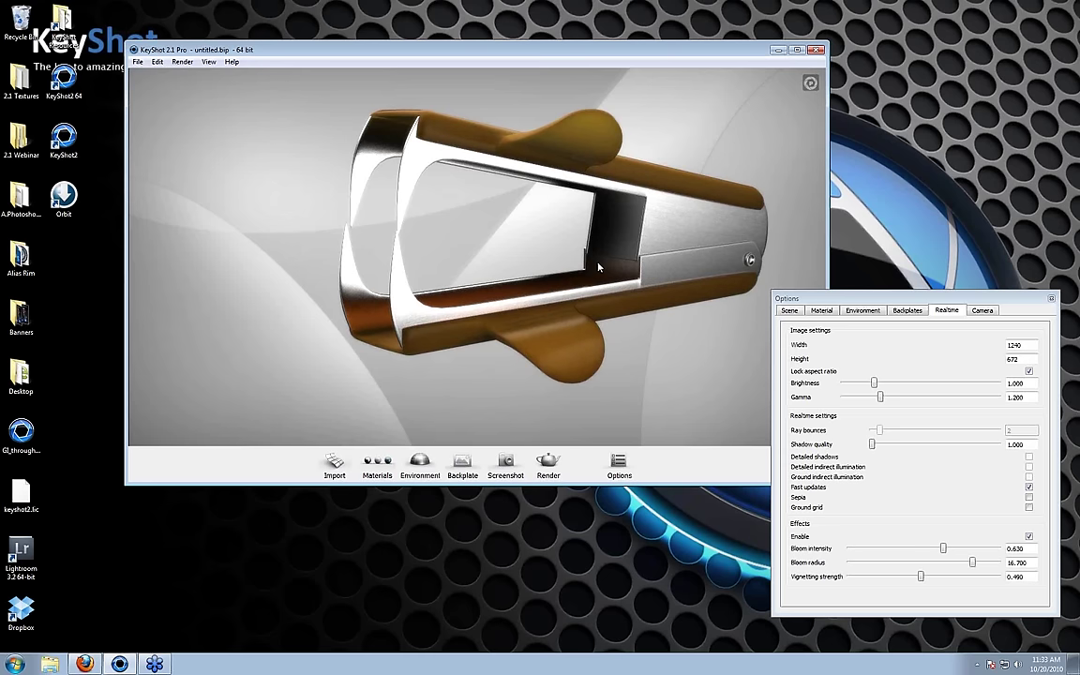
{"action": "left_click_drag", "start_coordinate": [643, 255], "coordinate": [391, 256]}
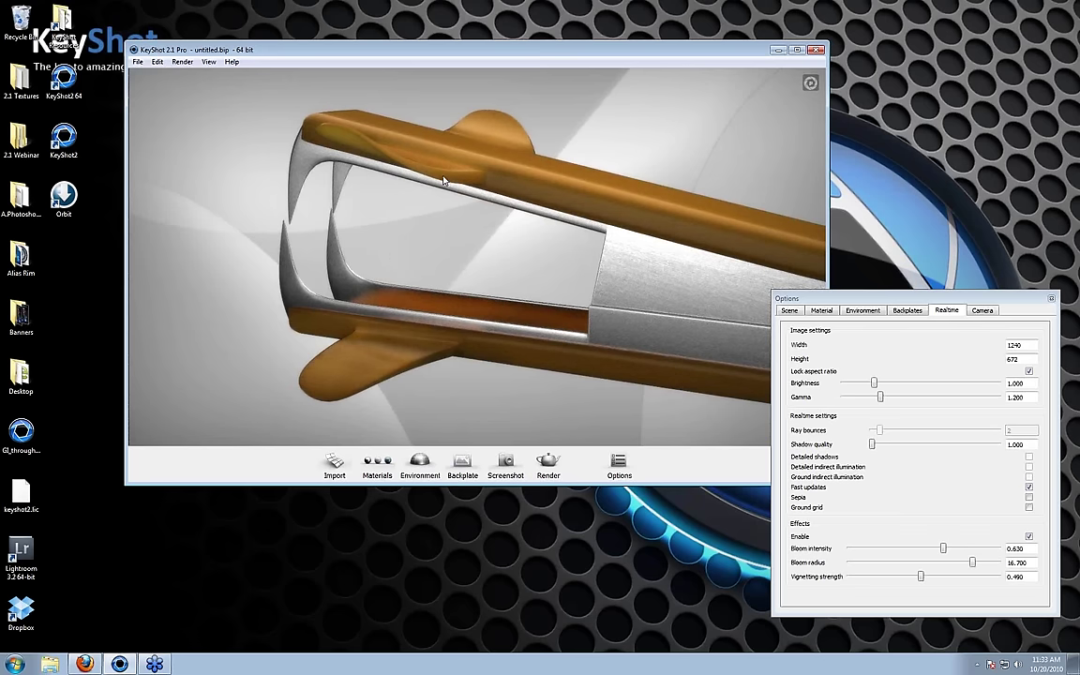
{"action": "left_click_drag", "start_coordinate": [403, 335], "coordinate": [700, 340]}
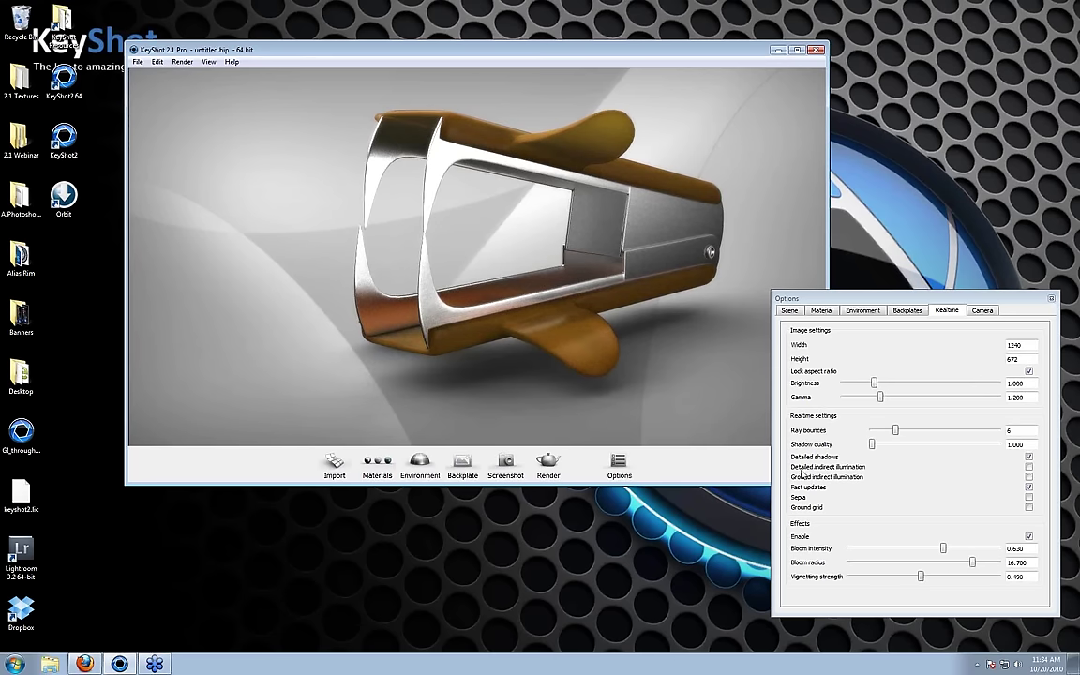
{"action": "left_click", "coordinate": [1028, 466]}
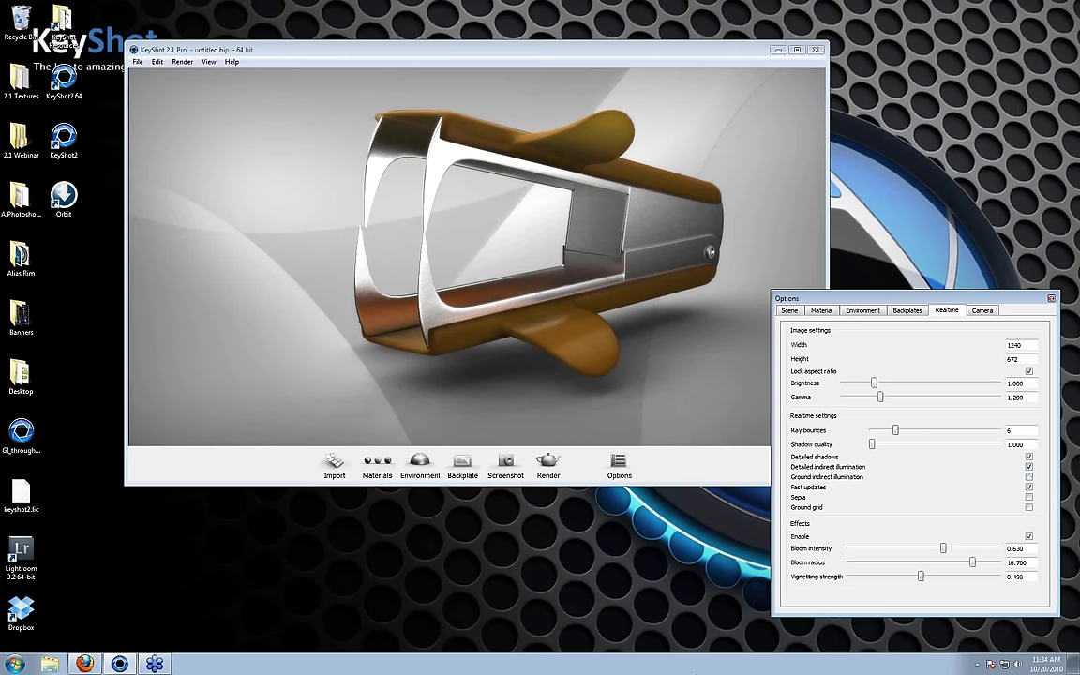
- Turn performance mode on and off again, and examine the staple remover's indirect illumination from other angles
{"action": "left_click", "coordinate": [633, 375]}
{"action": "mouse_move", "coordinate": [633, 374]}
{"action": "left_mouse_down"}
{"action": "mouse_move", "coordinate": [496, 339]}
{"action": "mouse_move", "coordinate": [624, 378]}
{"action": "left_mouse_up"}
{"action": "key", "text": "alt+p"}
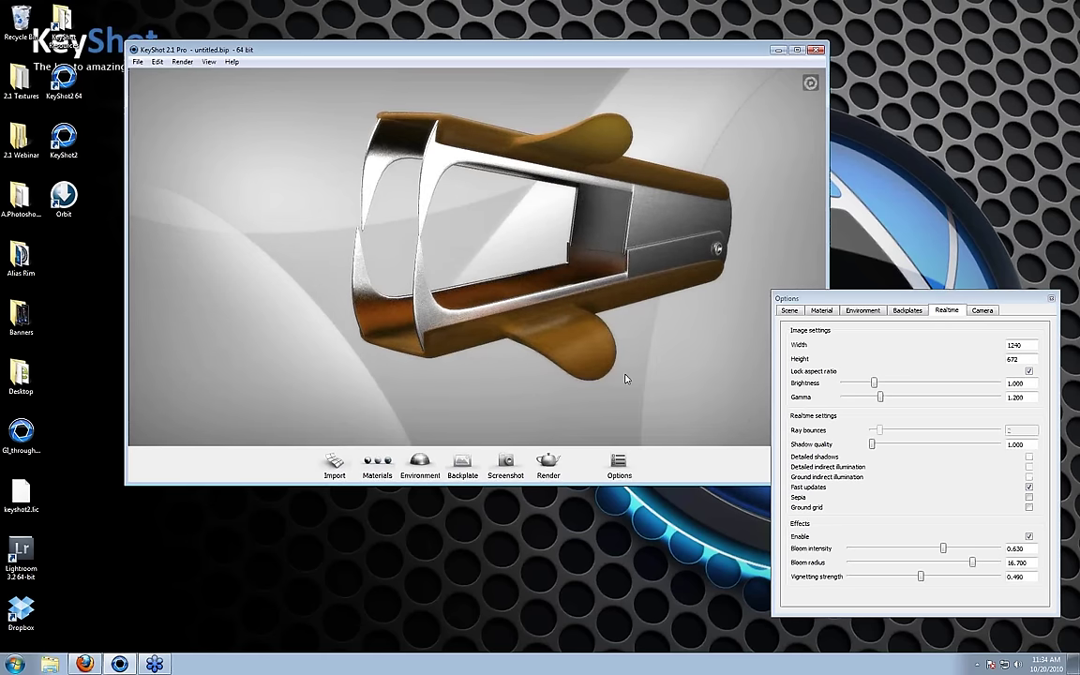
{"action": "key", "text": "alt+p"}
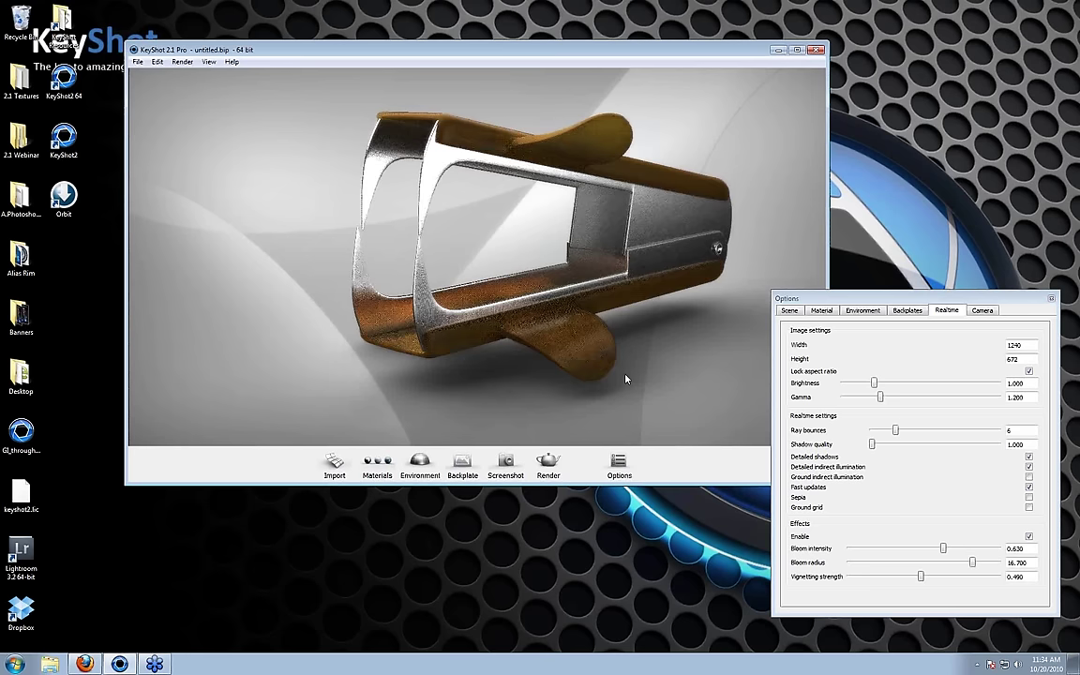
{"action": "left_click_drag", "start_coordinate": [616, 319], "coordinate": [524, 297]}
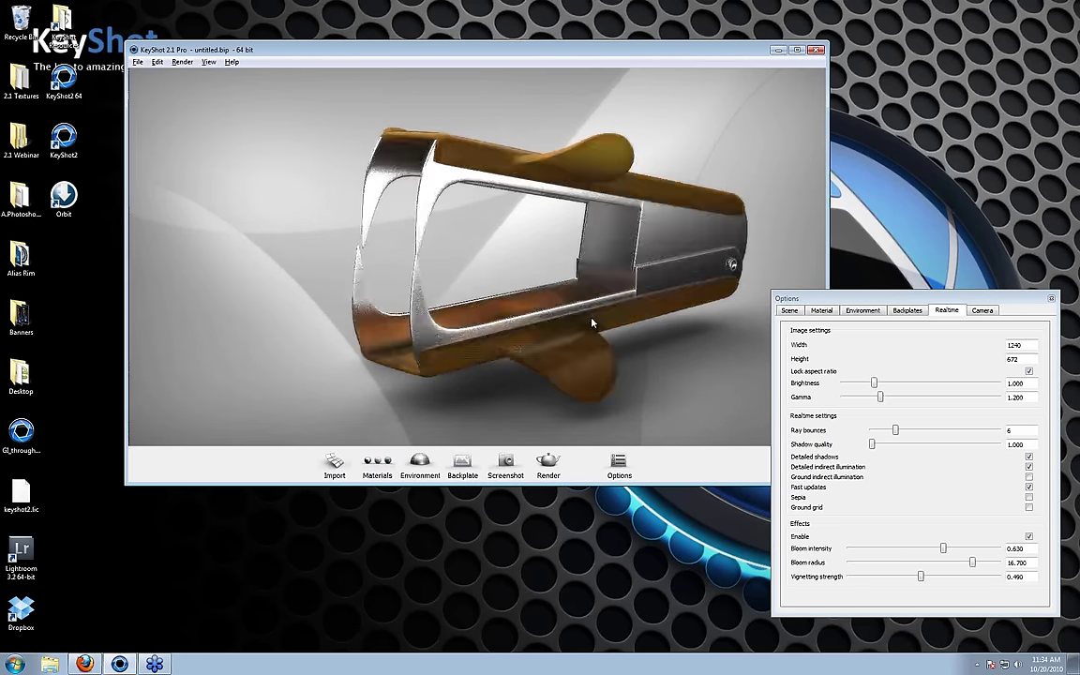
{"action": "left_click_drag", "start_coordinate": [592, 322], "coordinate": [618, 305]}
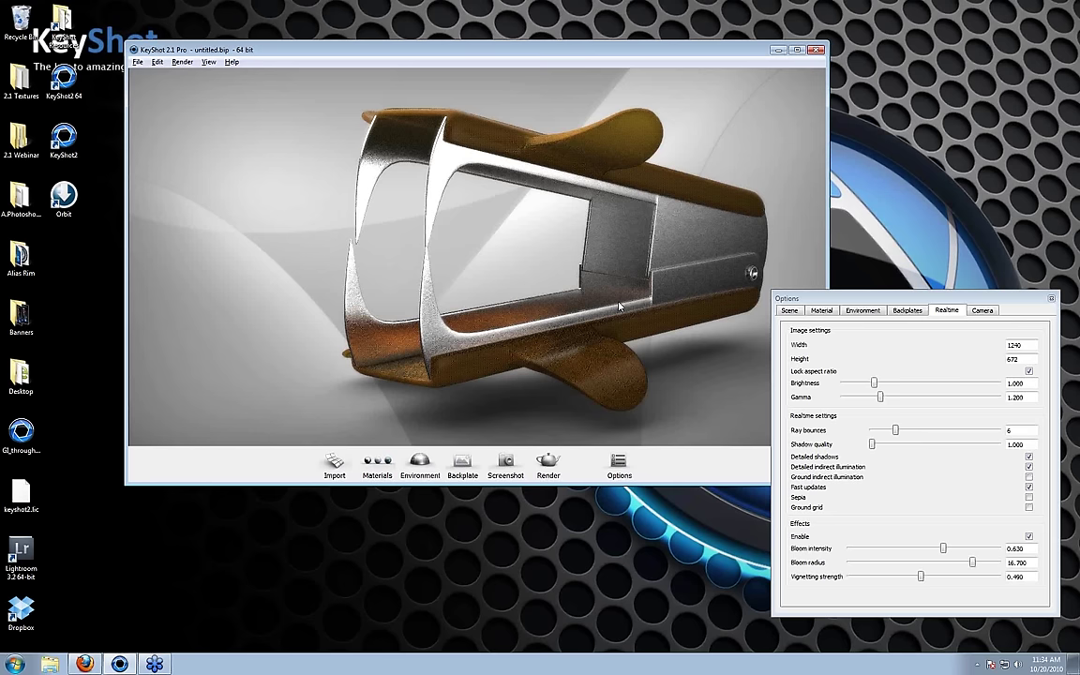
- Set the camera azimuth to 90 degrees
{"action": "left_click", "coordinate": [982, 310]}
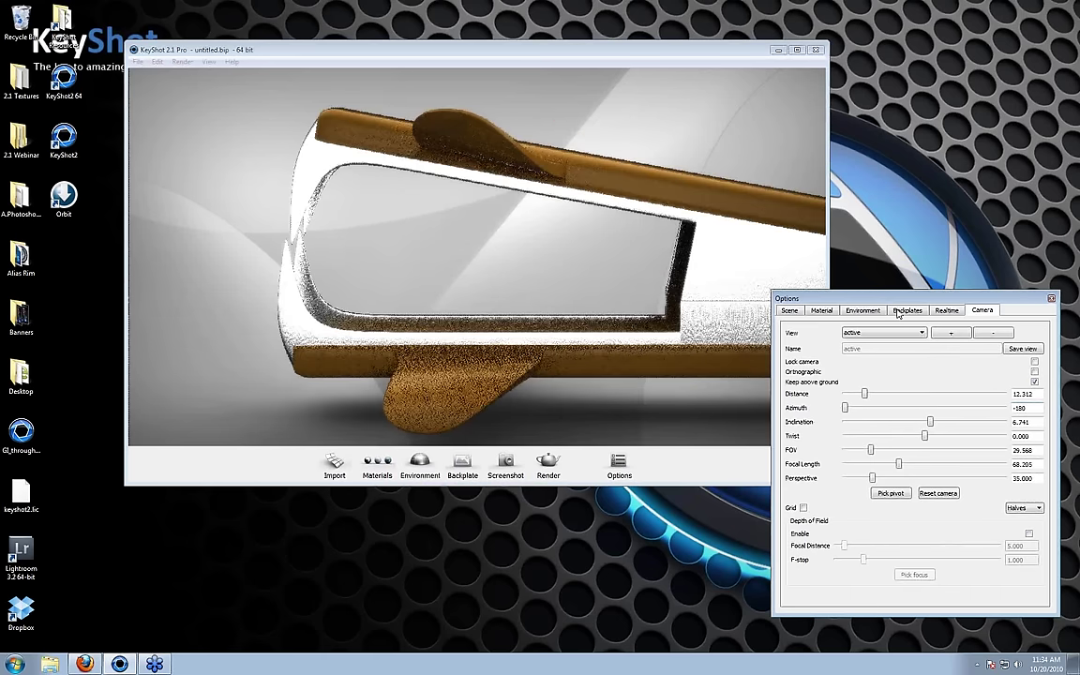
{"action": "scroll", "coordinate": [590, 291], "scroll_direction": "down", "scroll_amount": 2}
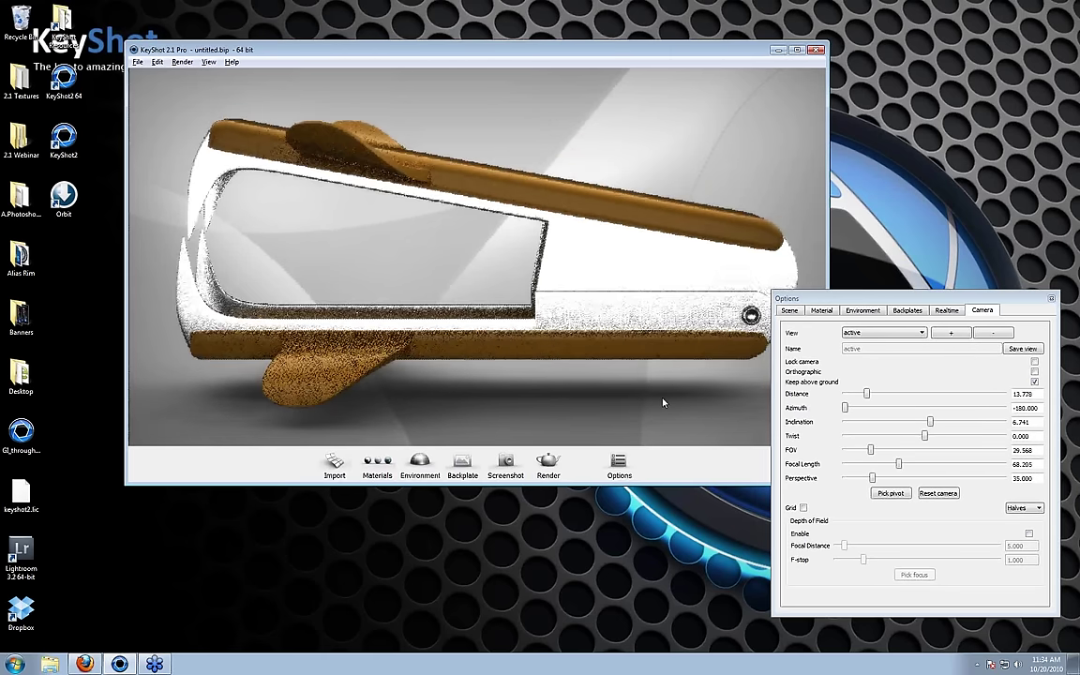
{"action": "double_click", "coordinate": [1024, 407]}
{"action": "type", "text": "90"}
{"action": "key", "text": "Return"}
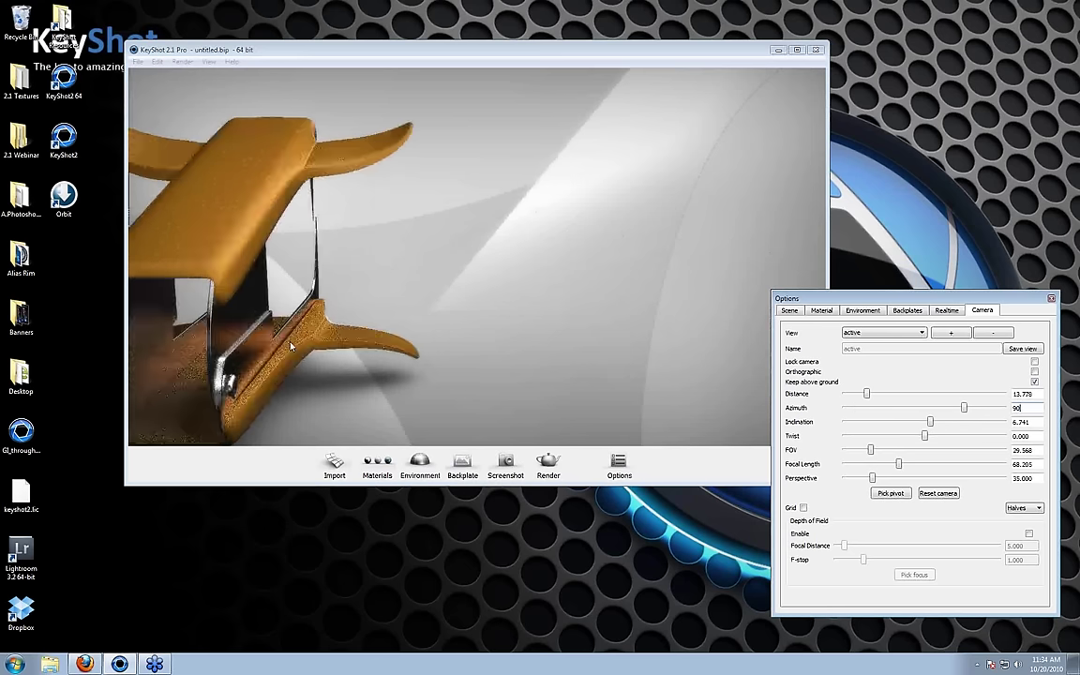
{"action": "left_click", "coordinate": [291, 347]}
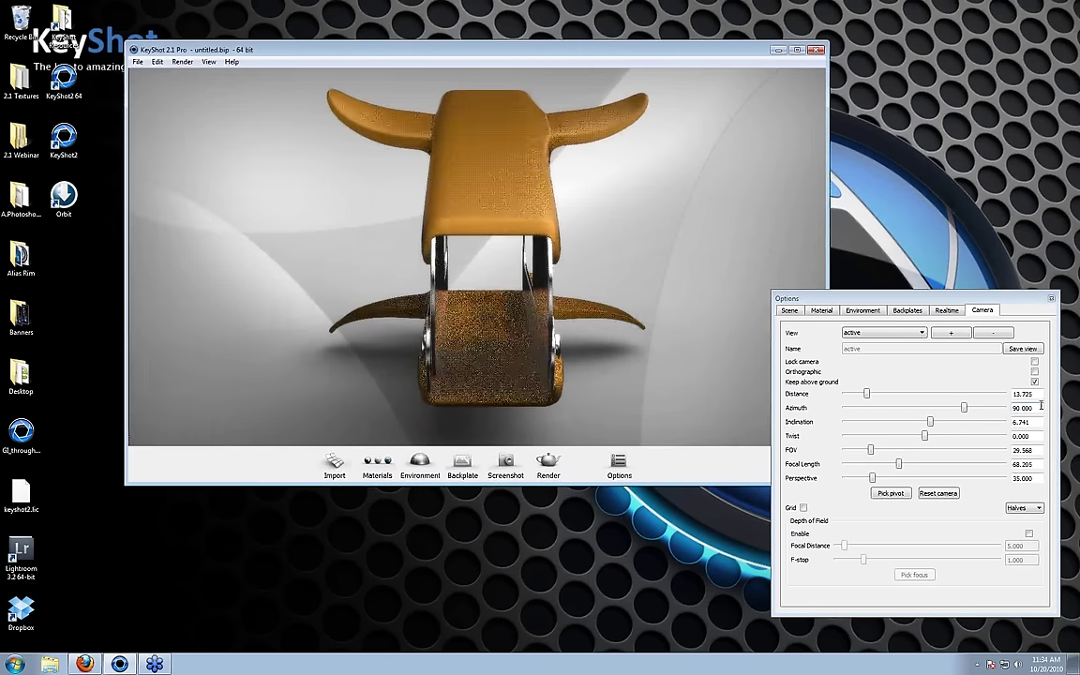
- Set the camera azimuth to 0 degrees to view the staple remover from its side
{"action": "double_click", "coordinate": [1024, 408]}
{"action": "type", "text": "0"}
{"action": "left_click", "coordinate": [646, 385]}
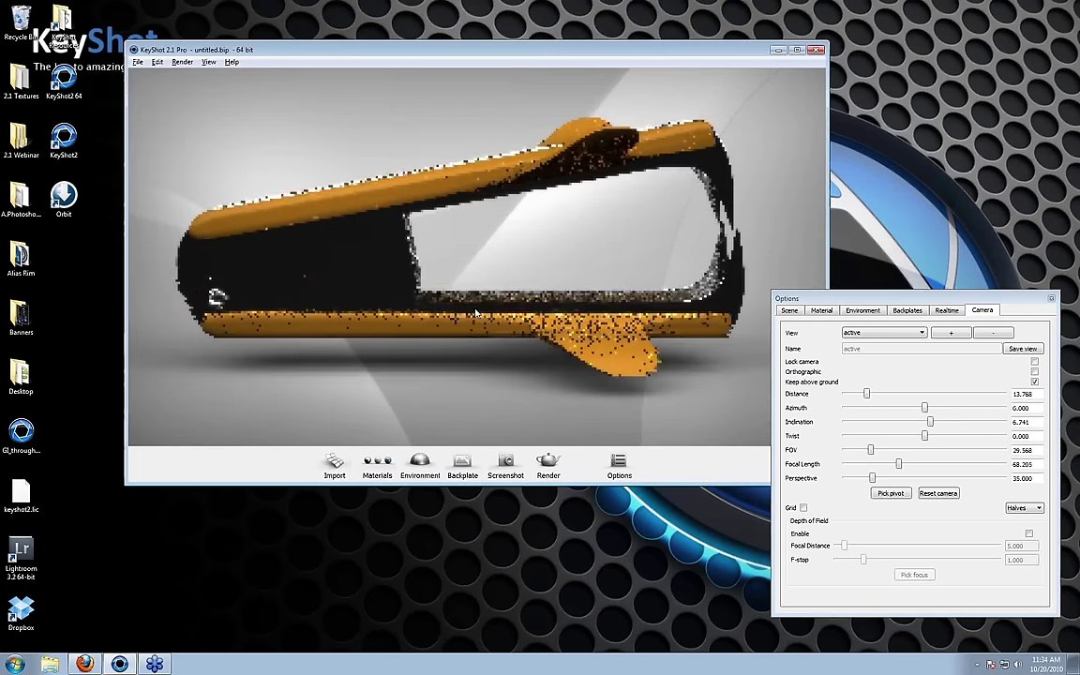
- Set the camera azimuth to -90 degrees and orbit to a three-quarter view of the staple remover's teeth
{"action": "double_click", "coordinate": [1024, 407]}
{"action": "type", "text": "-90"}
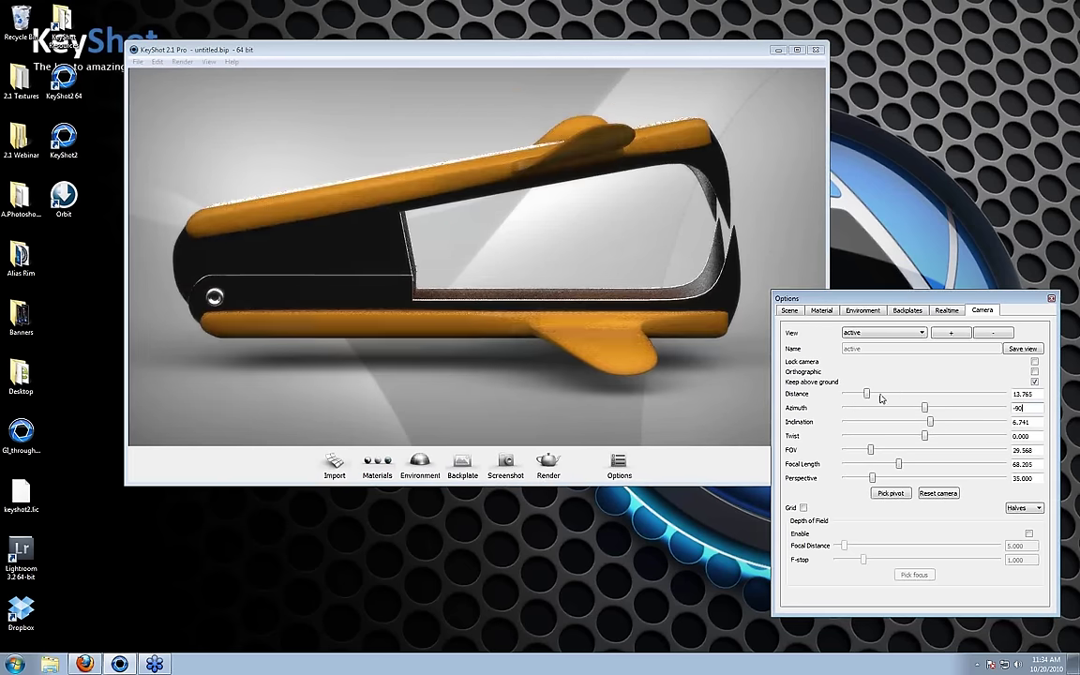
{"action": "left_click", "coordinate": [414, 241]}
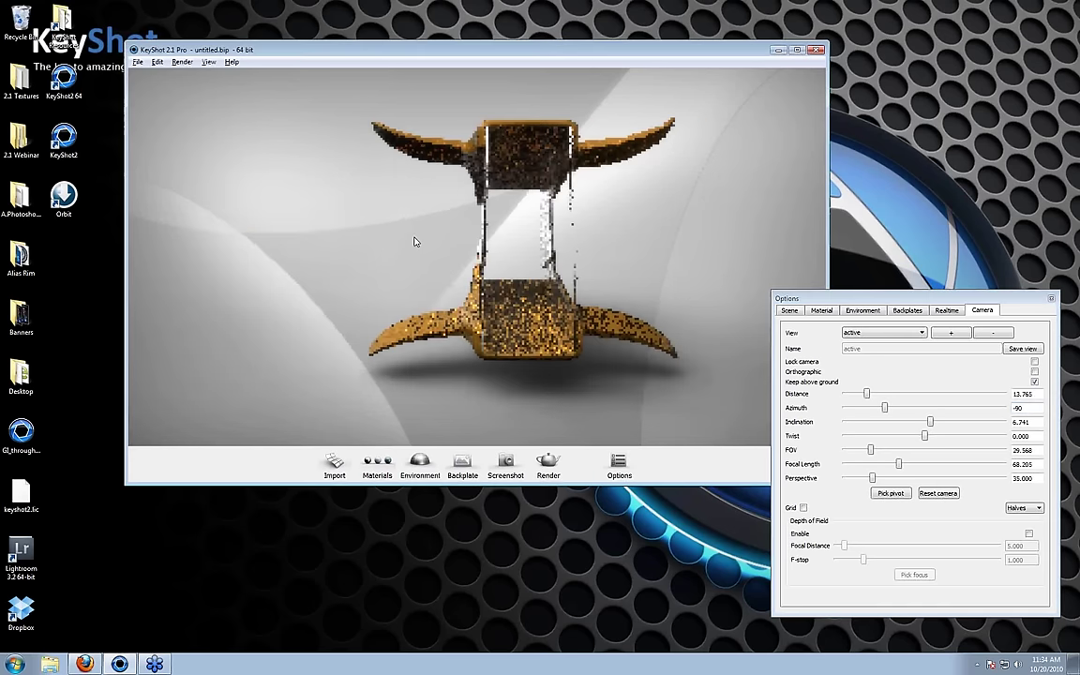
{"action": "left_click_drag", "start_coordinate": [382, 292], "coordinate": [498, 284]}
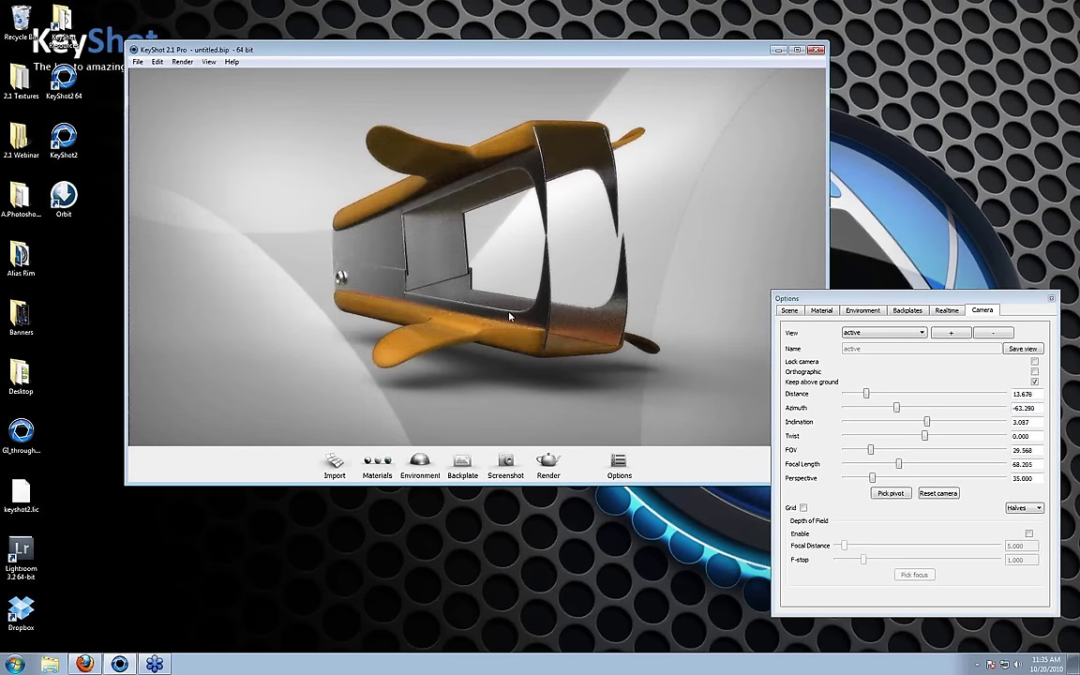
{"action": "left_click_drag", "start_coordinate": [434, 325], "coordinate": [478, 322]}
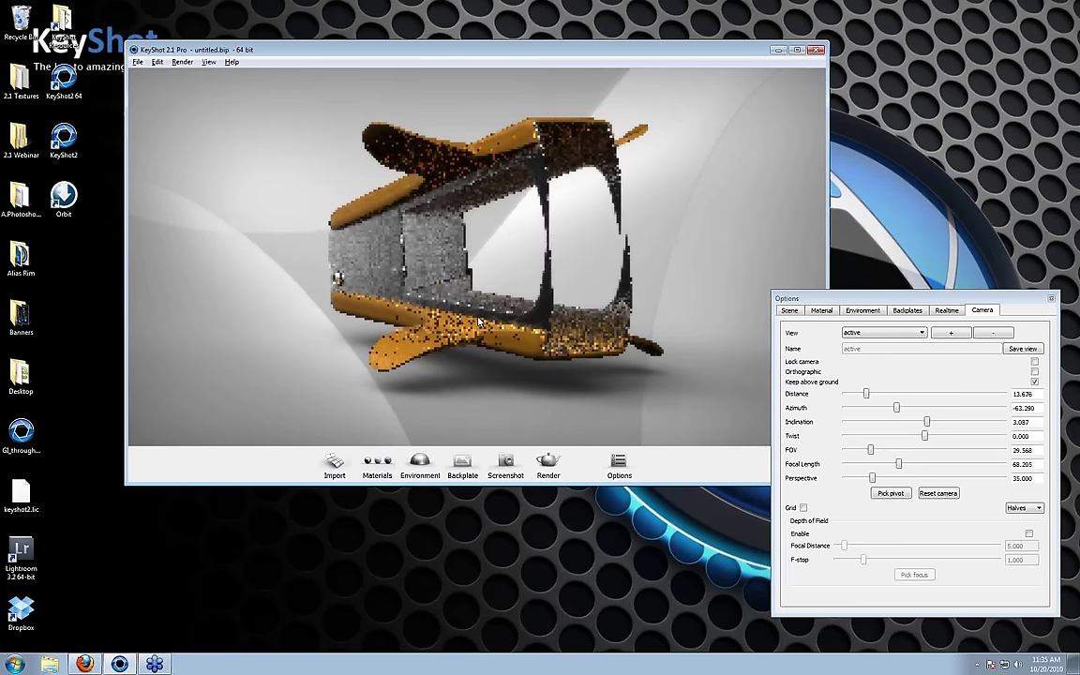
- Vary the camera's field of view between wider and narrower angles, leaving it at about 35 degrees
{"action": "scroll", "coordinate": [615, 395], "scroll_direction": "up", "scroll_amount": 2}
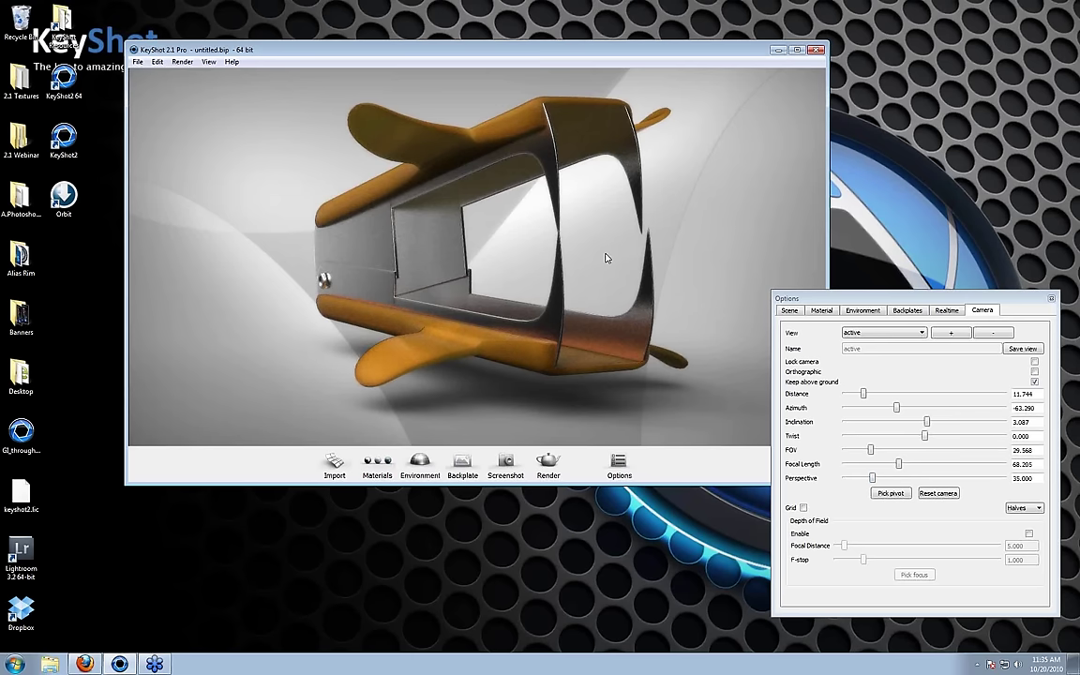
{"action": "left_click_drag", "start_coordinate": [606, 258], "coordinate": [607, 252]}
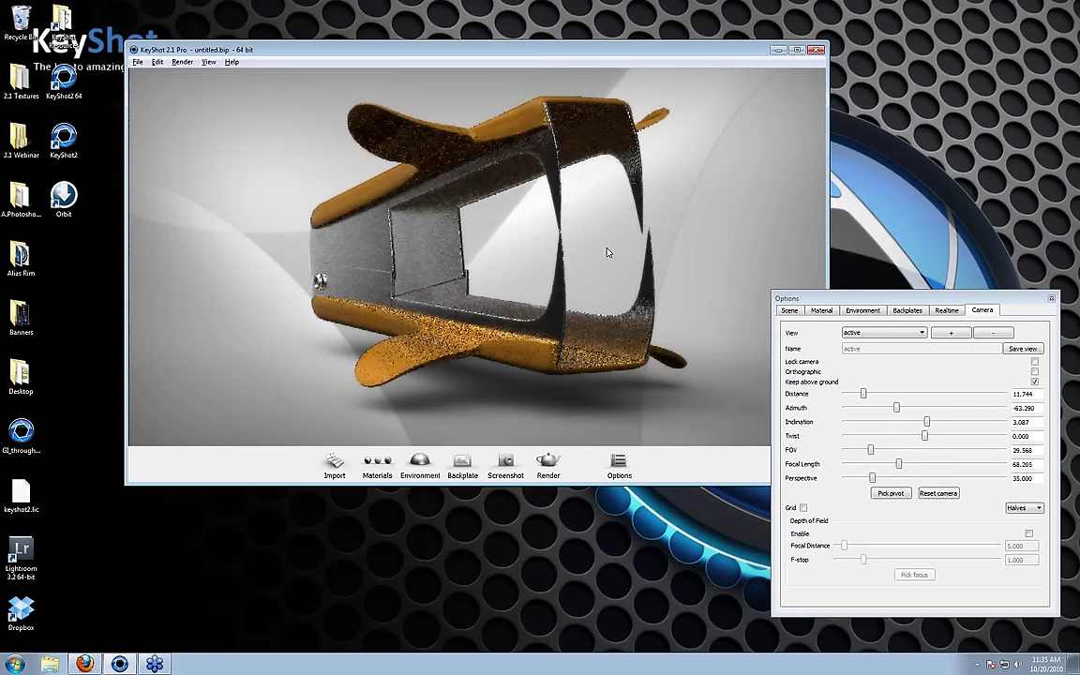
{"action": "scroll", "coordinate": [608, 256], "scroll_direction": "down", "scroll_amount": 3}
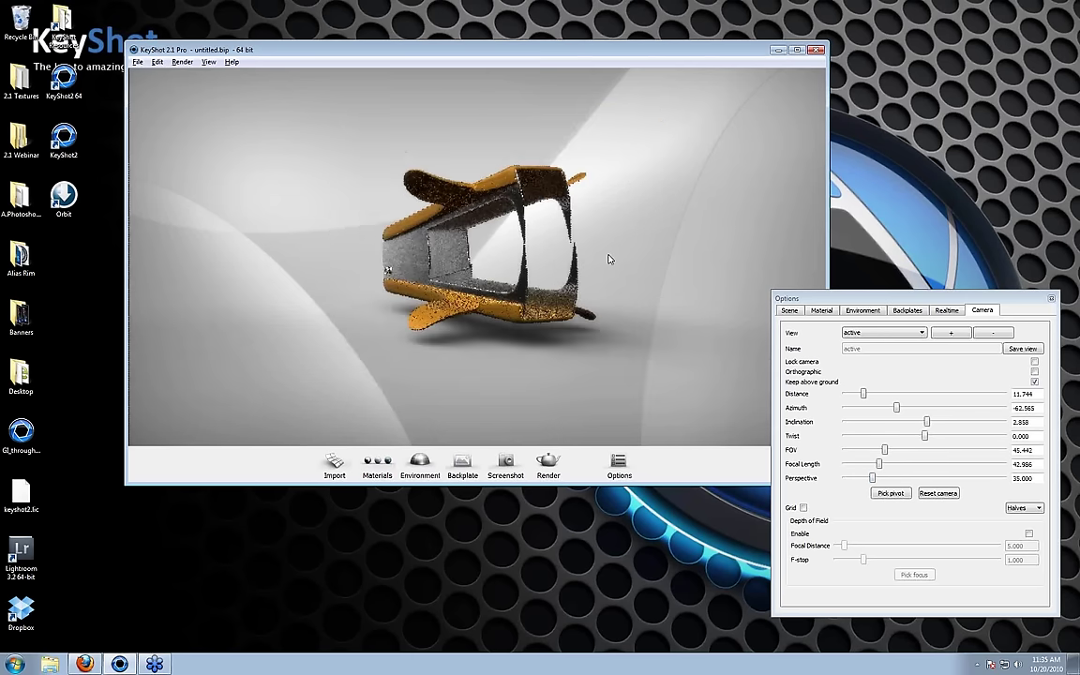
{"action": "scroll", "coordinate": [608, 259], "scroll_direction": "up", "scroll_amount": 2}
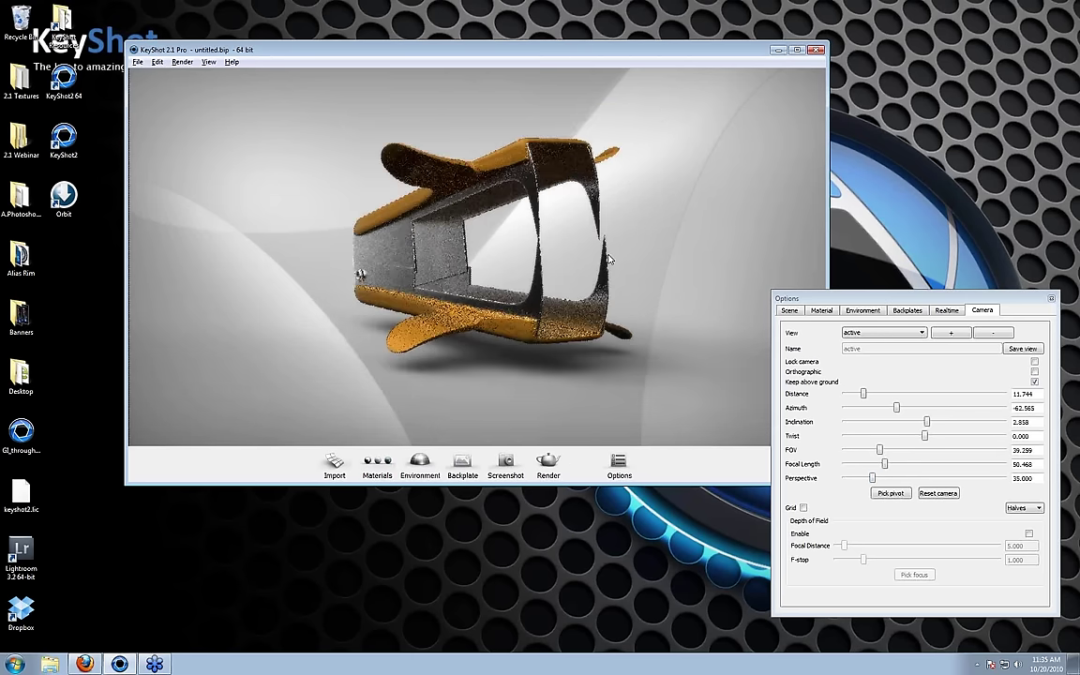
{"action": "scroll", "coordinate": [609, 258], "scroll_direction": "up", "scroll_amount": 3}
{"action": "scroll", "coordinate": [610, 258], "scroll_direction": "down", "scroll_amount": 4}
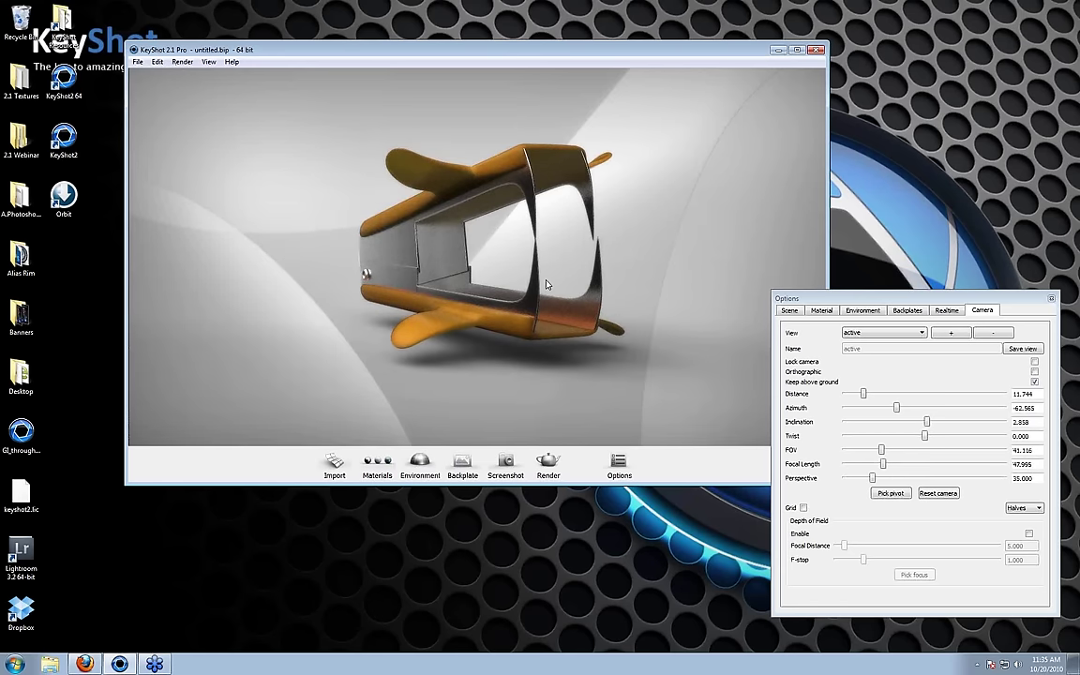
{"action": "scroll", "coordinate": [548, 283], "scroll_direction": "down", "scroll_amount": 2}
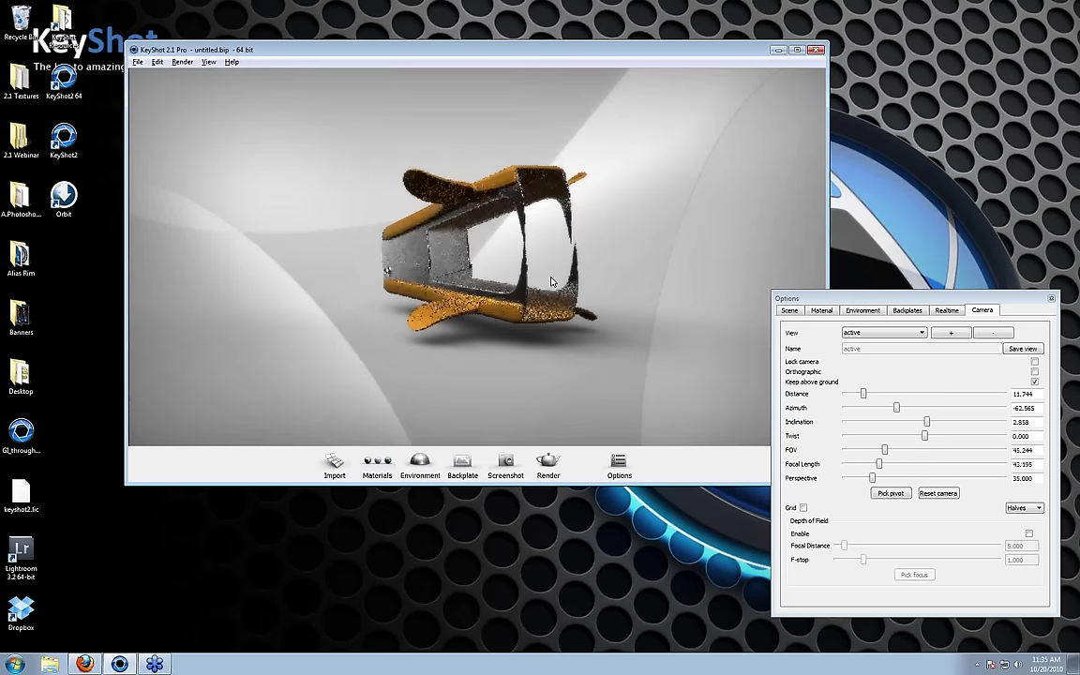
{"action": "scroll", "coordinate": [551, 282], "scroll_direction": "down", "scroll_amount": 2}
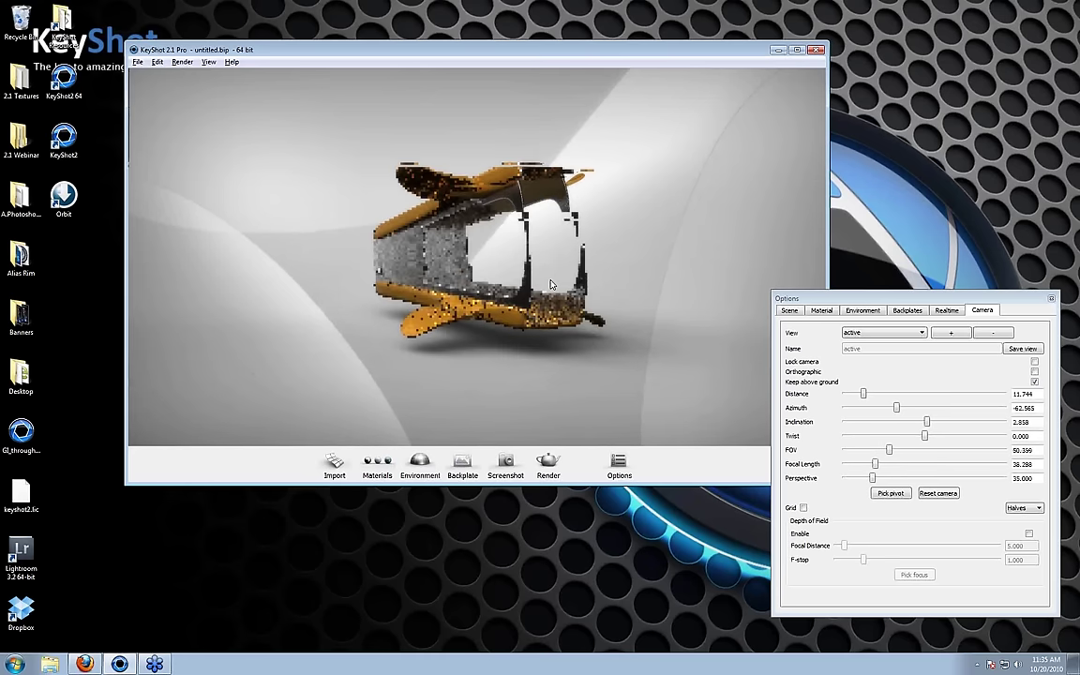
{"action": "scroll", "coordinate": [551, 282], "scroll_direction": "up", "scroll_amount": 8}
{"action": "scroll", "coordinate": [550, 281], "scroll_direction": "down", "scroll_amount": 3}
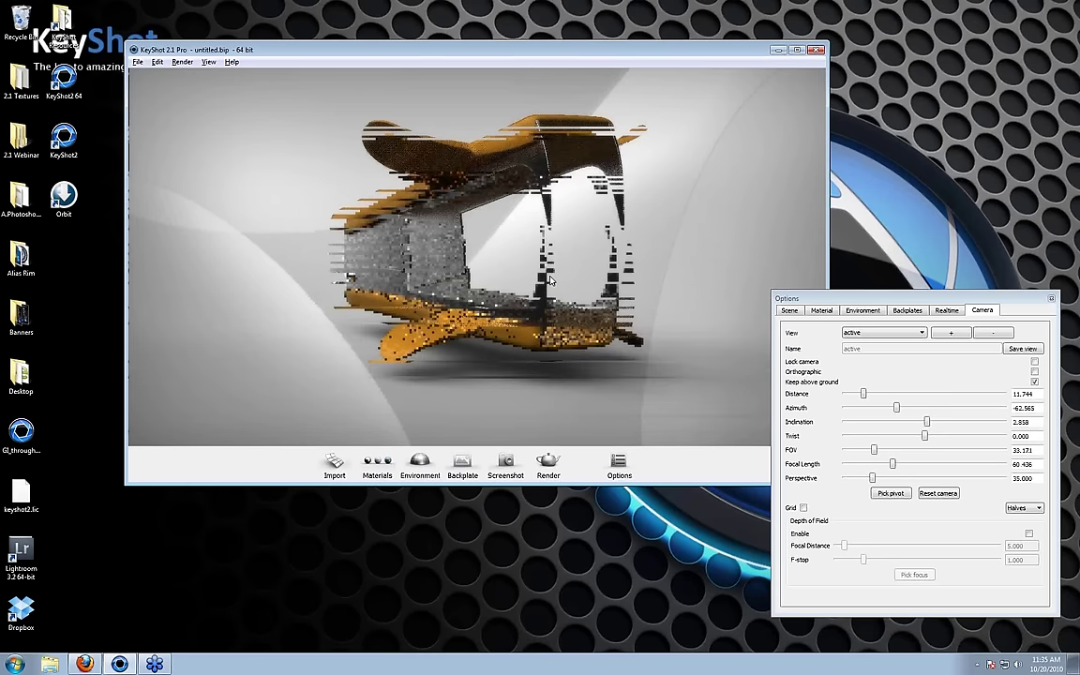
{"action": "scroll", "coordinate": [549, 280], "scroll_direction": "down", "scroll_amount": 1}
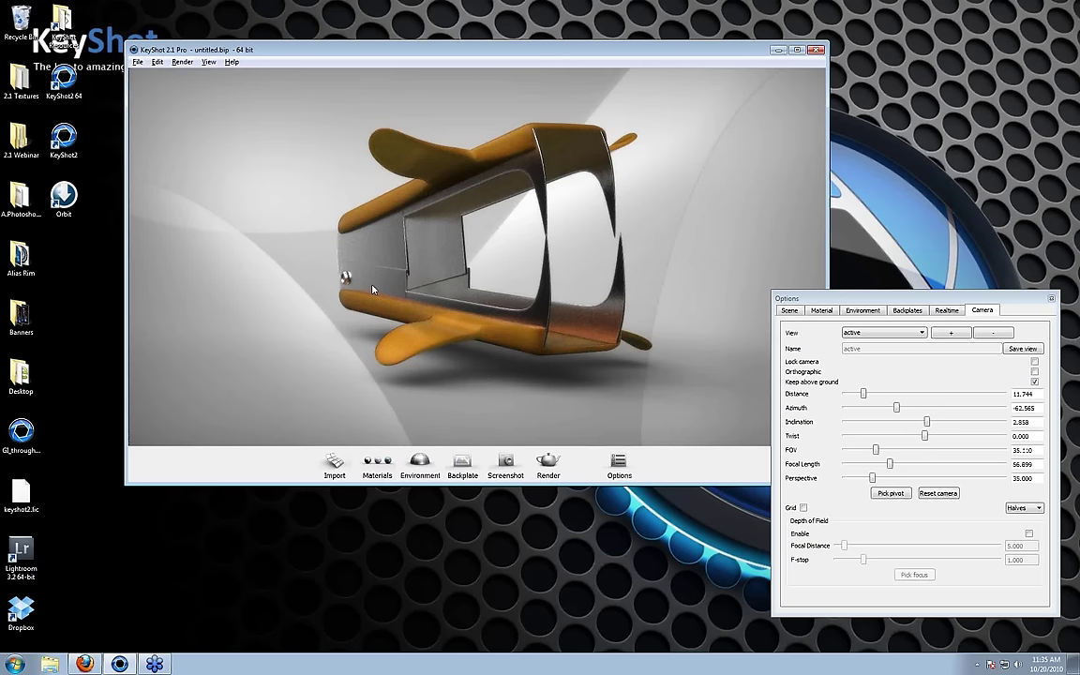
- Move the camera closer to and farther from the staple remover, leaving its distance at about 11.2
{"action": "scroll", "coordinate": [367, 290], "scroll_direction": "up", "scroll_amount": 2}
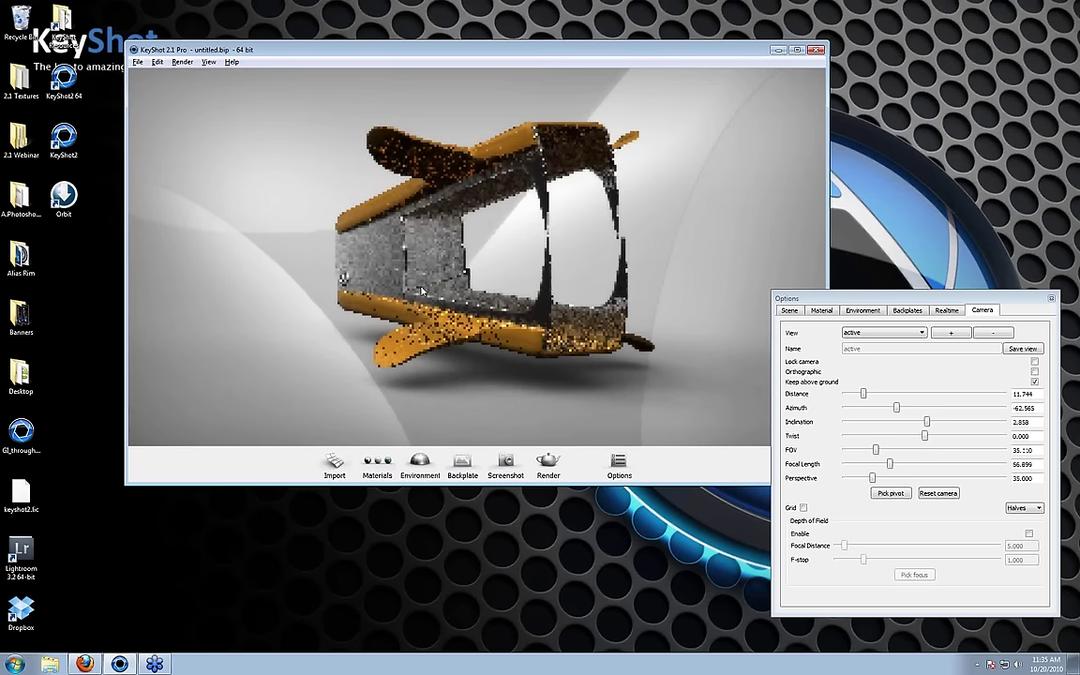
{"action": "scroll", "coordinate": [469, 288], "scroll_direction": "up", "scroll_amount": 1}
{"action": "scroll", "coordinate": [251, 294], "scroll_direction": "down", "scroll_amount": 2}
{"action": "scroll", "coordinate": [250, 294], "scroll_direction": "up", "scroll_amount": 2}
{"action": "scroll", "coordinate": [238, 286], "scroll_direction": "down", "scroll_amount": 2}
{"action": "scroll", "coordinate": [238, 286], "scroll_direction": "up", "scroll_amount": 2}
{"action": "scroll", "coordinate": [410, 280], "scroll_direction": "down", "scroll_amount": 1}
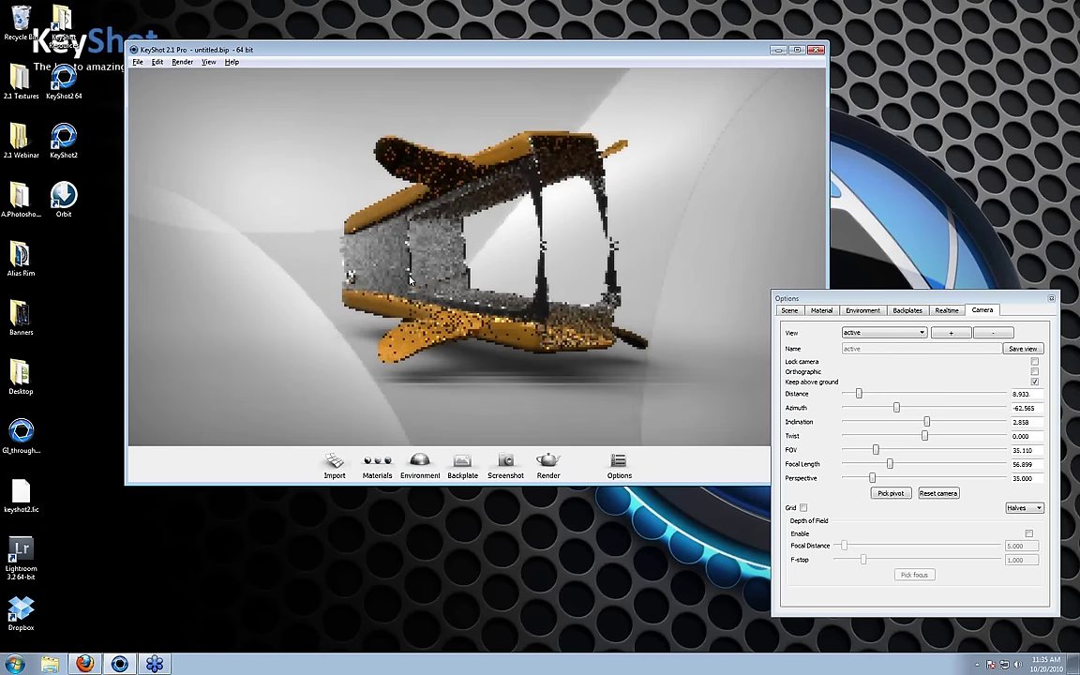
{"action": "scroll", "coordinate": [409, 279], "scroll_direction": "down", "scroll_amount": 2}
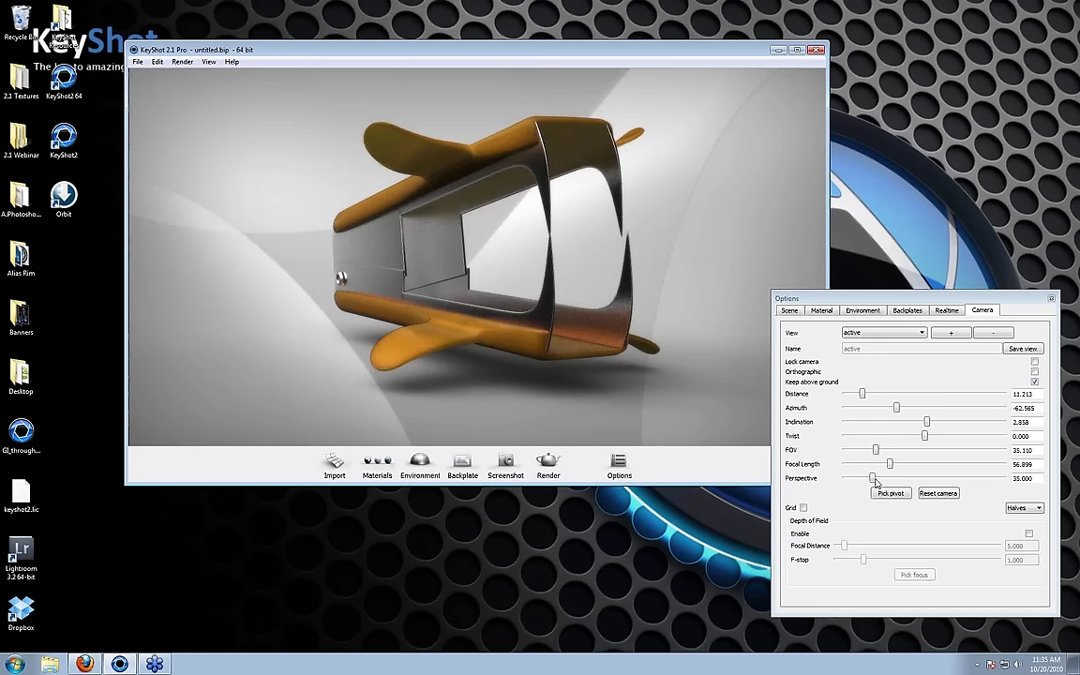
- Try a camera perspective of 139.25, and leave the perspective at 14.93 for a wide-angle look
{"action": "left_click_drag", "start_coordinate": [872, 479], "coordinate": [957, 480]}
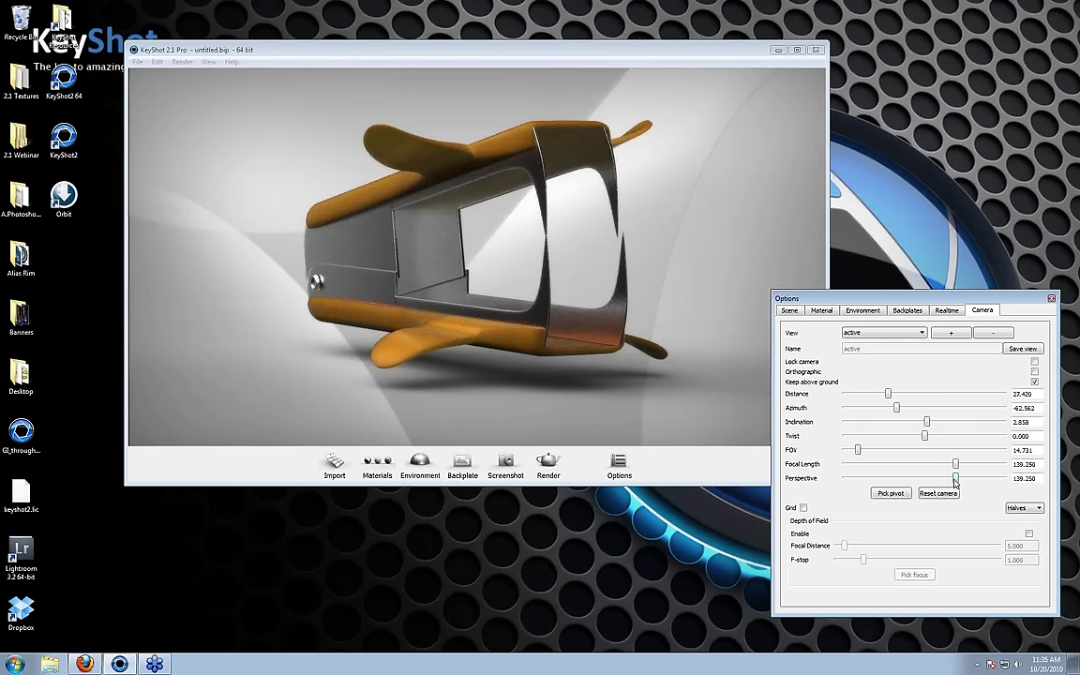
{"action": "left_click_drag", "start_coordinate": [956, 478], "coordinate": [858, 485]}
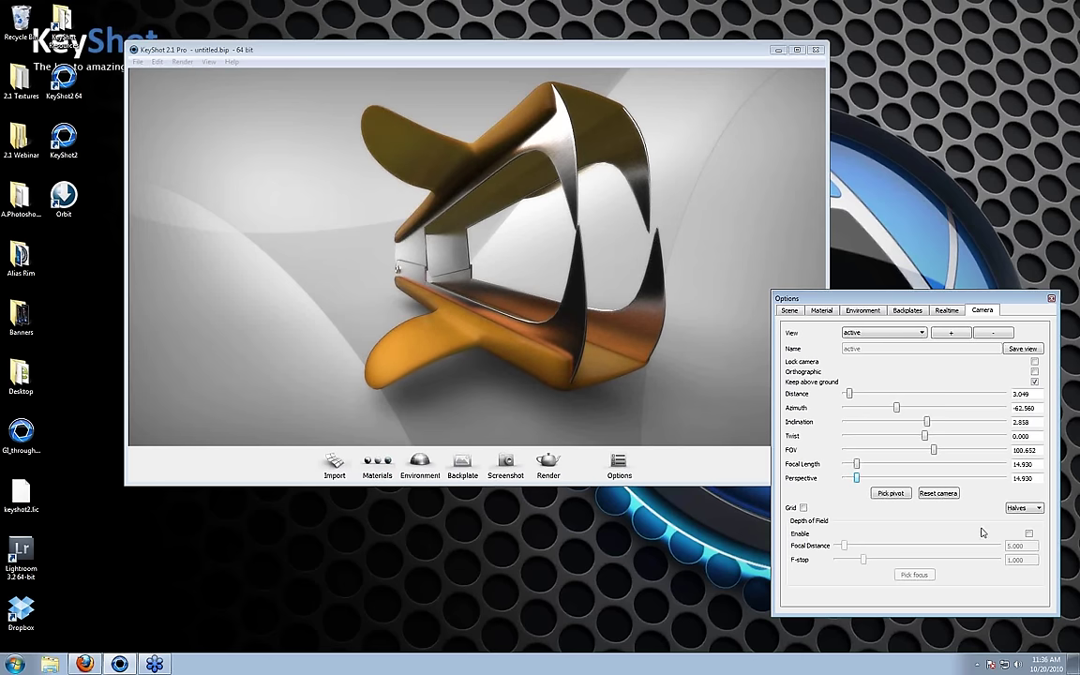
- Enable depth of field for the camera and pick the focus point on the staple remover's lower orange grip
{"action": "left_click", "coordinate": [1029, 534]}
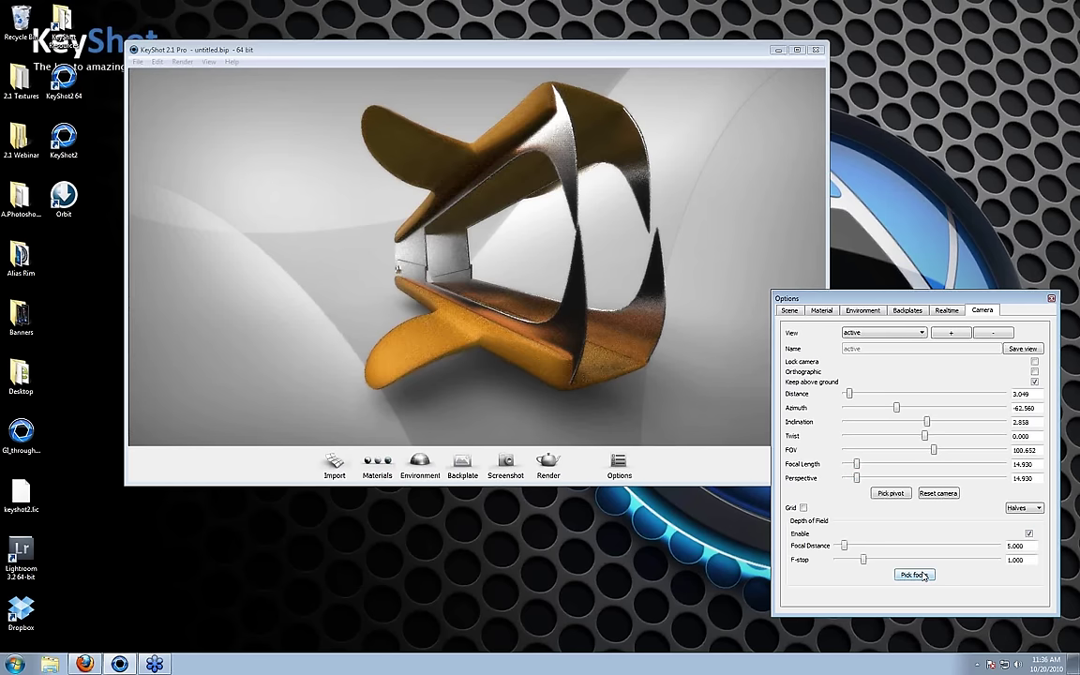
{"action": "left_click", "coordinate": [915, 575]}
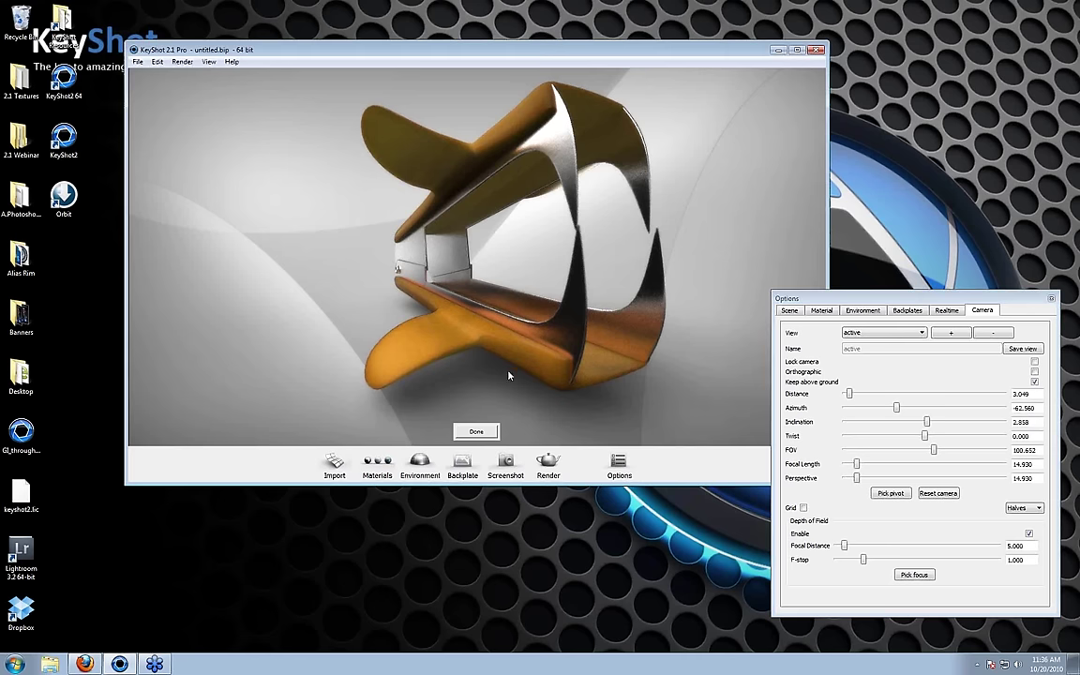
{"action": "left_click", "coordinate": [459, 356]}
{"action": "left_click", "coordinate": [484, 435]}
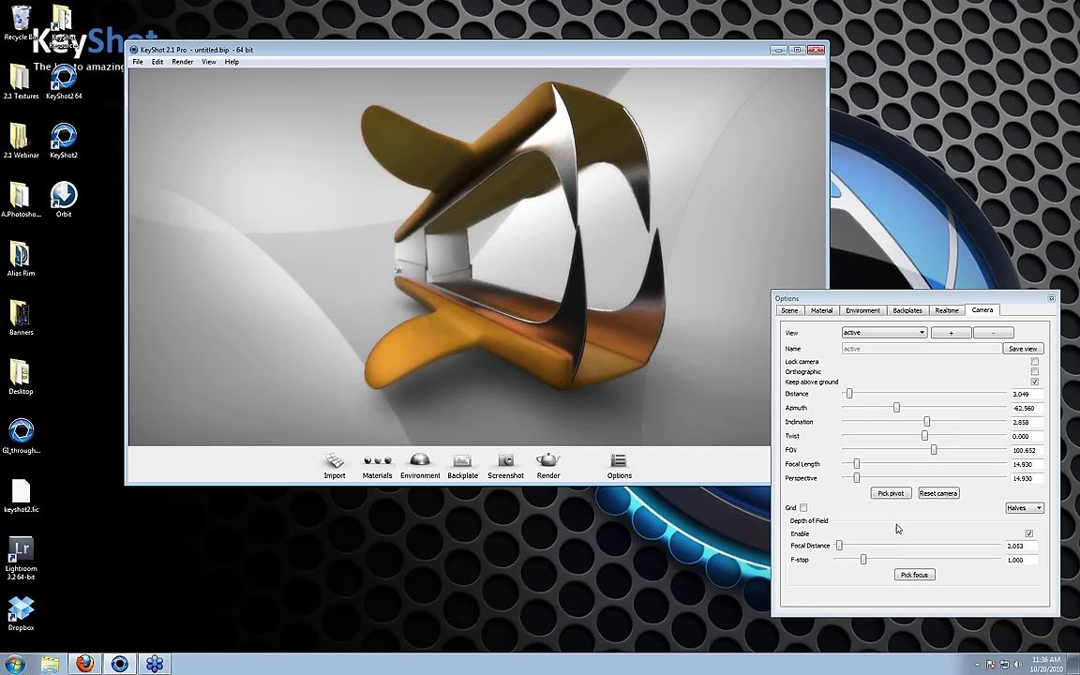
- Lower the depth-of-field f-stop to 0.220 for a stronger blur on the staple remover
{"action": "left_click", "coordinate": [863, 561]}
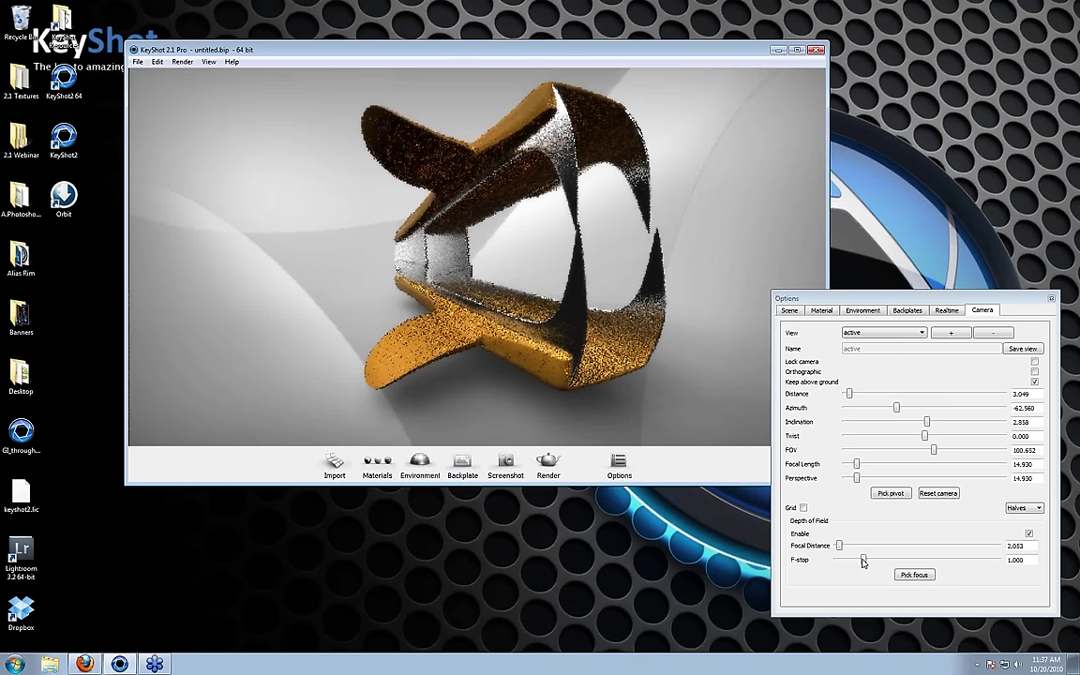
{"action": "left_click", "coordinate": [863, 561]}
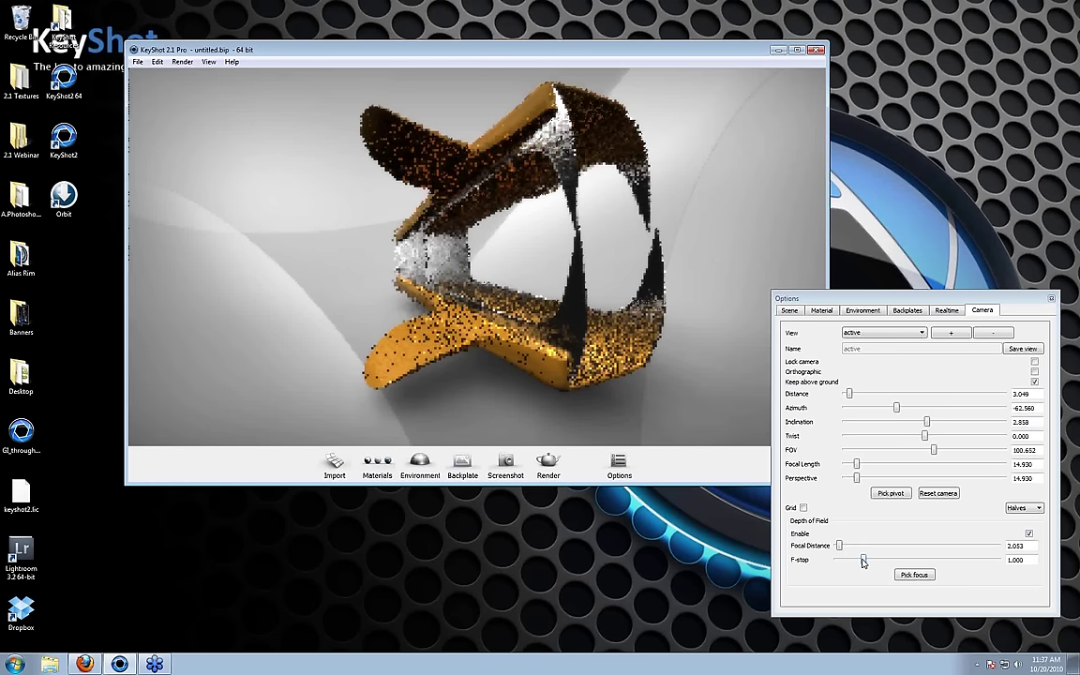
{"action": "left_click_drag", "start_coordinate": [863, 560], "coordinate": [842, 559]}
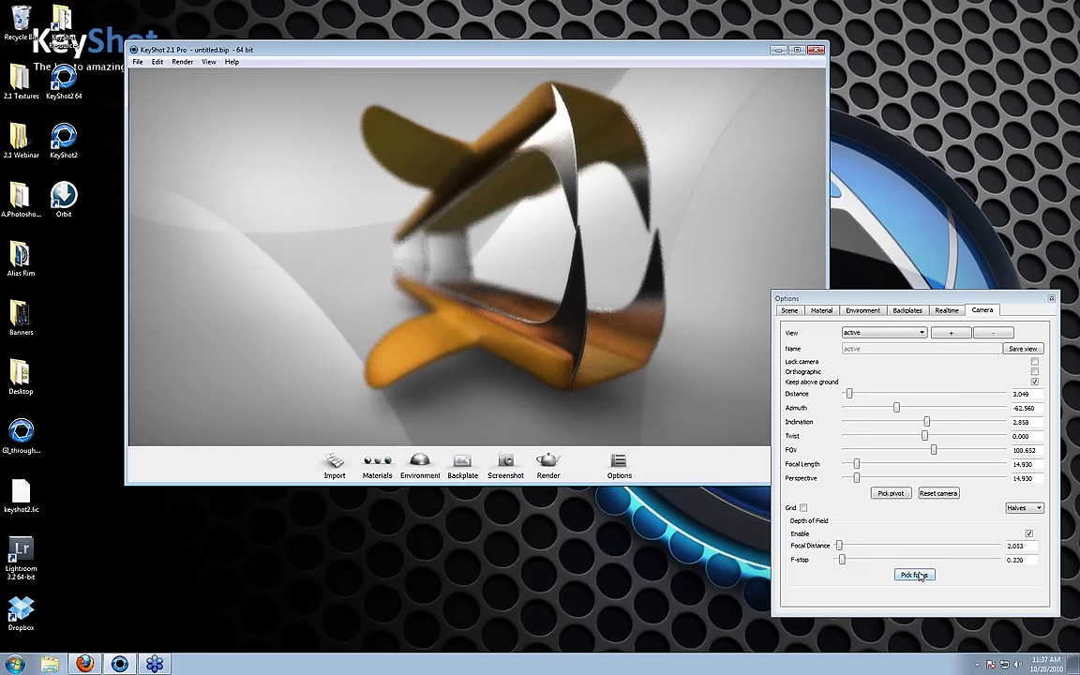
- Move the focus point to the staple remover's rear hinge end, and turn depth of field off
{"action": "left_click", "coordinate": [914, 574]}
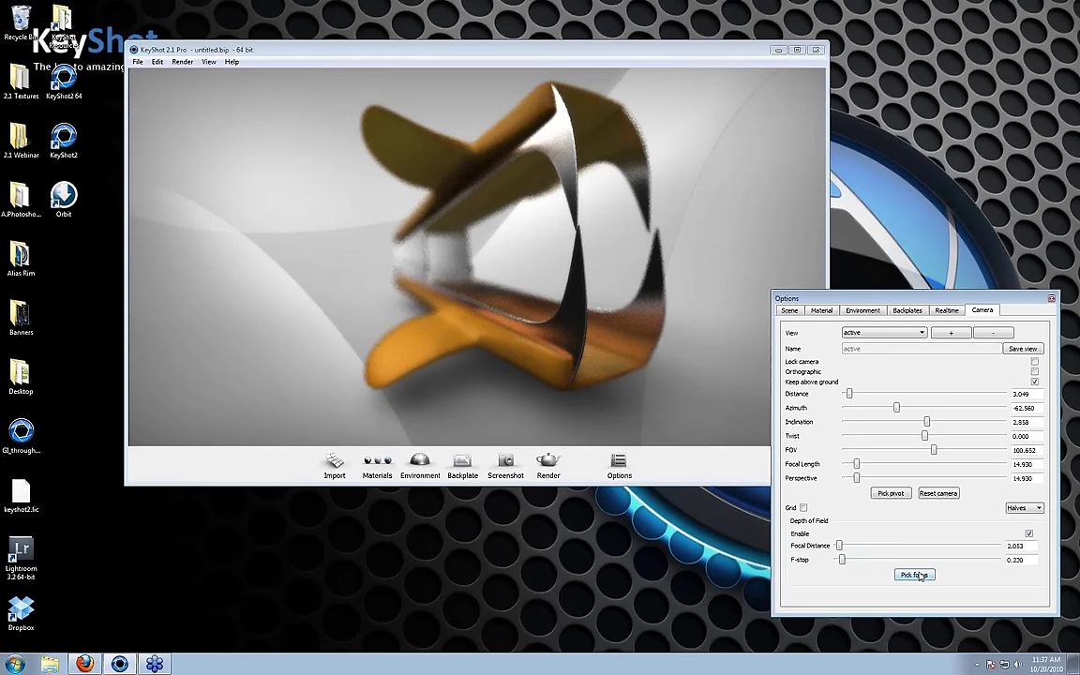
{"action": "left_click", "coordinate": [404, 258]}
{"action": "left_click", "coordinate": [476, 432]}
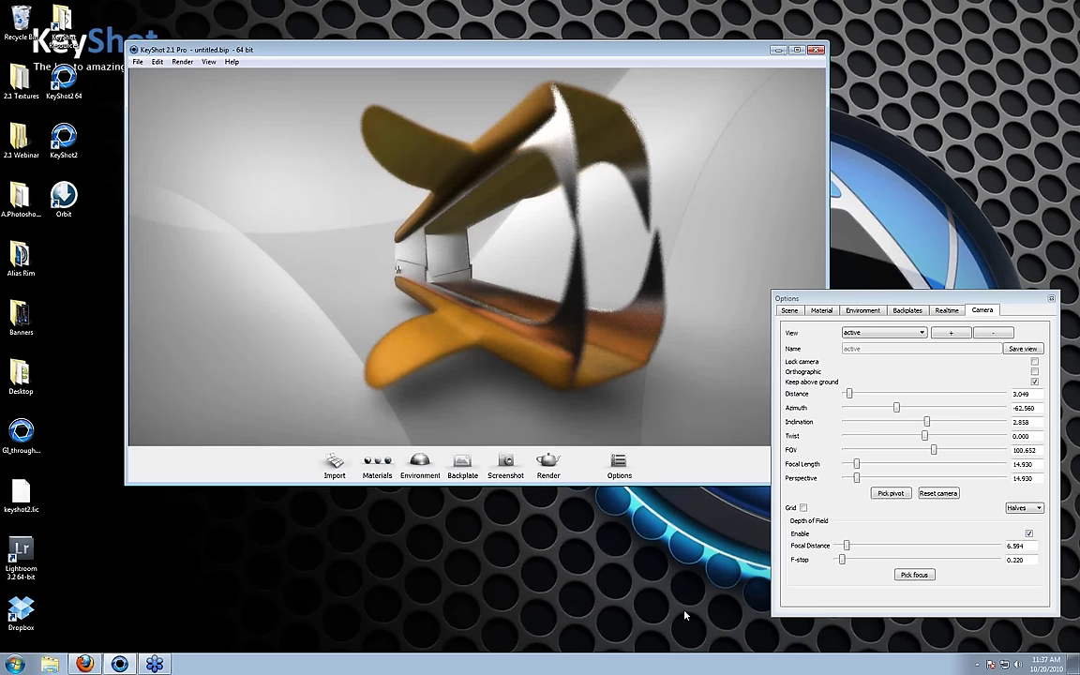
{"action": "left_click", "coordinate": [1028, 534]}
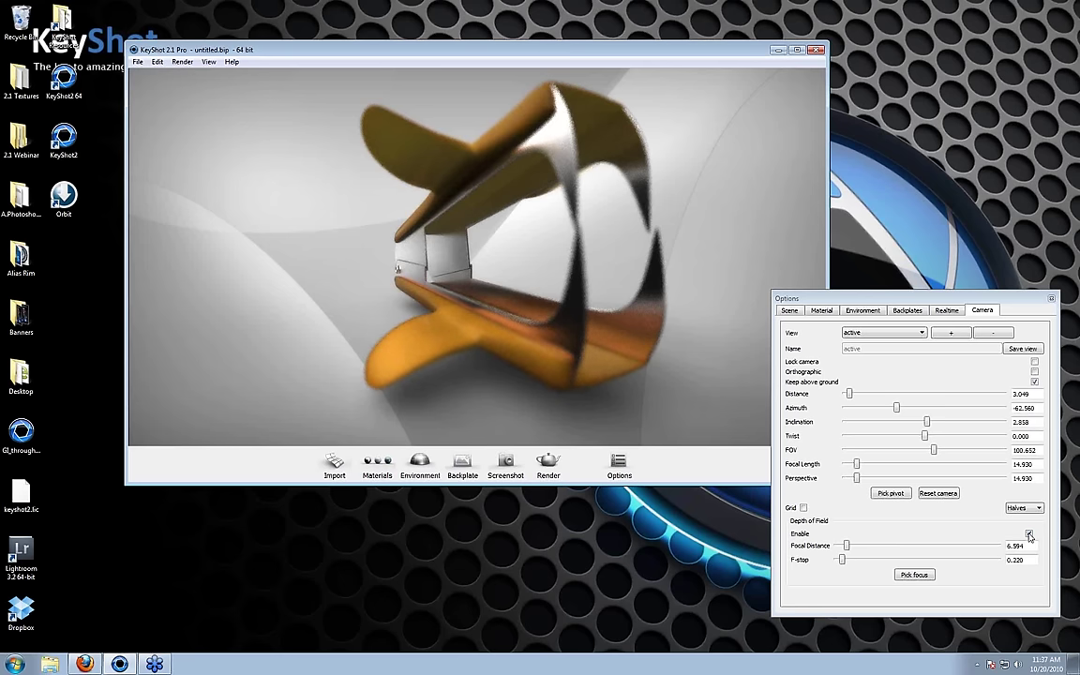
{"action": "left_click", "coordinate": [1029, 534]}
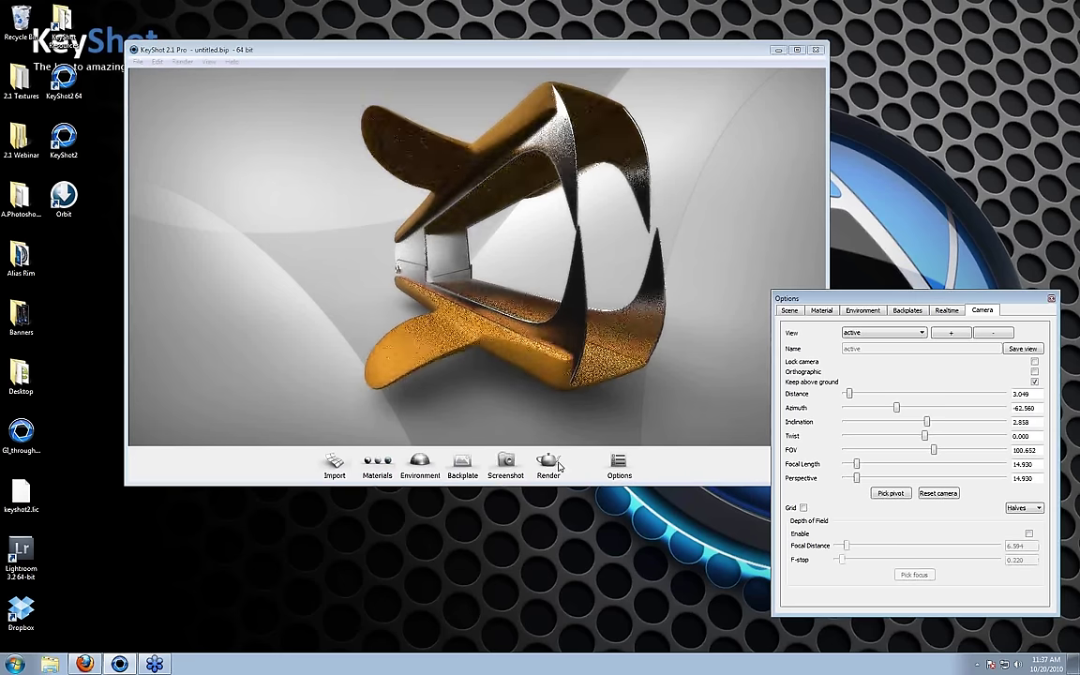
- Show the camera's composition grid and reframe the staple remover against the Halves and Thirds divisions
{"action": "left_click", "coordinate": [803, 508]}
{"action": "left_click_drag", "start_coordinate": [437, 278], "coordinate": [529, 268]}
{"action": "scroll", "coordinate": [529, 268], "scroll_direction": "down", "scroll_amount": 5}
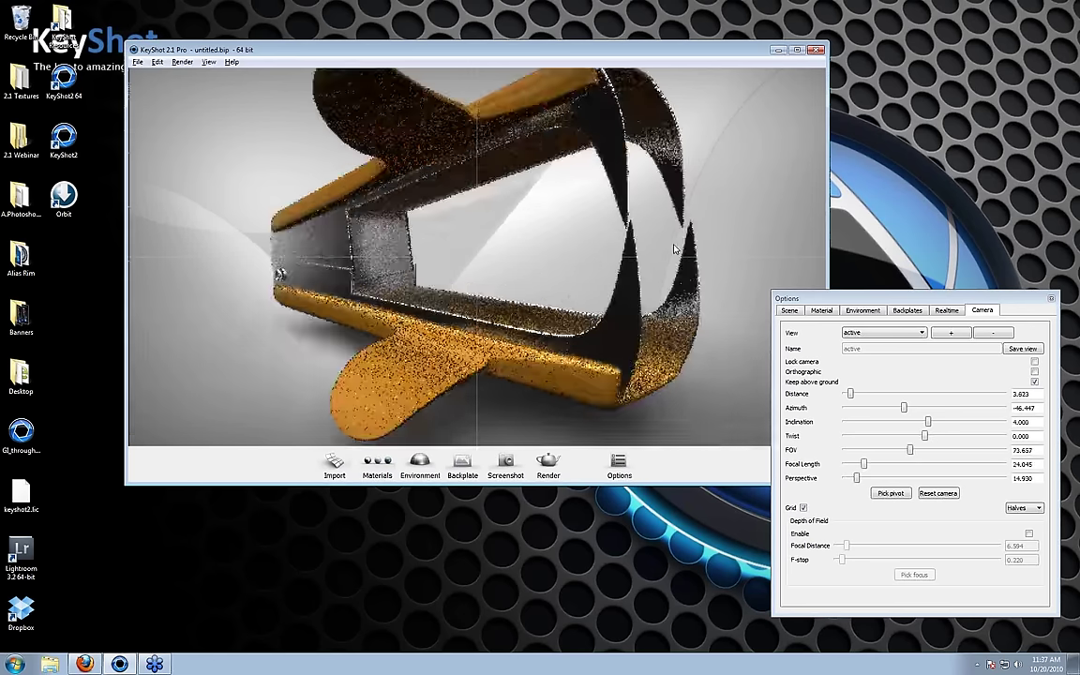
{"action": "left_click_drag", "start_coordinate": [573, 301], "coordinate": [540, 287]}
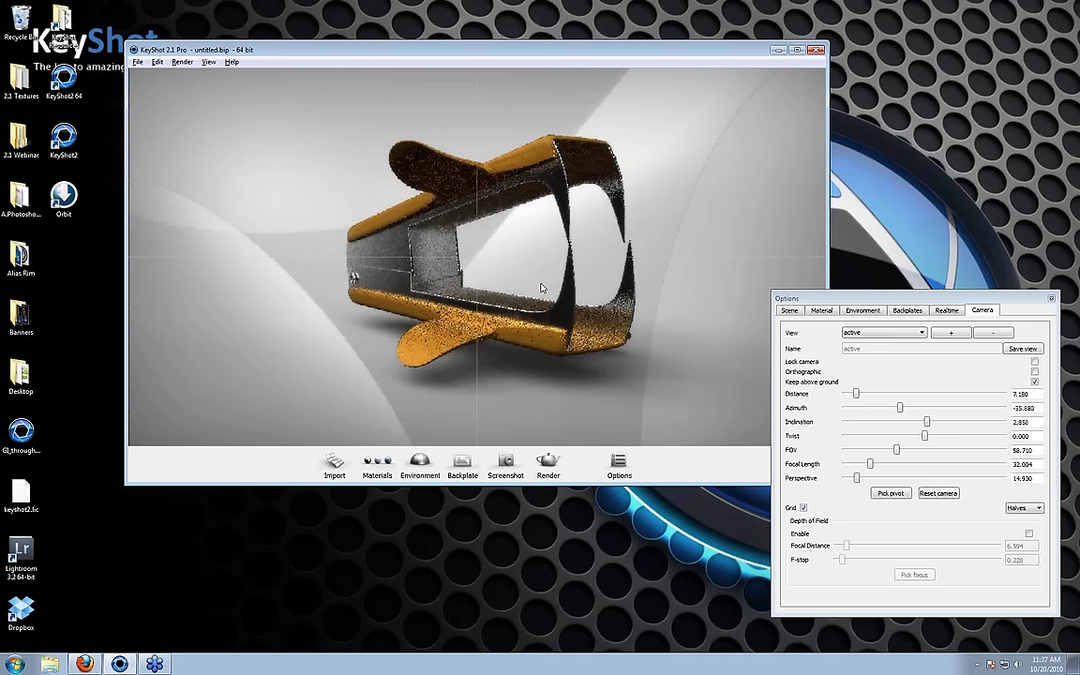
{"action": "left_click_drag", "start_coordinate": [540, 288], "coordinate": [200, 297]}
{"action": "left_click_drag", "start_coordinate": [488, 322], "coordinate": [417, 293]}
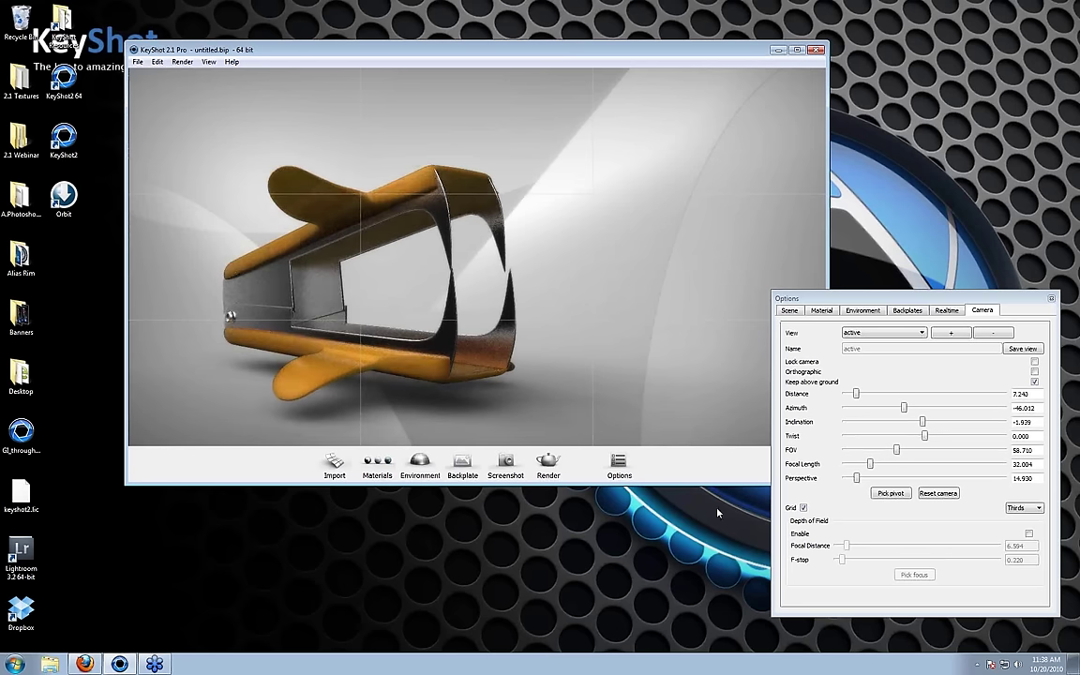
- Switch the composition grid to Quarters, shift the staple remover slightly, and hide the grid
{"action": "scroll", "coordinate": [1030, 512], "scroll_direction": "down", "scroll_amount": 1}
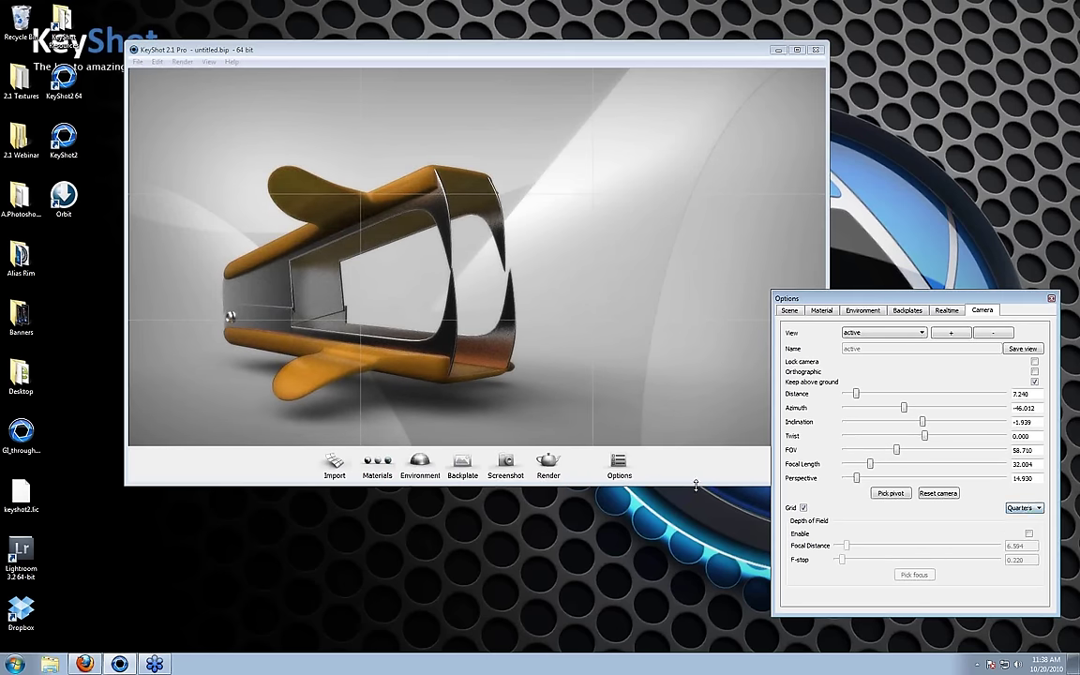
{"action": "mouse_move", "coordinate": [417, 295]}
{"action": "left_mouse_down"}
{"action": "mouse_move", "coordinate": [654, 253]}
{"action": "mouse_move", "coordinate": [665, 161]}
{"action": "mouse_move", "coordinate": [549, 294]}
{"action": "mouse_move", "coordinate": [409, 309]}
{"action": "left_mouse_up"}
{"action": "left_click", "coordinate": [803, 507]}
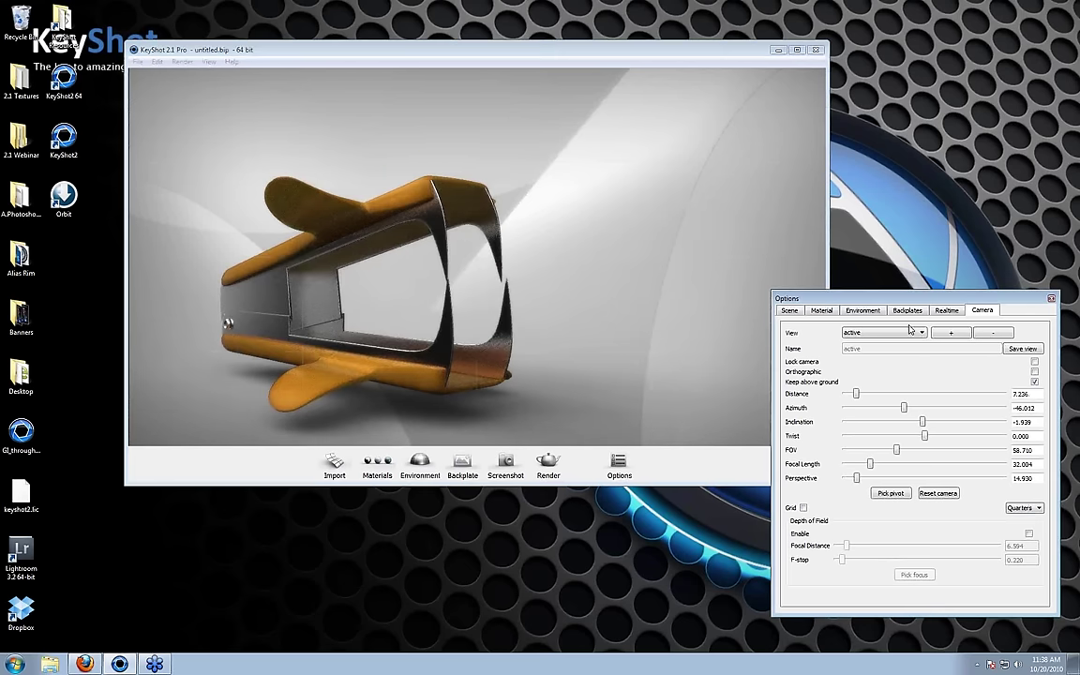
{"action": "left_click_drag", "start_coordinate": [552, 298], "coordinate": [596, 296]}
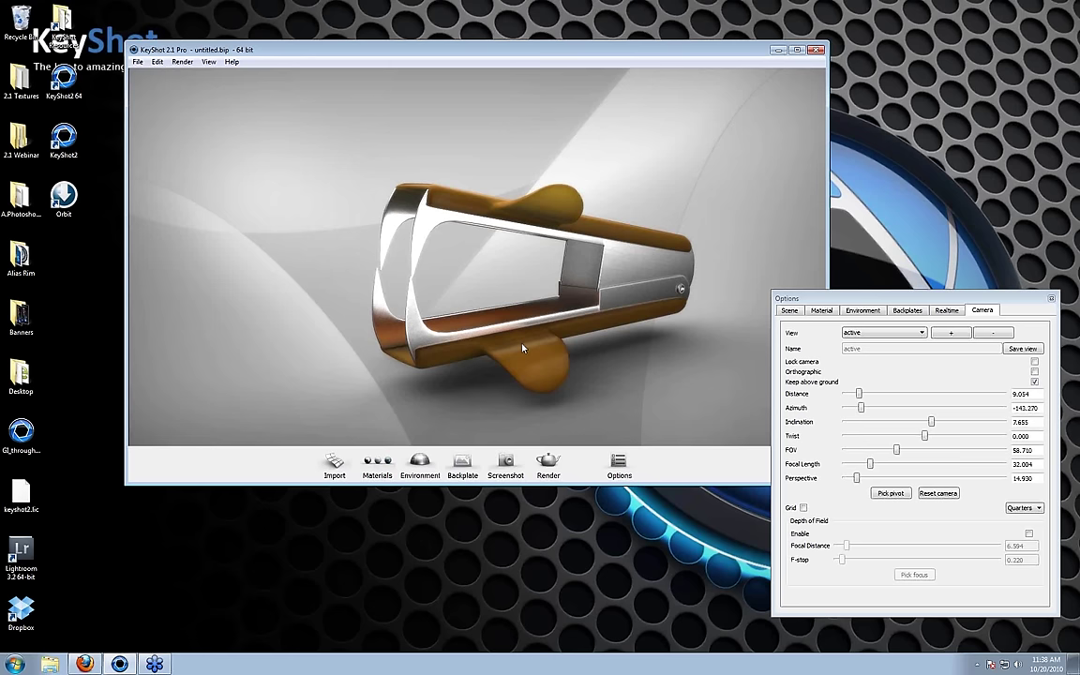
- Start a new empty scene in place of the staple remover scene
{"action": "left_click", "coordinate": [138, 62]}
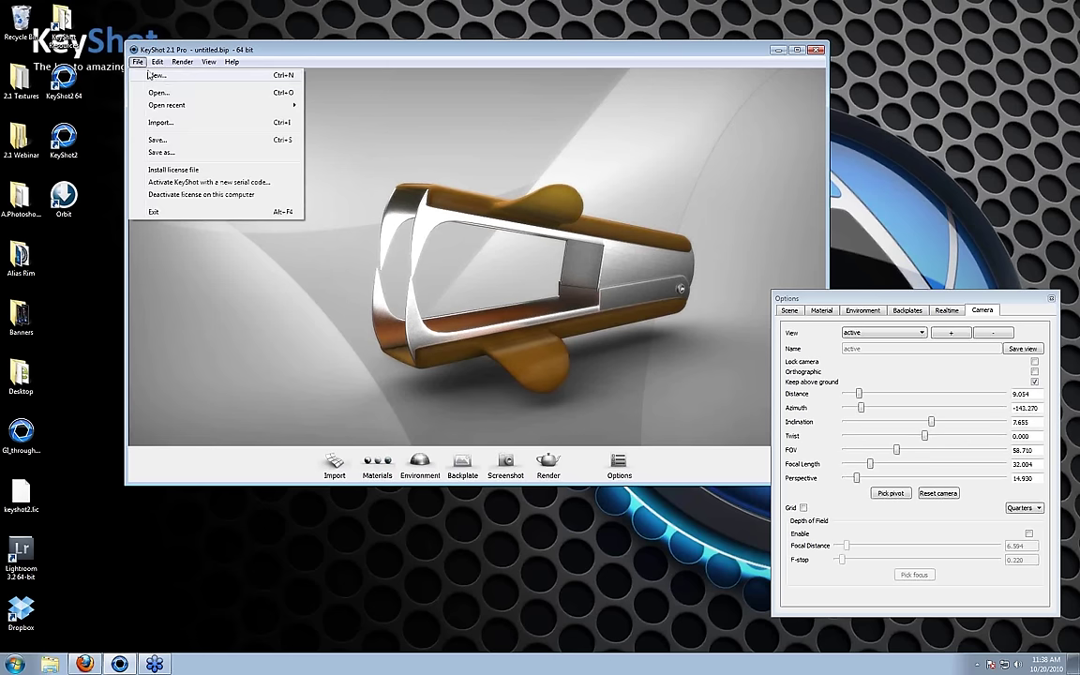
{"action": "left_click", "coordinate": [156, 75]}
{"action": "left_click", "coordinate": [511, 342]}
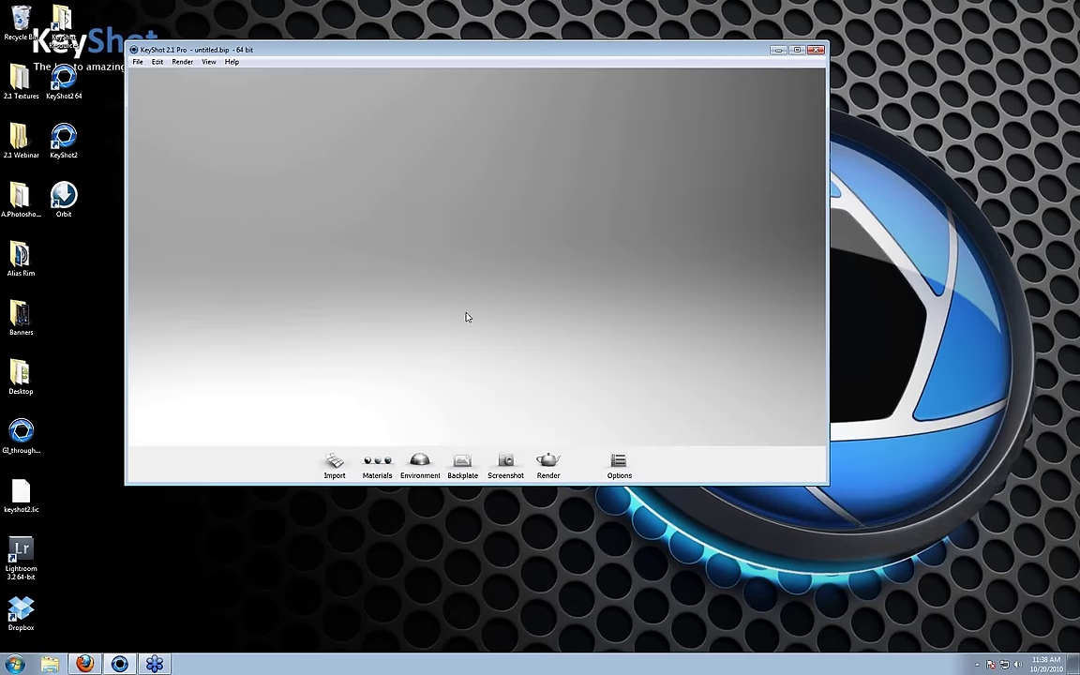
- Import Lamborghini.bip from the BIPs folder inside the 2.1 Webinar folder on the desktop
{"action": "left_click", "coordinate": [336, 468]}
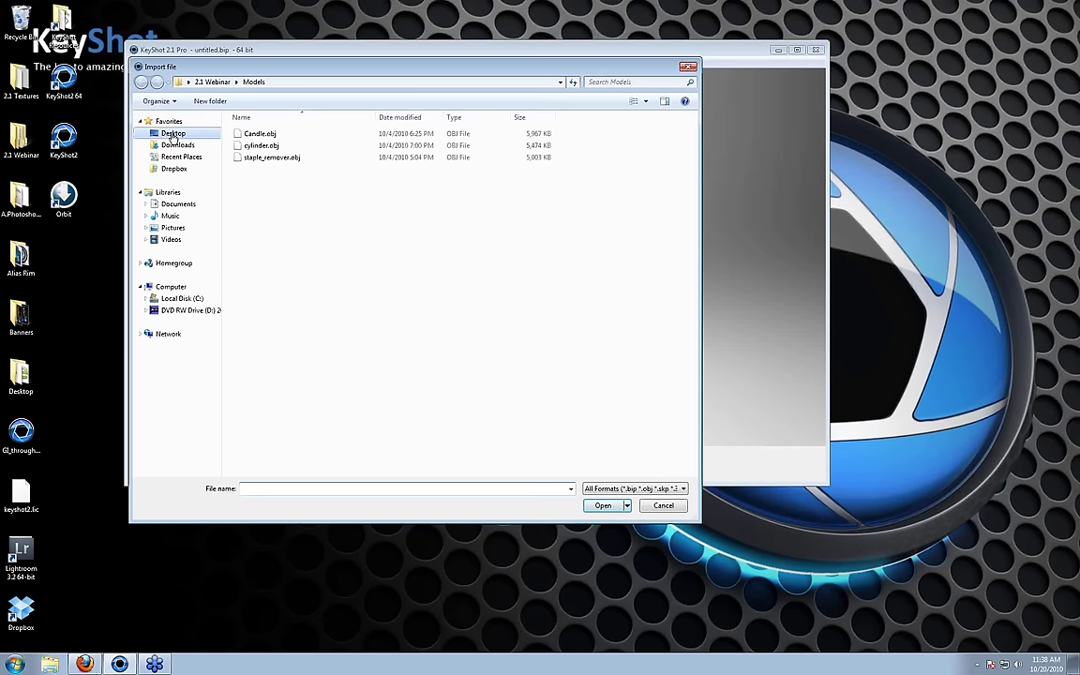
{"action": "left_click", "coordinate": [172, 133]}
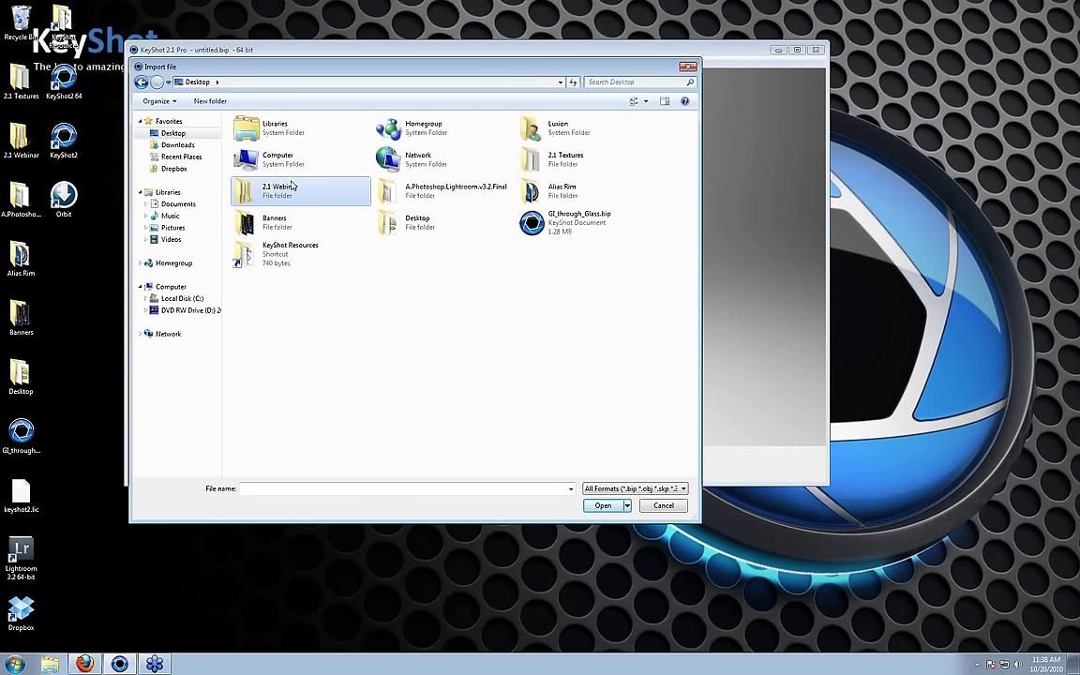
{"action": "double_click", "coordinate": [250, 191]}
{"action": "double_click", "coordinate": [253, 156]}
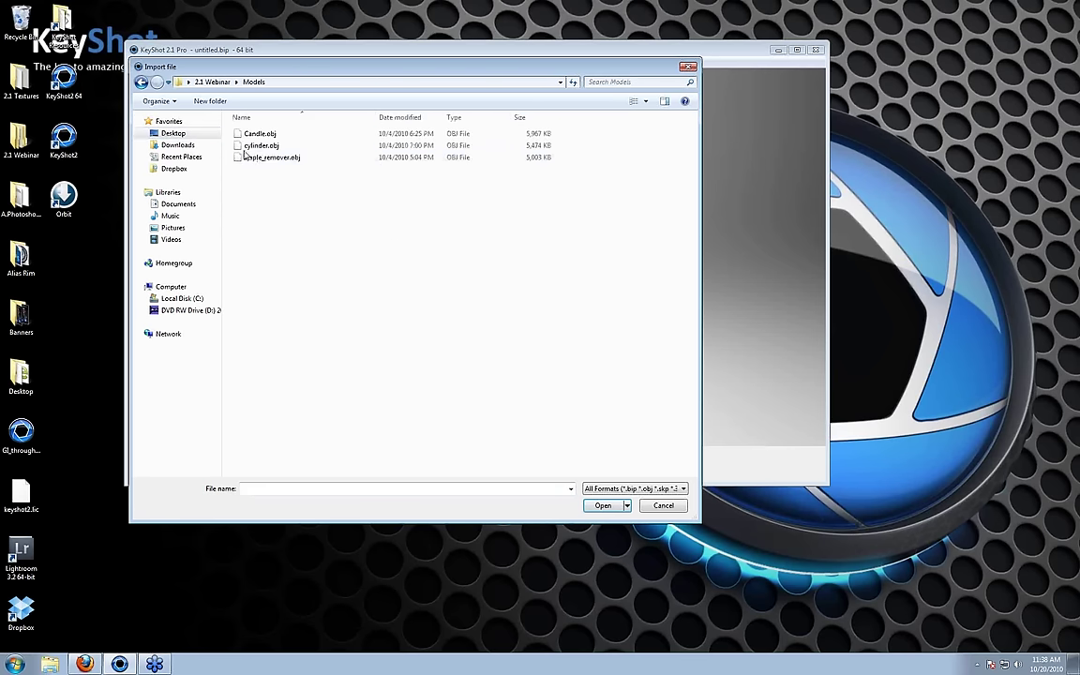
{"action": "left_click", "coordinate": [140, 81]}
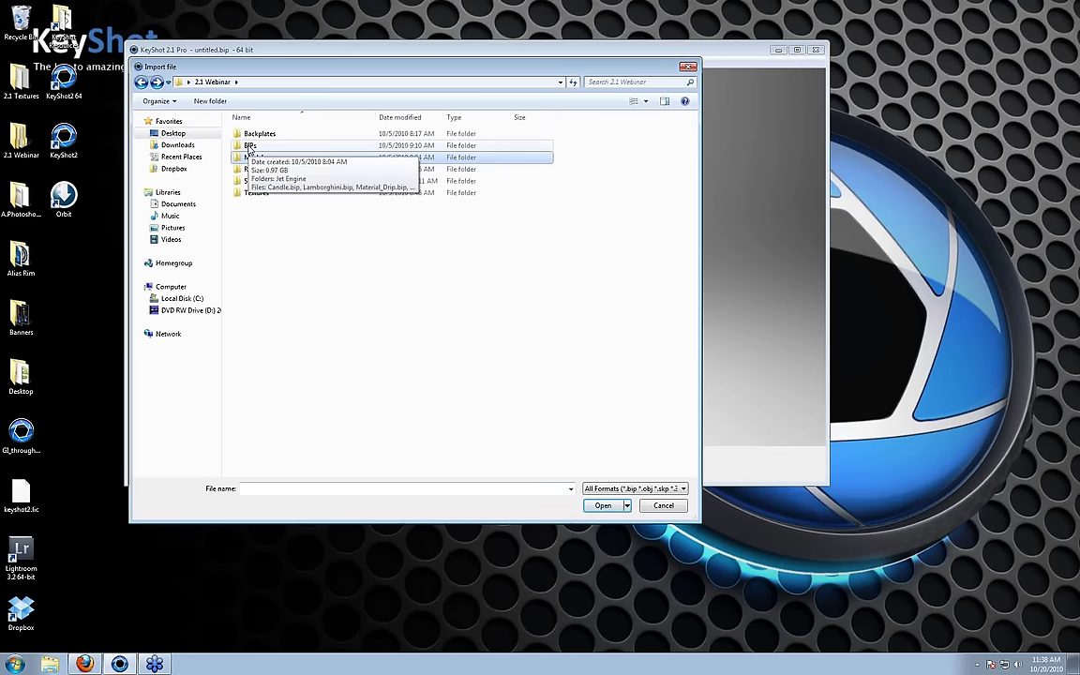
{"action": "left_click_drag", "start_coordinate": [273, 77], "coordinate": [516, 157]}
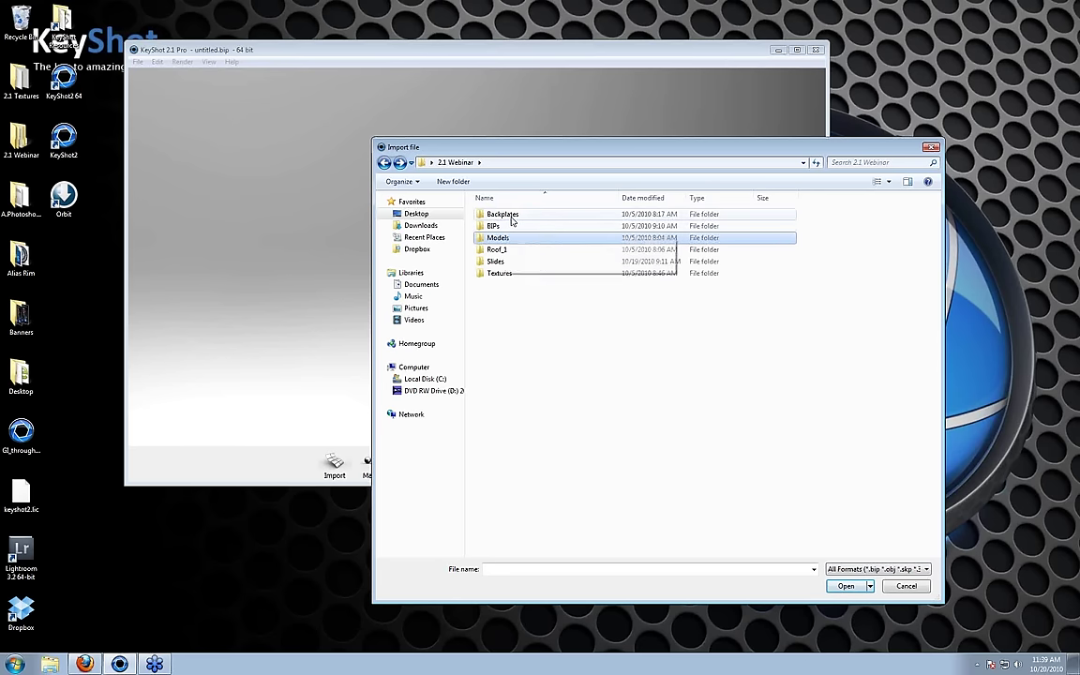
{"action": "left_click", "coordinate": [492, 228]}
{"action": "double_click", "coordinate": [492, 228]}
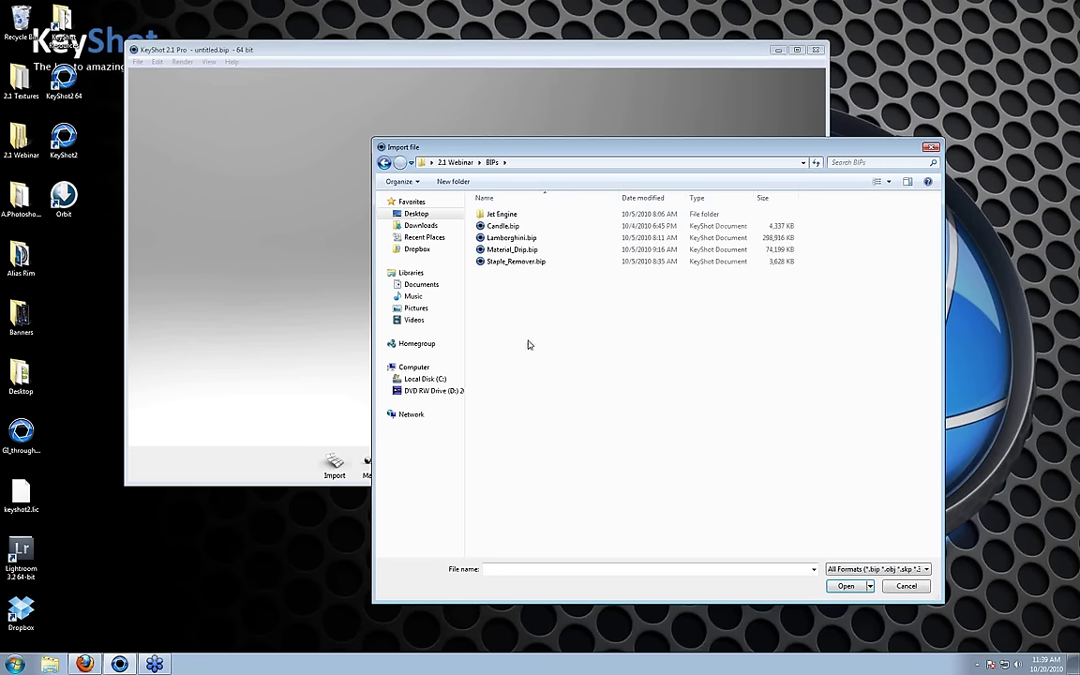
{"action": "double_click", "coordinate": [518, 240]}
{"action": "left_click", "coordinate": [474, 293]}
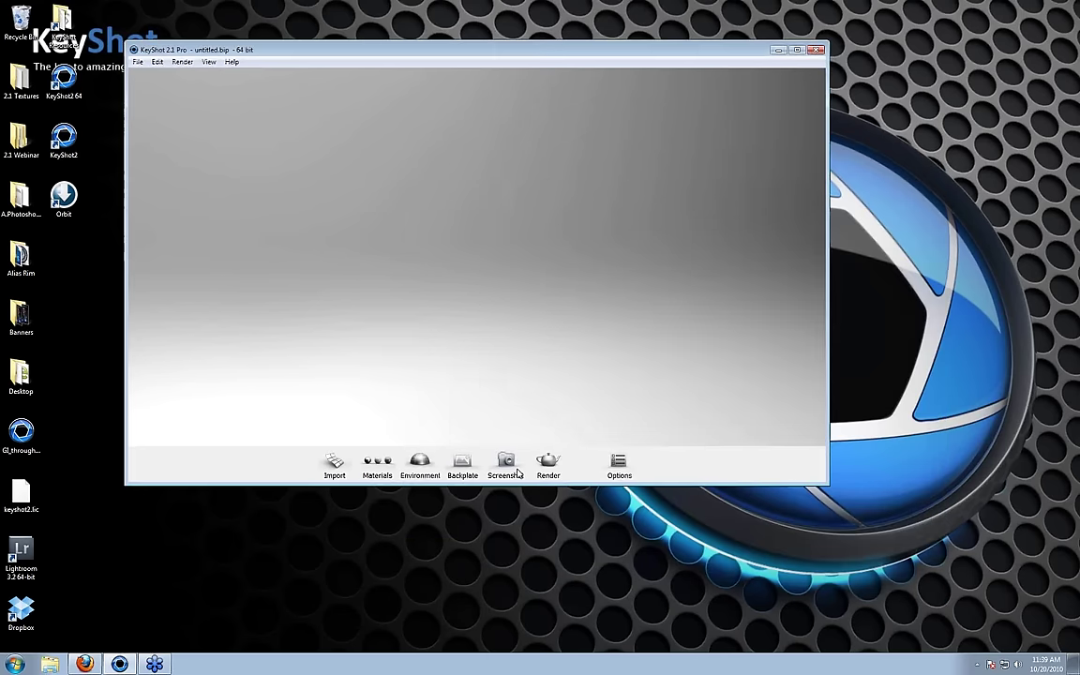
- Frame the whole Lamborghini in the middle of the view and open the realtime settings
{"action": "left_click_drag", "start_coordinate": [506, 375], "coordinate": [491, 313]}
{"action": "scroll", "coordinate": [646, 330], "scroll_direction": "up", "scroll_amount": 3}
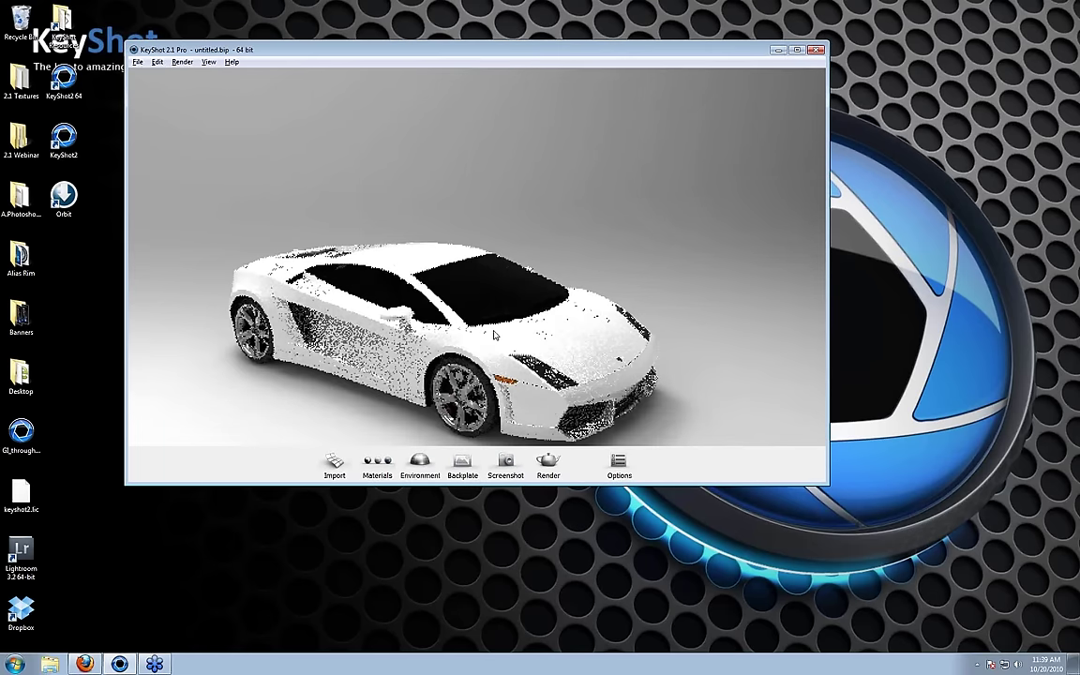
{"action": "middle_click_drag", "start_coordinate": [495, 334], "coordinate": [476, 293]}
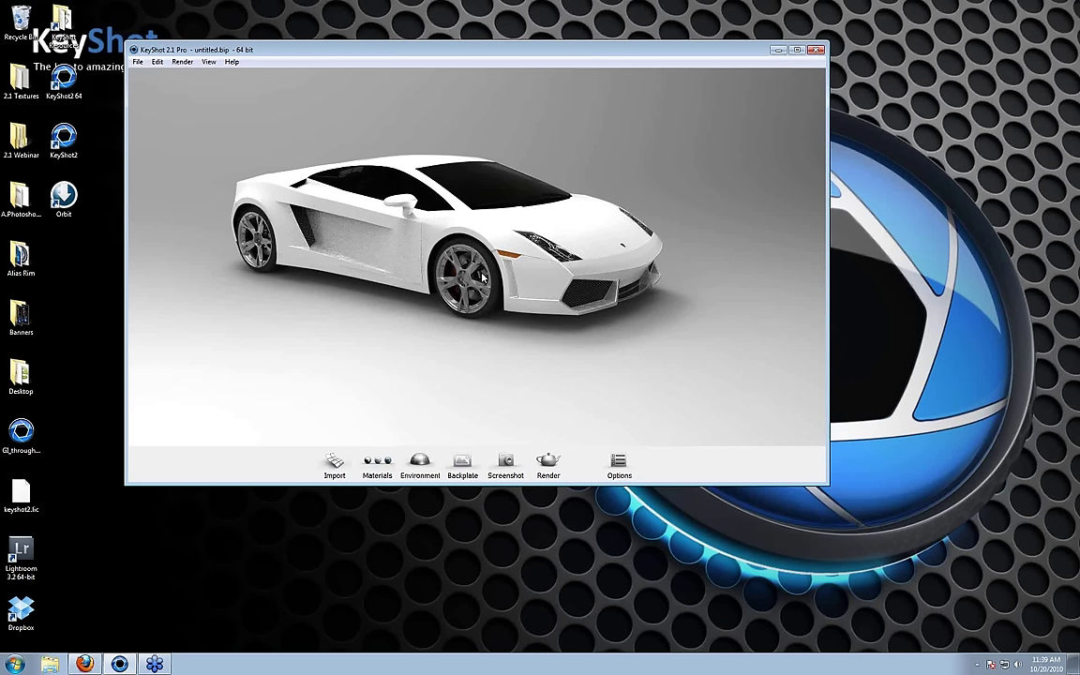
{"action": "double_click", "coordinate": [537, 272]}
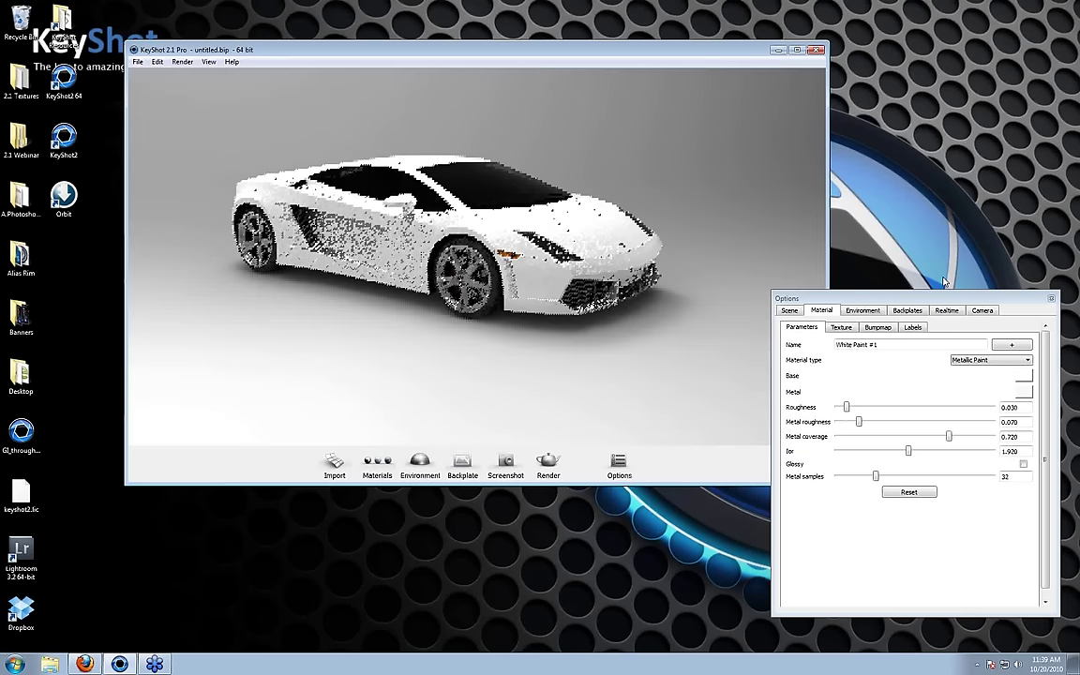
{"action": "left_click", "coordinate": [947, 310]}
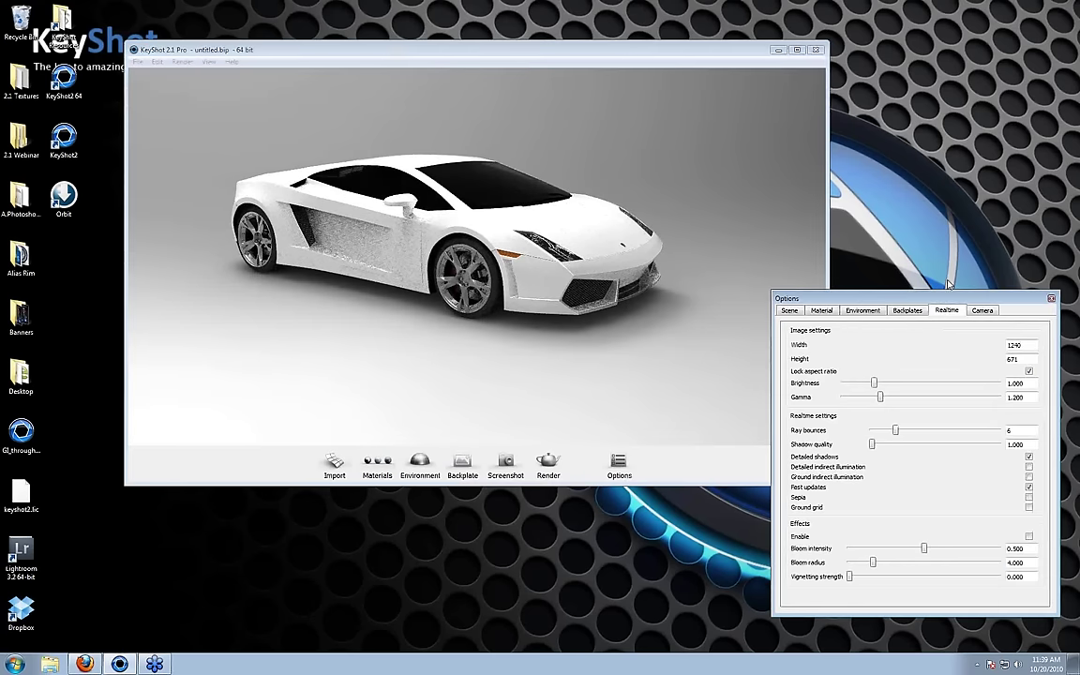
- Close the options and enlarge the window to nearly fill the desktop, trying full-screen display as well
{"action": "left_click", "coordinate": [664, 193]}
{"action": "left_click_drag", "start_coordinate": [579, 57], "coordinate": [467, 26]}
{"action": "left_click_drag", "start_coordinate": [716, 456], "coordinate": [1065, 643]}
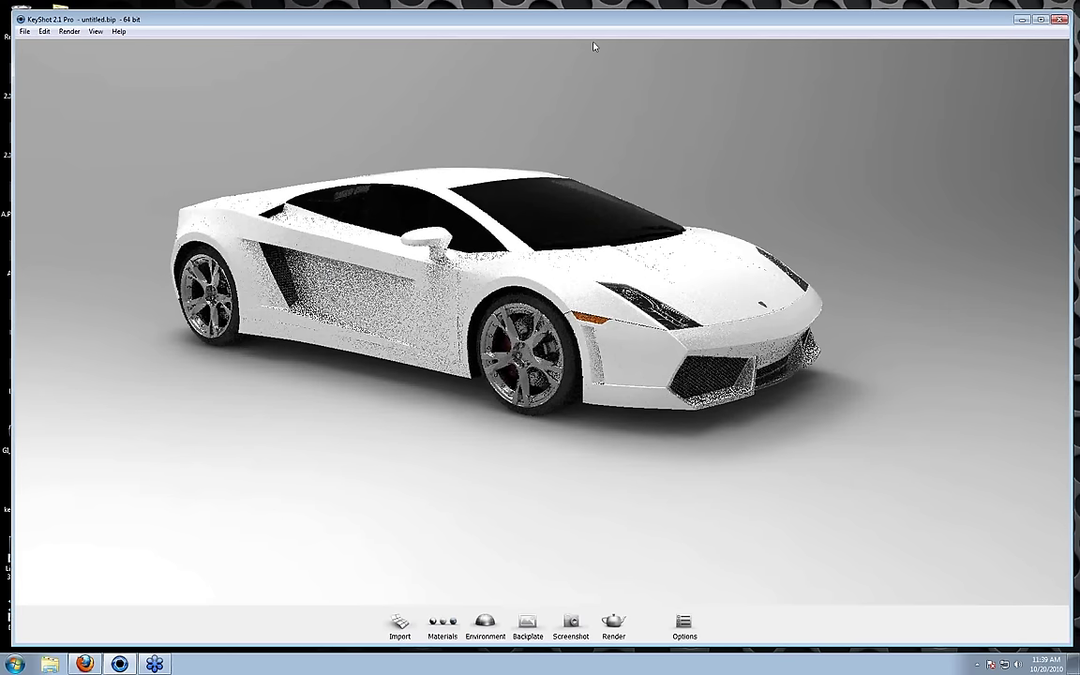
{"action": "key", "text": "f"}
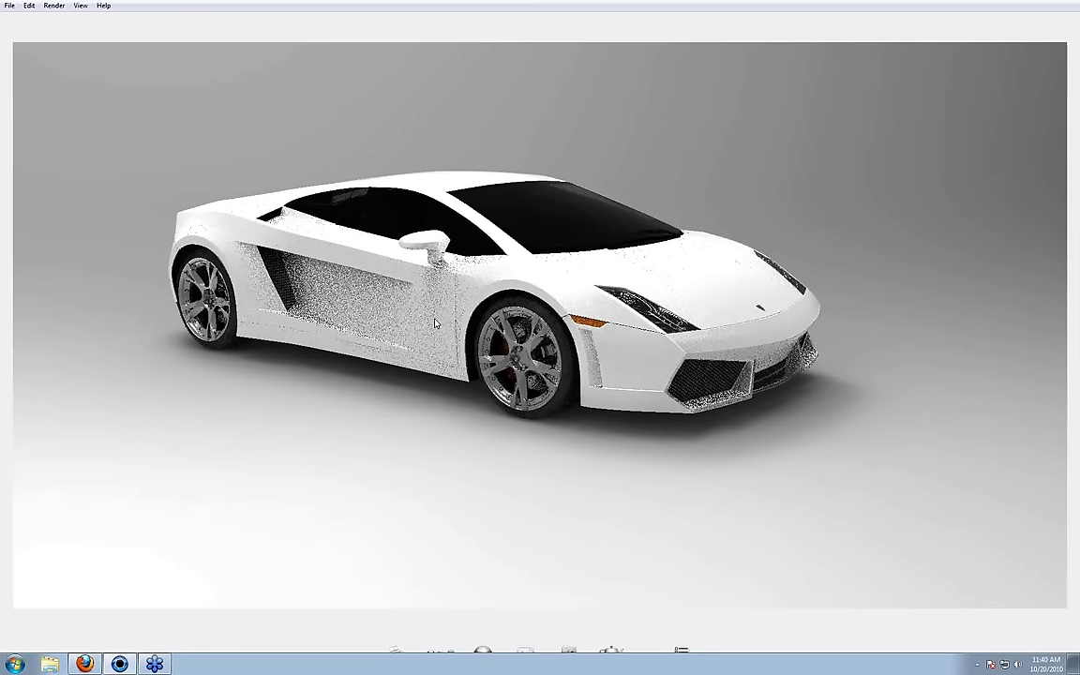
{"action": "key", "text": "f"}
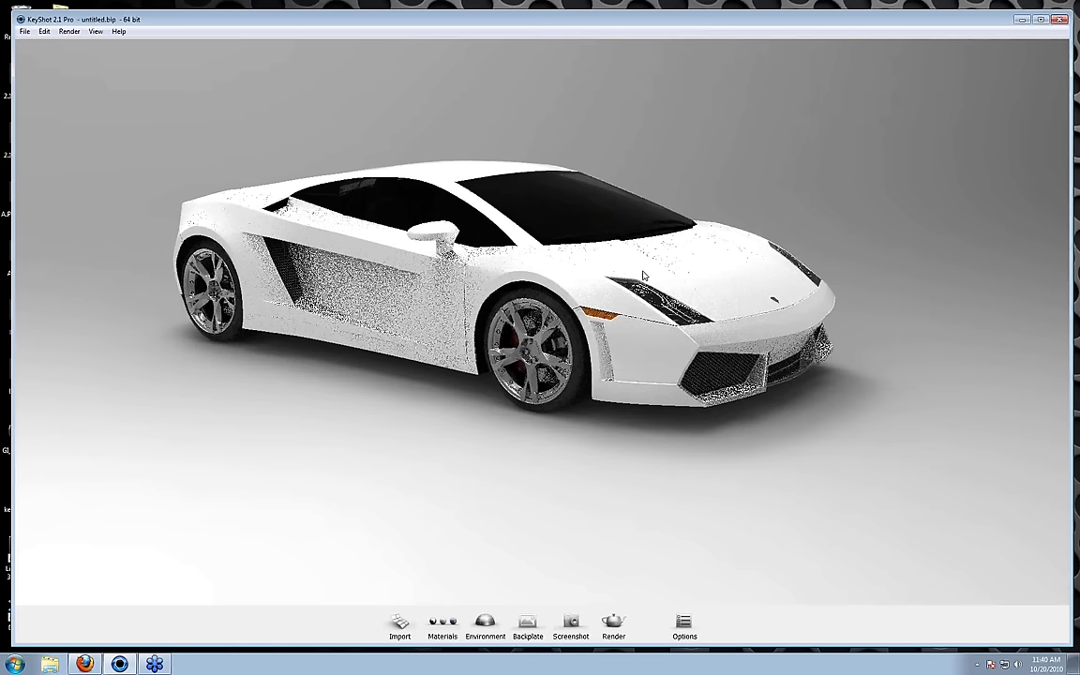
- Apply the Tangerine Orange material from the Paints group to the Lamborghini's body
{"action": "left_click_drag", "start_coordinate": [643, 274], "coordinate": [543, 364]}
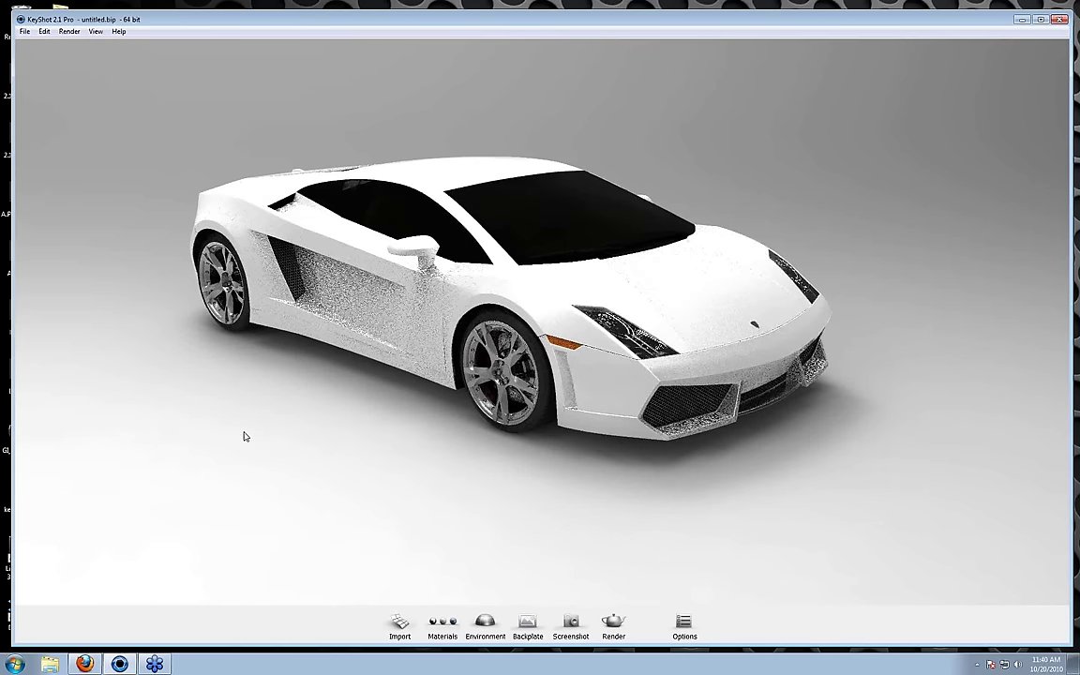
{"action": "left_click", "coordinate": [443, 624]}
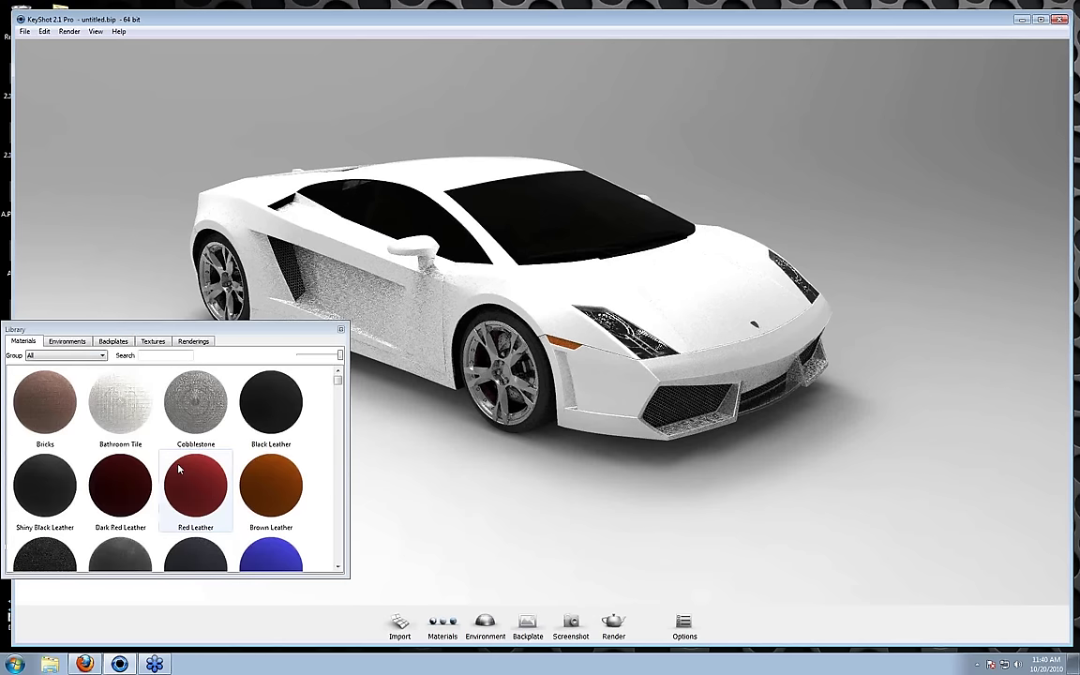
{"action": "left_click", "coordinate": [59, 355]}
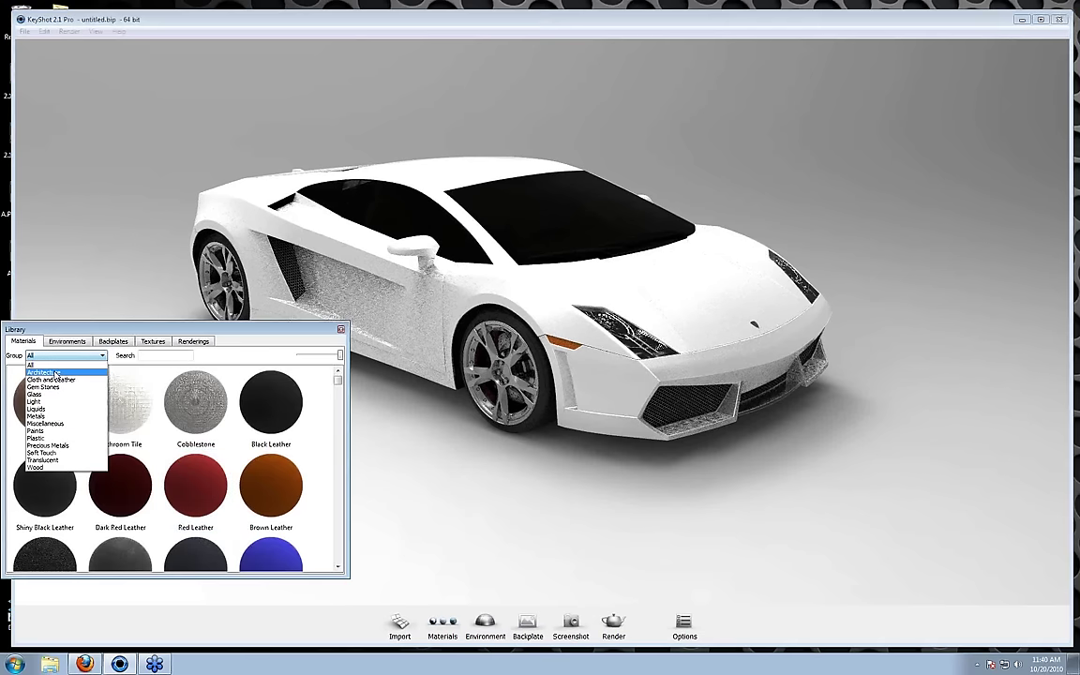
{"action": "left_click", "coordinate": [46, 431]}
{"action": "left_click", "coordinate": [270, 416]}
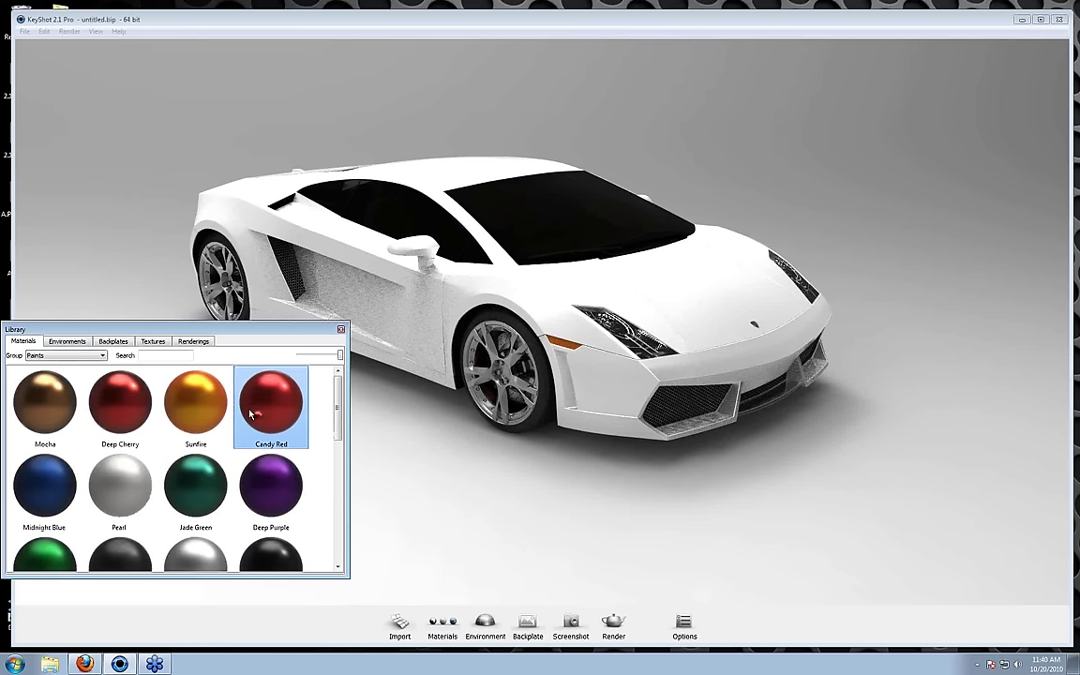
{"action": "scroll", "coordinate": [250, 414], "scroll_direction": "down", "scroll_amount": 5}
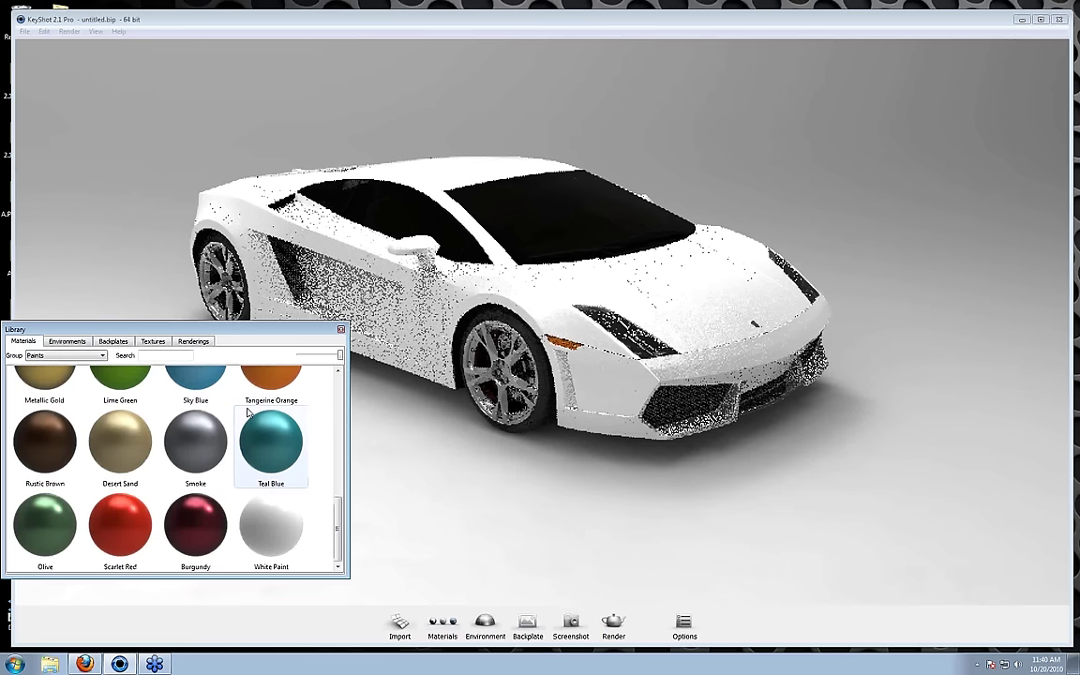
{"action": "left_click_drag", "start_coordinate": [271, 379], "coordinate": [568, 314]}
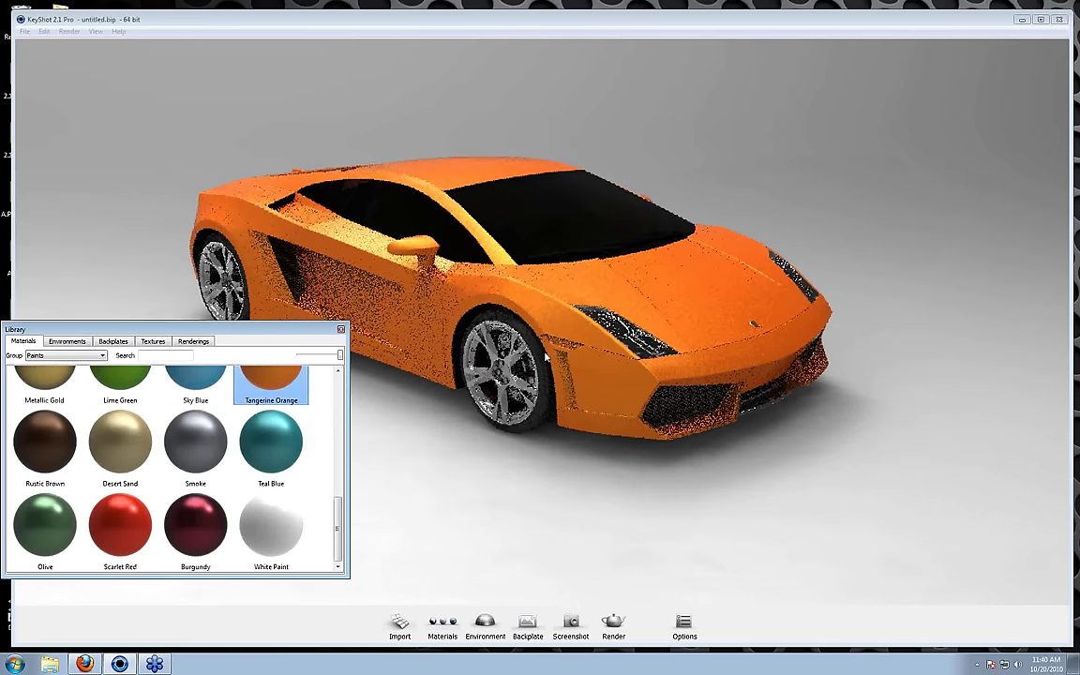
- Change the body paint's metal colour to light orange (RGB 255, 191, 102)
{"action": "left_click", "coordinate": [342, 331]}
{"action": "key", "text": "o"}
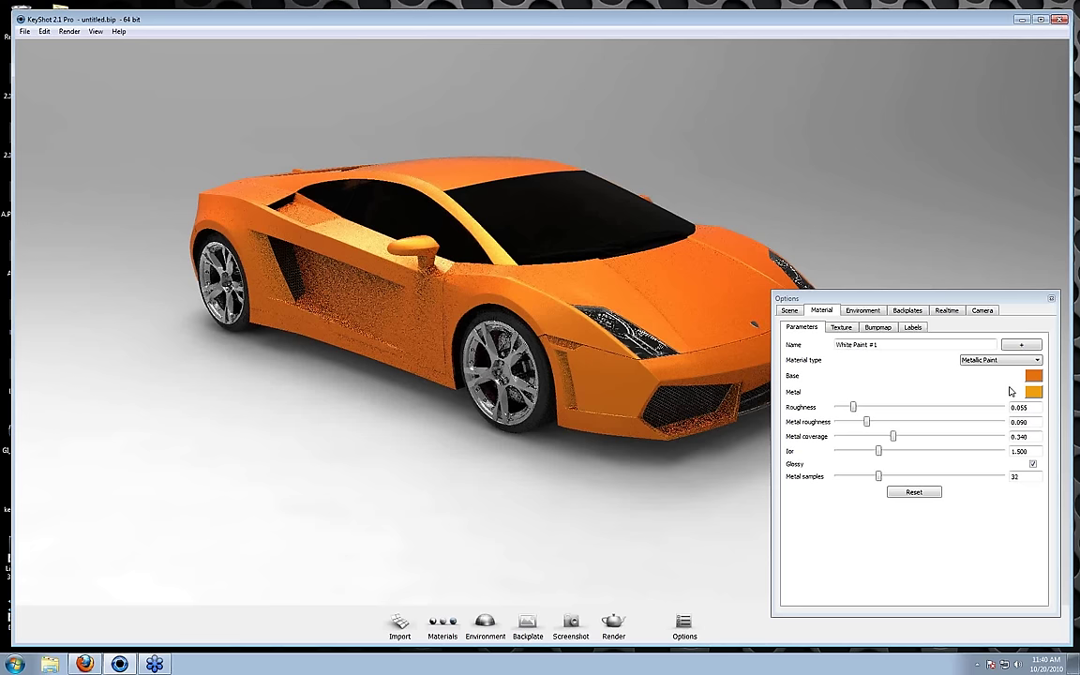
{"action": "left_click", "coordinate": [1031, 392]}
{"action": "left_click", "coordinate": [1014, 398]}
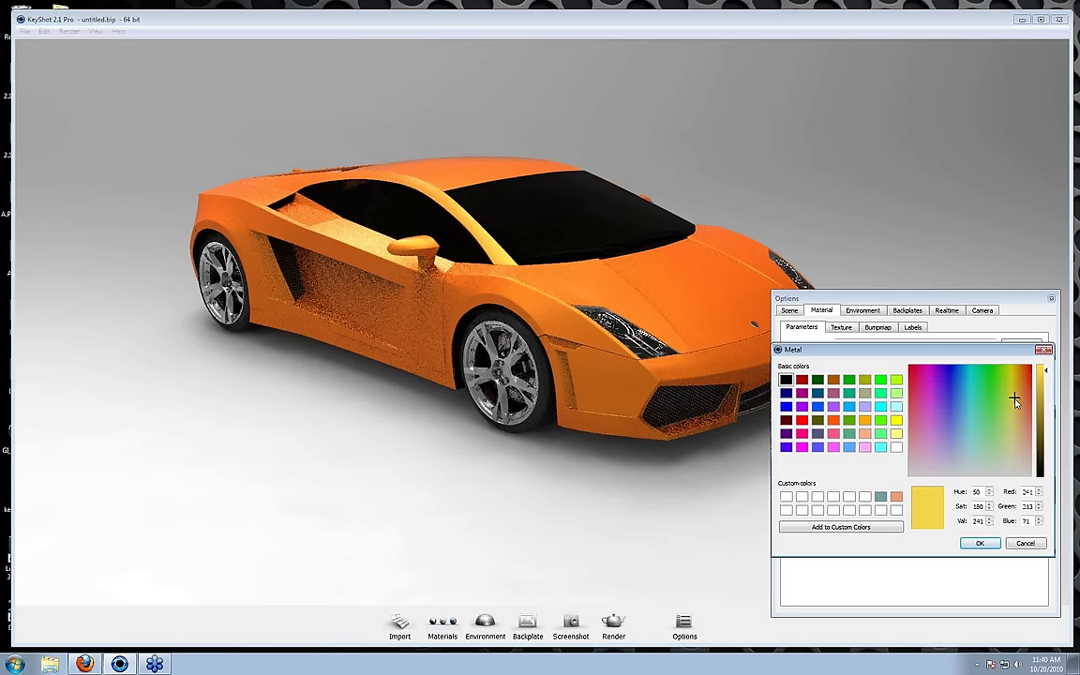
{"action": "left_click", "coordinate": [1042, 373]}
{"action": "left_click", "coordinate": [1042, 368]}
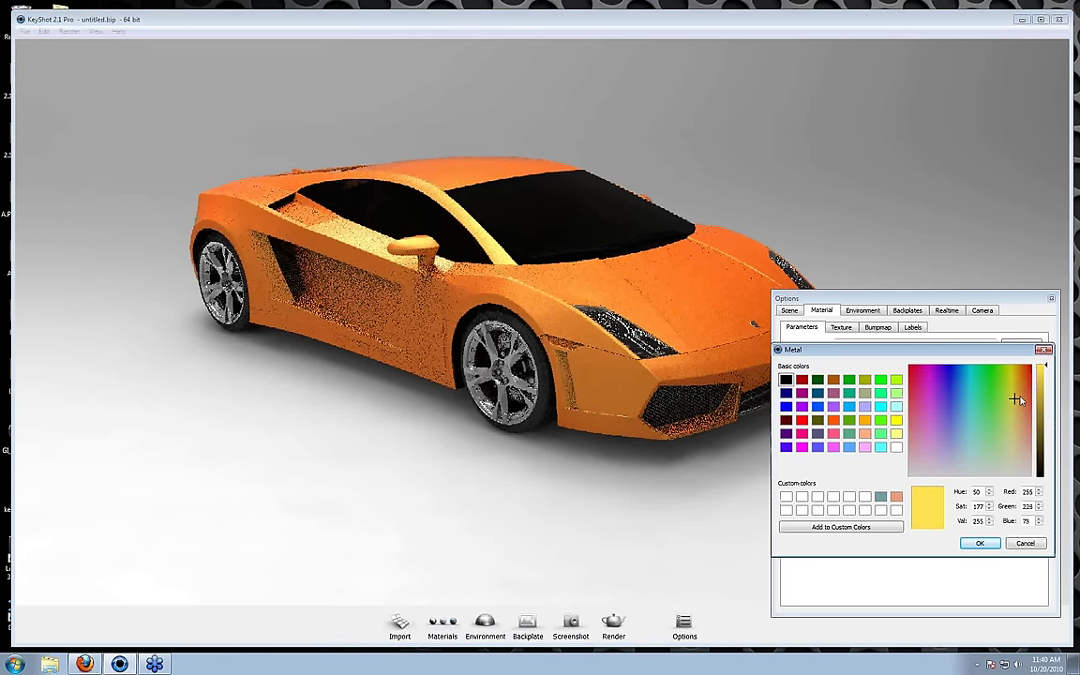
{"action": "left_click", "coordinate": [1019, 409]}
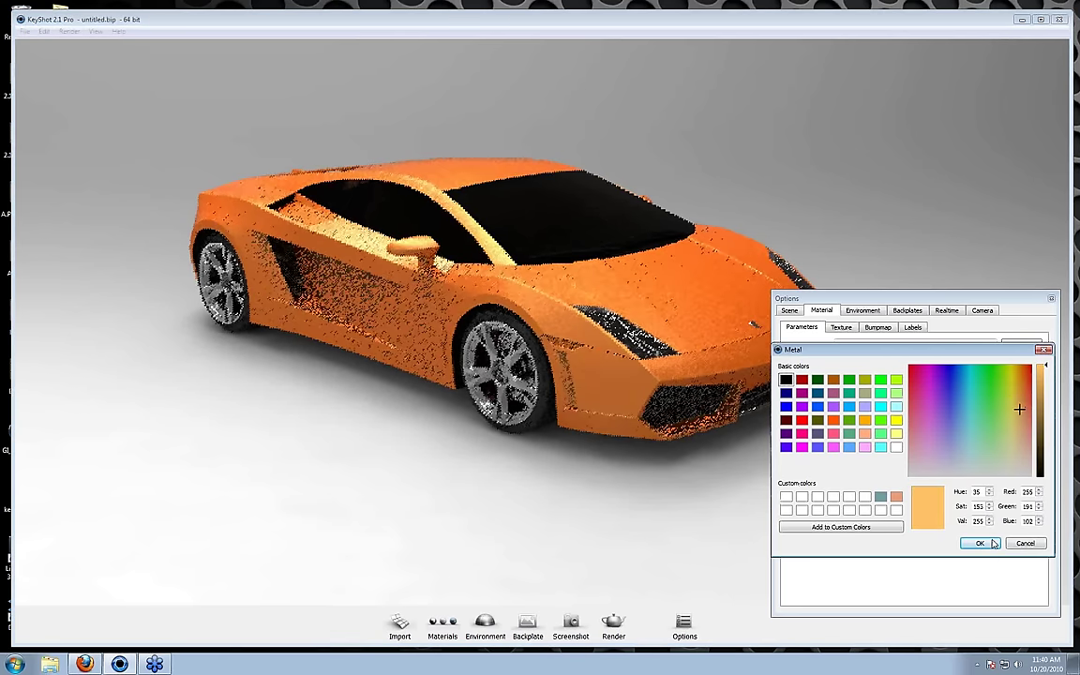
{"action": "left_click", "coordinate": [994, 544]}
- Darken the body paint's base colour to burnt orange (RGB 197, 95, 6) and set its roughness to 0
{"action": "left_click", "coordinate": [1043, 410]}
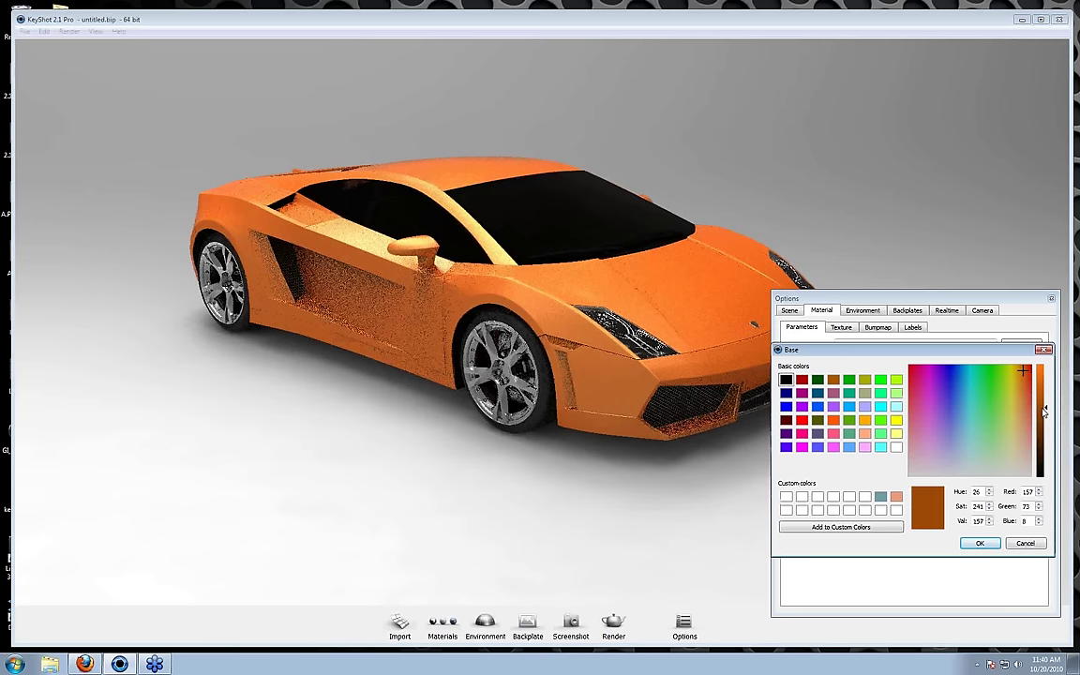
{"action": "left_click_drag", "start_coordinate": [1043, 410], "coordinate": [1043, 390]}
{"action": "left_click", "coordinate": [1024, 373]}
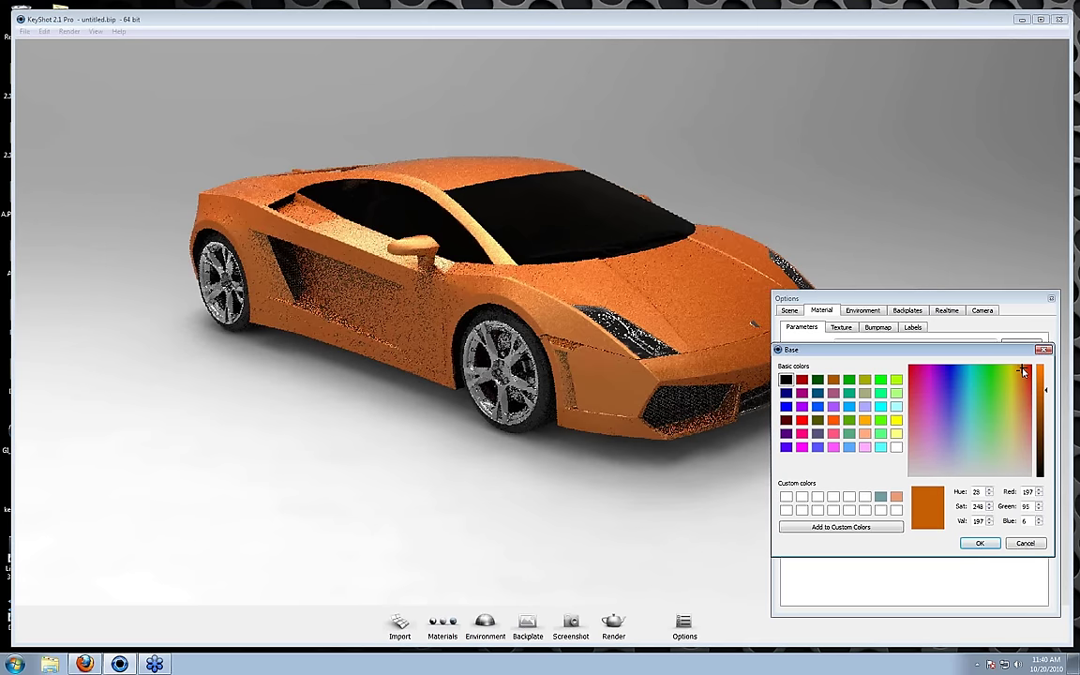
{"action": "left_click", "coordinate": [980, 542]}
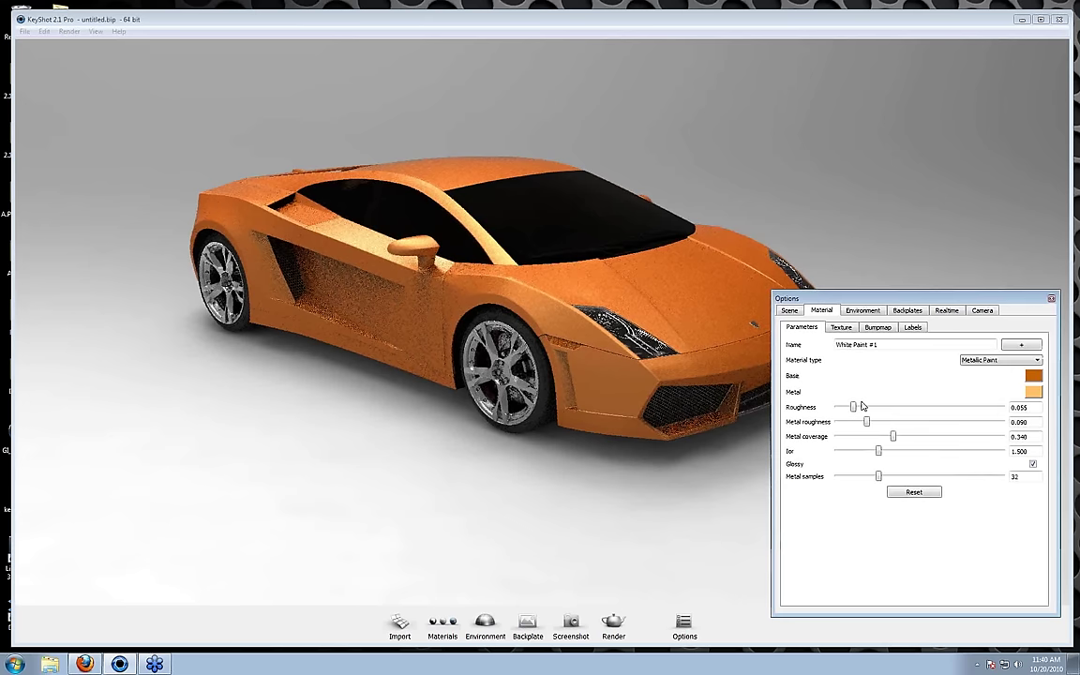
{"action": "left_click_drag", "start_coordinate": [862, 406], "coordinate": [829, 436]}
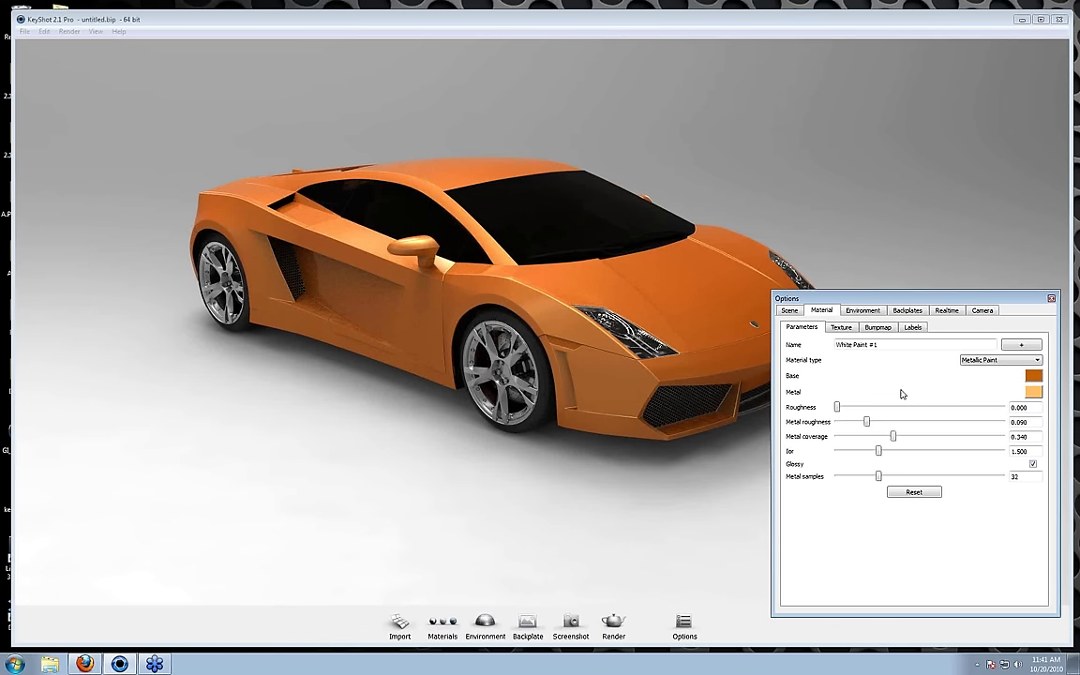
- Save the edited body paint to the library's Paints group as "orange paint 2"
{"action": "left_click", "coordinate": [1017, 345]}
{"action": "left_click", "coordinate": [1023, 345]}
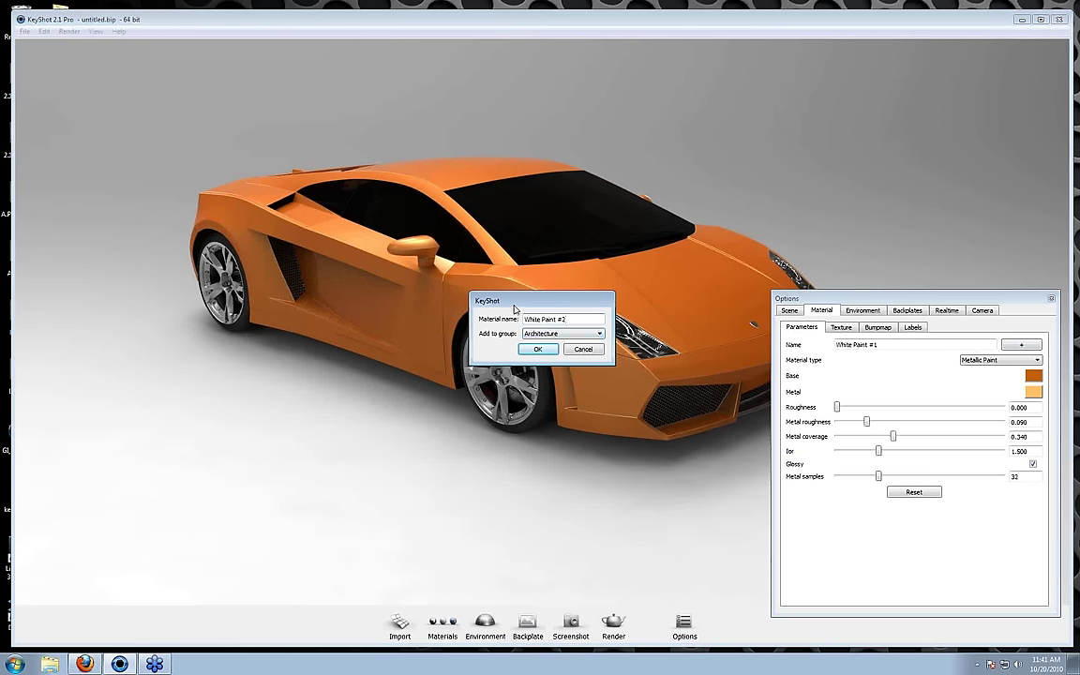
{"action": "left_click_drag", "start_coordinate": [586, 319], "coordinate": [344, 355]}
{"action": "type", "text": "orange.paint 2"}
{"action": "key", "text": "Tab"}
{"action": "key", "text": "alt+Down"}
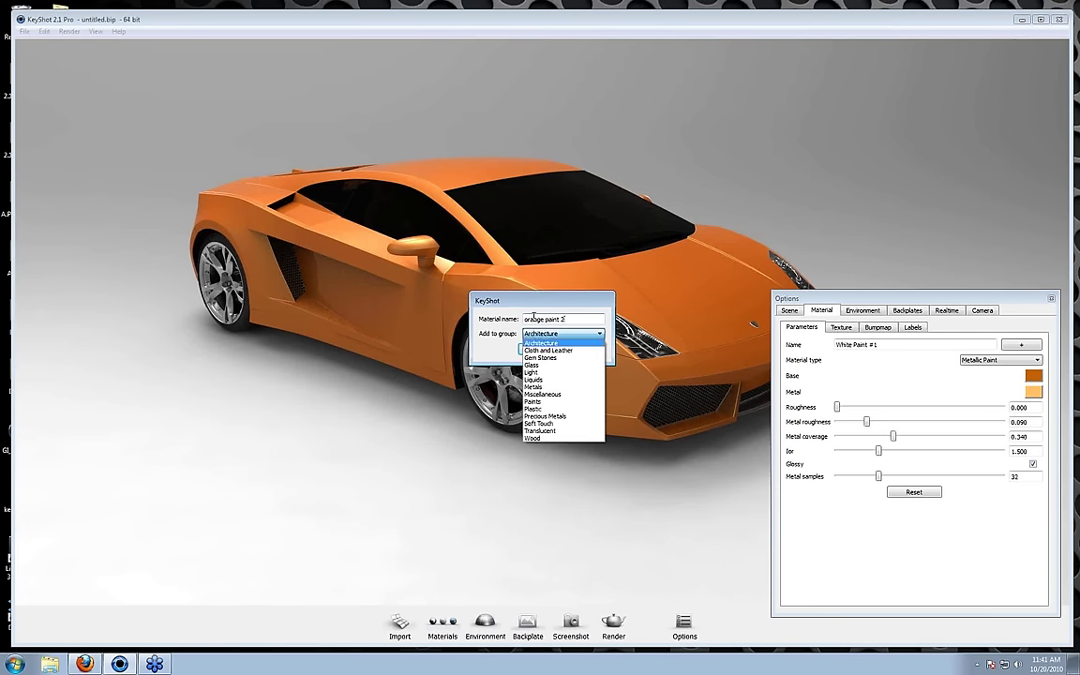
{"action": "left_click", "coordinate": [541, 402]}
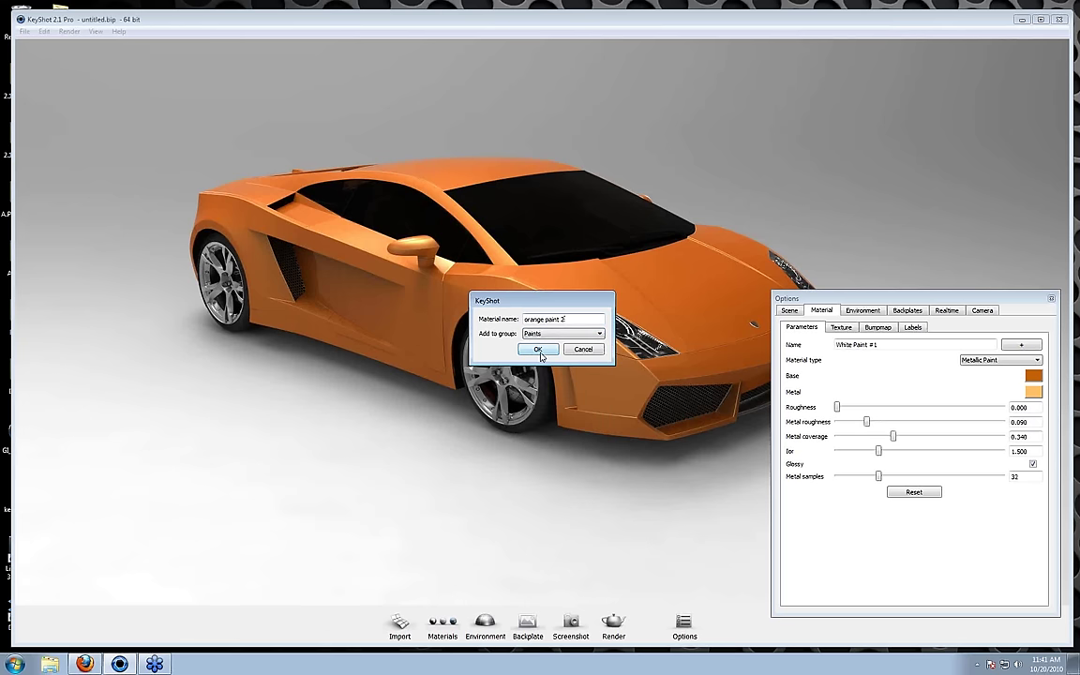
{"action": "left_click", "coordinate": [537, 349]}
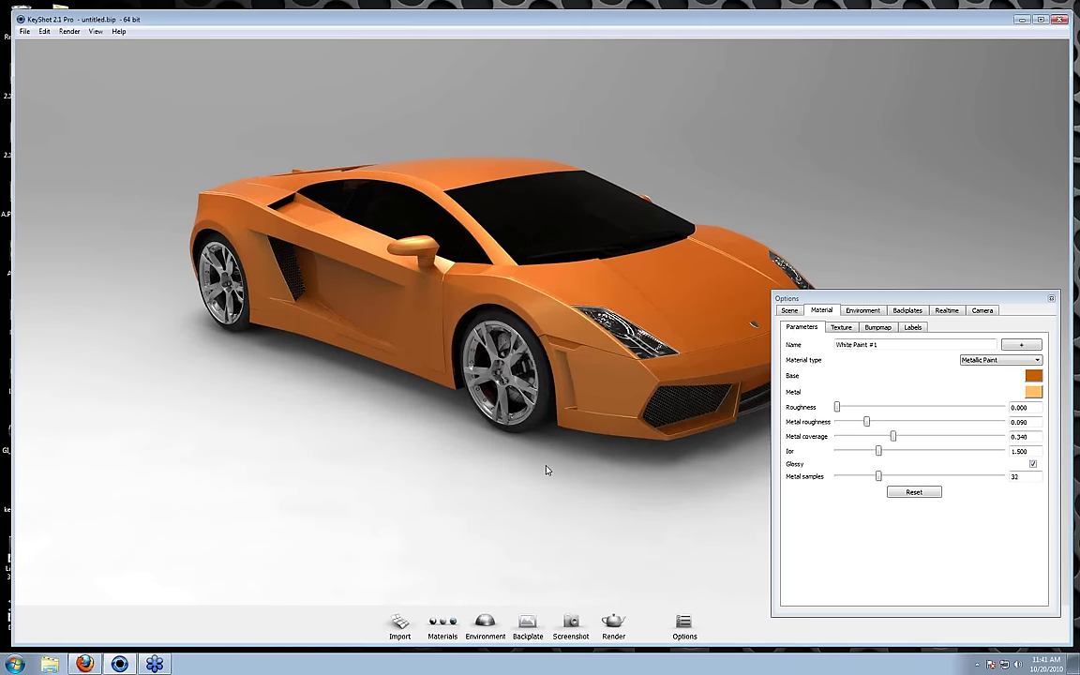
- Locate orange paint 2 in the library's Paints group and close the library and the options
{"action": "left_click", "coordinate": [438, 623]}
{"action": "scroll", "coordinate": [106, 534], "scroll_direction": "down", "scroll_amount": 3}
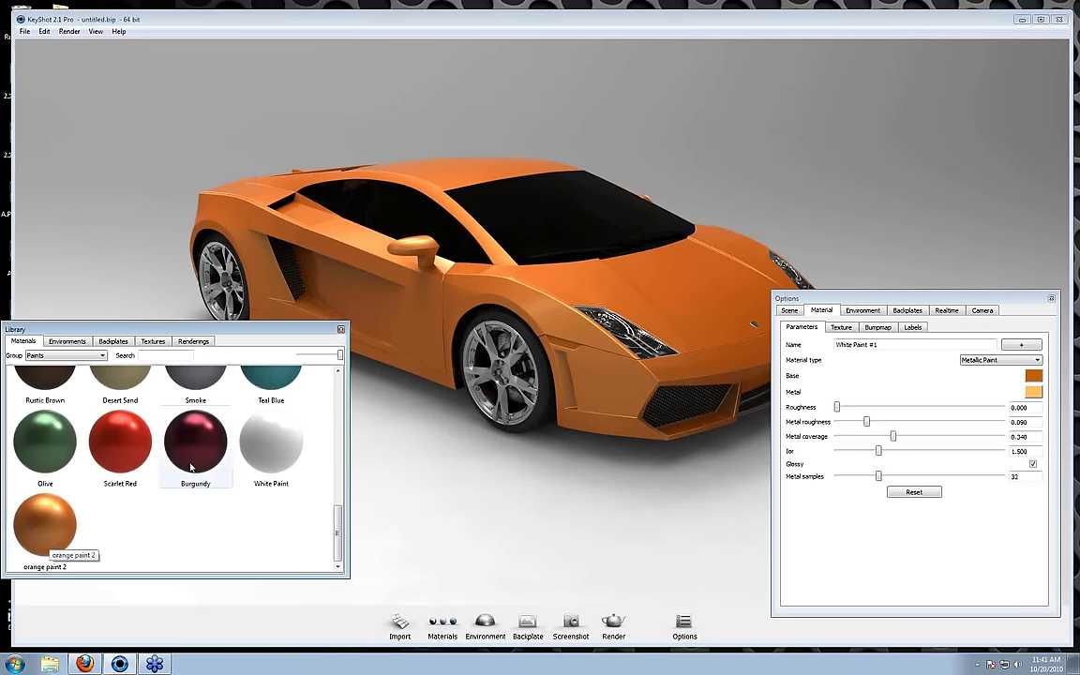
{"action": "left_click", "coordinate": [340, 329]}
{"action": "key", "text": "o"}
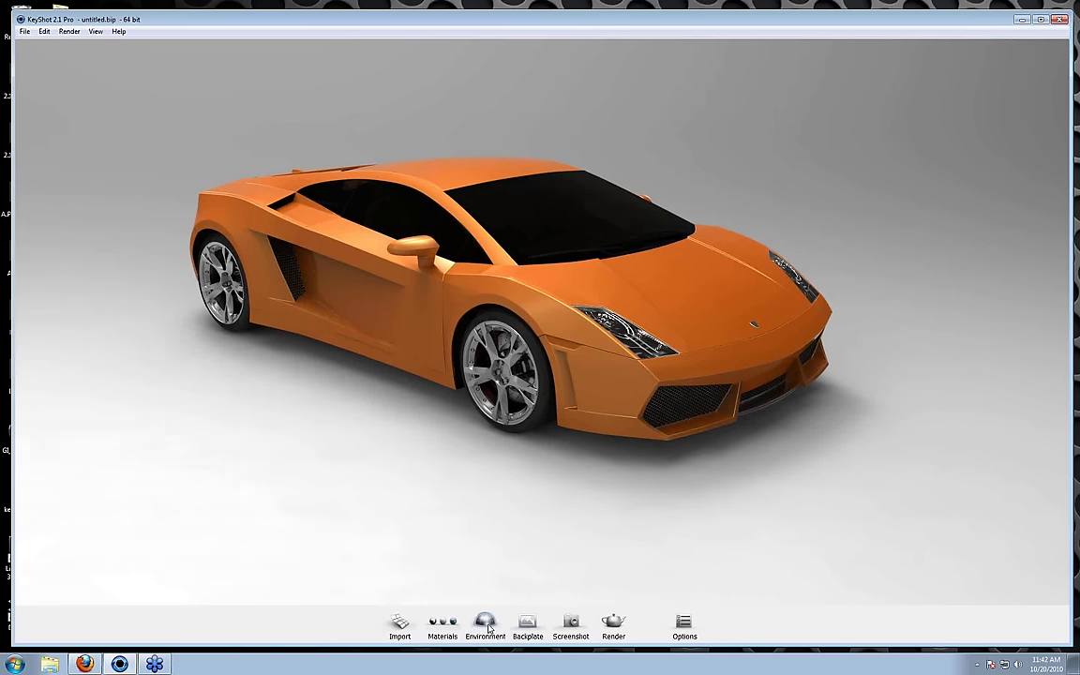
- Light the scene with the hdri-locations_factory environment and close the library
{"action": "left_click", "coordinate": [487, 626]}
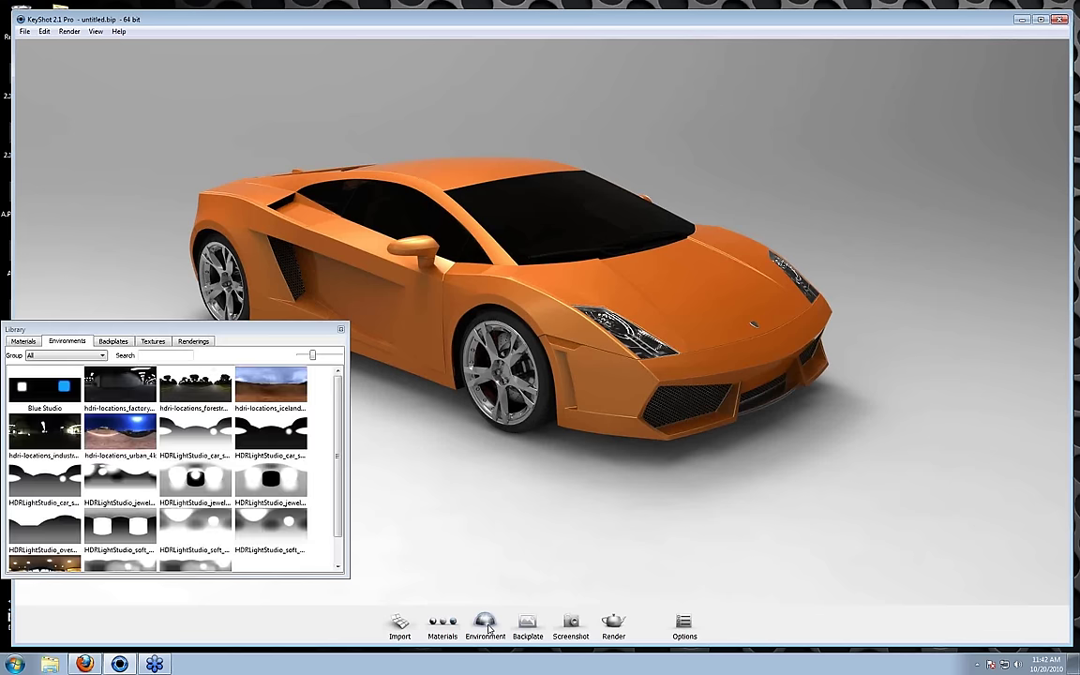
{"action": "scroll", "coordinate": [206, 393], "scroll_direction": "down", "scroll_amount": 1}
{"action": "scroll", "coordinate": [202, 396], "scroll_direction": "up", "scroll_amount": 1}
{"action": "left_click_drag", "start_coordinate": [130, 394], "coordinate": [524, 424]}
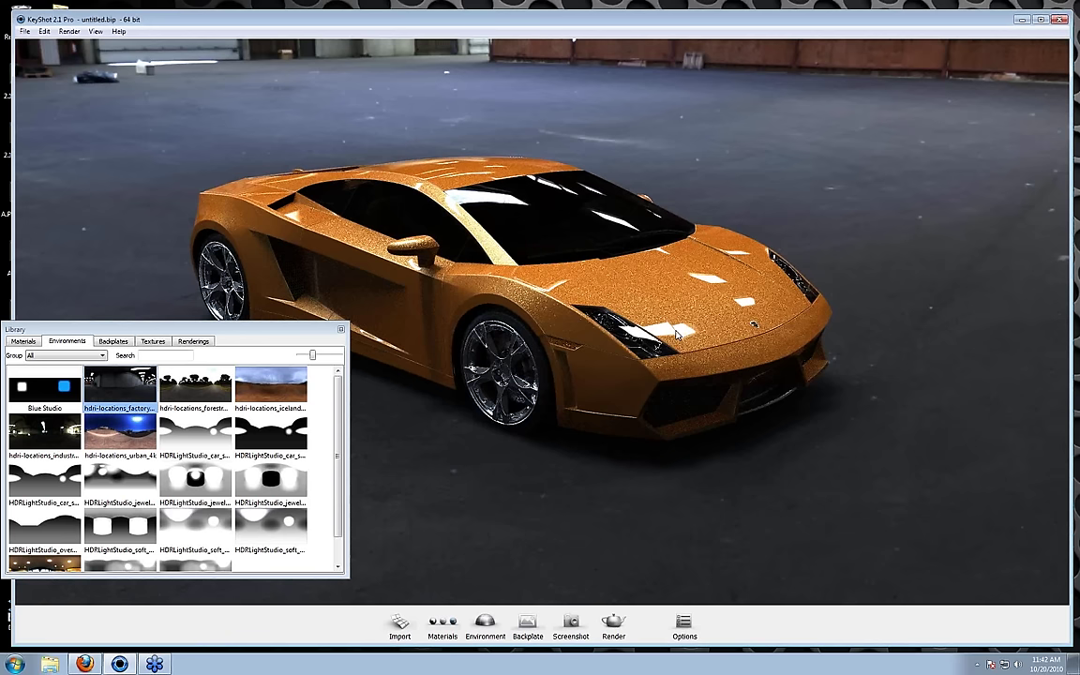
{"action": "left_click", "coordinate": [341, 331]}
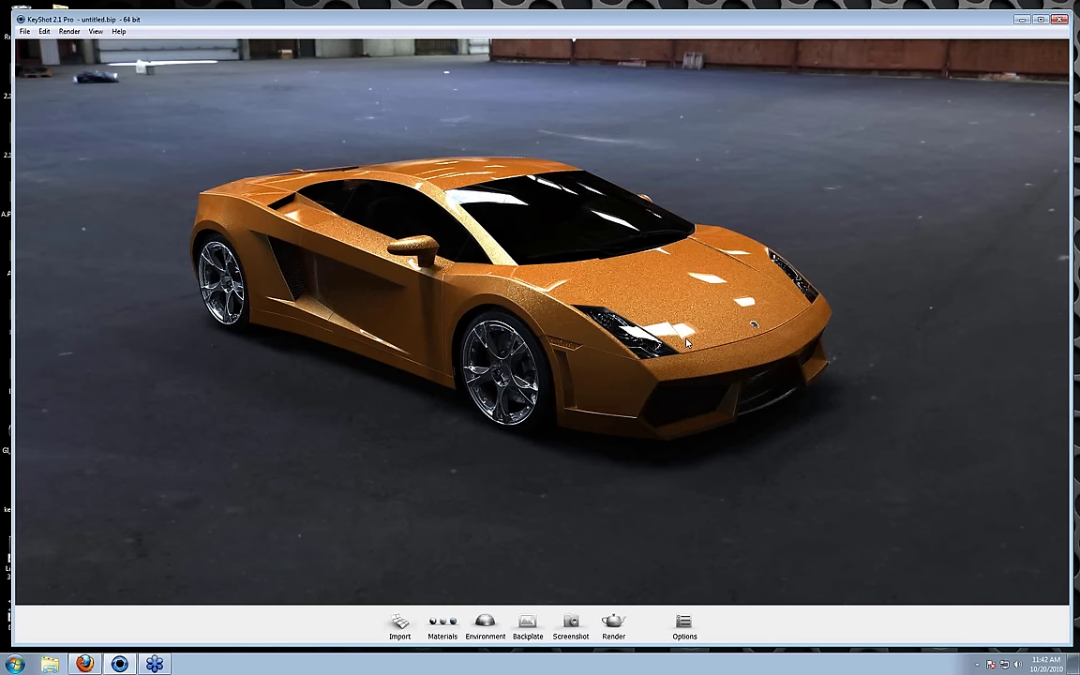
- Edit the Lamborghini's body paint, setting metal coverage to about 0.67 and metal roughness first to 0.240, finally to 0.040
{"action": "double_click", "coordinate": [687, 344]}
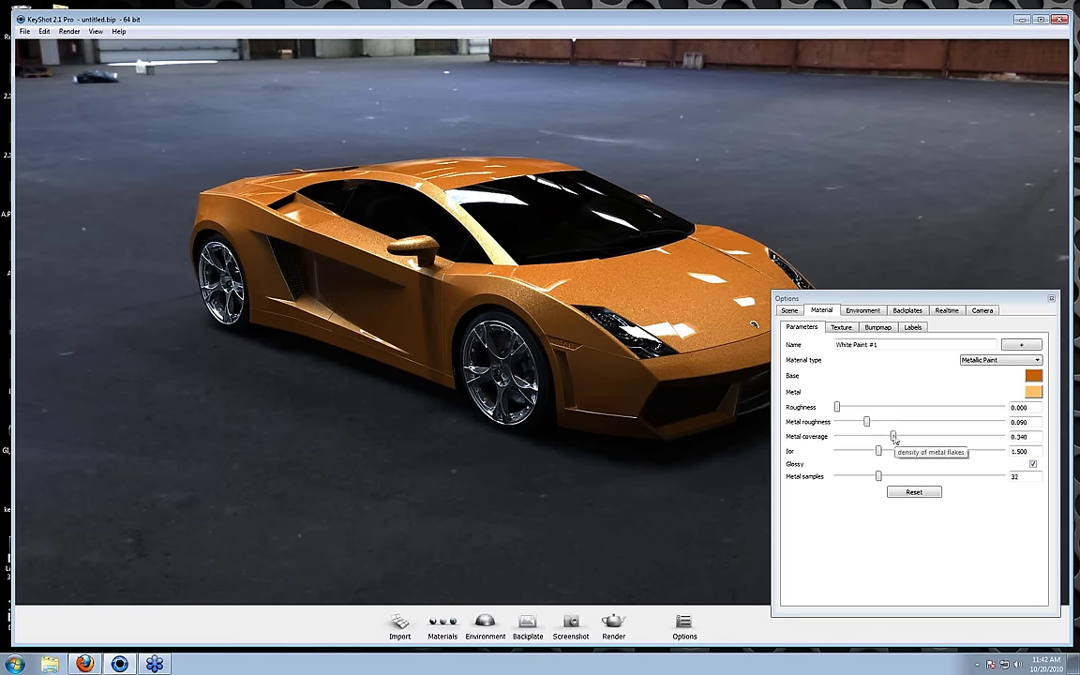
{"action": "left_click_drag", "start_coordinate": [893, 437], "coordinate": [948, 438]}
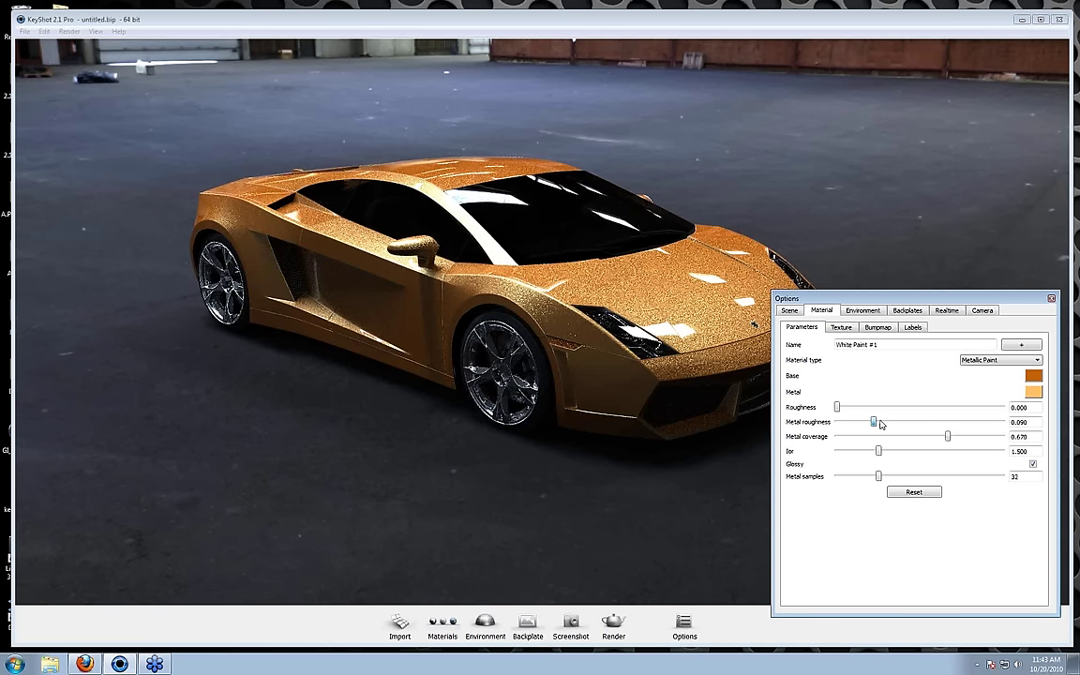
{"action": "left_click_drag", "start_coordinate": [880, 424], "coordinate": [922, 424]}
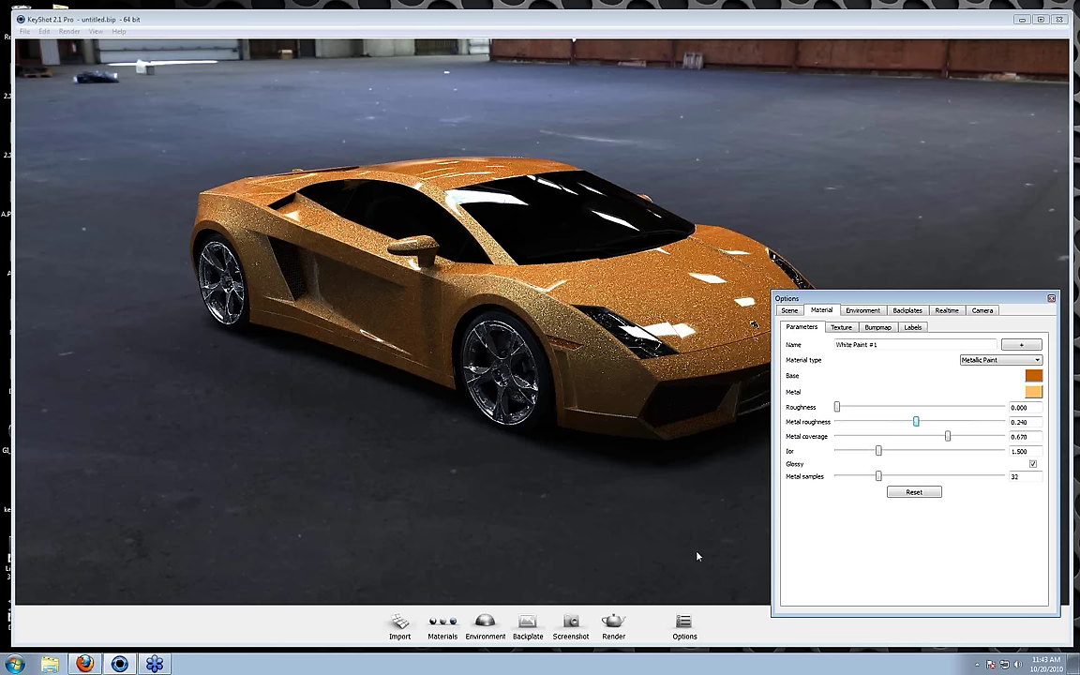
{"action": "left_click_drag", "start_coordinate": [915, 421], "coordinate": [850, 422]}
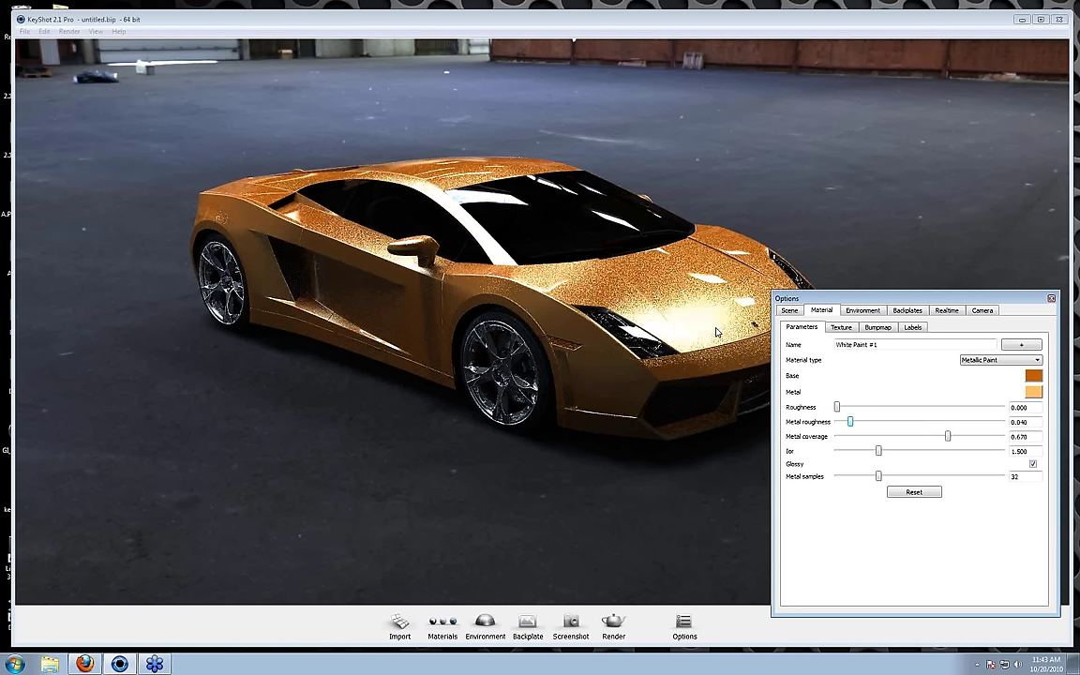
- Change the body paint's base colour to bright green (about RGB 7, 197, 20)
{"action": "left_click", "coordinate": [1034, 376]}
{"action": "left_click", "coordinate": [994, 379]}
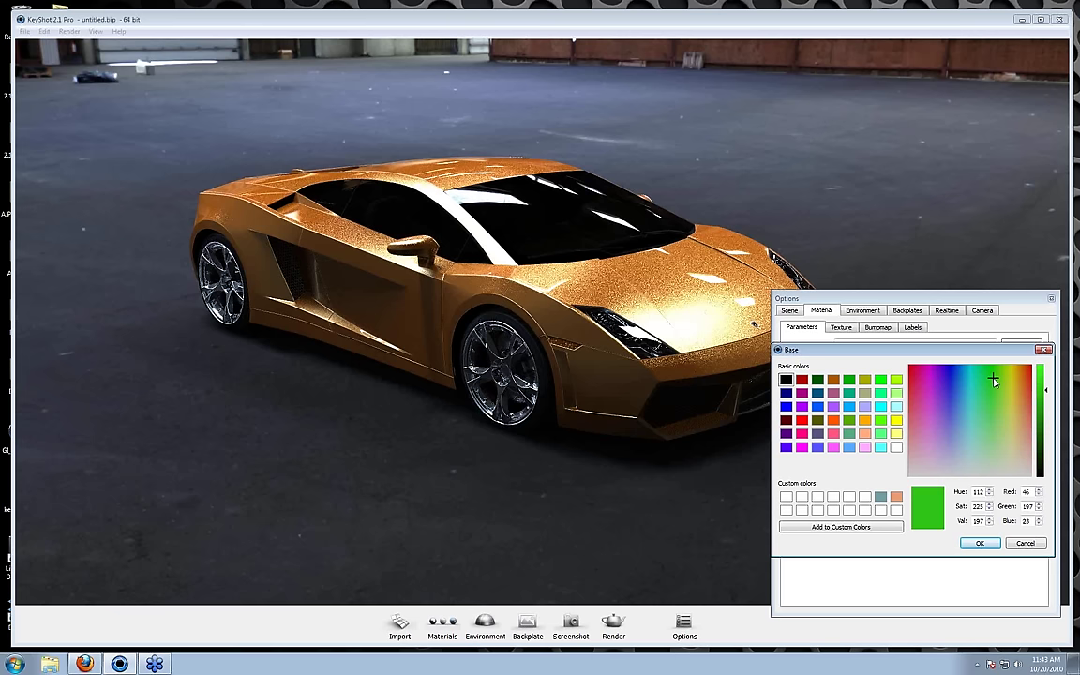
{"action": "left_click", "coordinate": [991, 373]}
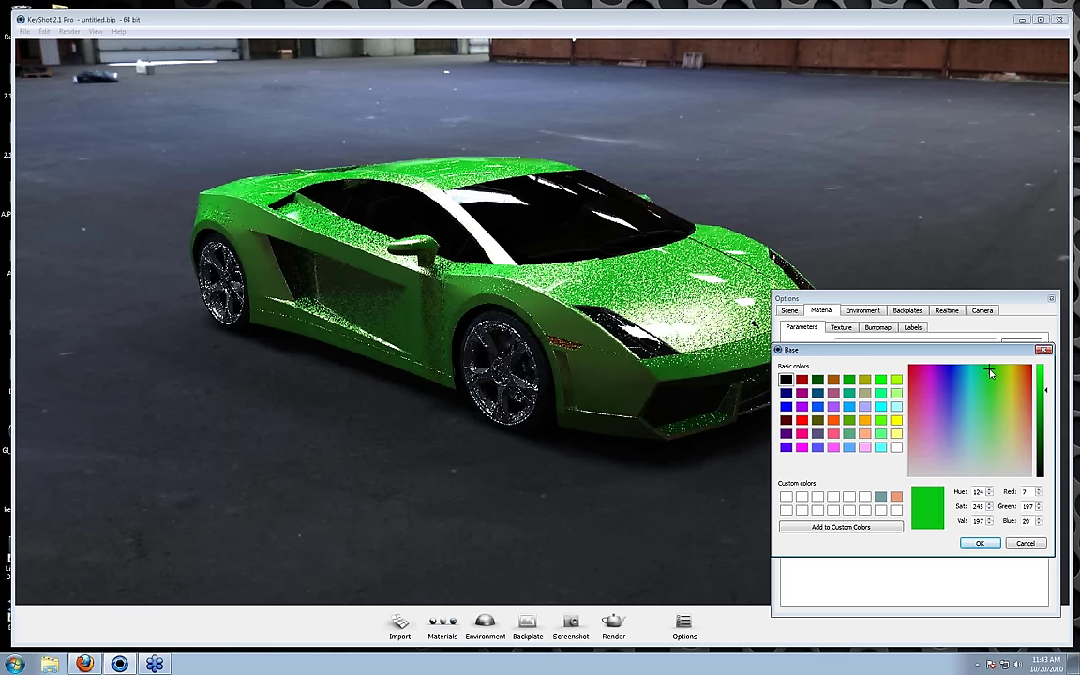
{"action": "key", "text": "Return"}
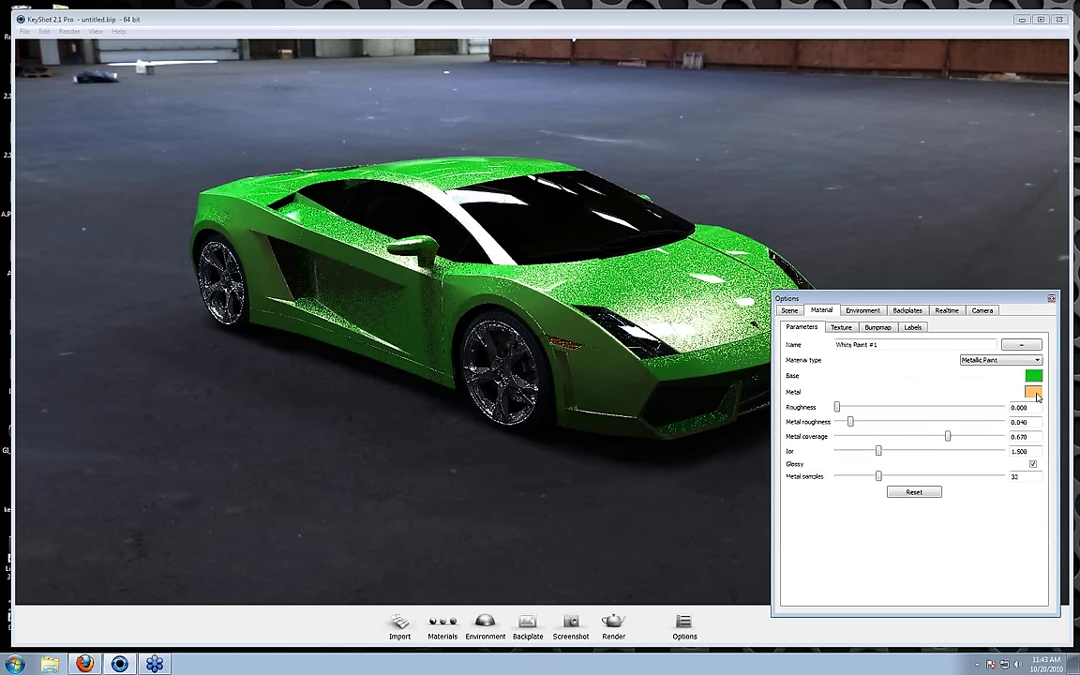
- Change the body paint's metal colour to saturated blue (RGB 10, 14, 255)
{"action": "left_click", "coordinate": [1035, 394]}
{"action": "left_click", "coordinate": [951, 370]}
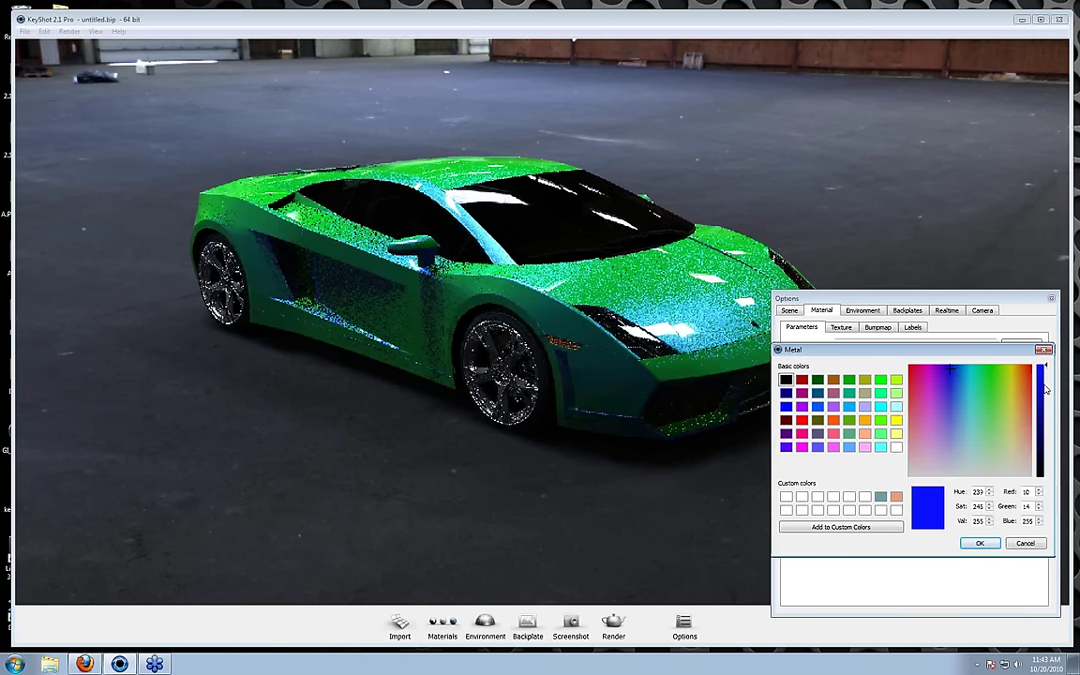
{"action": "key", "text": "Return"}
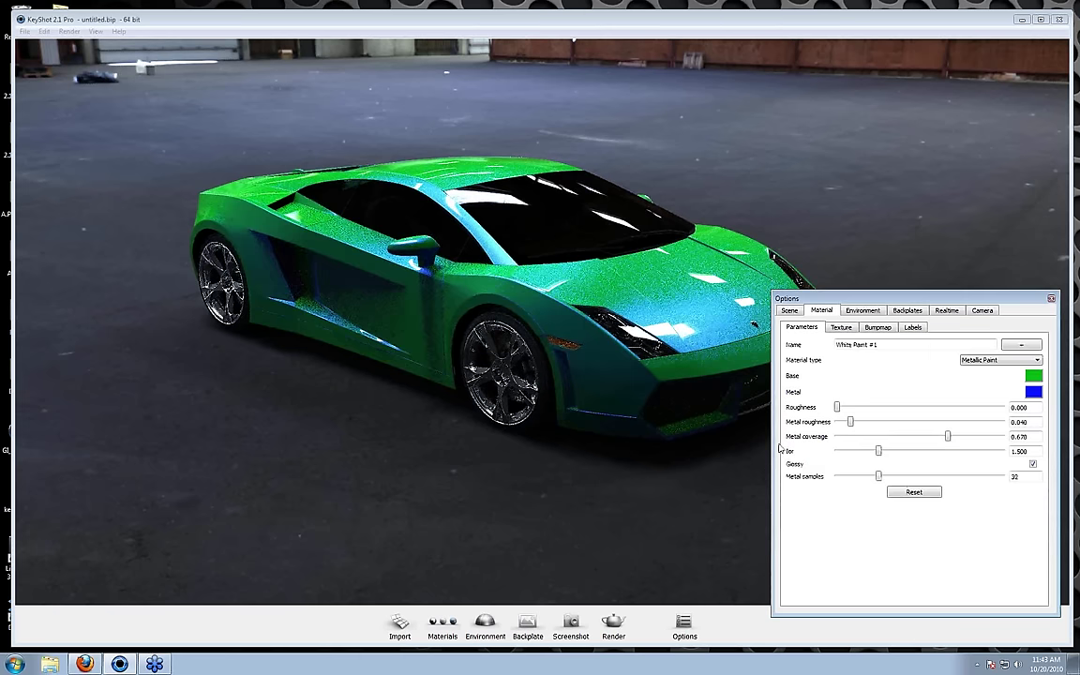
- Try metal roughness at 0.120 and back at 0.040, and metal coverage from full 1.000 down to 0.000
{"action": "left_click_drag", "start_coordinate": [851, 423], "coordinate": [878, 425]}
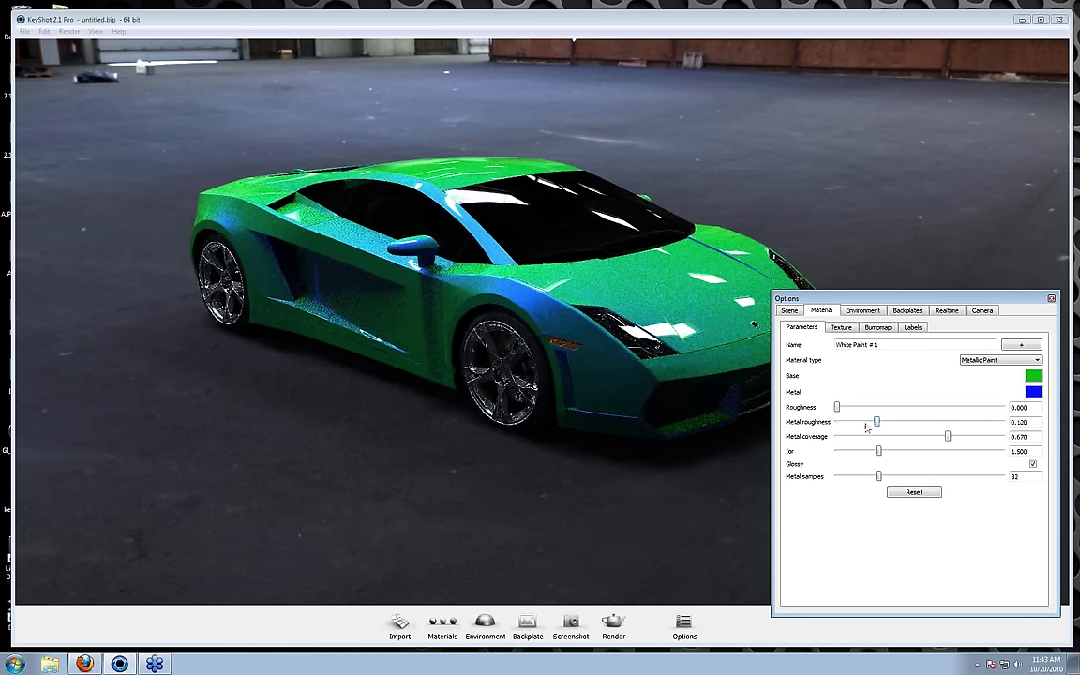
{"action": "left_click_drag", "start_coordinate": [866, 425], "coordinate": [850, 424]}
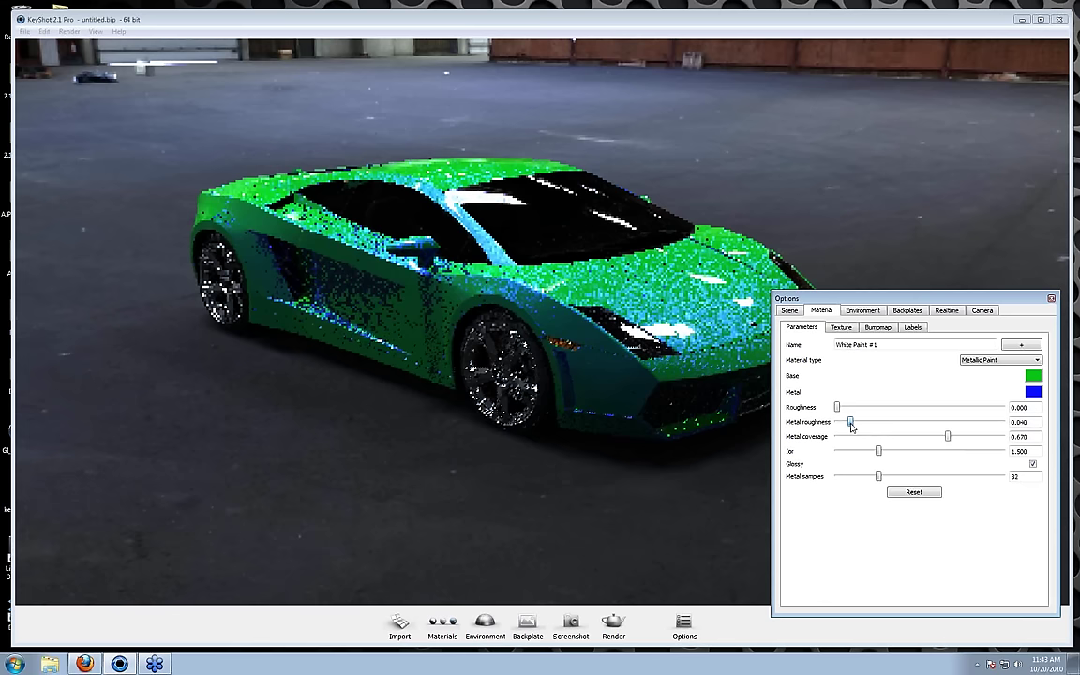
{"action": "left_click_drag", "start_coordinate": [955, 436], "coordinate": [975, 438]}
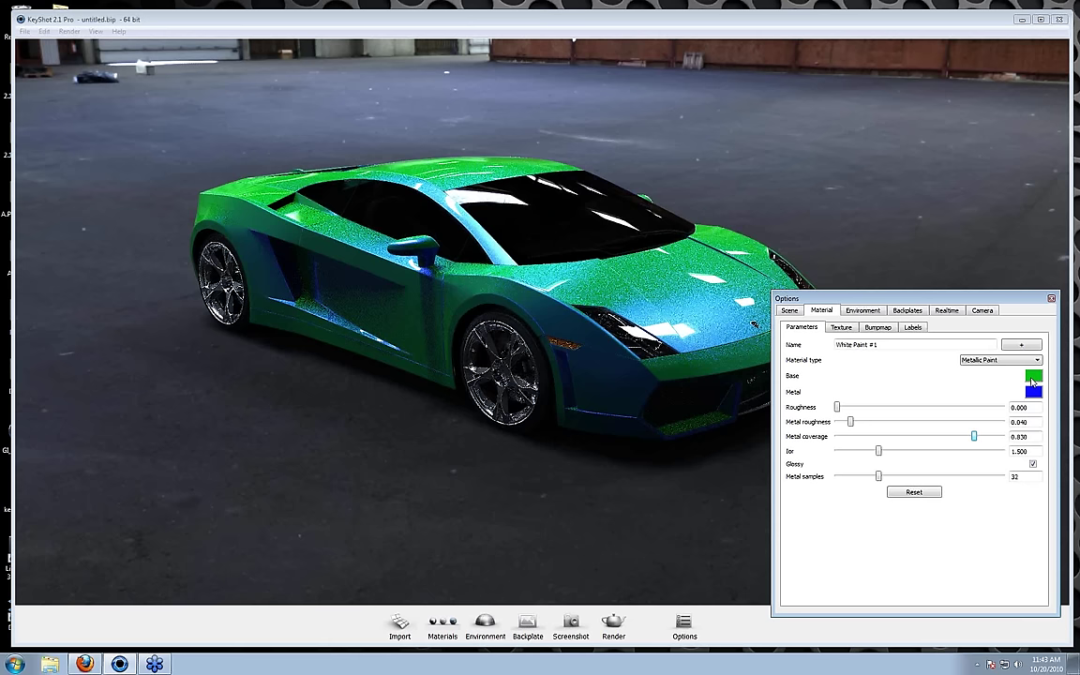
{"action": "left_click_drag", "start_coordinate": [975, 437], "coordinate": [1002, 436]}
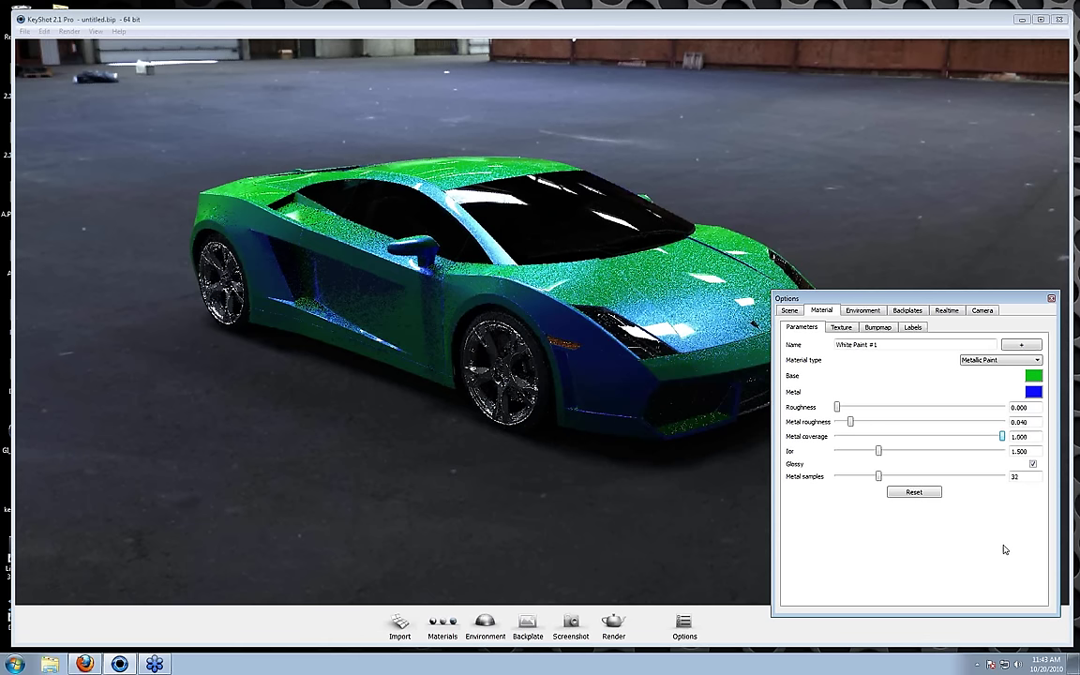
{"action": "left_click_drag", "start_coordinate": [1002, 436], "coordinate": [894, 437]}
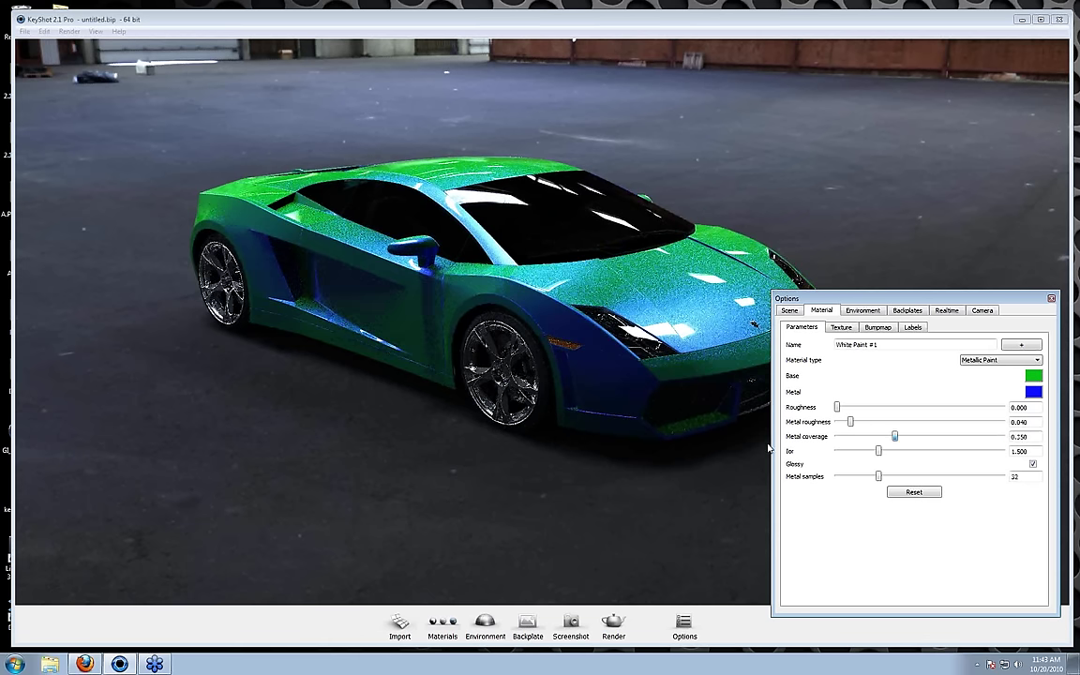
{"action": "left_click_drag", "start_coordinate": [768, 450], "coordinate": [796, 493]}
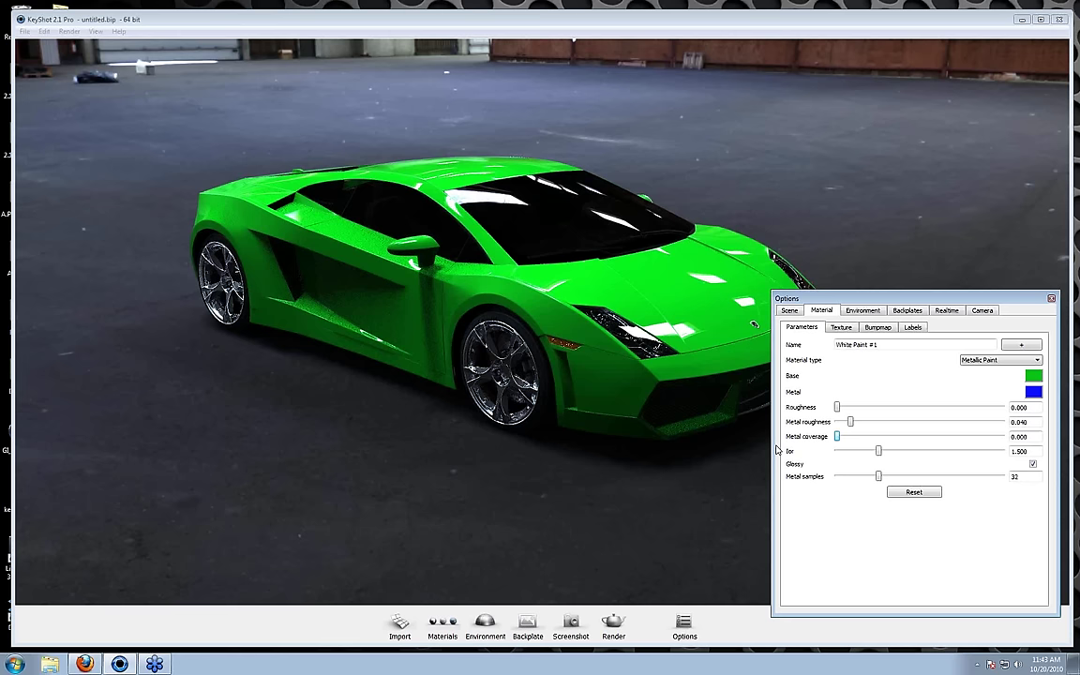
- Set the body paint's metal coverage to 0.180 and its metal colour to pale green (RGB 187, 255, 179)
{"action": "left_click", "coordinate": [842, 438]}
{"action": "left_click_drag", "start_coordinate": [842, 438], "coordinate": [867, 440]}
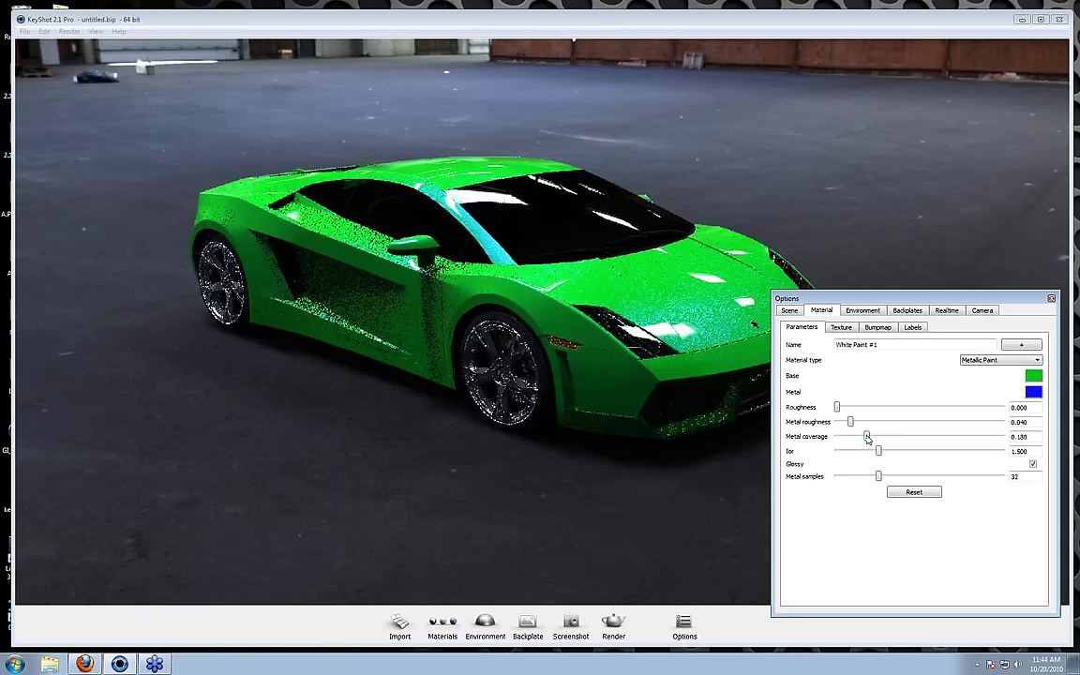
{"action": "left_click", "coordinate": [1033, 391]}
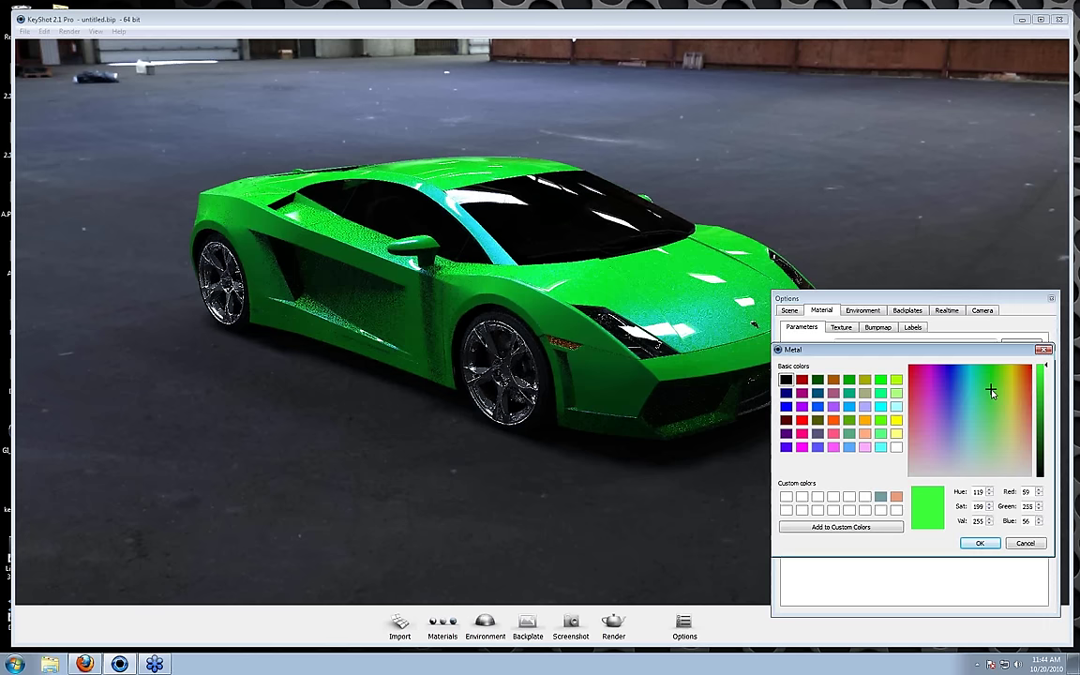
{"action": "left_click_drag", "start_coordinate": [991, 391], "coordinate": [993, 445]}
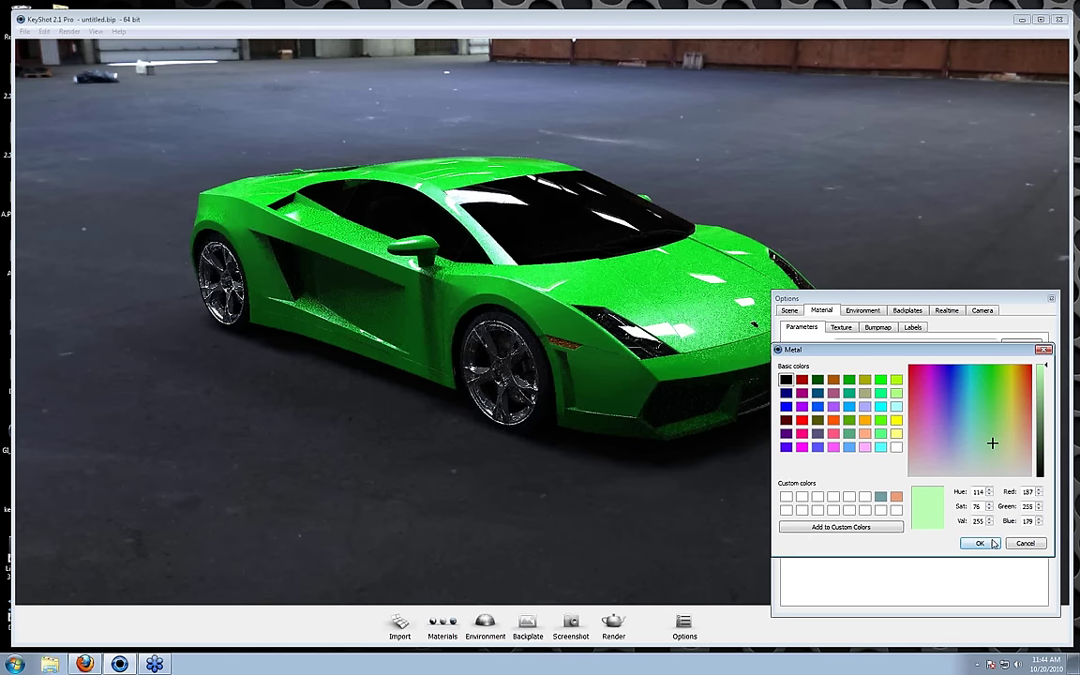
{"action": "left_click", "coordinate": [979, 543]}
{"action": "key", "text": "o"}
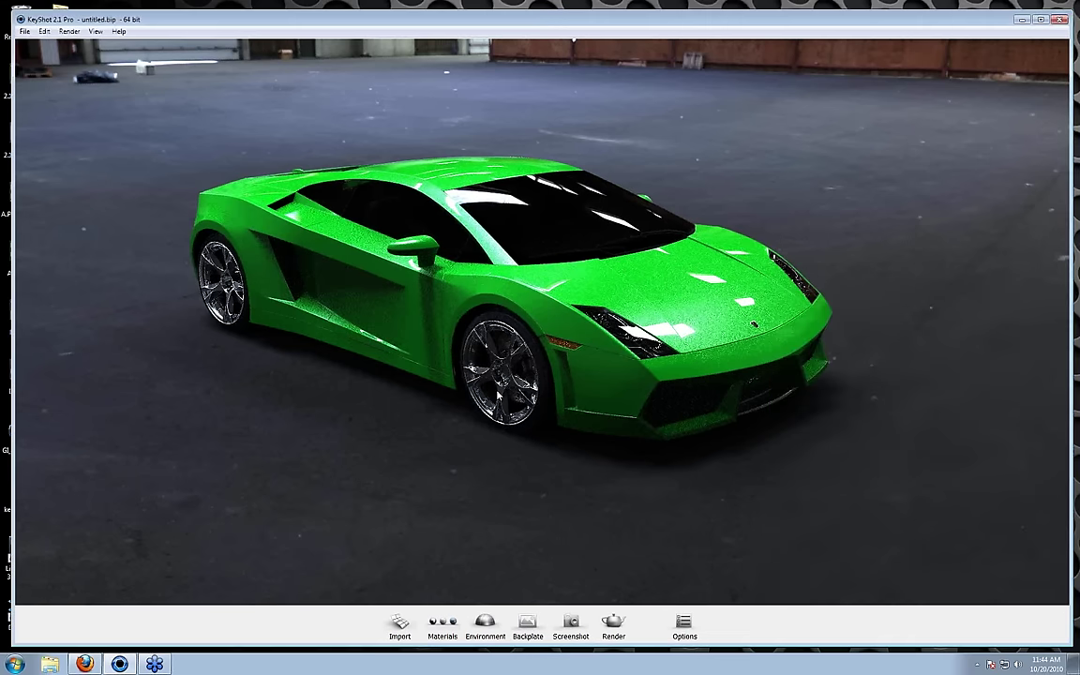
- Apply the concrete industrial hall backplate and align the camera so the smaller car stands on its floor with the nose facing left
{"action": "left_click_drag", "start_coordinate": [498, 395], "coordinate": [278, 370]}
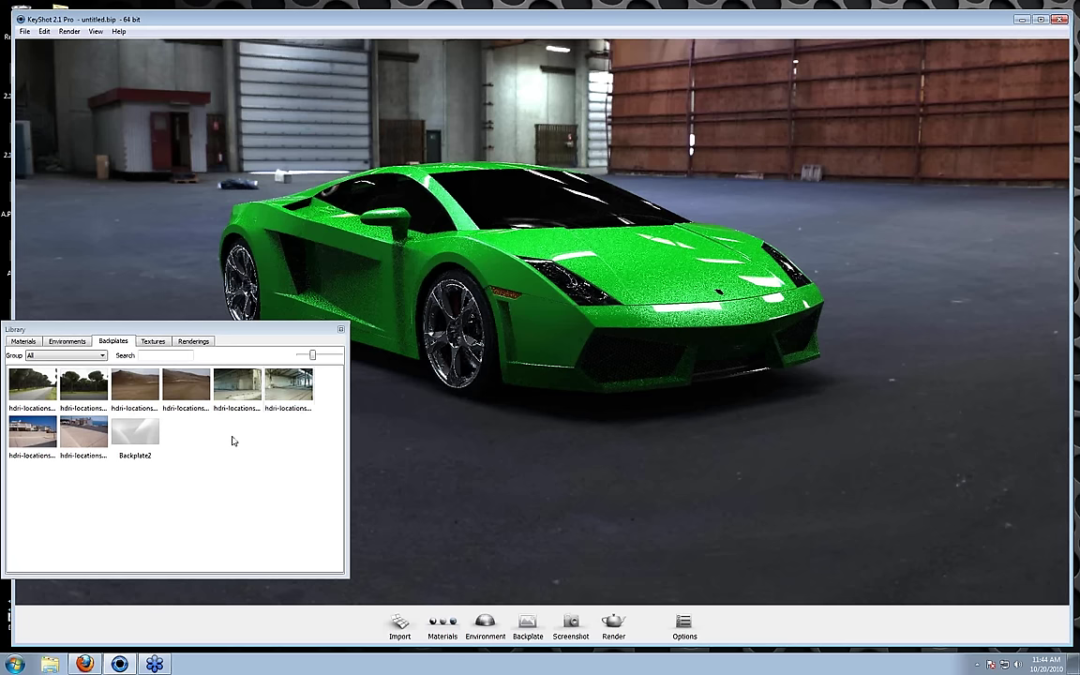
{"action": "left_click_drag", "start_coordinate": [234, 390], "coordinate": [620, 425]}
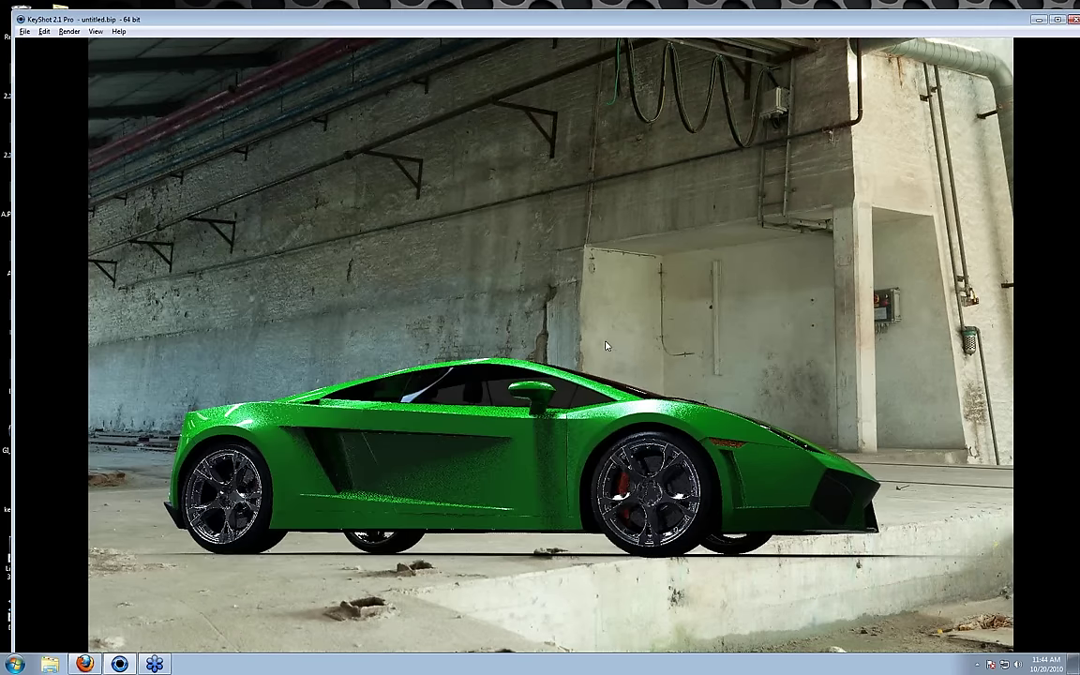
{"action": "scroll", "coordinate": [443, 403], "scroll_direction": "down", "scroll_amount": 3}
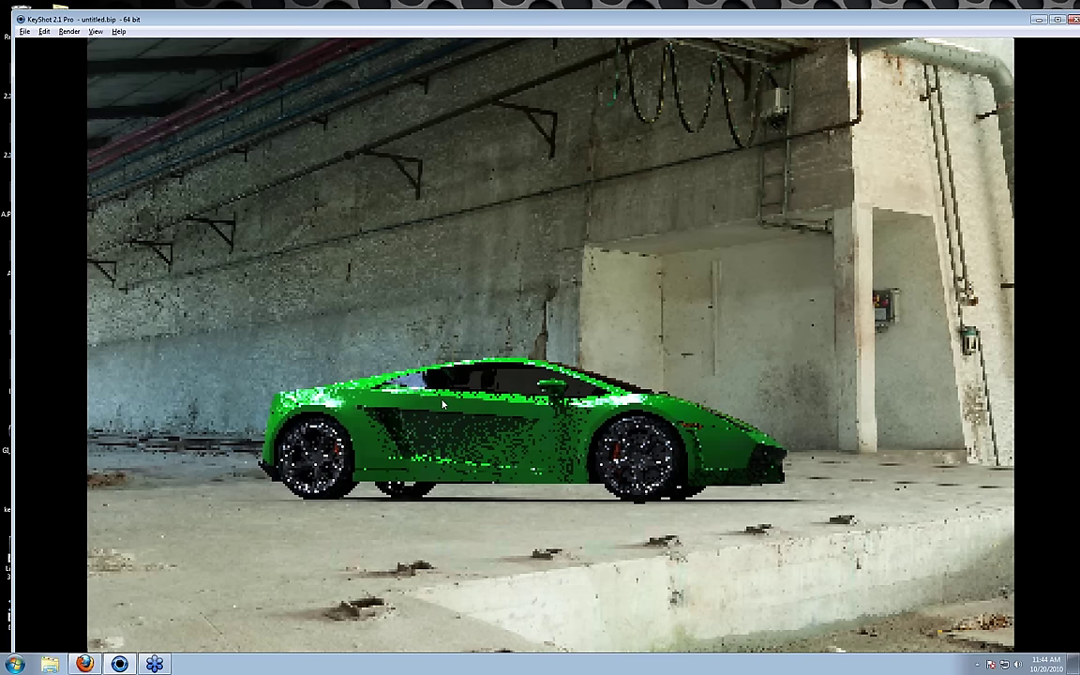
{"action": "left_click_drag", "start_coordinate": [442, 403], "coordinate": [547, 401]}
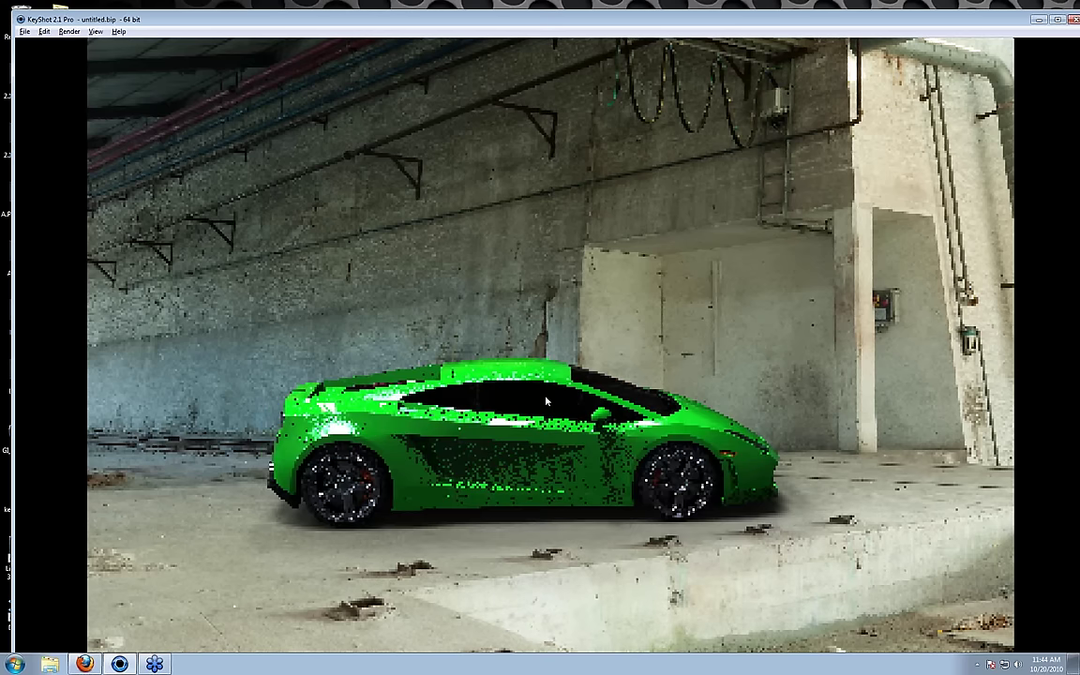
{"action": "left_click_drag", "start_coordinate": [547, 401], "coordinate": [448, 416]}
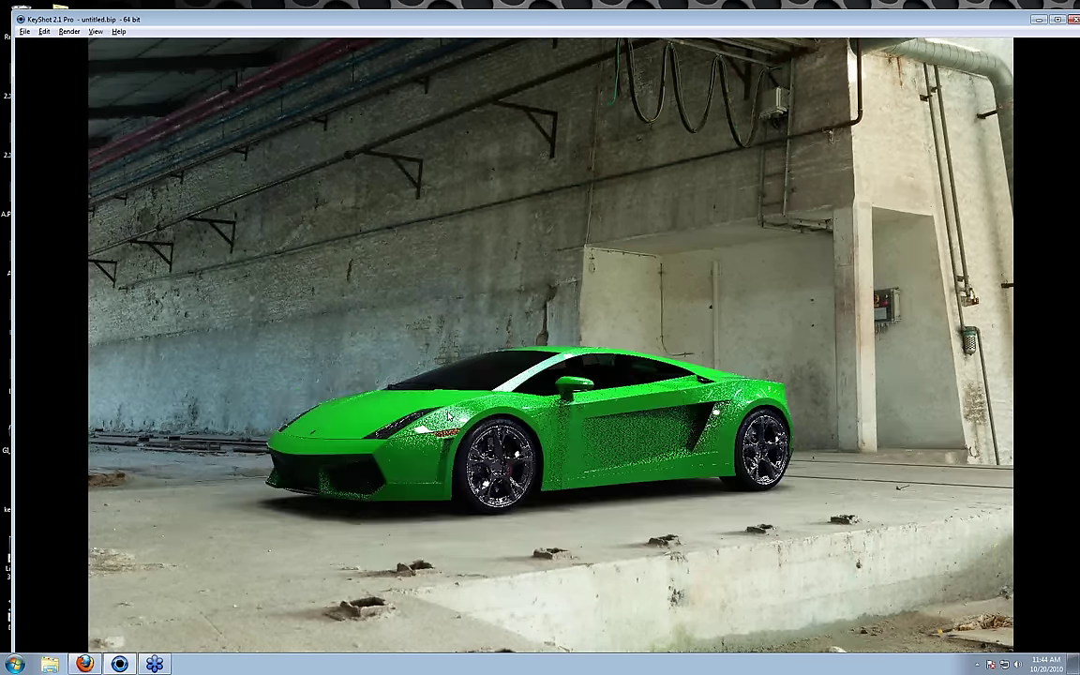
{"action": "scroll", "coordinate": [596, 387], "scroll_direction": "up", "scroll_amount": 2}
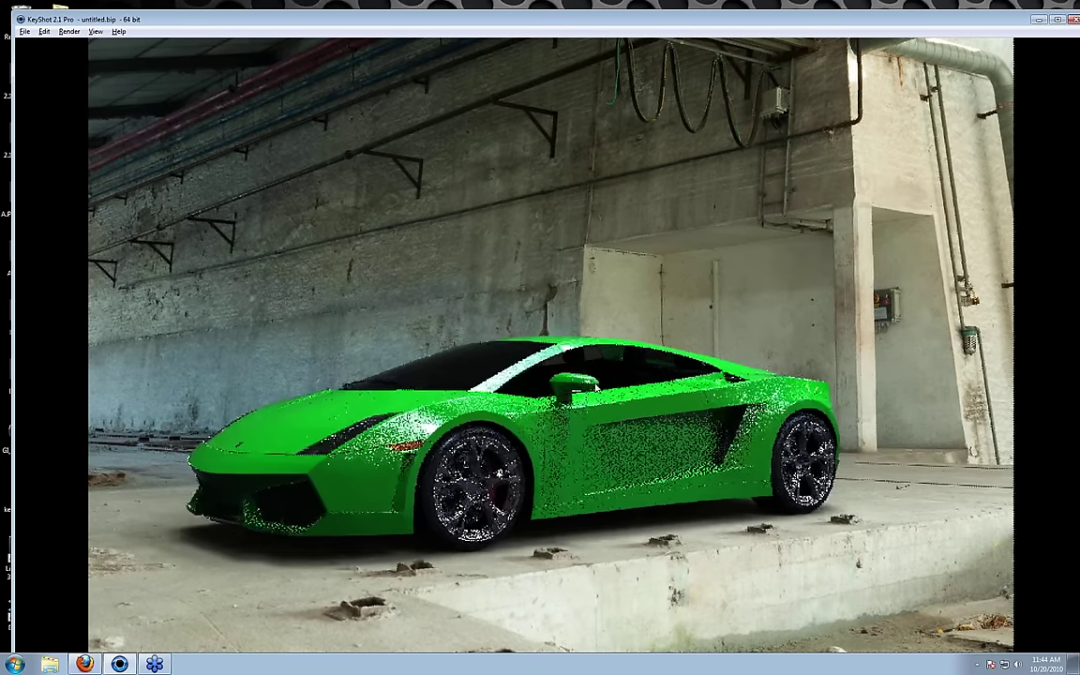
{"action": "left_click_drag", "start_coordinate": [596, 386], "coordinate": [583, 413]}
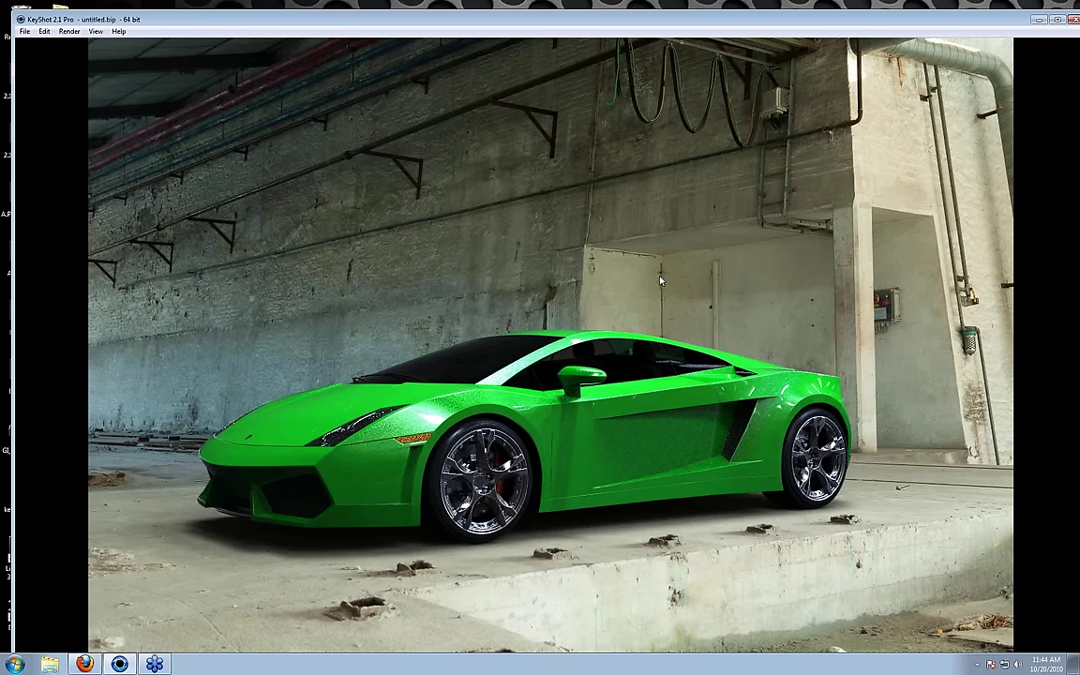
- Set the camera's focal length to 50 and realign the car with the floor and perspective of the backplate
{"action": "key", "text": "o"}
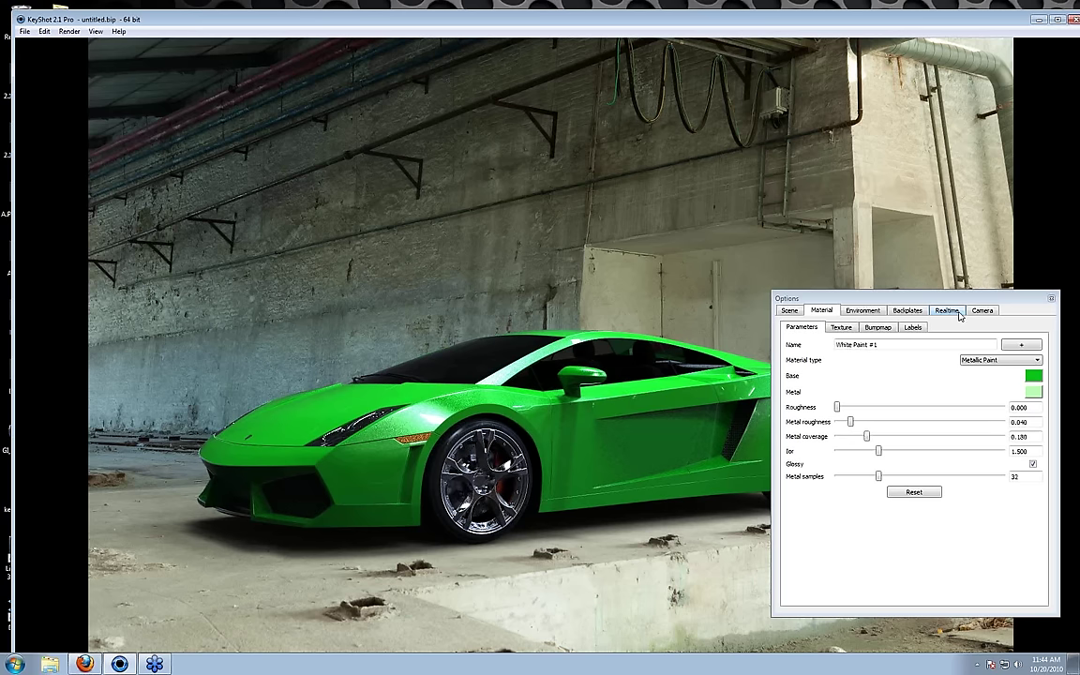
{"action": "left_click", "coordinate": [982, 313]}
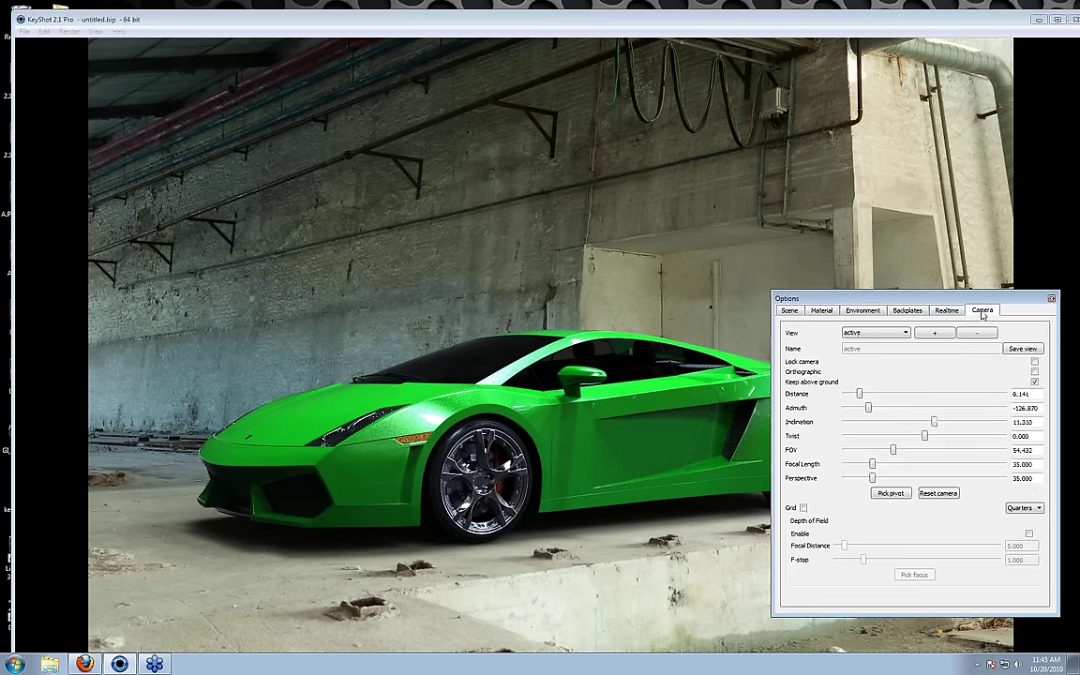
{"action": "double_click", "coordinate": [1039, 463]}
{"action": "type", "text": "50"}
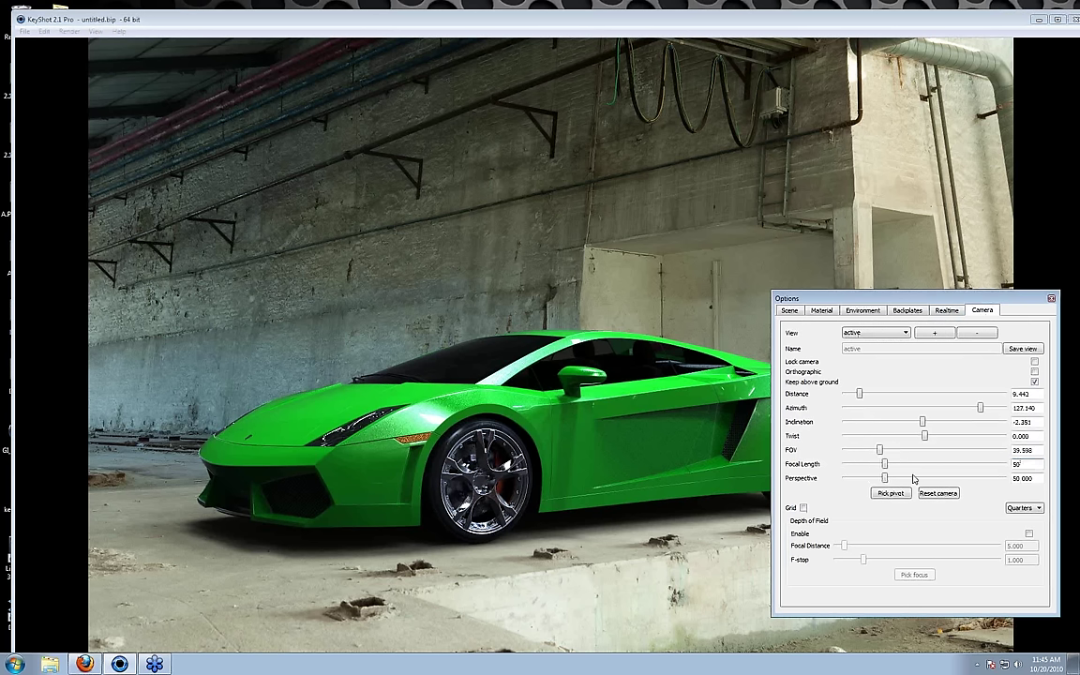
{"action": "key", "text": "Return"}
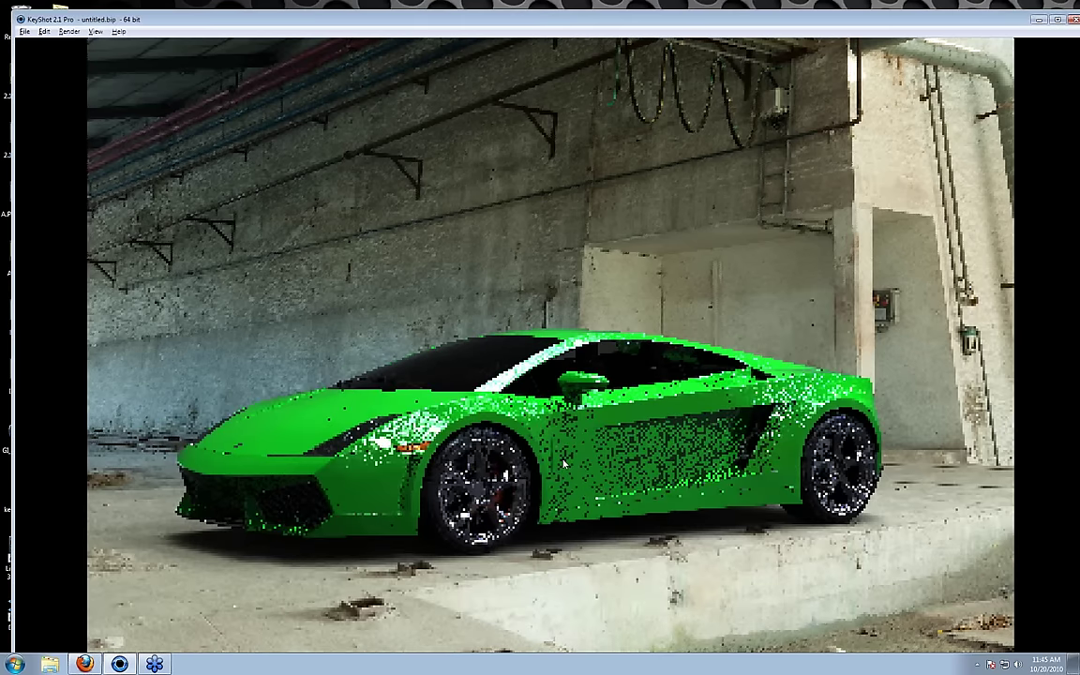
{"action": "left_click_drag", "start_coordinate": [563, 462], "coordinate": [562, 555]}
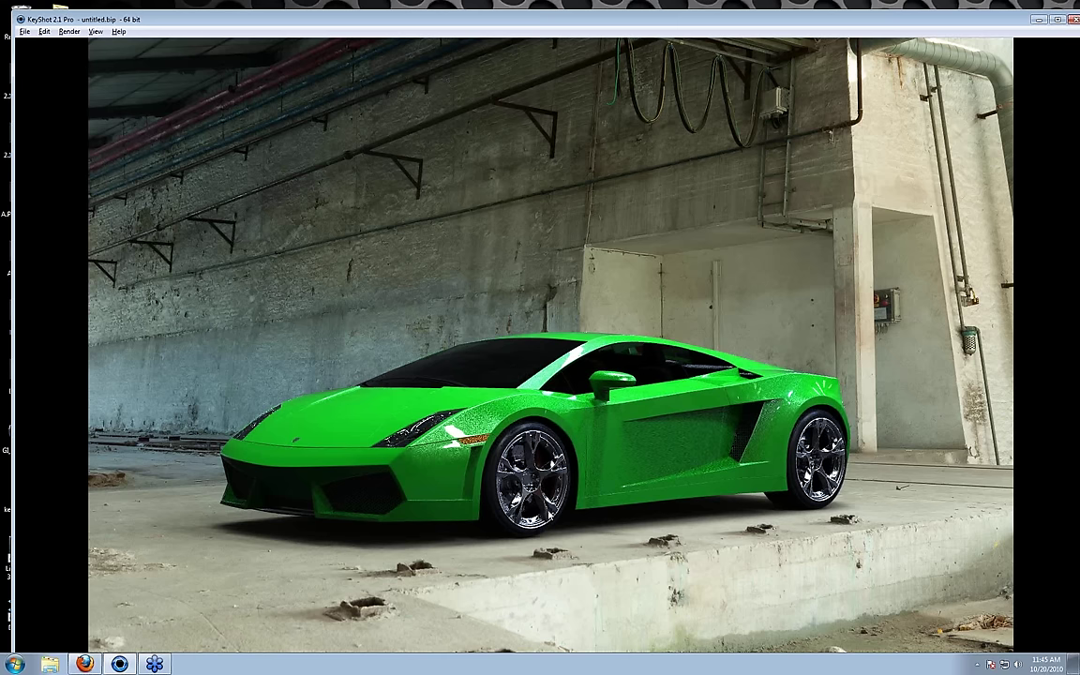
{"action": "left_click_drag", "start_coordinate": [551, 513], "coordinate": [563, 459]}
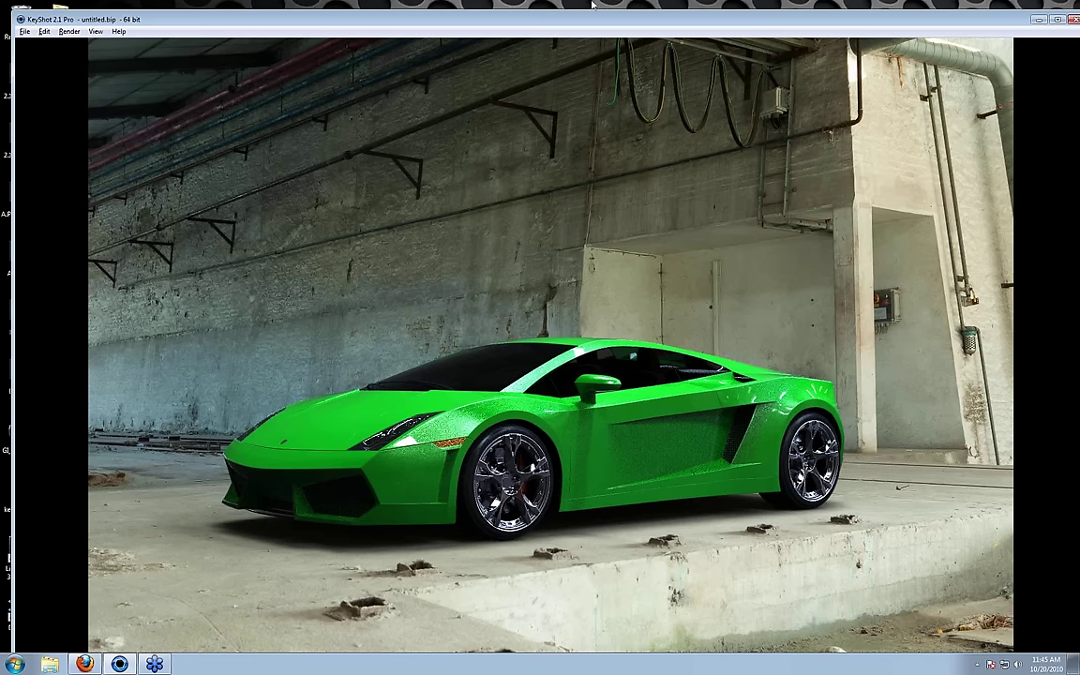
- Shrink the window to fit the screen, and light the car with the industrial hdri-locations environment rotated to 315.750
{"action": "left_click_drag", "start_coordinate": [591, 21], "coordinate": [586, 13]}
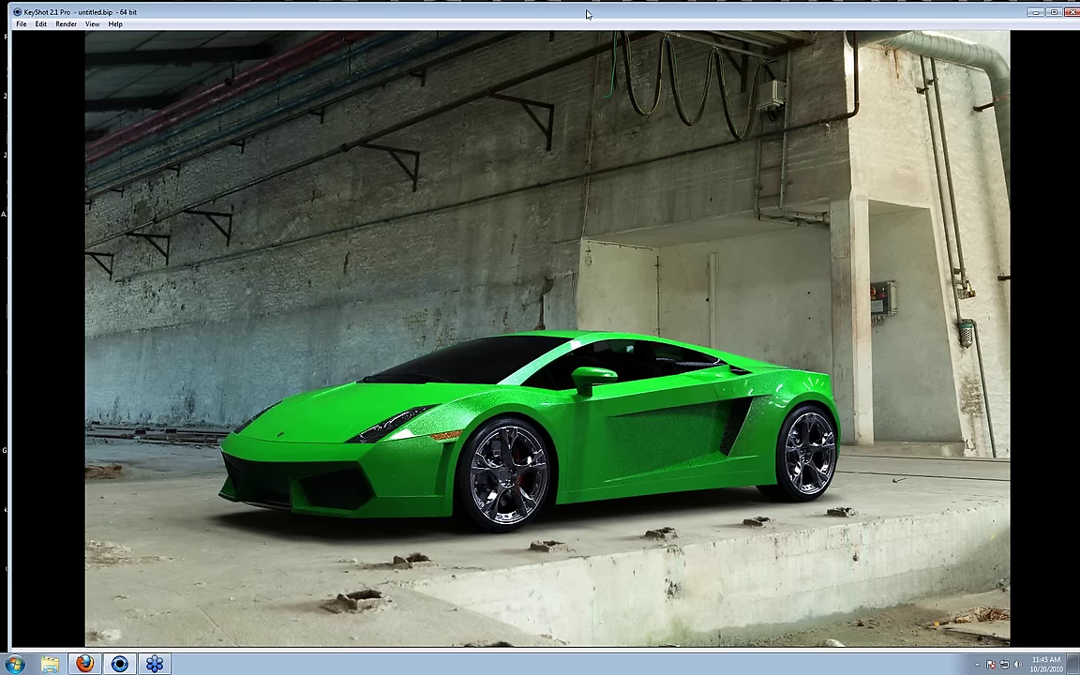
{"action": "left_click_drag", "start_coordinate": [4, 4], "coordinate": [105, 30]}
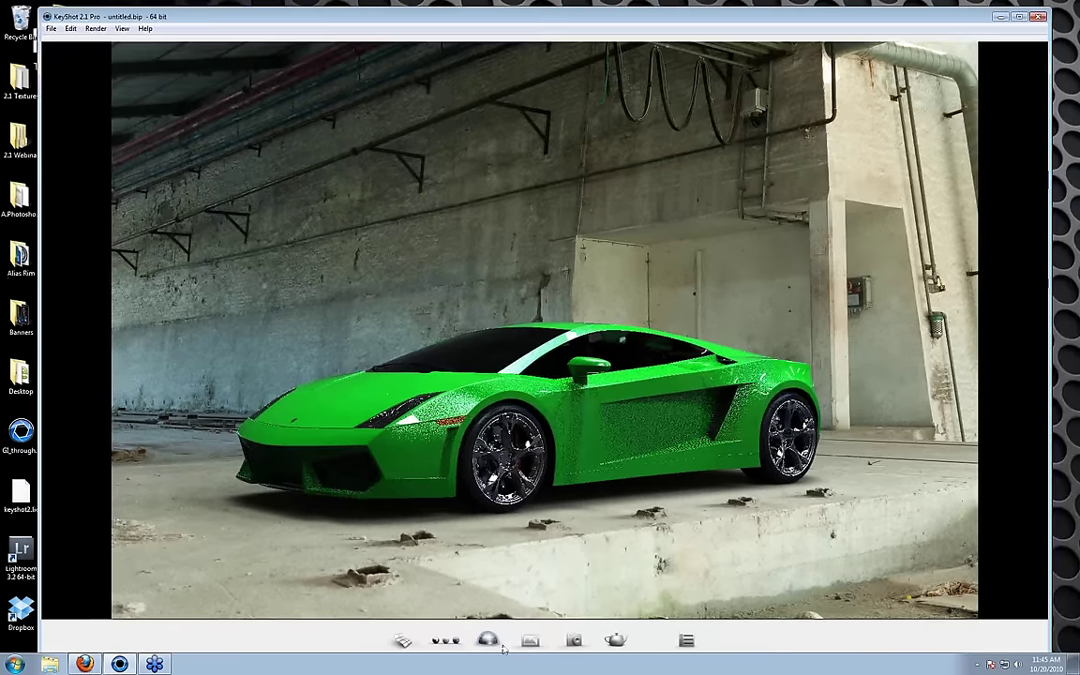
{"action": "left_click", "coordinate": [489, 641]}
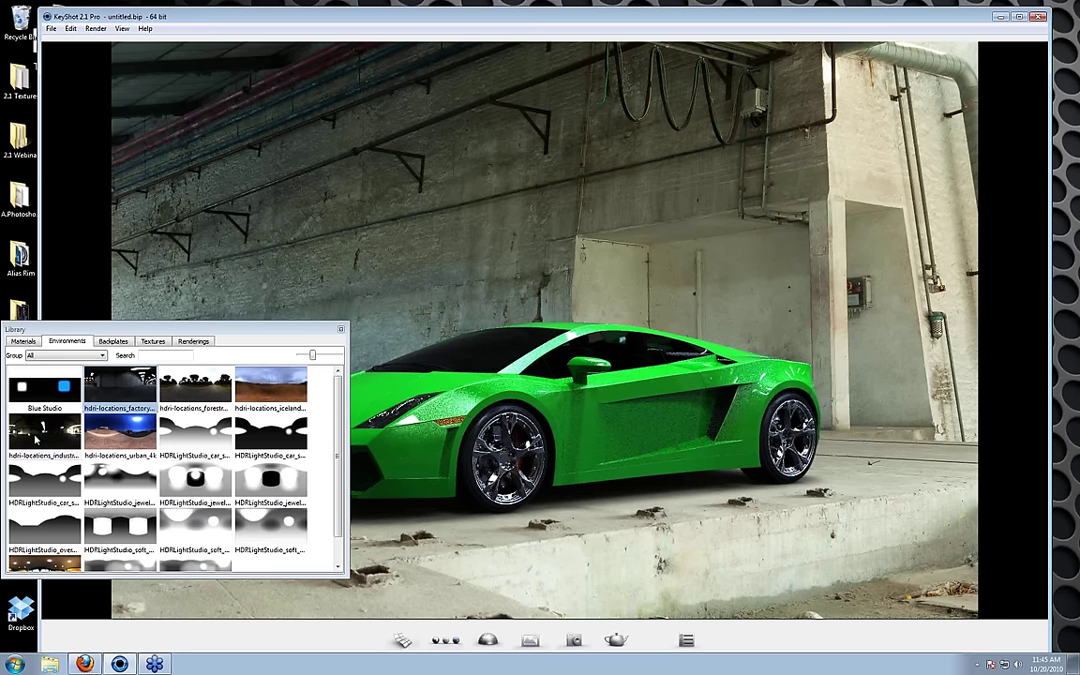
{"action": "left_click_drag", "start_coordinate": [36, 439], "coordinate": [424, 332]}
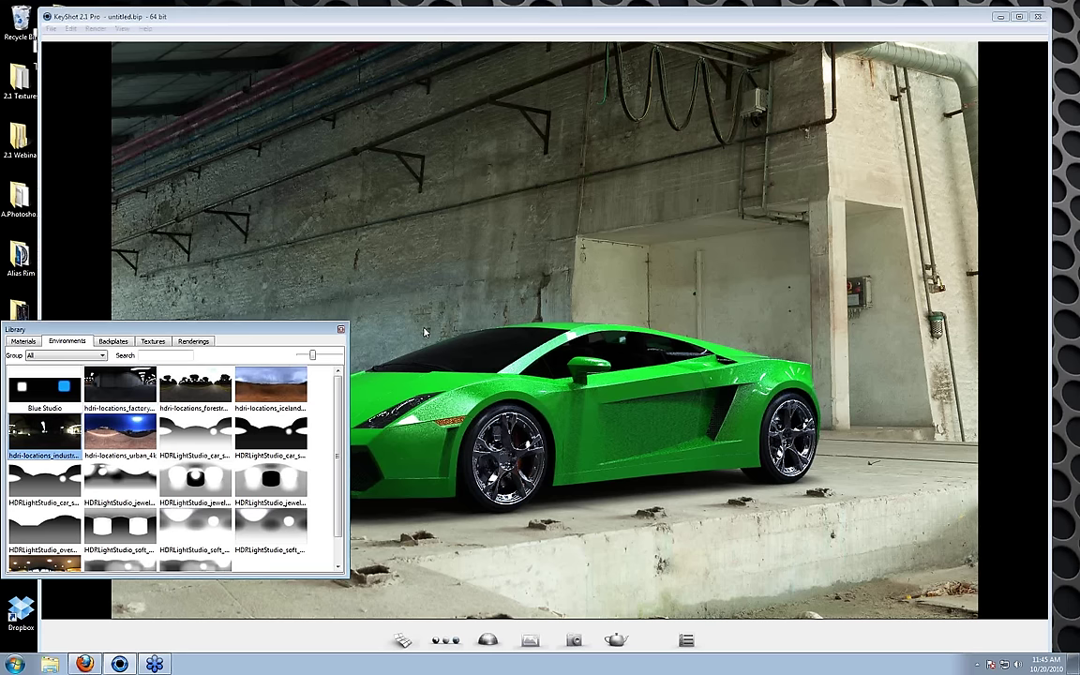
{"action": "left_click", "coordinate": [341, 331]}
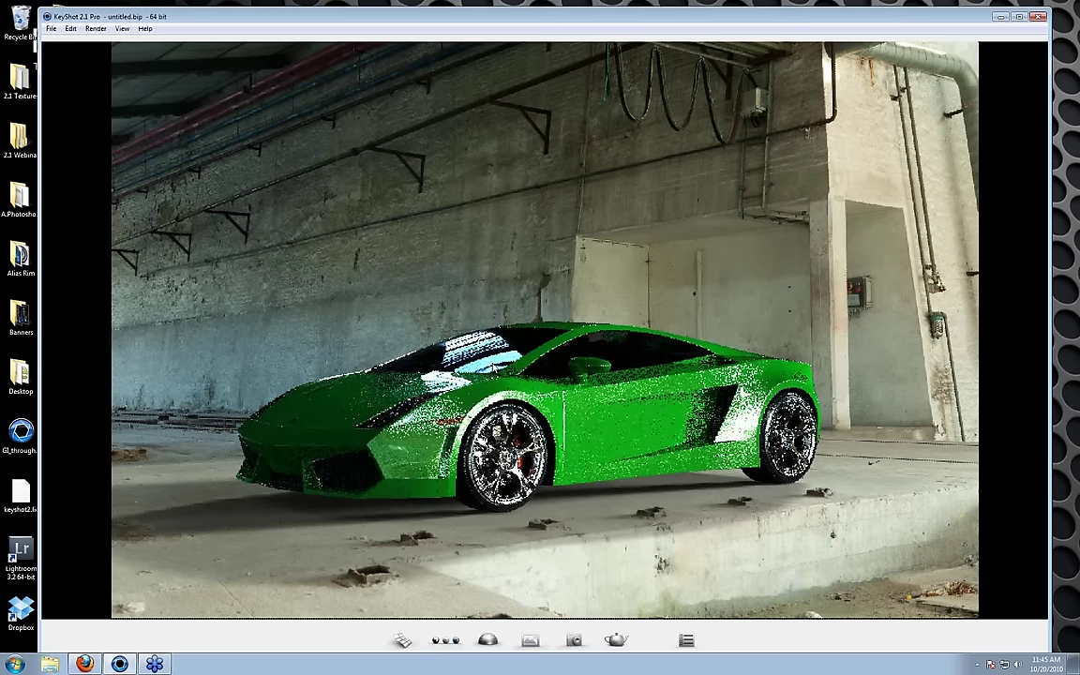
{"action": "left_click_drag", "start_coordinate": [460, 372], "coordinate": [475, 372], "text": "ctrl"}
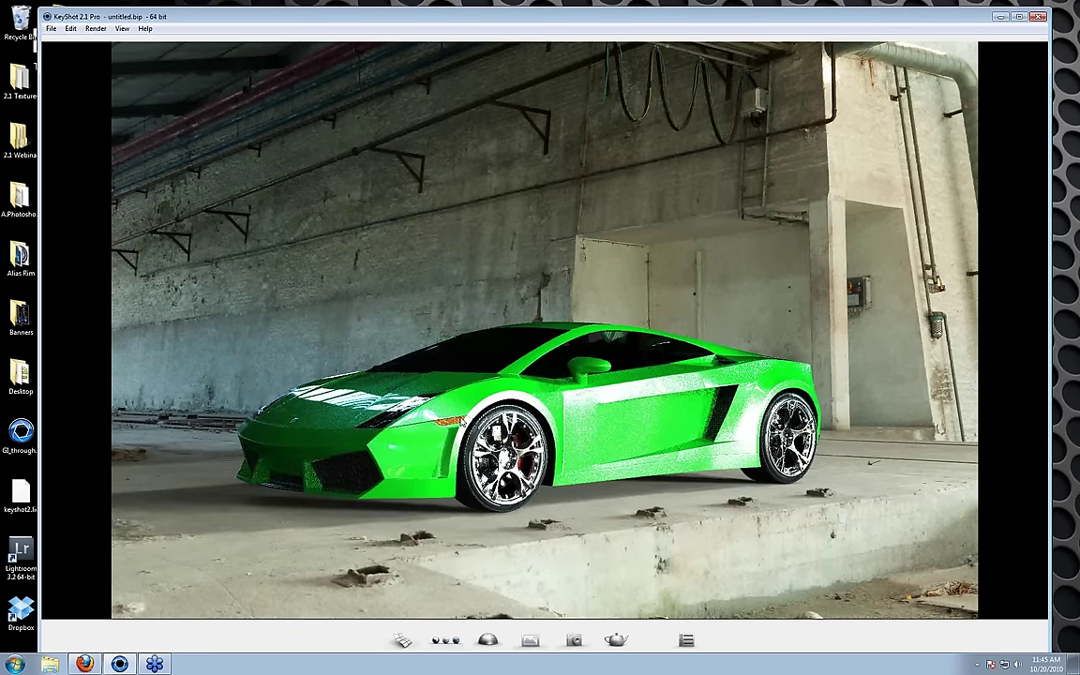
- Show the environment instead of the backplate and raise the realtime image gamma to 1.940
{"action": "key", "text": "Right"}
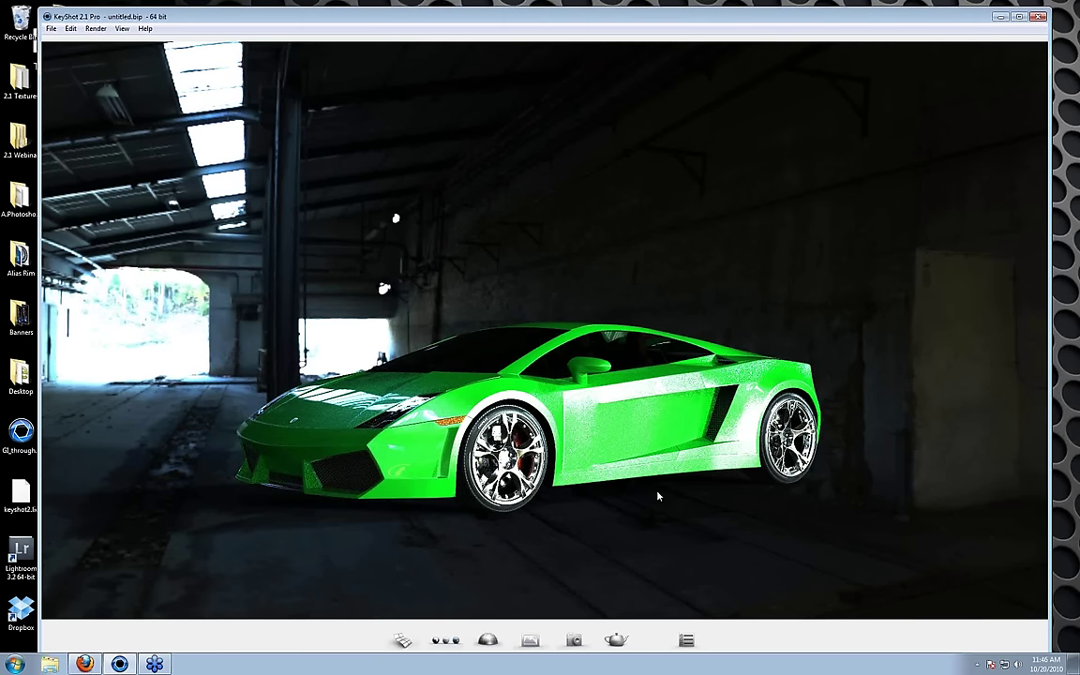
{"action": "key", "text": "space"}
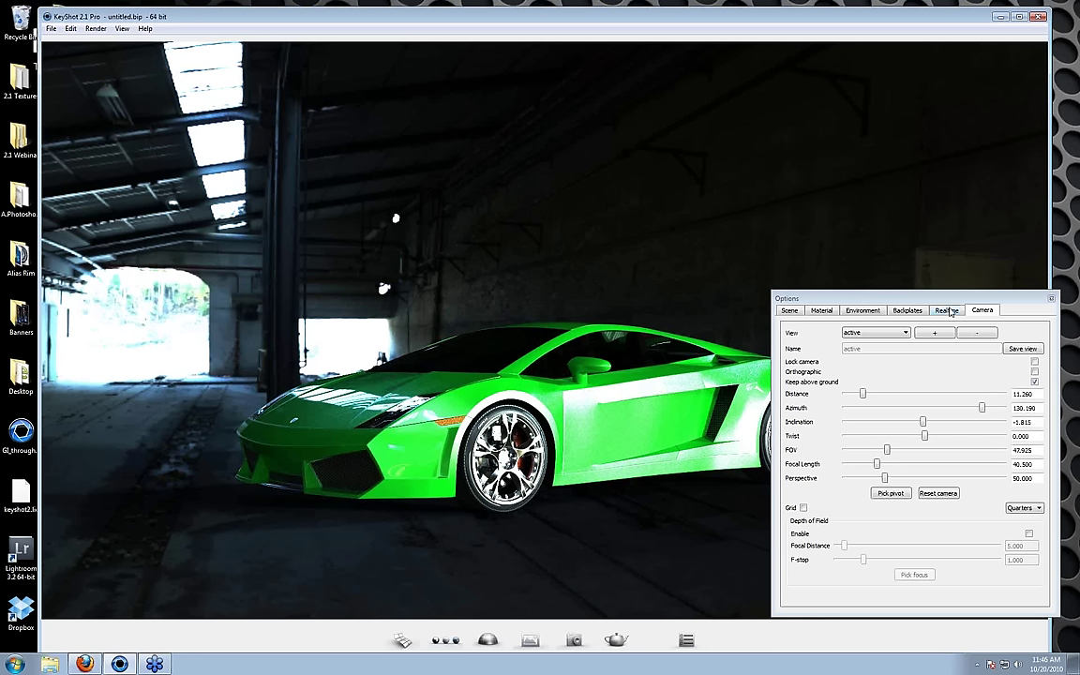
{"action": "left_click", "coordinate": [948, 310]}
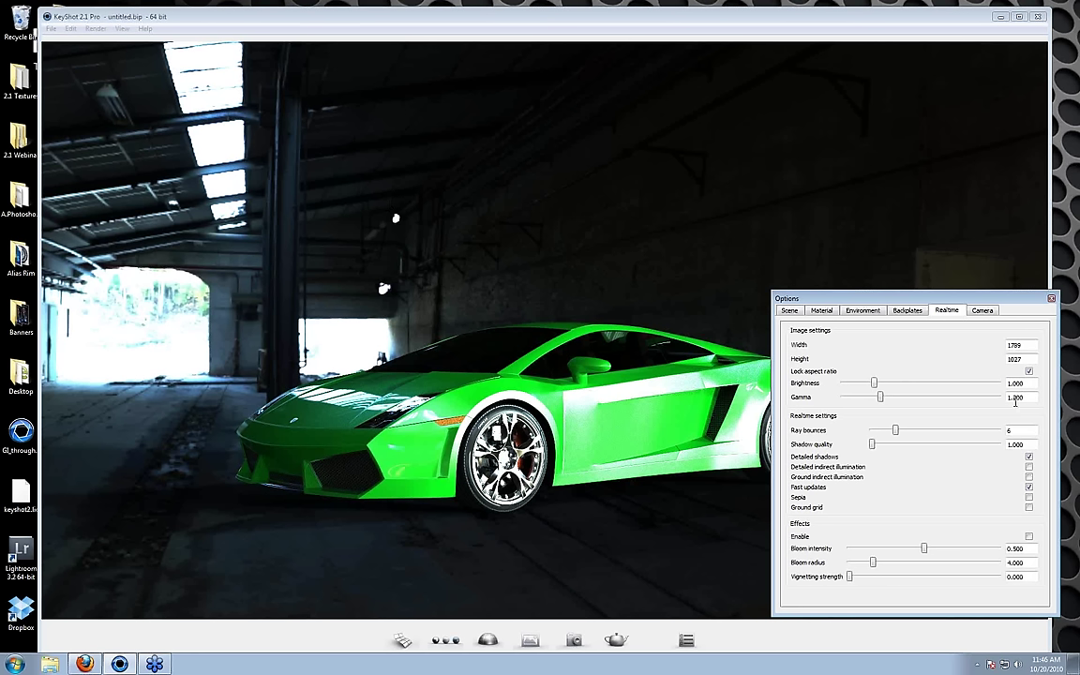
{"action": "left_click_drag", "start_coordinate": [888, 398], "coordinate": [902, 400]}
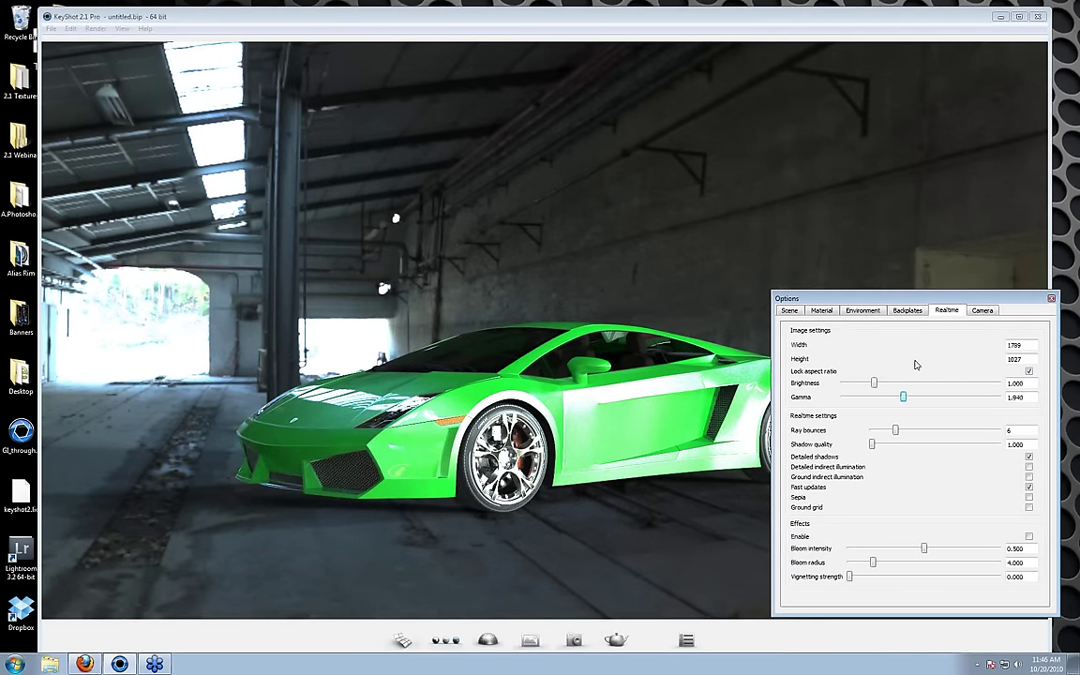
{"action": "left_click", "coordinate": [879, 312]}
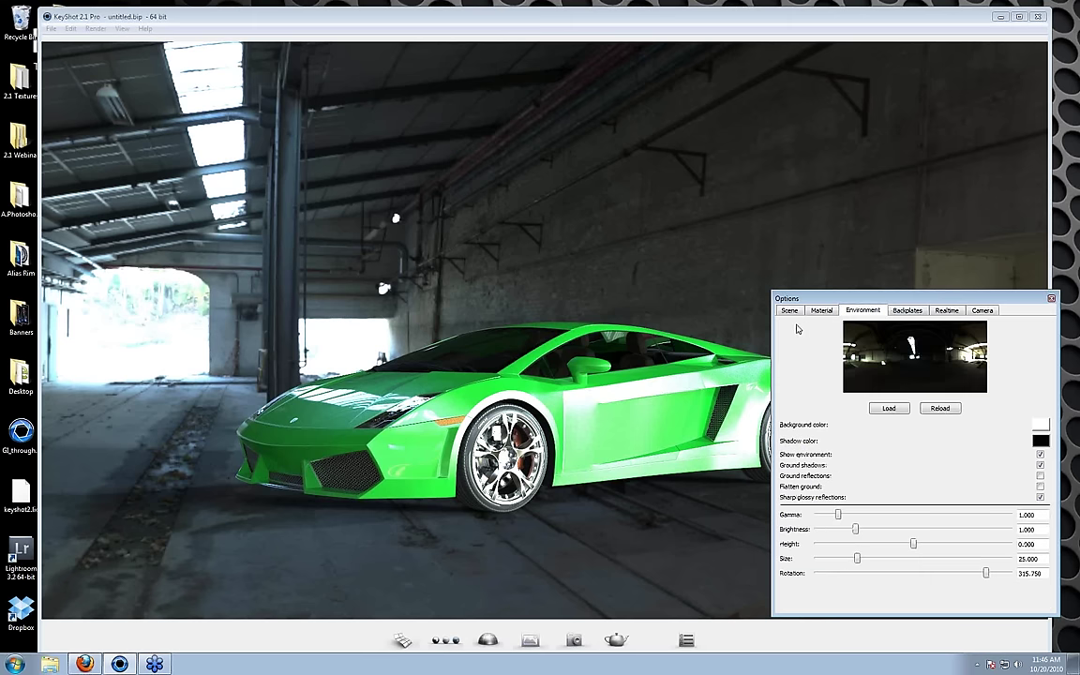
{"action": "left_click", "coordinate": [948, 311]}
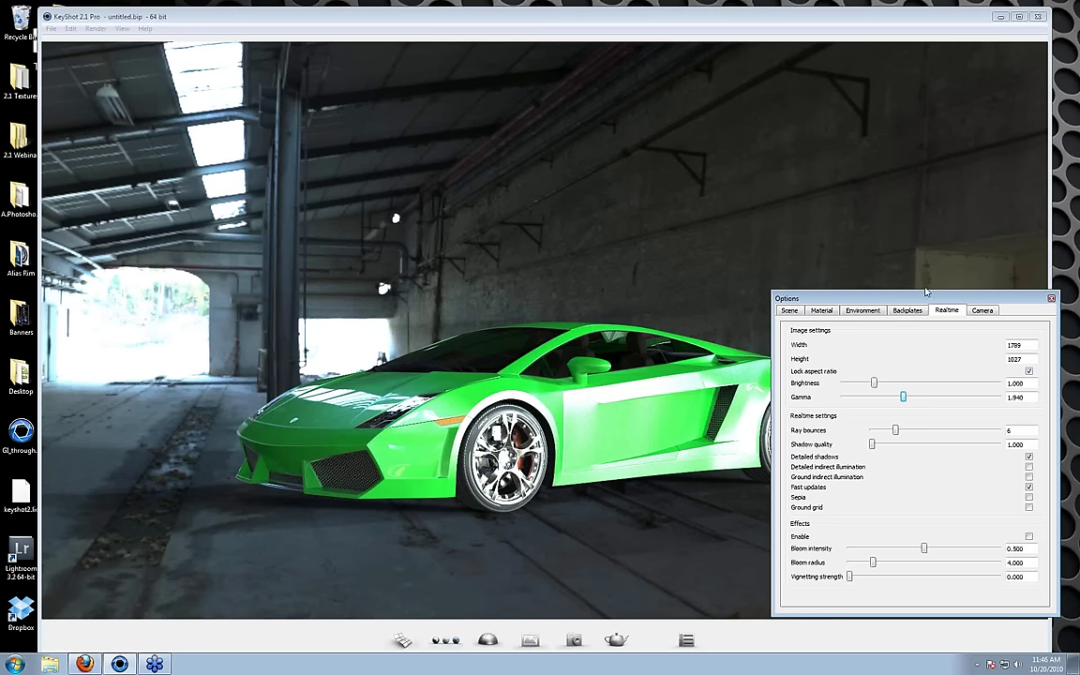
- Try environment gamma at 2.020 and 1.480, settle on 1.200, and show the car against the hall backplate again
{"action": "left_click", "coordinate": [862, 310]}
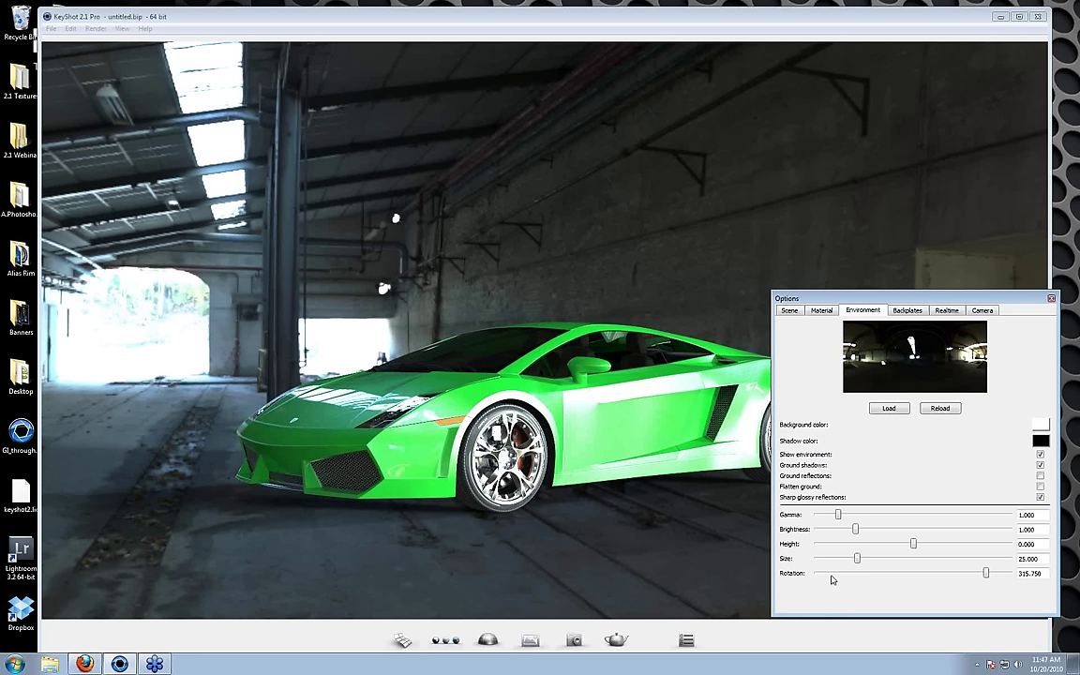
{"action": "left_click_drag", "start_coordinate": [837, 515], "coordinate": [848, 518]}
{"action": "left_click_drag", "start_coordinate": [848, 517], "coordinate": [882, 517]}
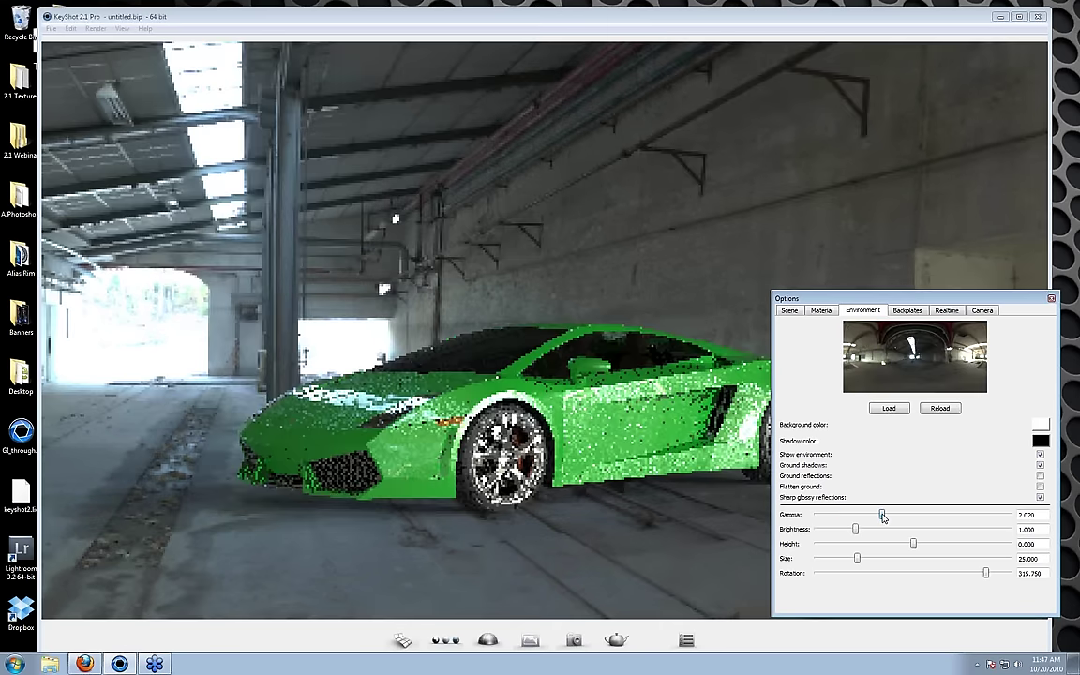
{"action": "left_click_drag", "start_coordinate": [882, 517], "coordinate": [859, 517]}
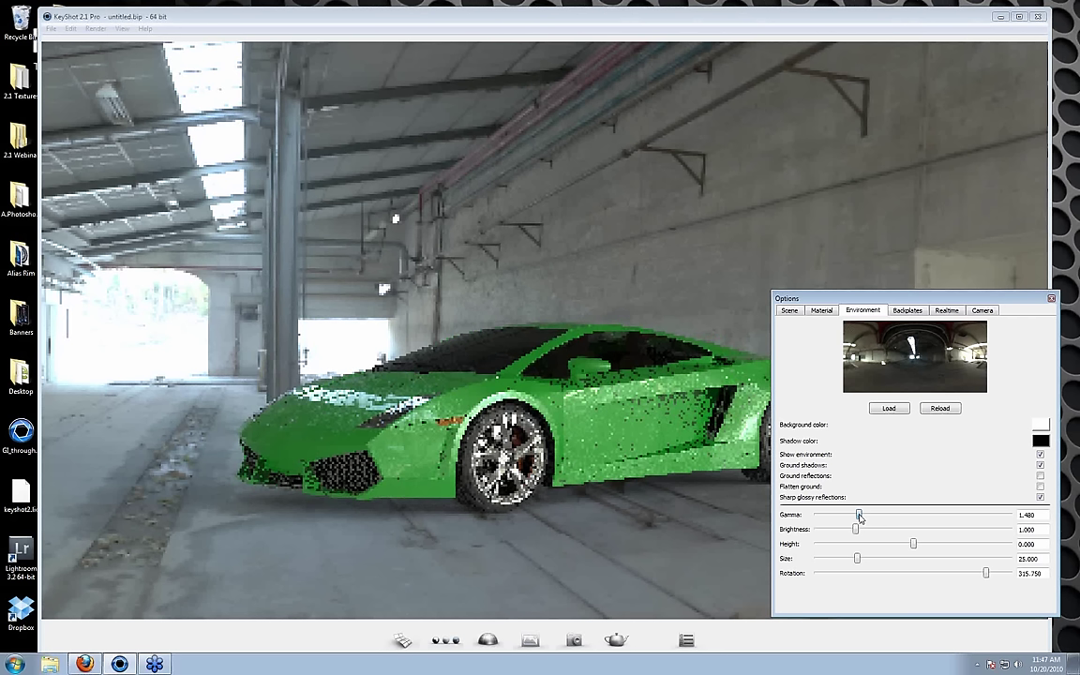
{"action": "left_click_drag", "start_coordinate": [859, 518], "coordinate": [846, 517]}
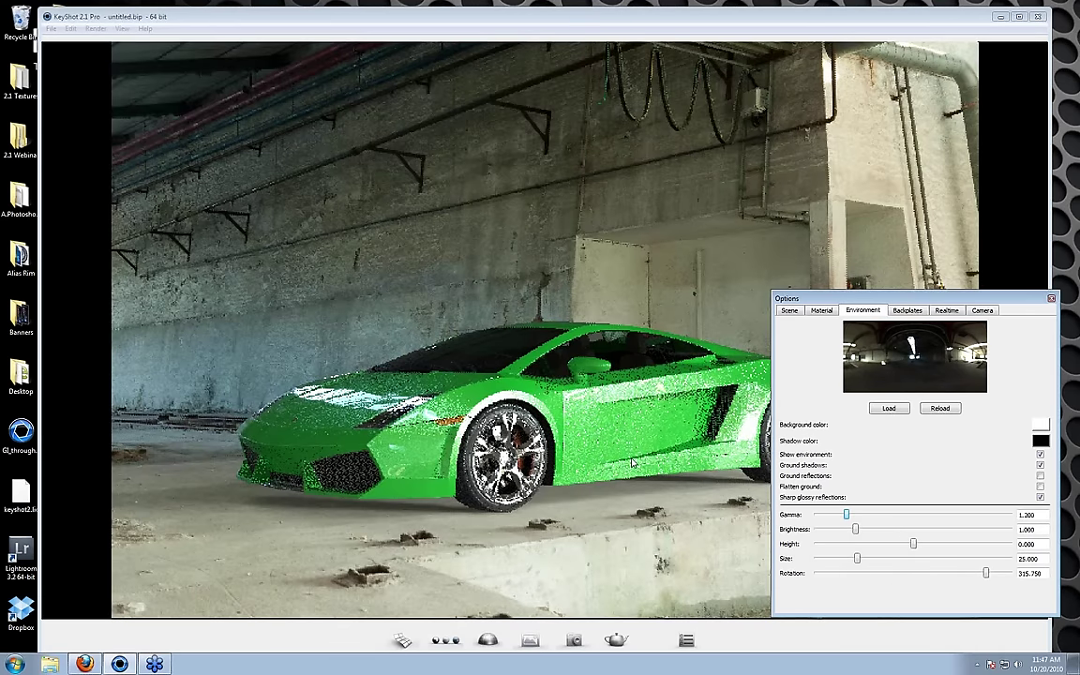
{"action": "key", "text": "Escape"}
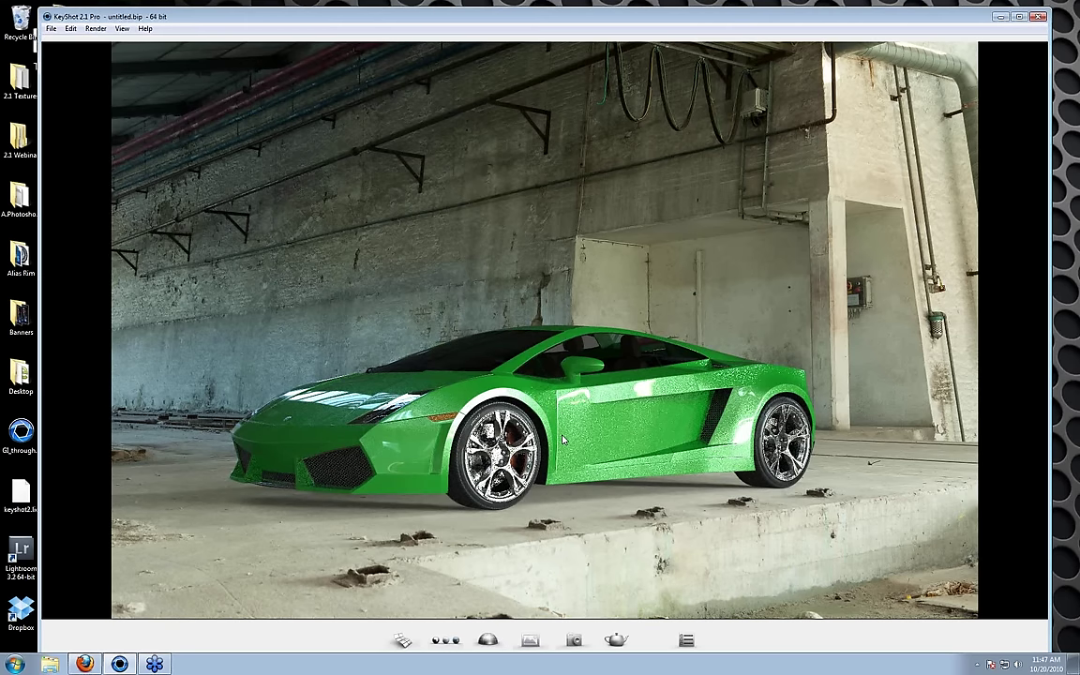
{"action": "left_click_drag", "start_coordinate": [562, 440], "coordinate": [568, 441]}
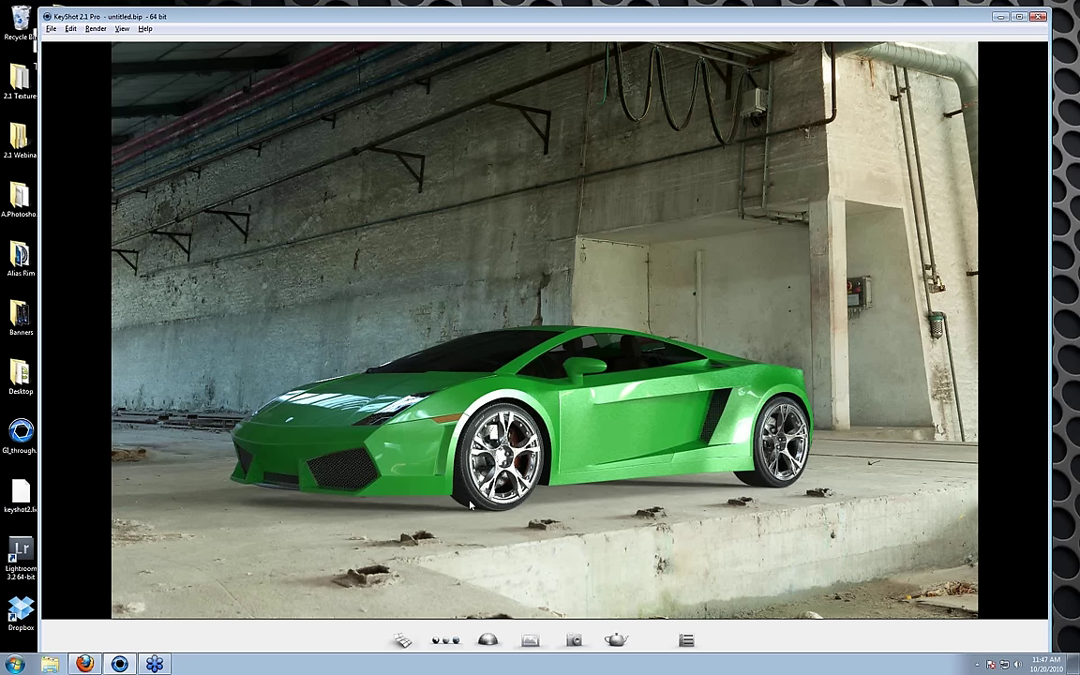
- Load Rooftop_hdr.hdr from the 2.1 Webinar Roof_1 folder as the lighting environment
{"action": "left_click_drag", "start_coordinate": [470, 504], "coordinate": [478, 508]}
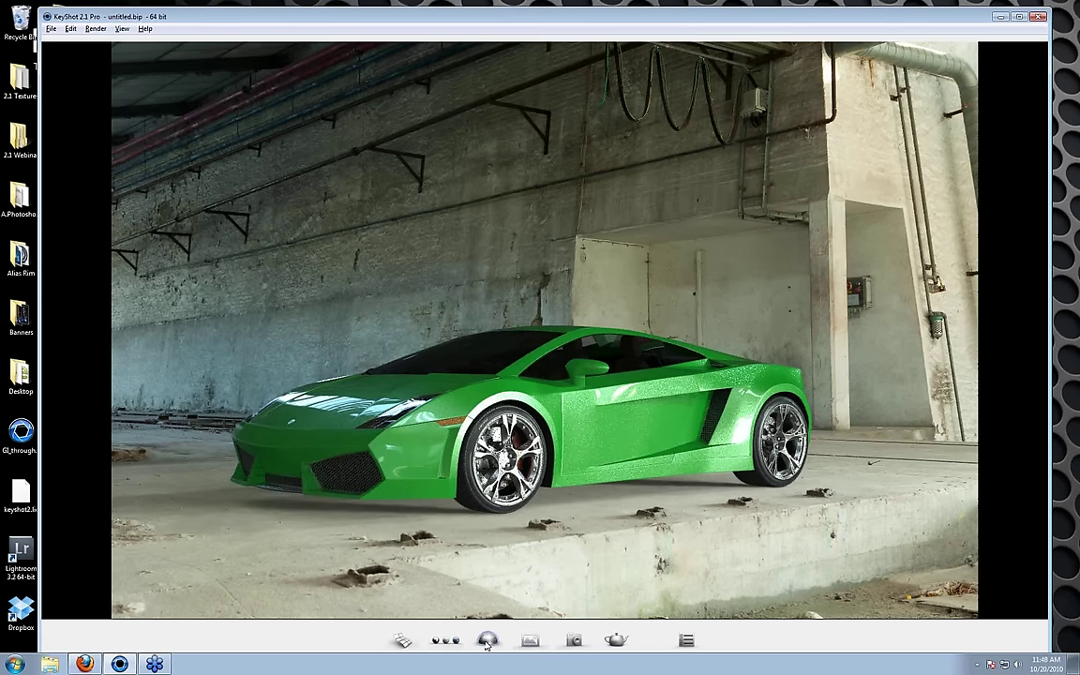
{"action": "key", "text": "e"}
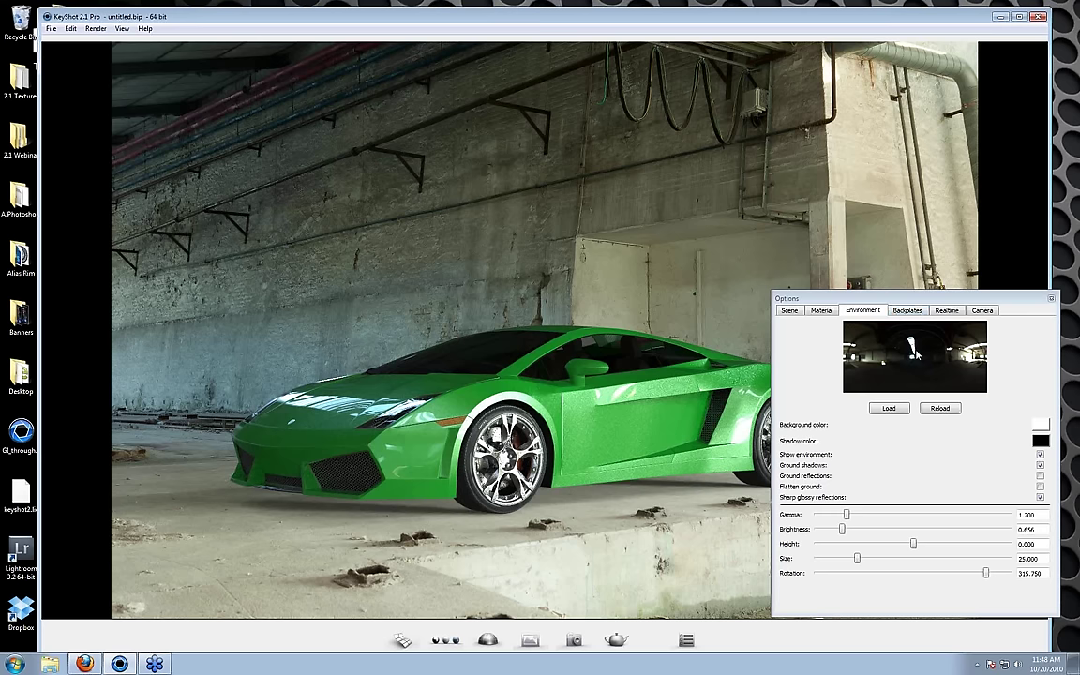
{"action": "left_click", "coordinate": [889, 407]}
{"action": "left_click", "coordinate": [551, 261]}
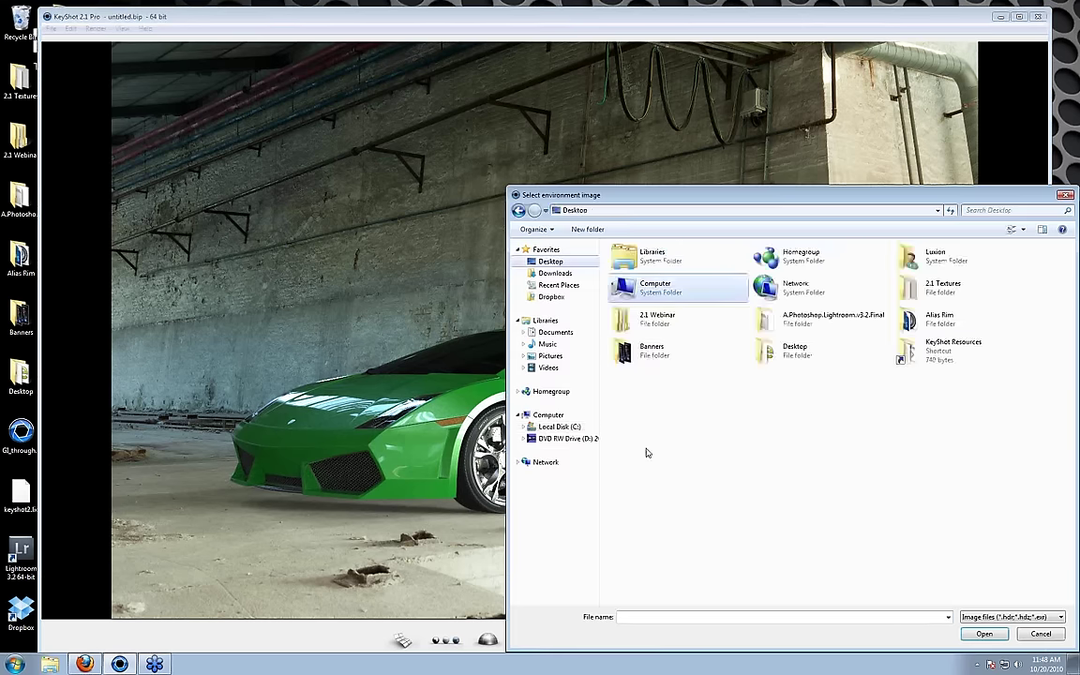
{"action": "double_click", "coordinate": [647, 319]}
{"action": "left_click", "coordinate": [636, 298]}
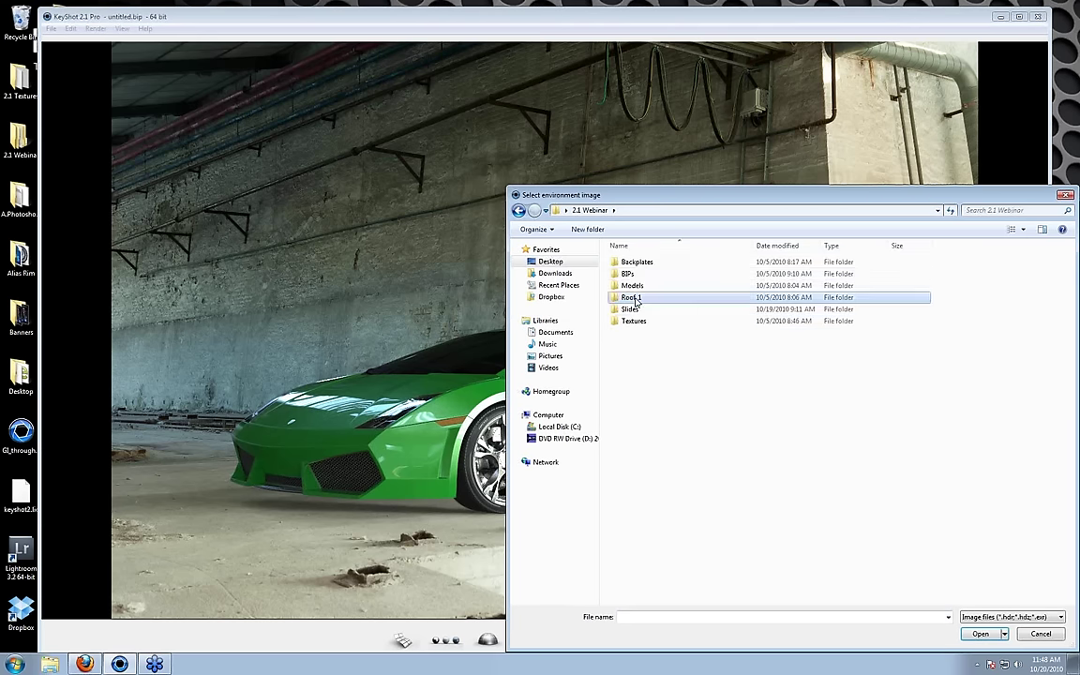
{"action": "double_click", "coordinate": [635, 298]}
{"action": "left_click", "coordinate": [648, 284]}
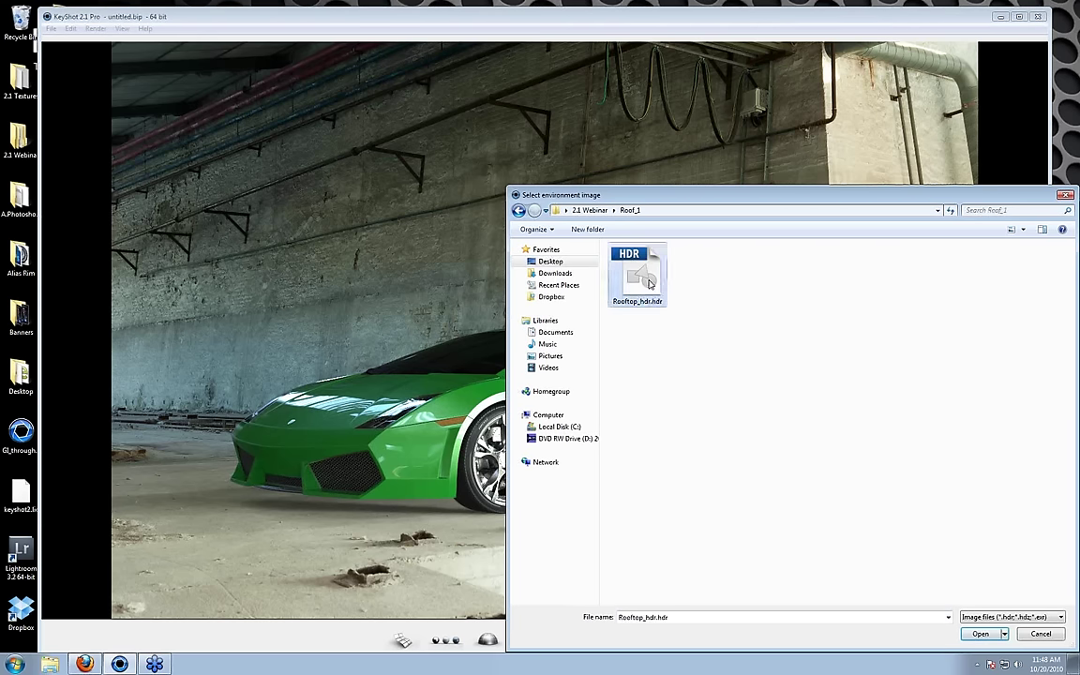
{"action": "double_click", "coordinate": [649, 284]}
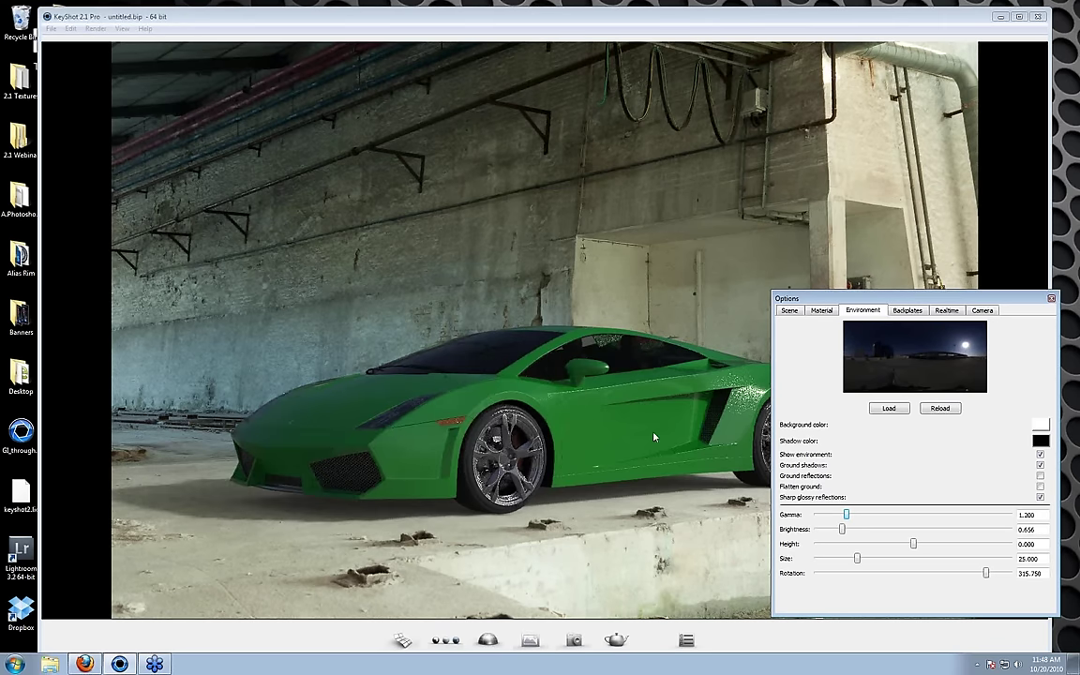
- Set the environment's gamma to 1 and its brightness to 1
{"action": "mouse_move", "coordinate": [818, 298]}
{"action": "left_mouse_down"}
{"action": "mouse_move", "coordinate": [915, 330]}
{"action": "mouse_move", "coordinate": [835, 324]}
{"action": "left_mouse_up"}
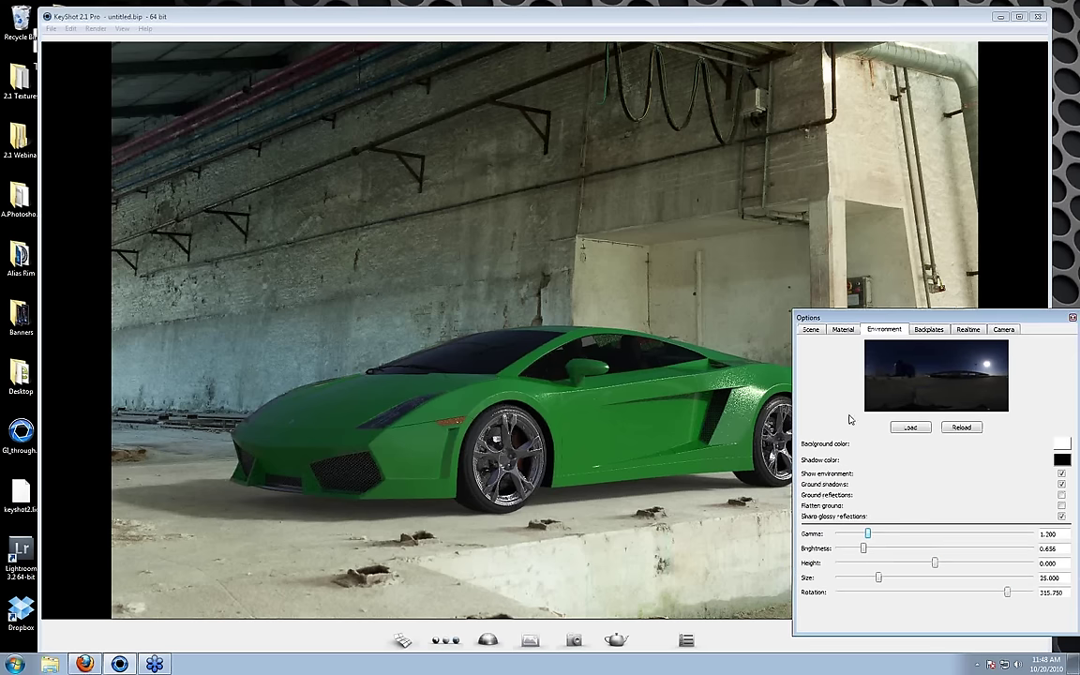
{"action": "type", "text": "1"}
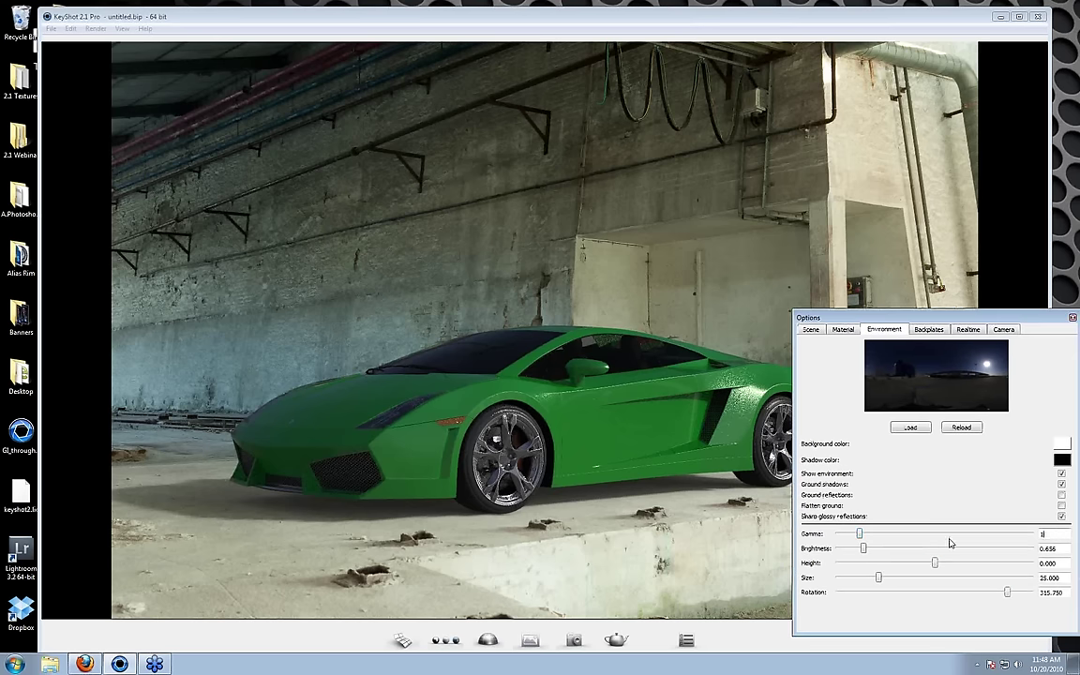
{"action": "double_click", "coordinate": [1050, 549]}
{"action": "type", "text": "1"}
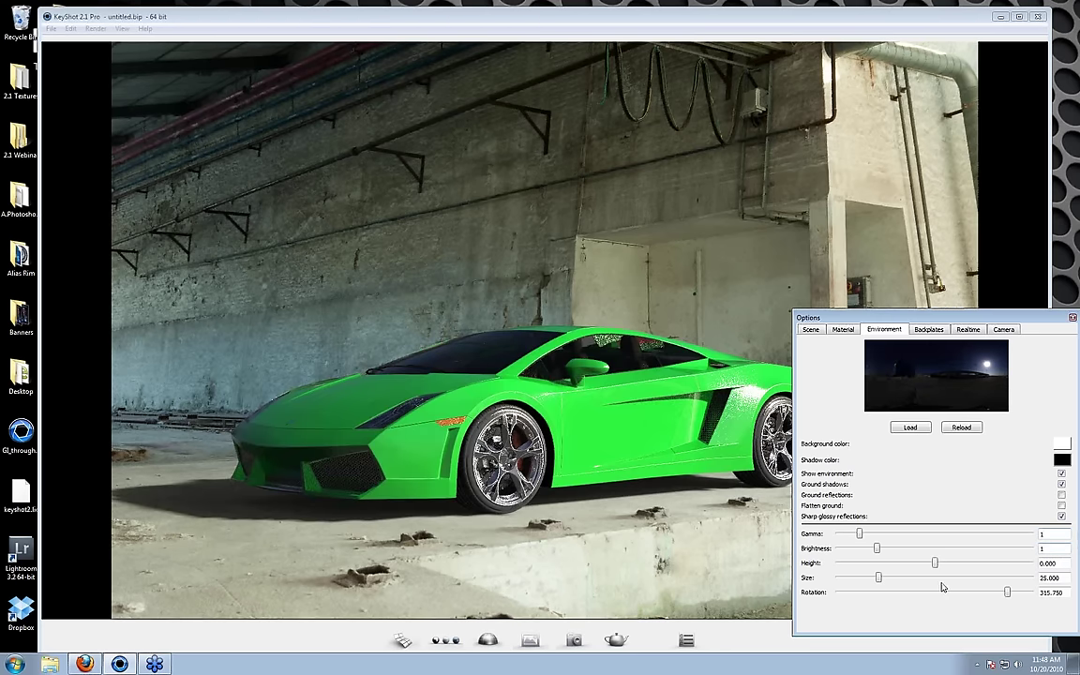
- Try to bring in Roof_1.jpg as the backplate straight from the 2.1 Webinar Roof_1 desktop folder
{"action": "left_click", "coordinate": [930, 330]}
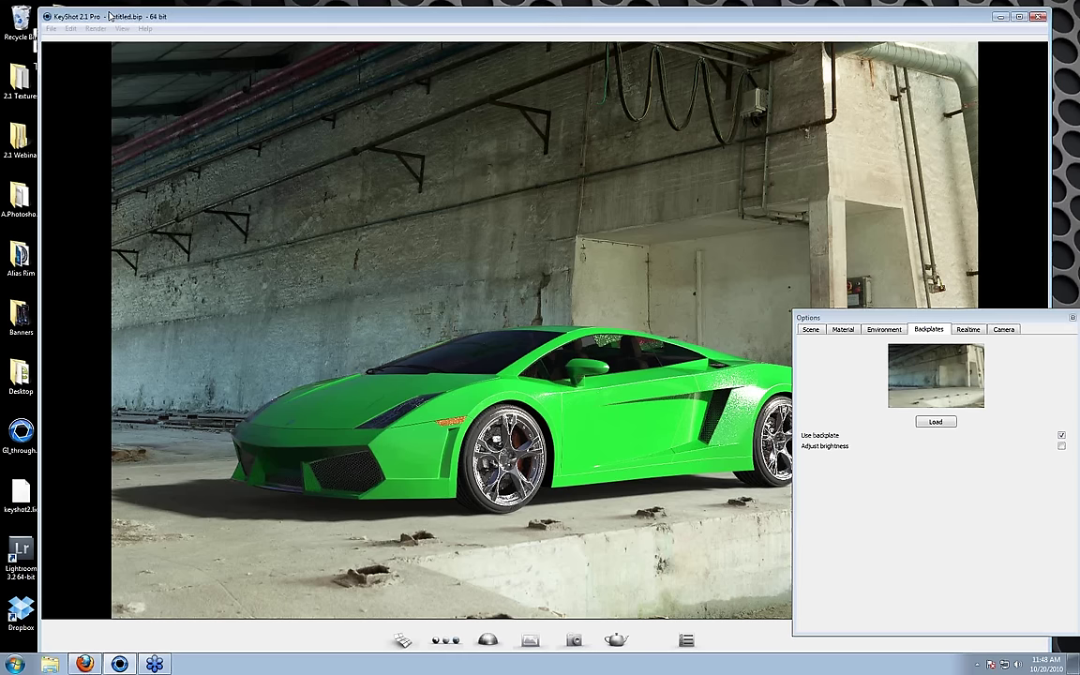
{"action": "left_click_drag", "start_coordinate": [109, 16], "coordinate": [232, 16]}
{"action": "double_click", "coordinate": [20, 141]}
{"action": "left_click", "coordinate": [452, 269]}
{"action": "double_click", "coordinate": [452, 269]}
{"action": "left_click", "coordinate": [457, 251]}
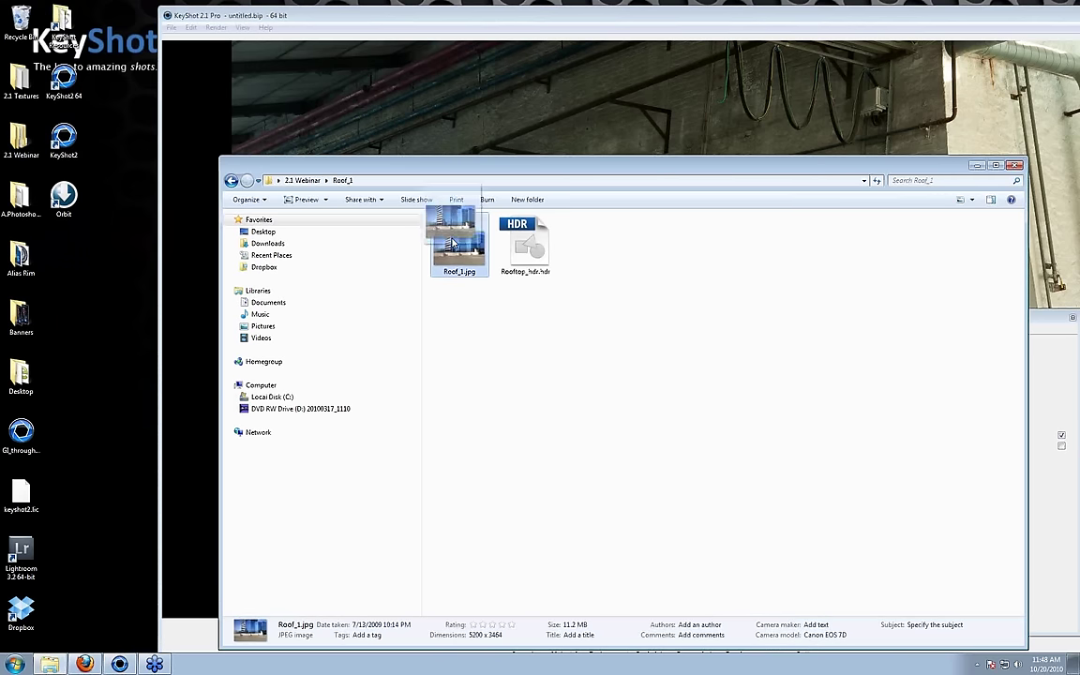
{"action": "left_click", "coordinate": [1014, 165]}
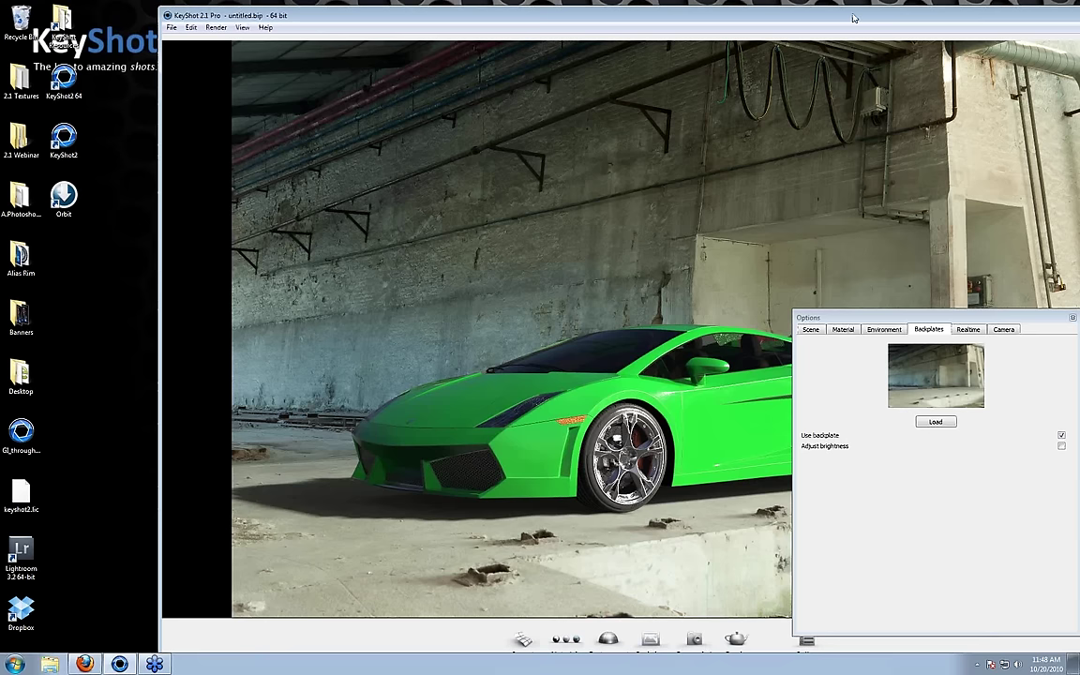
{"action": "left_click_drag", "start_coordinate": [854, 18], "coordinate": [757, 13]}
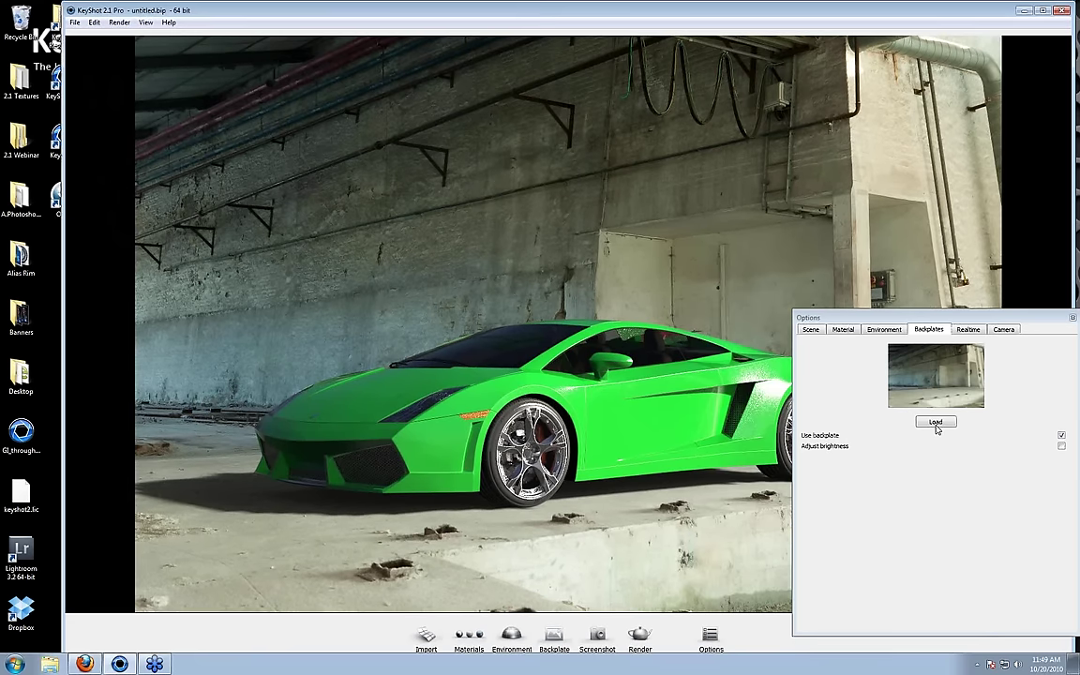
- Load Roof_1.jpg from the 2.1 Webinar Roof_1 folder as the backplate and close the options
{"action": "left_click", "coordinate": [935, 421]}
{"action": "left_click", "coordinate": [550, 262]}
{"action": "double_click", "coordinate": [653, 319]}
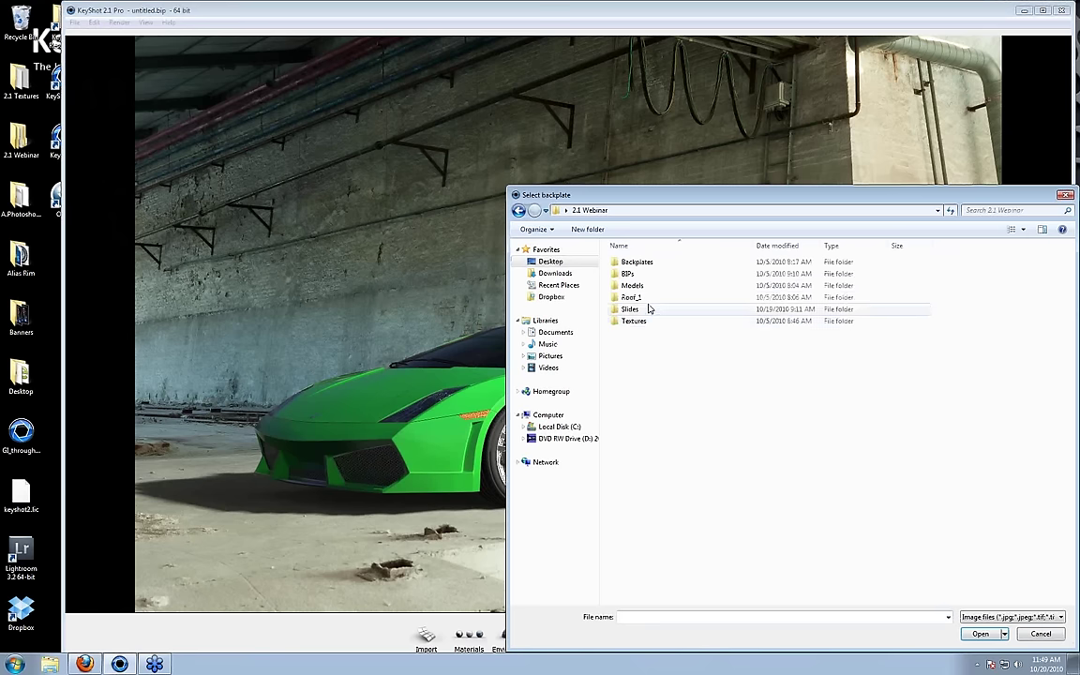
{"action": "double_click", "coordinate": [626, 250]}
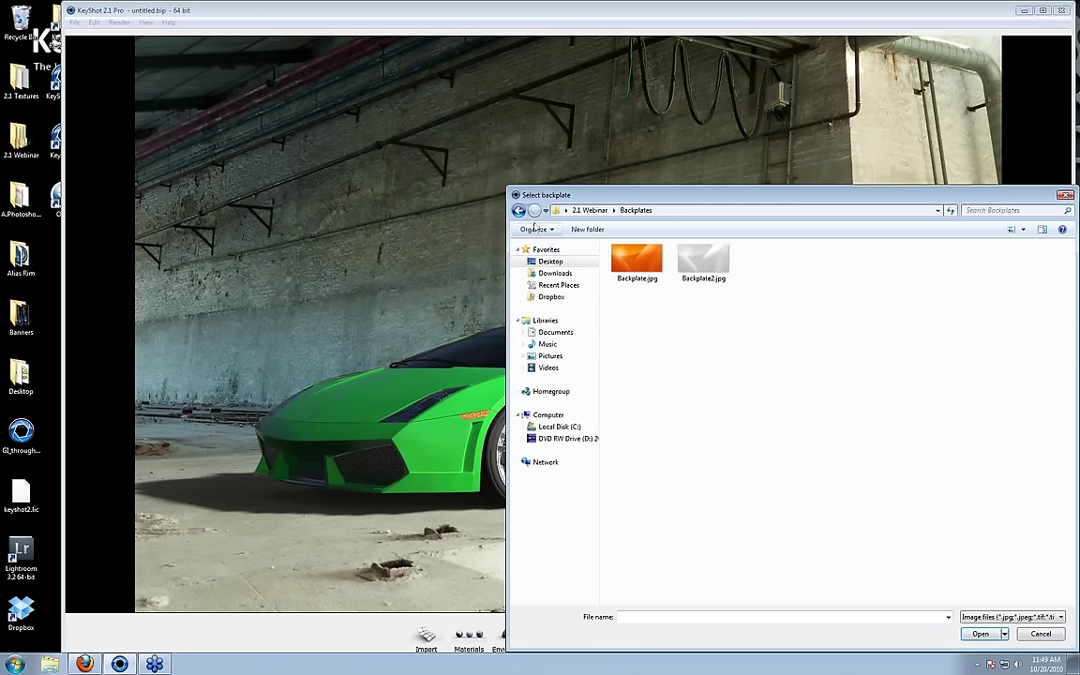
{"action": "left_click", "coordinate": [518, 210]}
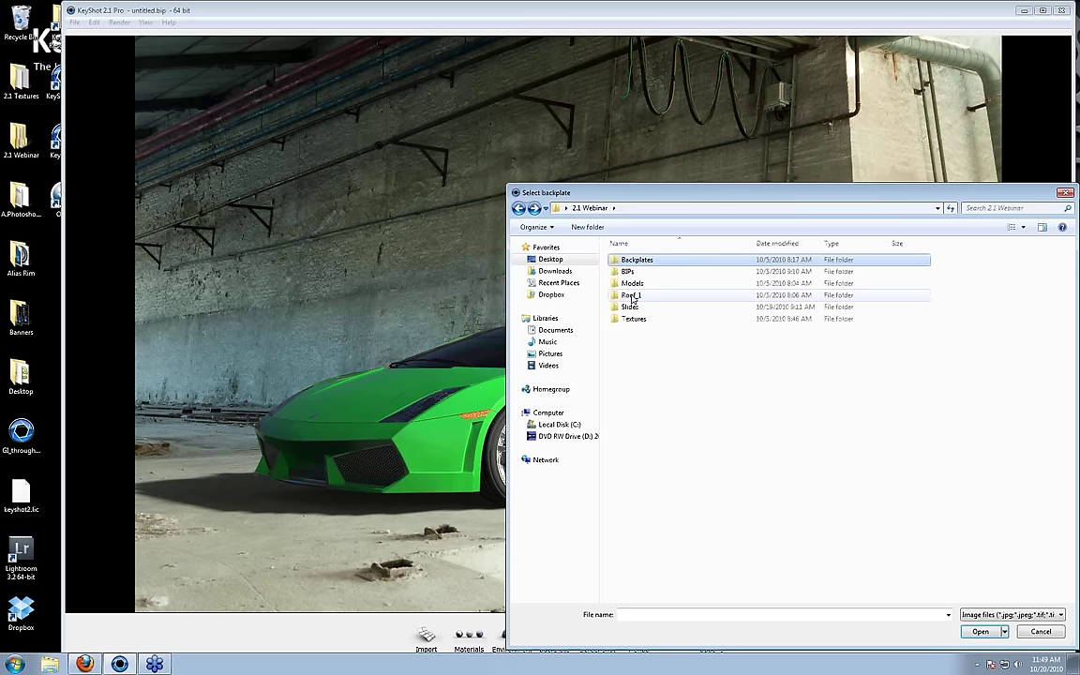
{"action": "double_click", "coordinate": [630, 294]}
{"action": "left_click", "coordinate": [635, 274]}
{"action": "double_click", "coordinate": [633, 275]}
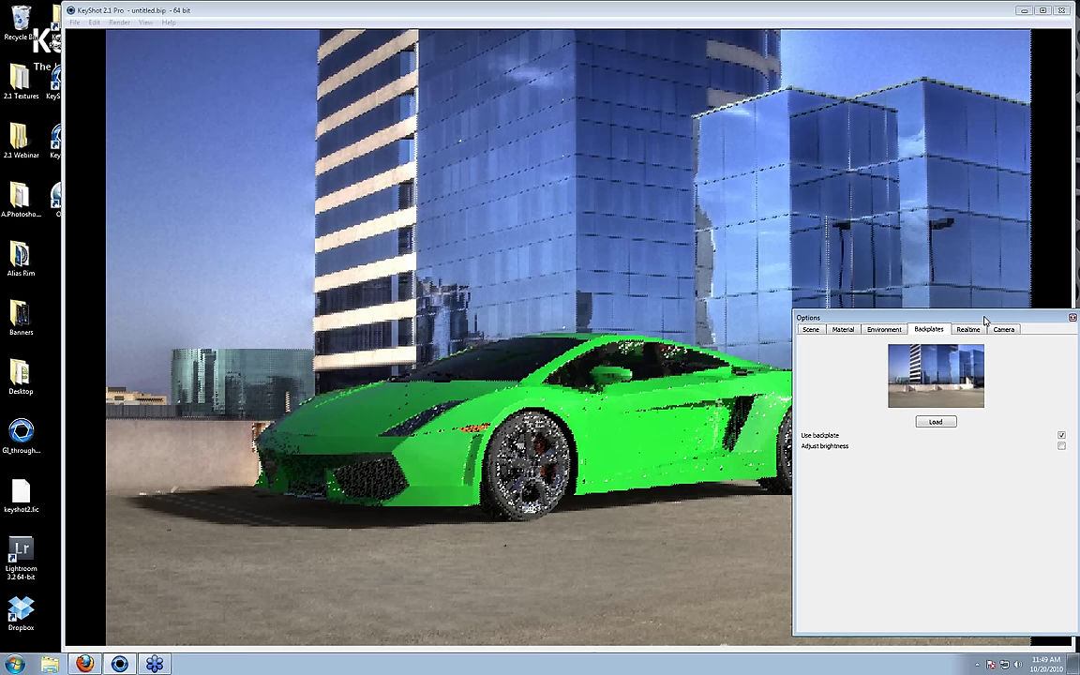
{"action": "left_click_drag", "start_coordinate": [984, 321], "coordinate": [832, 292]}
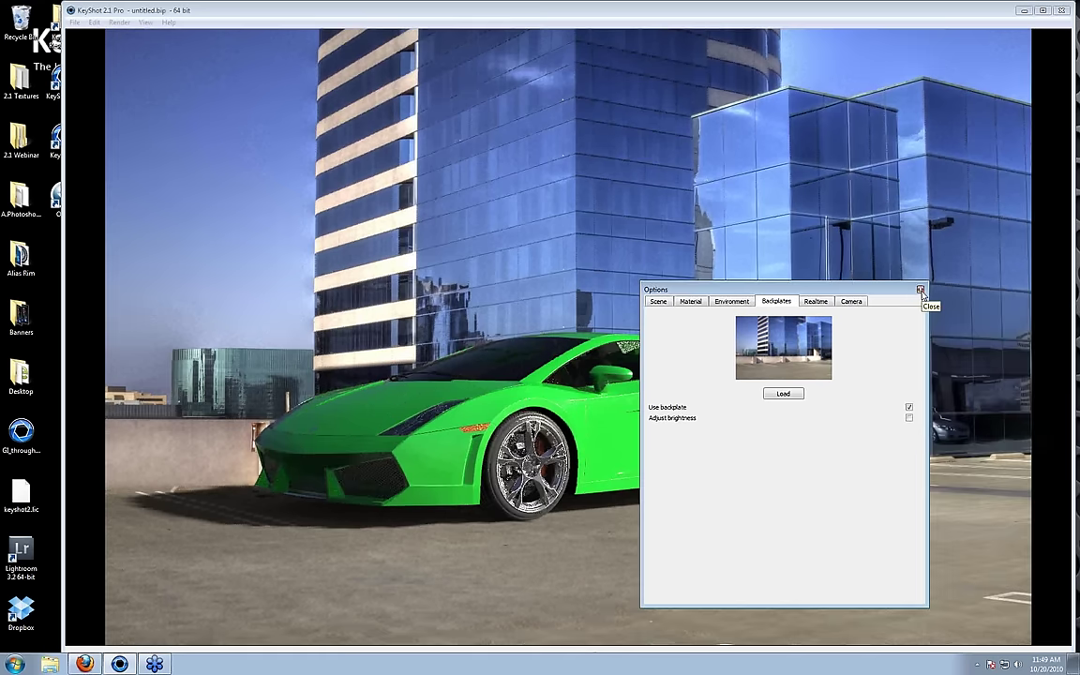
{"action": "left_click", "coordinate": [920, 291]}
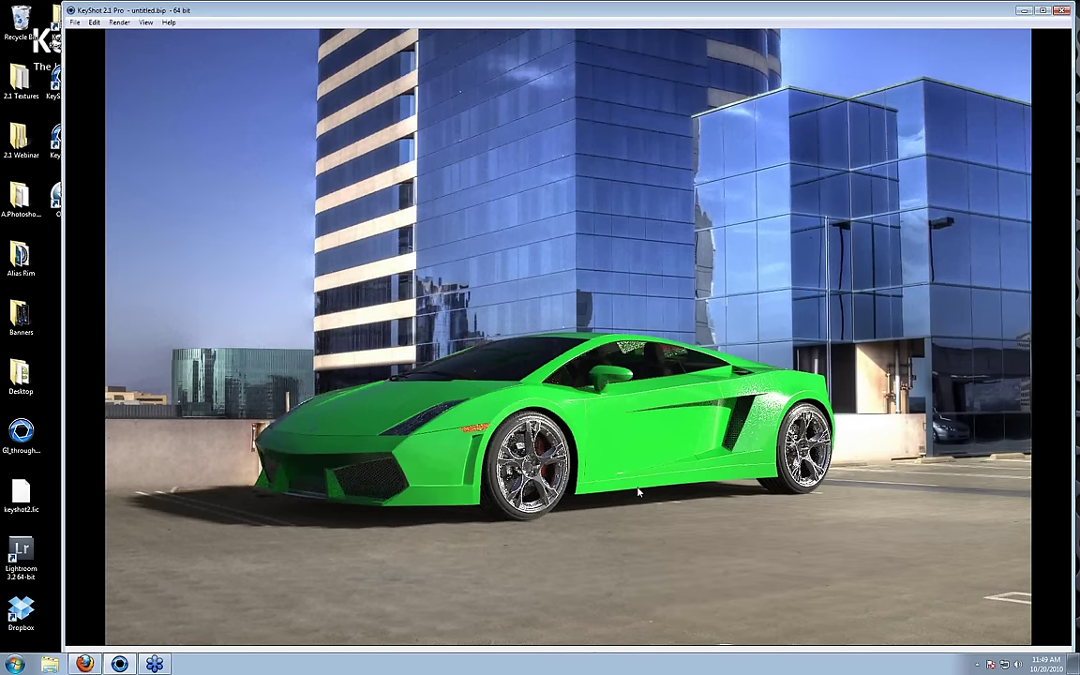
- Reposition the car in the parking lot and change its body paint to a white Metal material
{"action": "scroll", "coordinate": [598, 396], "scroll_direction": "up", "scroll_amount": 3}
{"action": "double_click", "coordinate": [598, 396]}
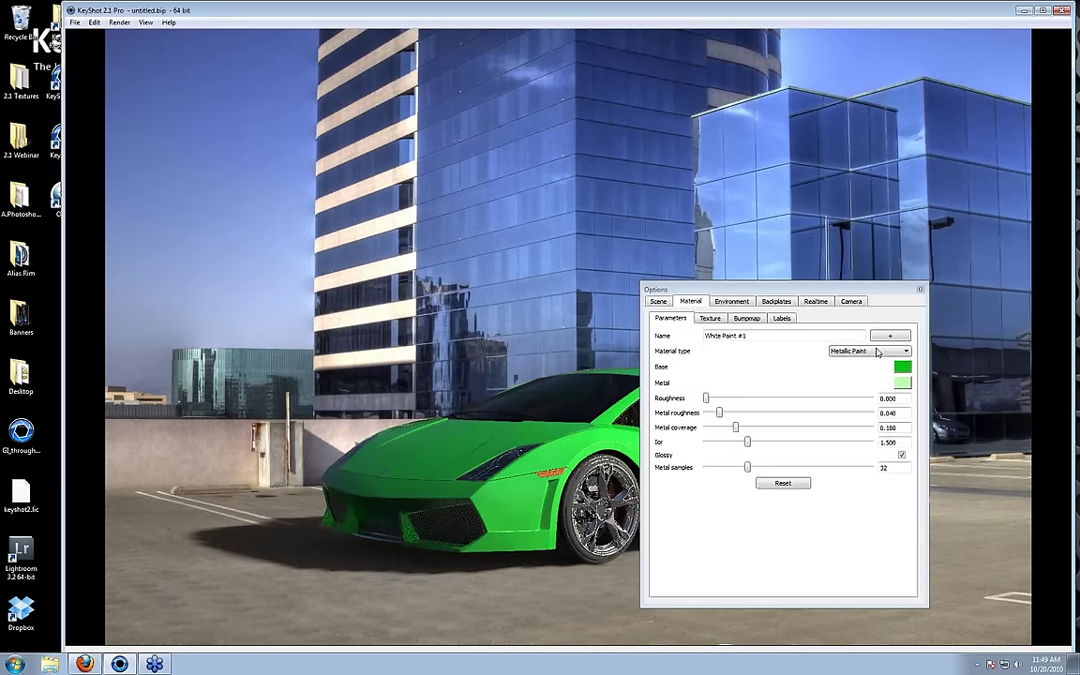
{"action": "left_click", "coordinate": [876, 352]}
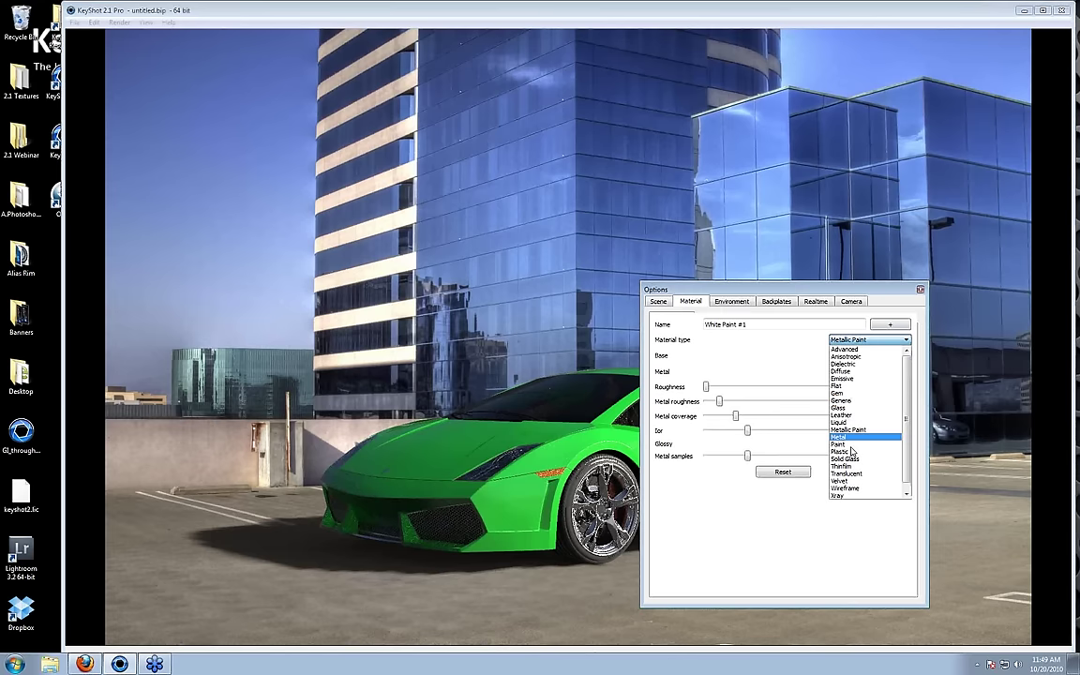
{"action": "left_click", "coordinate": [850, 446]}
{"action": "left_click", "coordinate": [909, 334]}
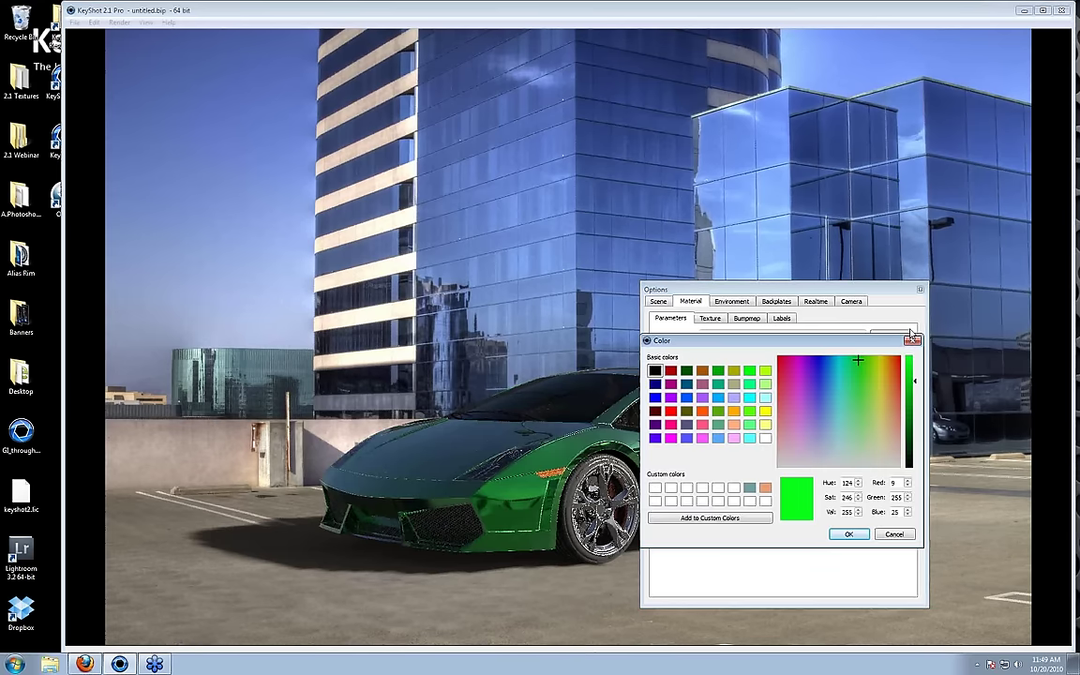
{"action": "left_click", "coordinate": [828, 357]}
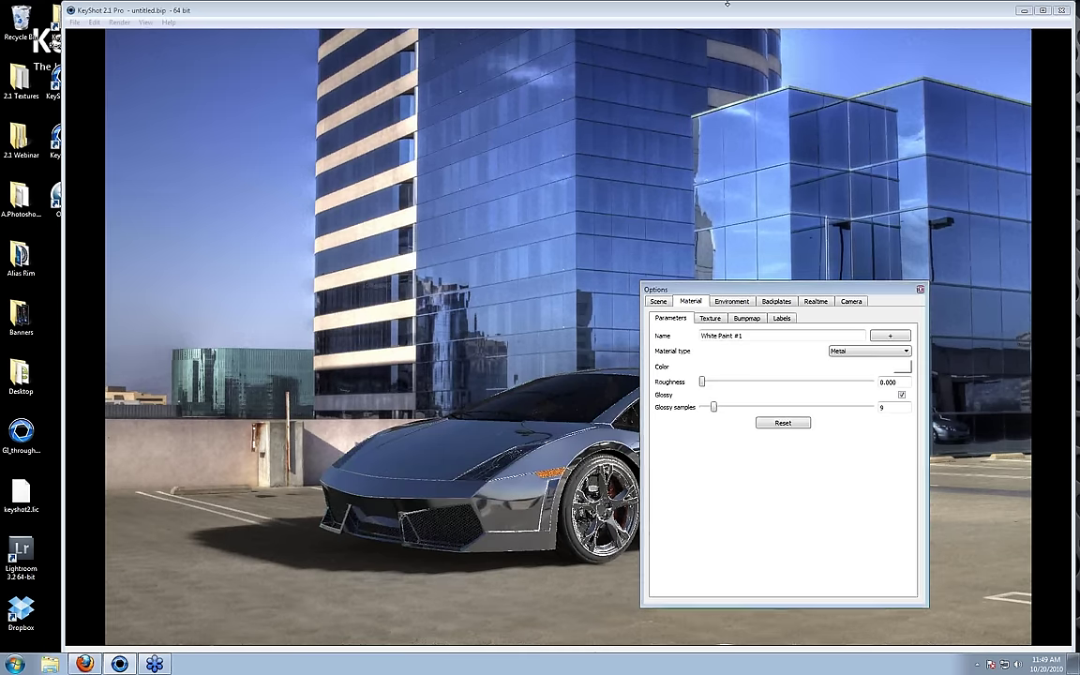
{"action": "left_click_drag", "start_coordinate": [731, 18], "coordinate": [710, 15]}
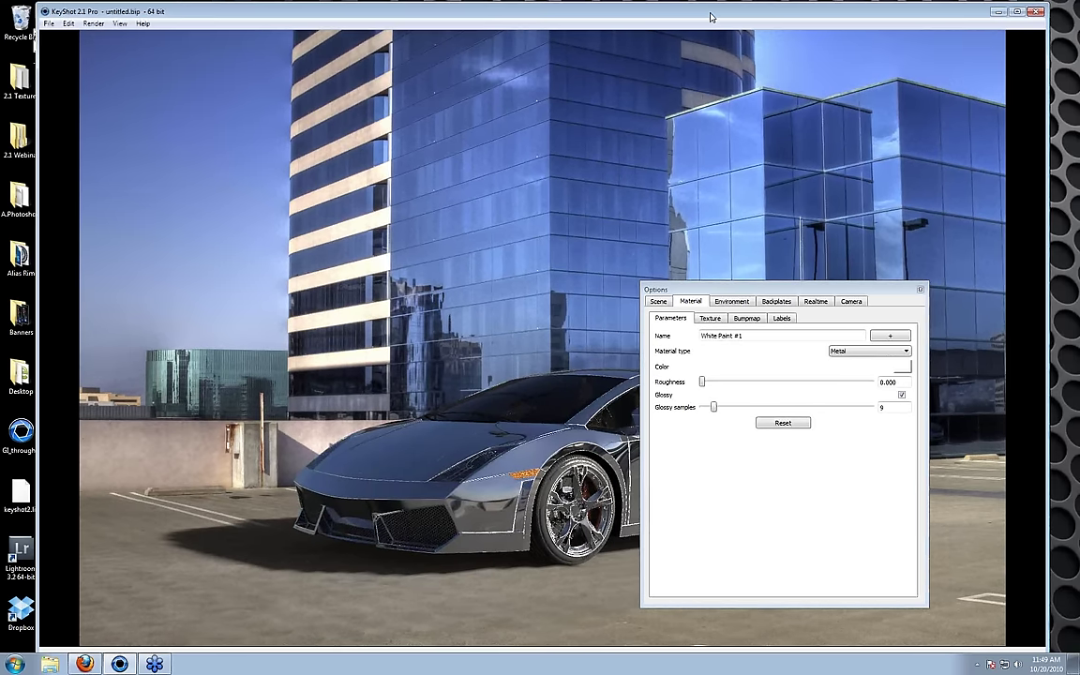
{"action": "left_click_drag", "start_coordinate": [765, 291], "coordinate": [834, 307]}
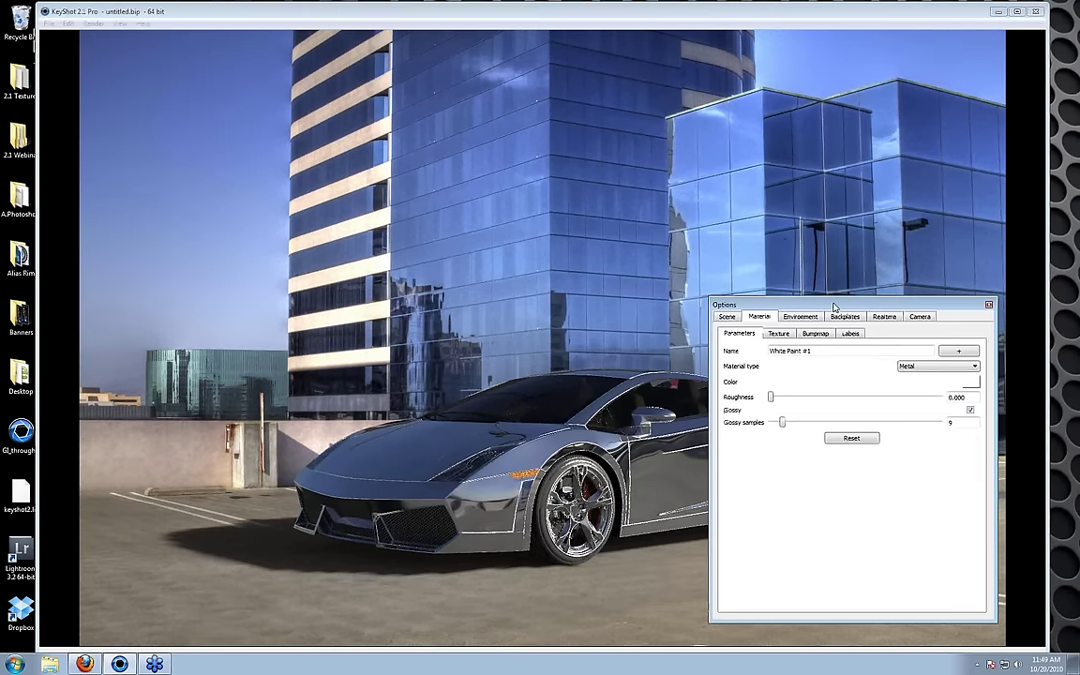
{"action": "left_click", "coordinate": [668, 436]}
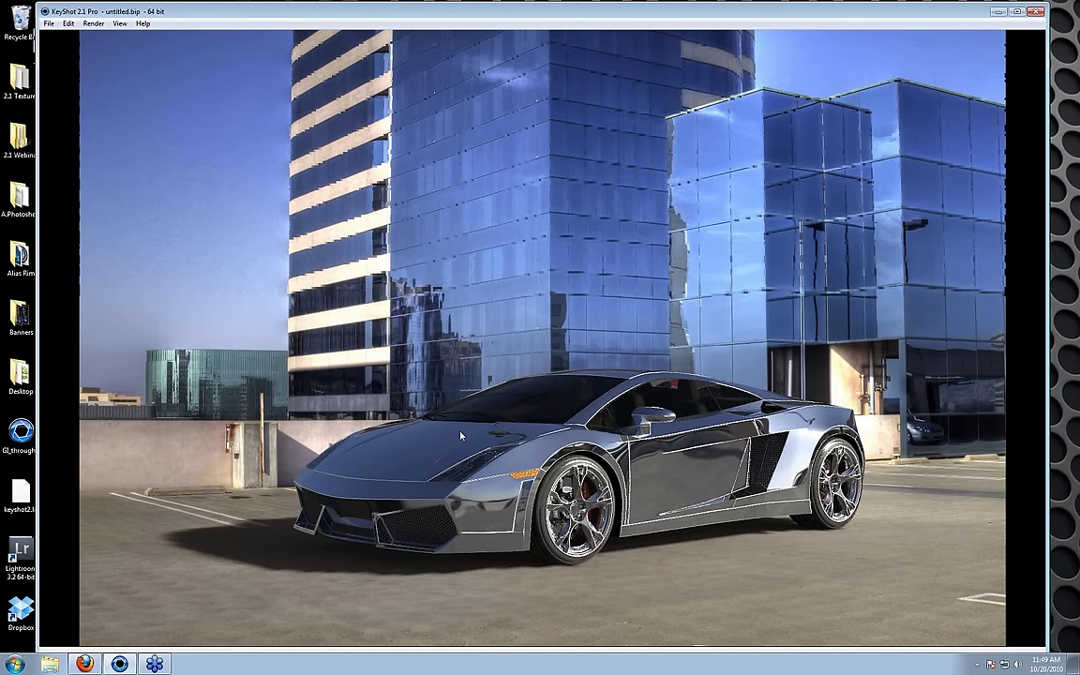
- Shift the car further into the foreground, then show the environment instead of the backplate and rotate it behind the car
{"action": "left_click_drag", "start_coordinate": [460, 436], "coordinate": [310, 457]}
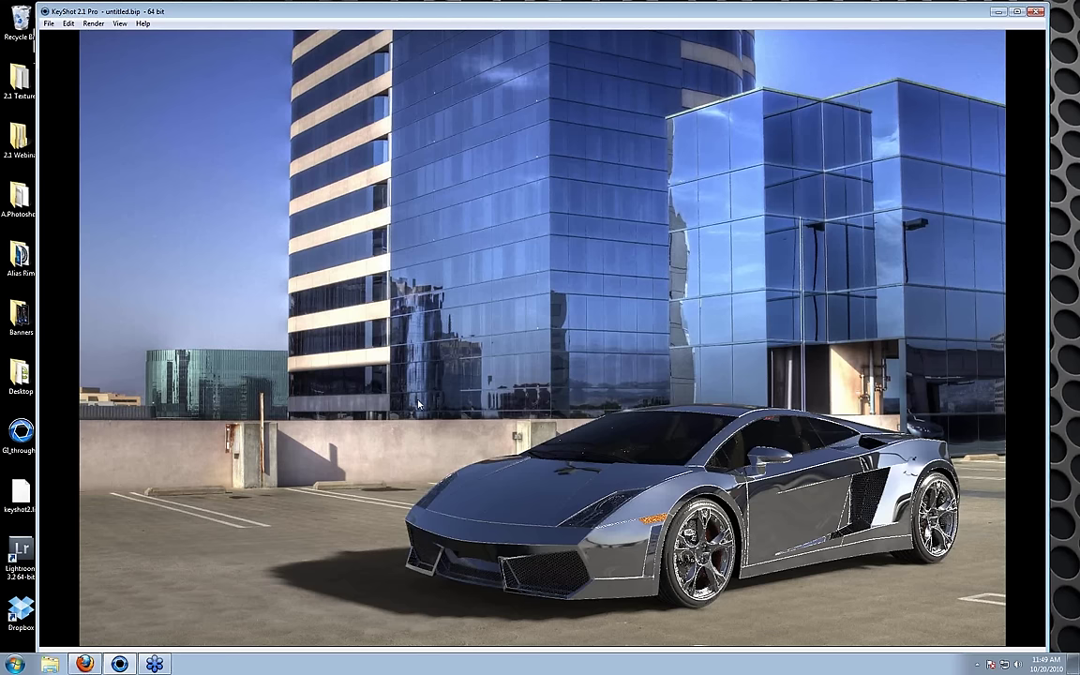
{"action": "left_click_drag", "start_coordinate": [417, 405], "coordinate": [399, 392]}
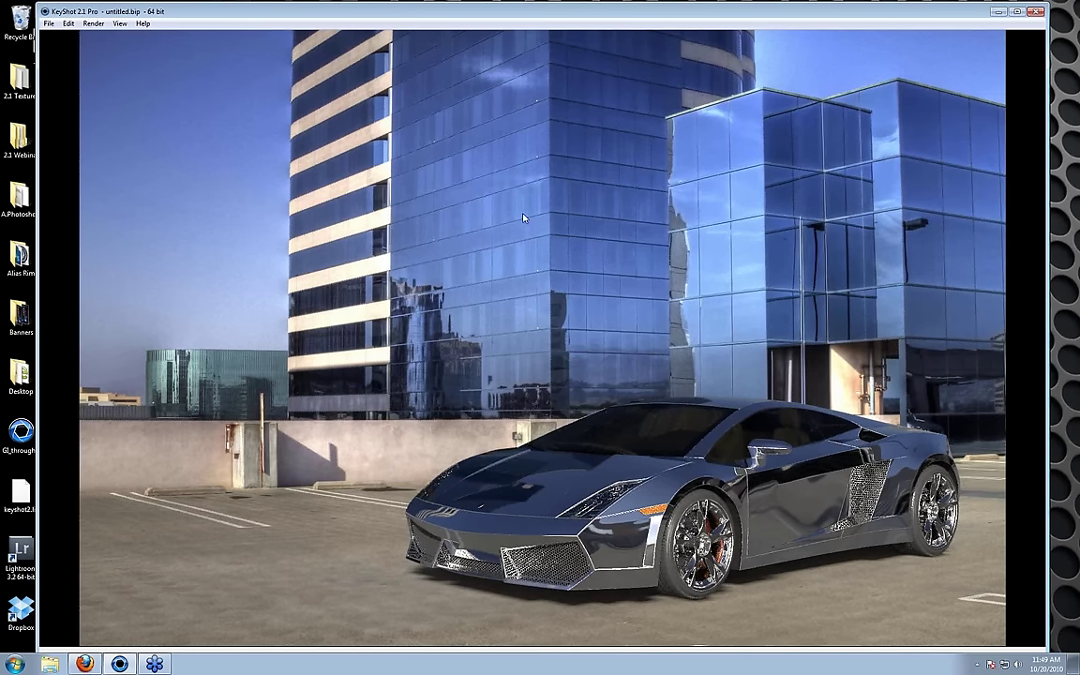
{"action": "key", "text": "b"}
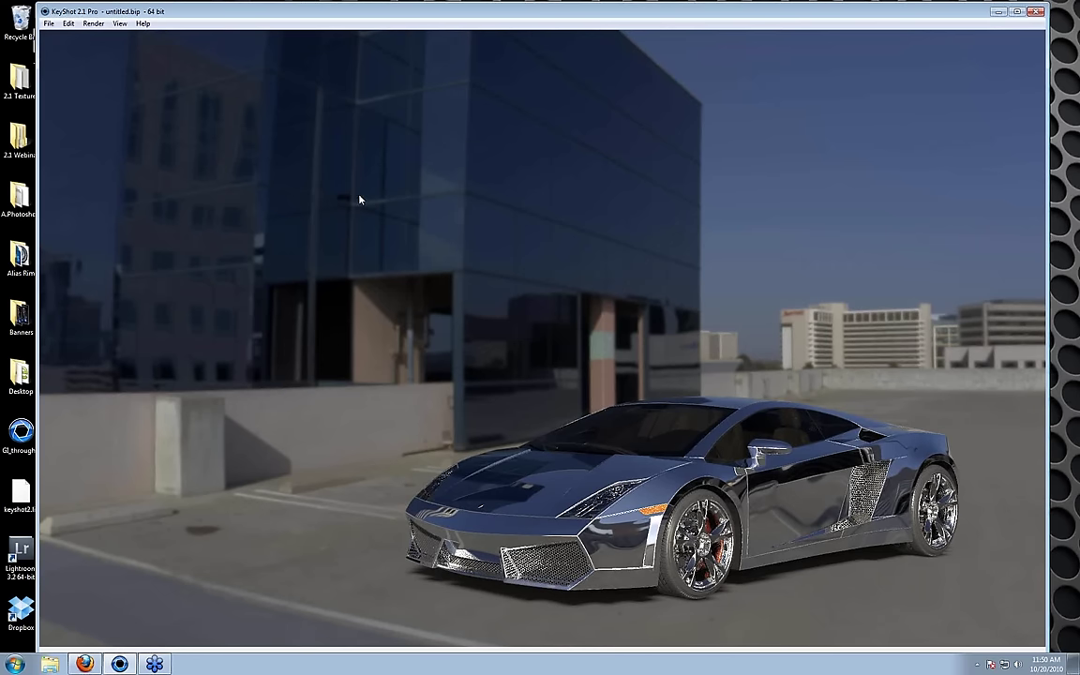
{"action": "left_click_drag", "start_coordinate": [359, 199], "coordinate": [418, 200], "text": "ctrl"}
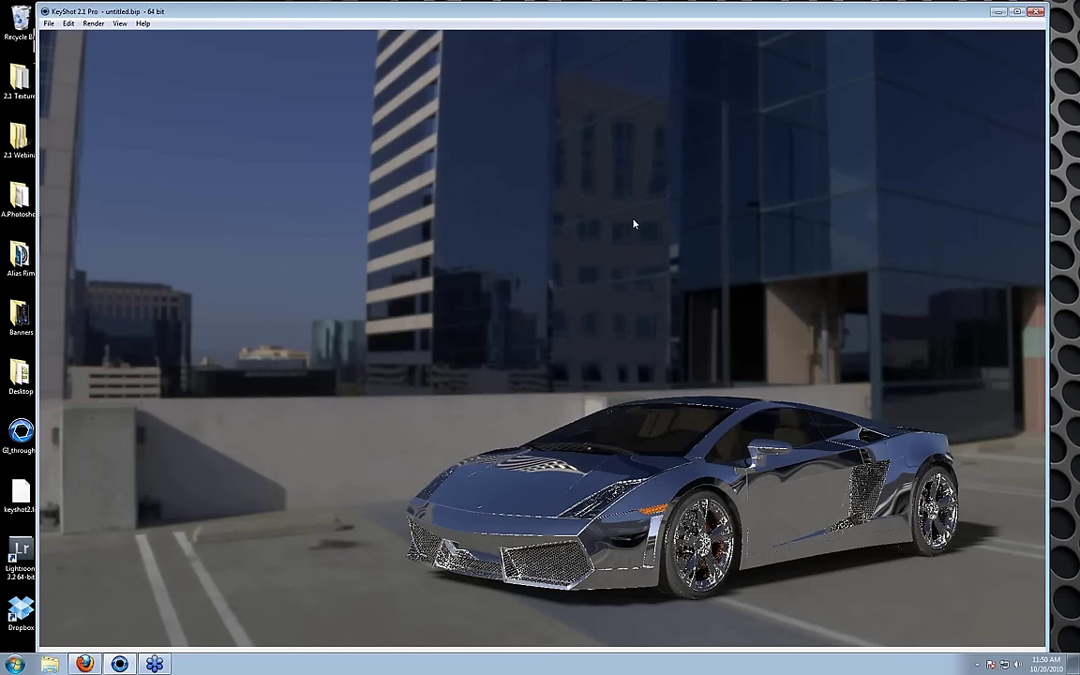
- Tilt the view over the environment, then bring back the rooftop backplate and reposition the car in the parking lot in front of the glass building
{"action": "left_click_drag", "start_coordinate": [634, 224], "coordinate": [653, 271]}
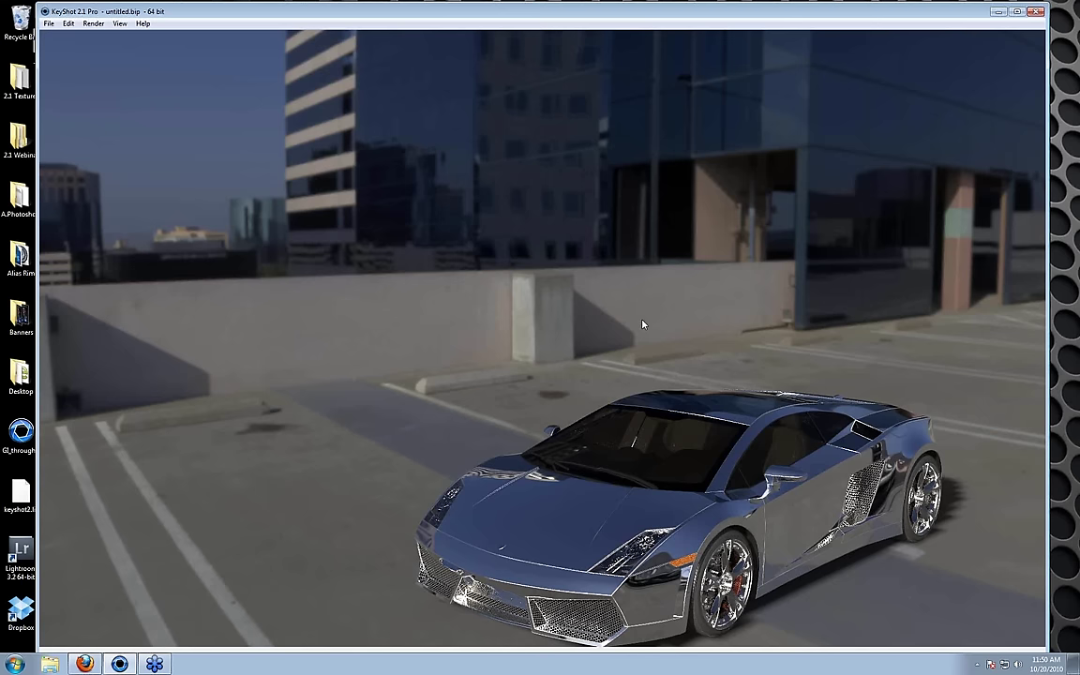
{"action": "mouse_move", "coordinate": [643, 325]}
{"action": "left_mouse_down"}
{"action": "mouse_move", "coordinate": [657, 320]}
{"action": "mouse_move", "coordinate": [644, 331]}
{"action": "left_mouse_up"}
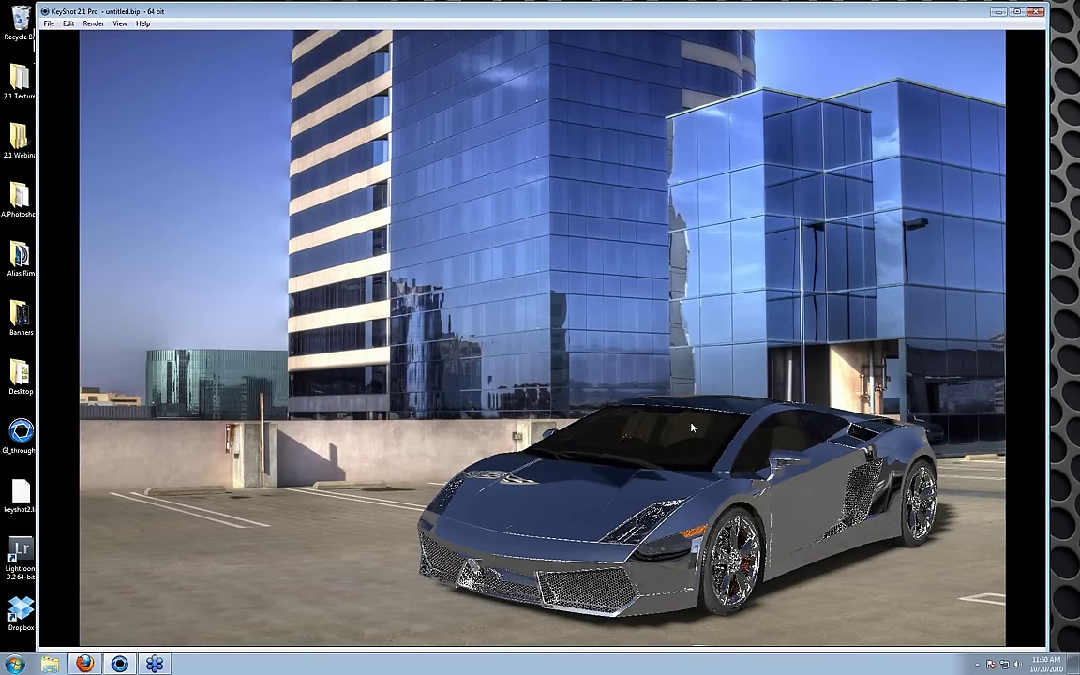
{"action": "left_click_drag", "start_coordinate": [692, 428], "coordinate": [440, 469]}
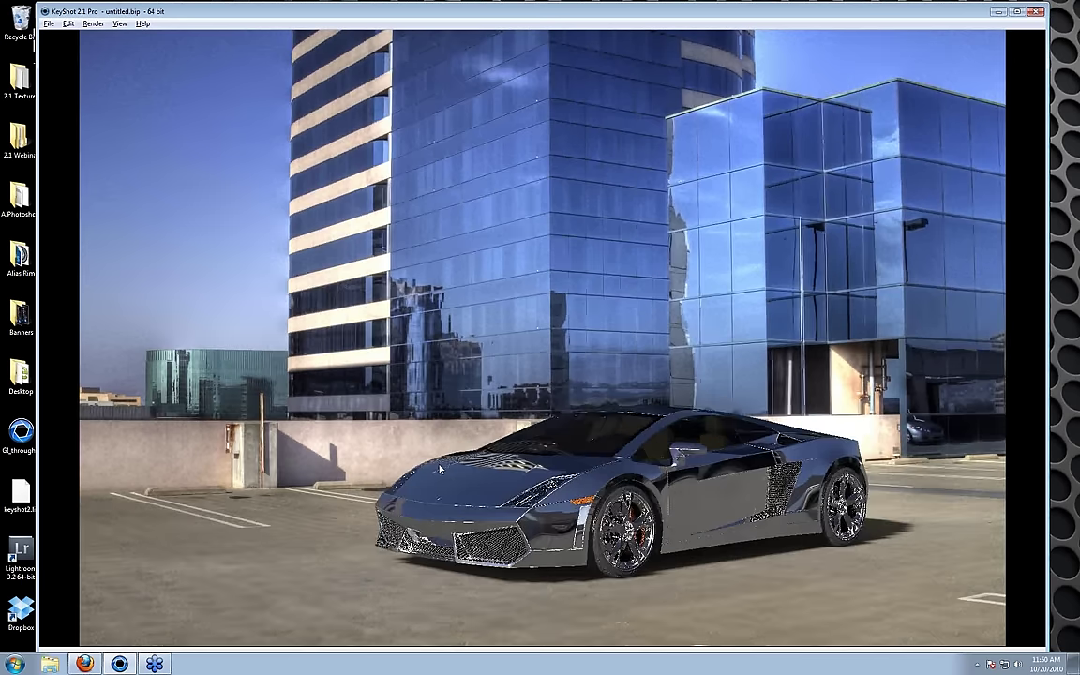
{"action": "left_click_drag", "start_coordinate": [519, 403], "coordinate": [597, 427]}
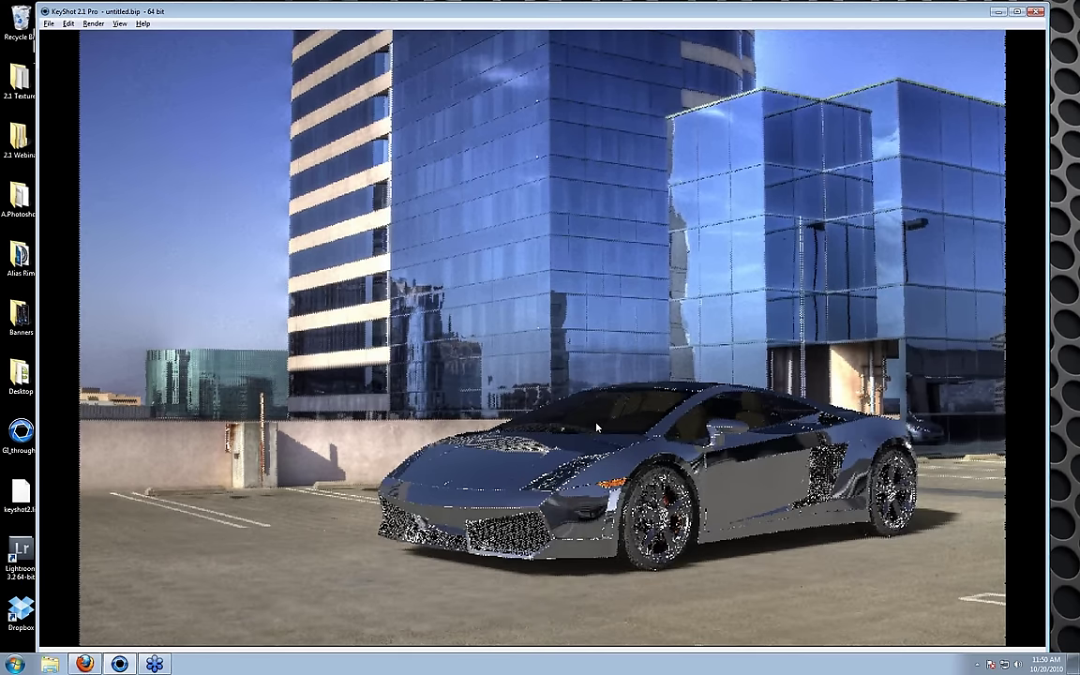
{"action": "left_click_drag", "start_coordinate": [596, 428], "coordinate": [637, 448]}
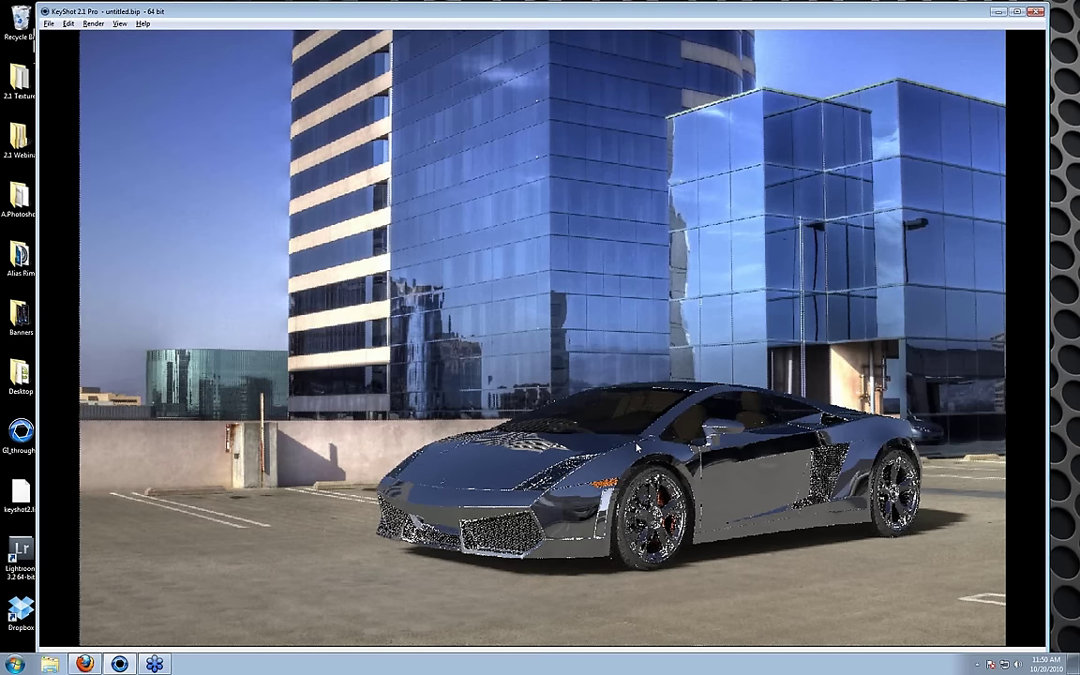
{"action": "scroll", "coordinate": [825, 486], "scroll_direction": "up", "scroll_amount": 2}
{"action": "scroll", "coordinate": [825, 485], "scroll_direction": "down", "scroll_amount": 2}
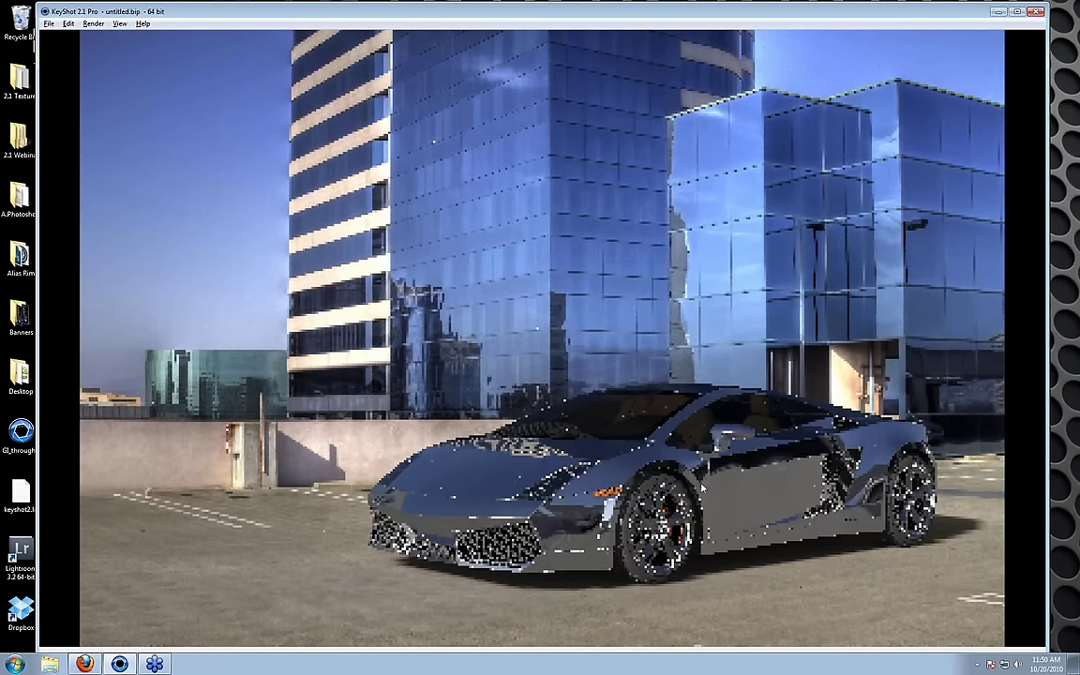
{"action": "scroll", "coordinate": [736, 410], "scroll_direction": "down", "scroll_amount": 2}
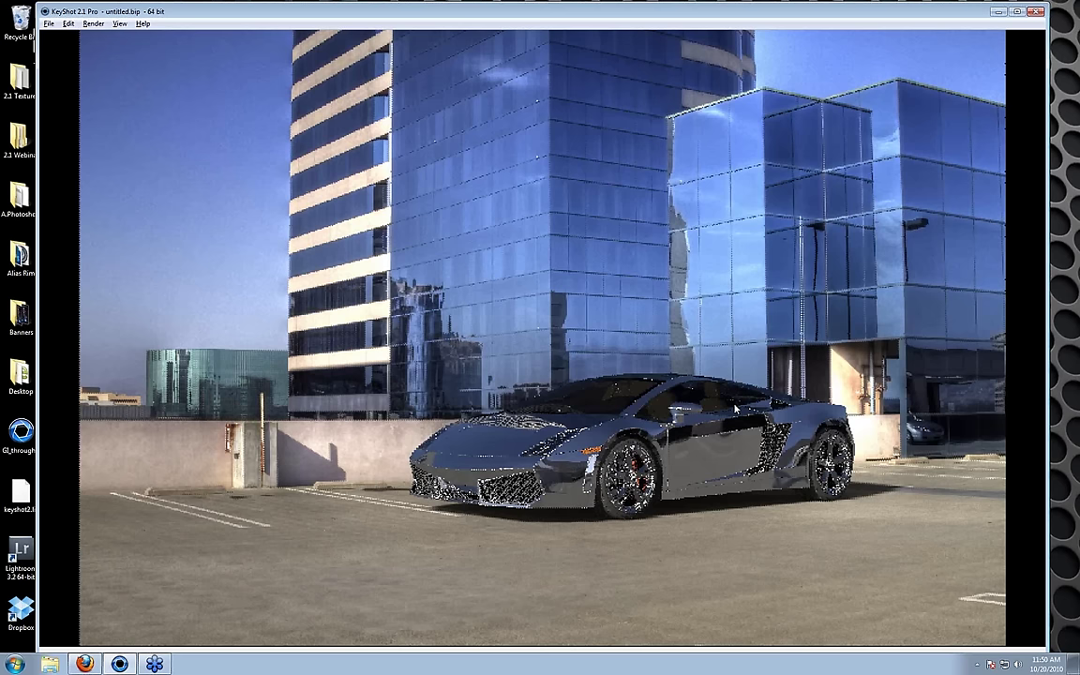
{"action": "scroll", "coordinate": [610, 443], "scroll_direction": "up", "scroll_amount": 2}
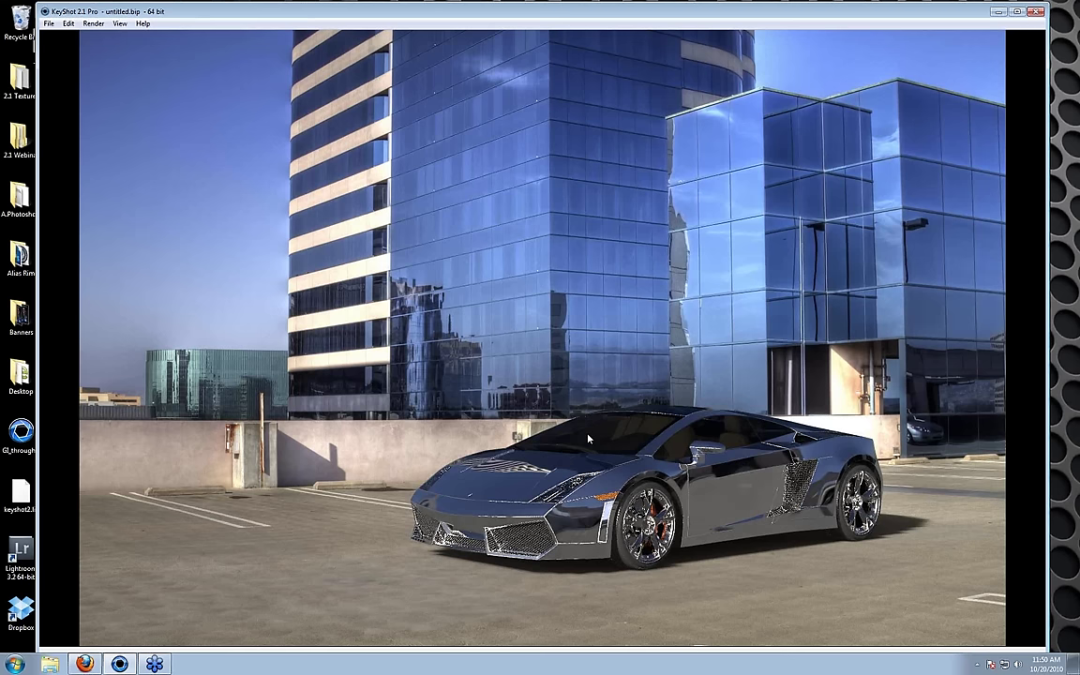
- Try lowered and raised environment heights to shift the car's reflections, then set the height back to 0
{"action": "double_click", "coordinate": [675, 423]}
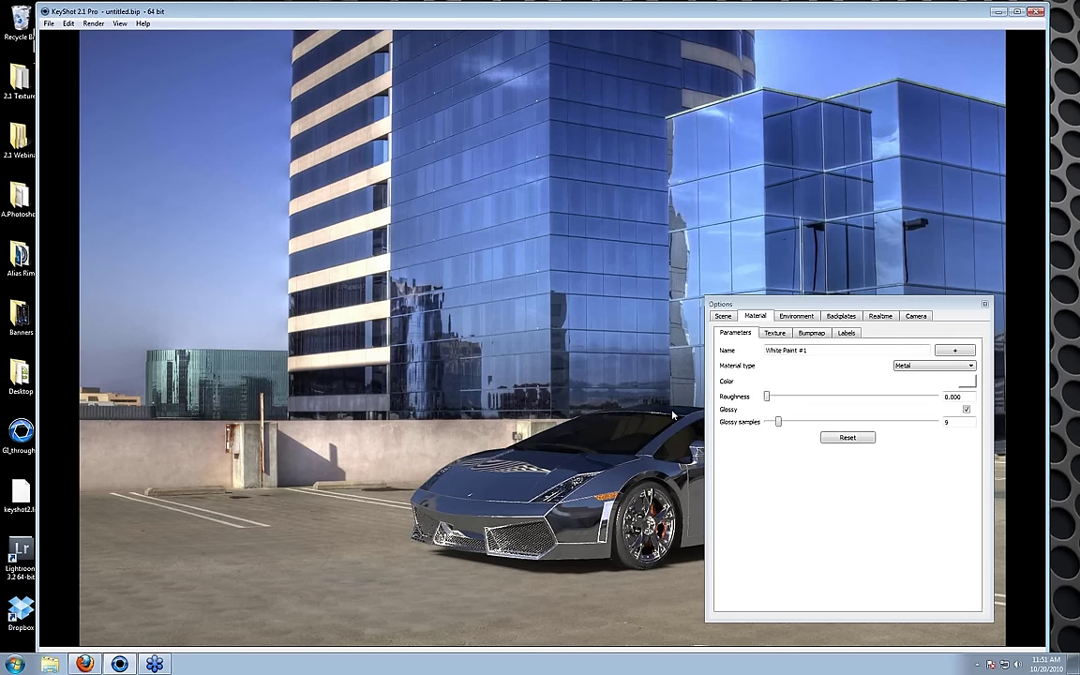
{"action": "left_click", "coordinate": [795, 316]}
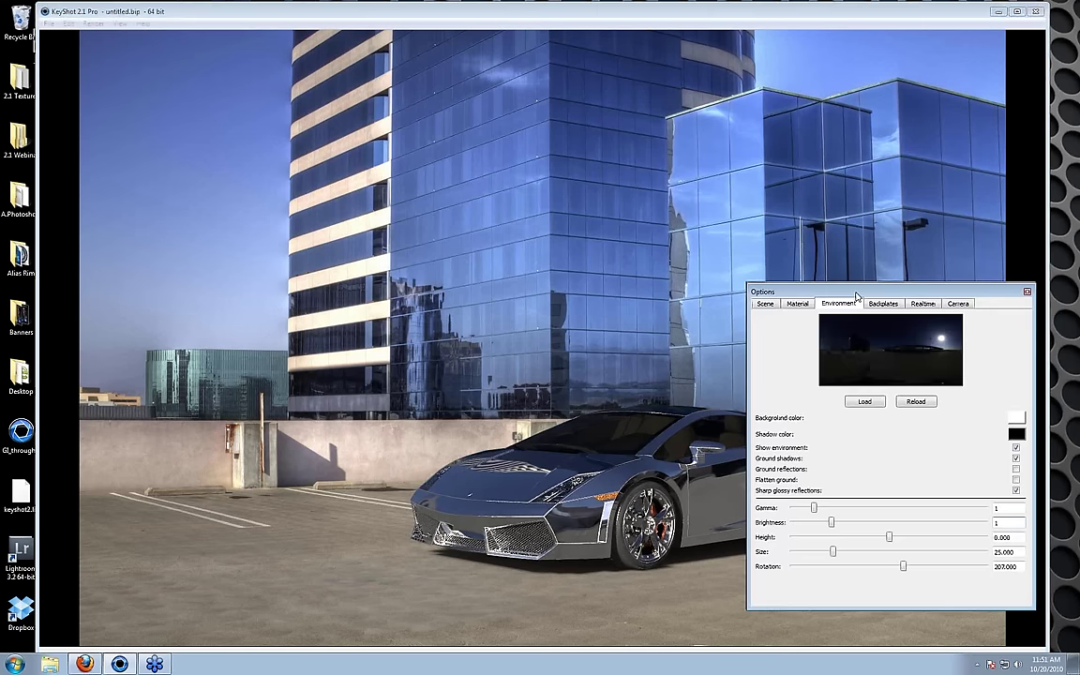
{"action": "left_click_drag", "start_coordinate": [856, 297], "coordinate": [869, 309]}
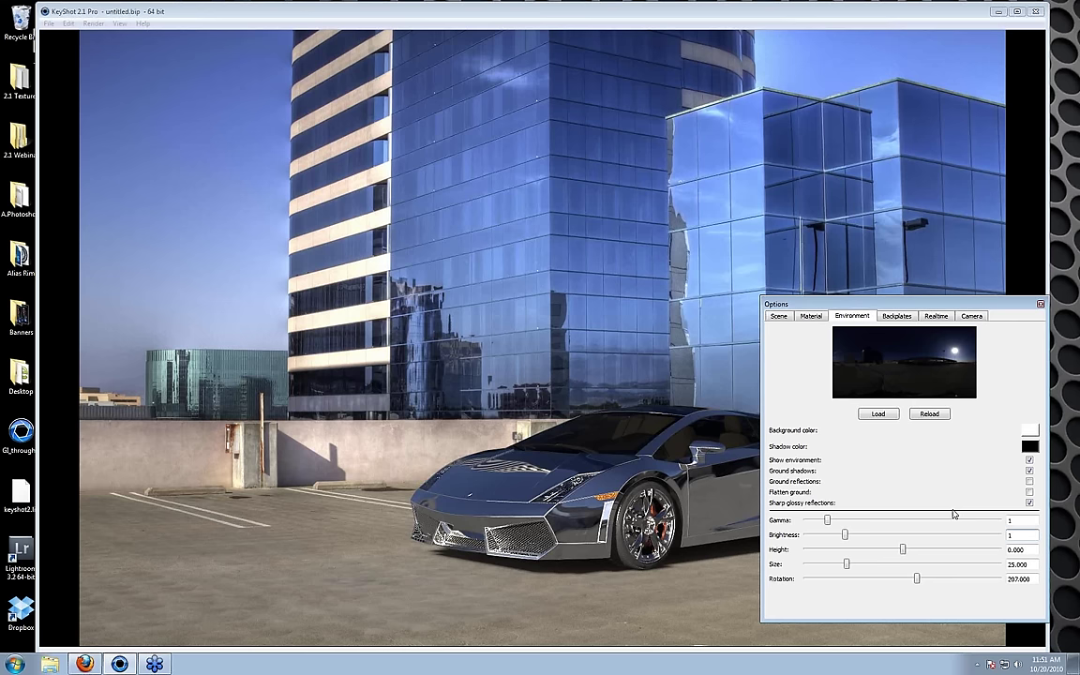
{"action": "left_click", "coordinate": [907, 550]}
{"action": "mouse_move", "coordinate": [907, 553]}
{"action": "left_mouse_down"}
{"action": "mouse_move", "coordinate": [874, 554]}
{"action": "mouse_move", "coordinate": [891, 553]}
{"action": "left_mouse_up"}
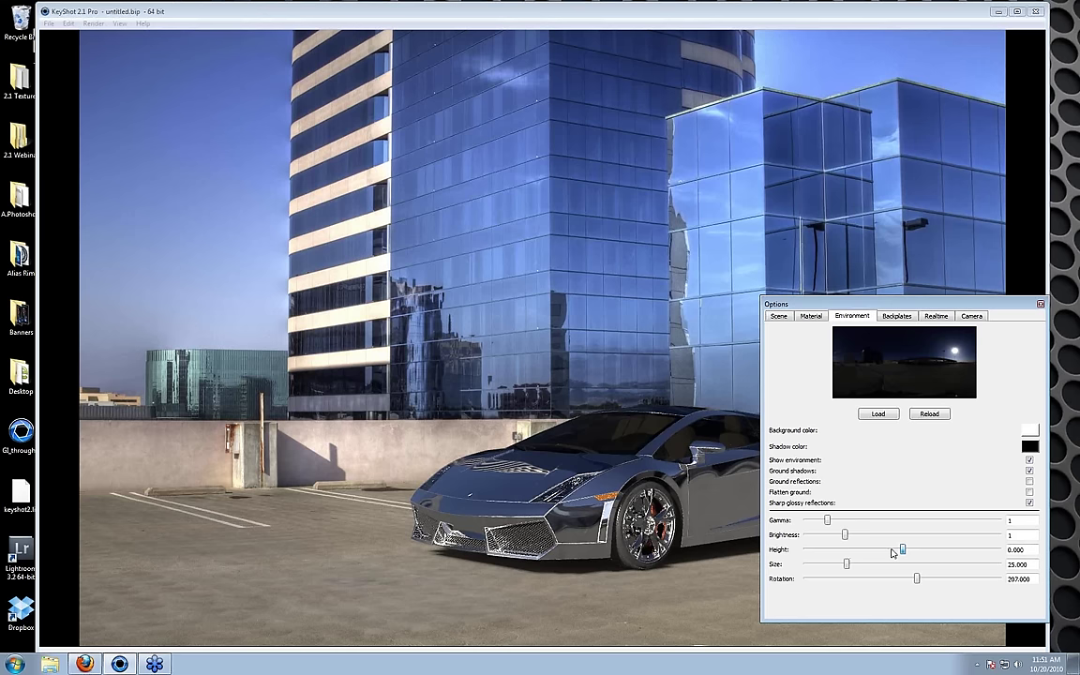
{"action": "left_click_drag", "start_coordinate": [891, 553], "coordinate": [891, 550]}
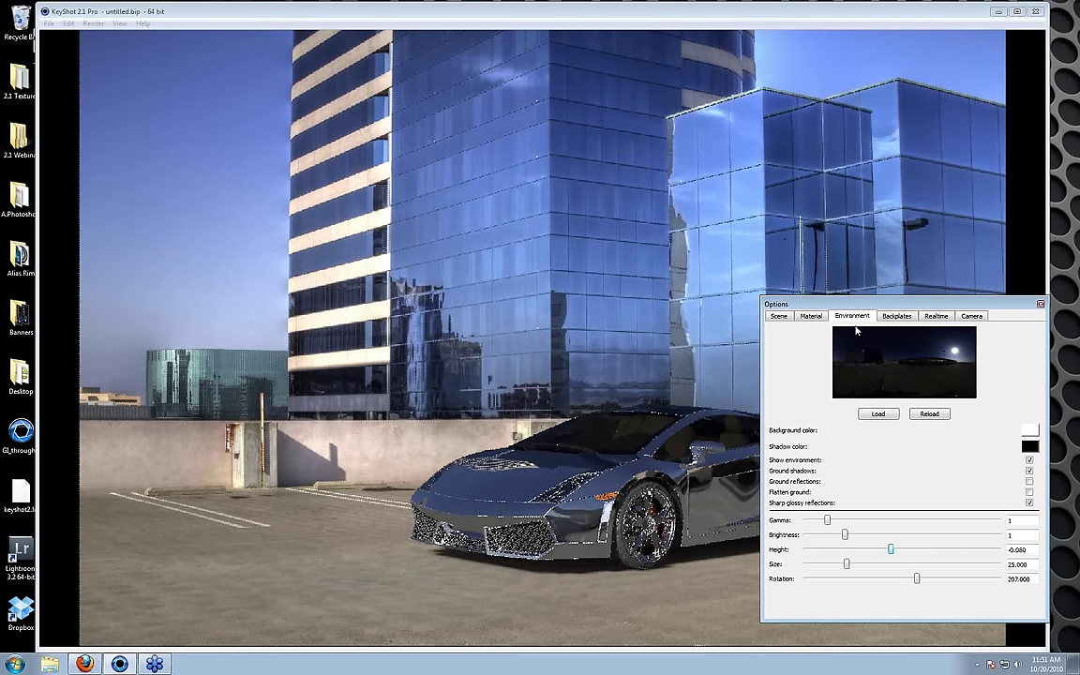
{"action": "left_click_drag", "start_coordinate": [863, 305], "coordinate": [230, 64]}
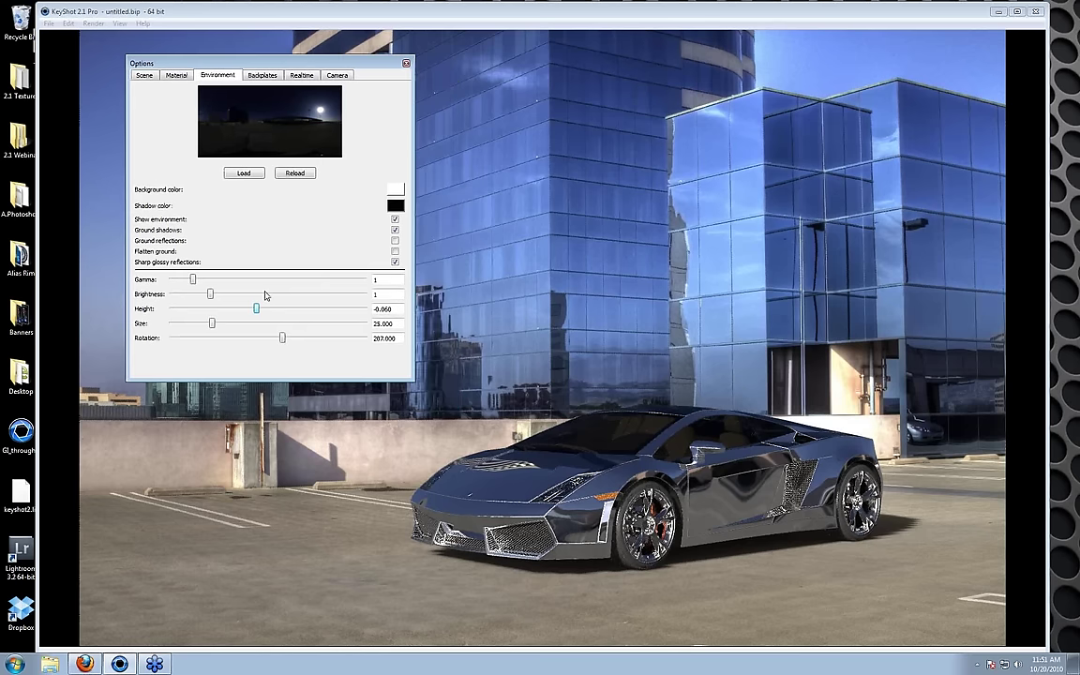
{"action": "left_click_drag", "start_coordinate": [256, 308], "coordinate": [277, 320]}
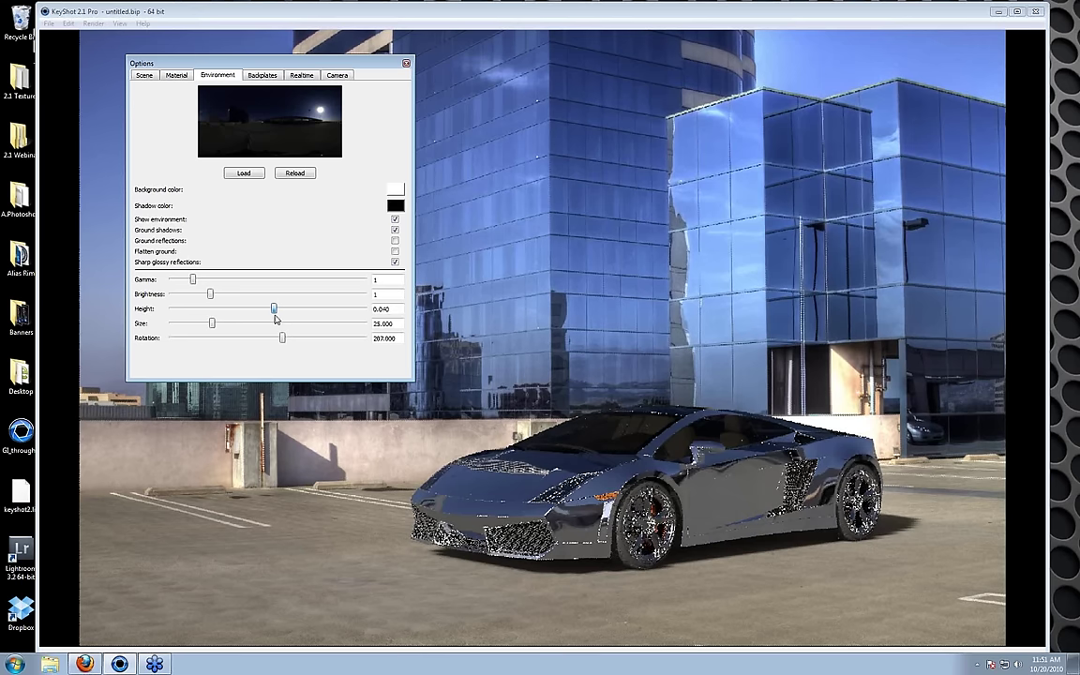
{"action": "left_click_drag", "start_coordinate": [276, 320], "coordinate": [269, 318]}
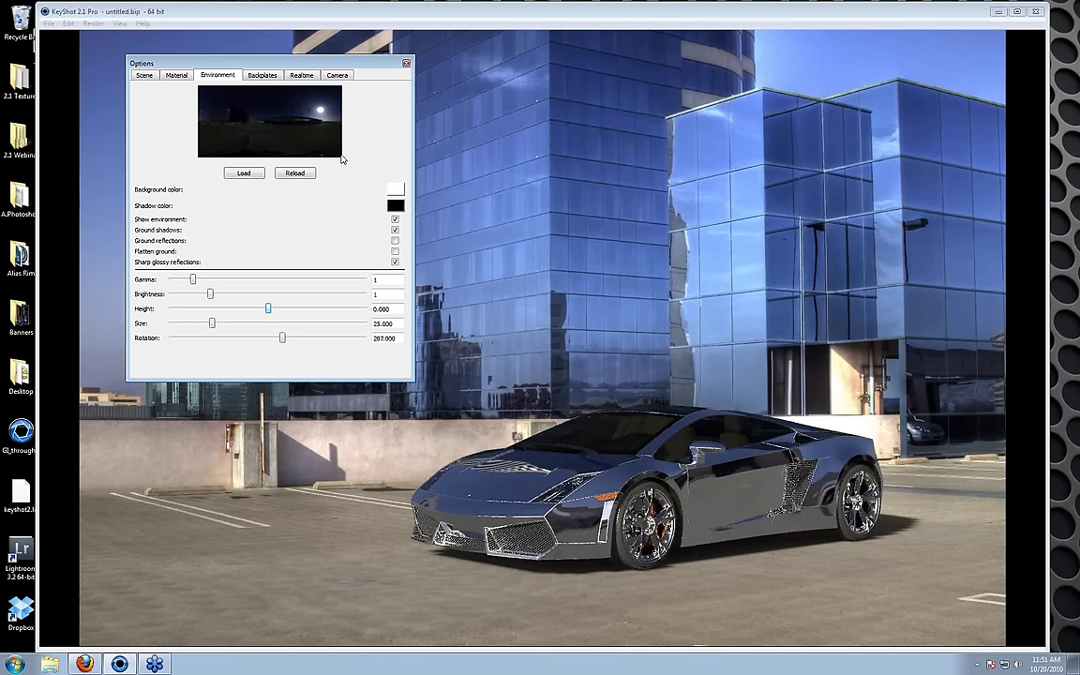
- Change the car body's material type to Metallic Paint
{"action": "left_click_drag", "start_coordinate": [291, 68], "coordinate": [266, 81]}
{"action": "left_click", "coordinate": [150, 89]}
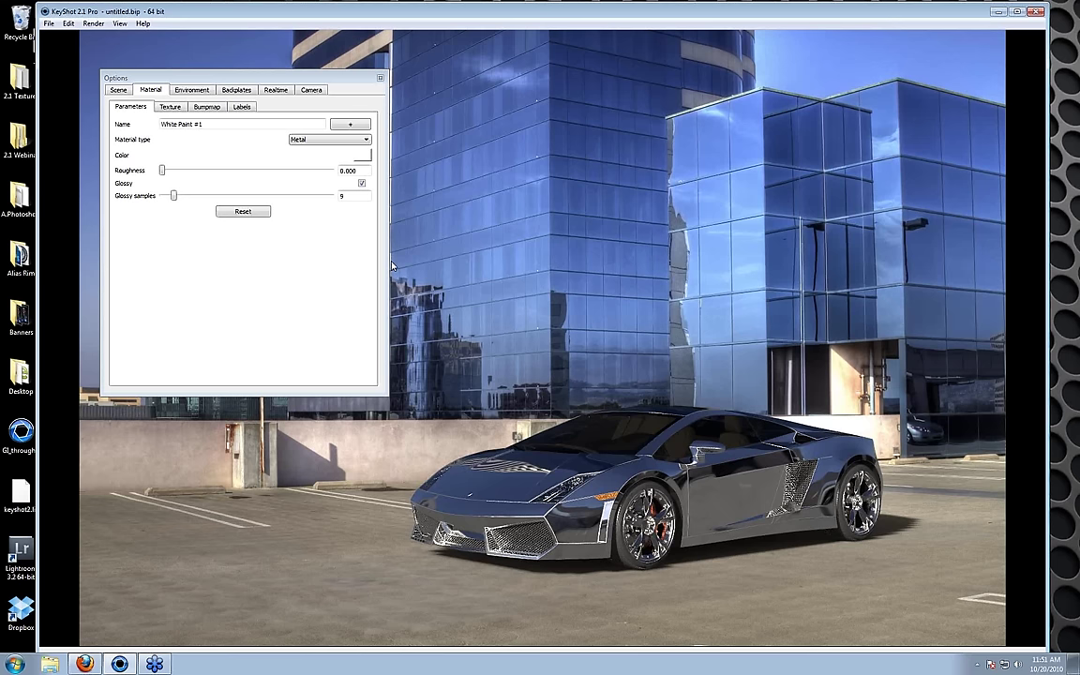
{"action": "left_click", "coordinate": [312, 140]}
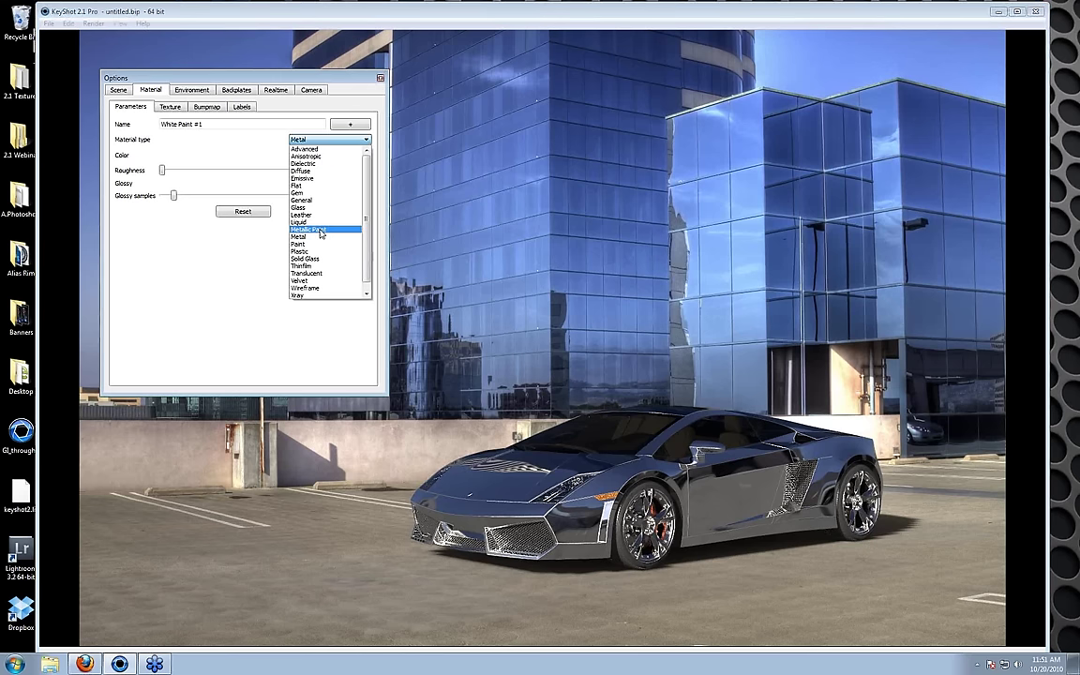
{"action": "left_click", "coordinate": [319, 231]}
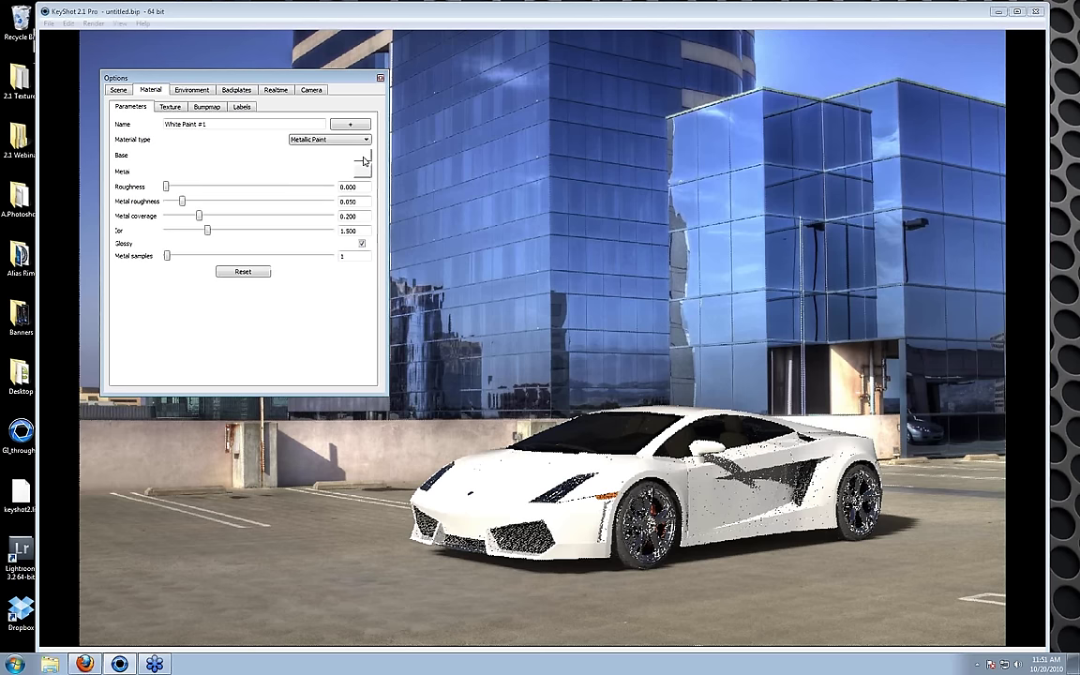
- Set the metallic paint's base color to a dark muted blue with hue 231, saturation 149 and value 68
{"action": "left_click", "coordinate": [361, 159]}
{"action": "left_click_drag", "start_coordinate": [323, 205], "coordinate": [266, 277]}
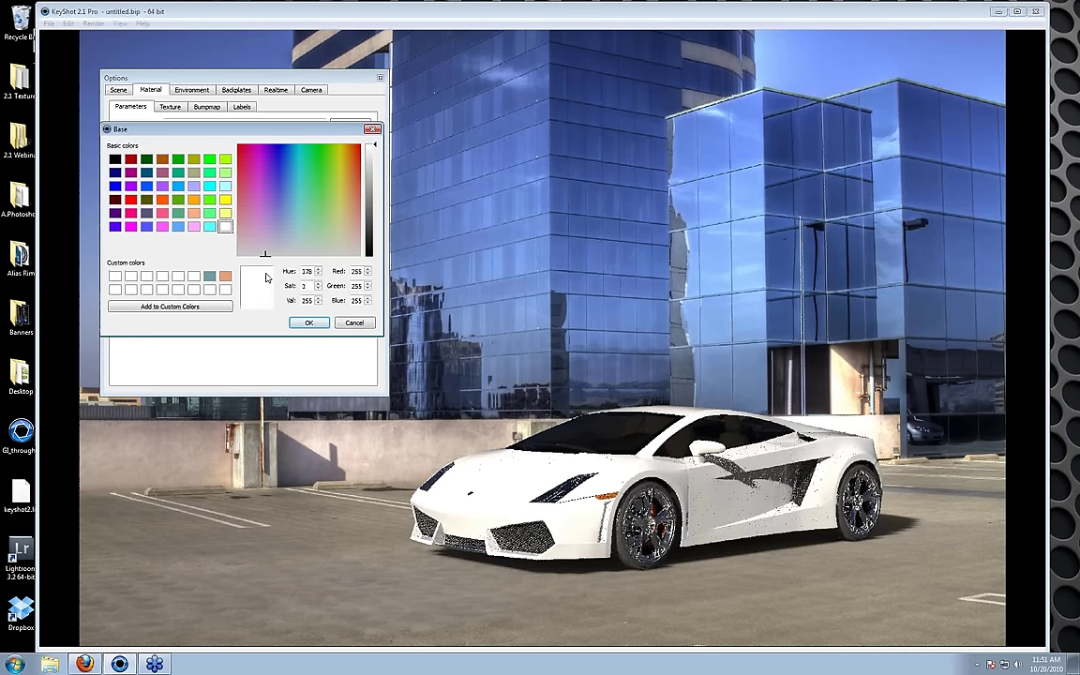
{"action": "left_click", "coordinate": [375, 228]}
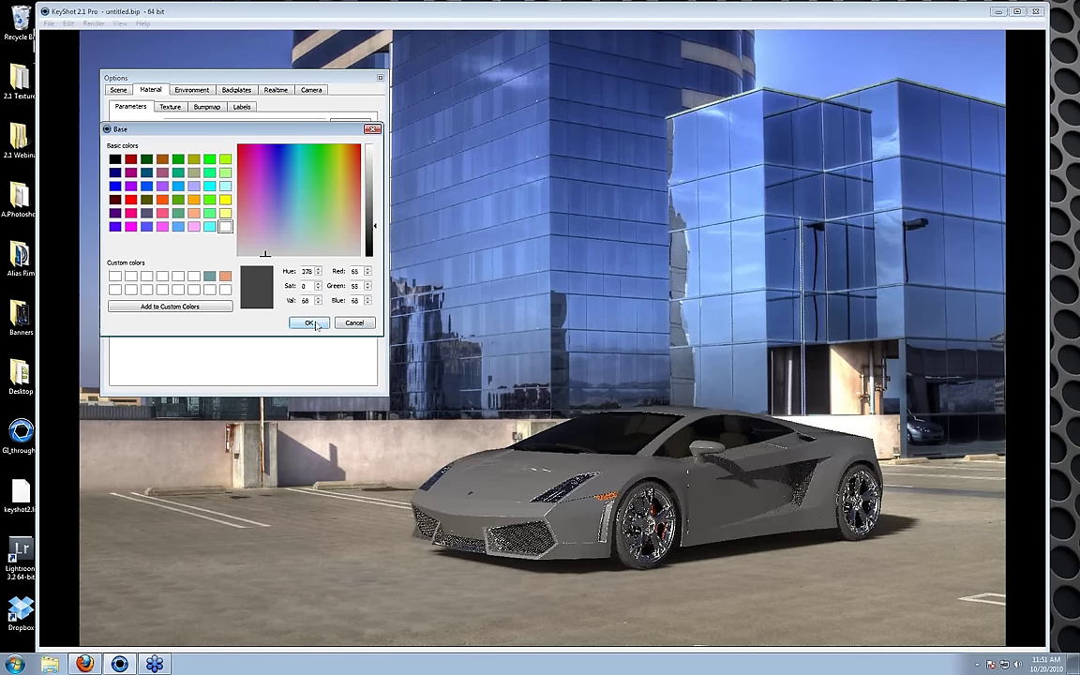
{"action": "left_click", "coordinate": [285, 235]}
{"action": "left_click", "coordinate": [281, 192]}
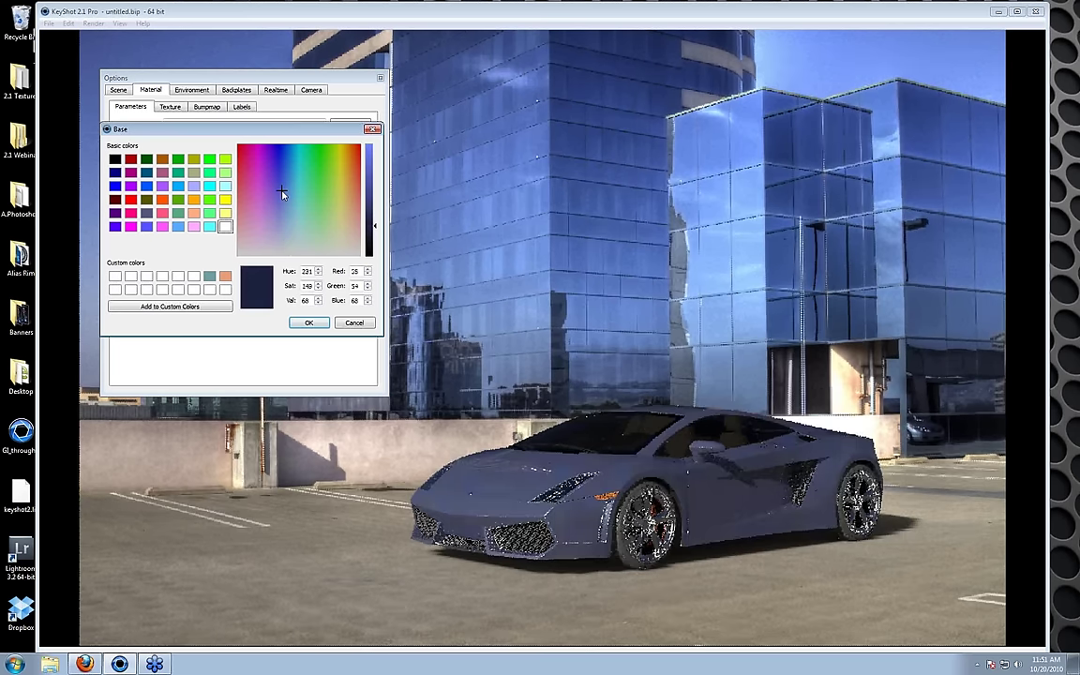
{"action": "key", "text": "Return"}
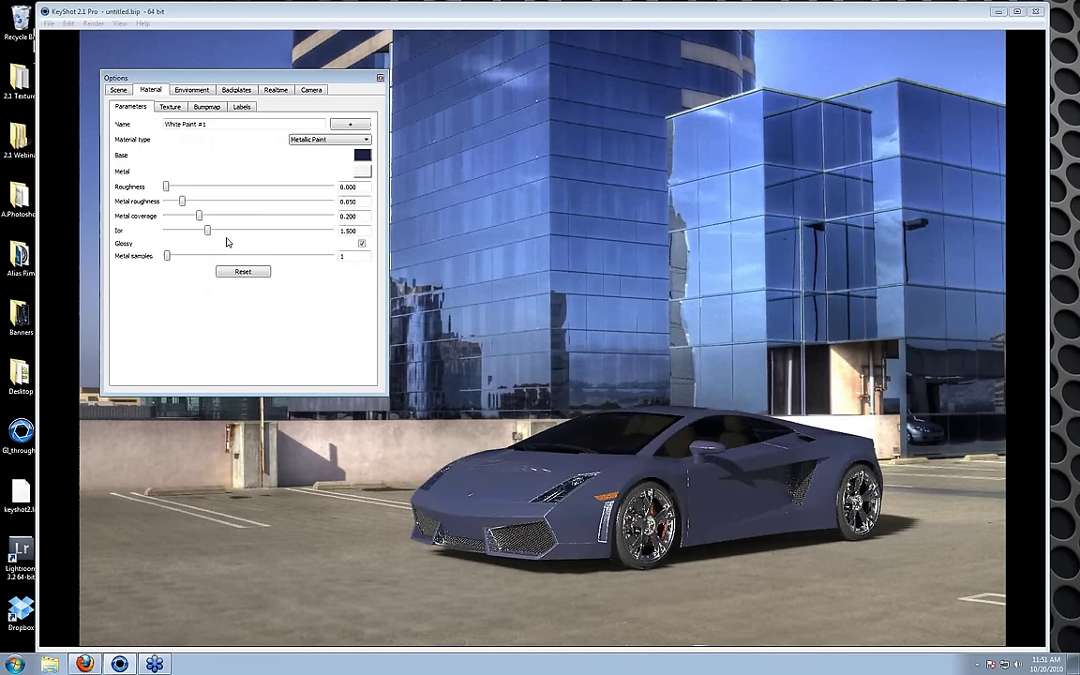
- Set the paint's metal color to a light sky blue with RGB 133, 217, 255
{"action": "left_click", "coordinate": [360, 170]}
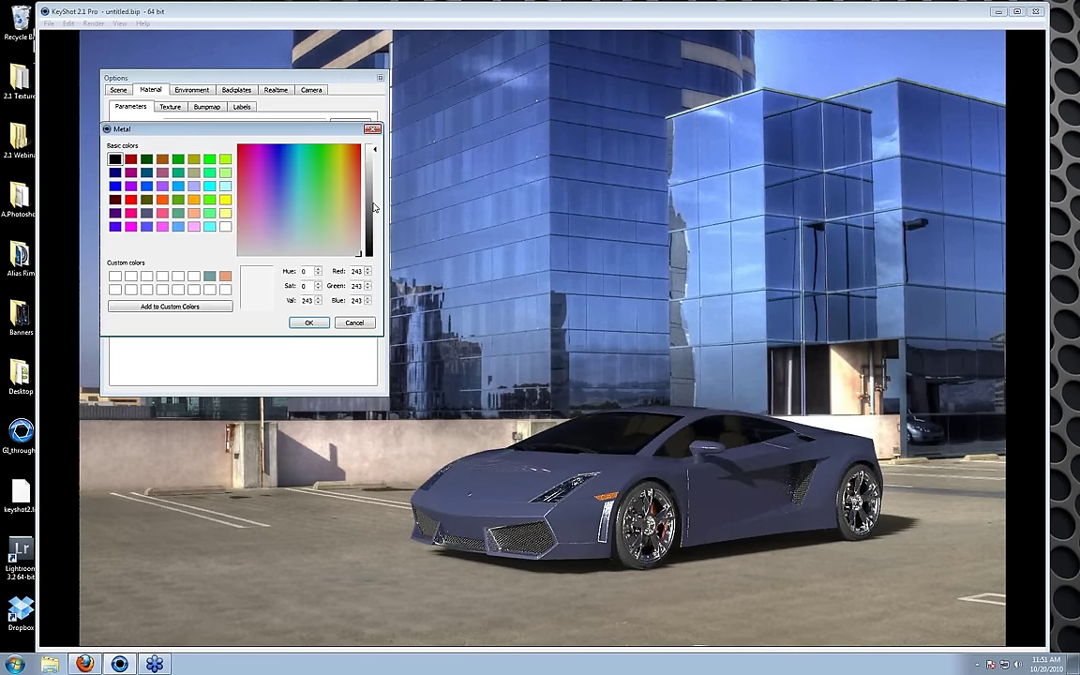
{"action": "left_click", "coordinate": [295, 189]}
{"action": "left_click", "coordinate": [291, 202]}
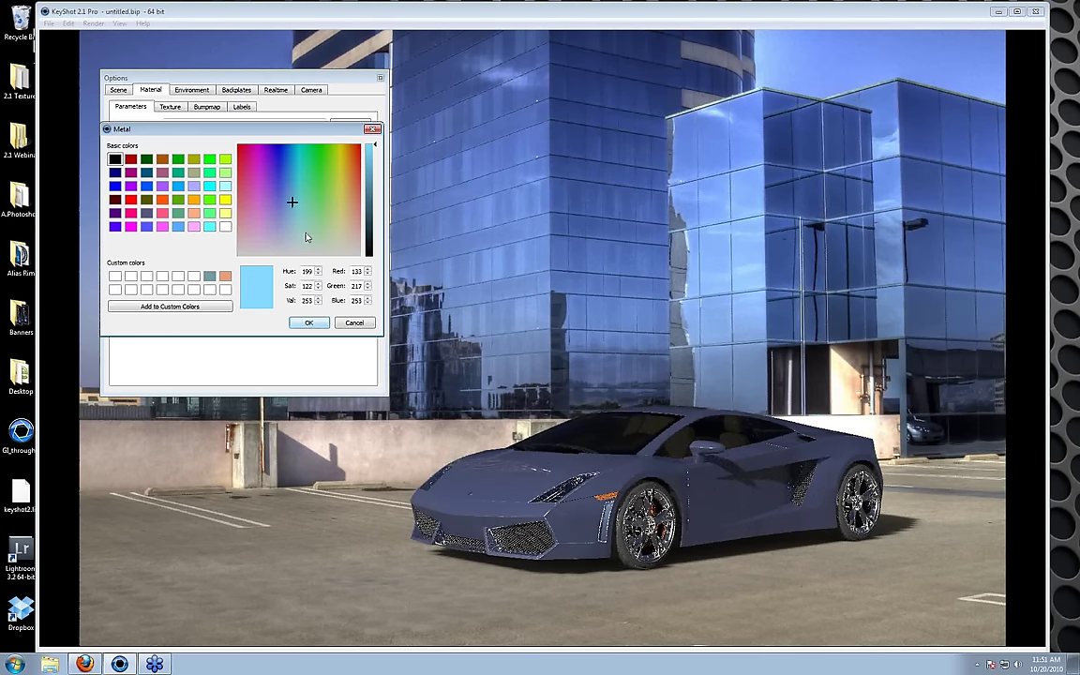
{"action": "left_click", "coordinate": [308, 322]}
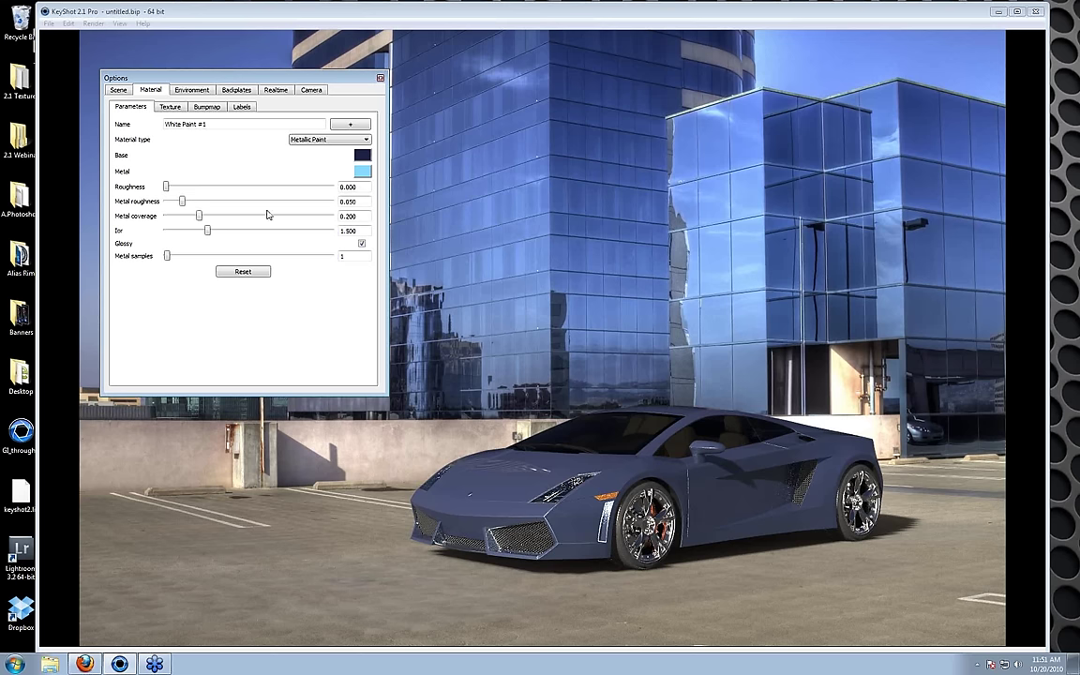
- Deepen the paint's base color to a saturated navy with hue 222, saturation 236 and value 36
{"action": "left_click", "coordinate": [362, 155]}
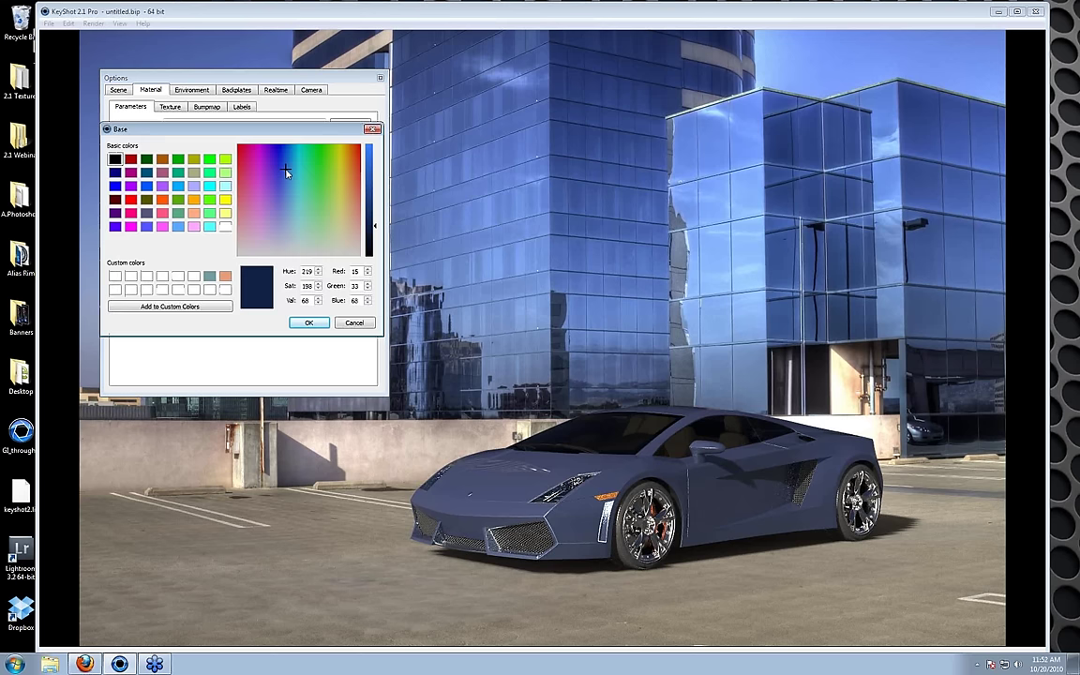
{"action": "left_click_drag", "start_coordinate": [287, 172], "coordinate": [283, 152]}
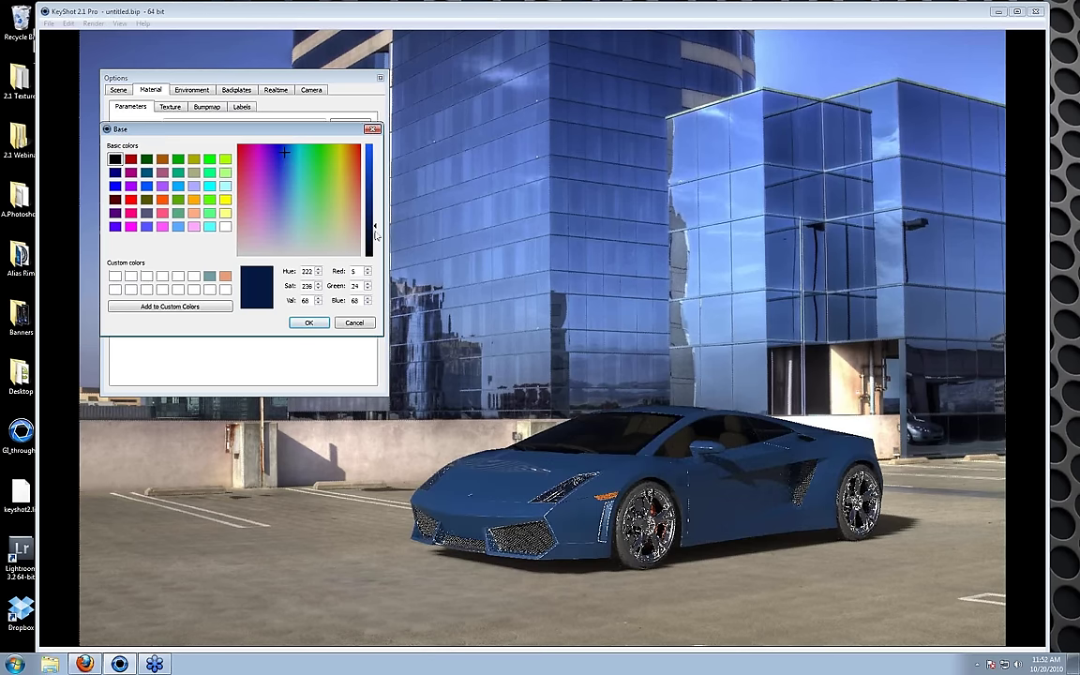
{"action": "left_click_drag", "start_coordinate": [375, 236], "coordinate": [375, 247]}
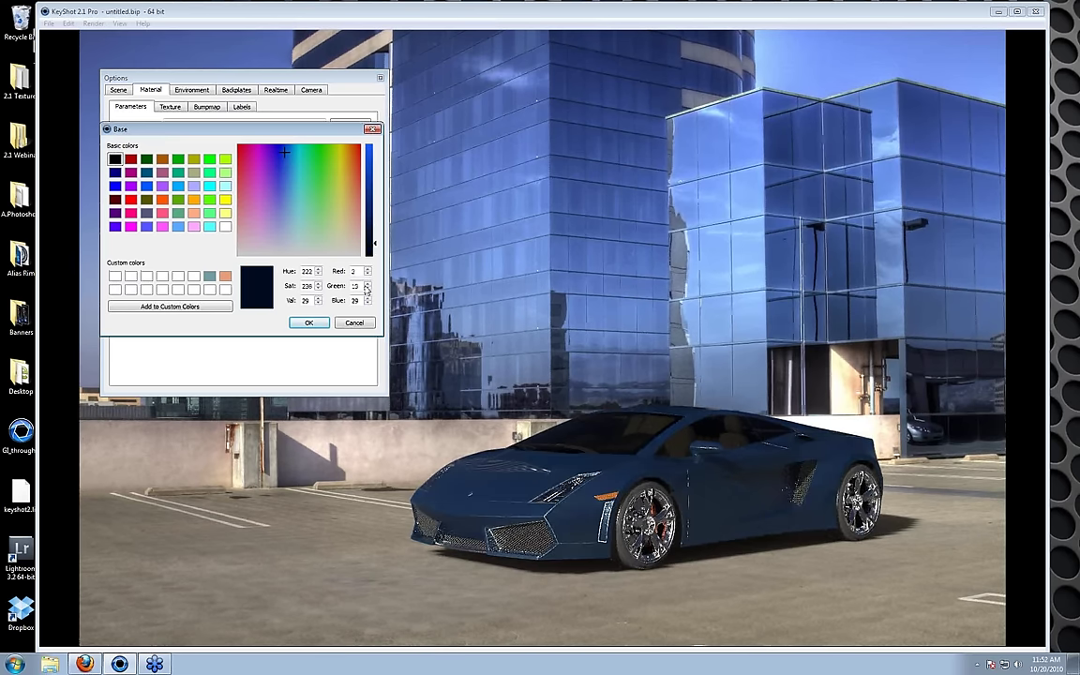
{"action": "left_click_drag", "start_coordinate": [374, 245], "coordinate": [374, 239]}
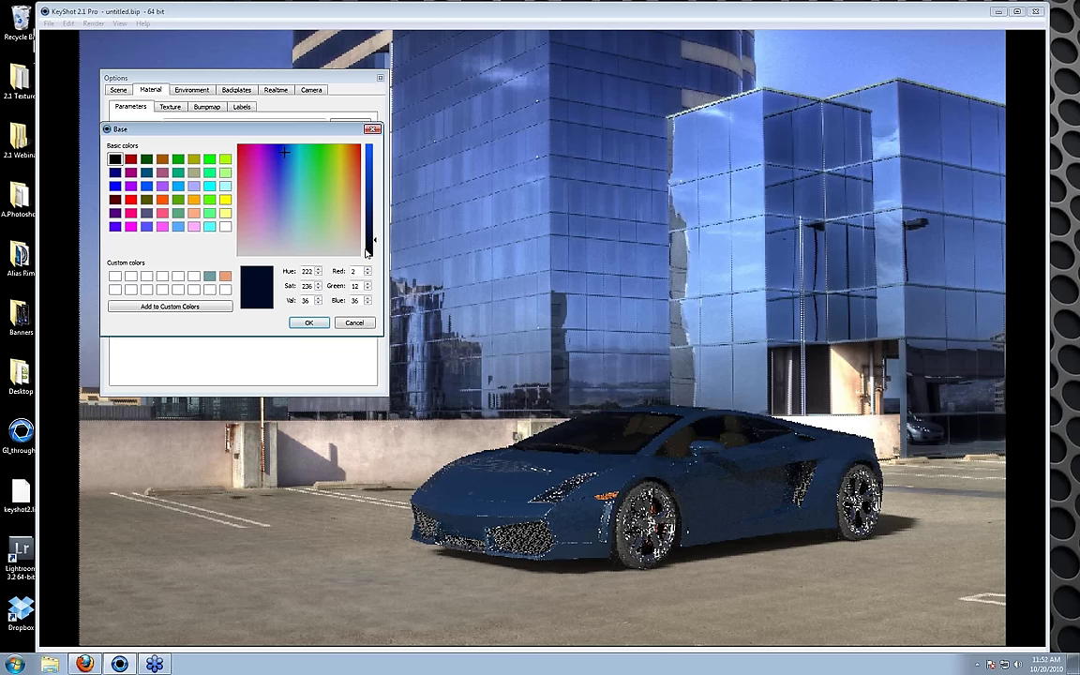
{"action": "left_click", "coordinate": [309, 323]}
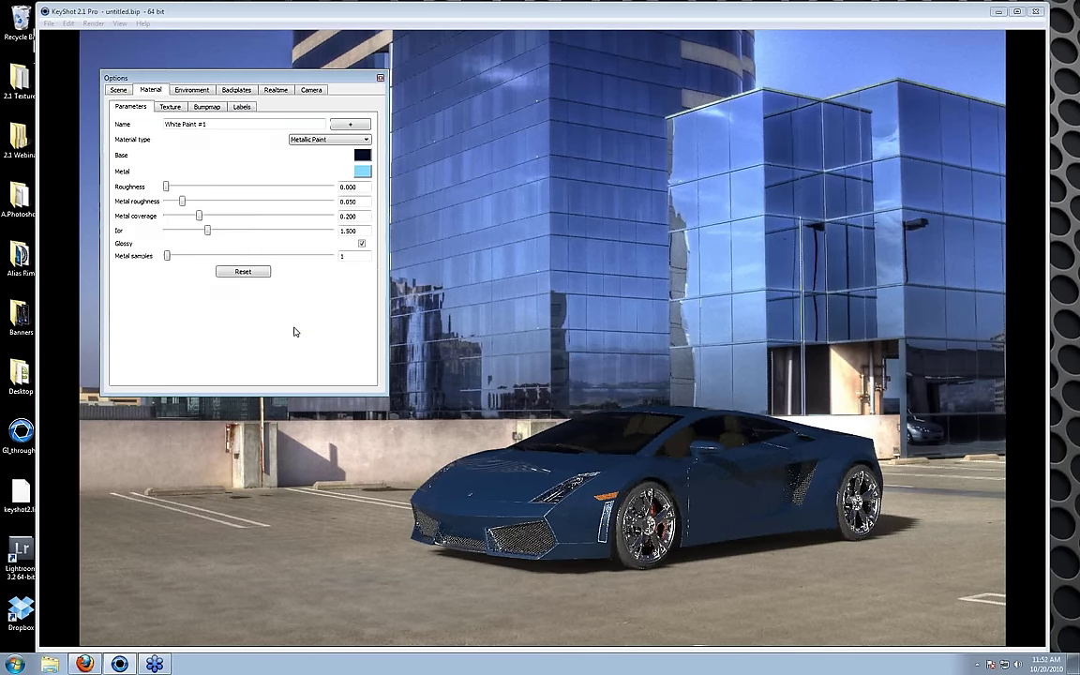
- Change the paint's base color to a near-black neutral with RGB 6, 6, 6
{"action": "left_click", "coordinate": [364, 158]}
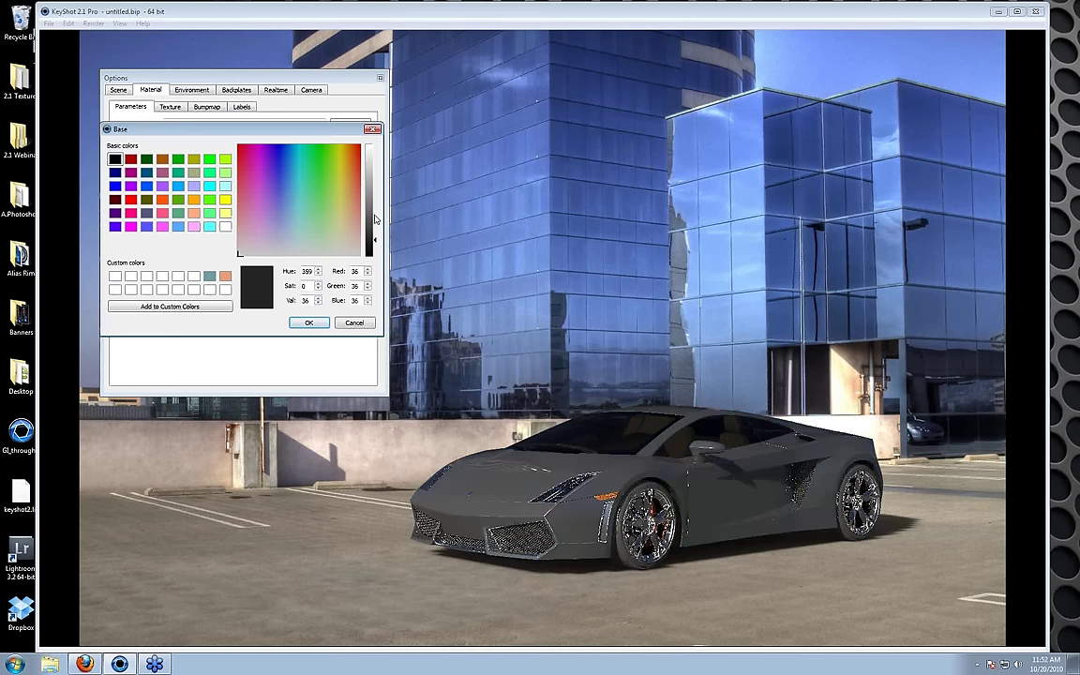
{"action": "left_click_drag", "start_coordinate": [375, 219], "coordinate": [371, 259]}
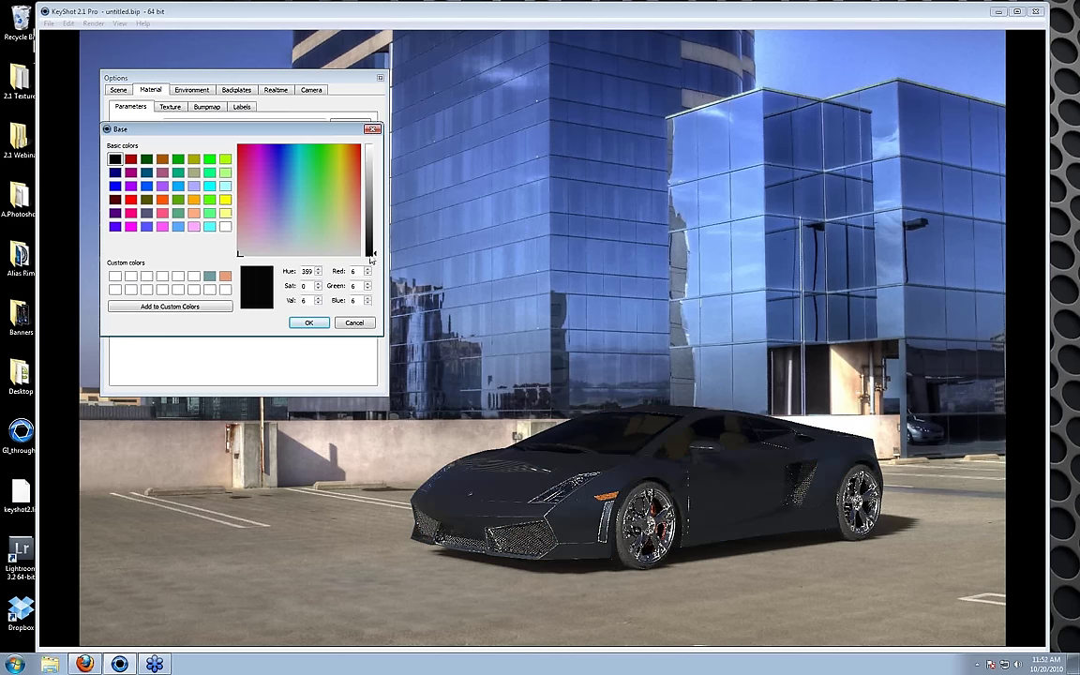
{"action": "left_click", "coordinate": [326, 322]}
- Change the metallic paint's metal color to a saturated blue with RGB 34, 111, 255
{"action": "left_click", "coordinate": [361, 171]}
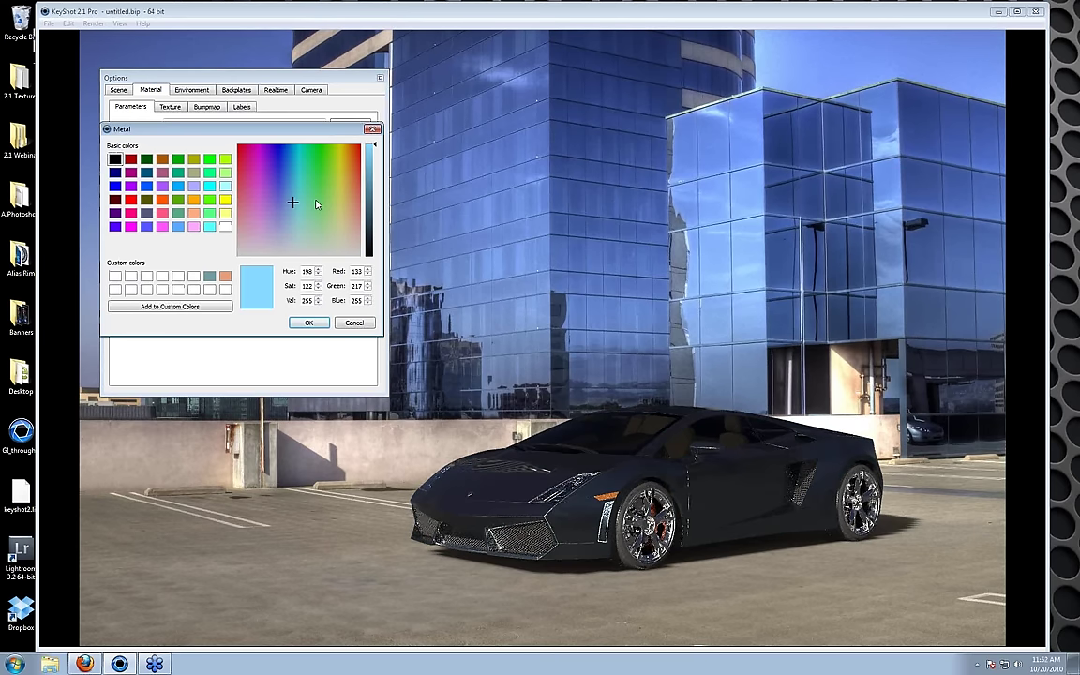
{"action": "left_click", "coordinate": [286, 163]}
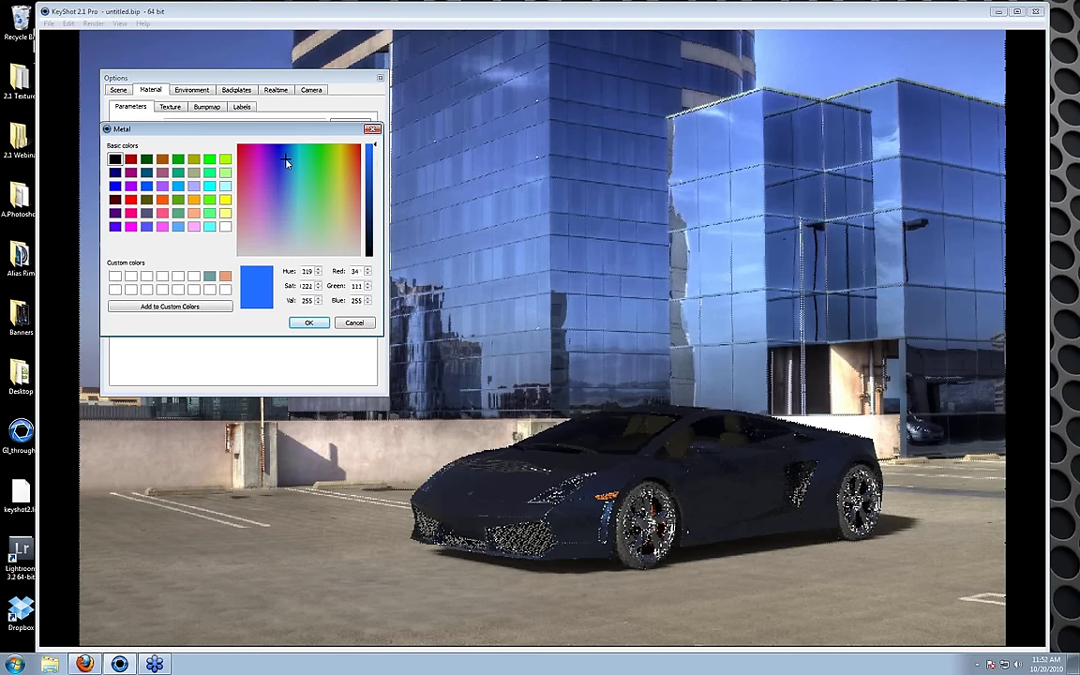
{"action": "left_click", "coordinate": [308, 322]}
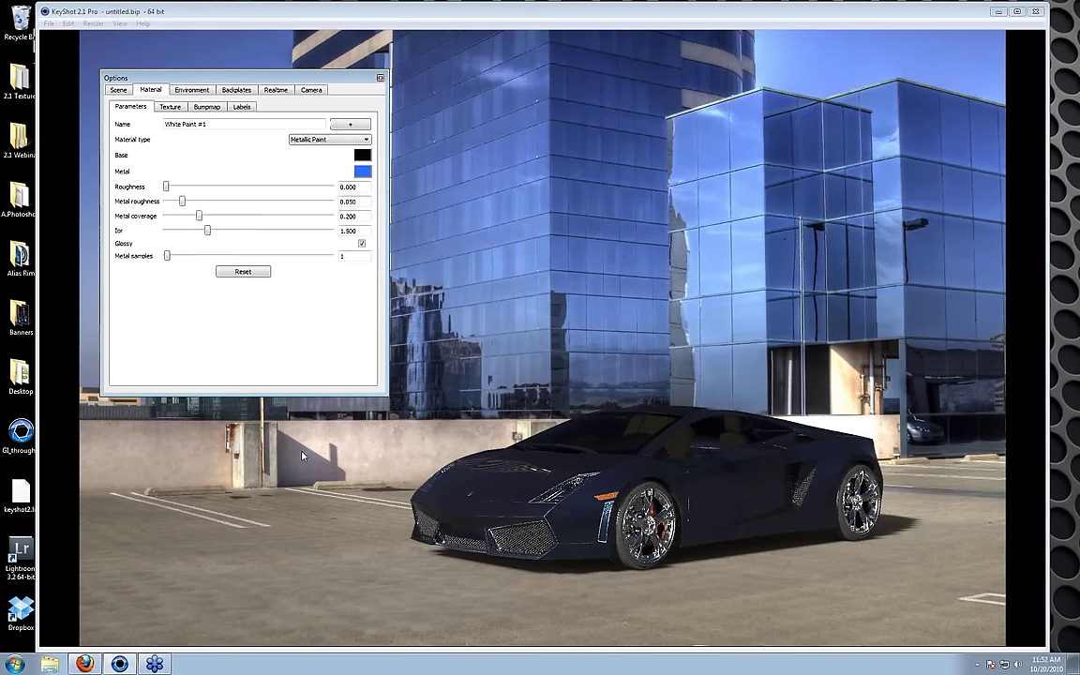
{"action": "left_click", "coordinate": [516, 487]}
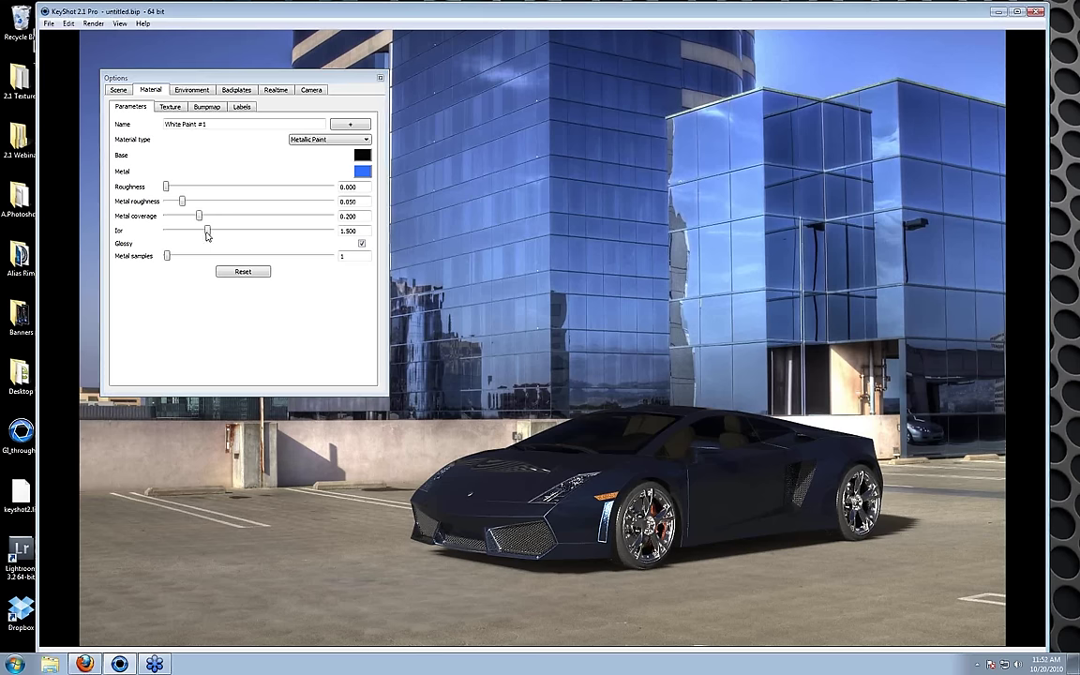
- Raise the body paint's index of refraction to 3.000 and view the car without the options window
{"action": "left_click_drag", "start_coordinate": [207, 232], "coordinate": [222, 233]}
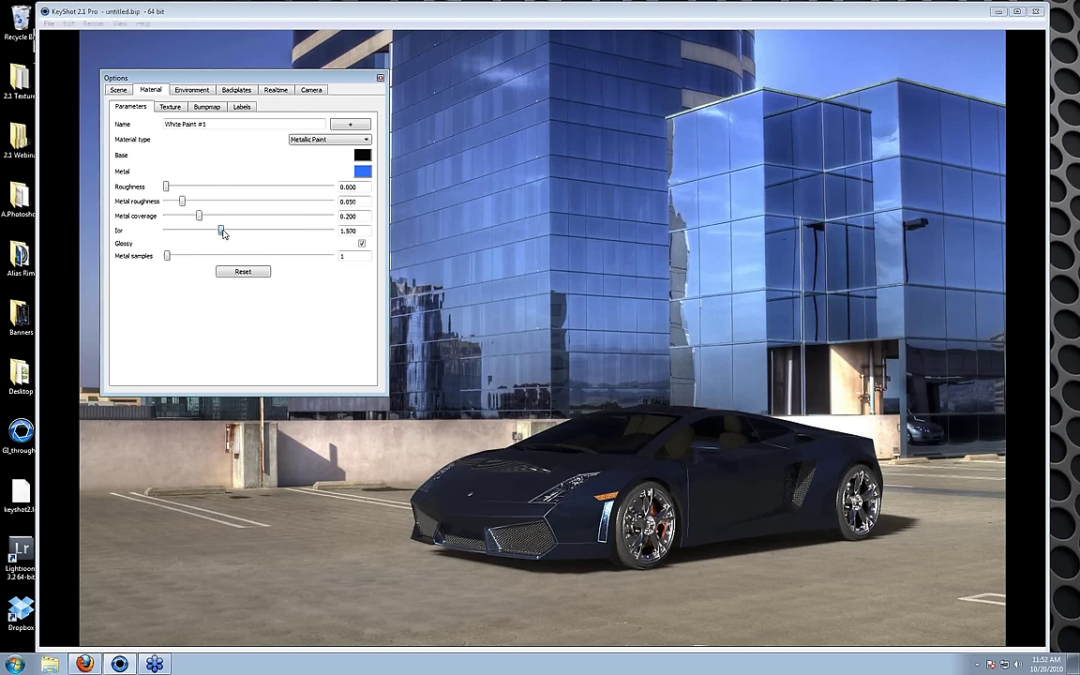
{"action": "left_click_drag", "start_coordinate": [223, 234], "coordinate": [331, 233]}
{"action": "left_click_drag", "start_coordinate": [439, 330], "coordinate": [459, 317]}
{"action": "left_click", "coordinate": [467, 309]}
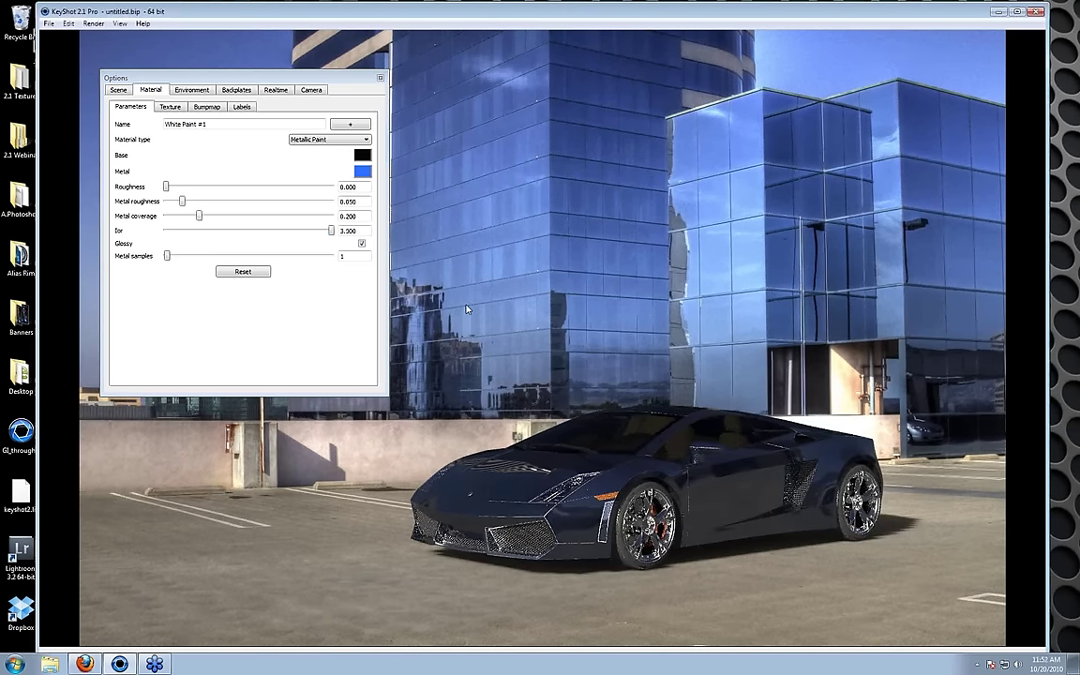
{"action": "key", "text": "space"}
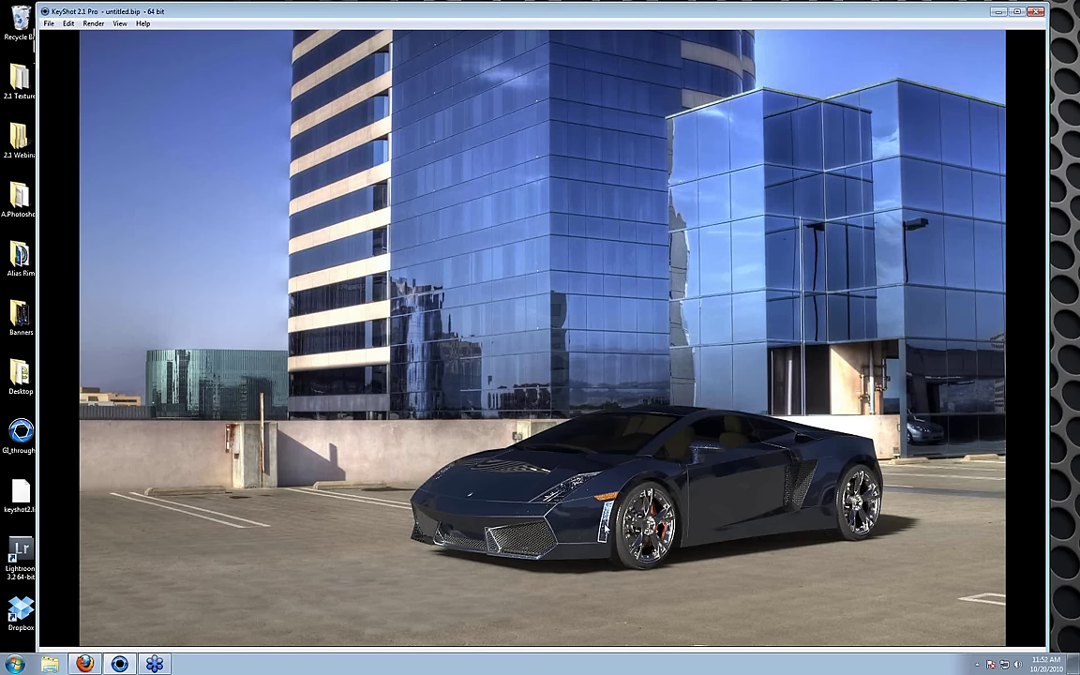
- Darken the wheel rim's Brushed Aluminum metal color to a near-black gray with RGB 21, 21, 21
{"action": "double_click", "coordinate": [592, 534]}
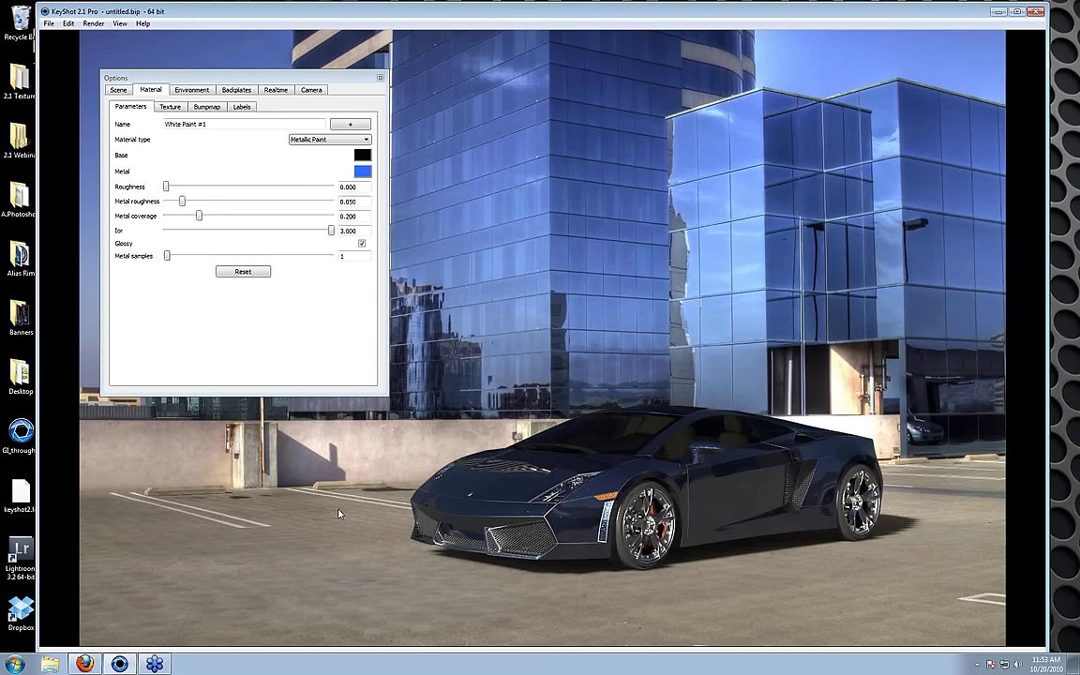
{"action": "middle_click_drag", "start_coordinate": [339, 514], "coordinate": [900, 504]}
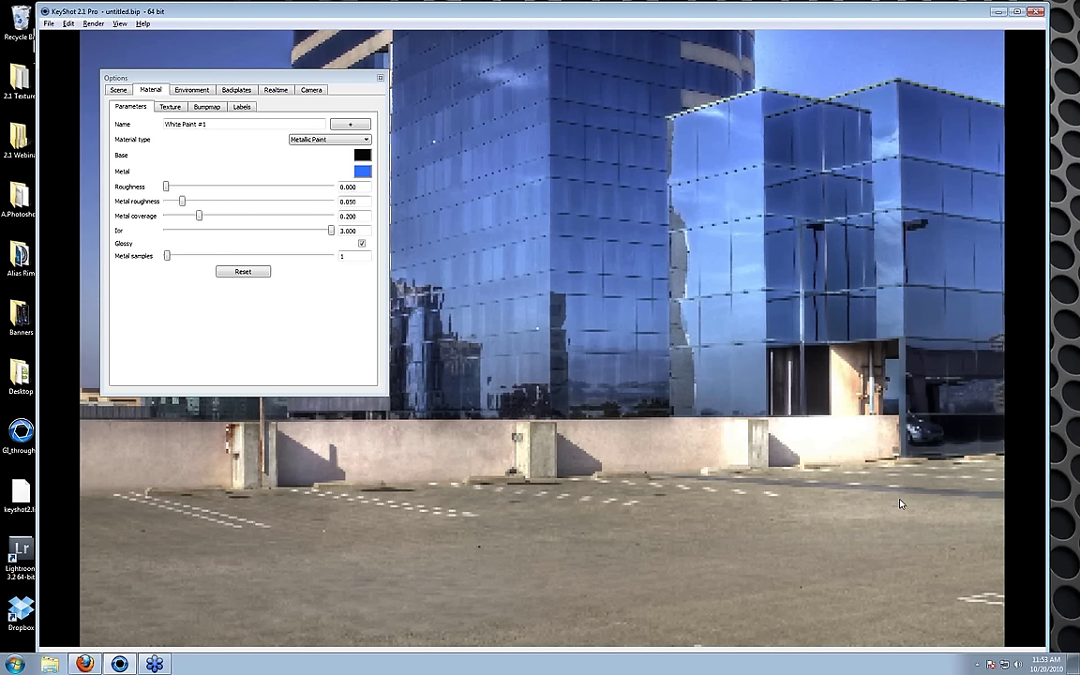
{"action": "middle_click_drag", "start_coordinate": [899, 503], "coordinate": [443, 391]}
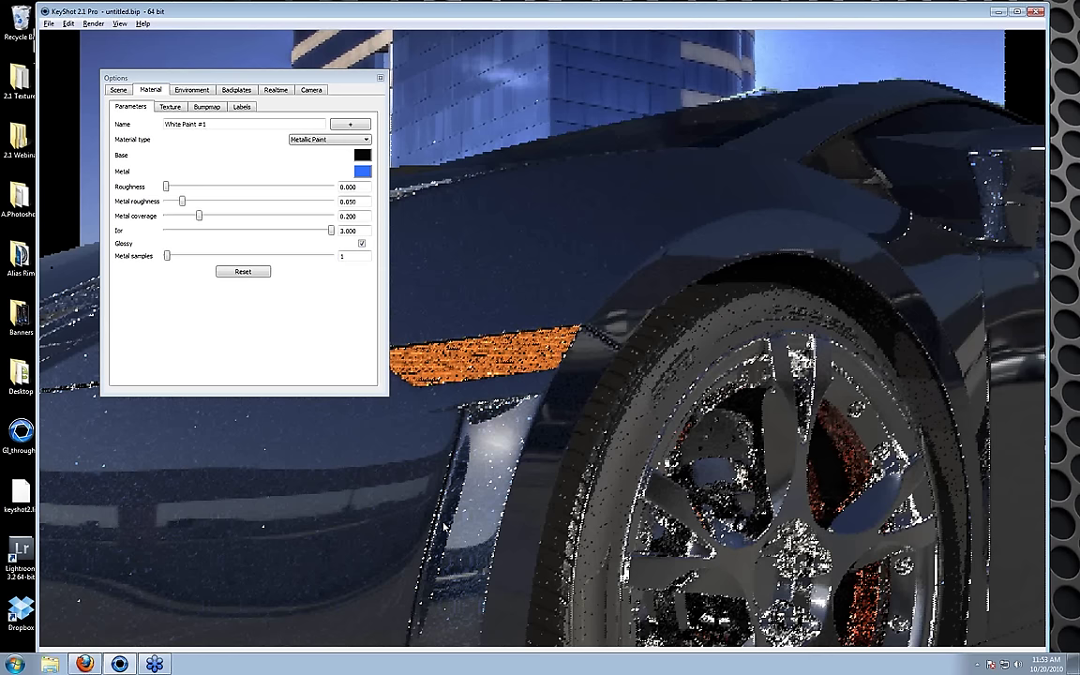
{"action": "scroll", "coordinate": [770, 444], "scroll_direction": "up", "scroll_amount": 3}
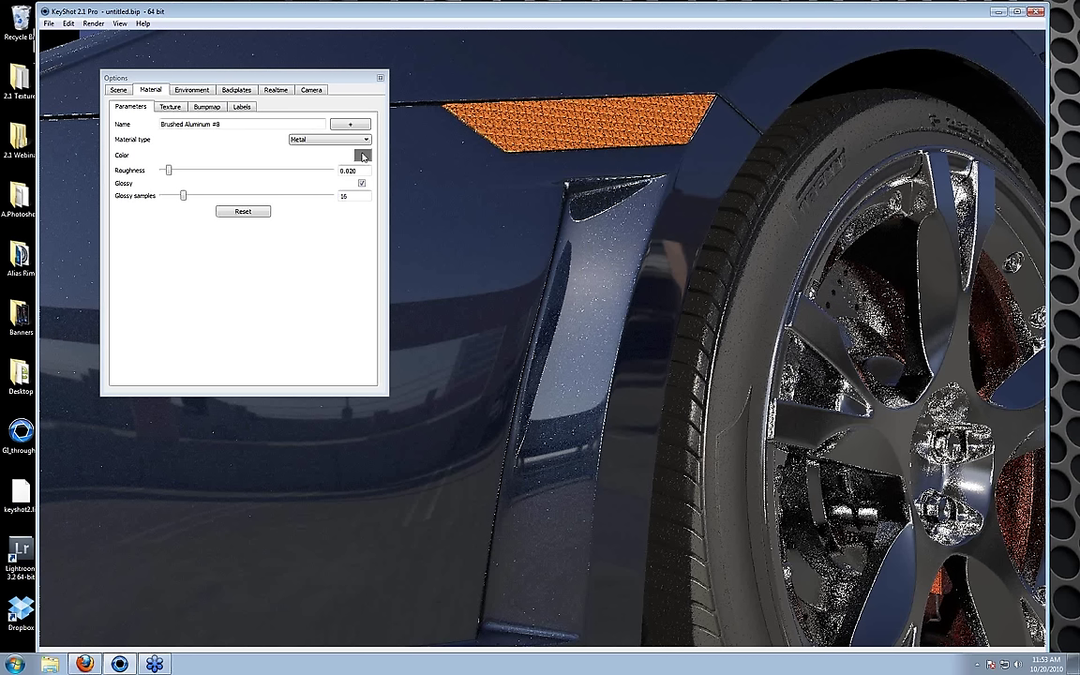
{"action": "left_click", "coordinate": [363, 156]}
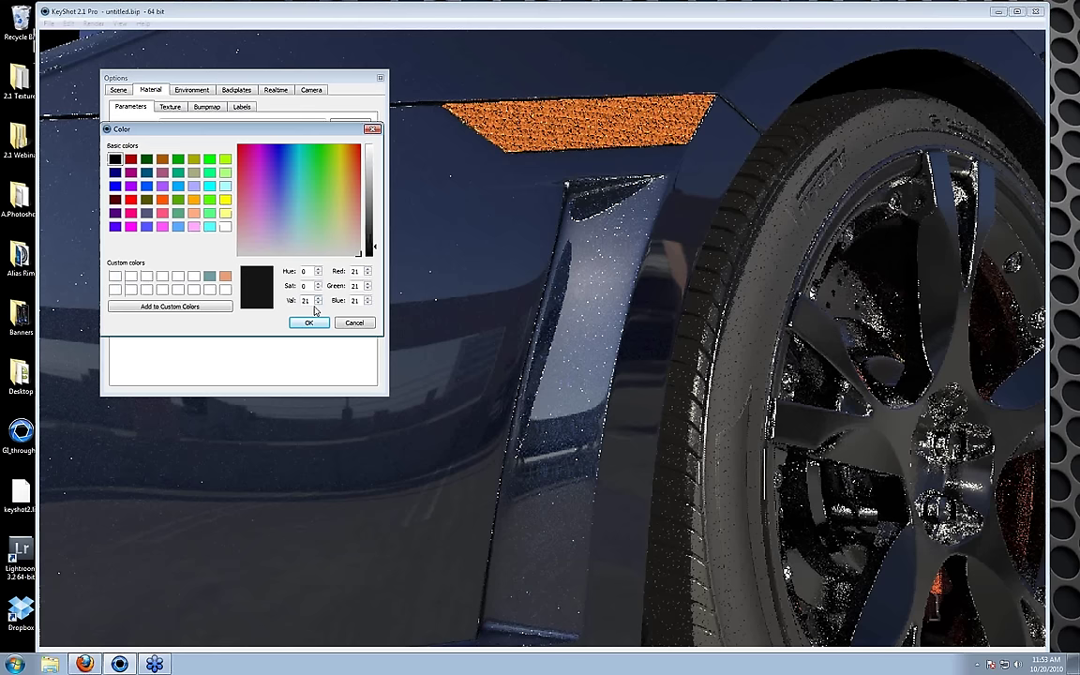
{"action": "left_click", "coordinate": [309, 322]}
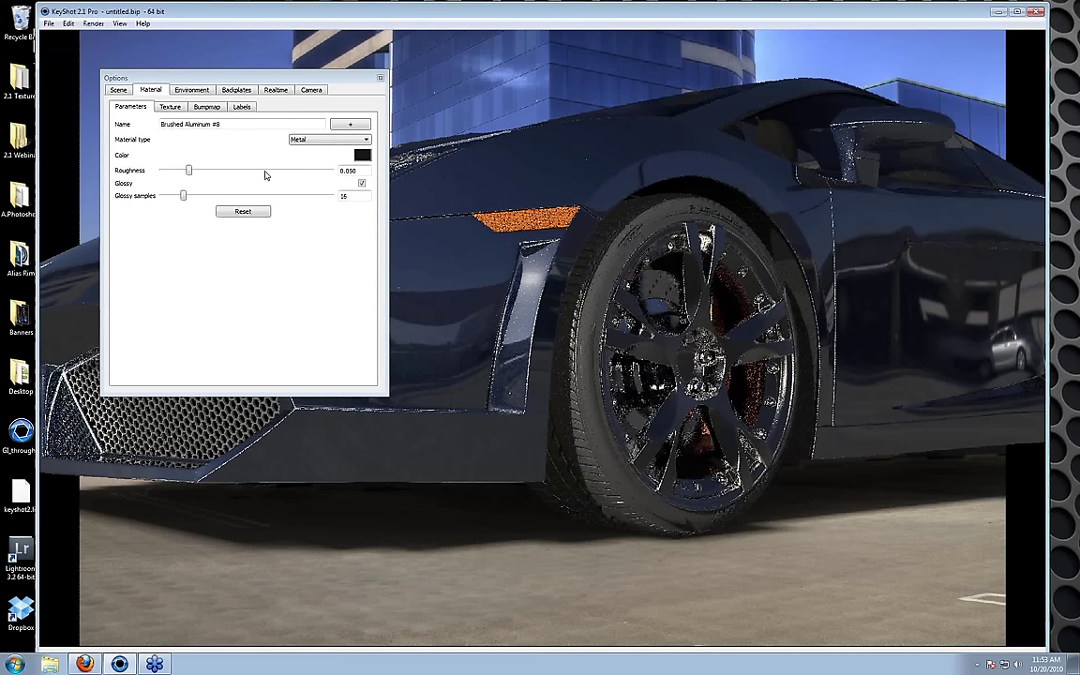
- Increase the roughness of the wheel rim's metal material to 0.170
{"action": "left_click", "coordinate": [266, 171]}
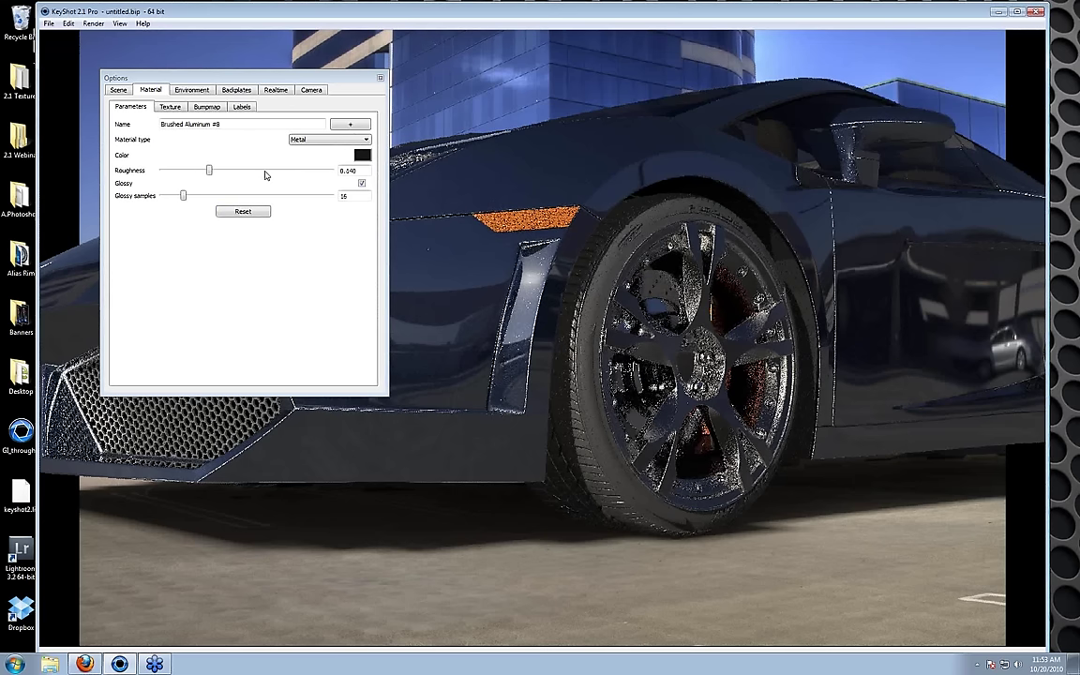
{"action": "left_click", "coordinate": [265, 175]}
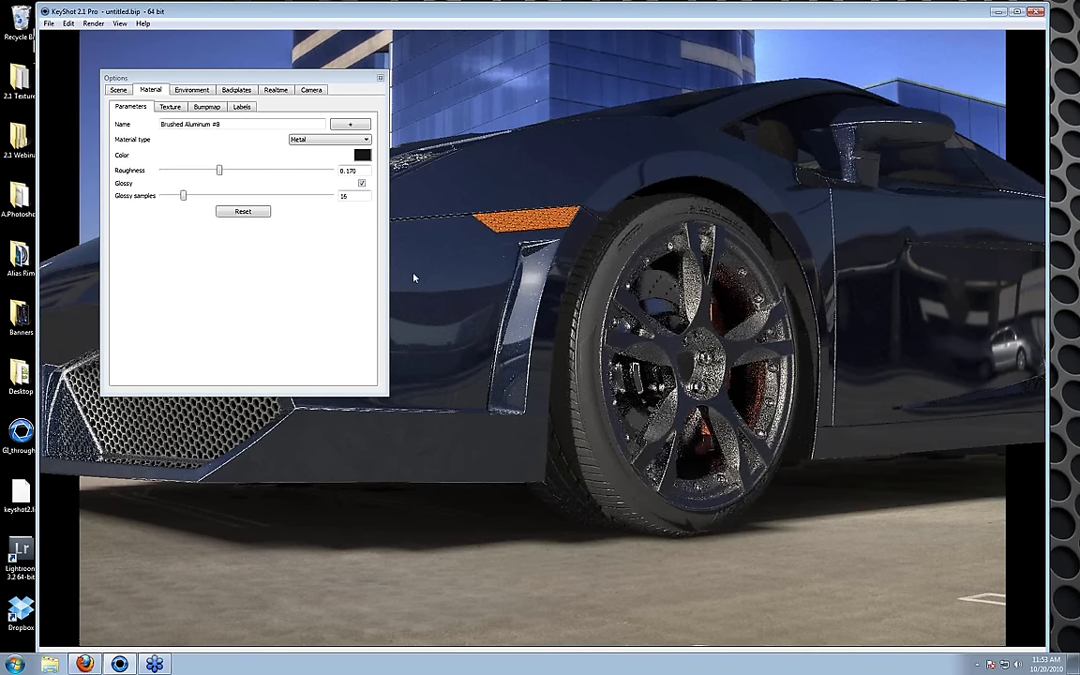
{"action": "key", "text": "space"}
{"action": "left_click_drag", "start_coordinate": [413, 277], "coordinate": [548, 441]}
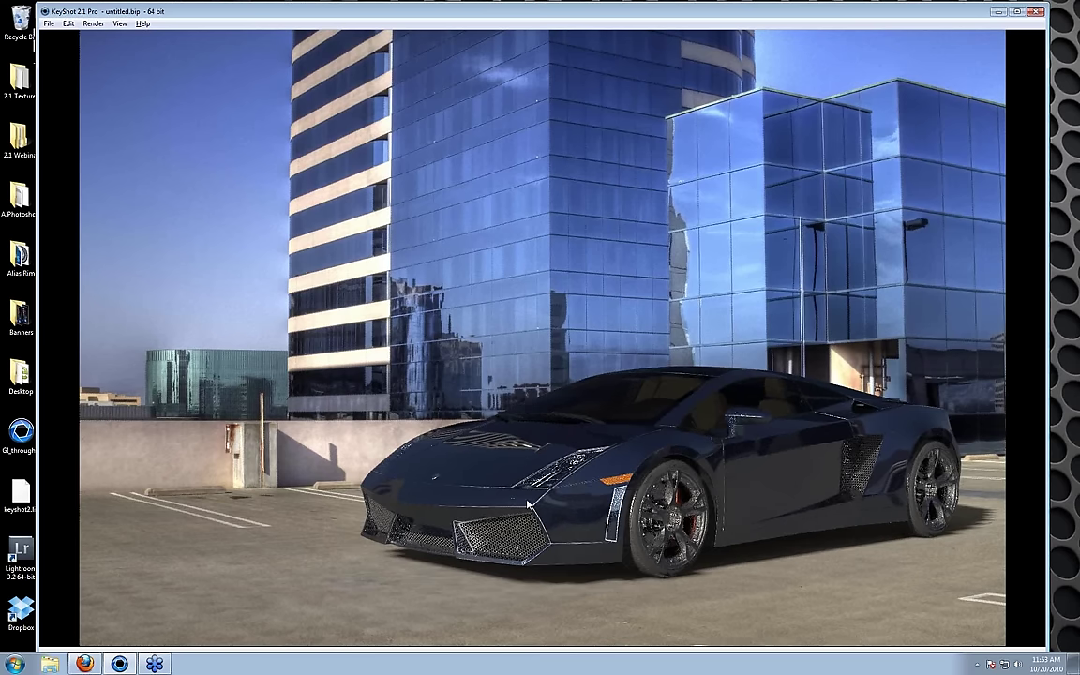
- Darken the base color of the front grille's Metallic Silver Paint to RGB 29, 29, 29
{"action": "key", "text": "space"}
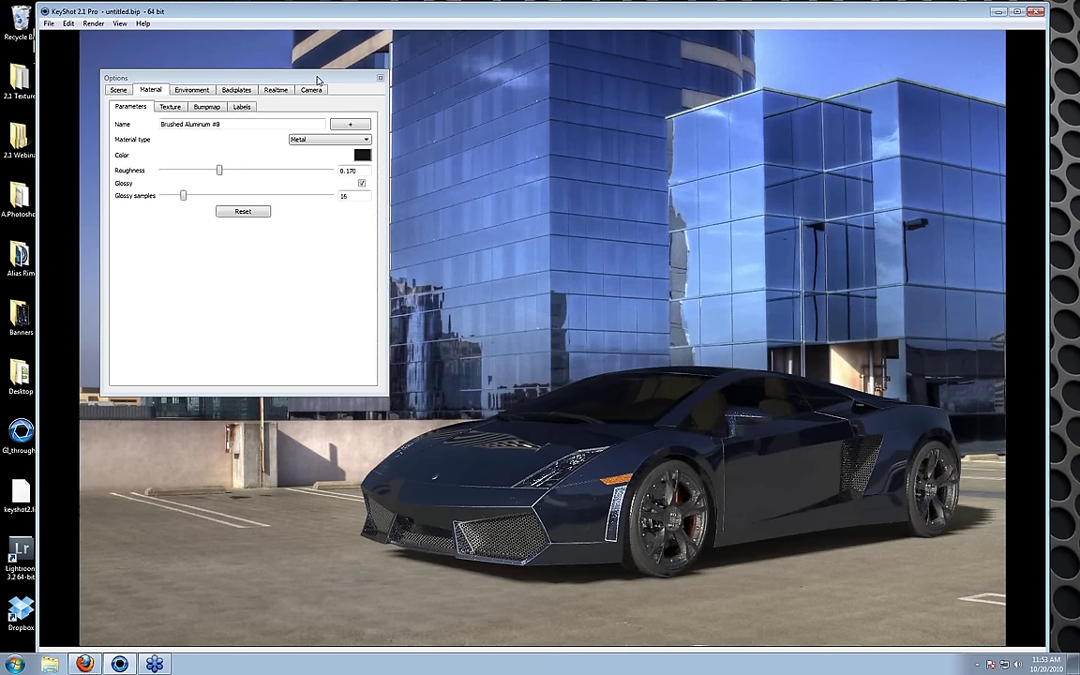
{"action": "left_click_drag", "start_coordinate": [317, 80], "coordinate": [263, 53]}
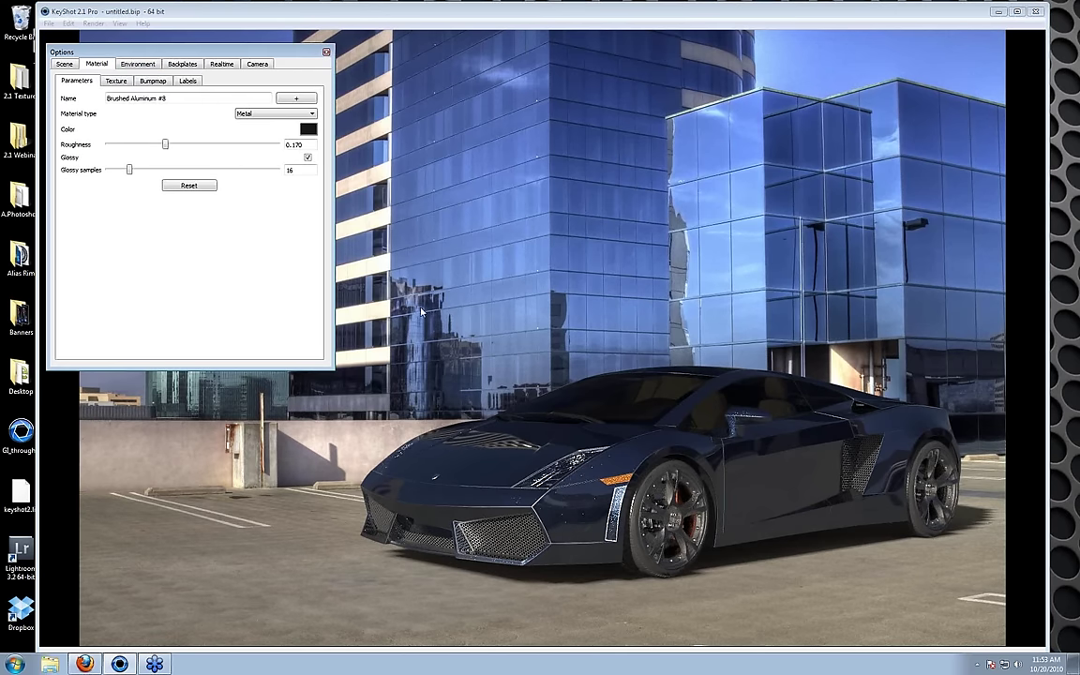
{"action": "double_click", "coordinate": [456, 469]}
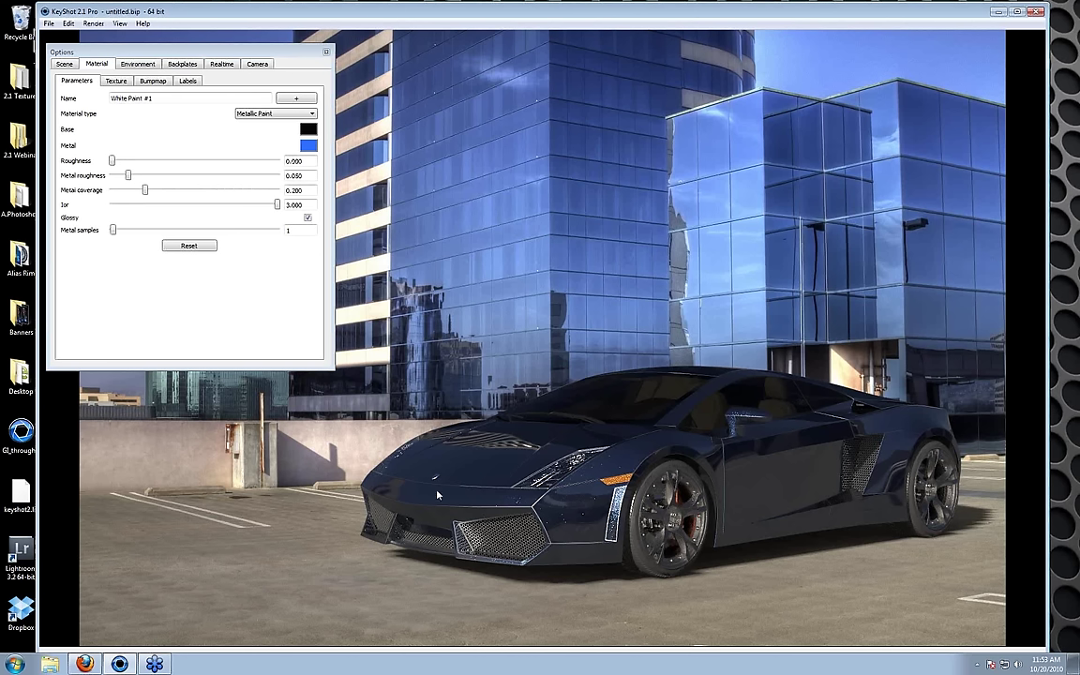
{"action": "double_click", "coordinate": [494, 541]}
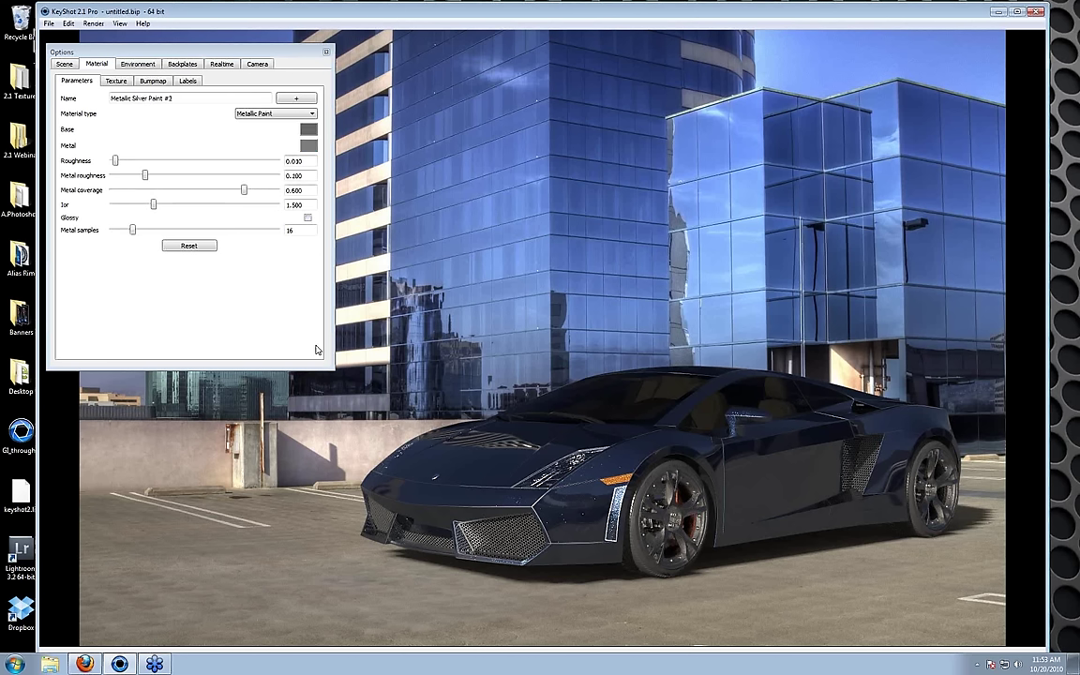
{"action": "left_click", "coordinate": [307, 130]}
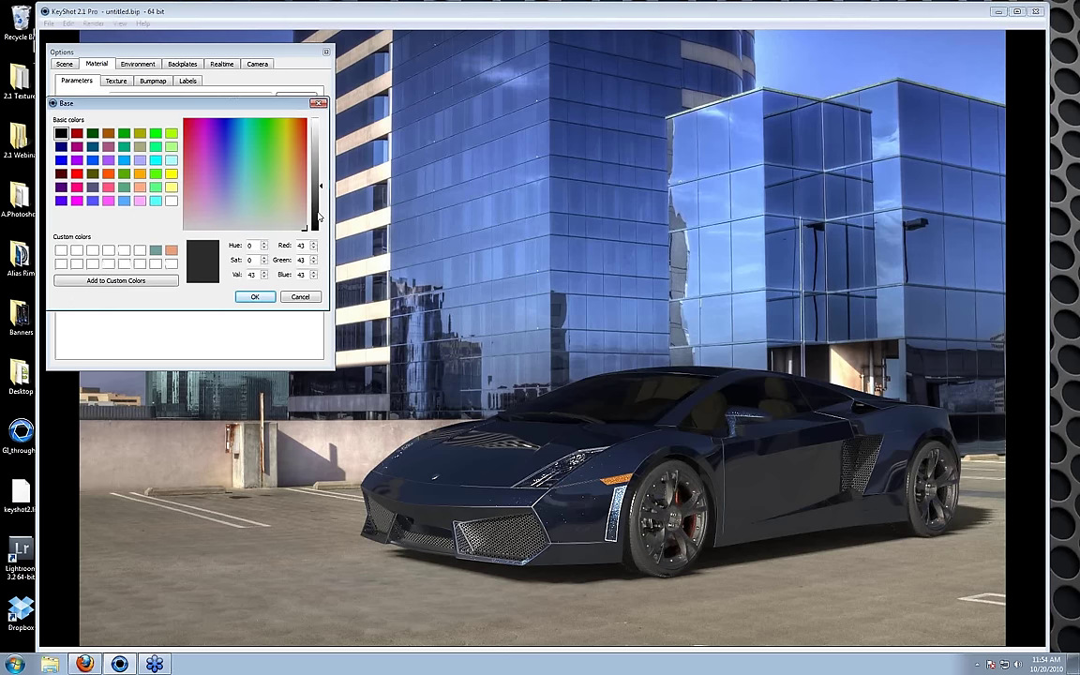
{"action": "left_click_drag", "start_coordinate": [317, 215], "coordinate": [319, 219]}
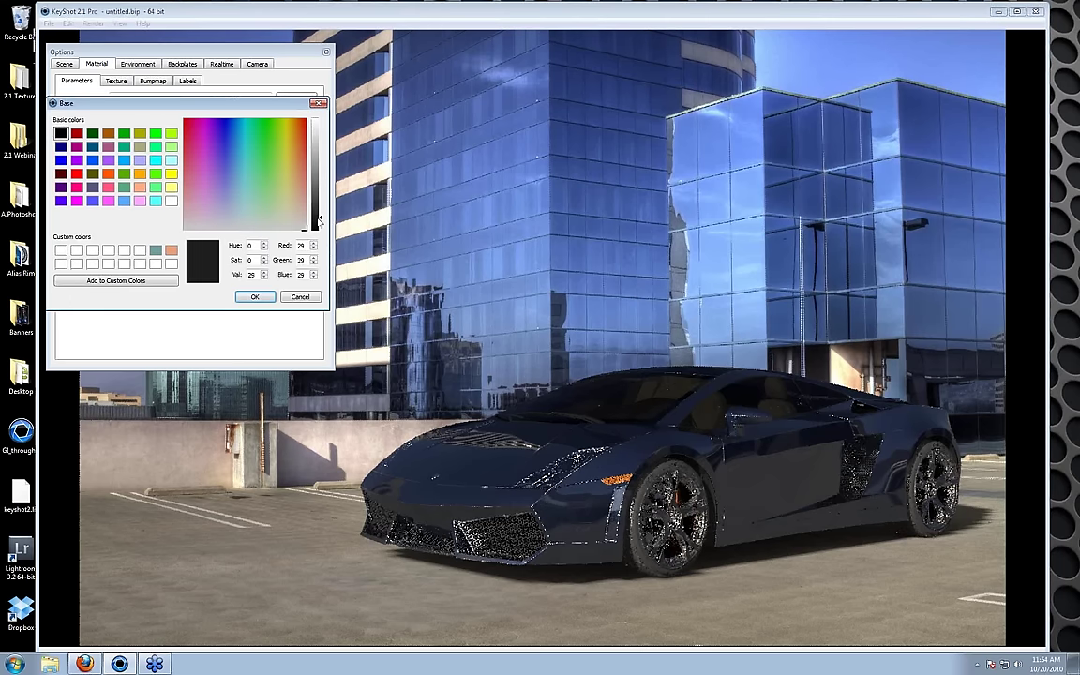
{"action": "left_click", "coordinate": [254, 296]}
{"action": "left_click", "coordinate": [709, 522]}
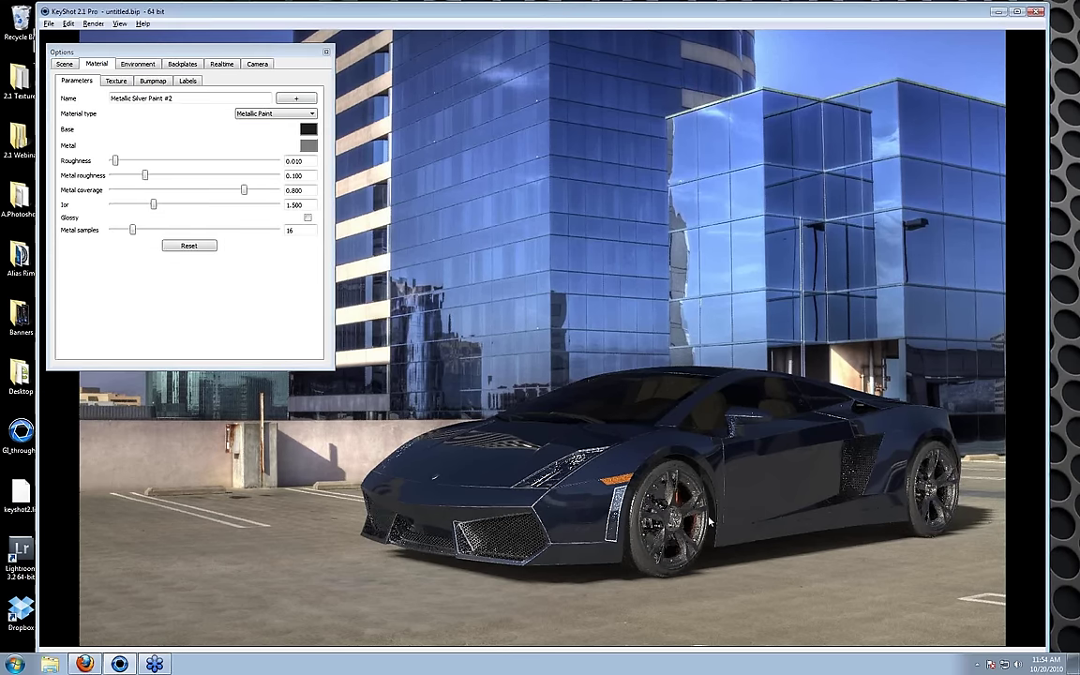
- Recompose the camera so the car stands at the left of the rooftop parking lot with its nose facing right
{"action": "left_click_drag", "start_coordinate": [710, 522], "coordinate": [486, 441]}
{"action": "key", "text": "space"}
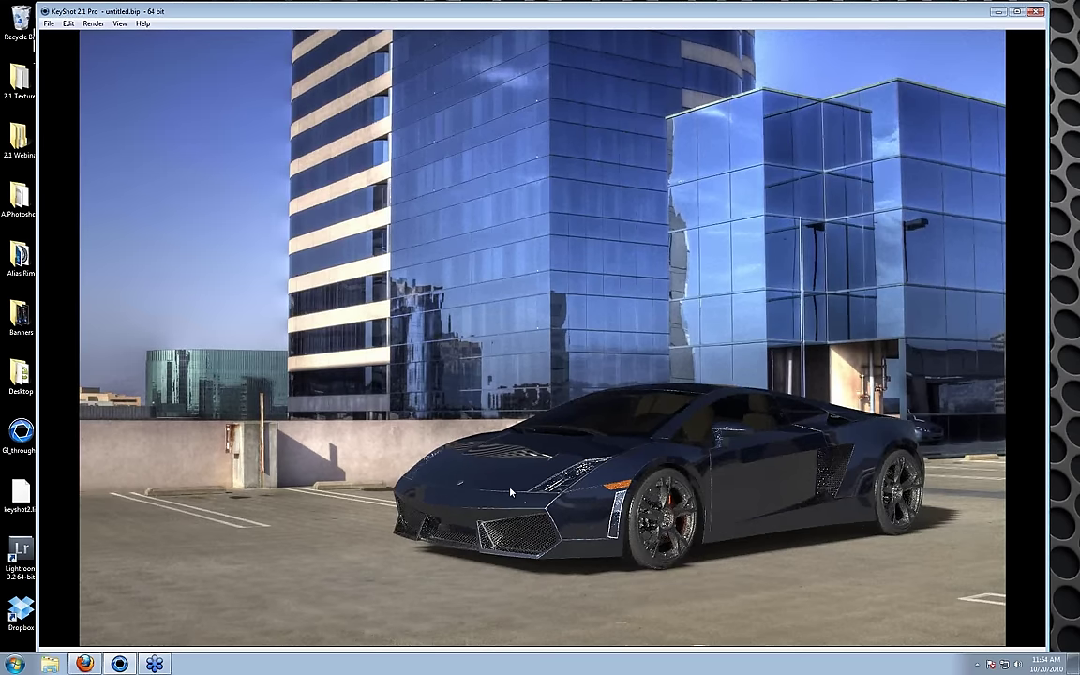
{"action": "left_click_drag", "start_coordinate": [510, 491], "coordinate": [365, 501]}
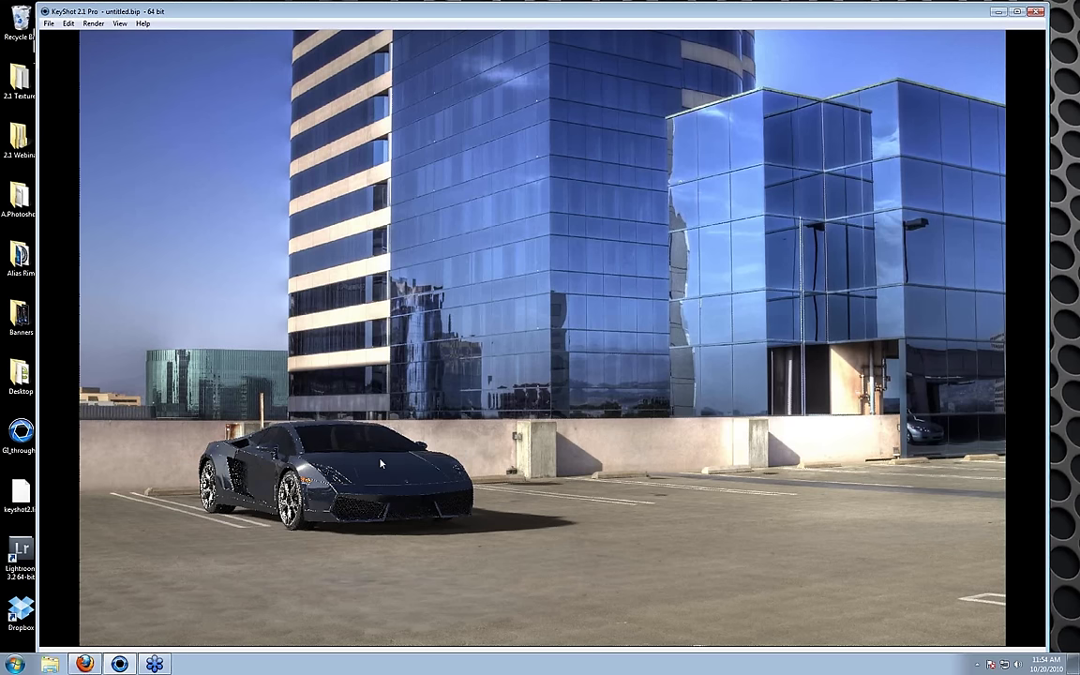
{"action": "left_click_drag", "start_coordinate": [380, 463], "coordinate": [360, 460]}
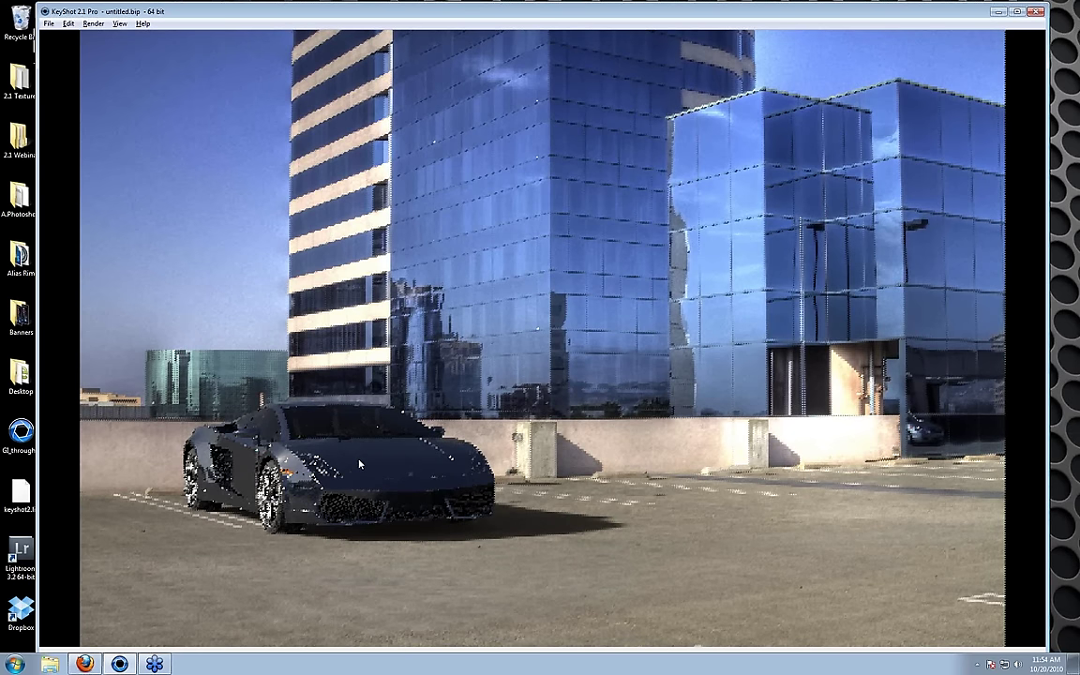
{"action": "left_click_drag", "start_coordinate": [359, 463], "coordinate": [487, 486]}
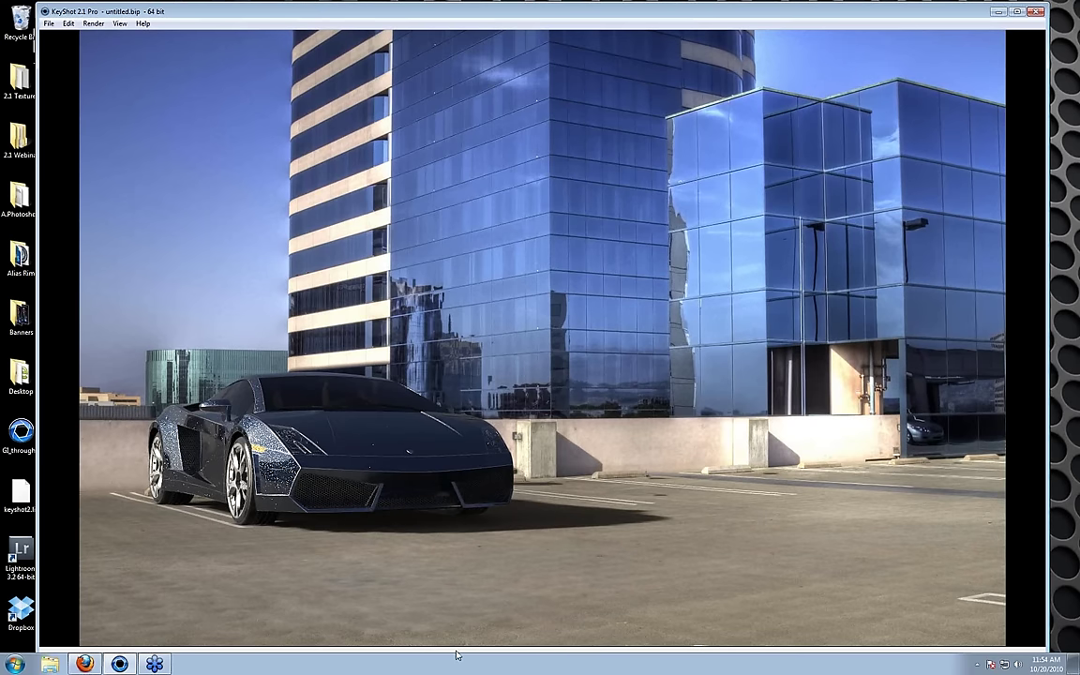
- Tint the environment's shadow color a dark blue with RGB 29, 52, 68 and close the options window
{"action": "key", "text": "space"}
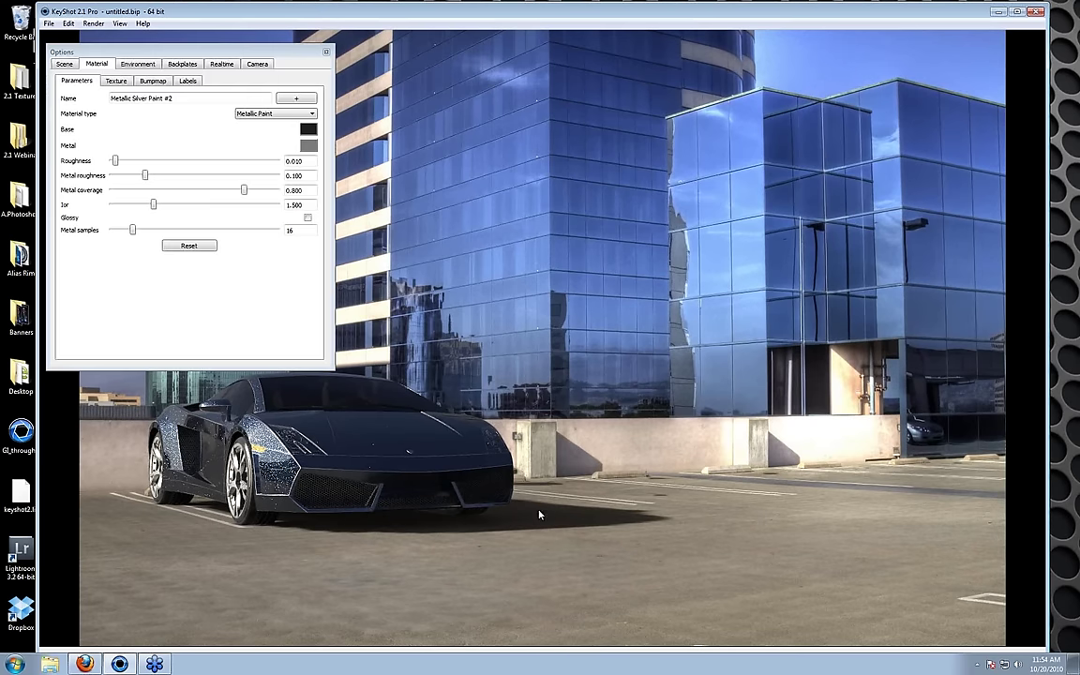
{"action": "left_click", "coordinate": [138, 63]}
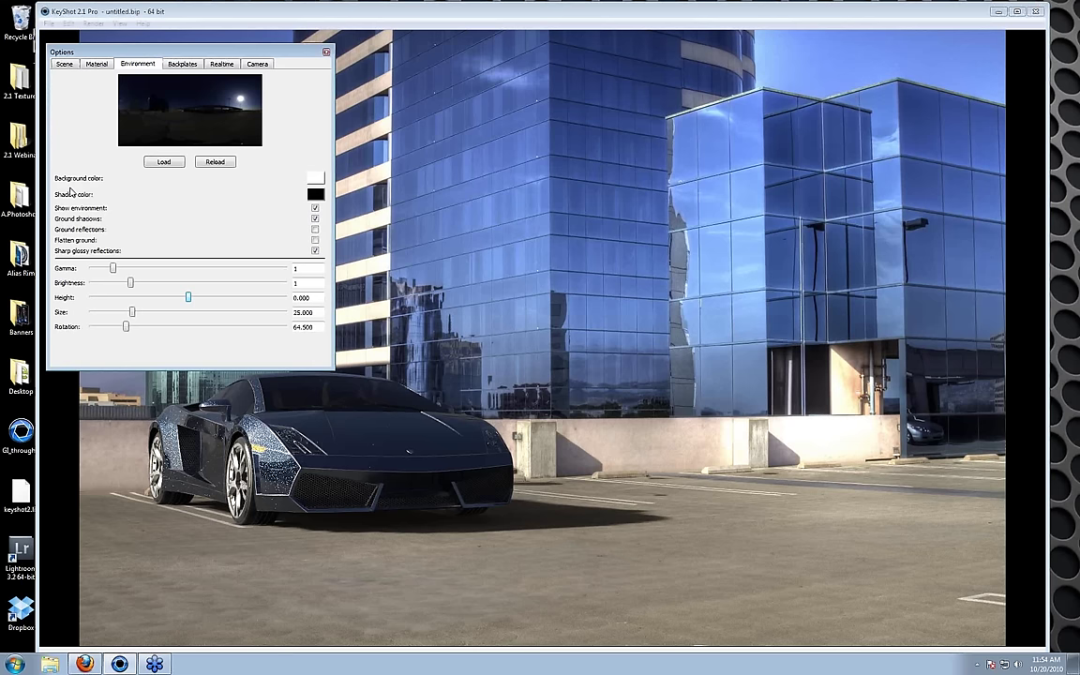
{"action": "left_click", "coordinate": [315, 194]}
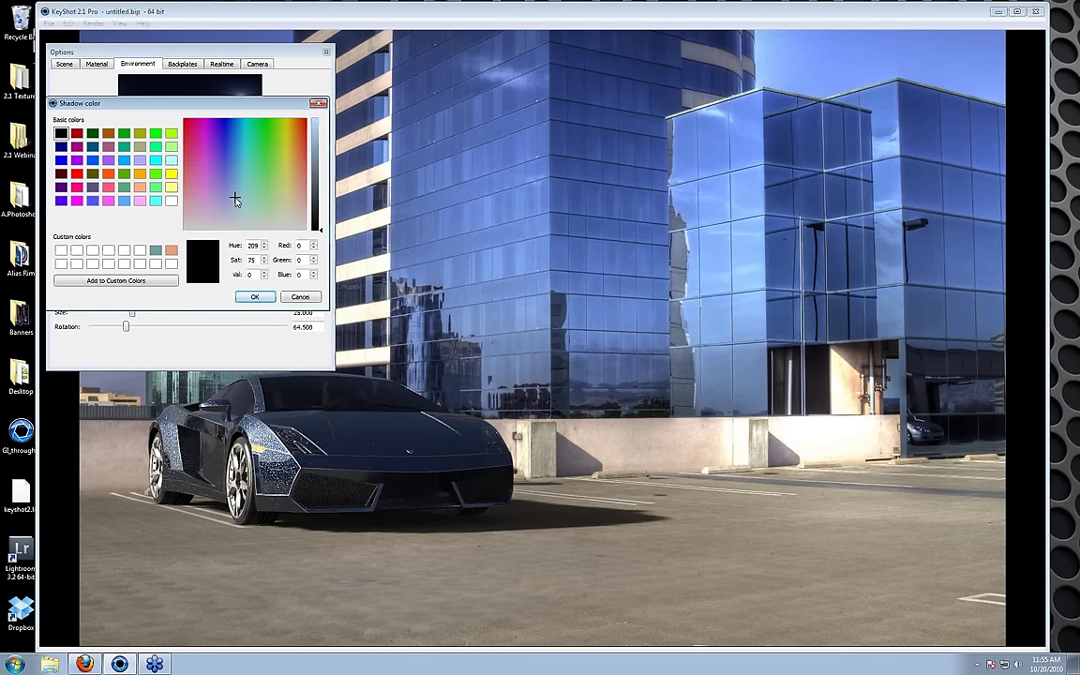
{"action": "left_click", "coordinate": [316, 217]}
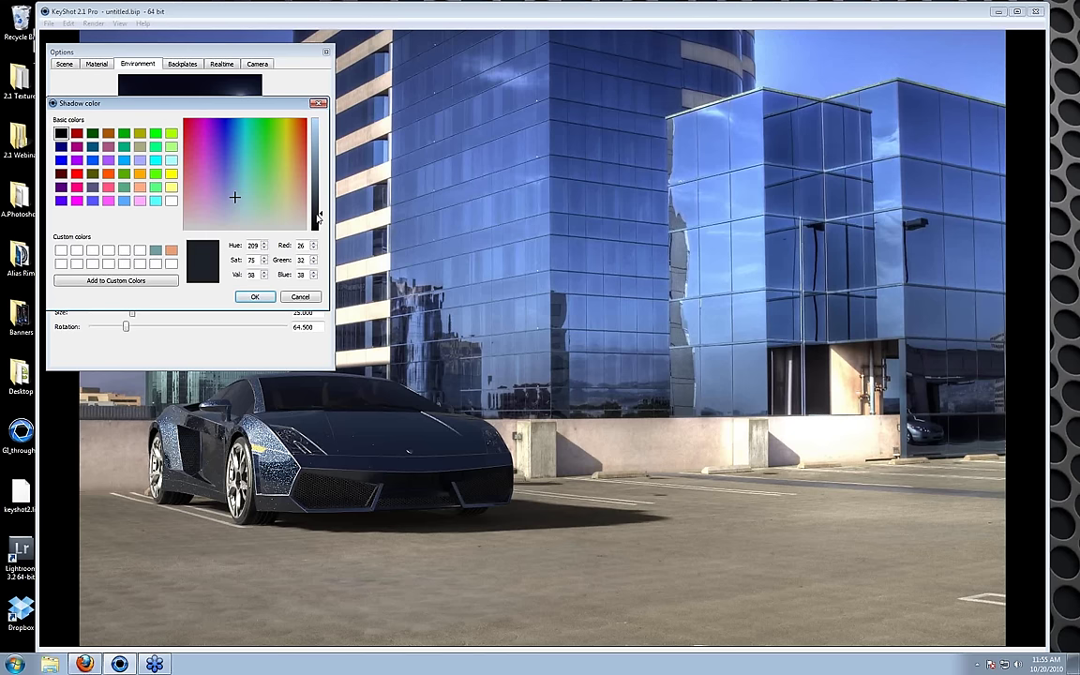
{"action": "left_click_drag", "start_coordinate": [319, 217], "coordinate": [320, 137]}
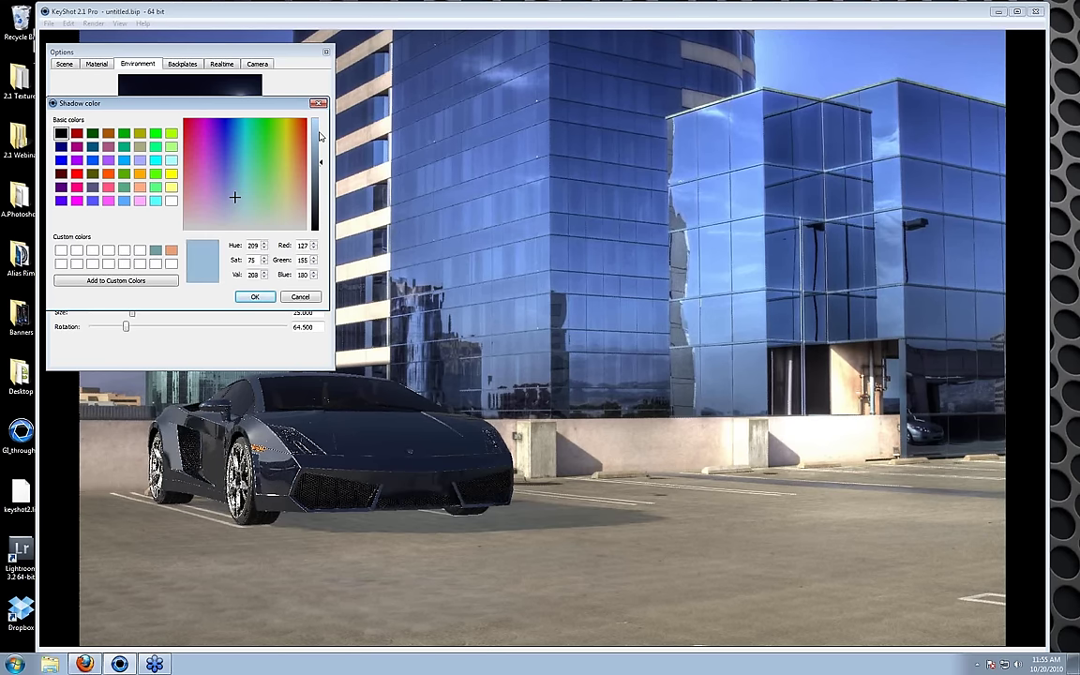
{"action": "left_click", "coordinate": [318, 136]}
{"action": "left_click_drag", "start_coordinate": [320, 135], "coordinate": [319, 142]}
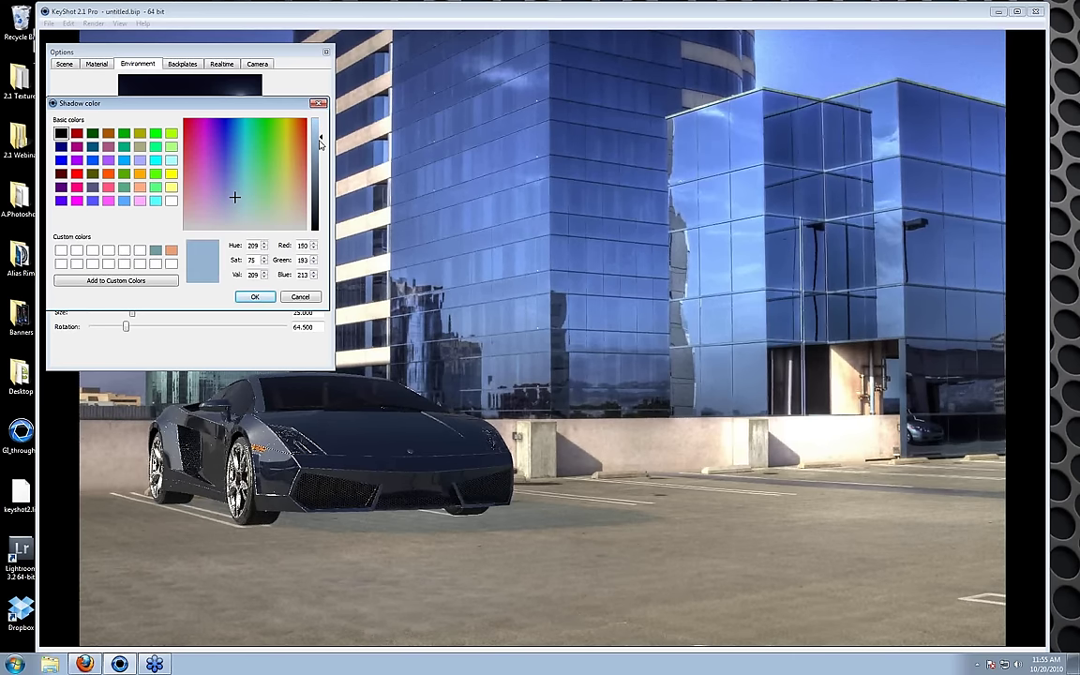
{"action": "left_click_drag", "start_coordinate": [320, 143], "coordinate": [320, 200]}
{"action": "left_click", "coordinate": [236, 169]}
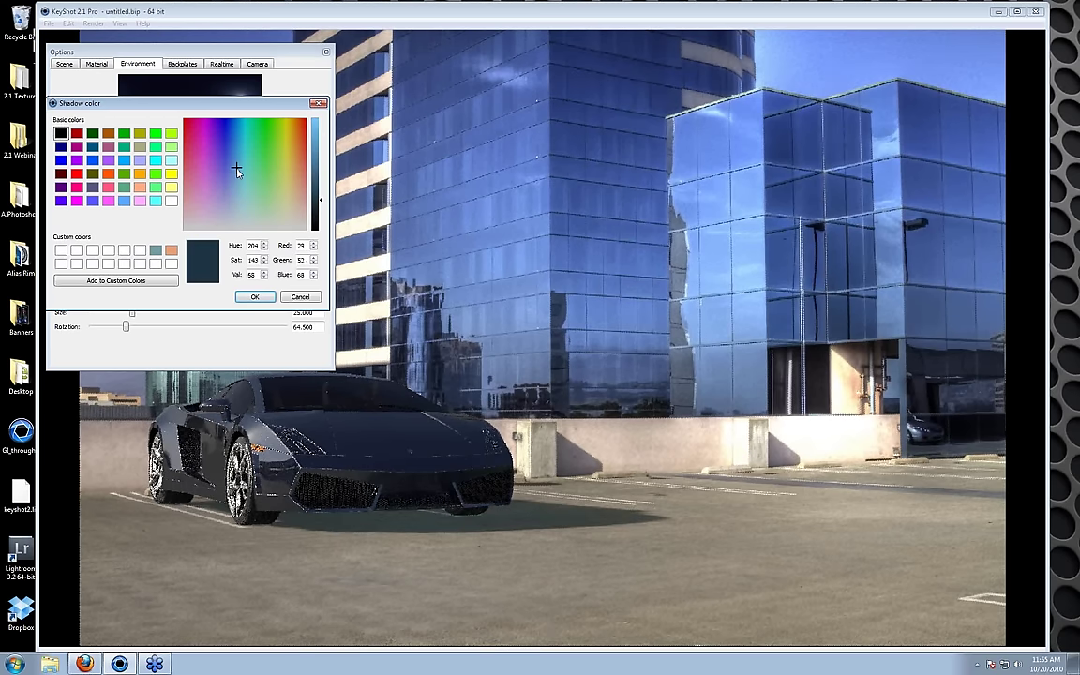
{"action": "left_click", "coordinate": [254, 296]}
{"action": "left_click", "coordinate": [325, 51]}
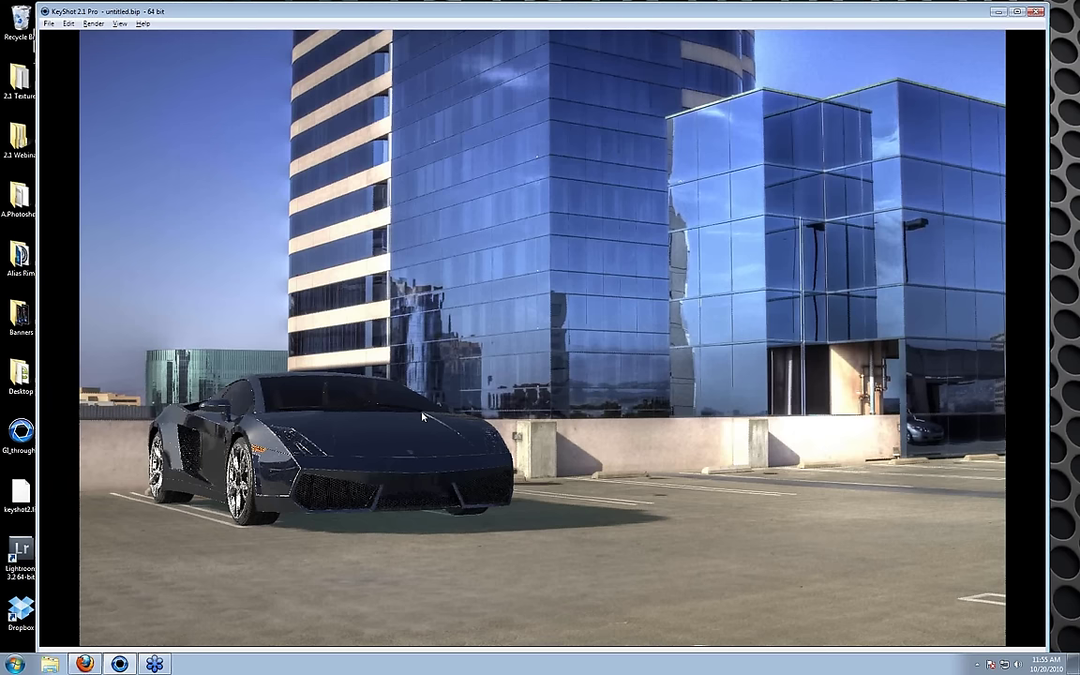
- Shift the car slightly lower in the rooftop parking lot shot and pause the realtime rendering
{"action": "left_click_drag", "start_coordinate": [421, 393], "coordinate": [346, 542]}
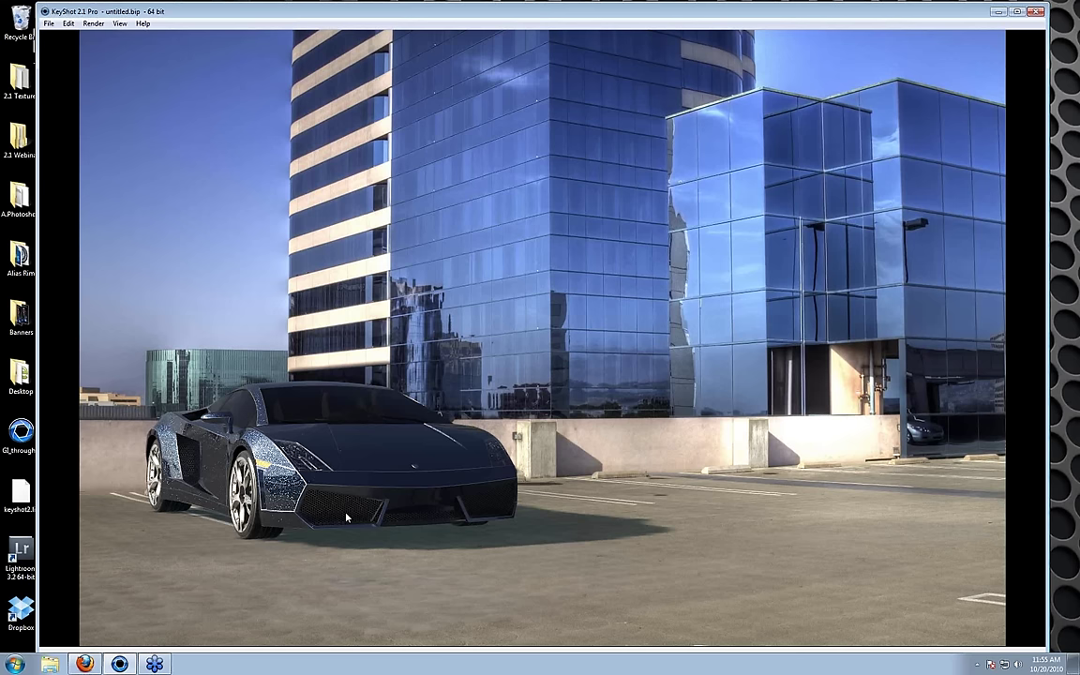
{"action": "key", "text": "shift+p"}
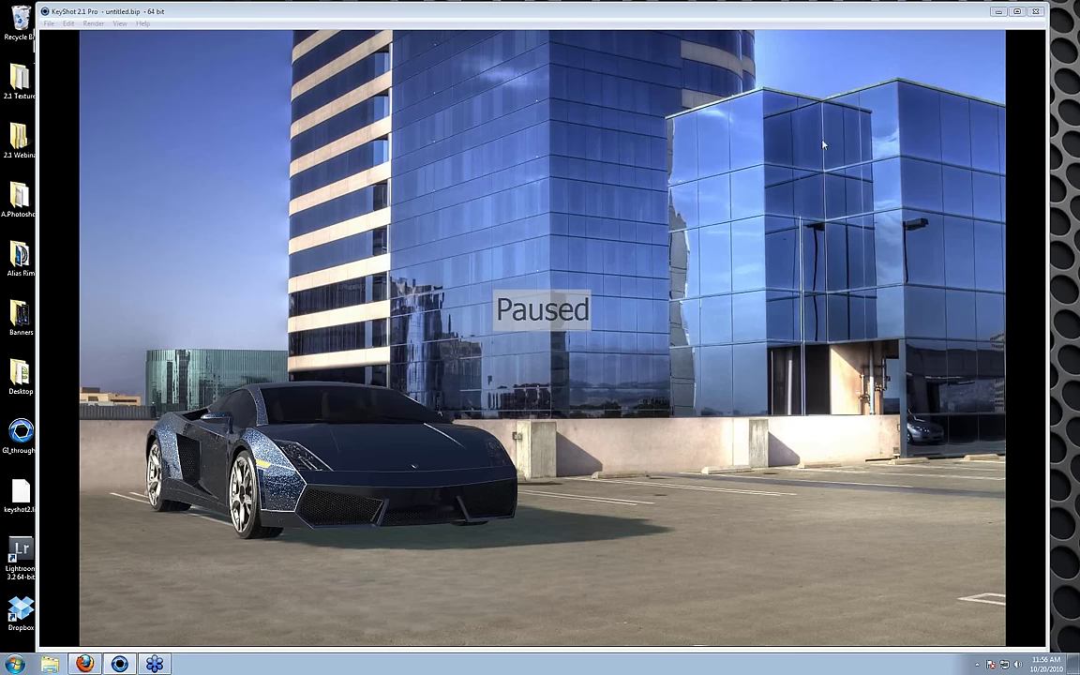
{"action": "left_click", "coordinate": [720, 202]}
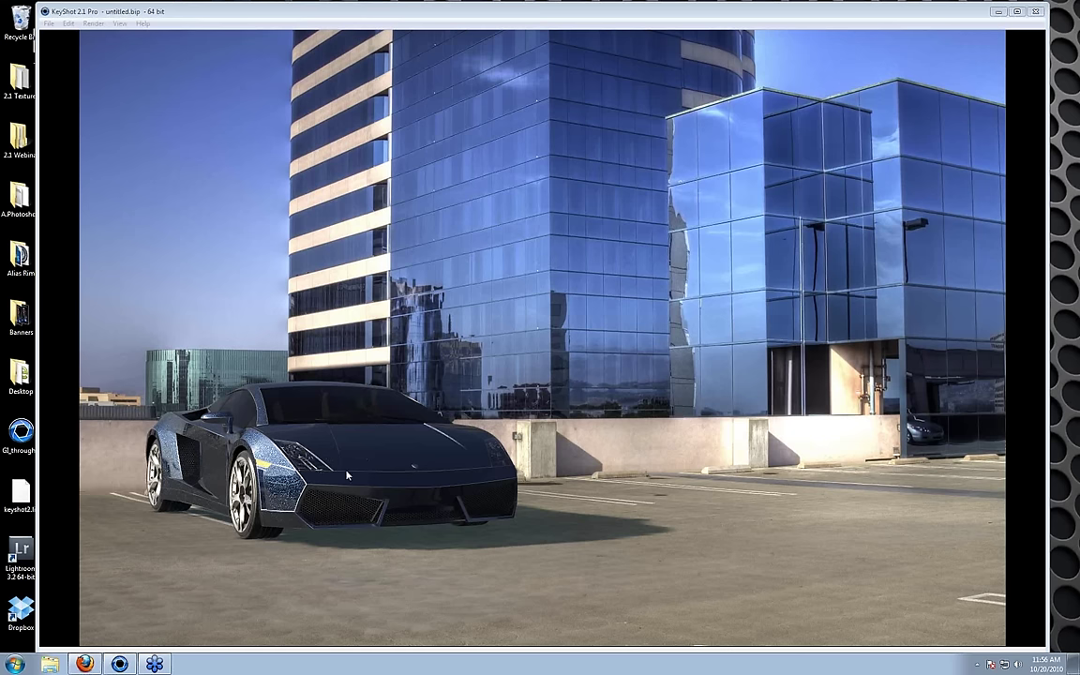
{"action": "left_click", "coordinate": [548, 444]}
- Restore the render window to a smaller size and apply the Burgundy paint from the material library to the car body
{"action": "mouse_move", "coordinate": [510, 11]}
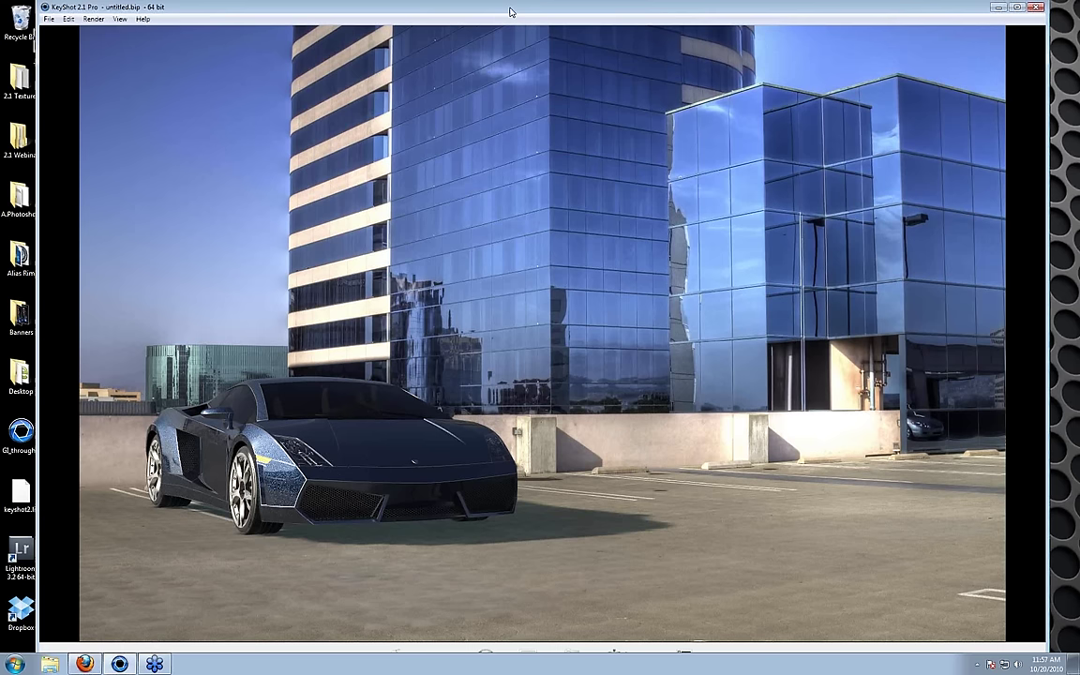
{"action": "left_click_drag", "start_coordinate": [510, 11], "coordinate": [437, 68]}
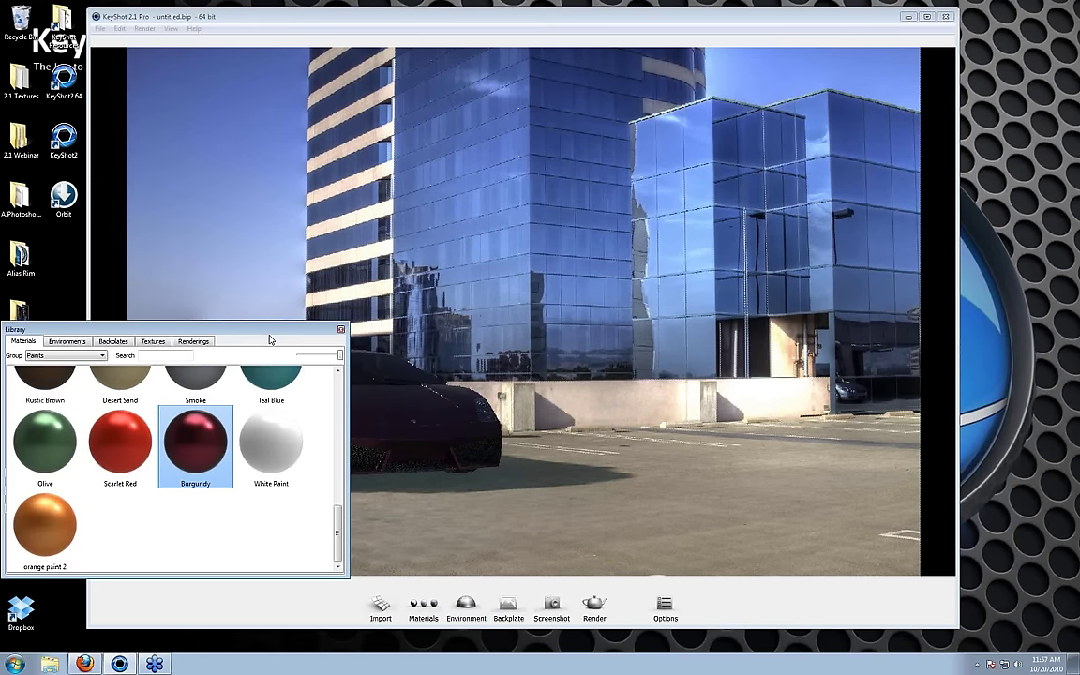
{"action": "left_click_drag", "start_coordinate": [270, 336], "coordinate": [841, 156]}
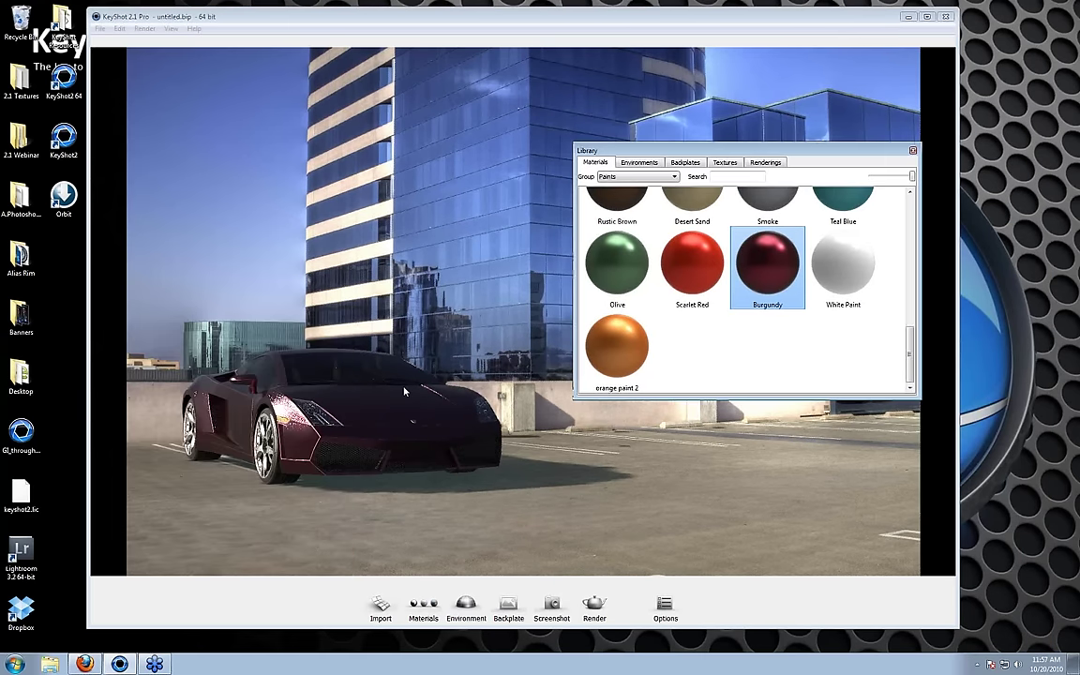
- Change the base color of the car body's metallic paint to green with RGB 30, 151, 45
{"action": "double_click", "coordinate": [405, 392]}
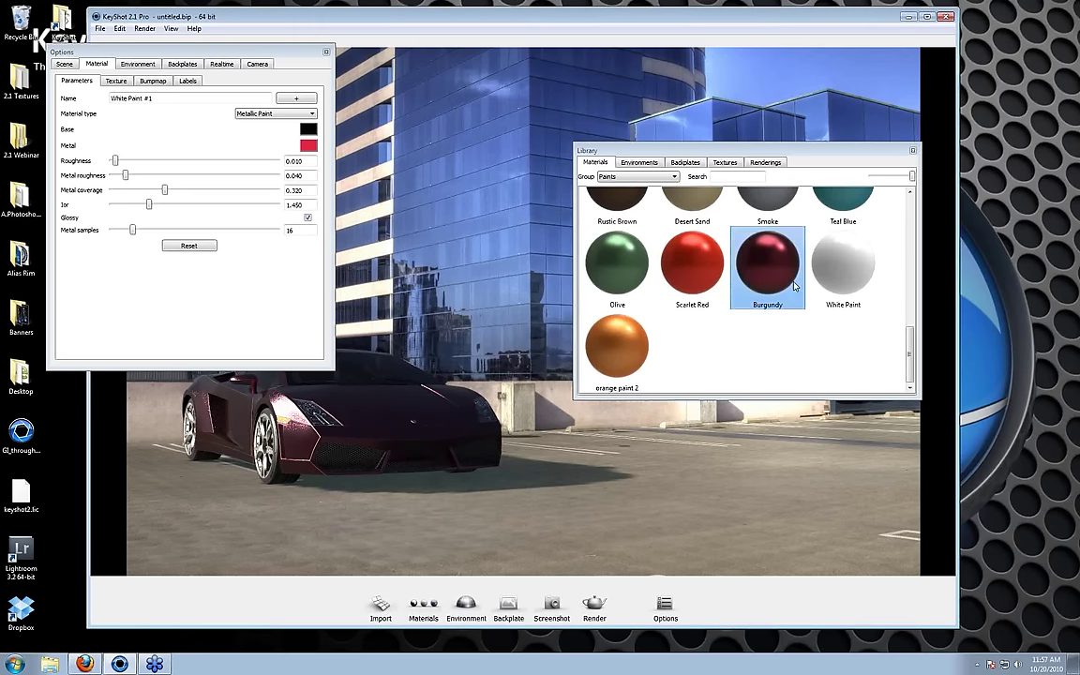
{"action": "left_click", "coordinate": [308, 131]}
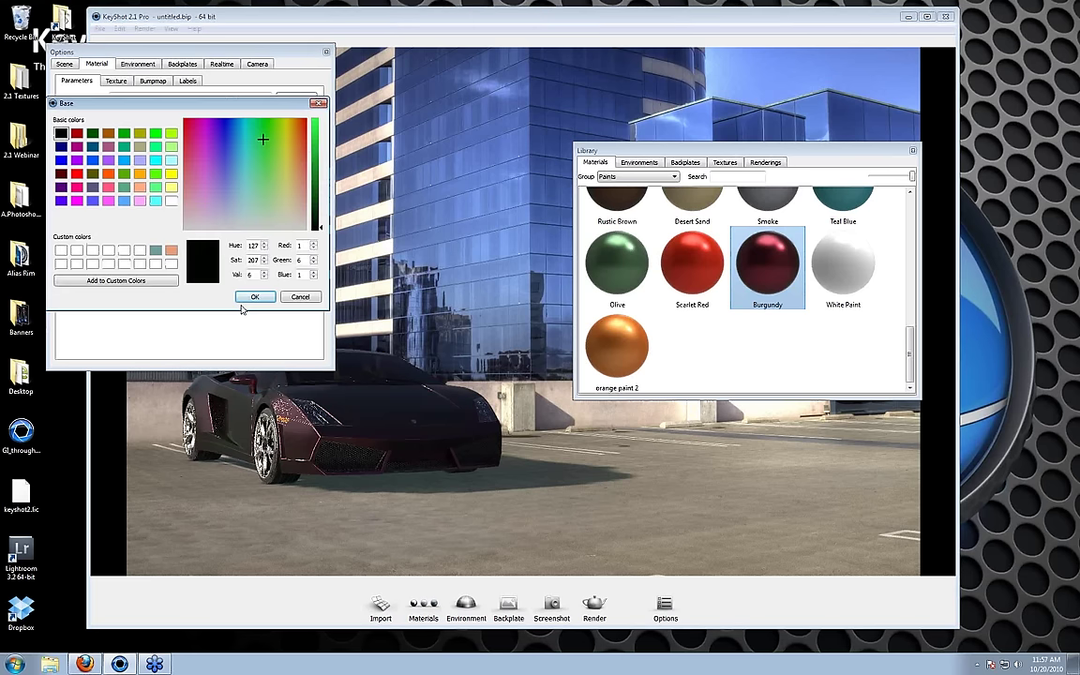
{"action": "left_click", "coordinate": [316, 160]}
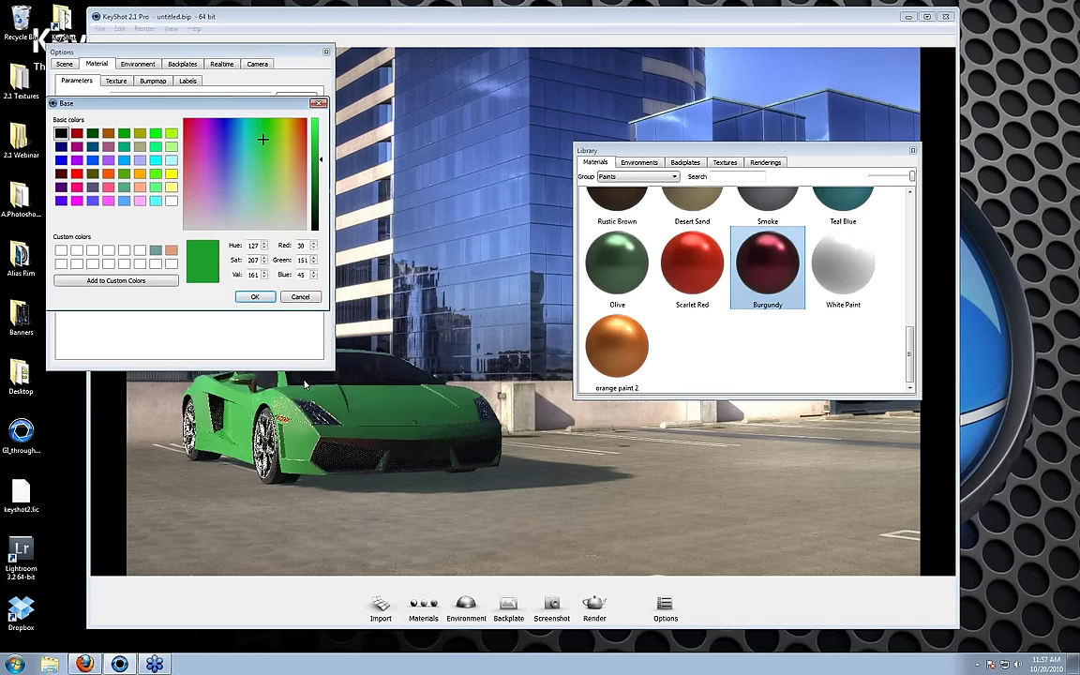
{"action": "key", "text": "Return"}
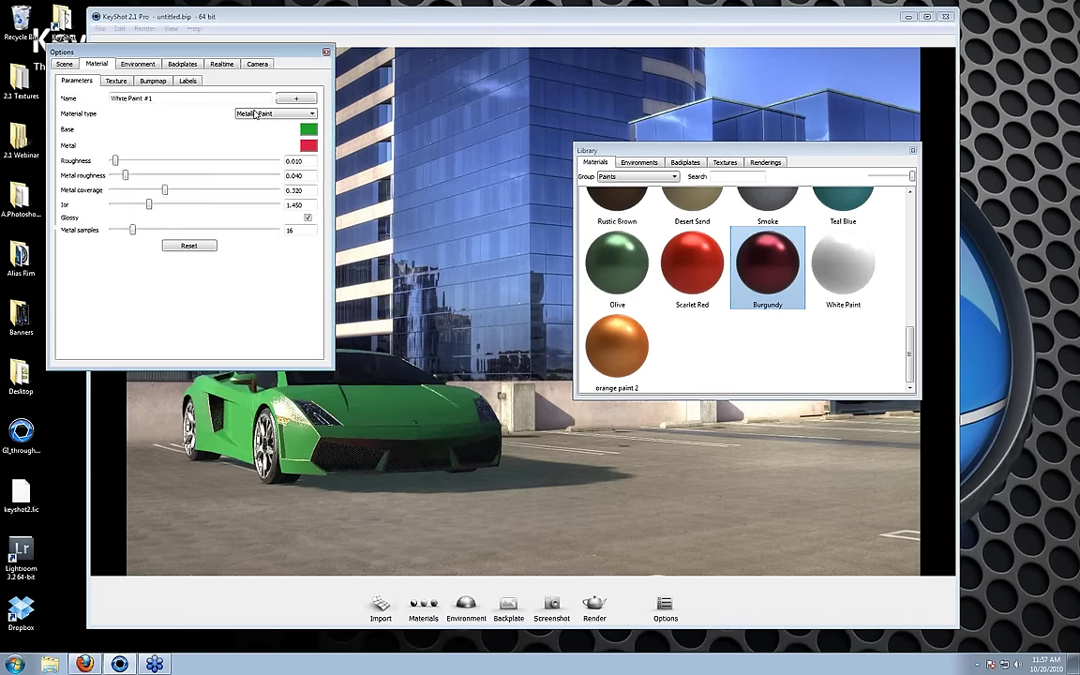
- Edit the library's Burgundy paint permanently, setting its base color to dark red with RGB 130, 21, 0
{"action": "right_click", "coordinate": [760, 271]}
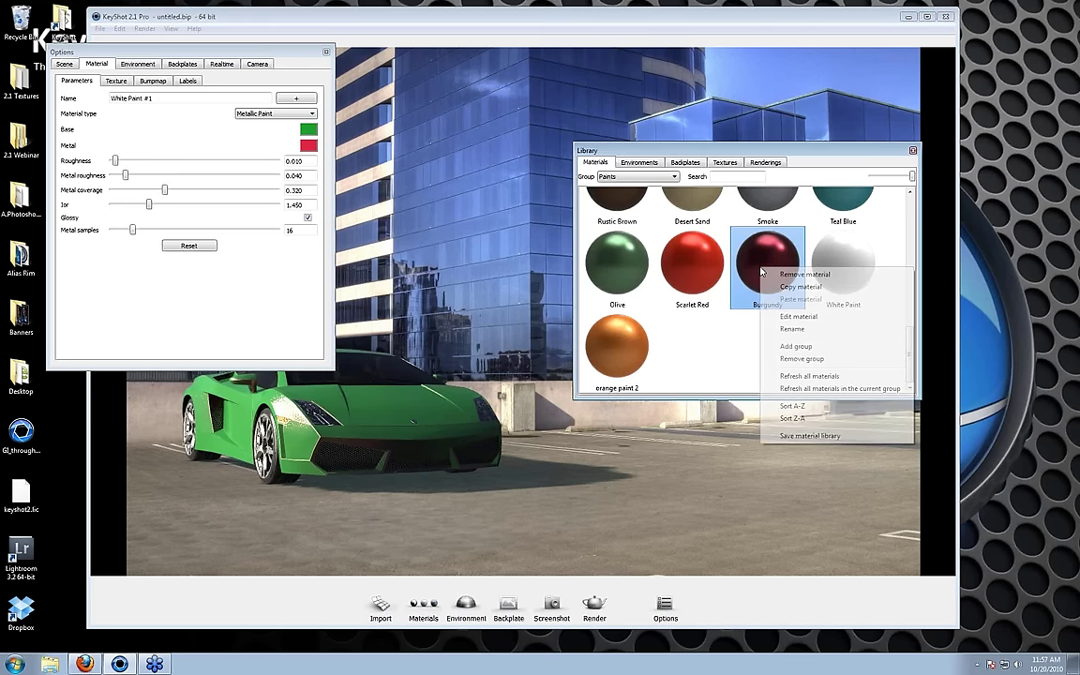
{"action": "left_click", "coordinate": [796, 317]}
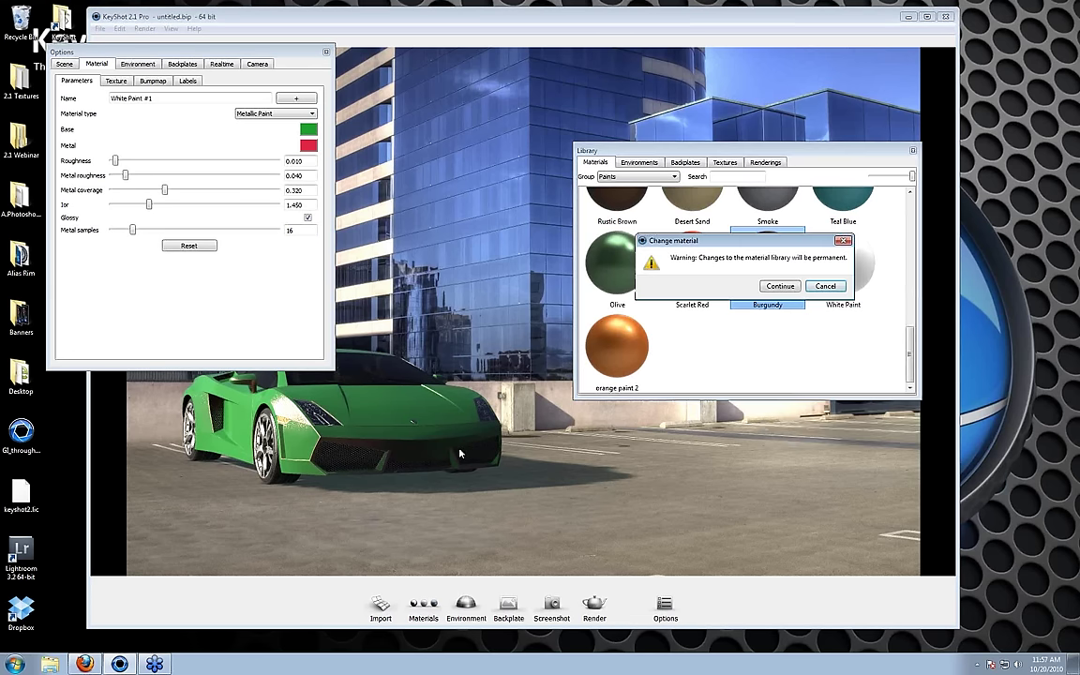
{"action": "left_click", "coordinate": [780, 286]}
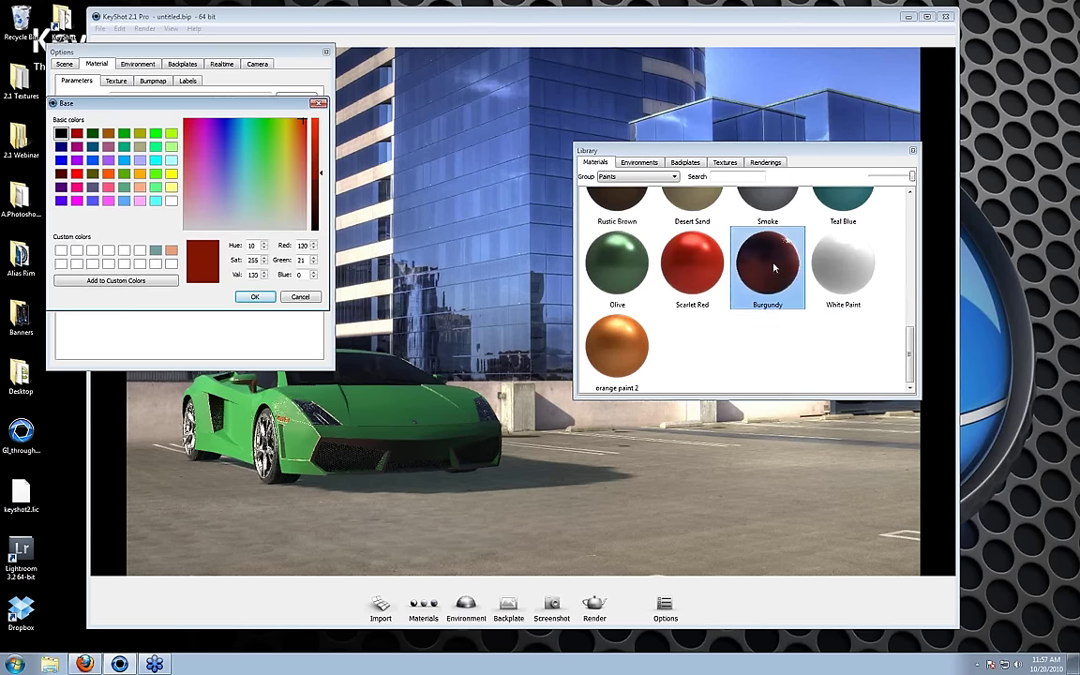
{"action": "left_click", "coordinate": [254, 296]}
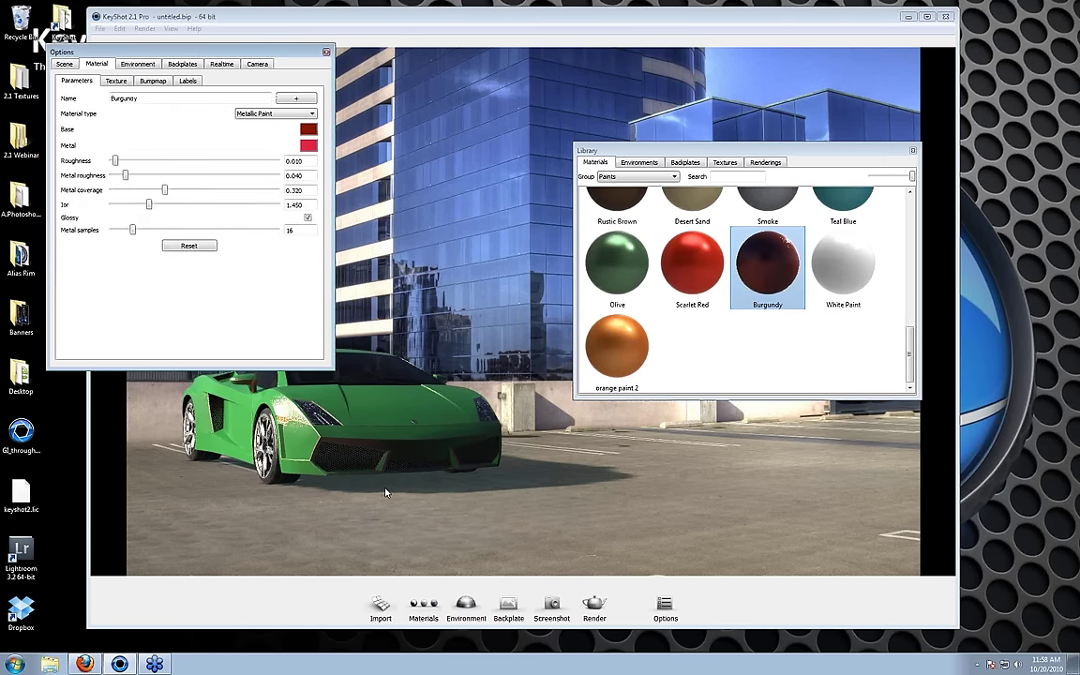
- Apply the edited Burgundy paint to the car body and close the options window
{"action": "left_click", "coordinate": [442, 403]}
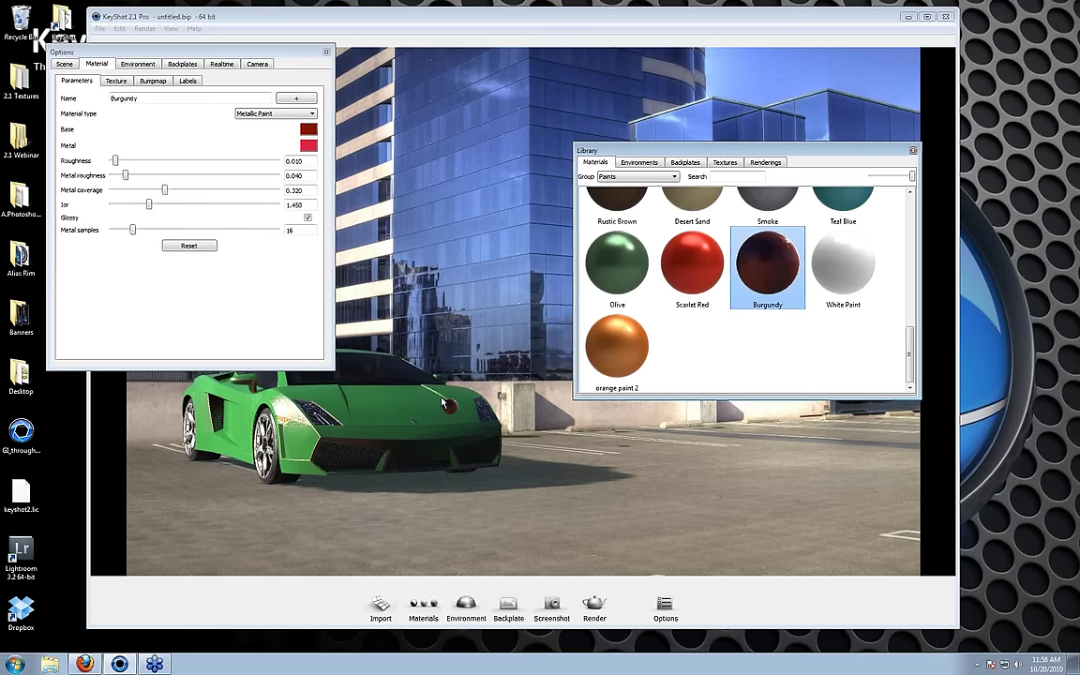
{"action": "left_click_drag", "start_coordinate": [441, 402], "coordinate": [441, 403]}
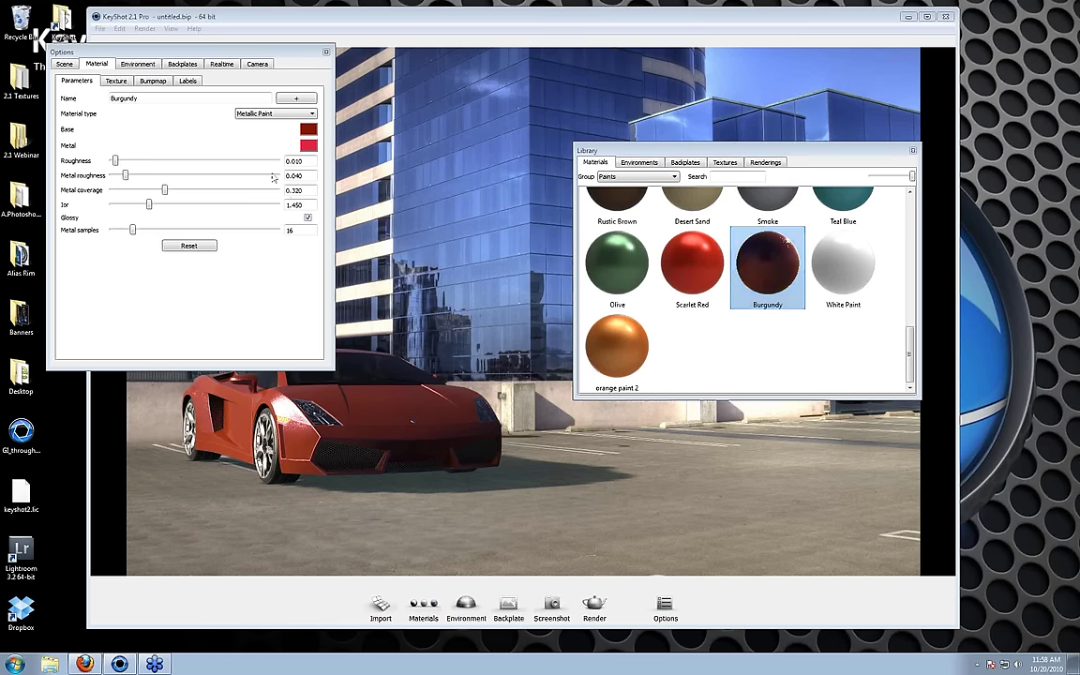
{"action": "left_click", "coordinate": [327, 53]}
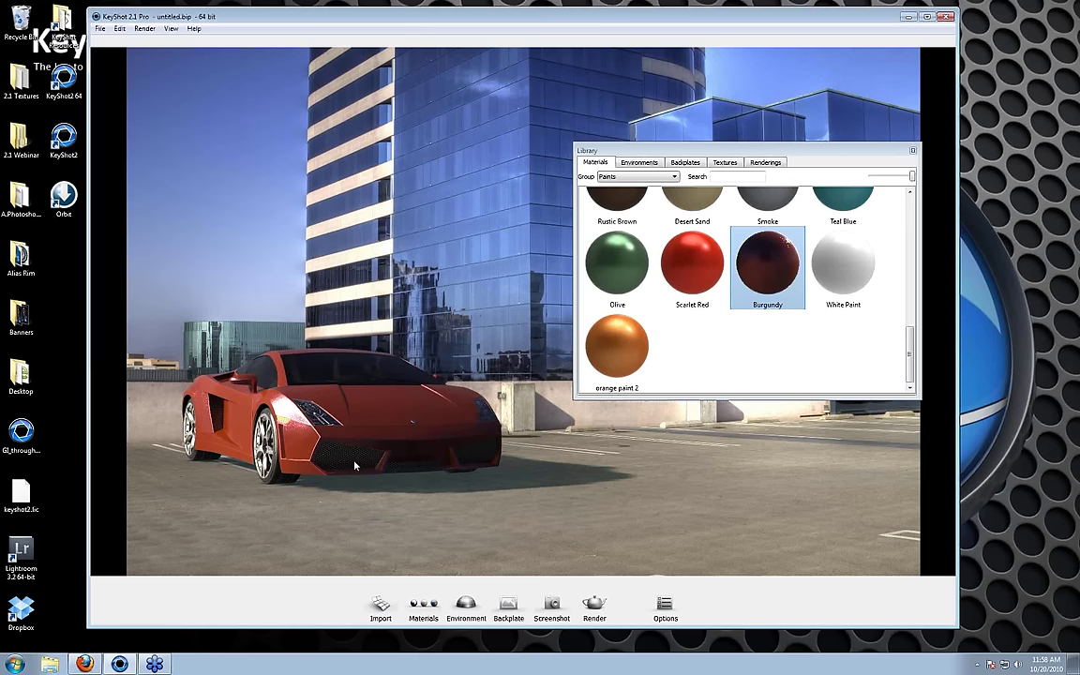
- Rotate the lighting environment to light the car's front brightly, and orbit the camera to show more of the car's side
{"action": "left_click_drag", "start_coordinate": [354, 465], "coordinate": [497, 484], "text": "ctrl"}
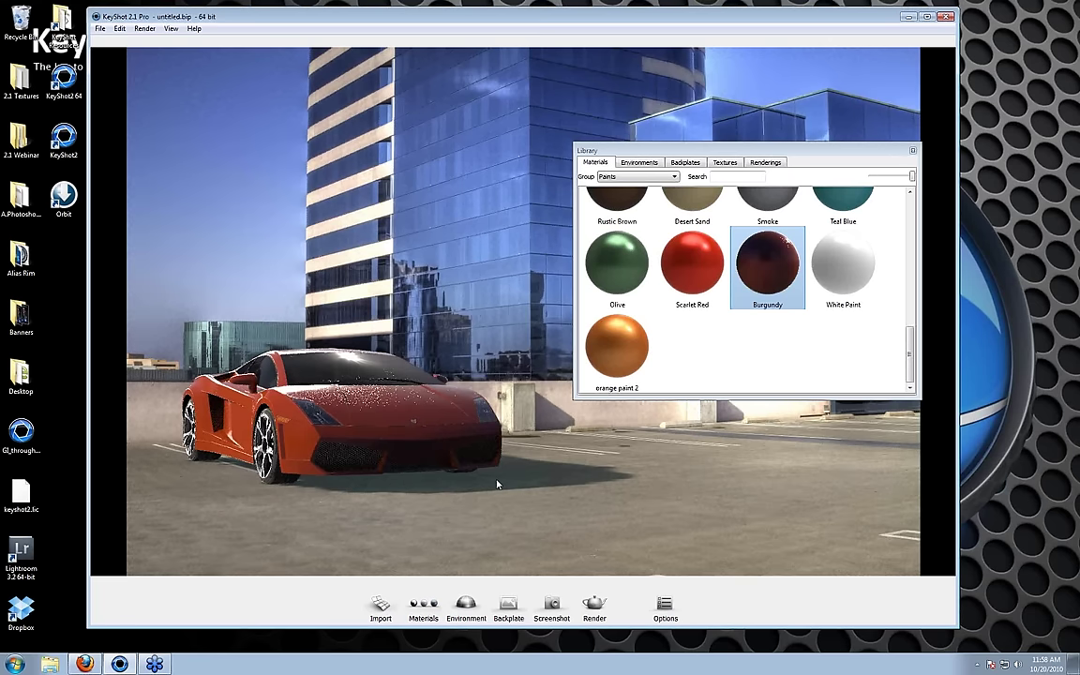
{"action": "key", "text": "ctrl+z"}
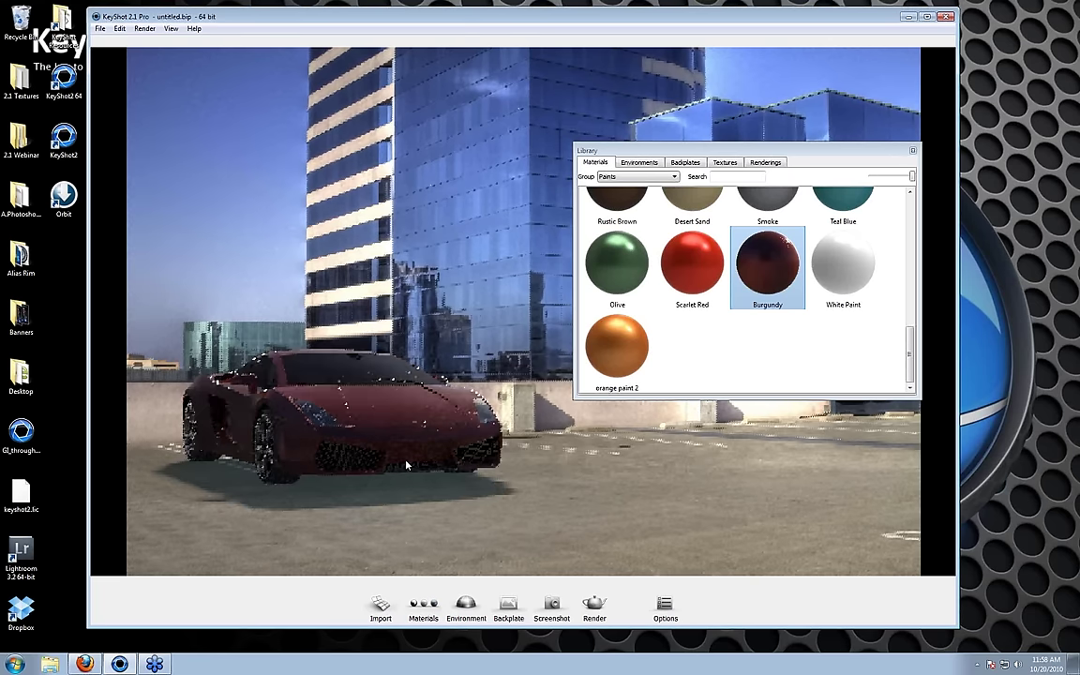
{"action": "left_click_drag", "start_coordinate": [496, 487], "coordinate": [633, 462], "text": "ctrl"}
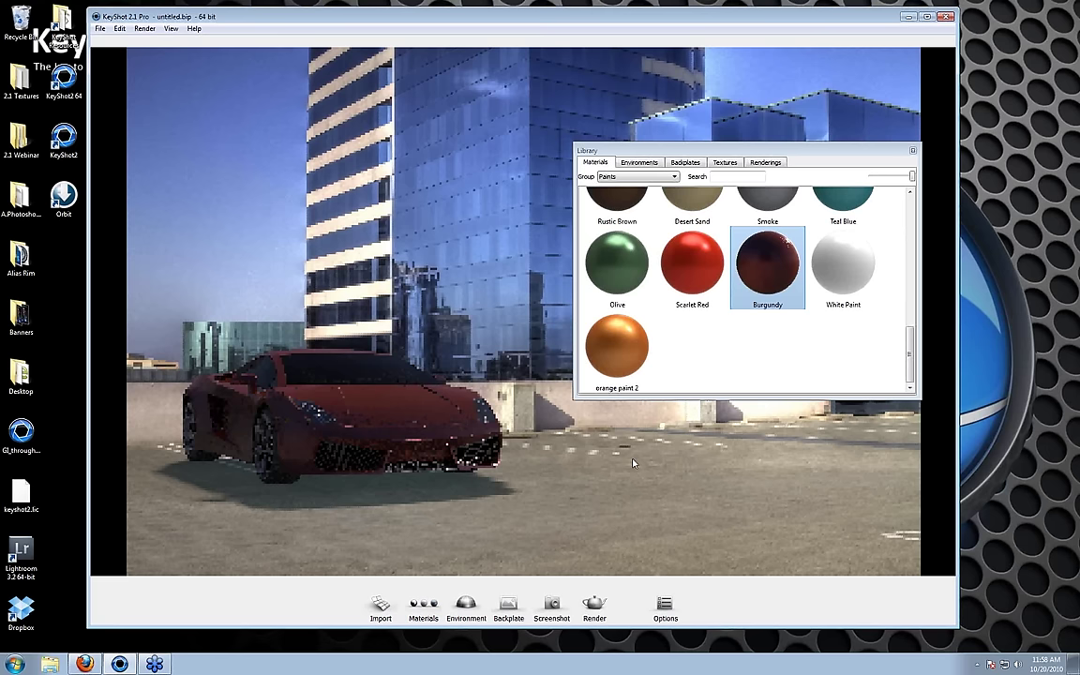
{"action": "key", "text": "ctrl+y"}
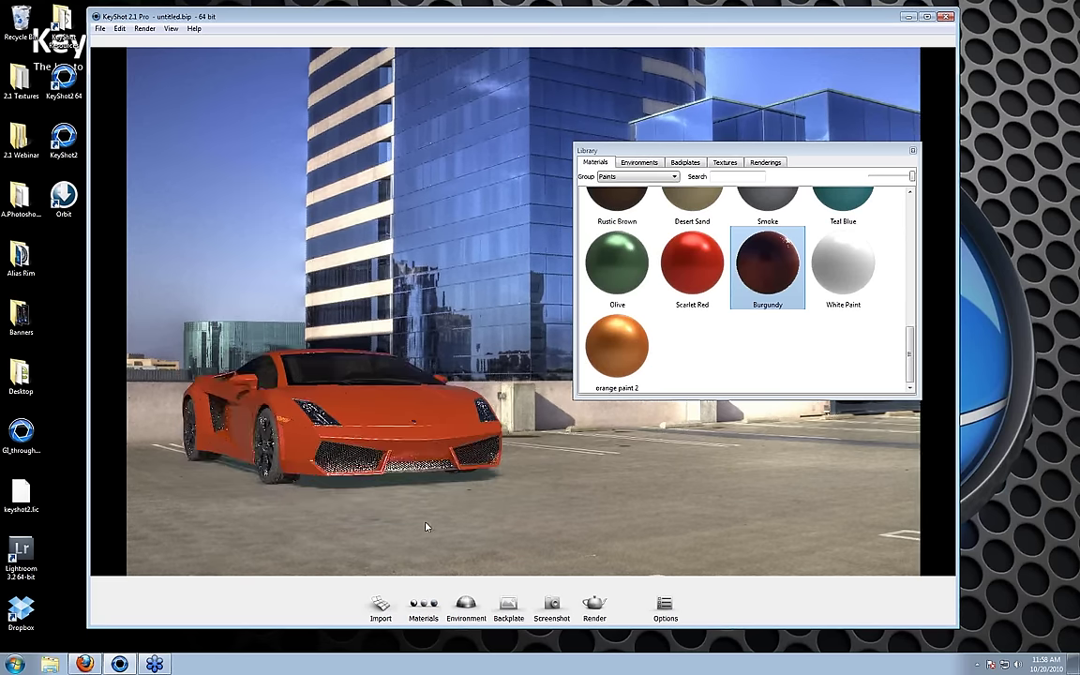
{"action": "left_click_drag", "start_coordinate": [339, 377], "coordinate": [438, 399]}
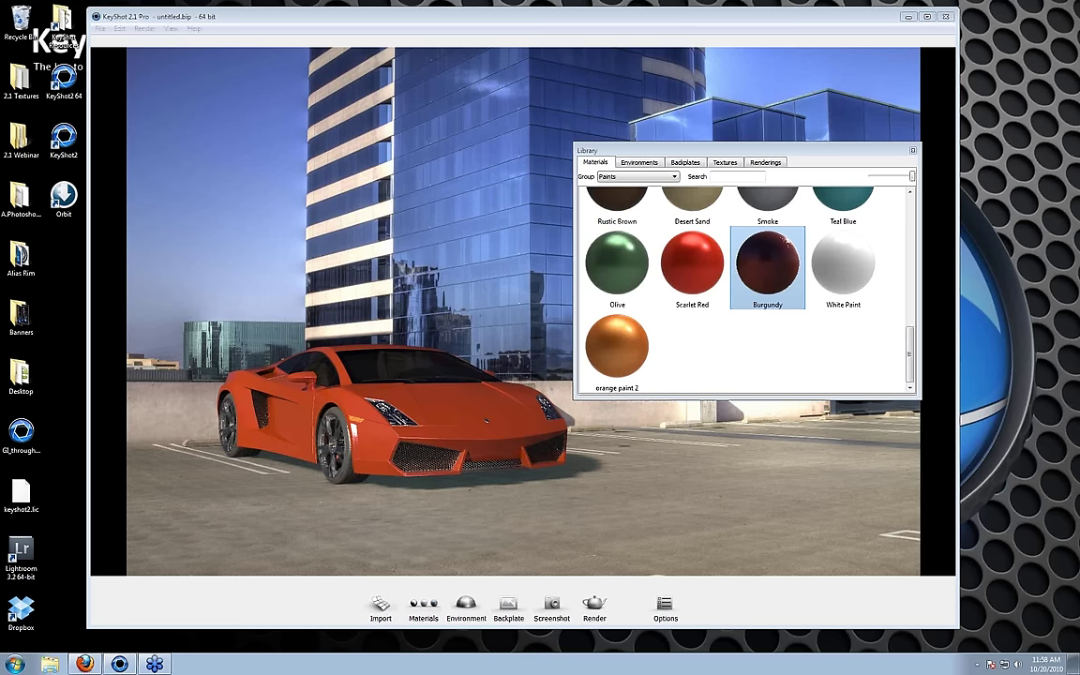
- Examine the CPU usage of all cores in Windows Task Manager and close it
{"action": "right_click", "coordinate": [254, 669]}
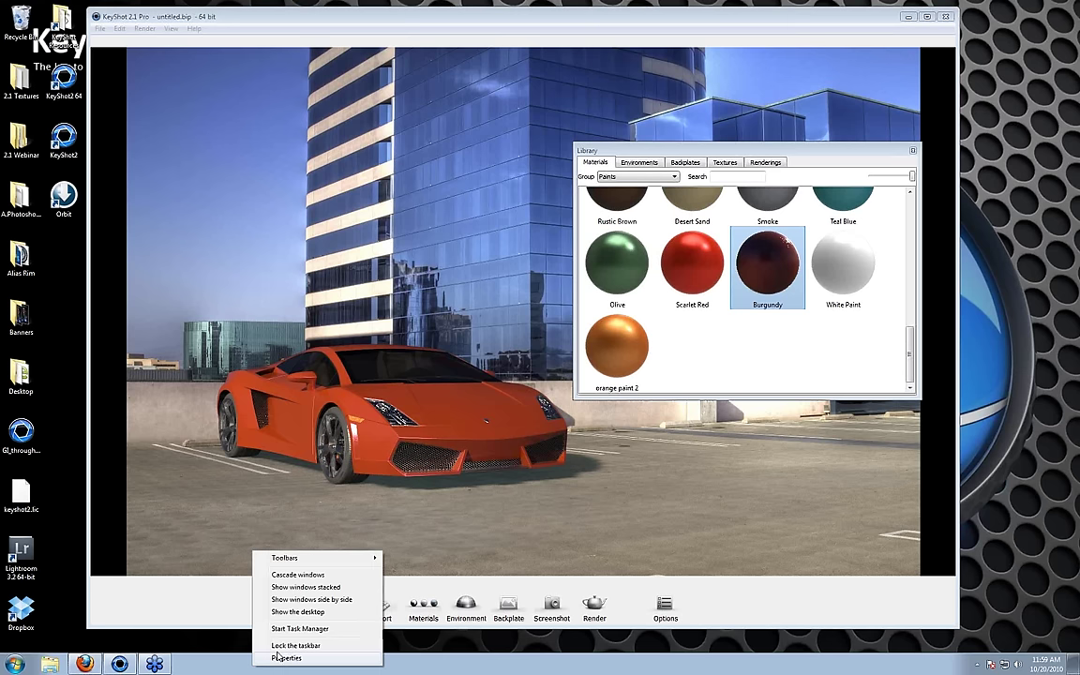
{"action": "left_click", "coordinate": [300, 628]}
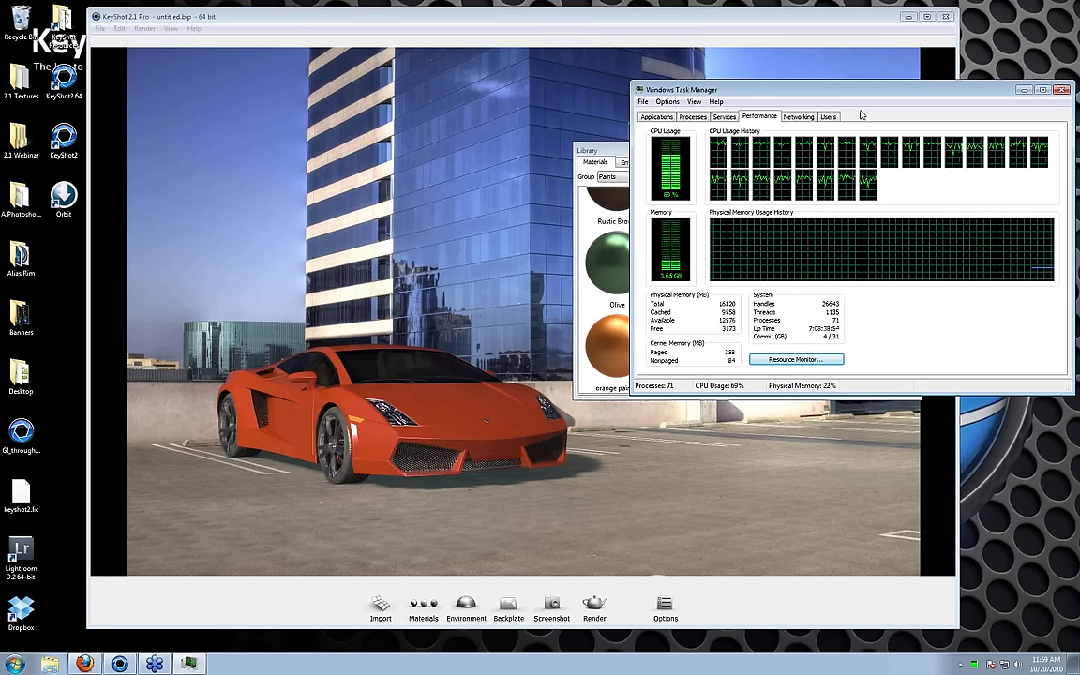
{"action": "left_click", "coordinate": [1061, 90]}
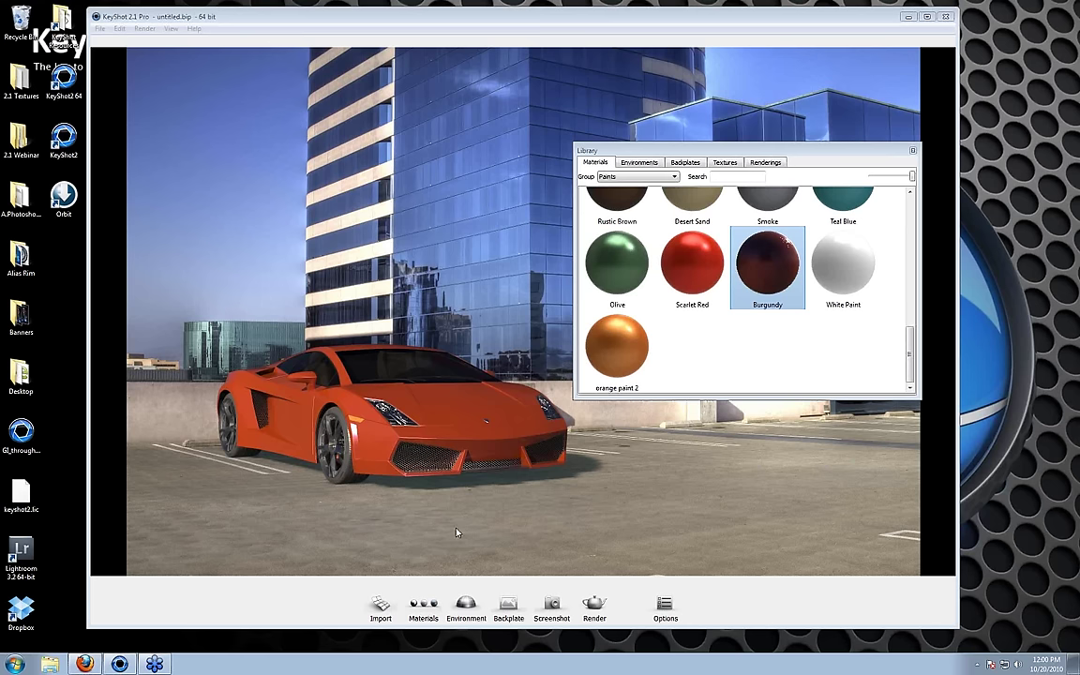
- Import Plane.obj from the Test Models folder, merging it with the current scene
{"action": "left_click", "coordinate": [385, 612]}
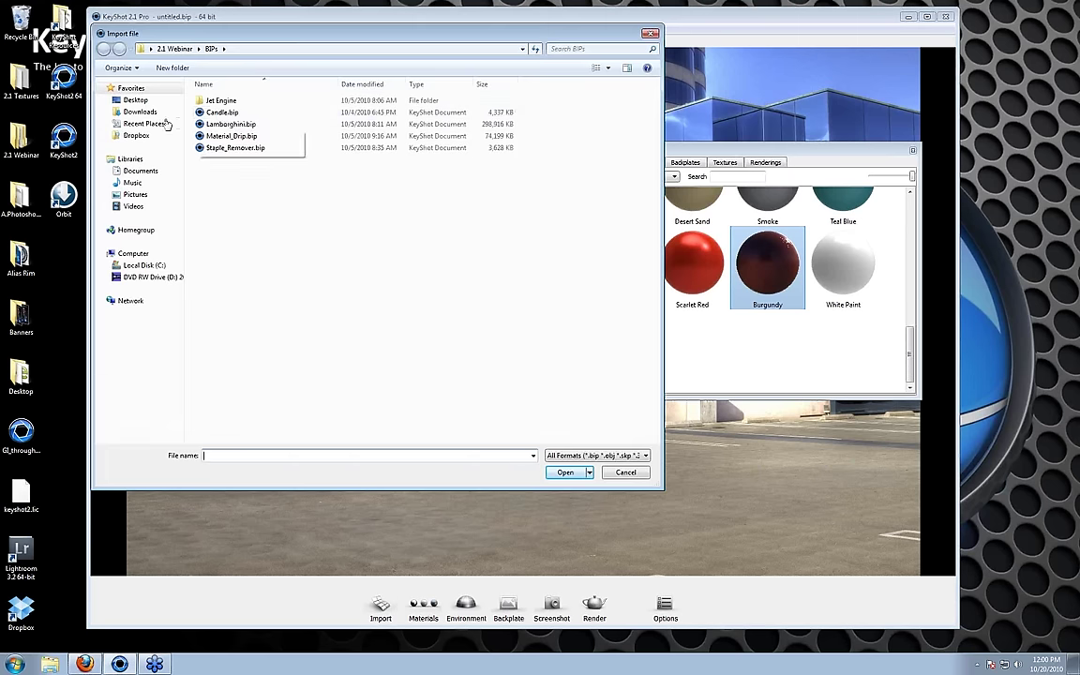
{"action": "left_click", "coordinate": [137, 102]}
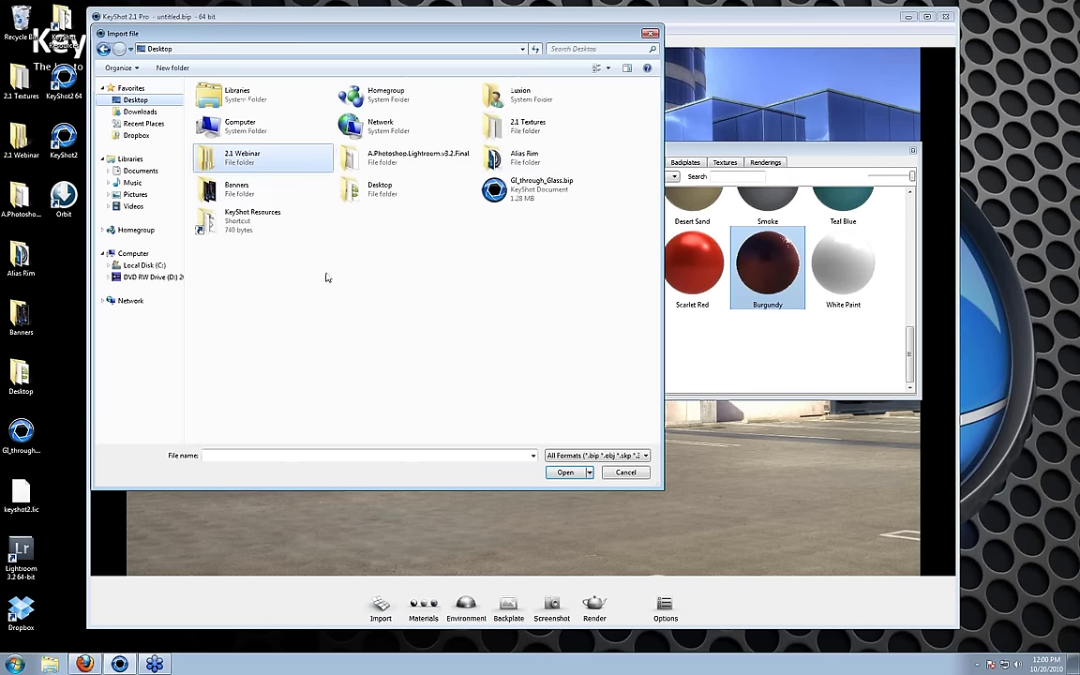
{"action": "double_click", "coordinate": [384, 191]}
{"action": "scroll", "coordinate": [323, 333], "scroll_direction": "down", "scroll_amount": 5}
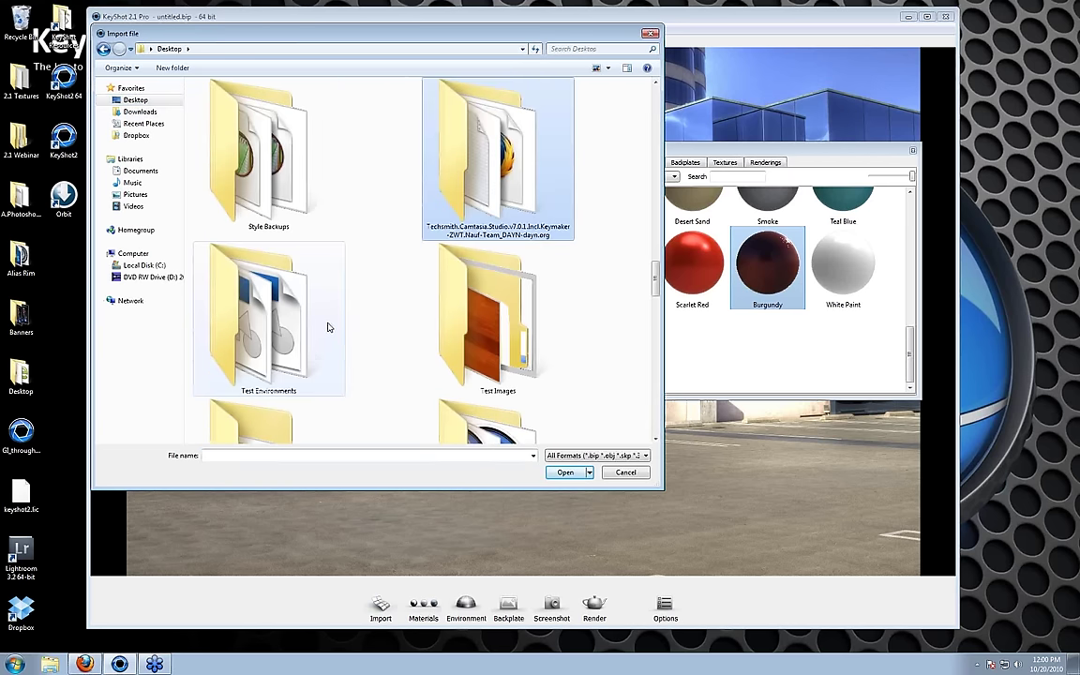
{"action": "scroll", "coordinate": [328, 330], "scroll_direction": "down", "scroll_amount": 2}
{"action": "double_click", "coordinate": [278, 376]}
{"action": "left_click", "coordinate": [286, 287]}
{"action": "scroll", "coordinate": [312, 283], "scroll_direction": "down", "scroll_amount": 10}
{"action": "left_click", "coordinate": [222, 415]}
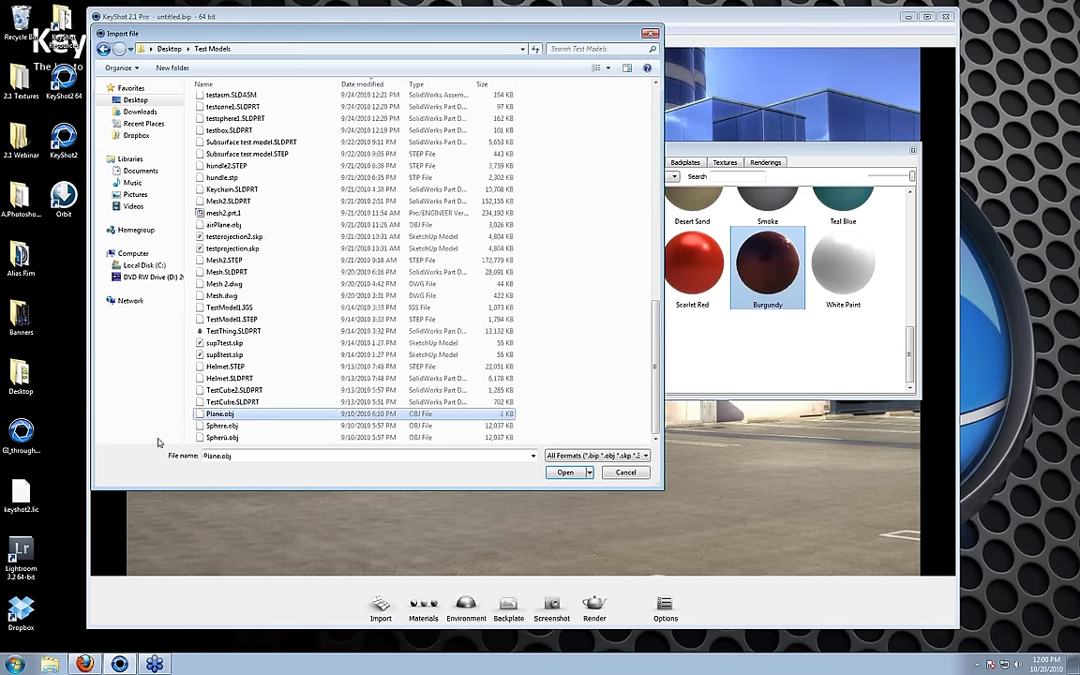
{"action": "double_click", "coordinate": [222, 417]}
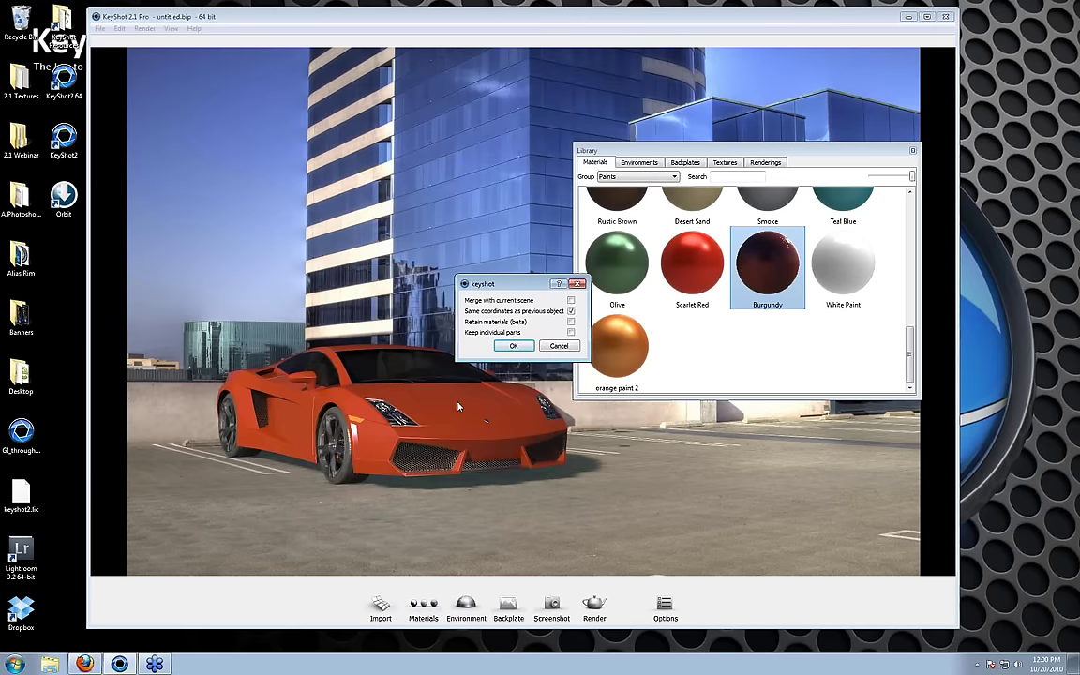
{"action": "left_click", "coordinate": [513, 346]}
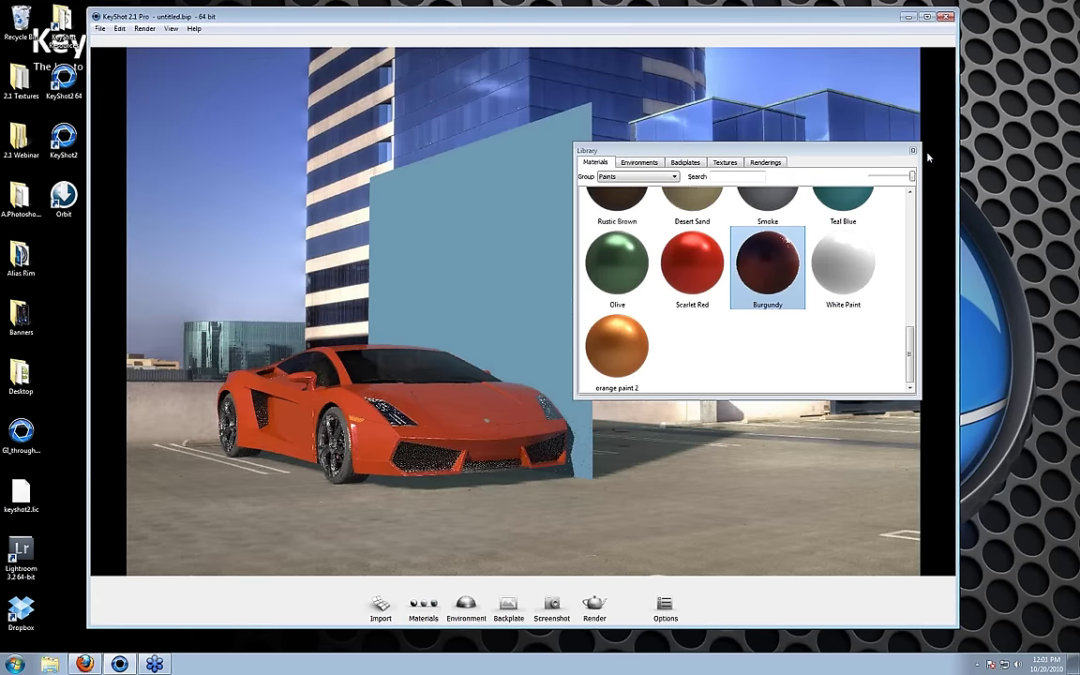
- Close the library and make the plane's material Emissive with an intensity of 40.430, keeping its options clear of the car
{"action": "left_click", "coordinate": [912, 150]}
{"action": "key", "text": "o"}
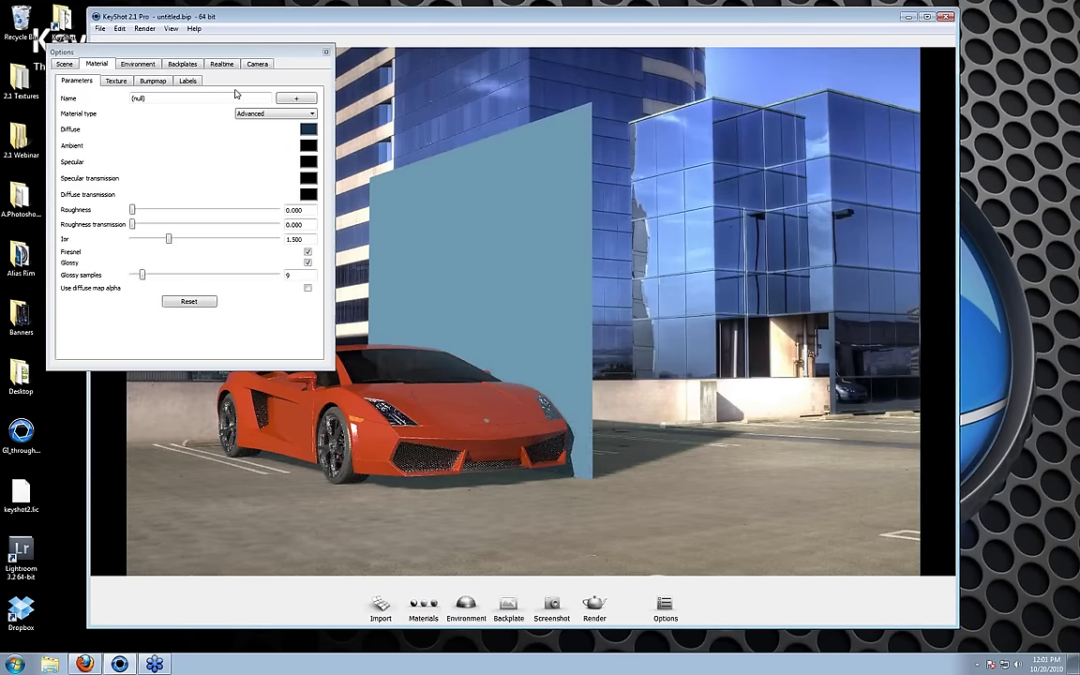
{"action": "left_click", "coordinate": [262, 113]}
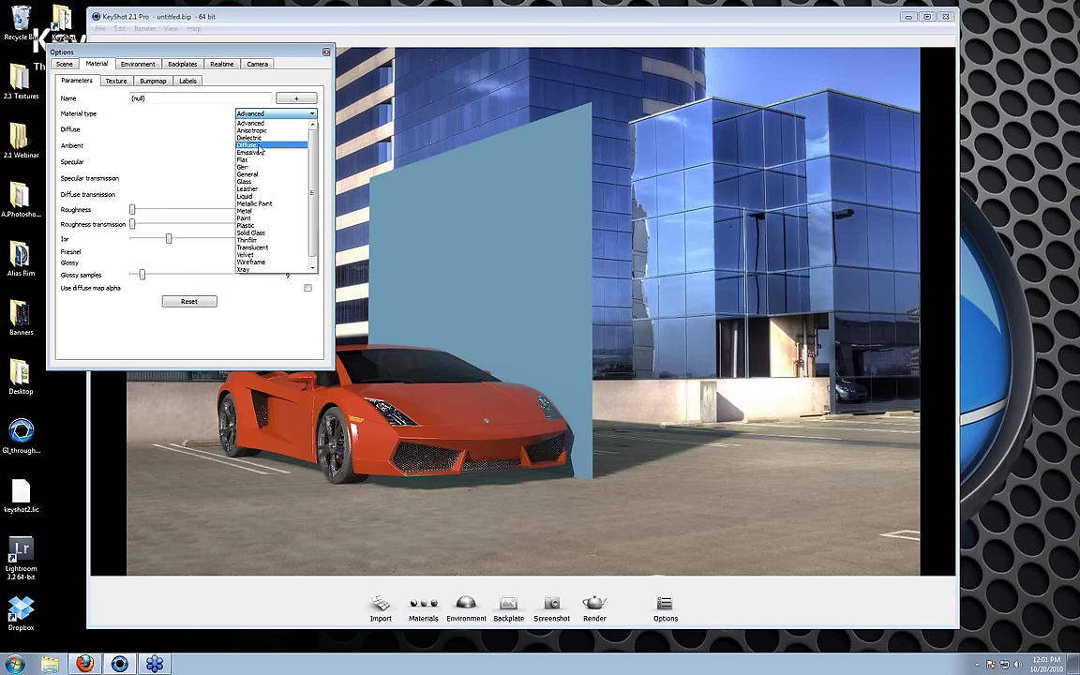
{"action": "left_click", "coordinate": [259, 154]}
{"action": "left_click_drag", "start_coordinate": [126, 129], "coordinate": [186, 136]}
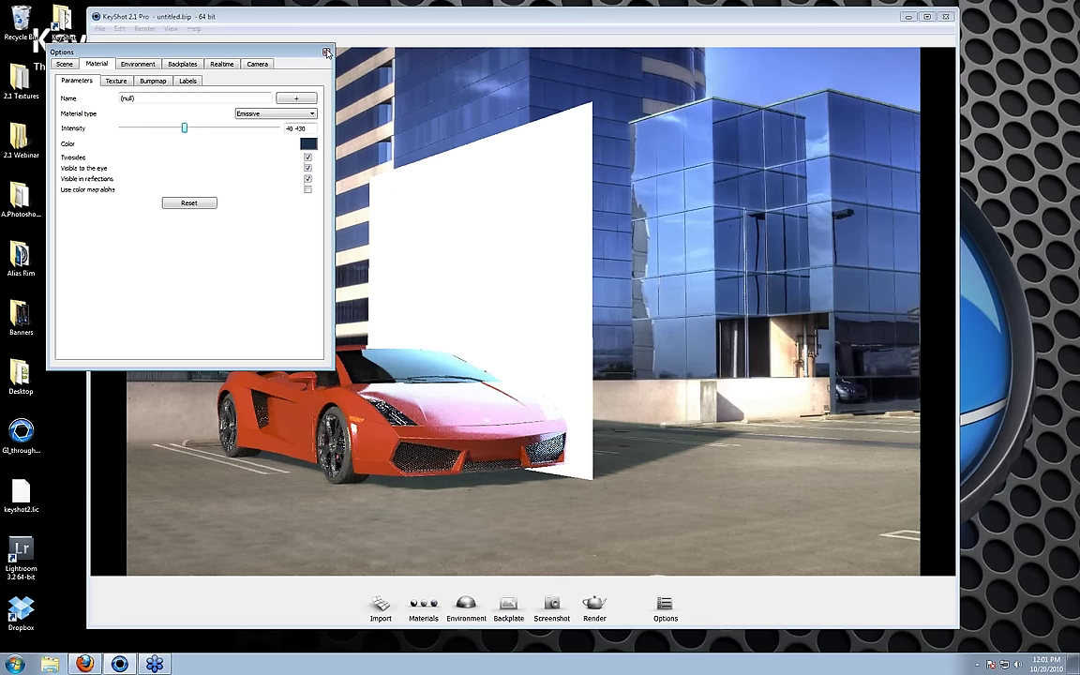
{"action": "left_click_drag", "start_coordinate": [318, 52], "coordinate": [972, 64]}
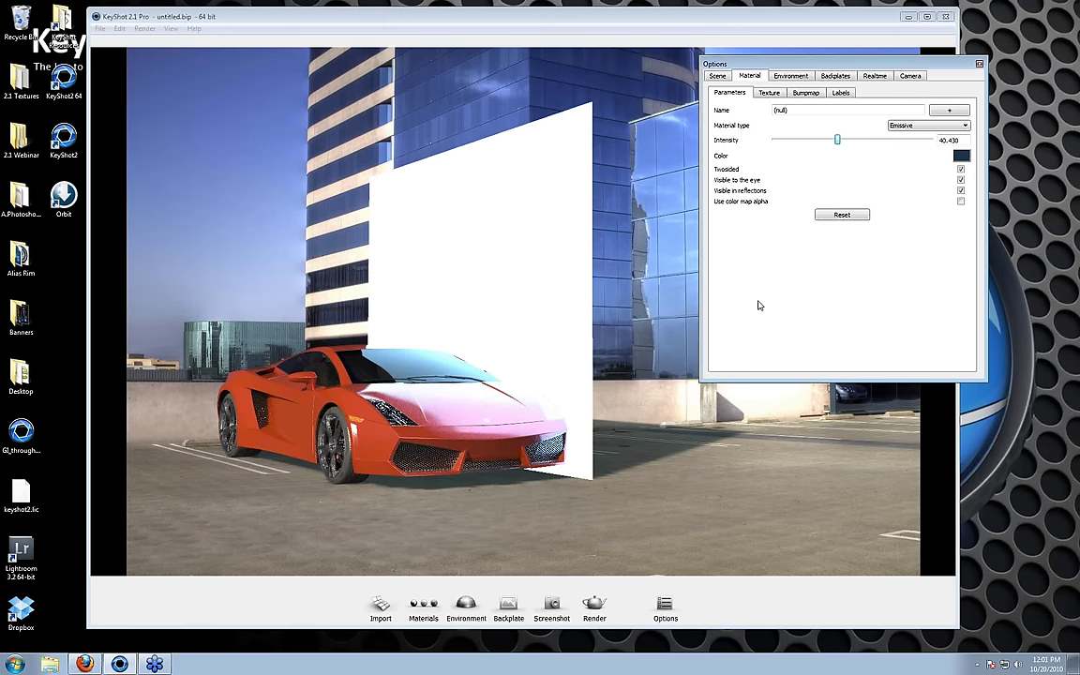
- Move the emissive plane sideways away from the car so it stands behind and beside the front end
{"action": "right_click", "coordinate": [530, 284]}
{"action": "left_click", "coordinate": [573, 441]}
{"action": "left_click_drag", "start_coordinate": [389, 301], "coordinate": [673, 296]}
{"action": "left_click_drag", "start_coordinate": [581, 309], "coordinate": [728, 306]}
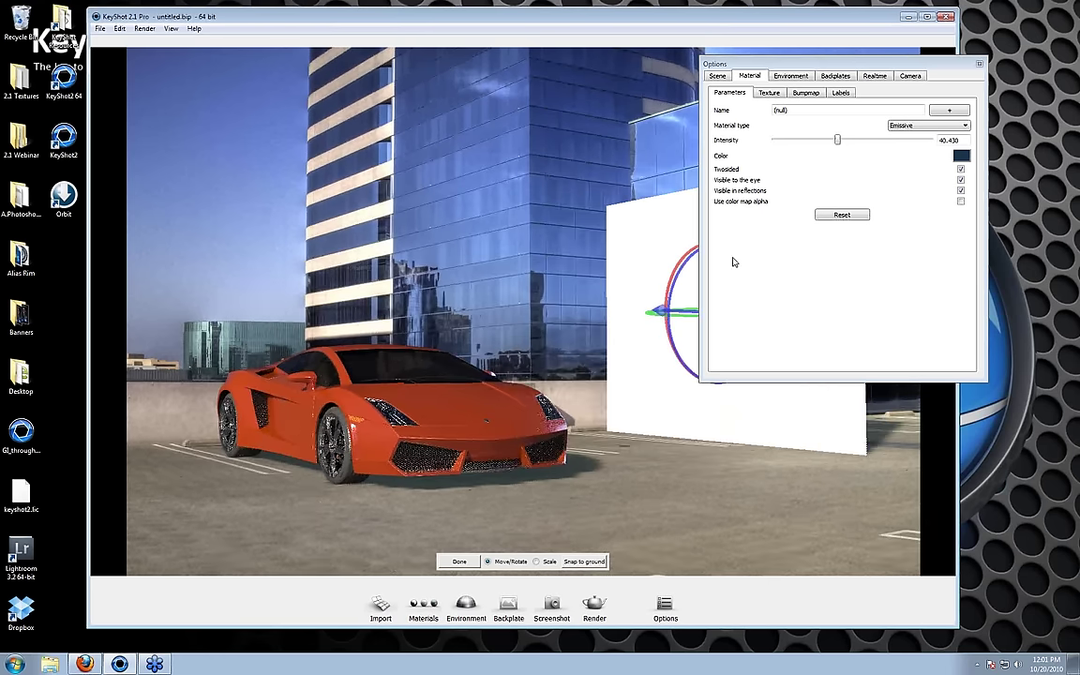
{"action": "left_click_drag", "start_coordinate": [663, 315], "coordinate": [906, 210]}
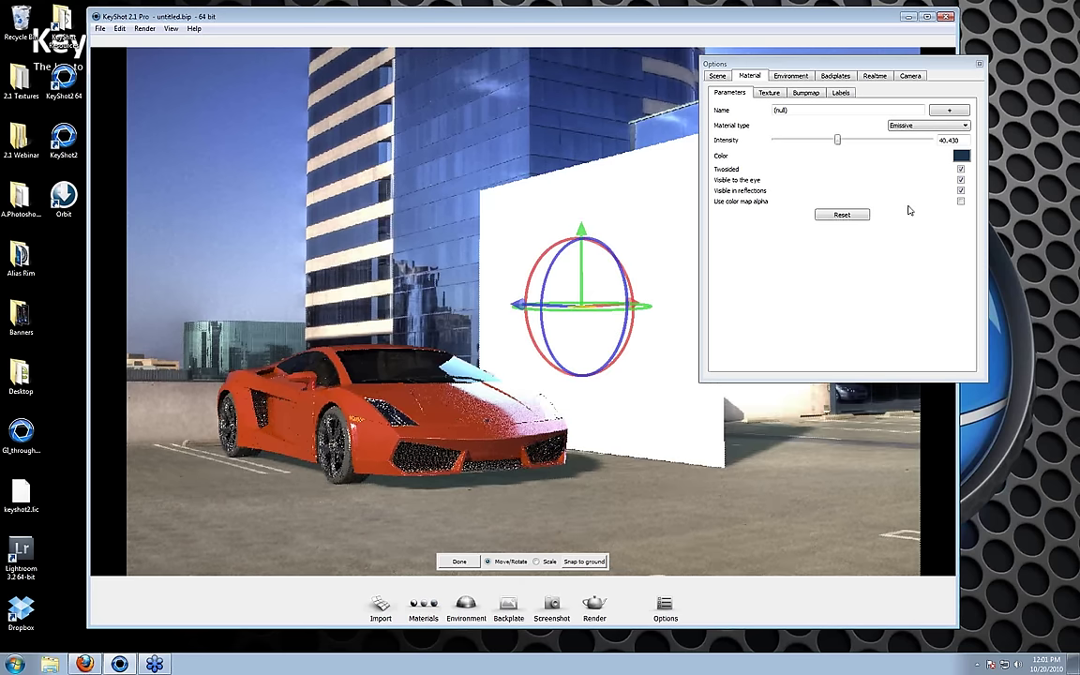
- Turn off Visible to the eye for the emissive plane, finish the move, and place the options lower, clear of the upper buildings
{"action": "left_click", "coordinate": [959, 191]}
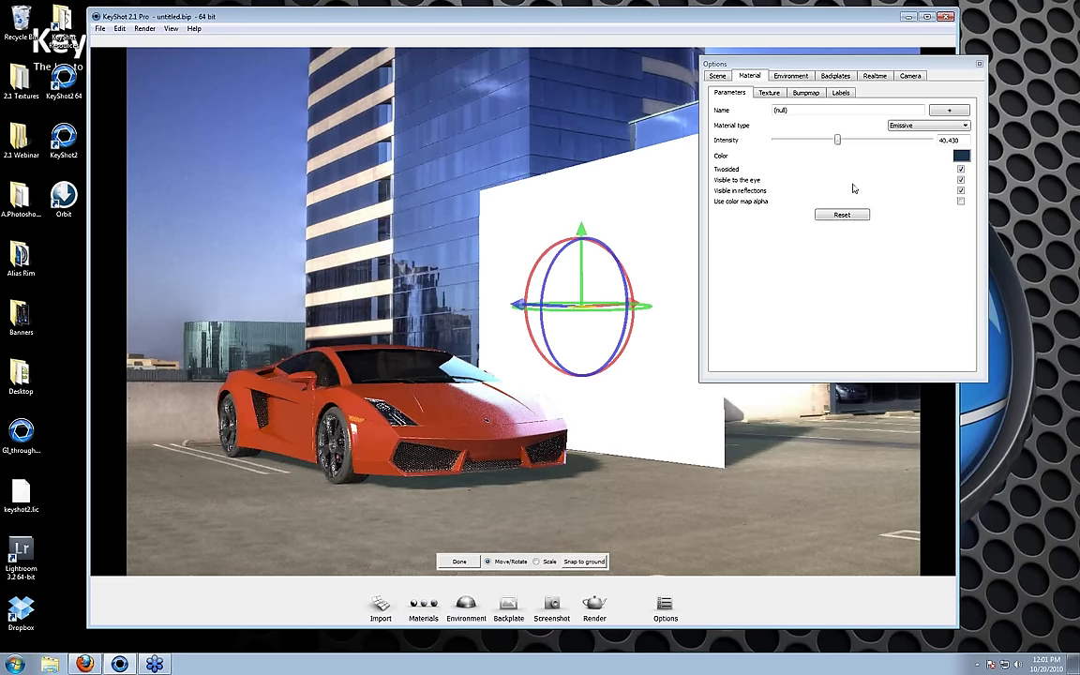
{"action": "left_click", "coordinate": [960, 179]}
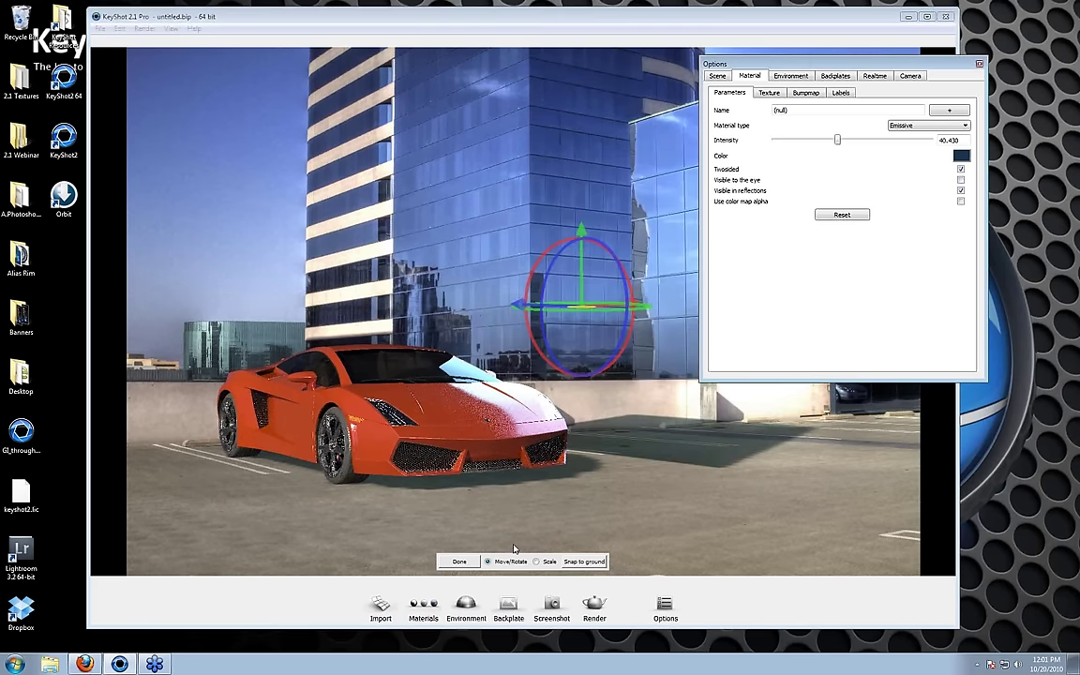
{"action": "left_click", "coordinate": [459, 560]}
{"action": "left_click_drag", "start_coordinate": [872, 65], "coordinate": [819, 242]}
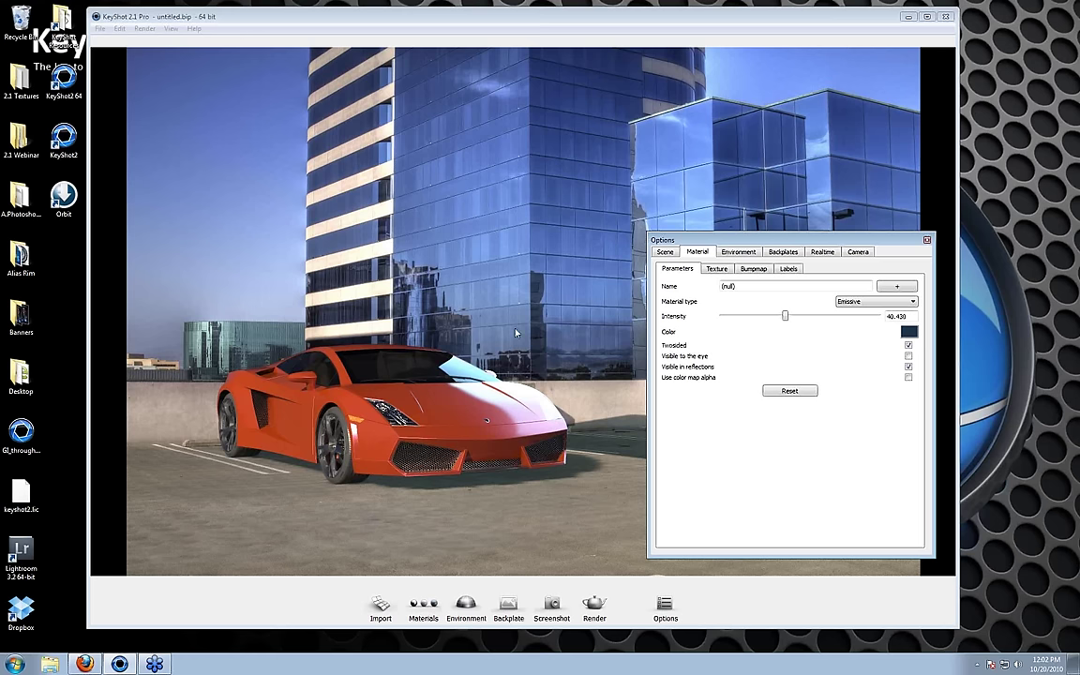
- Pause the realtime rendering, switch to Firefox and open the KeyShot website's home page from the forum
{"action": "key", "text": "shift+p"}
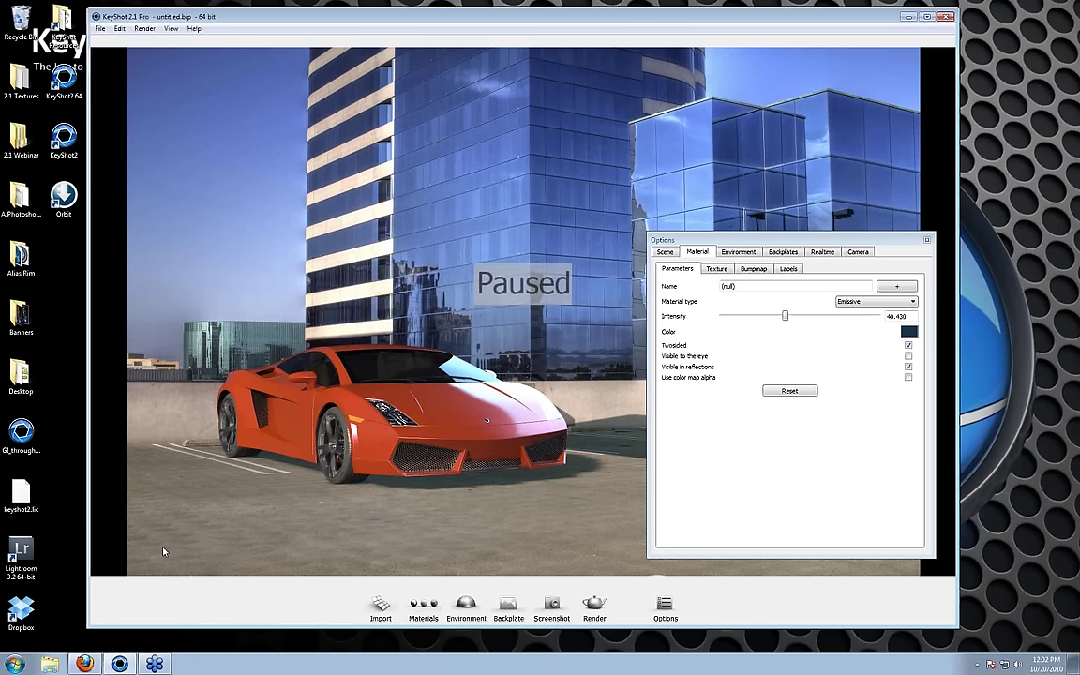
{"action": "key", "text": "alt+Tab"}
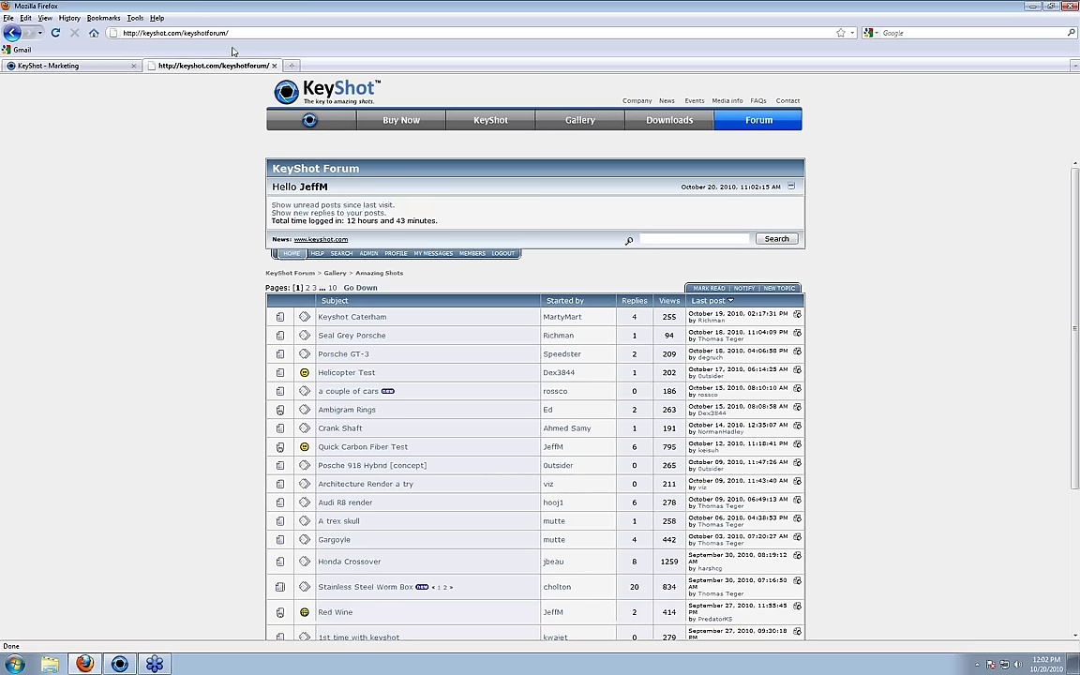
{"action": "left_click", "coordinate": [295, 103]}
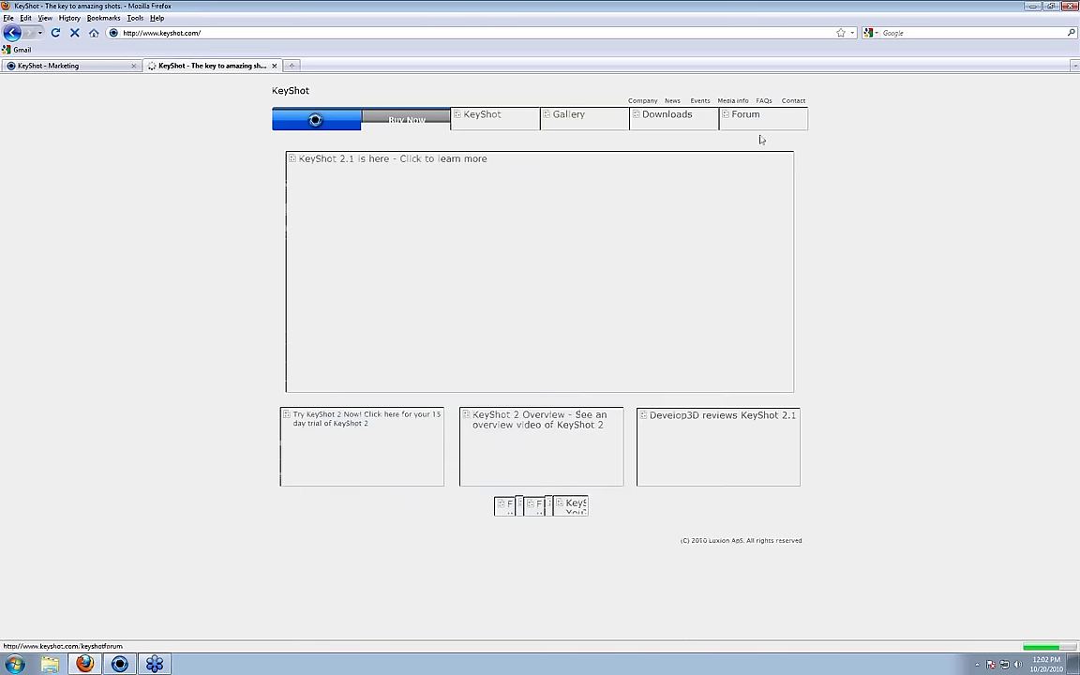